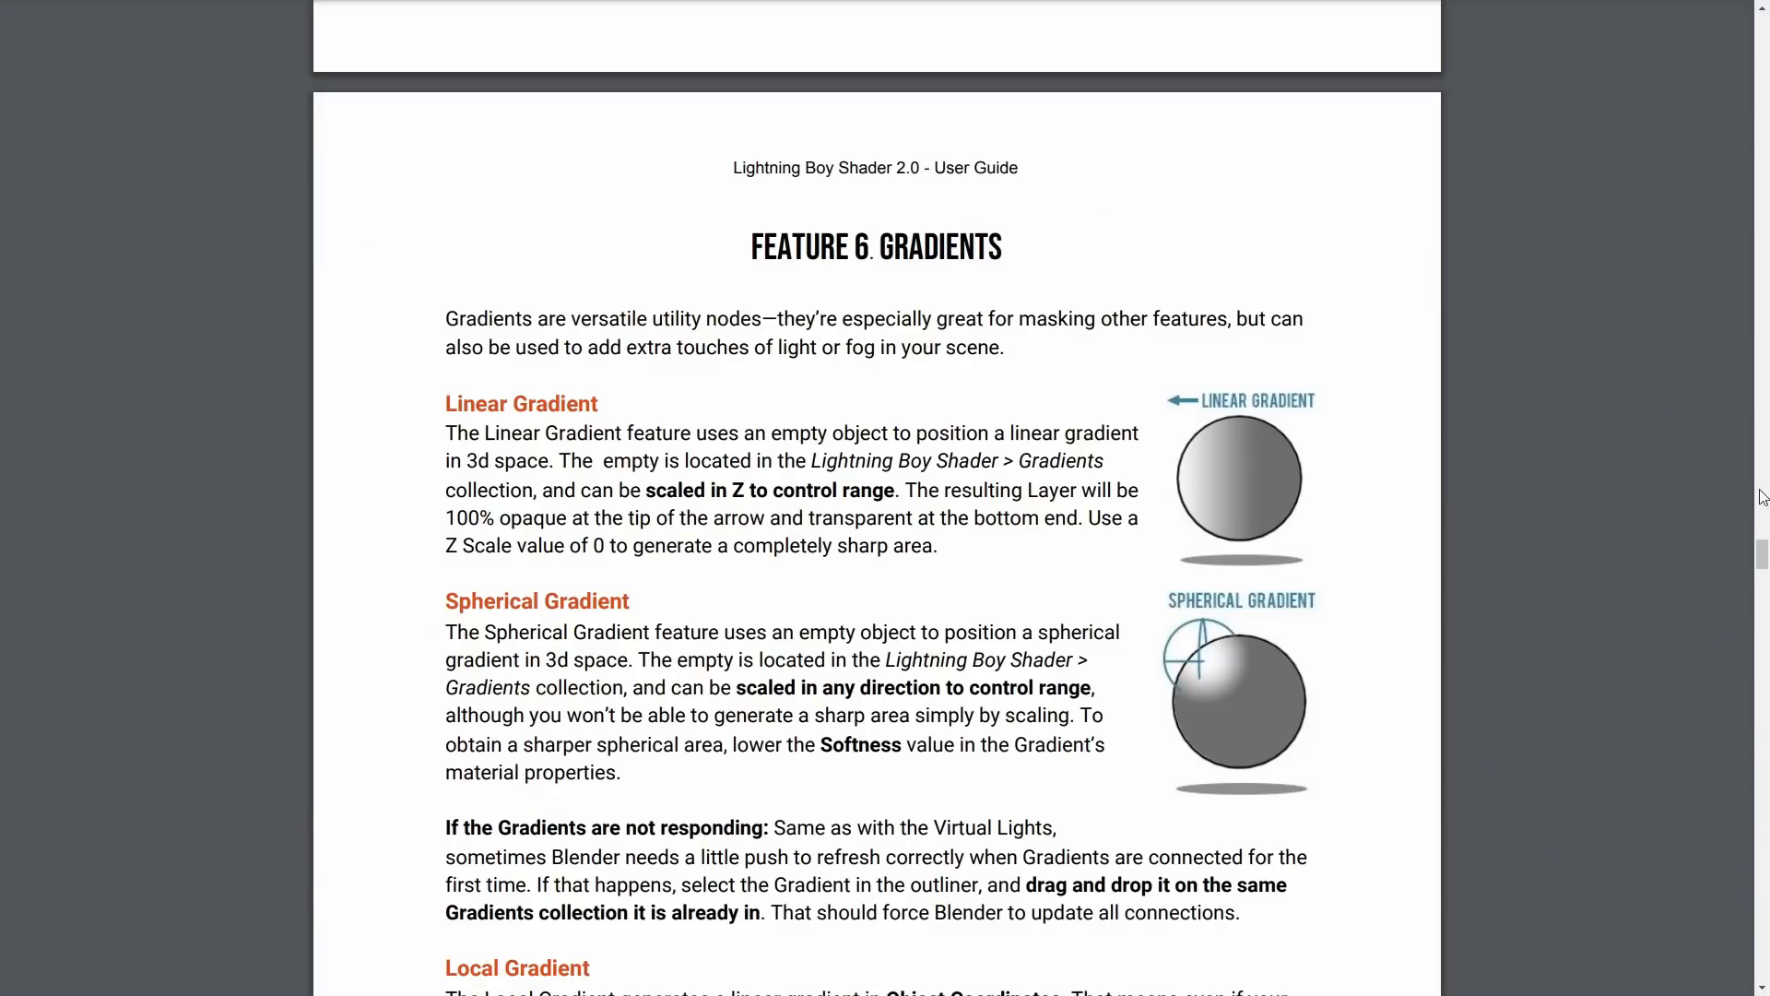
drag(1763, 558, 1763, 738)
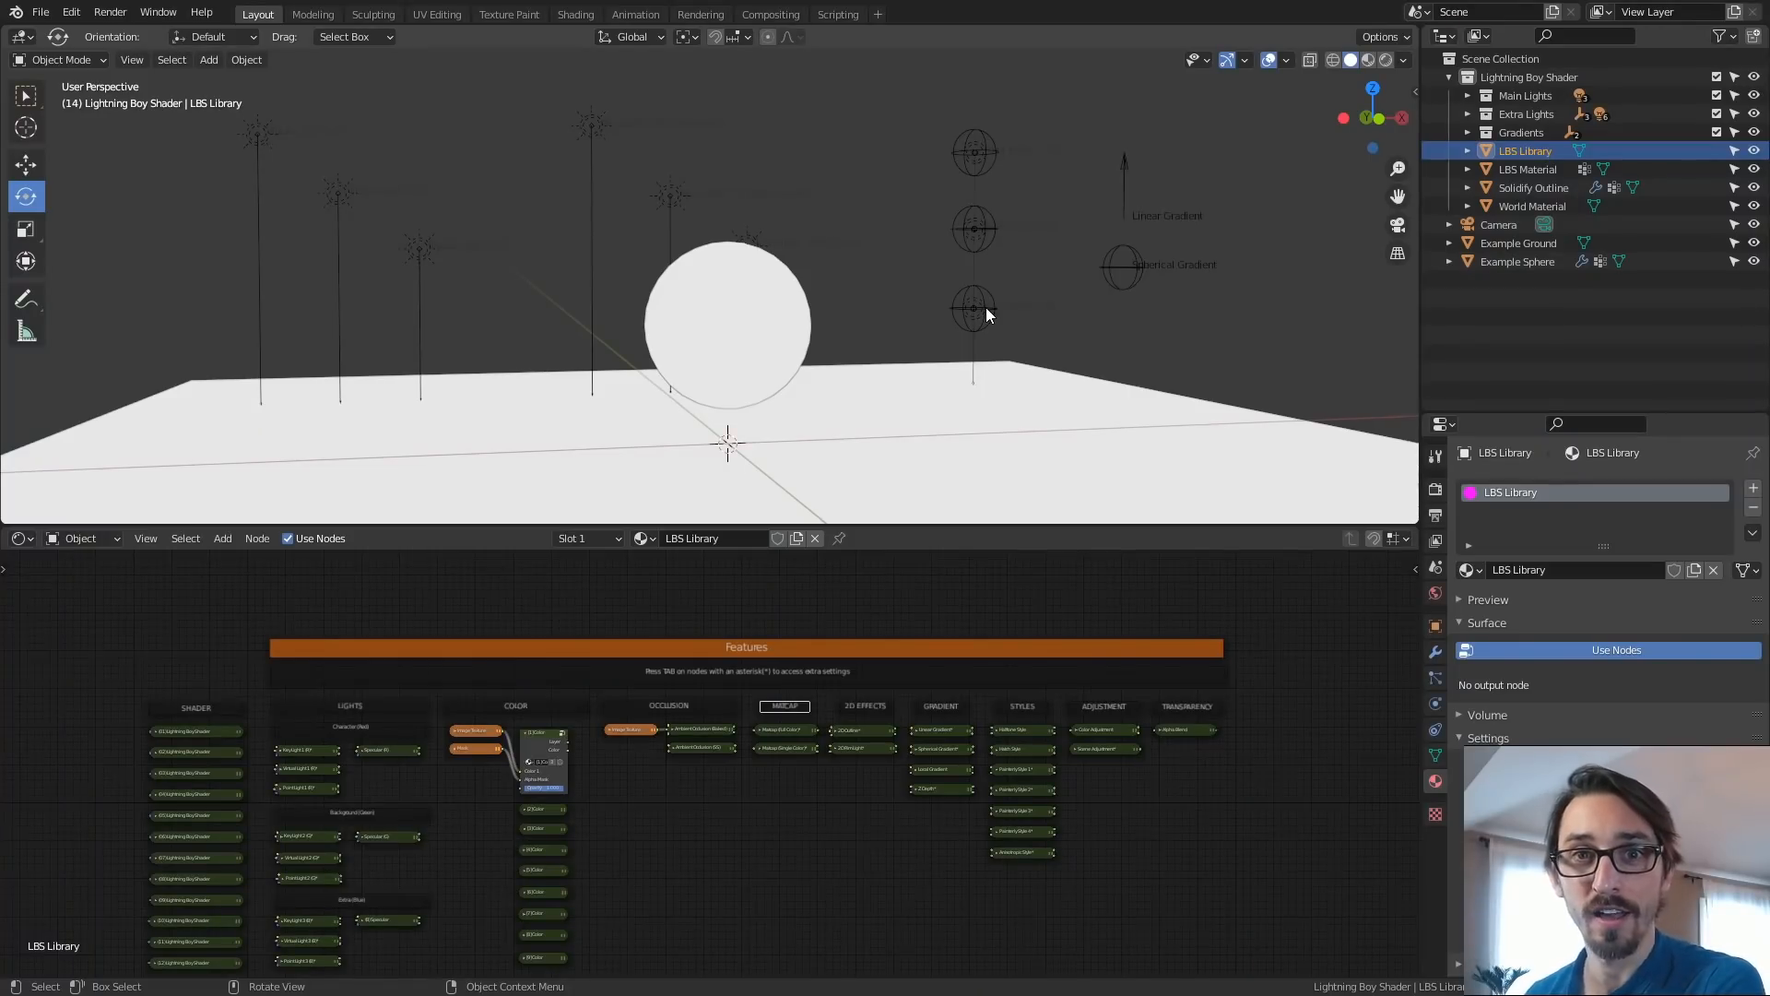
Deselect everything and switch the 3D viewport to rendered shading with the example sphere and lights in view.
click(871, 304)
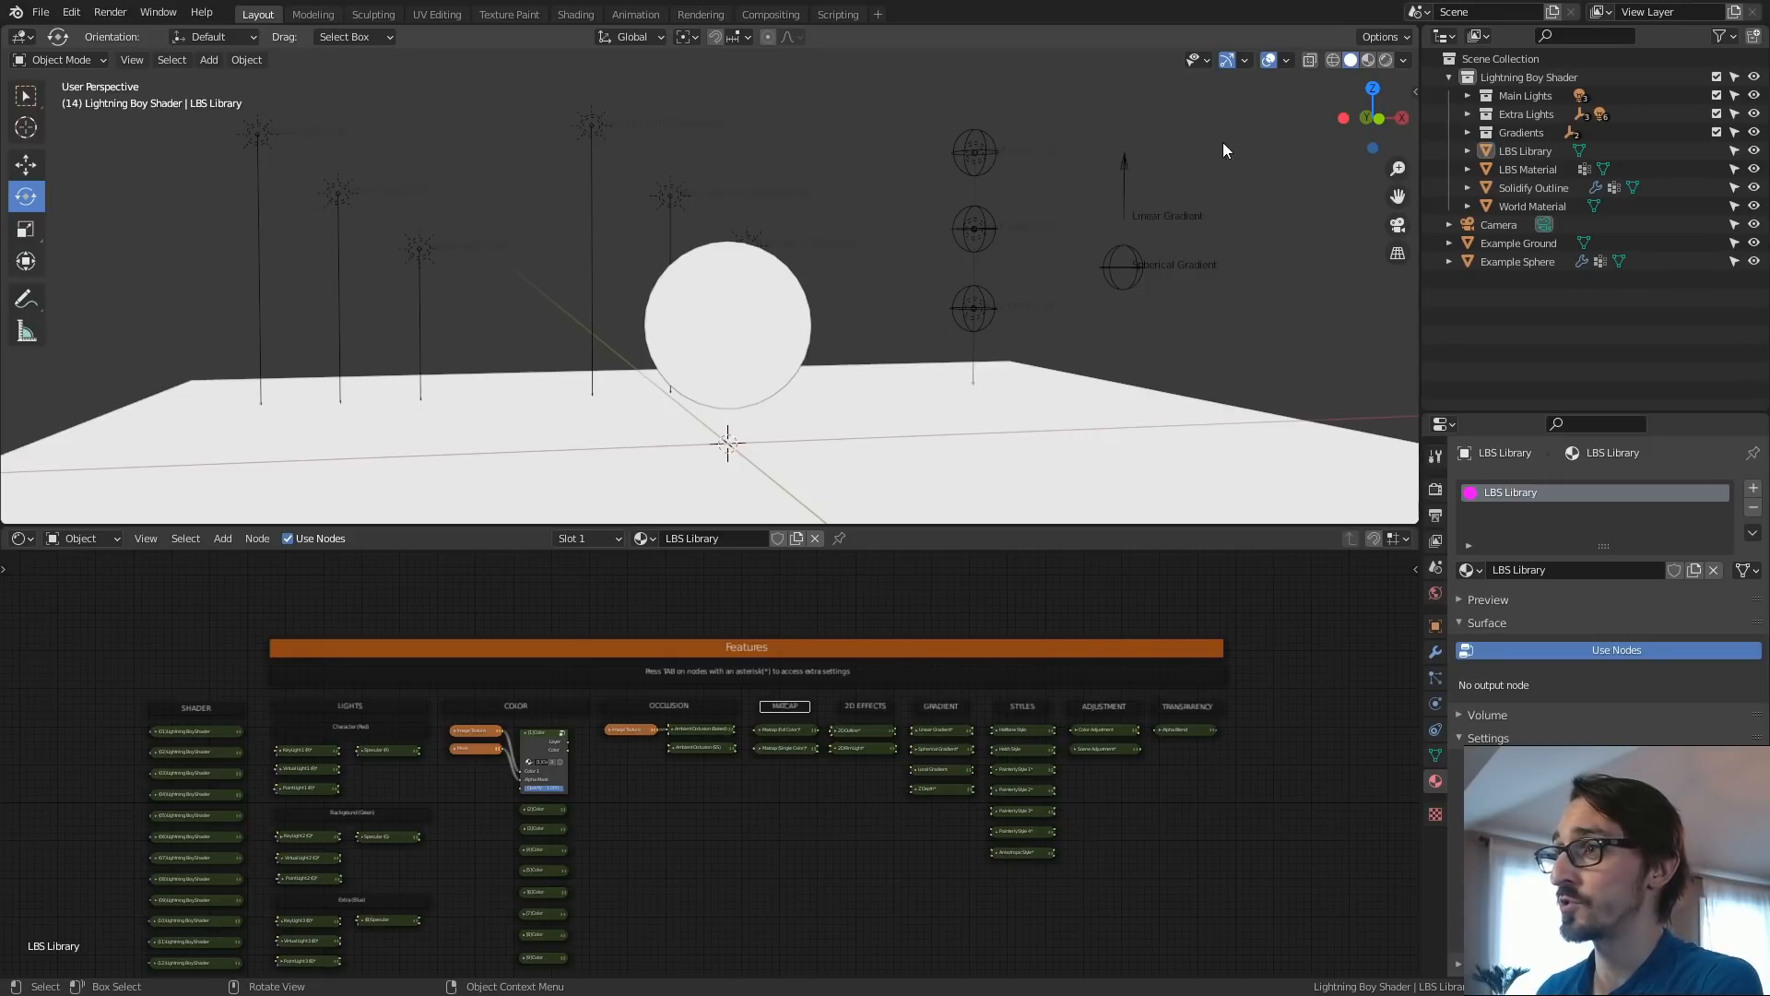
click(1385, 59)
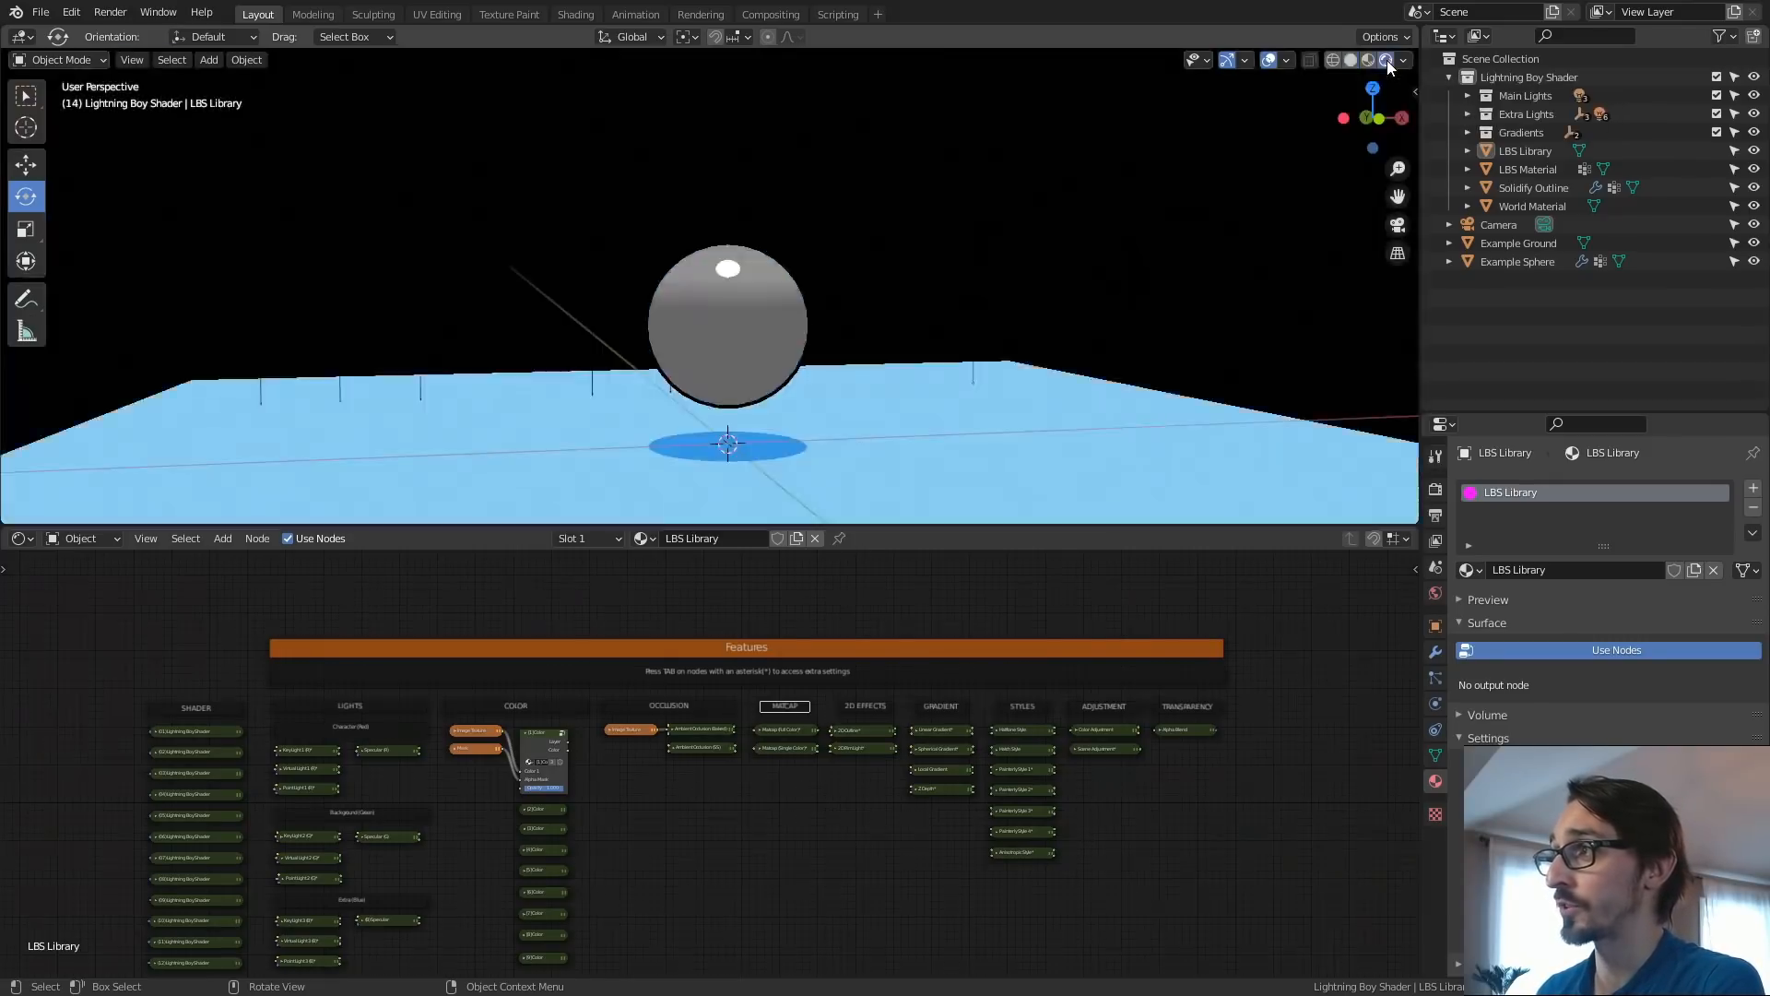
middle_drag(977, 305, 1030, 330)
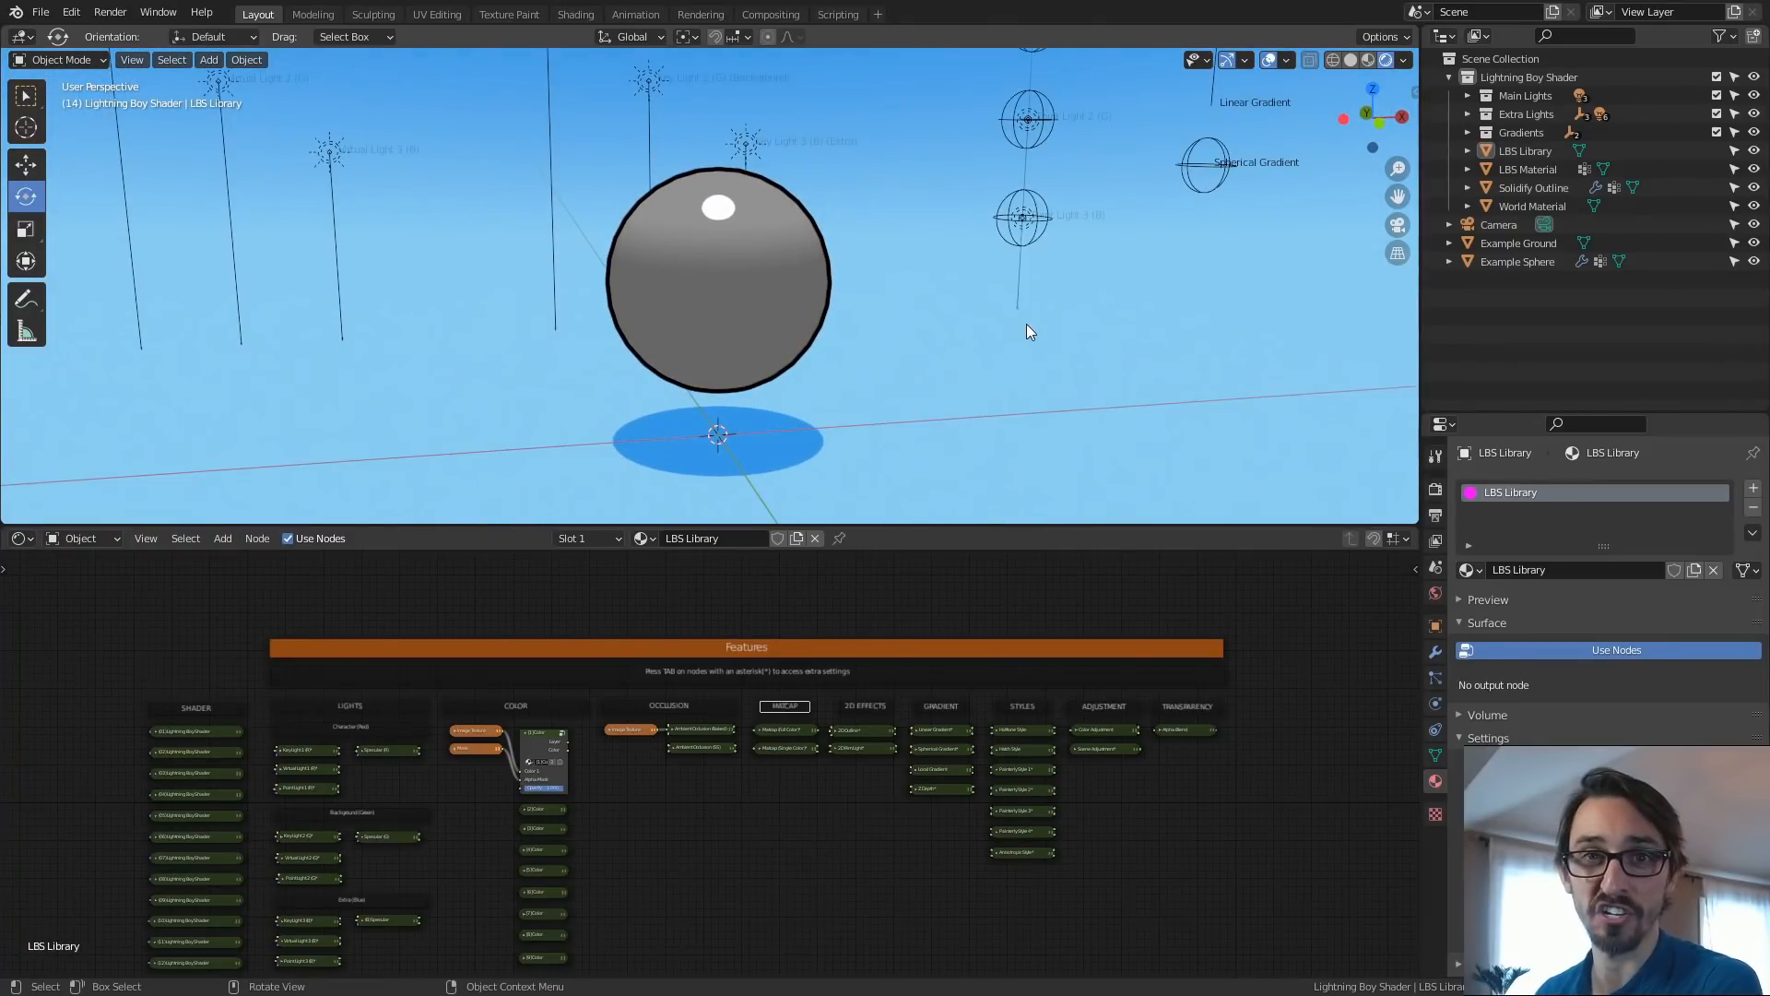
scroll(865, 289, down, 3)
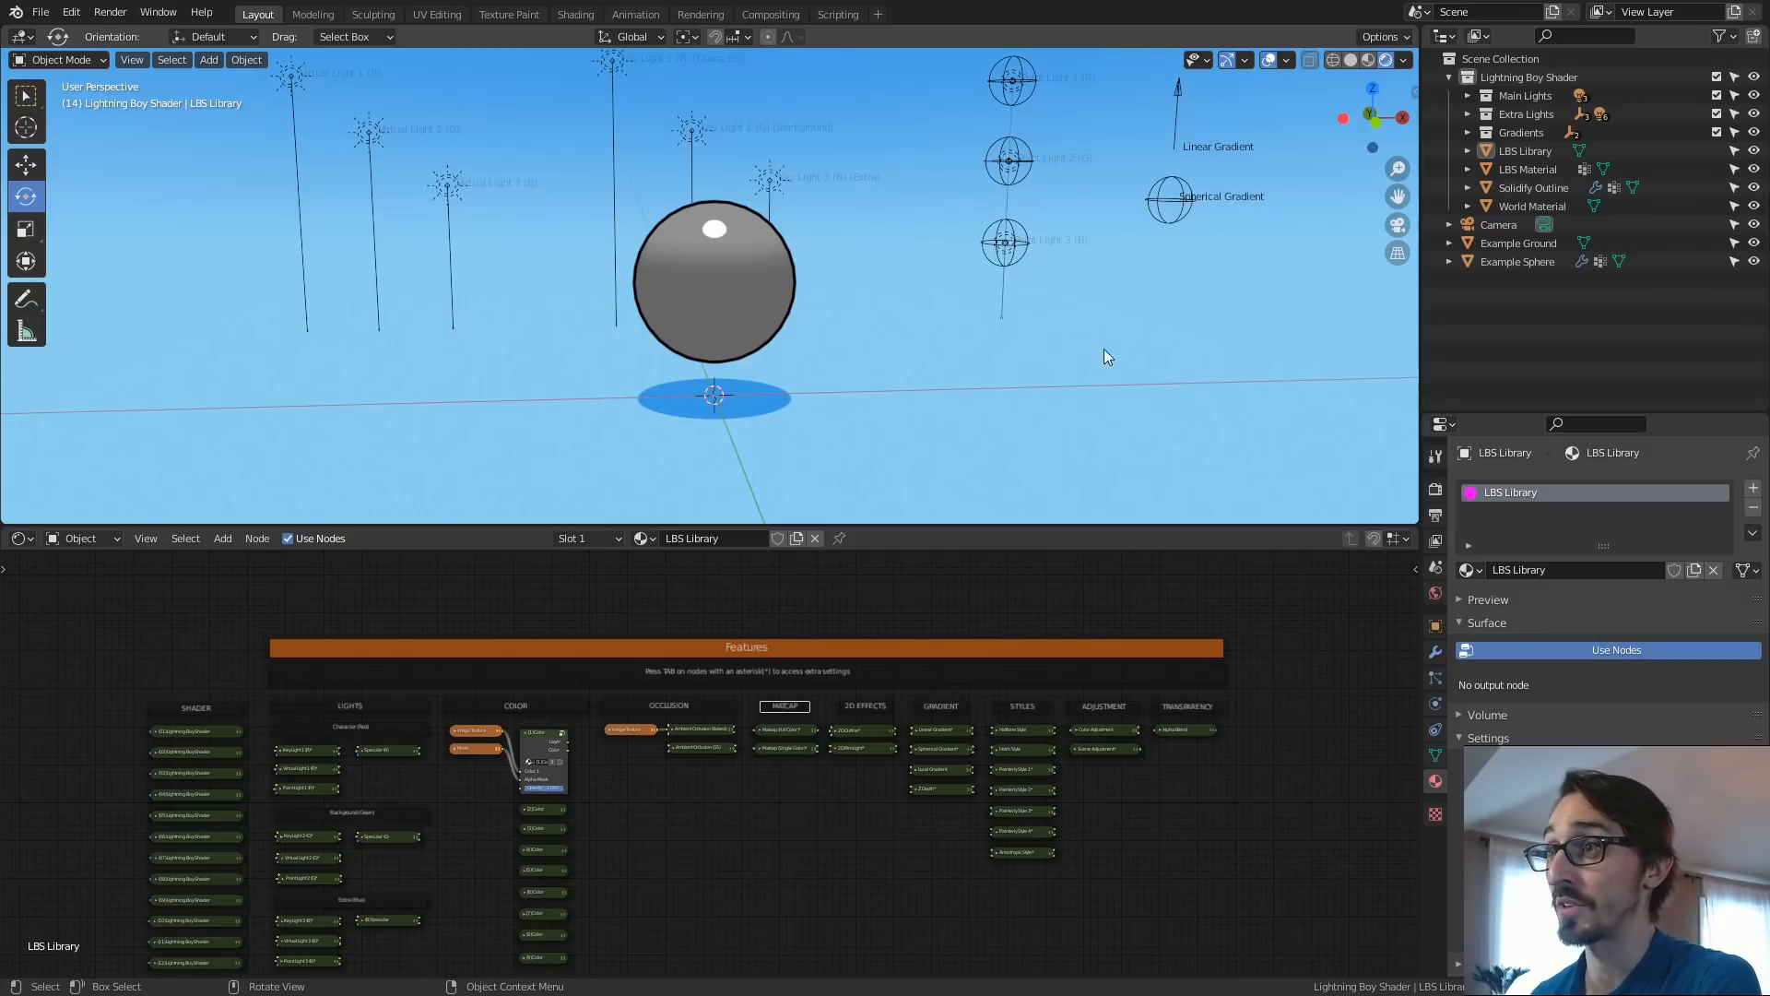
scroll(934, 301, up, 1)
middle_drag(940, 297, 930, 300)
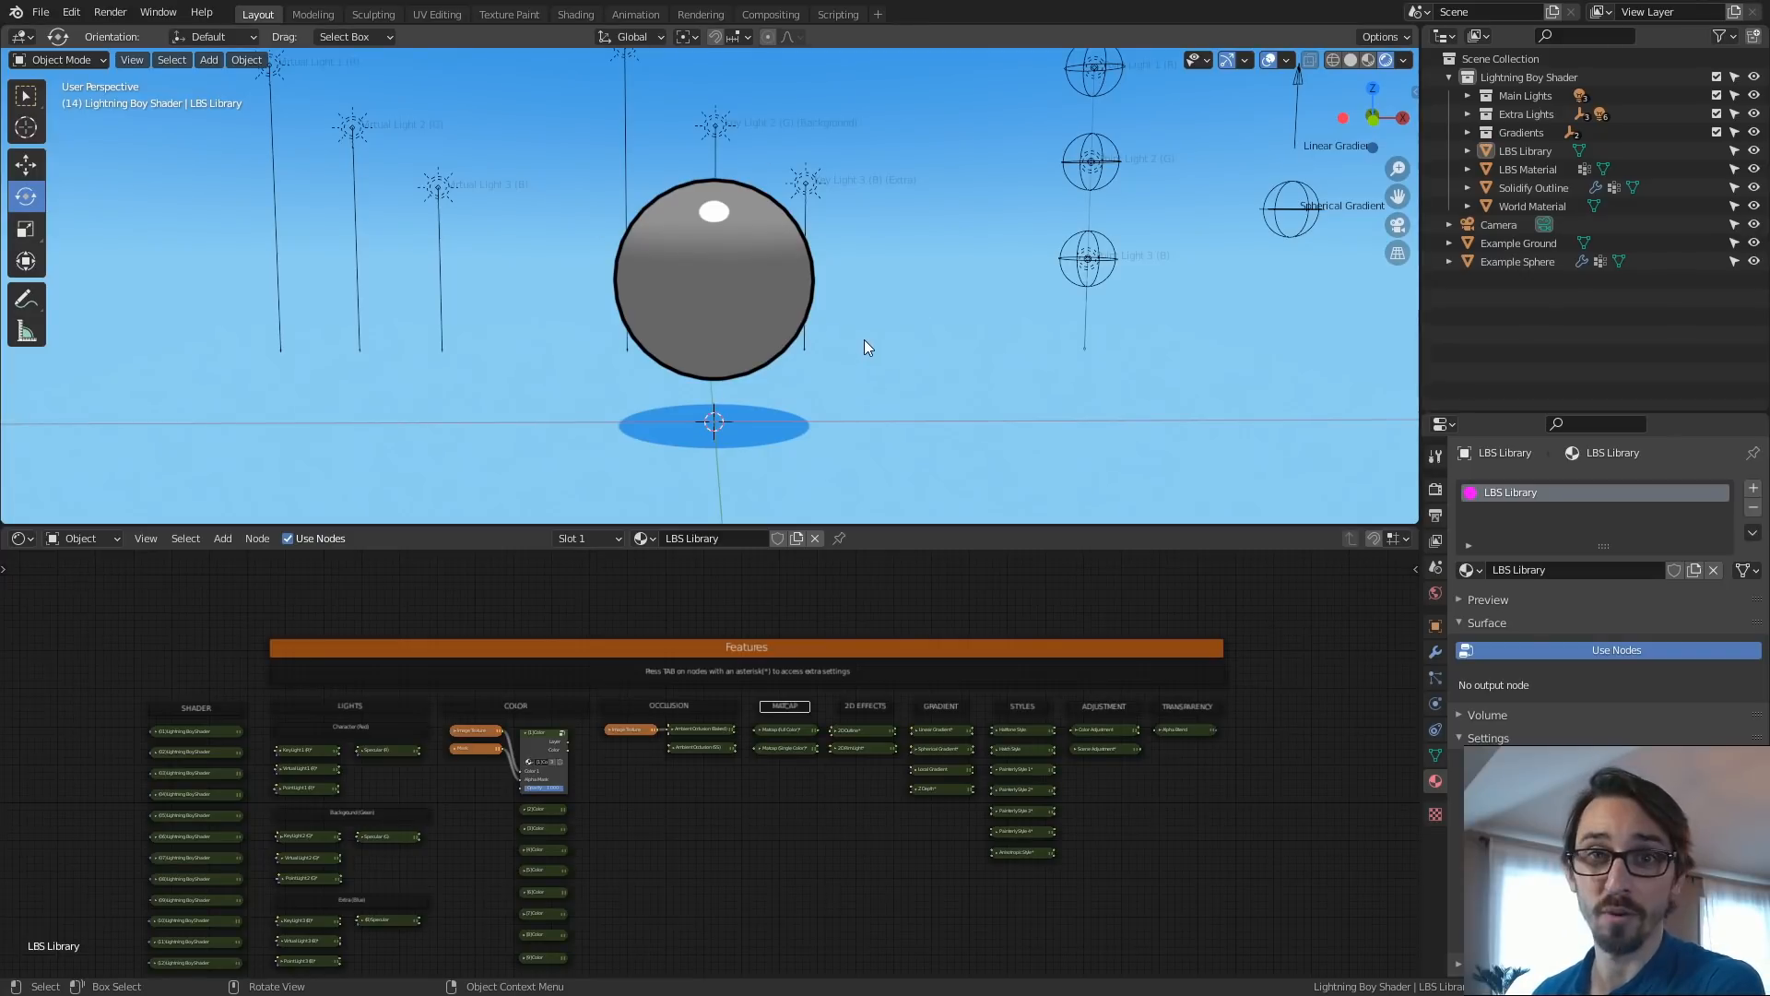
Select the example sphere and examine the Specular, Key Light 1 and Color nodes feeding its (04) Lightning Boy Shader node.
click(744, 285)
scroll(1045, 827, up, 4)
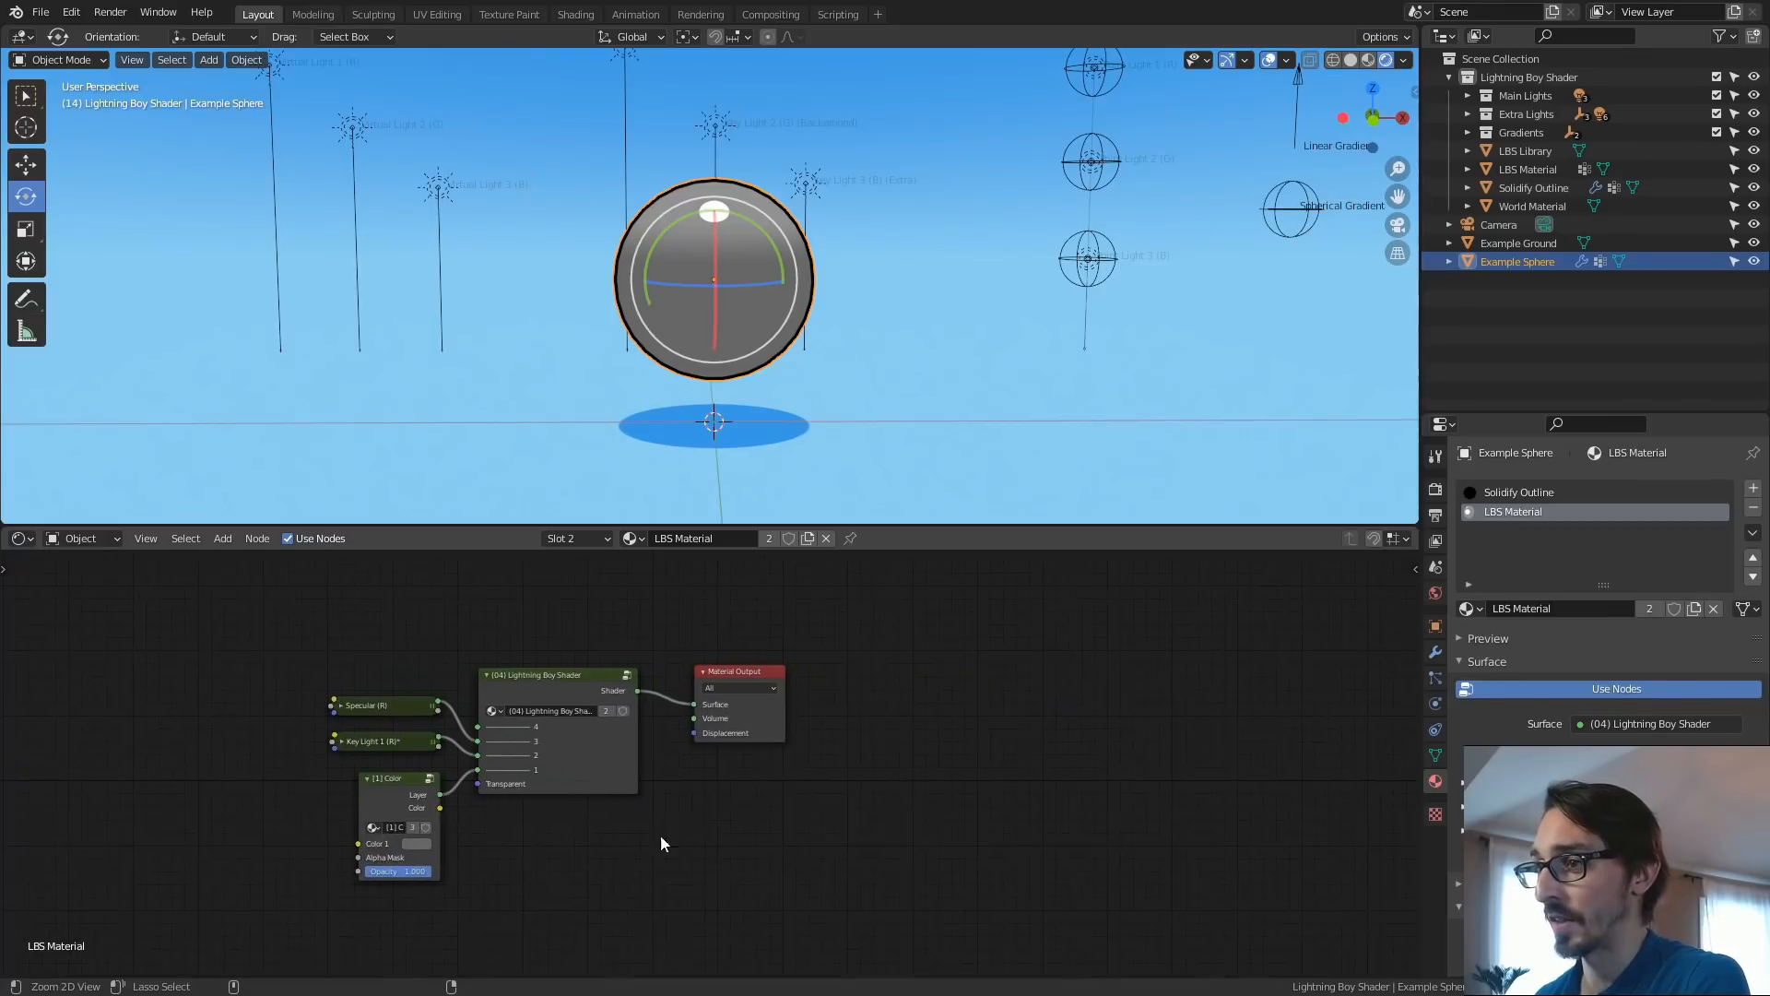
scroll(684, 832, up, 4)
click(750, 615)
middle_drag(754, 704, 793, 712)
drag(752, 618, 778, 622)
drag(295, 614, 627, 950)
drag(493, 789, 488, 792)
middle_drag(632, 821, 660, 827)
click(660, 827)
click(522, 670)
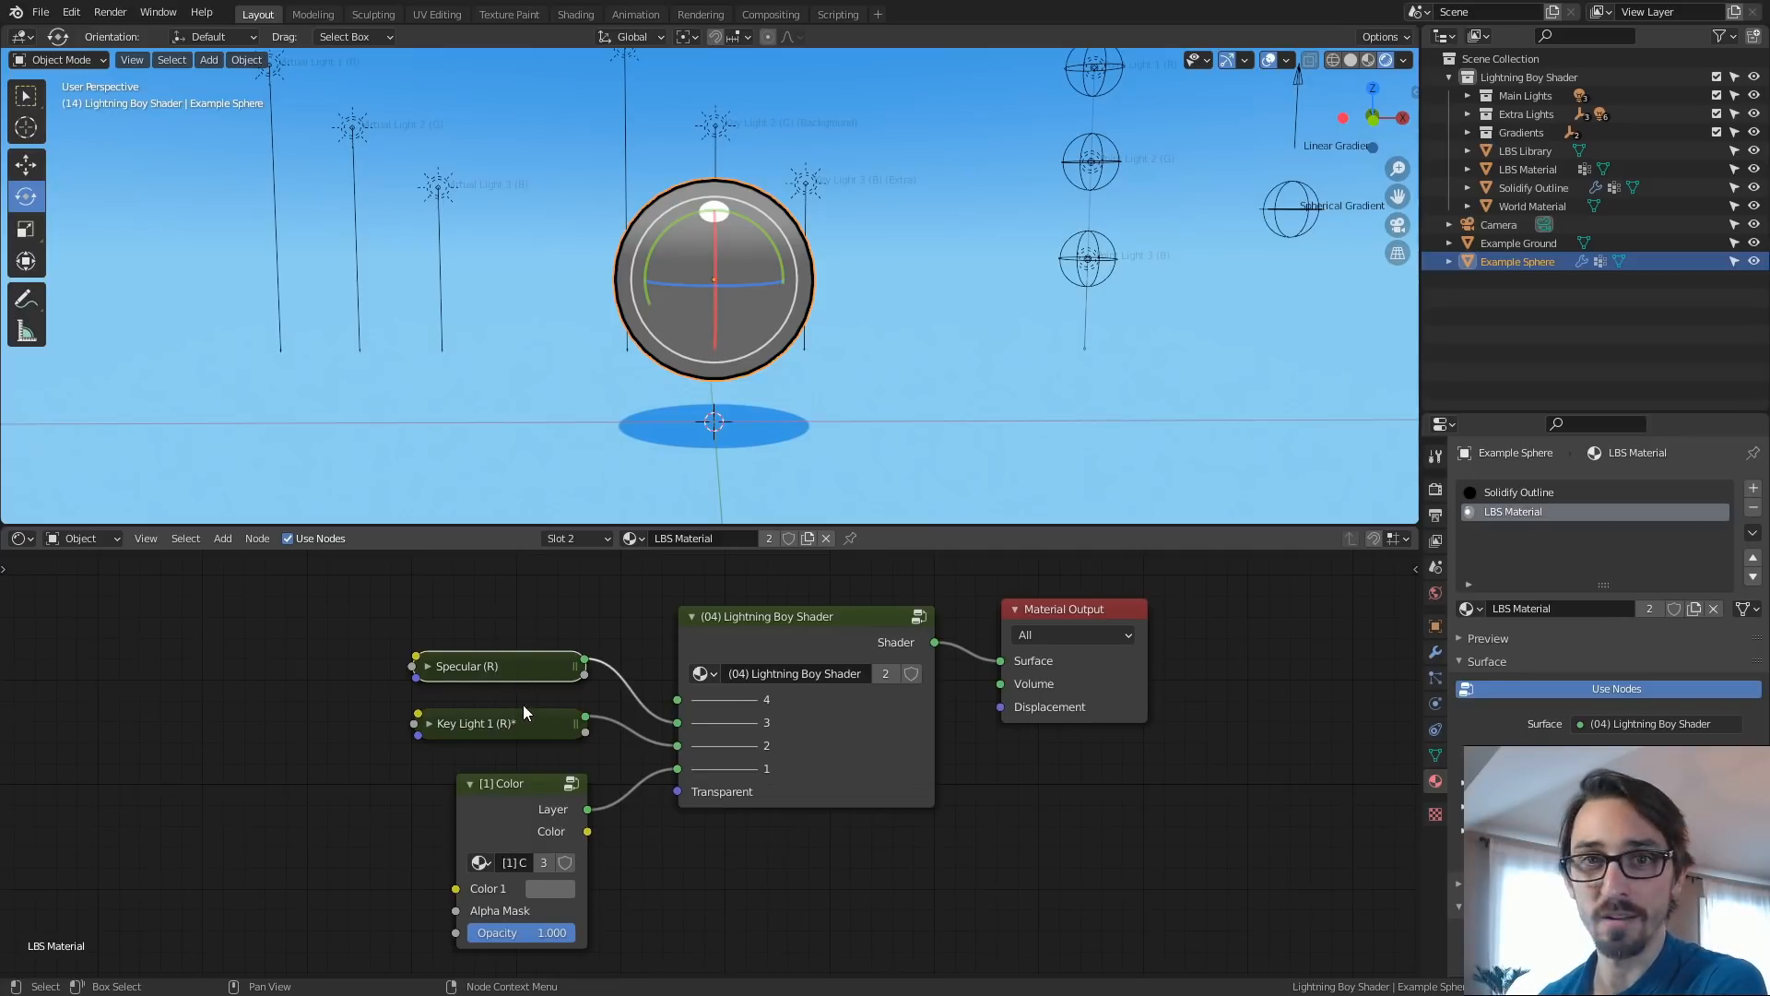
scroll(681, 827, up, 1)
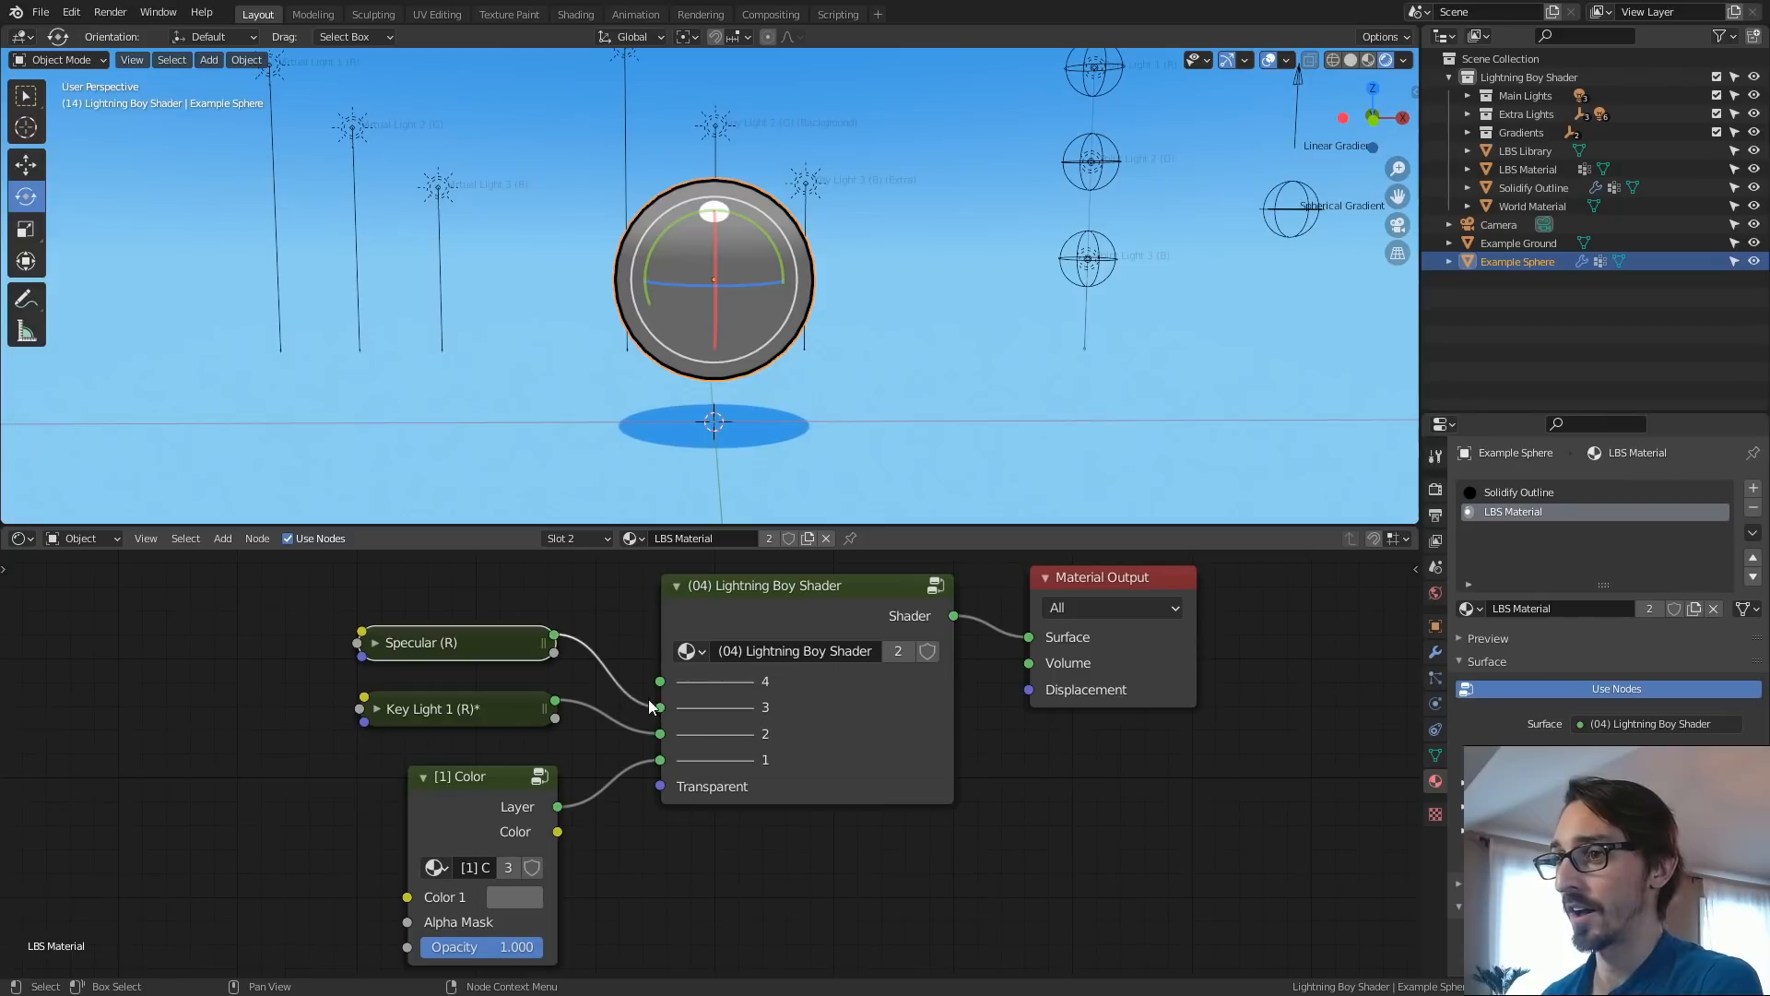
mouse_move(662, 706)
mouse_down()
mouse_move(616, 655)
mouse_move(664, 708)
mouse_up()
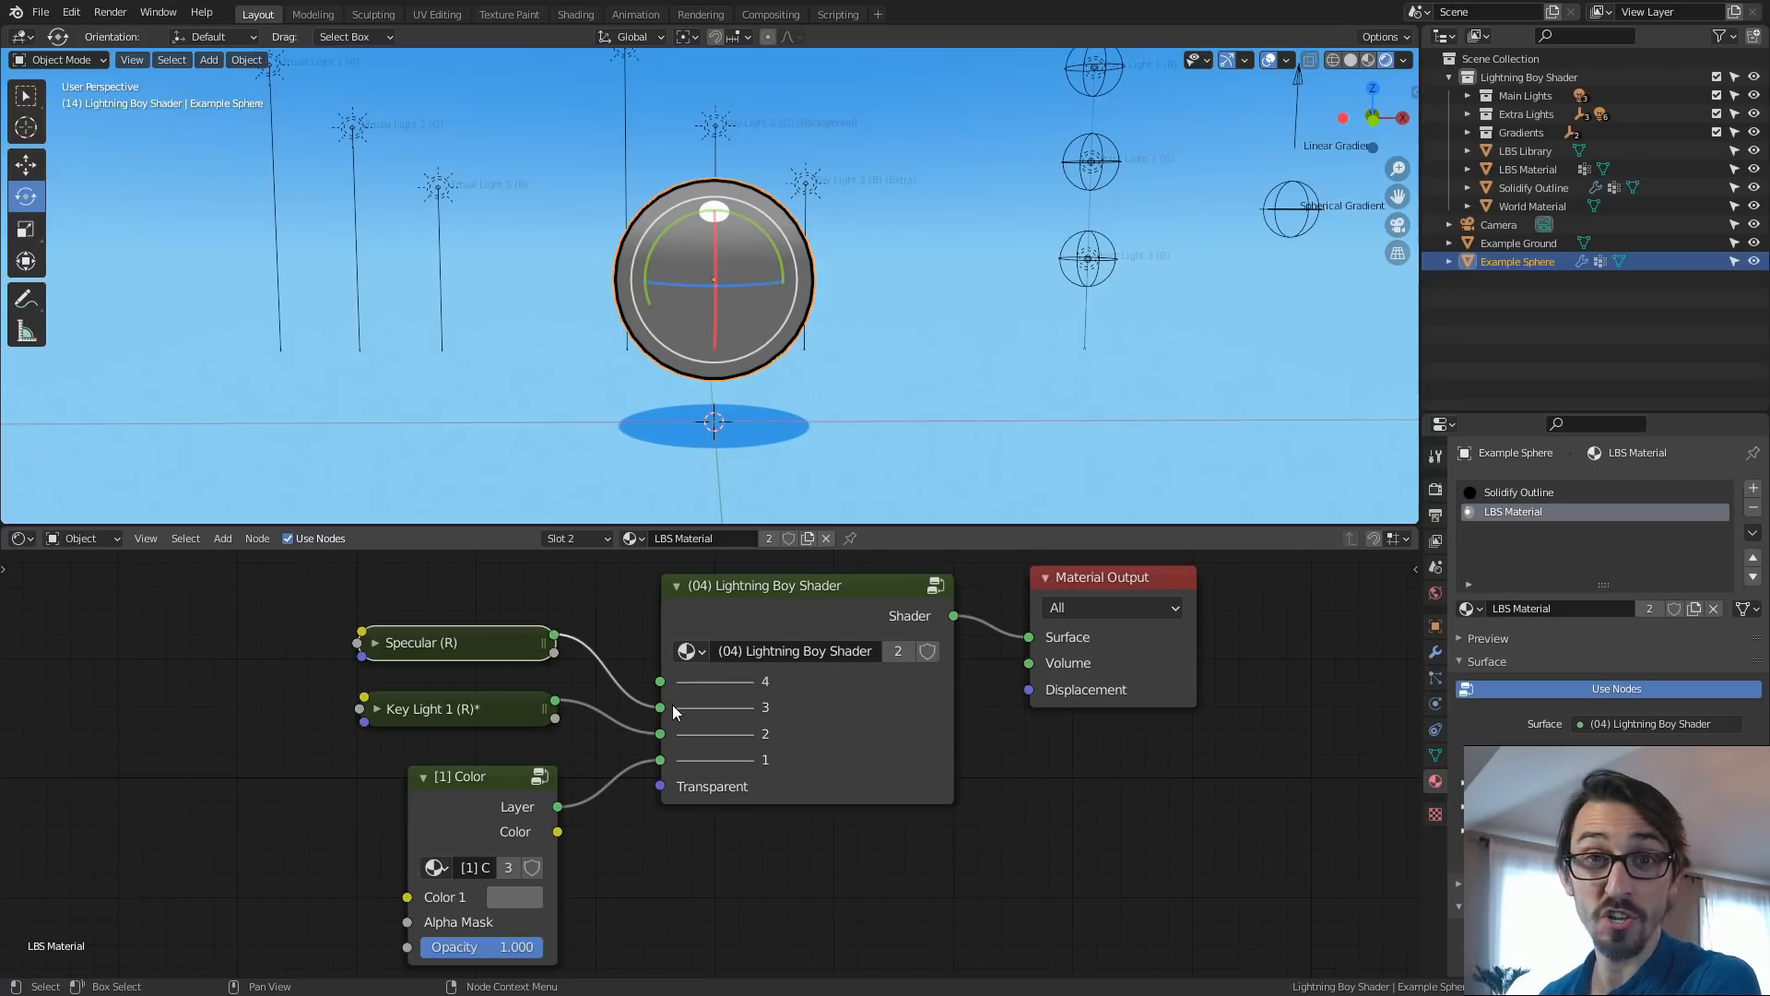
Switch the LBS Material's shader node group to (02) Lightning Boy Shader.
click(690, 651)
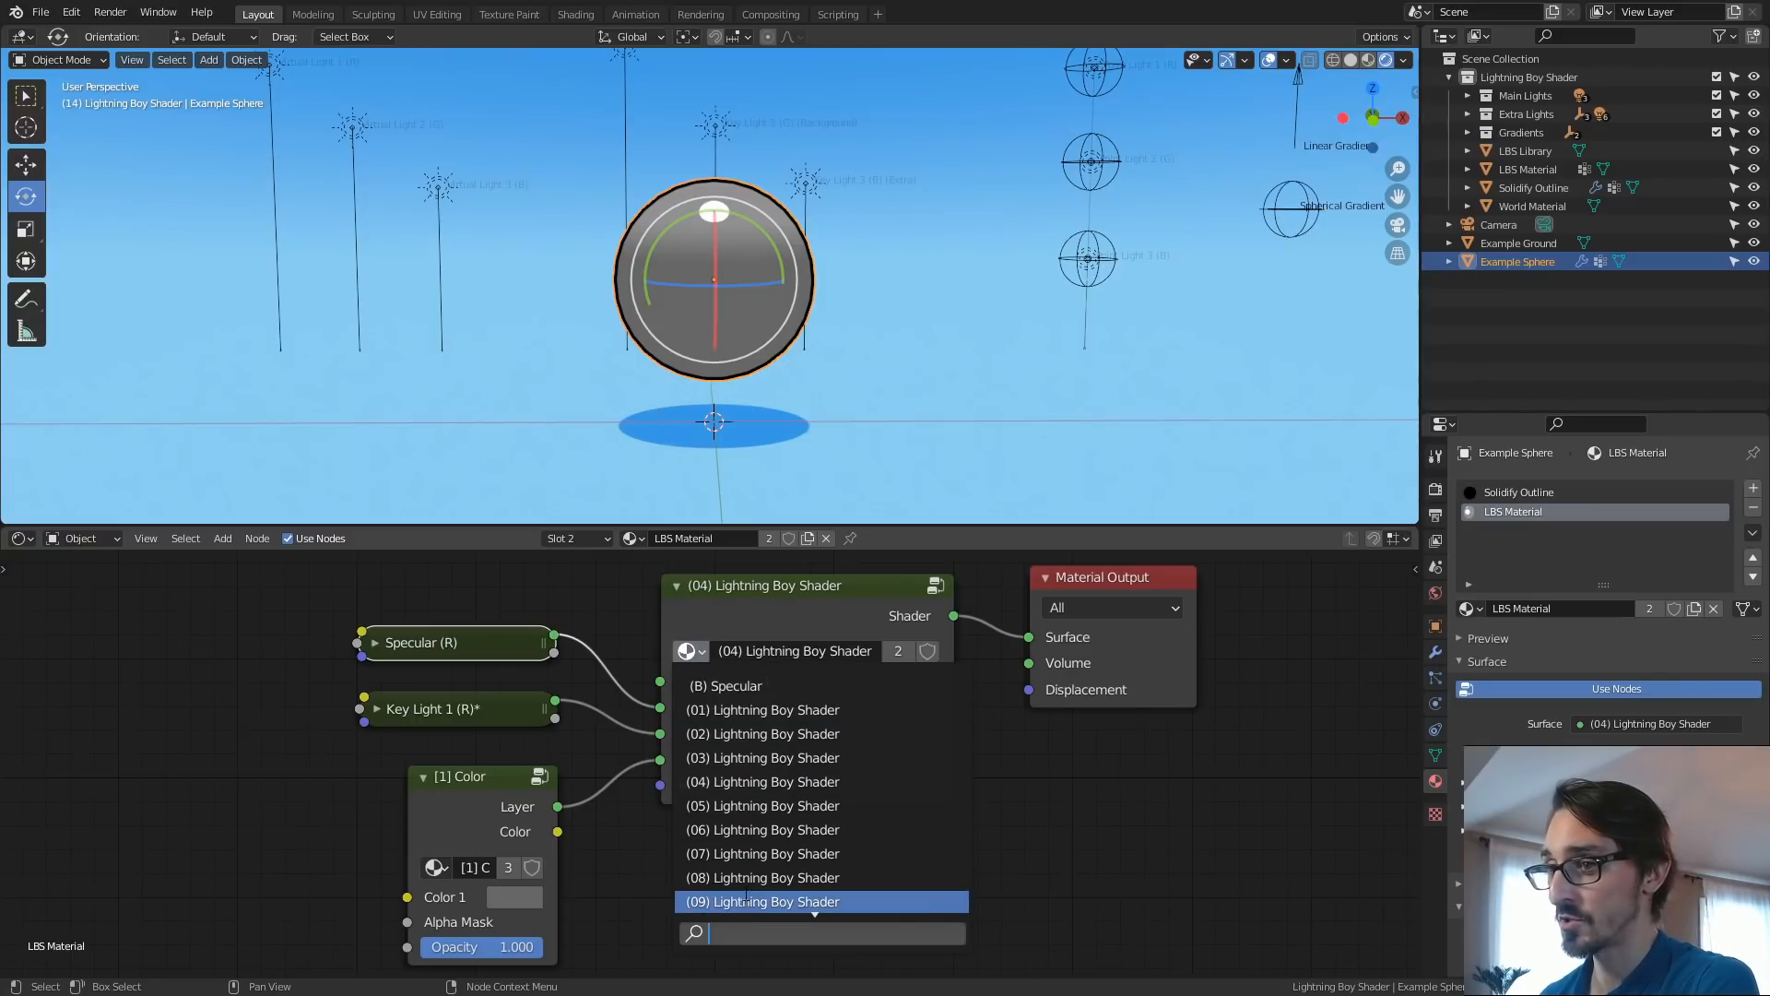
scroll(774, 902, down, 3)
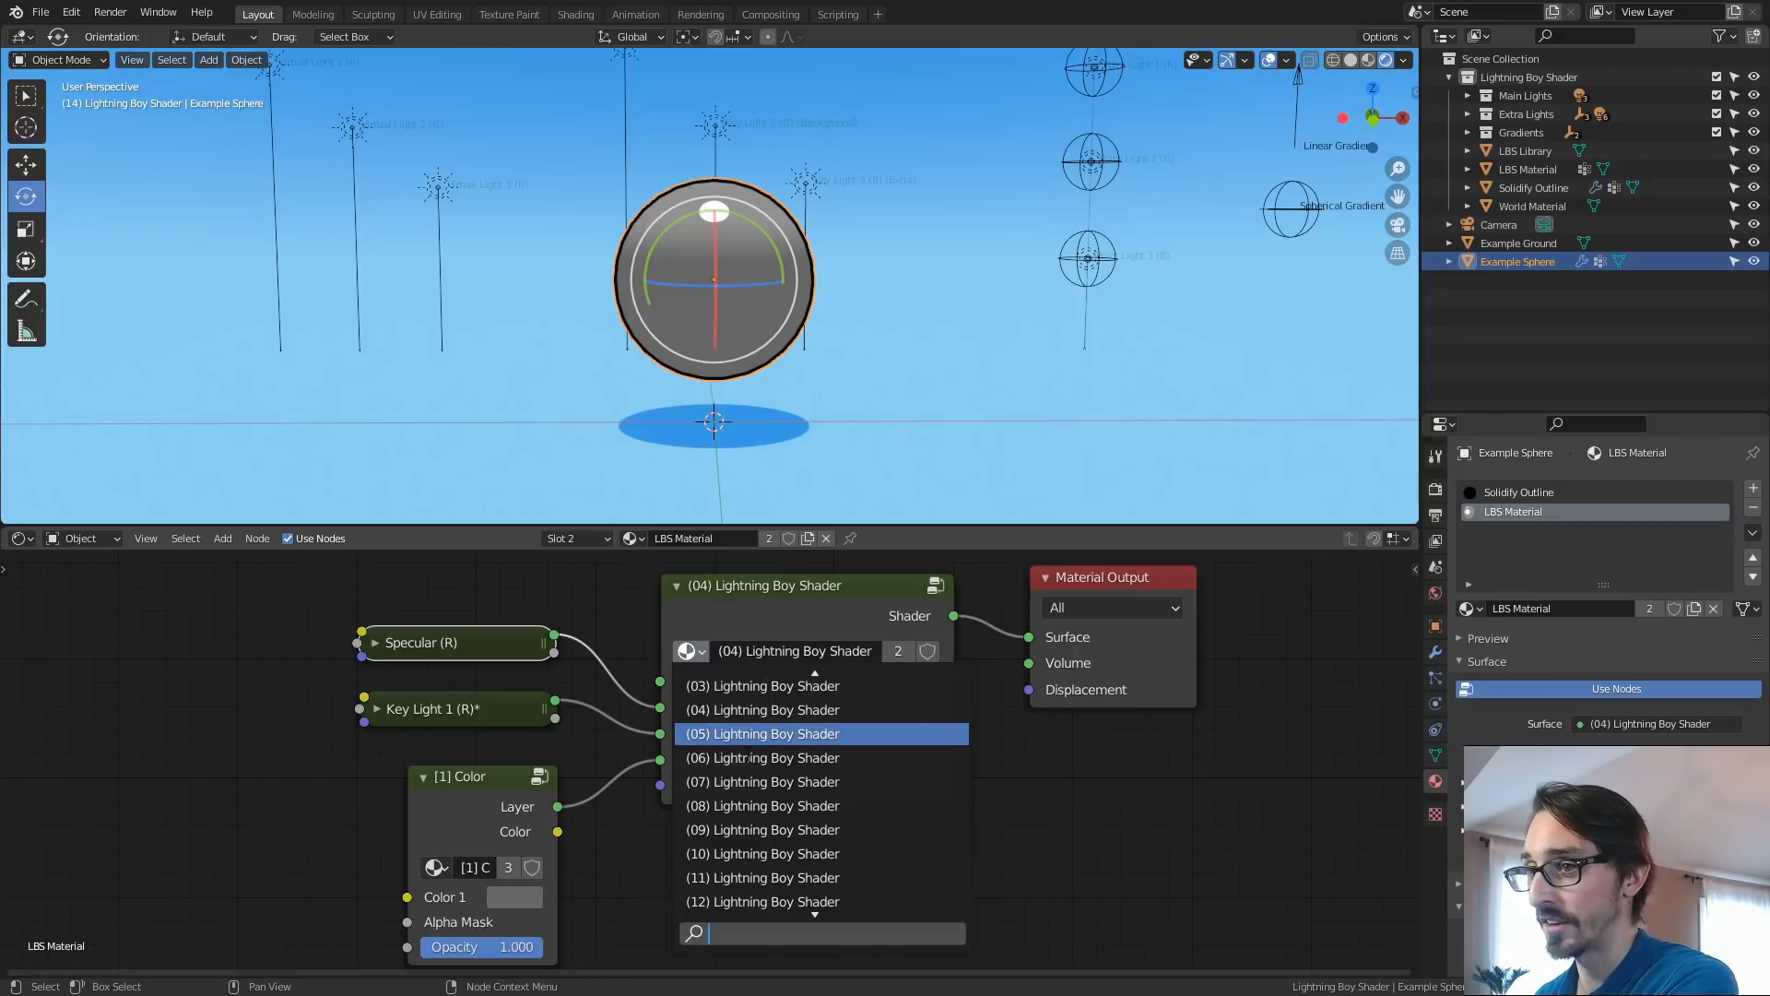
scroll(726, 690, up, 1)
scroll(727, 690, up, 1)
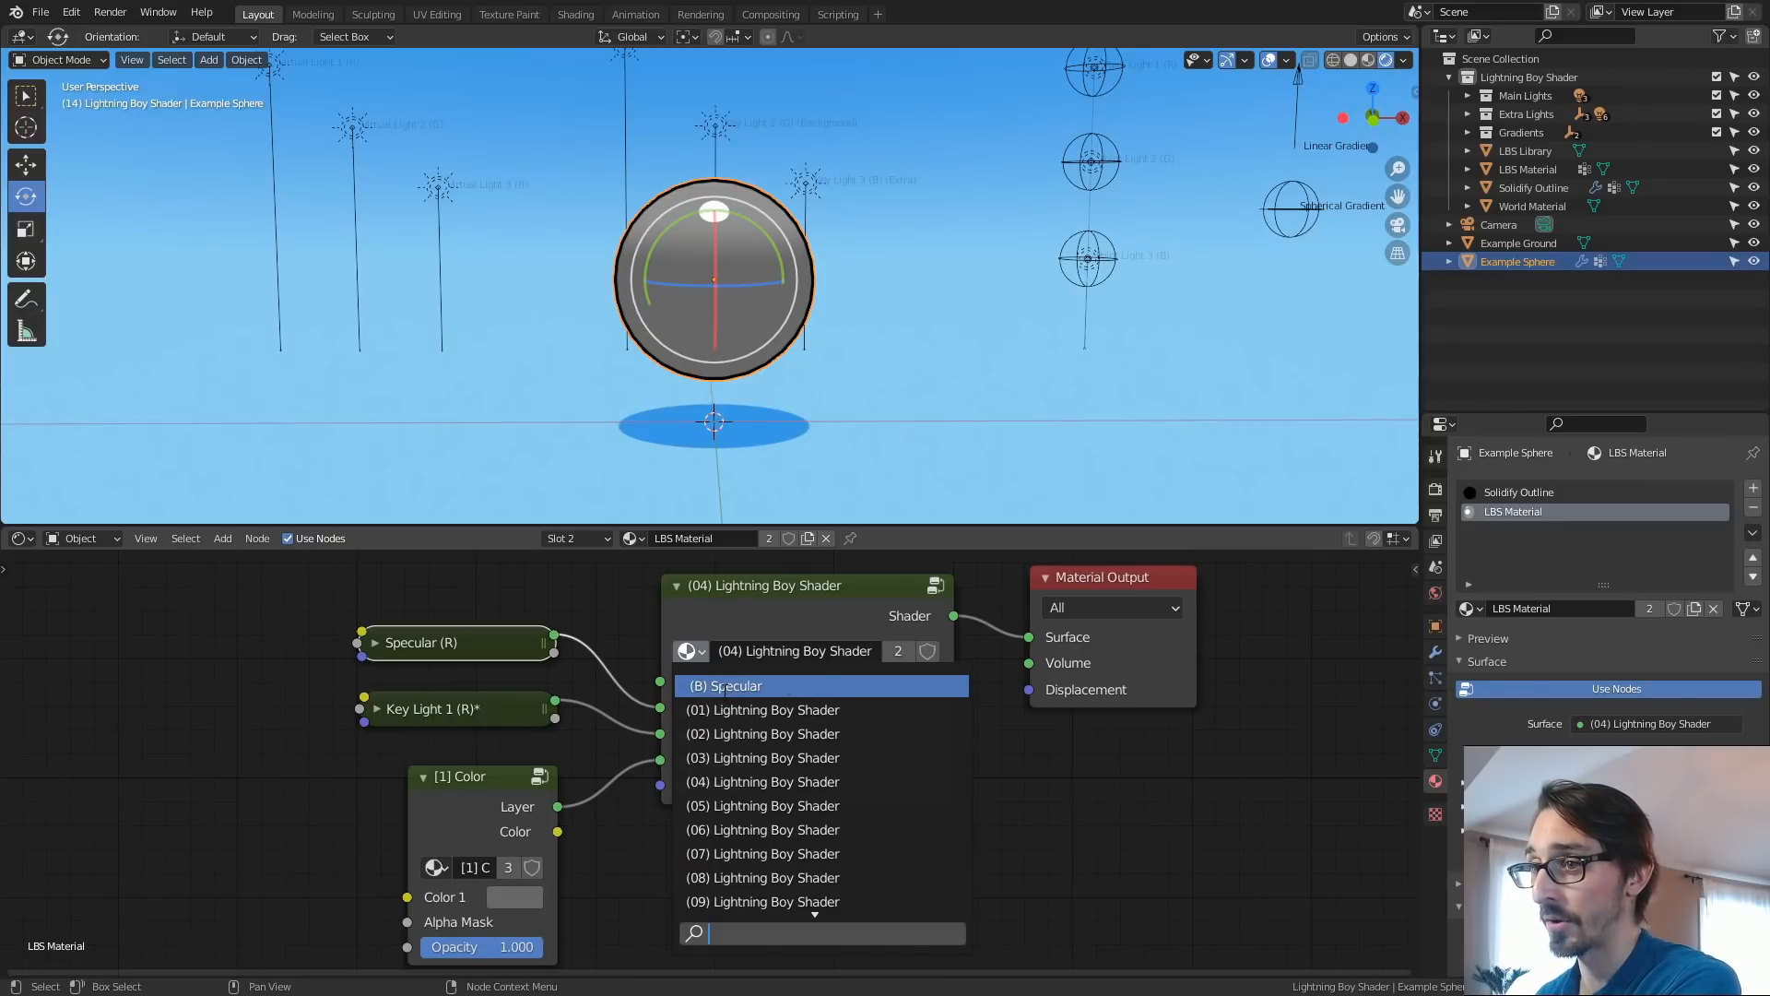
click(727, 733)
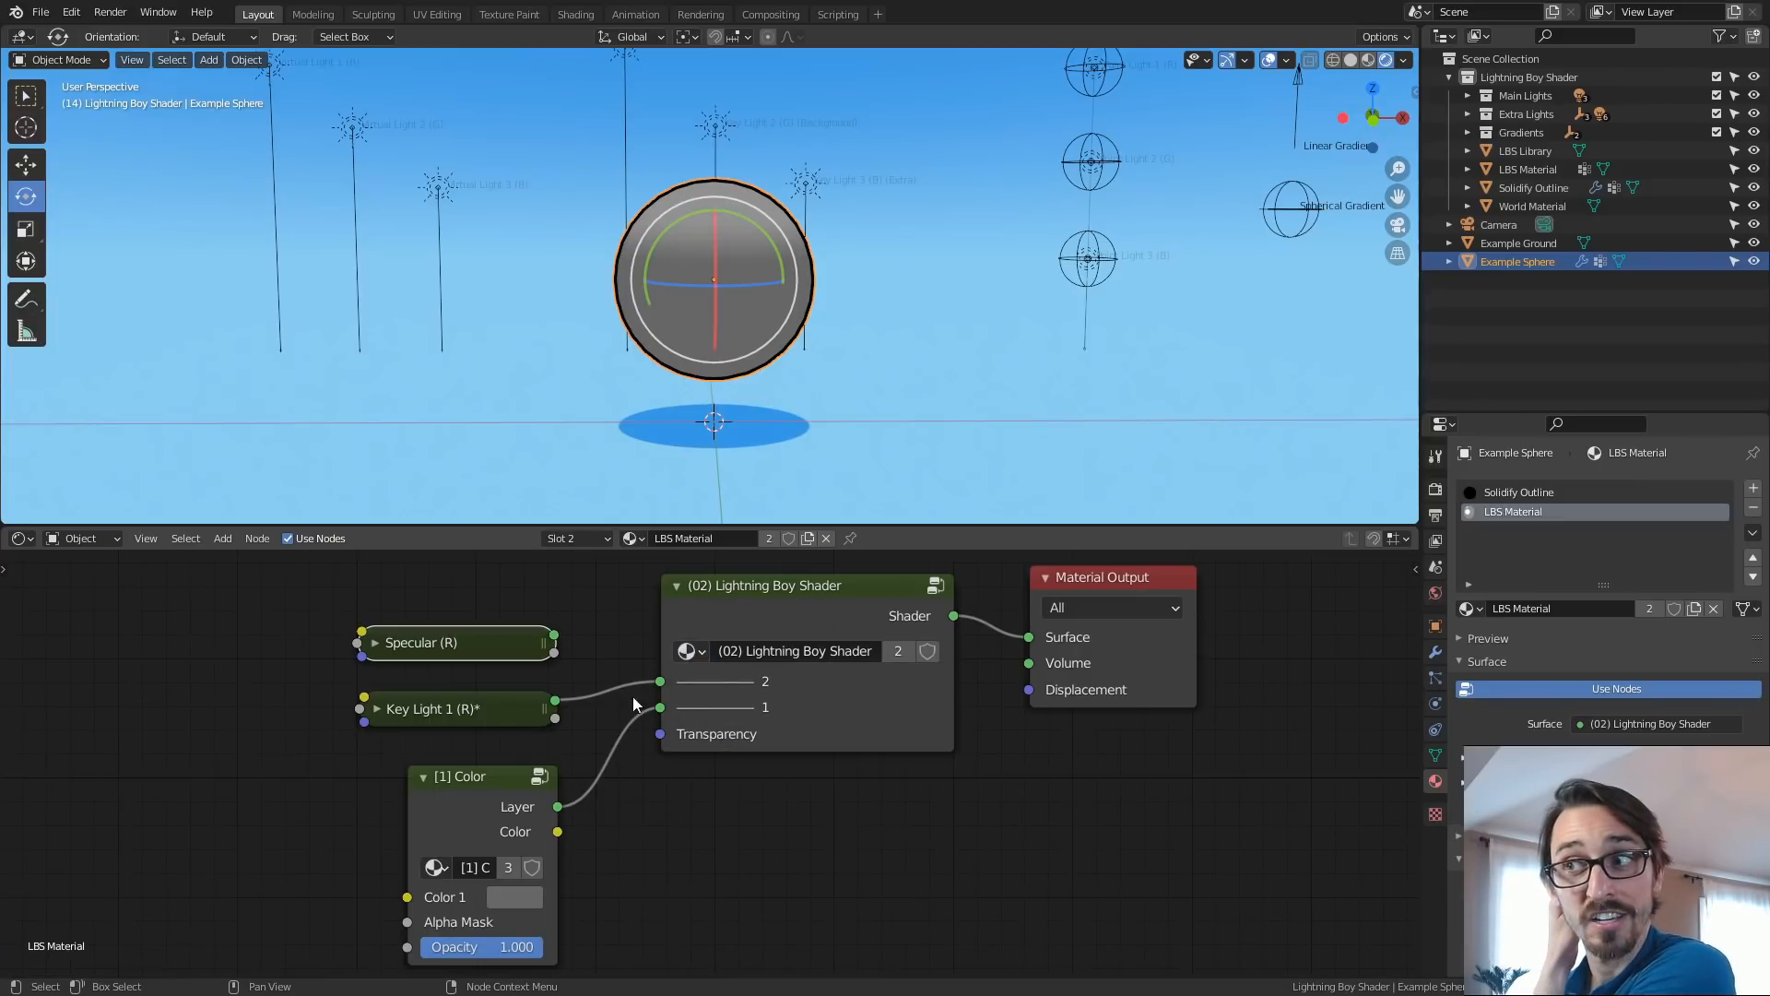
Switch the shader node group to (03) Lightning Boy Shader and connect the Specular (R) layer to input 3.
click(686, 652)
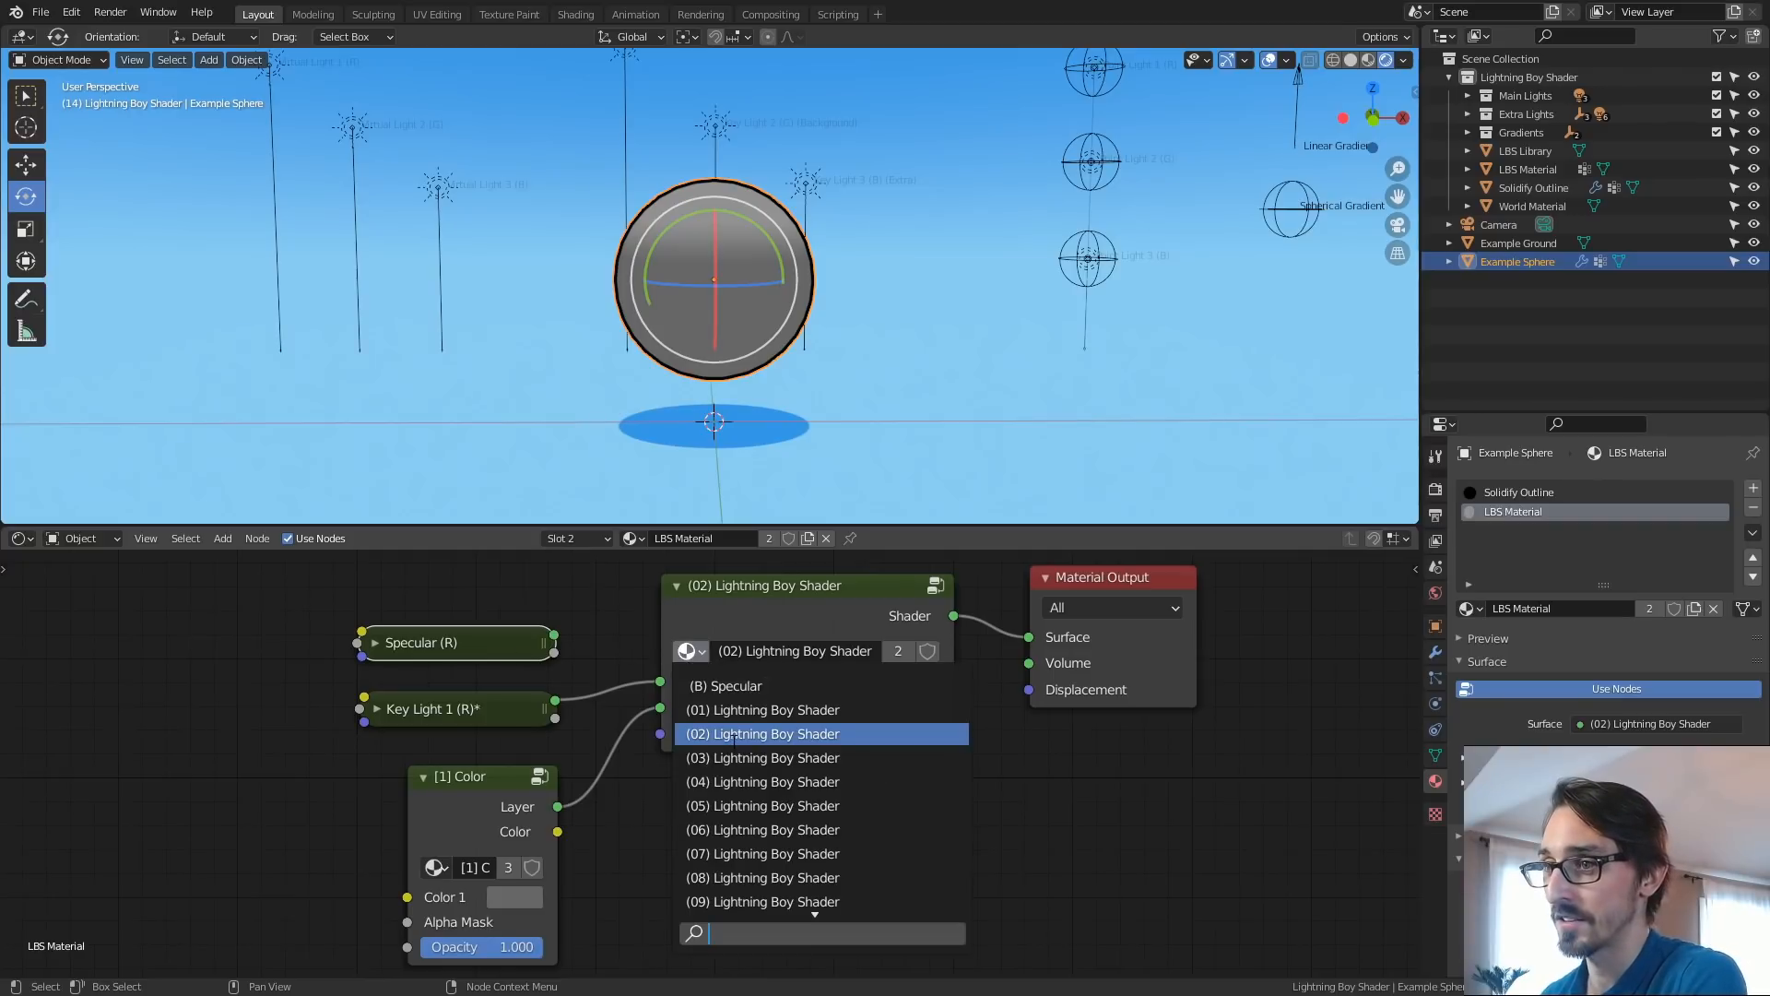
click(738, 755)
drag(554, 638, 660, 681)
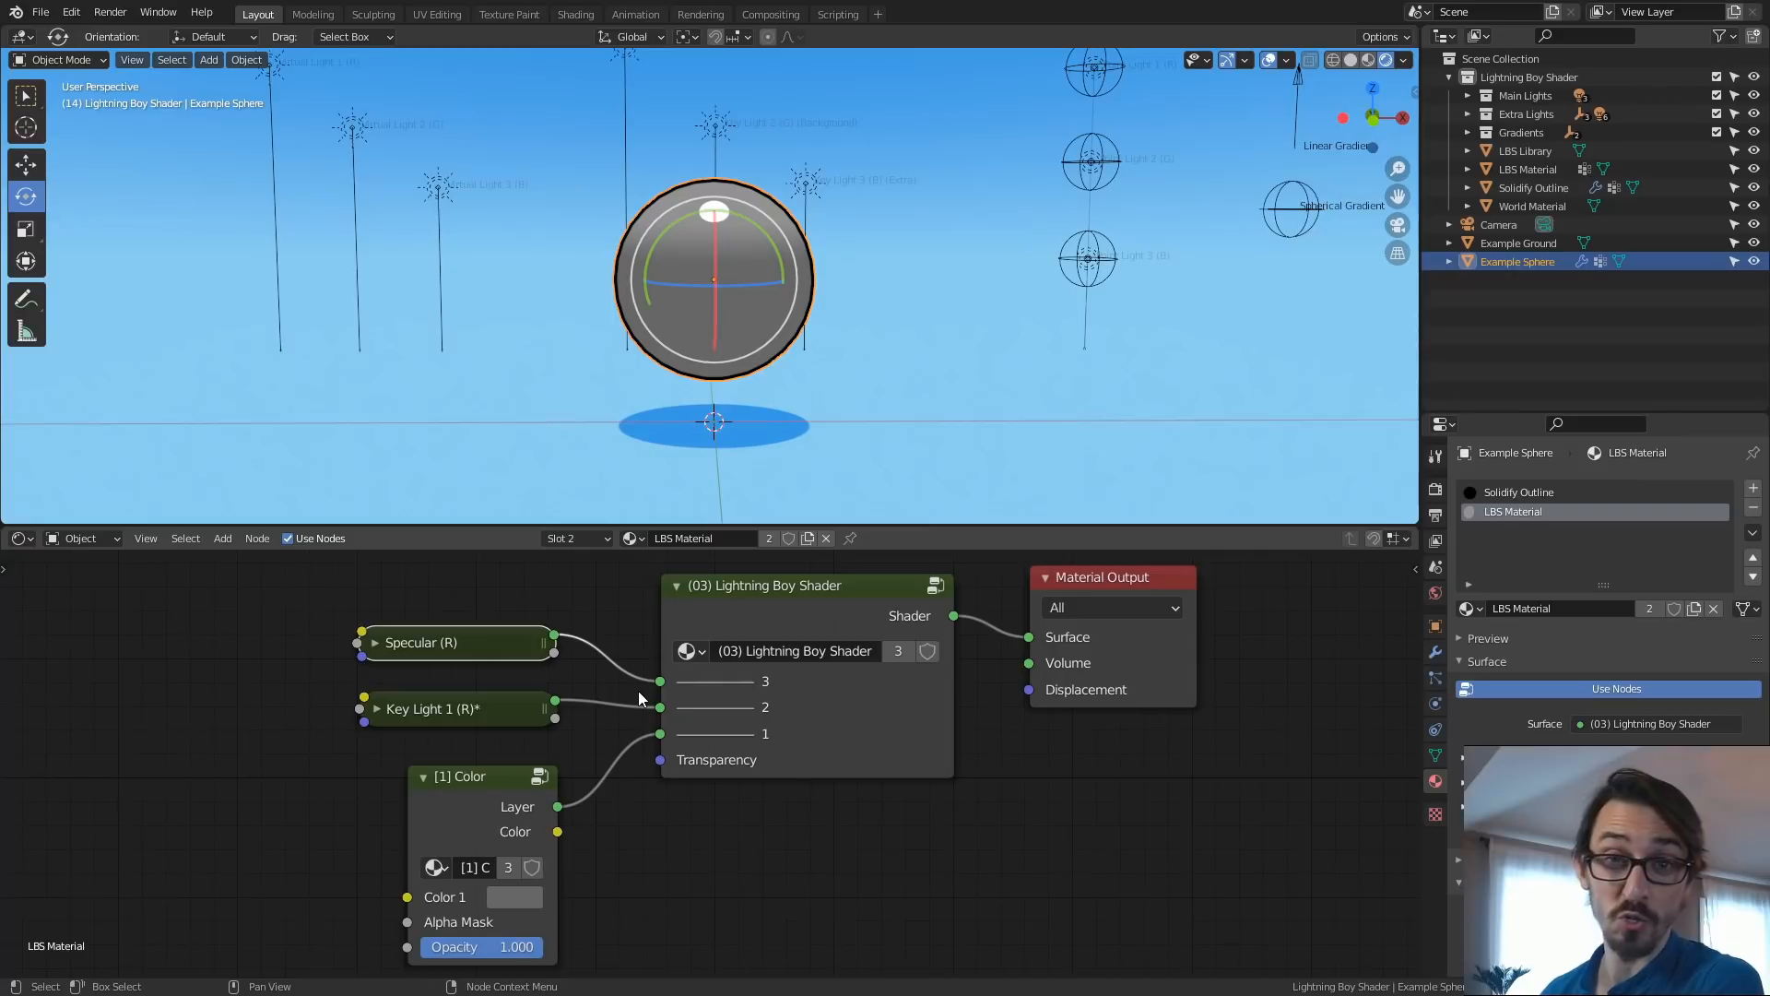
Swap the Specular and Key Light 1 links between shader inputs 3 and 2, swap them back, and deselect the nodes.
click(657, 687)
mouse_move(657, 682)
mouse_down()
mouse_move(633, 667)
mouse_move(660, 707)
mouse_up()
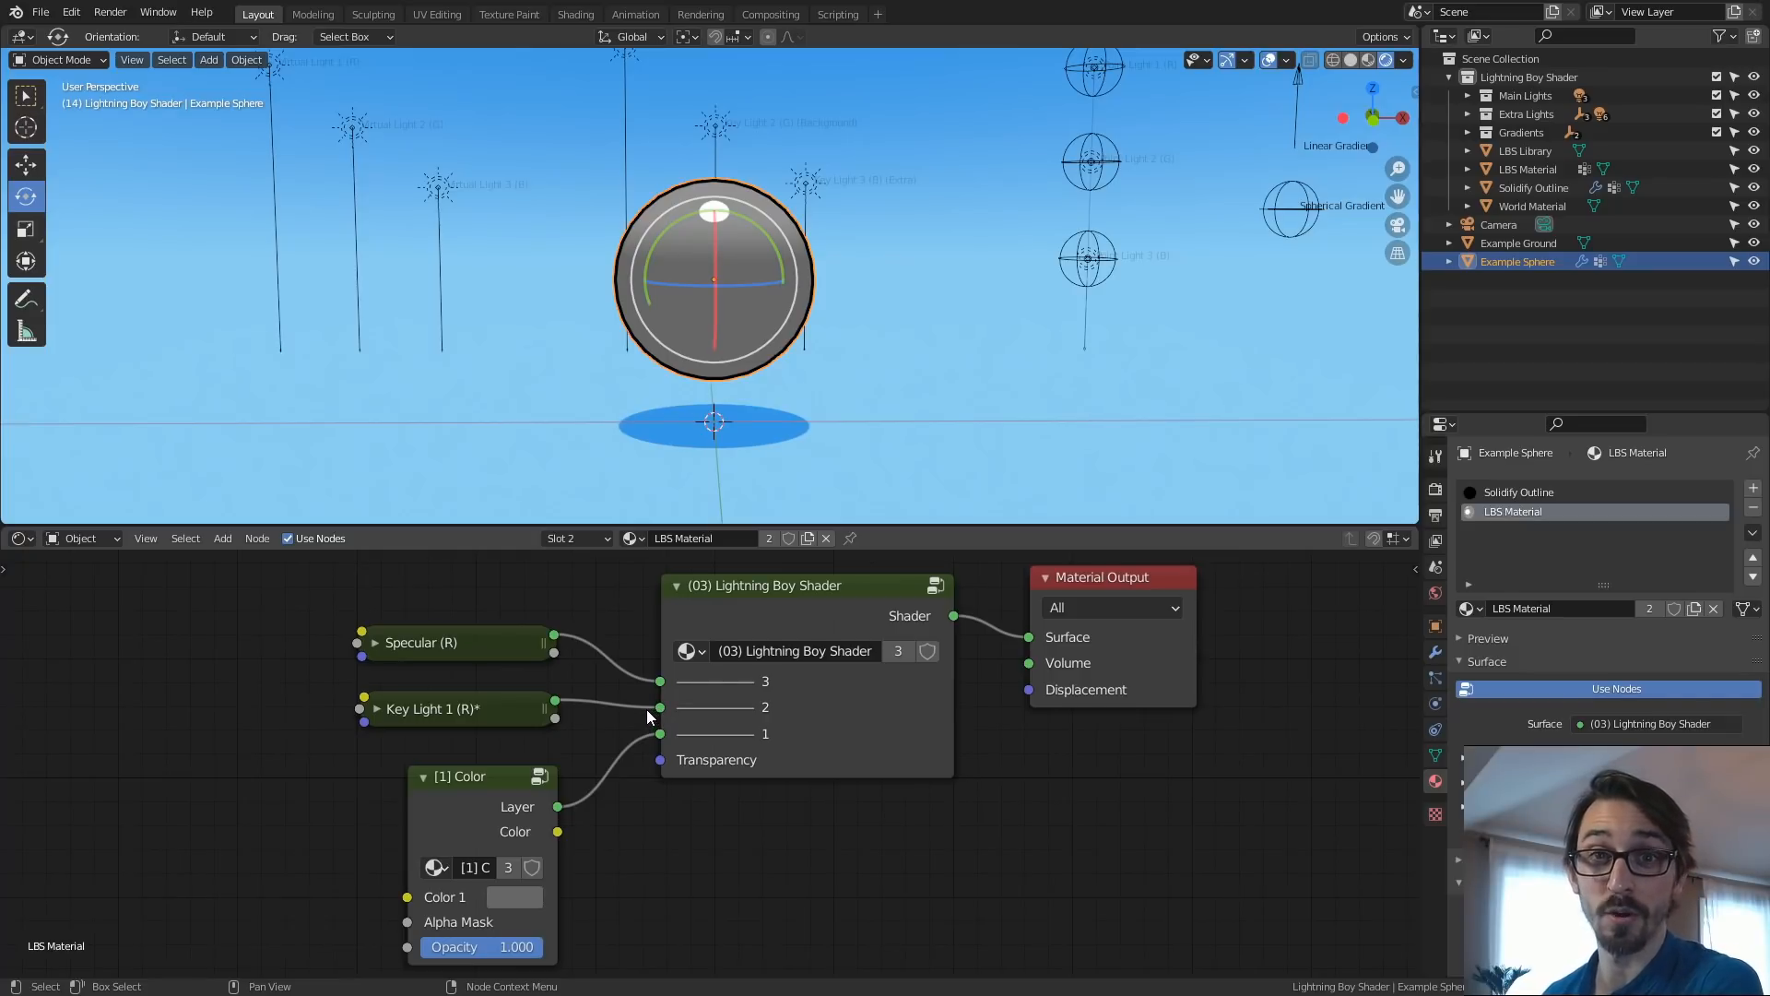
click(481, 640)
shift+click(480, 705)
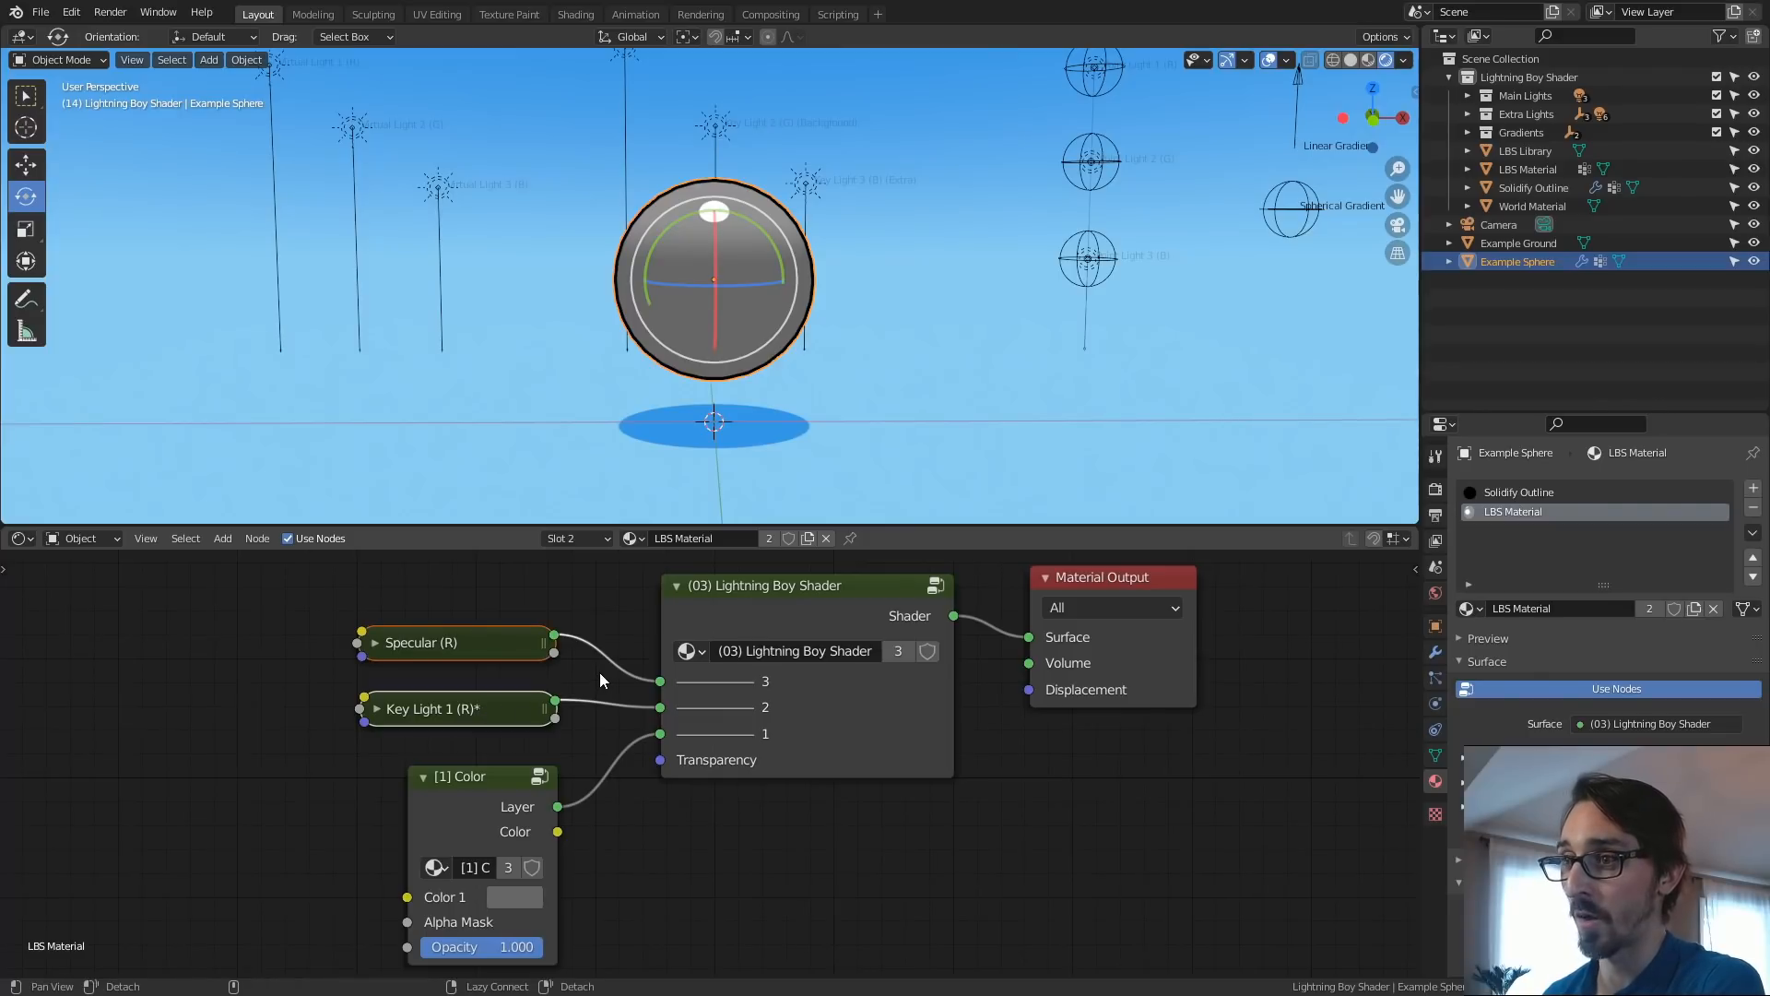
key(alt+s)
key(alt+s)
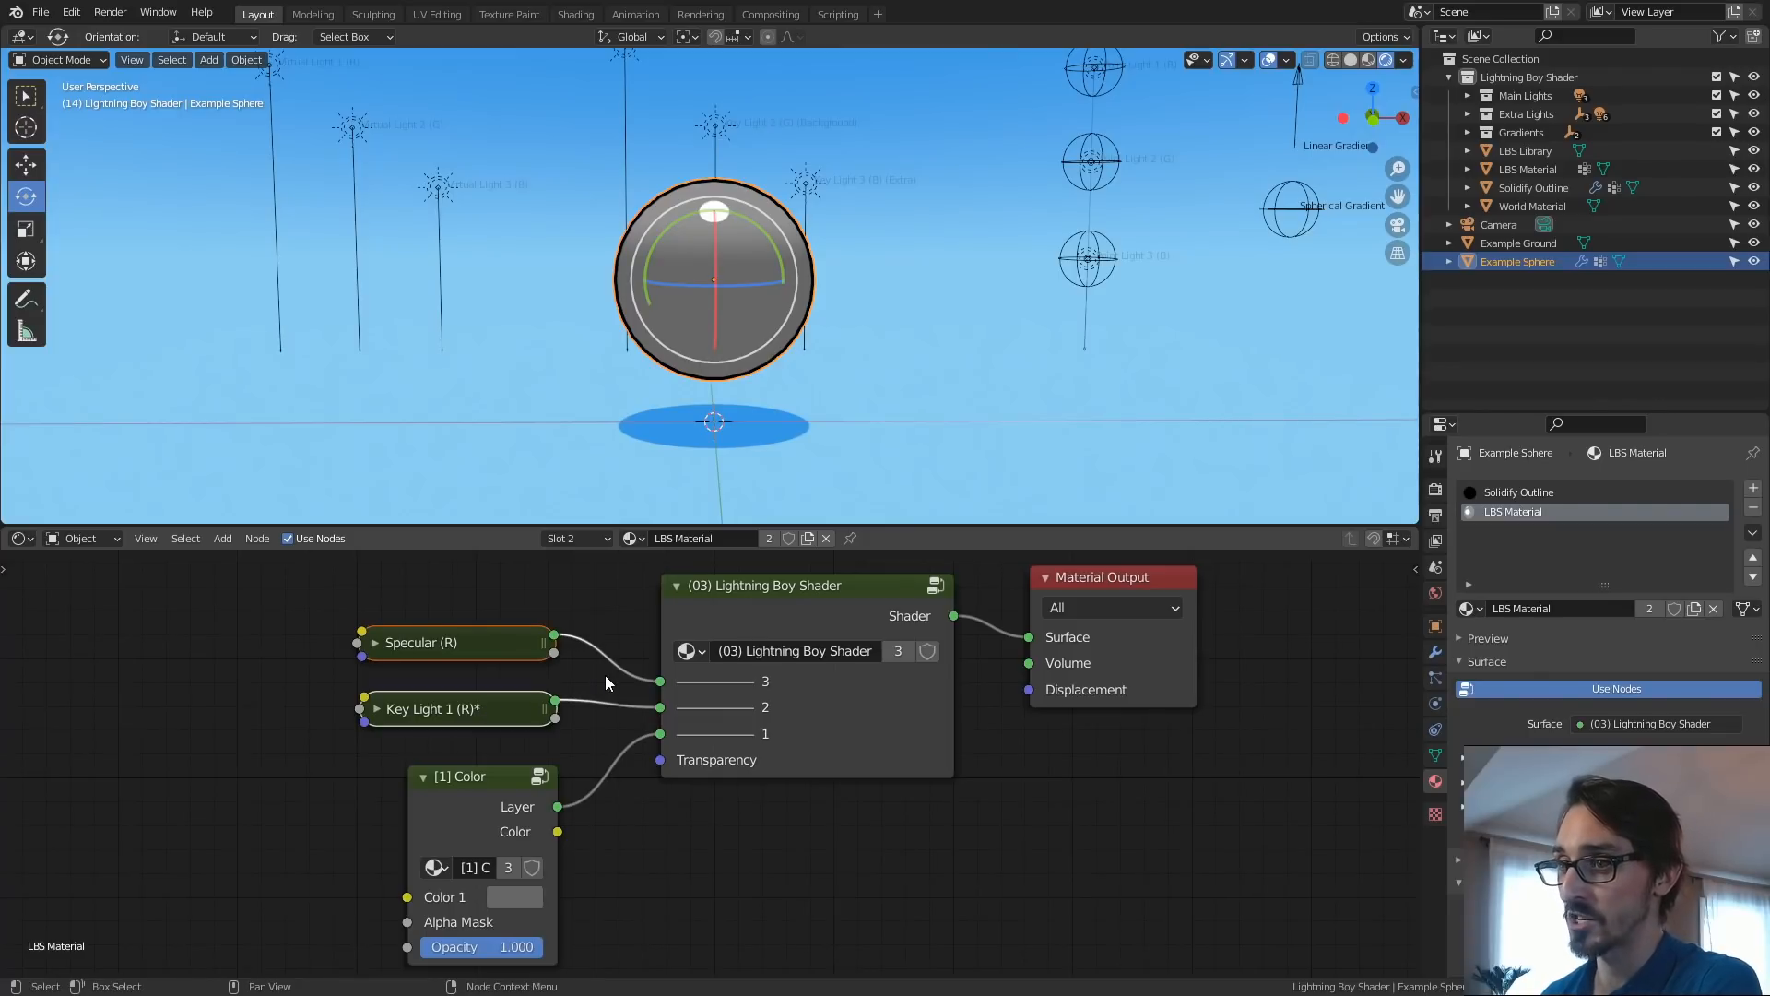
key(alt+a)
Append the Dinosaur Skull object from the Dinosaur Skull.blend file.
scroll(755, 831, down, 2)
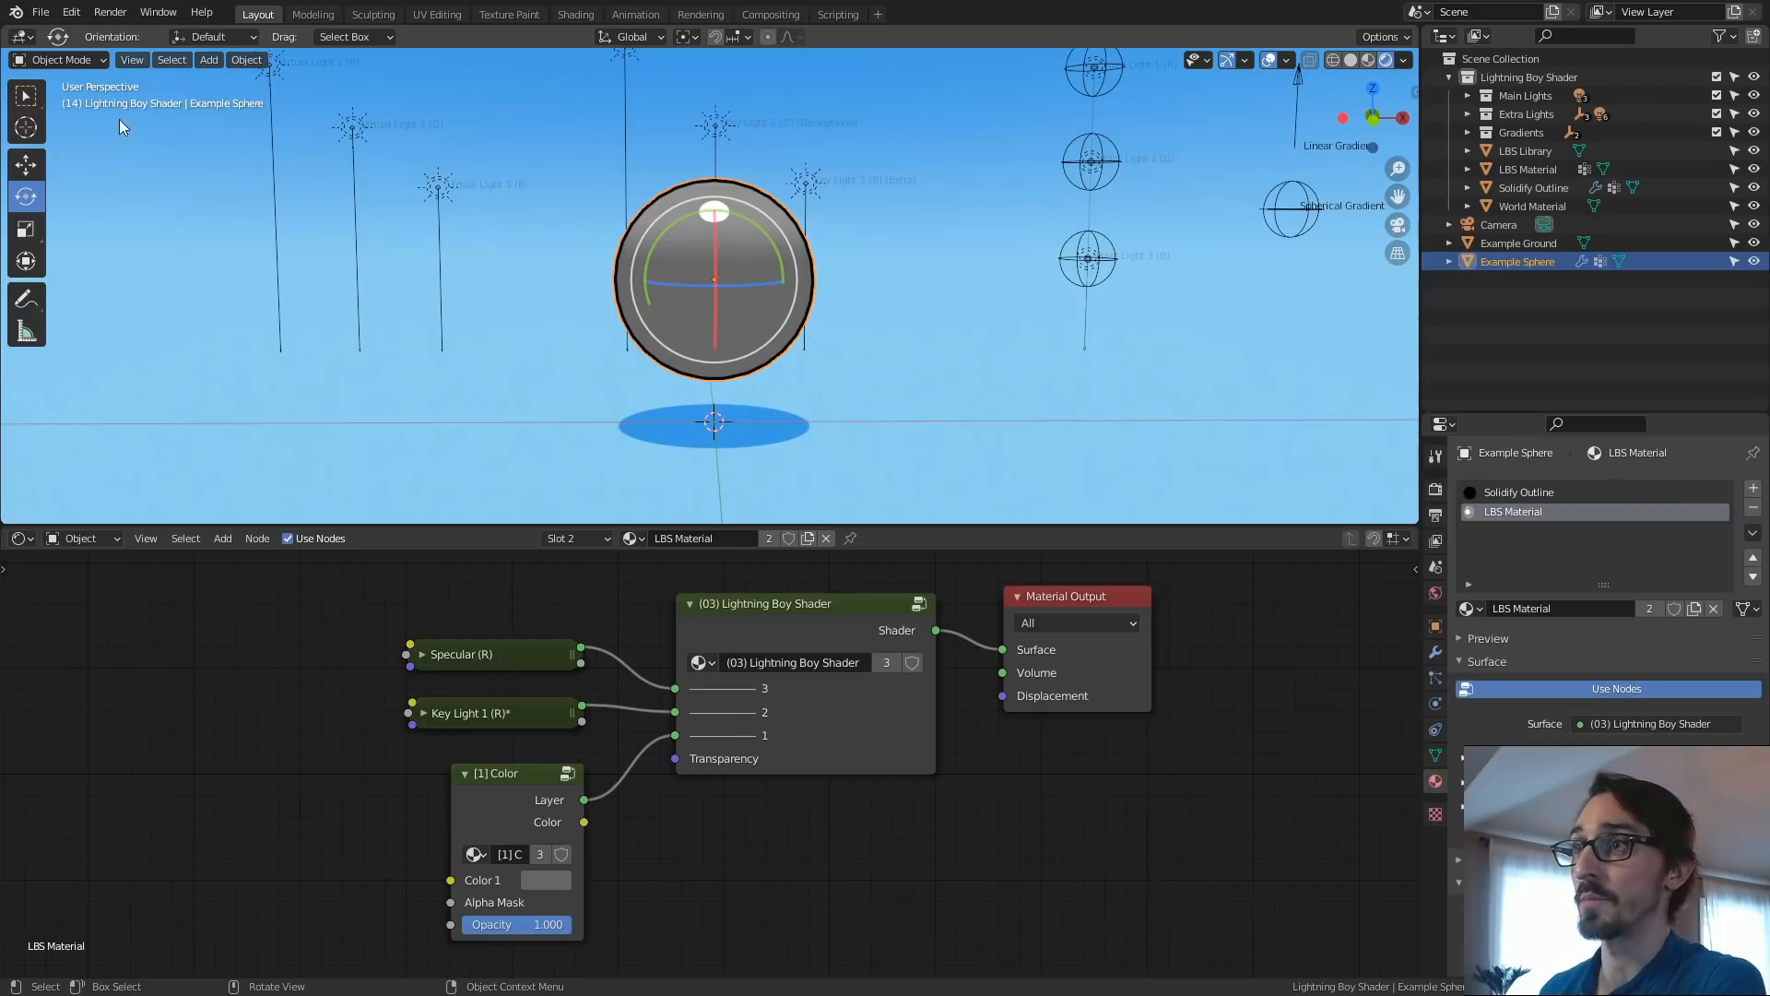
click(41, 13)
click(136, 215)
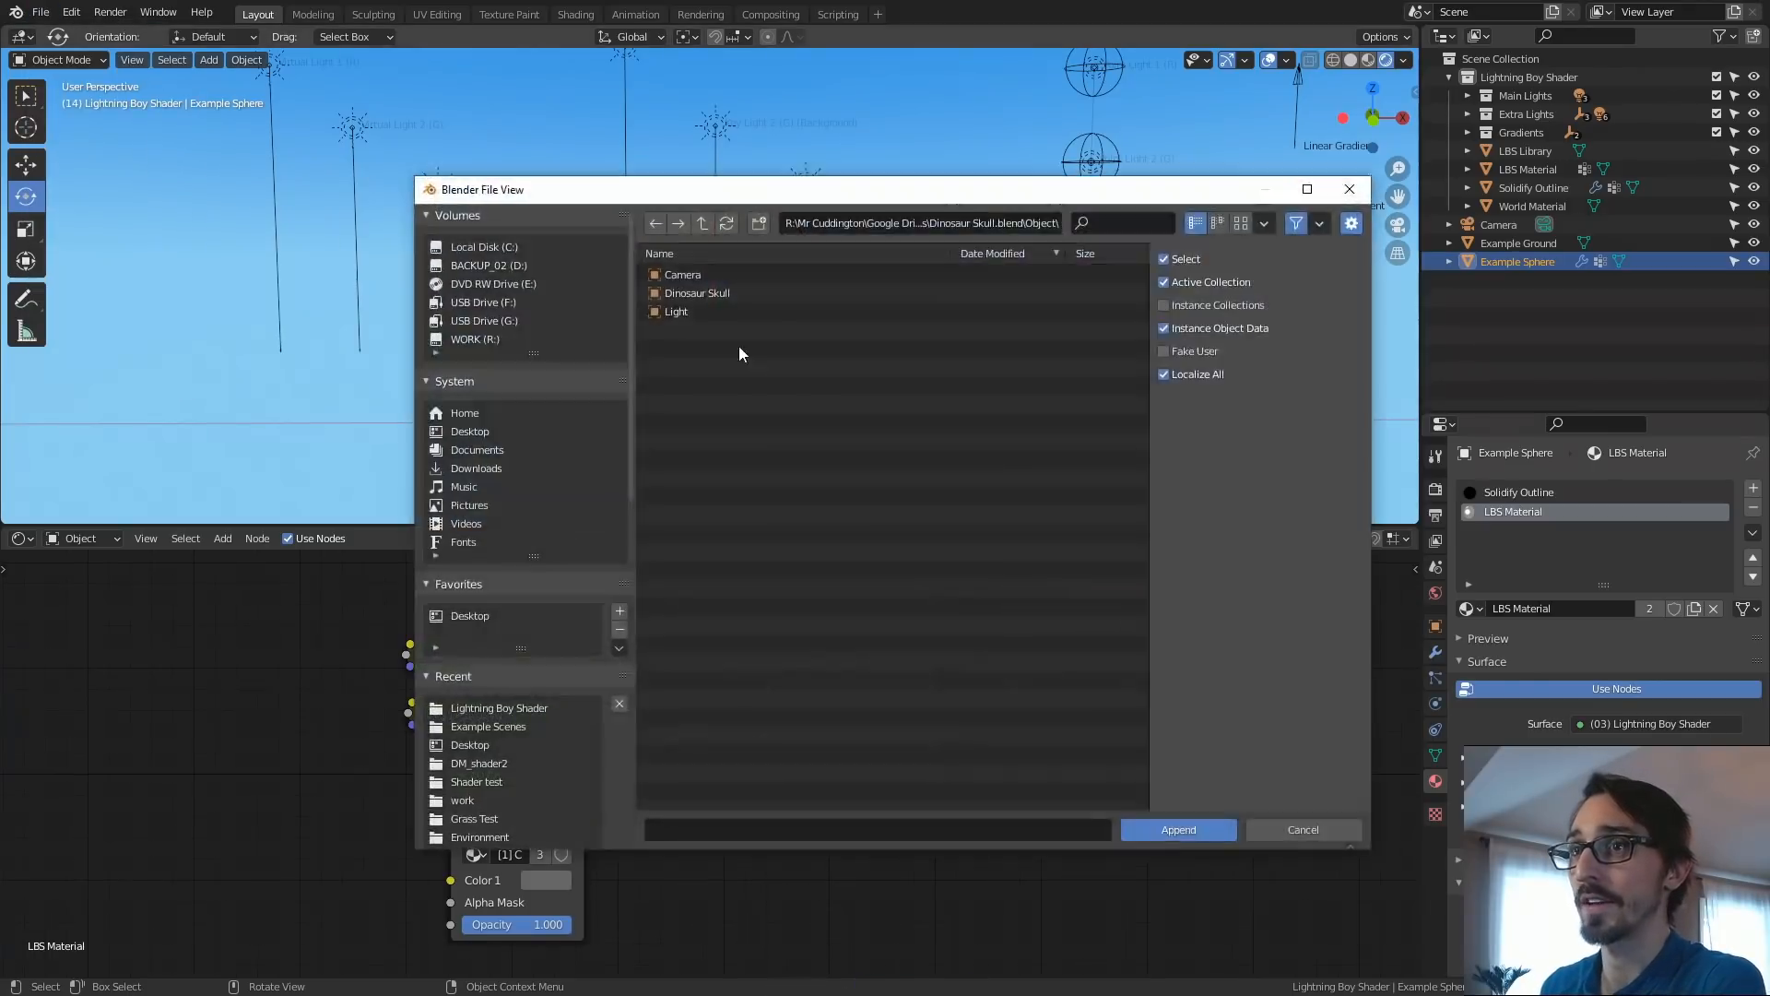
click(715, 293)
click(1179, 829)
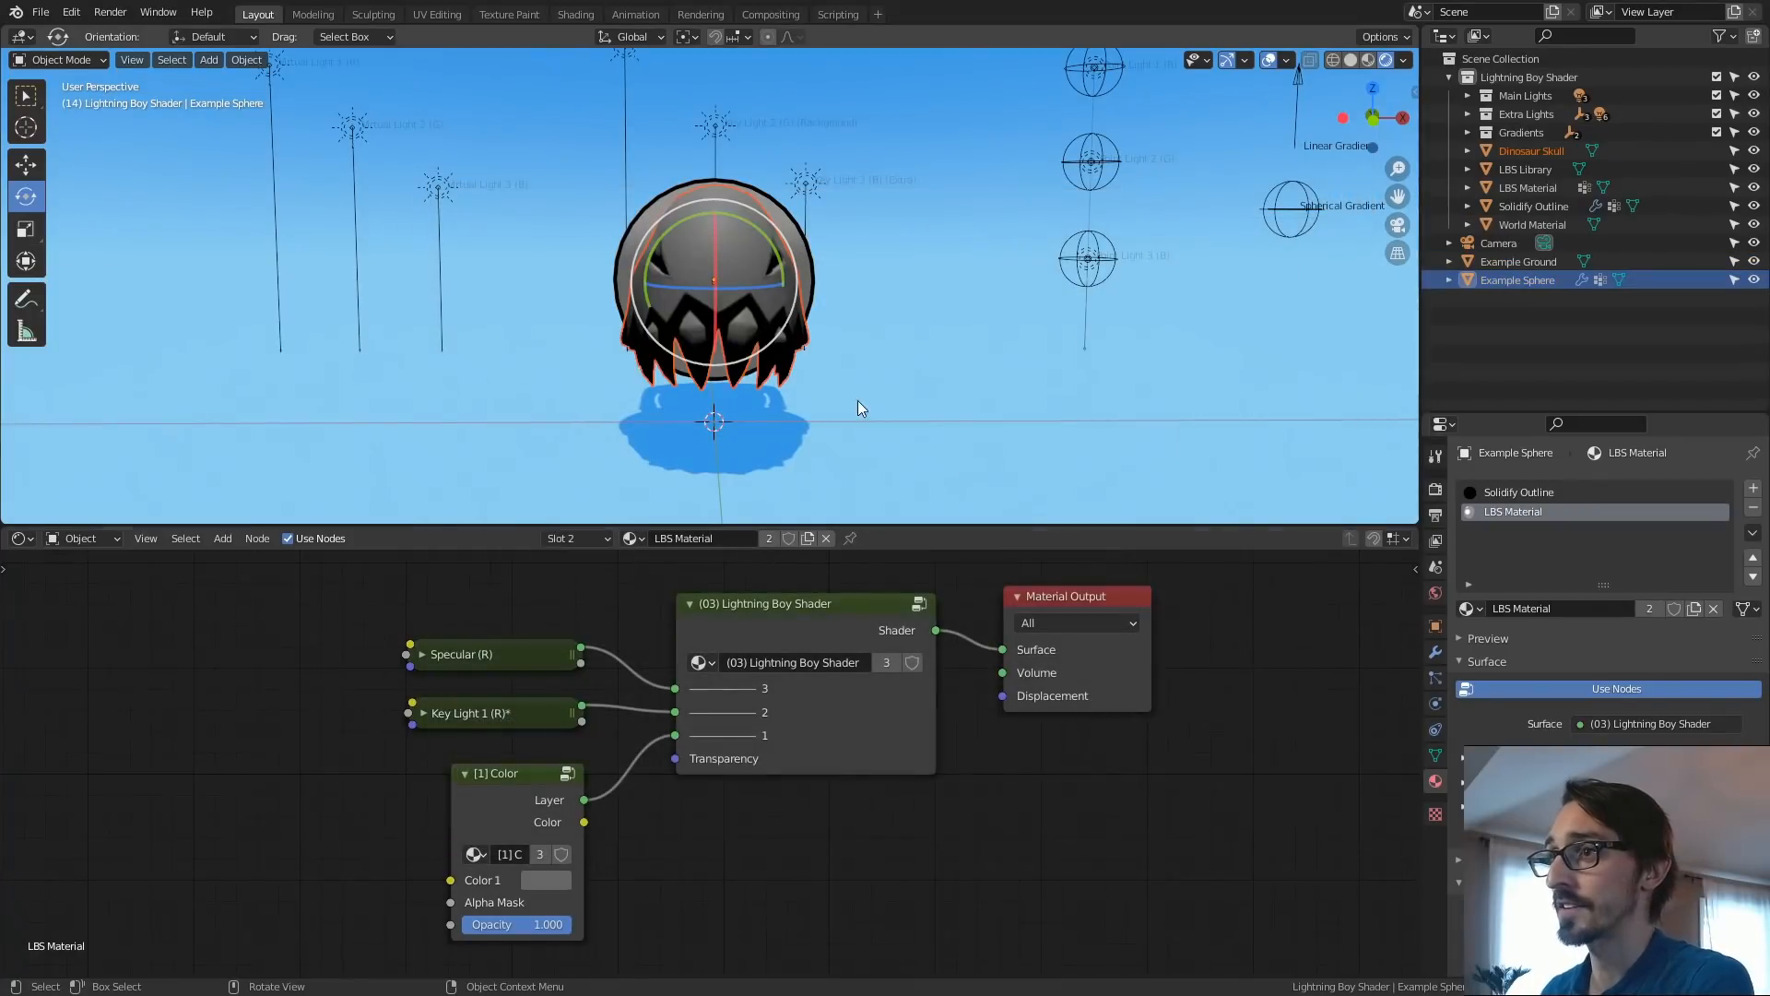
Move the dinosaur skull about 6.19 m along the X axis so it stands beside the sphere.
key(g)
key(x)
click(1077, 354)
key(F3)
key(Escape)
middle_drag(1057, 360, 1059, 324)
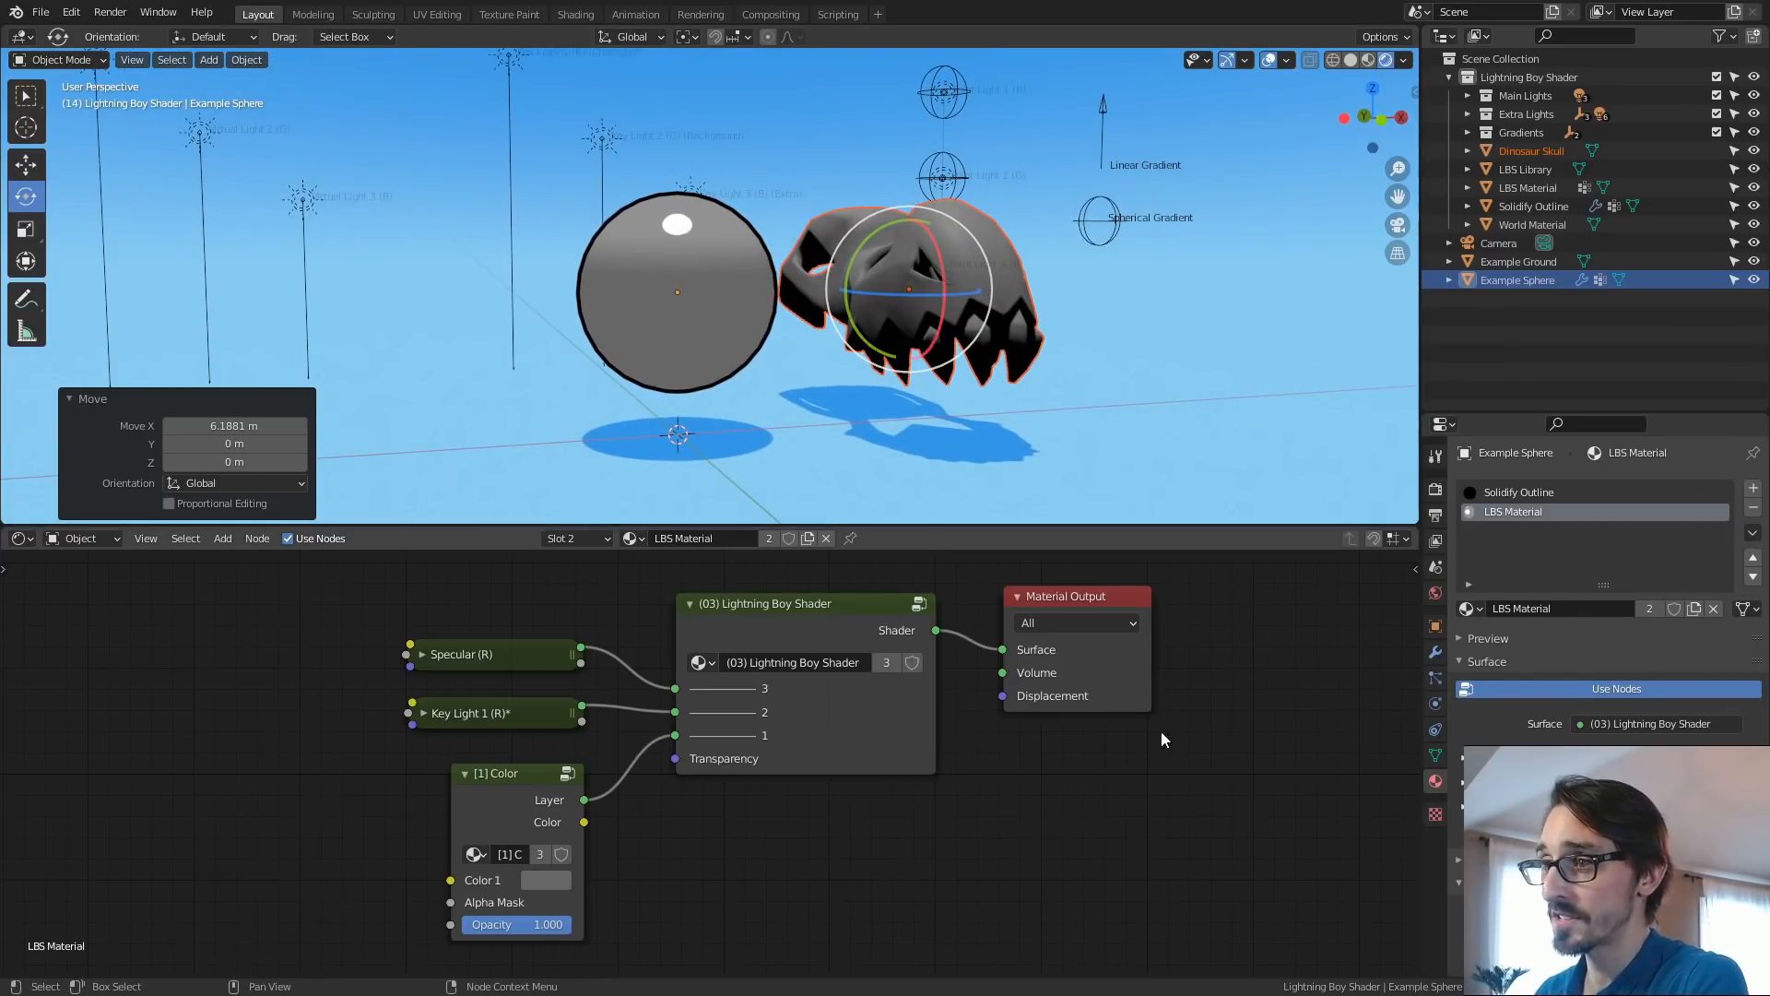
Enlarge the properties editor, select the dinosaur skull and assign the existing LBS Material to it.
drag(1676, 411, 1558, 310)
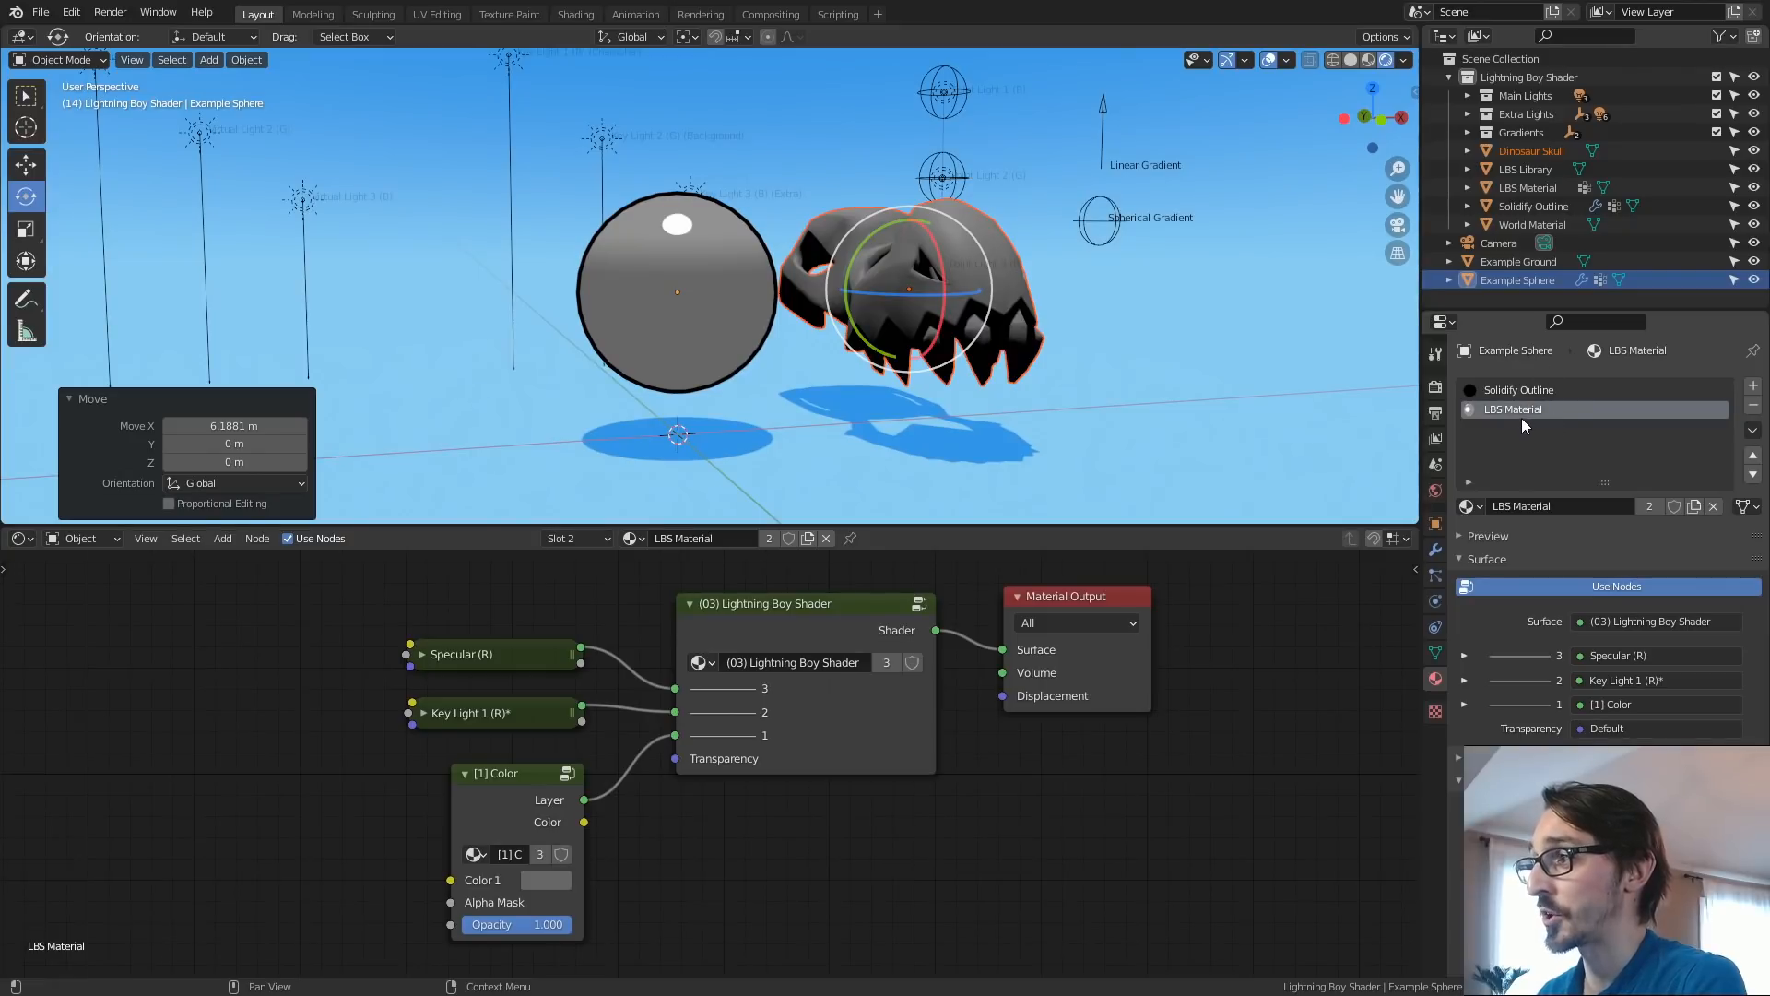
drag(1668, 306, 1668, 294)
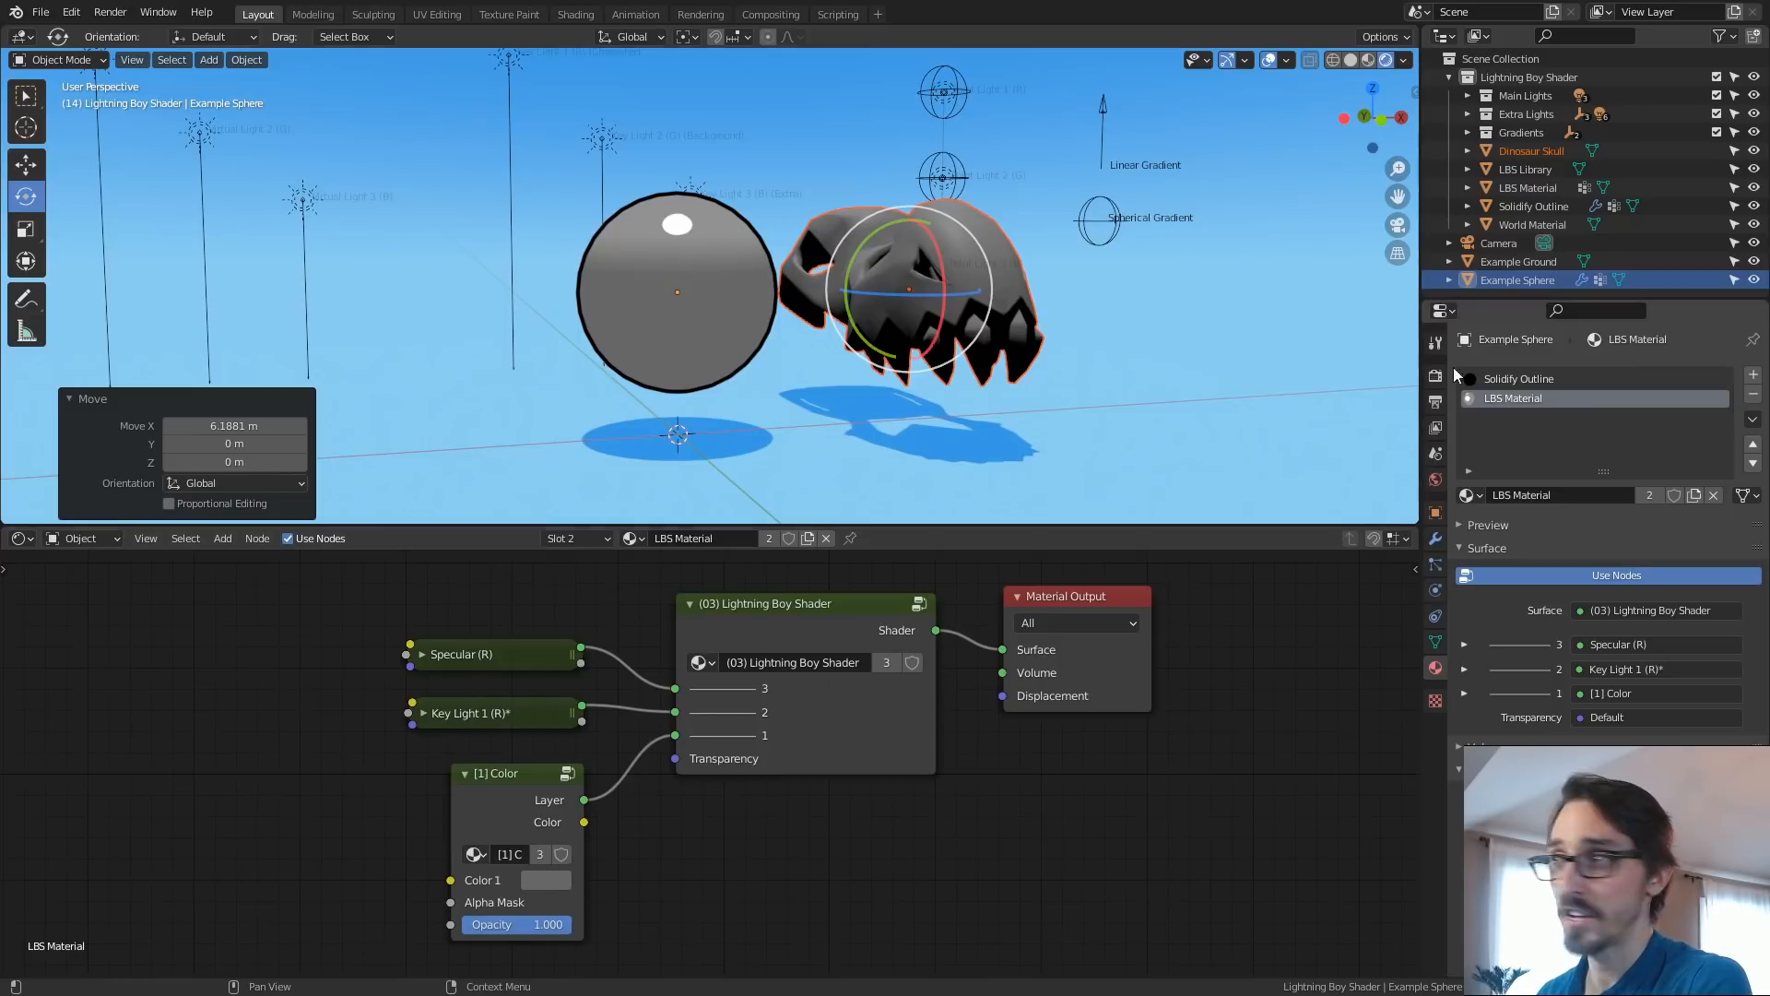
middle_drag(938, 391, 927, 387)
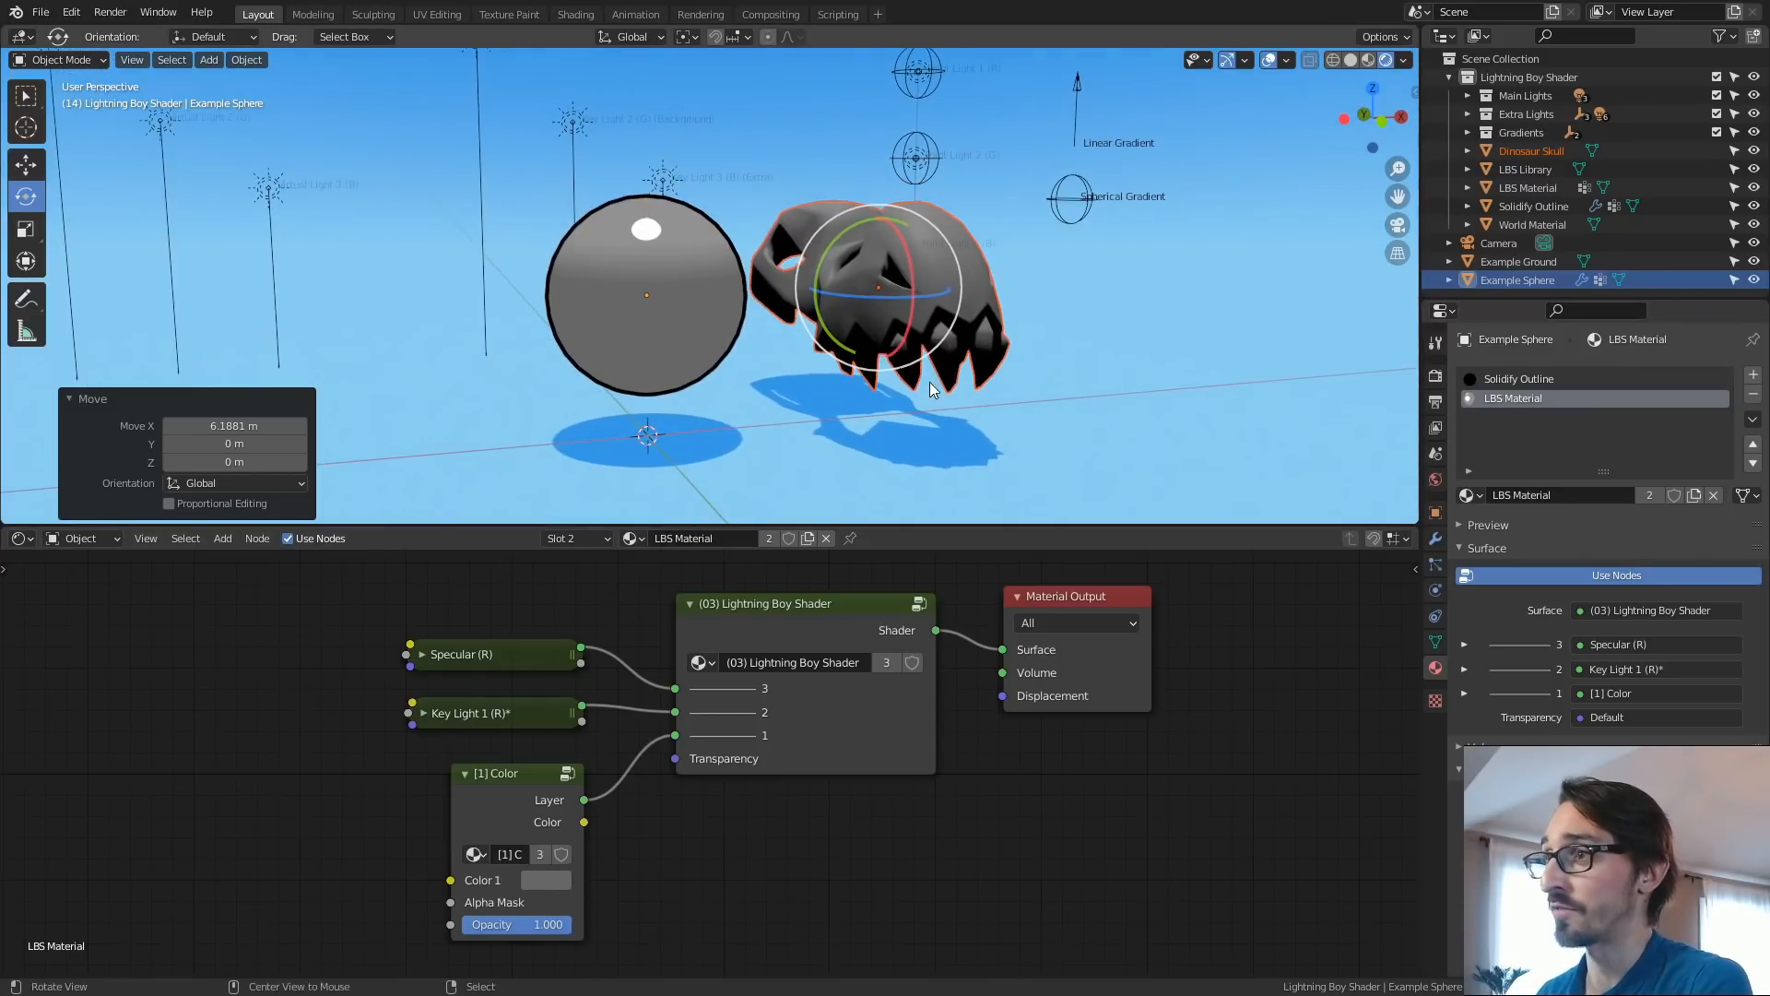
click(699, 284)
click(883, 270)
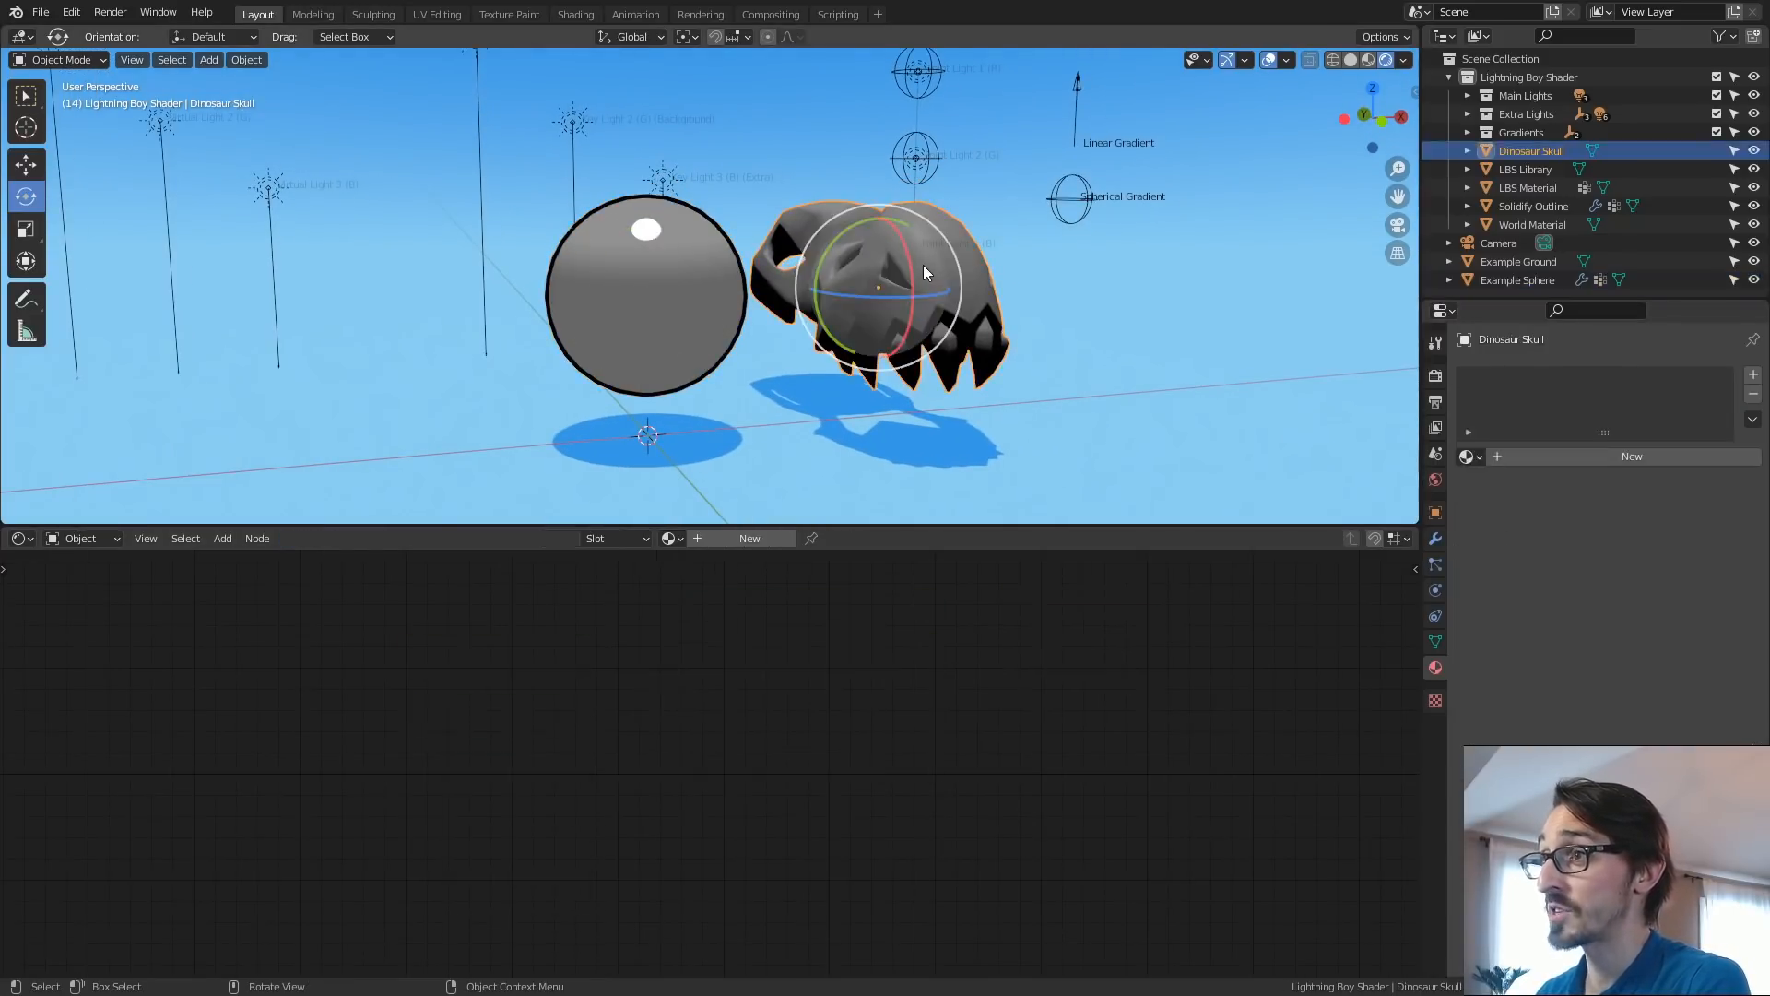
click(1471, 456)
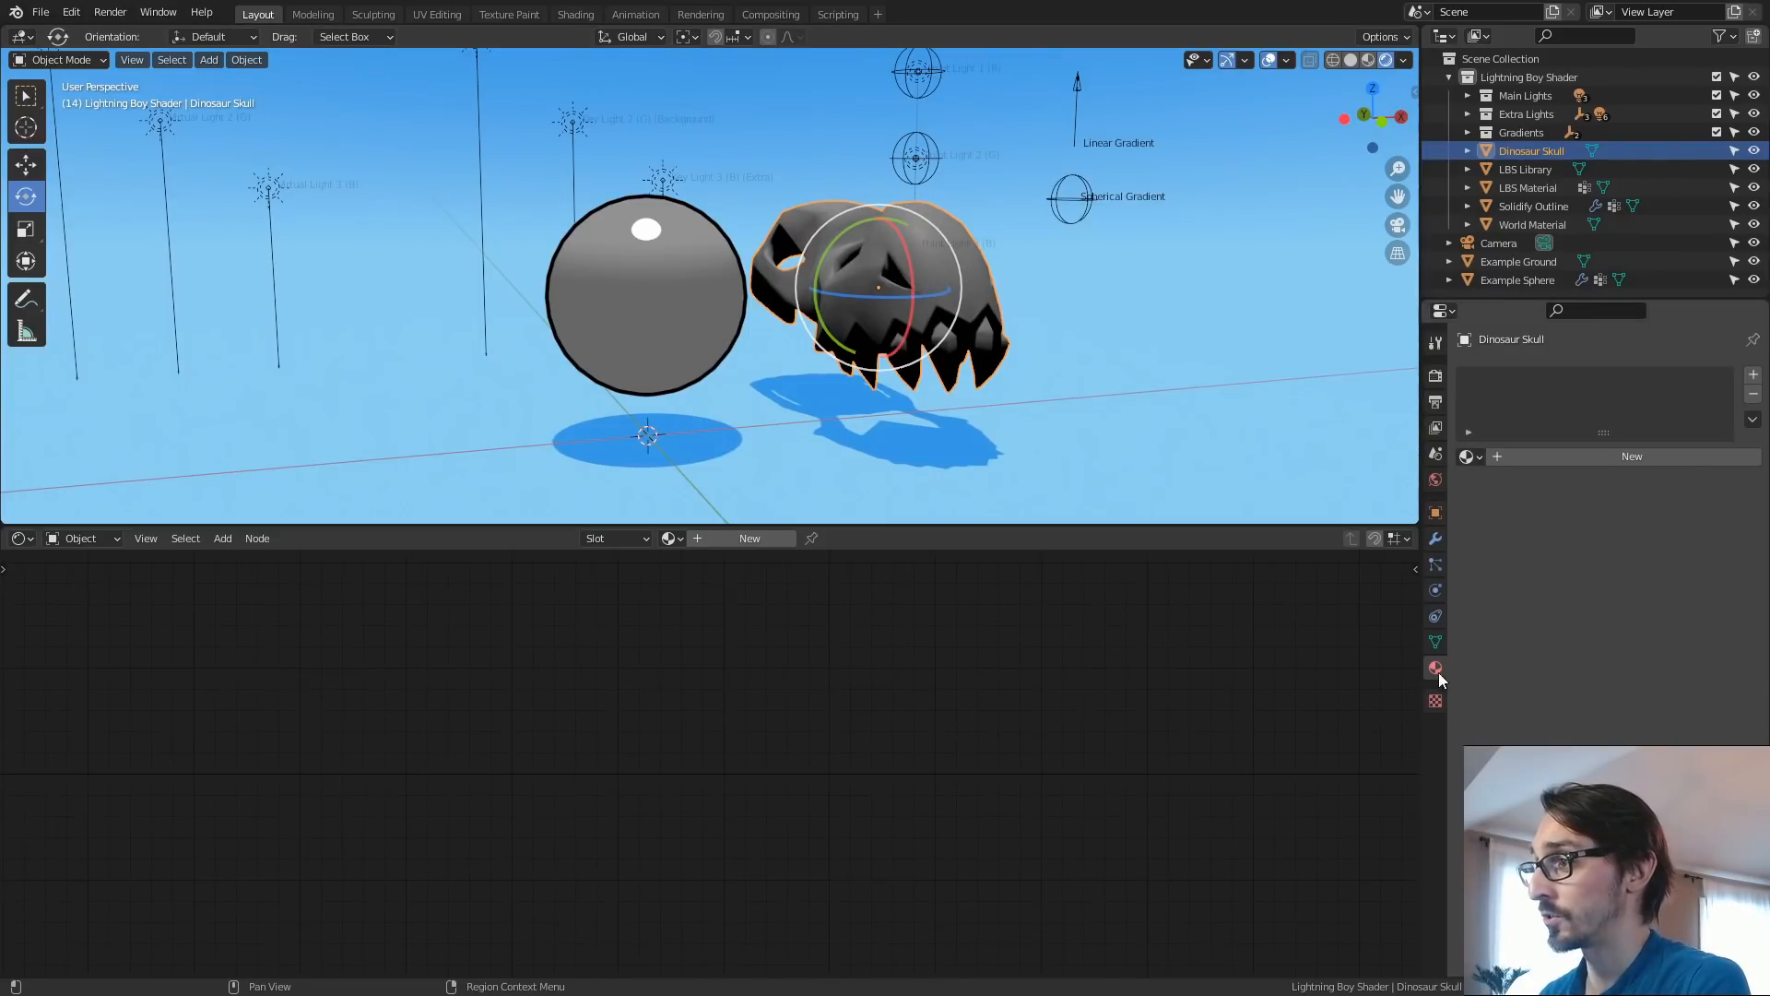
click(1470, 455)
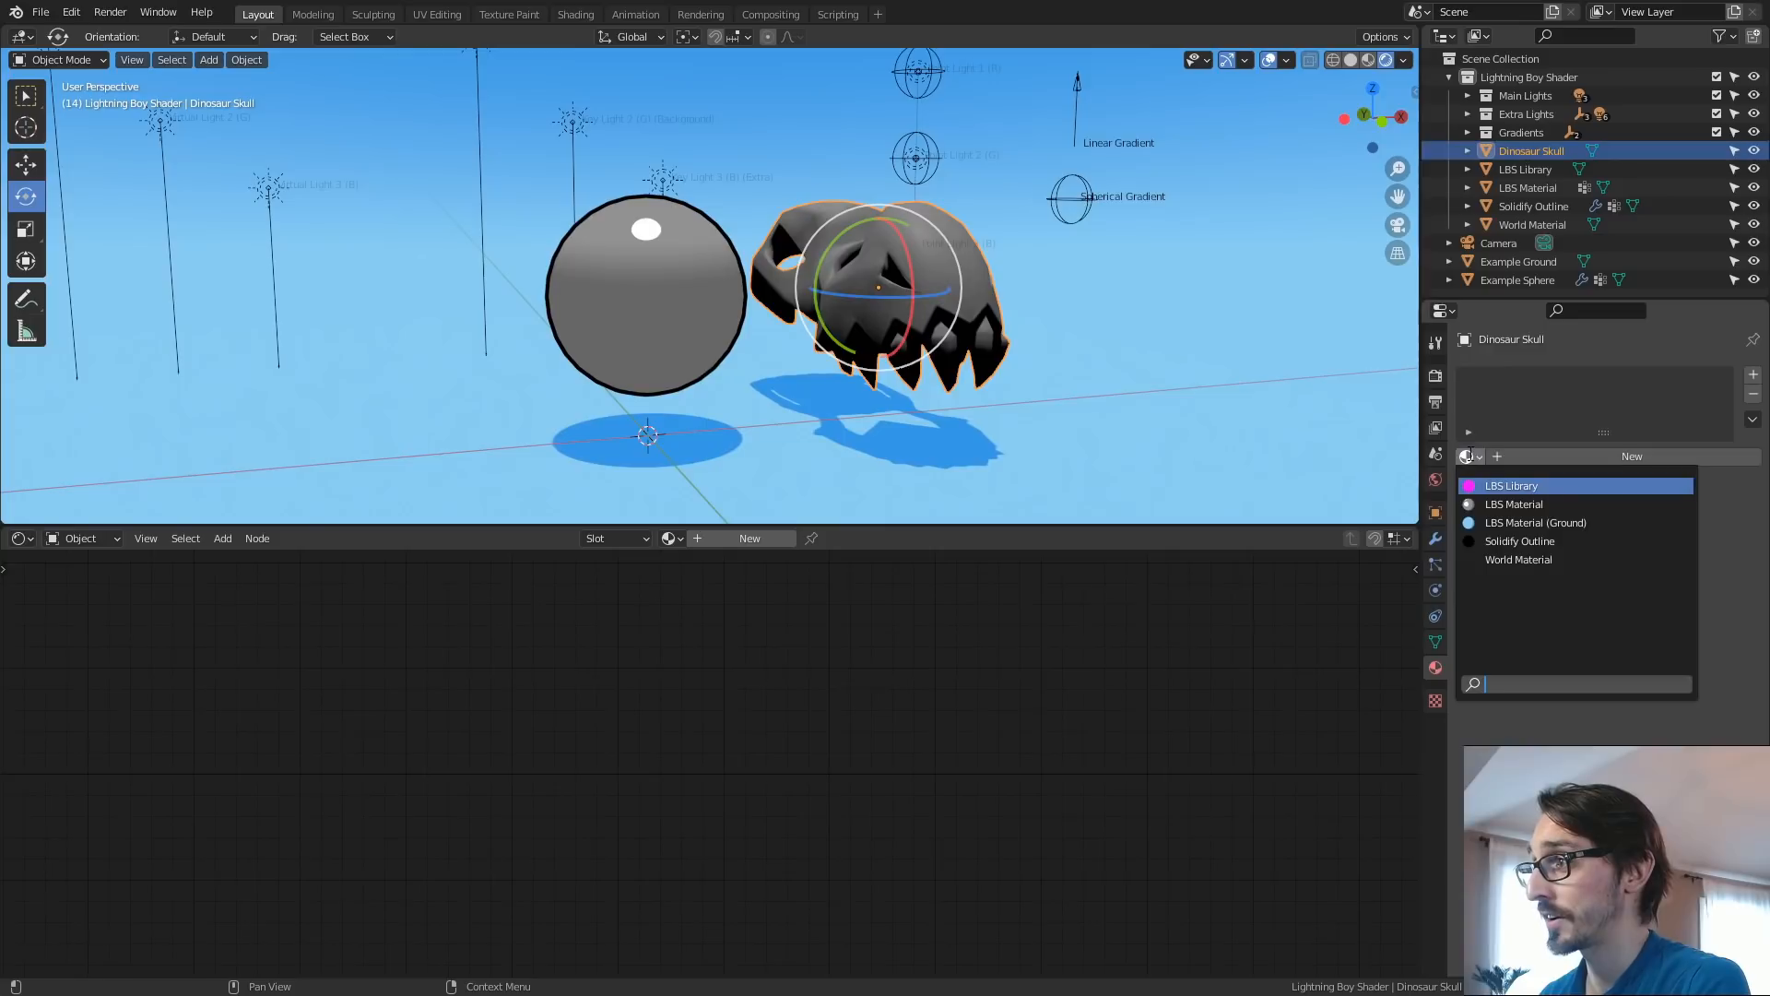
click(1514, 504)
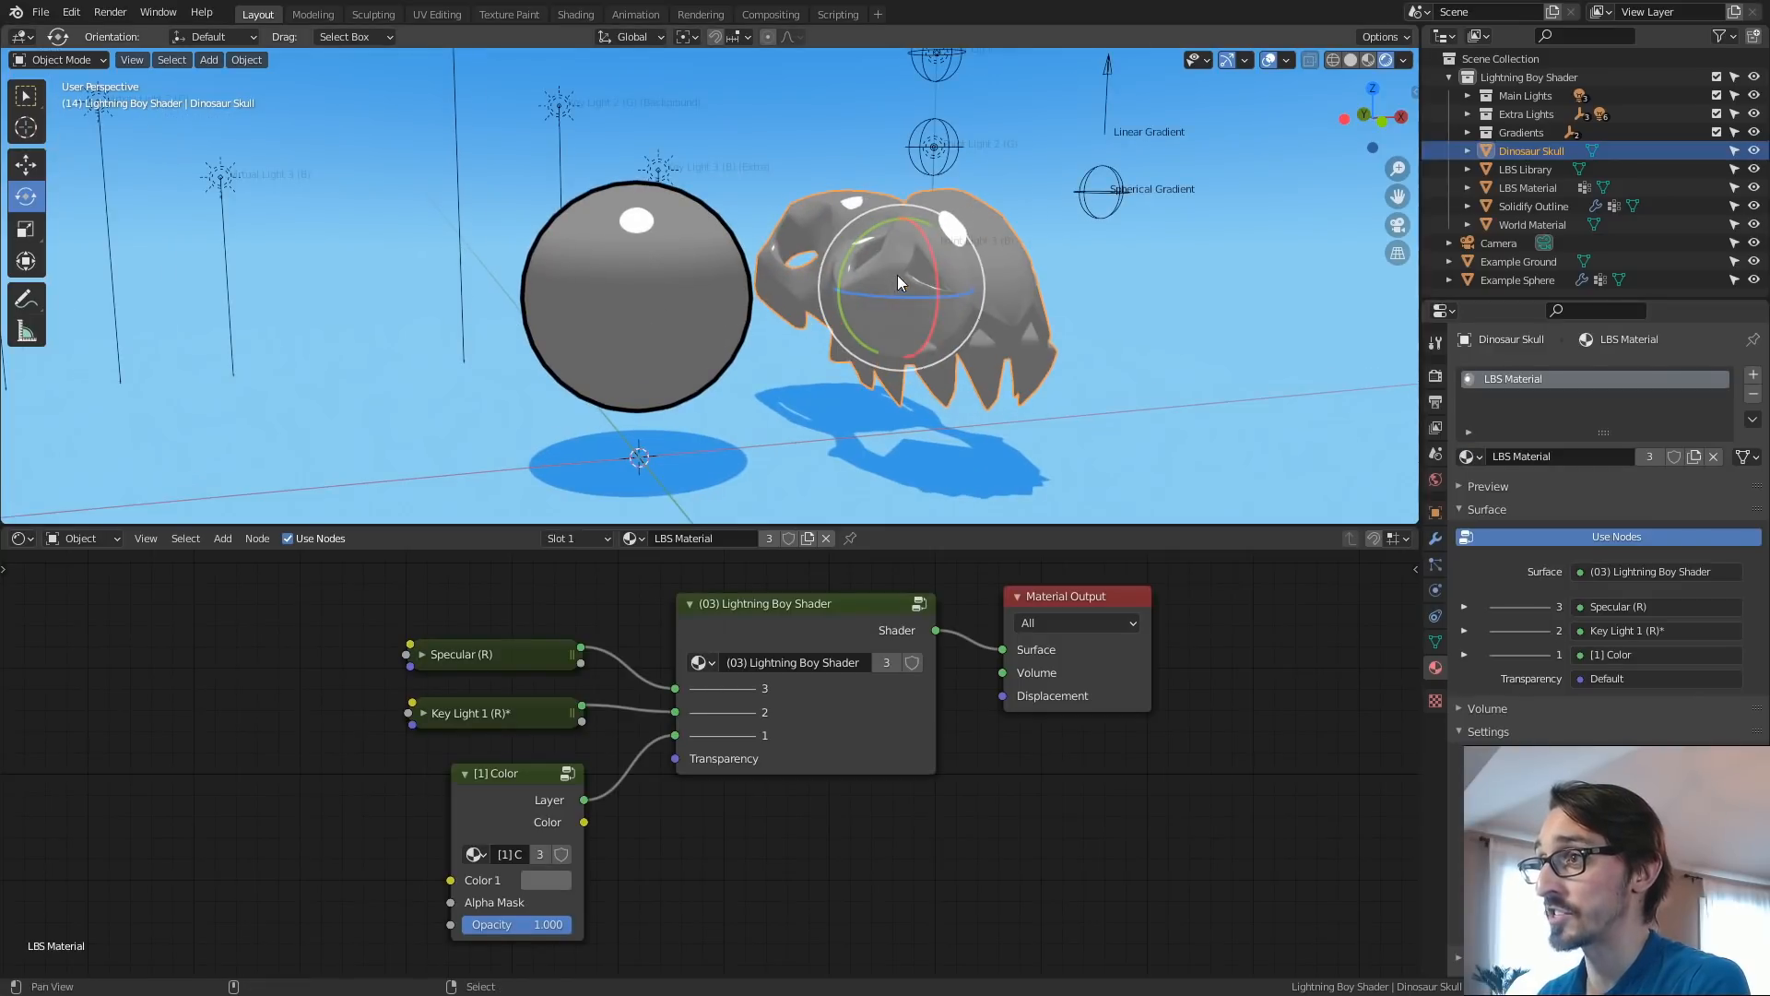
Select the three layer nodes, give the material properties more height and expand the layer 1 Color settings there.
alt+shift+drag(898, 275, 881, 273)
drag(359, 604, 642, 949)
drag(1697, 296, 1696, 159)
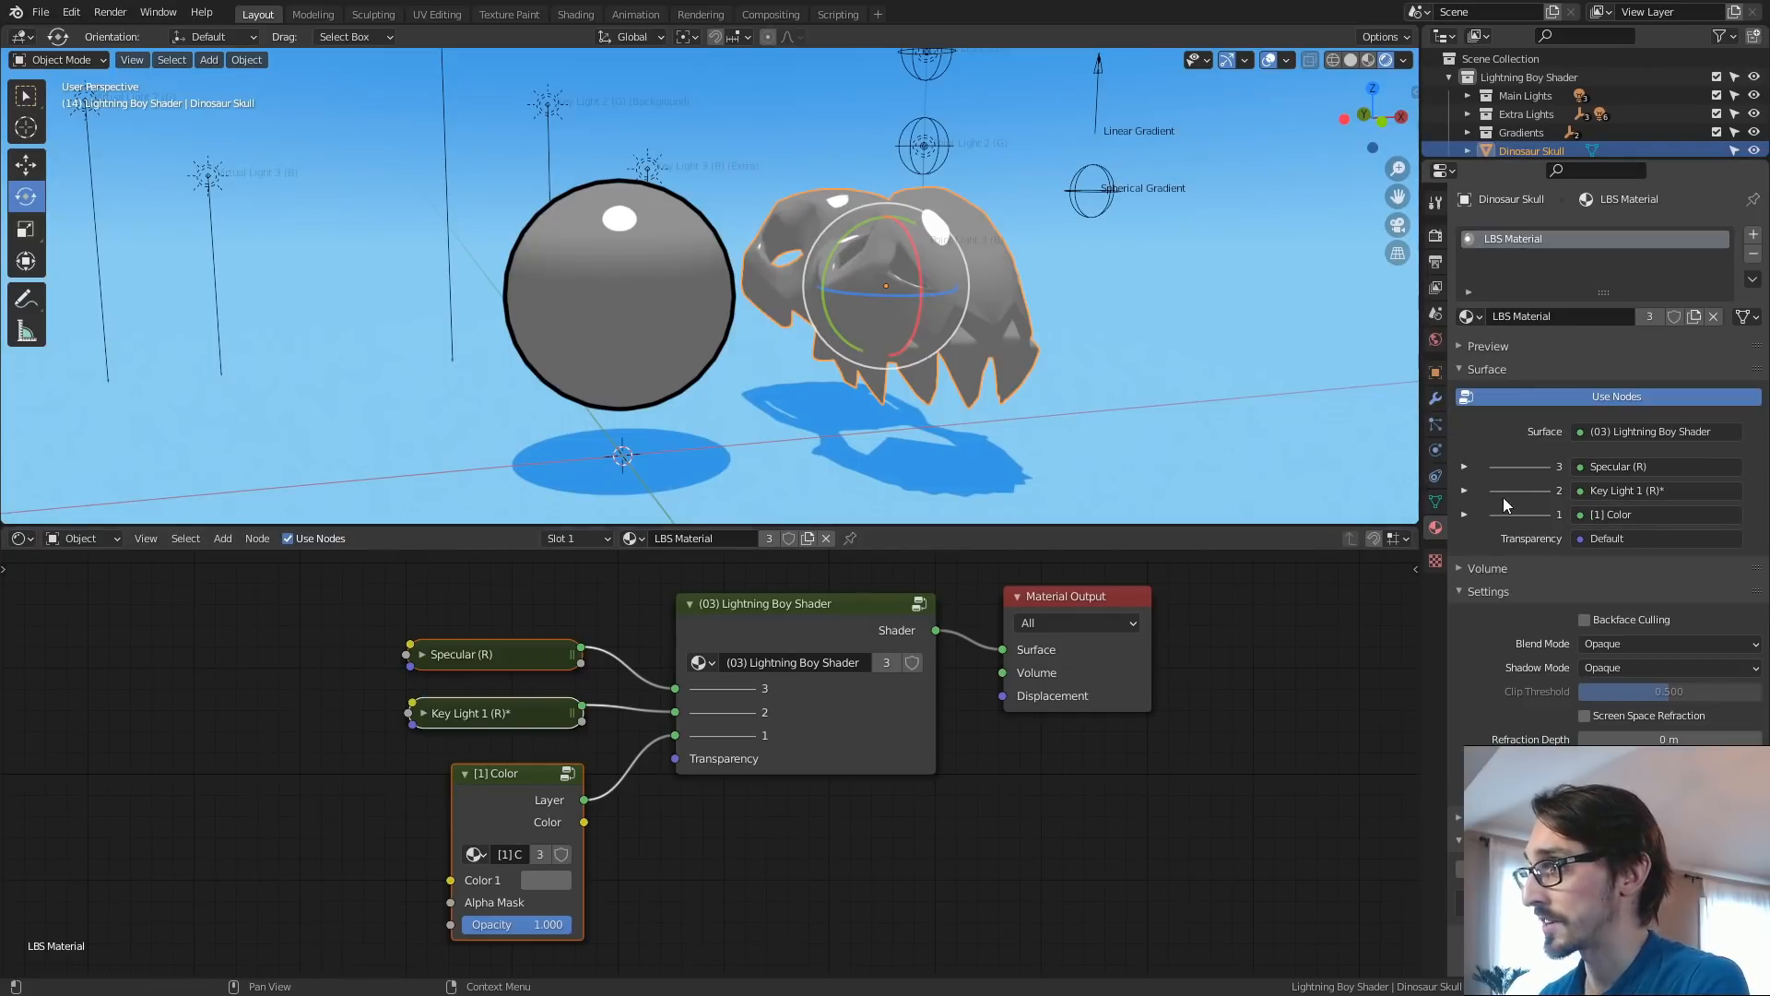
click(1465, 515)
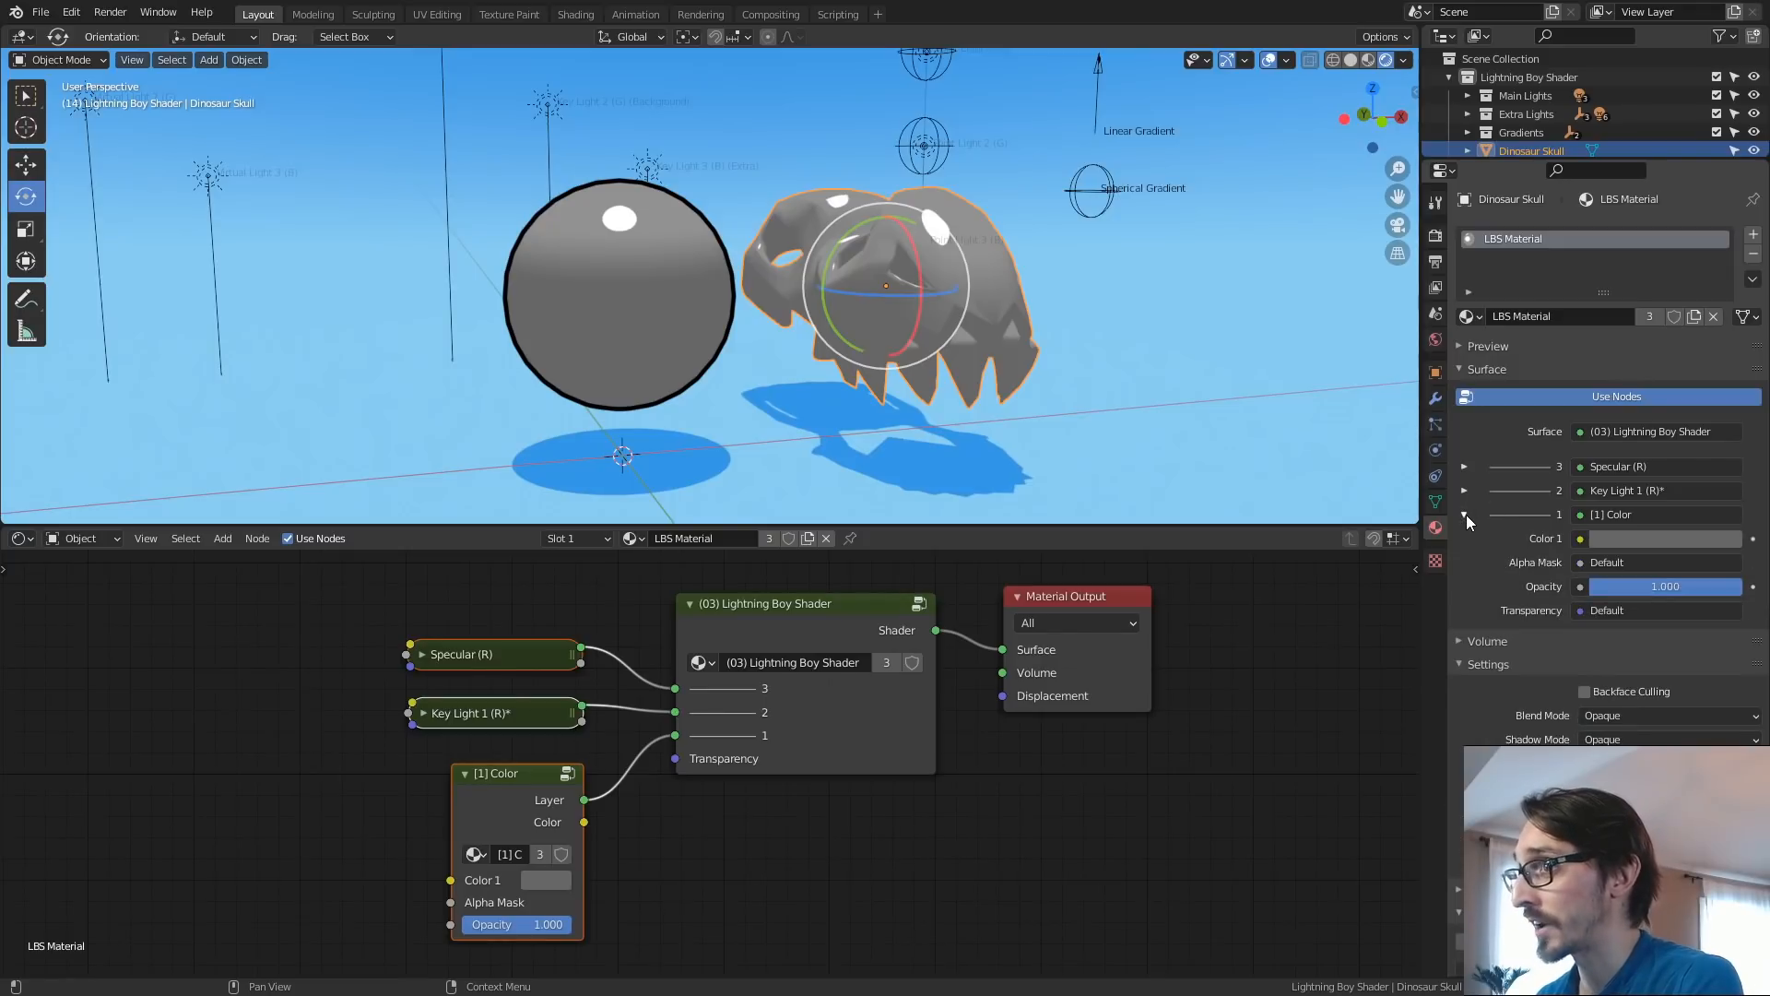
Disconnect the Color layer from shader input 1 and connect it again.
middle_drag(905, 393, 931, 433)
drag(668, 738, 636, 744)
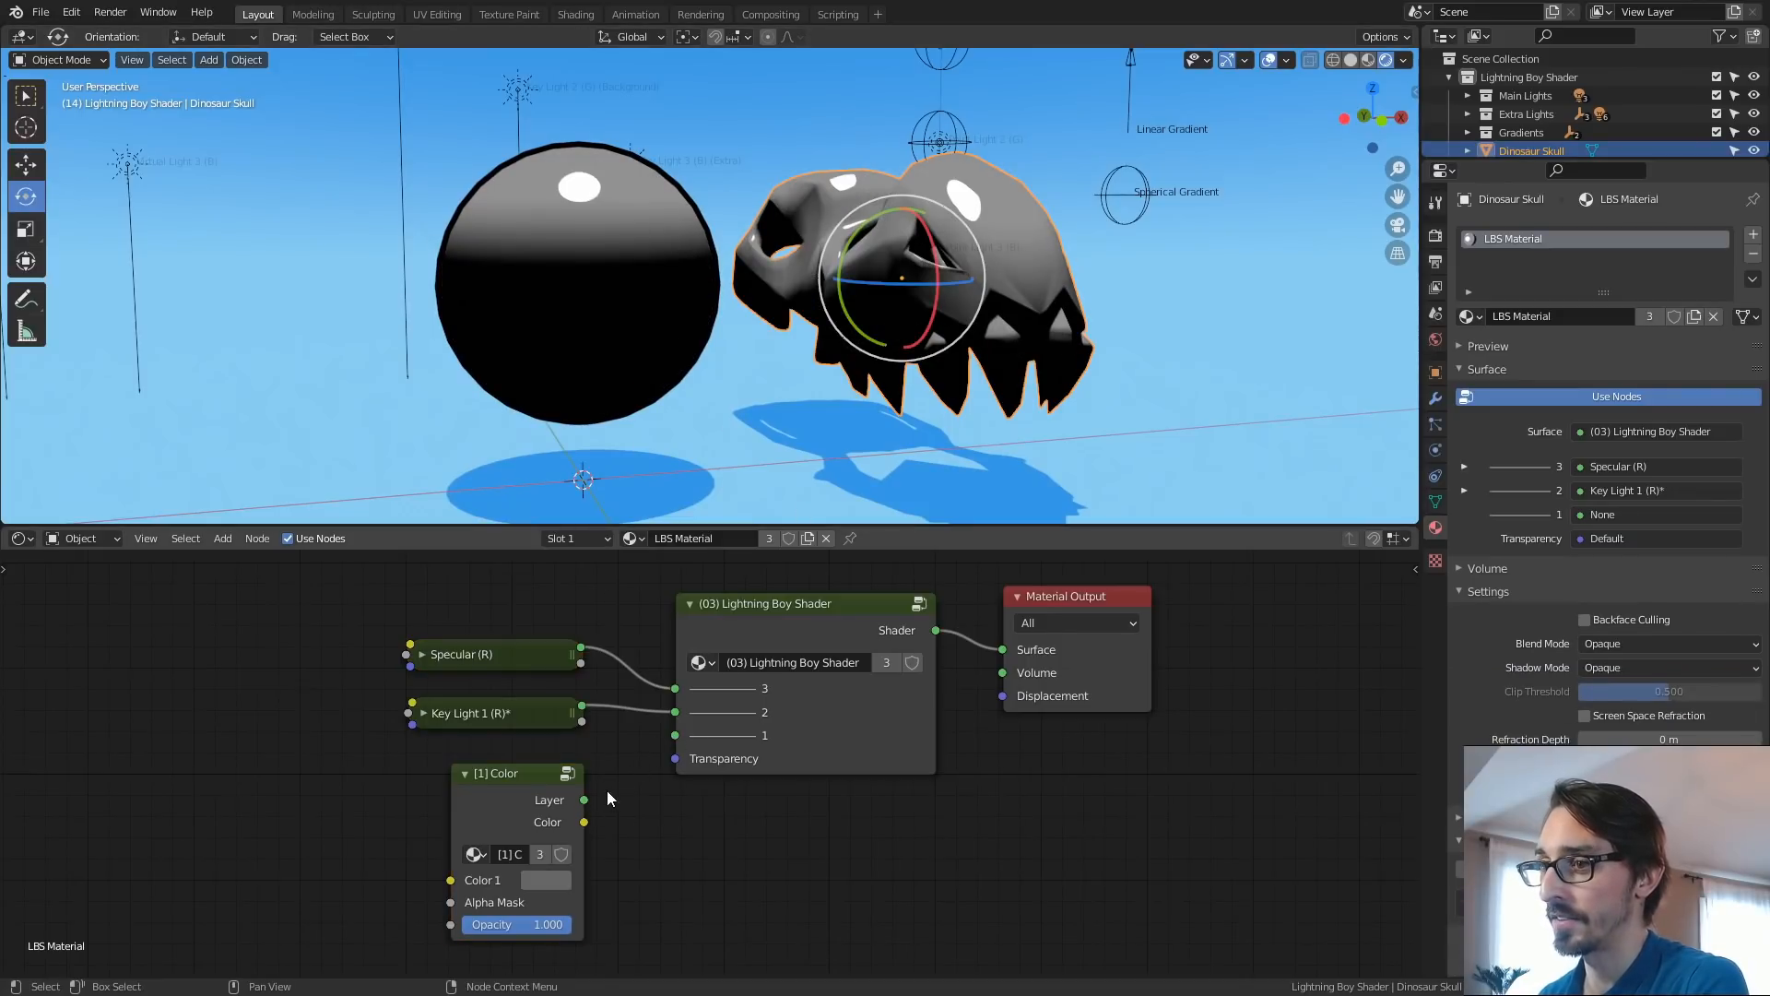
drag(585, 800, 669, 745)
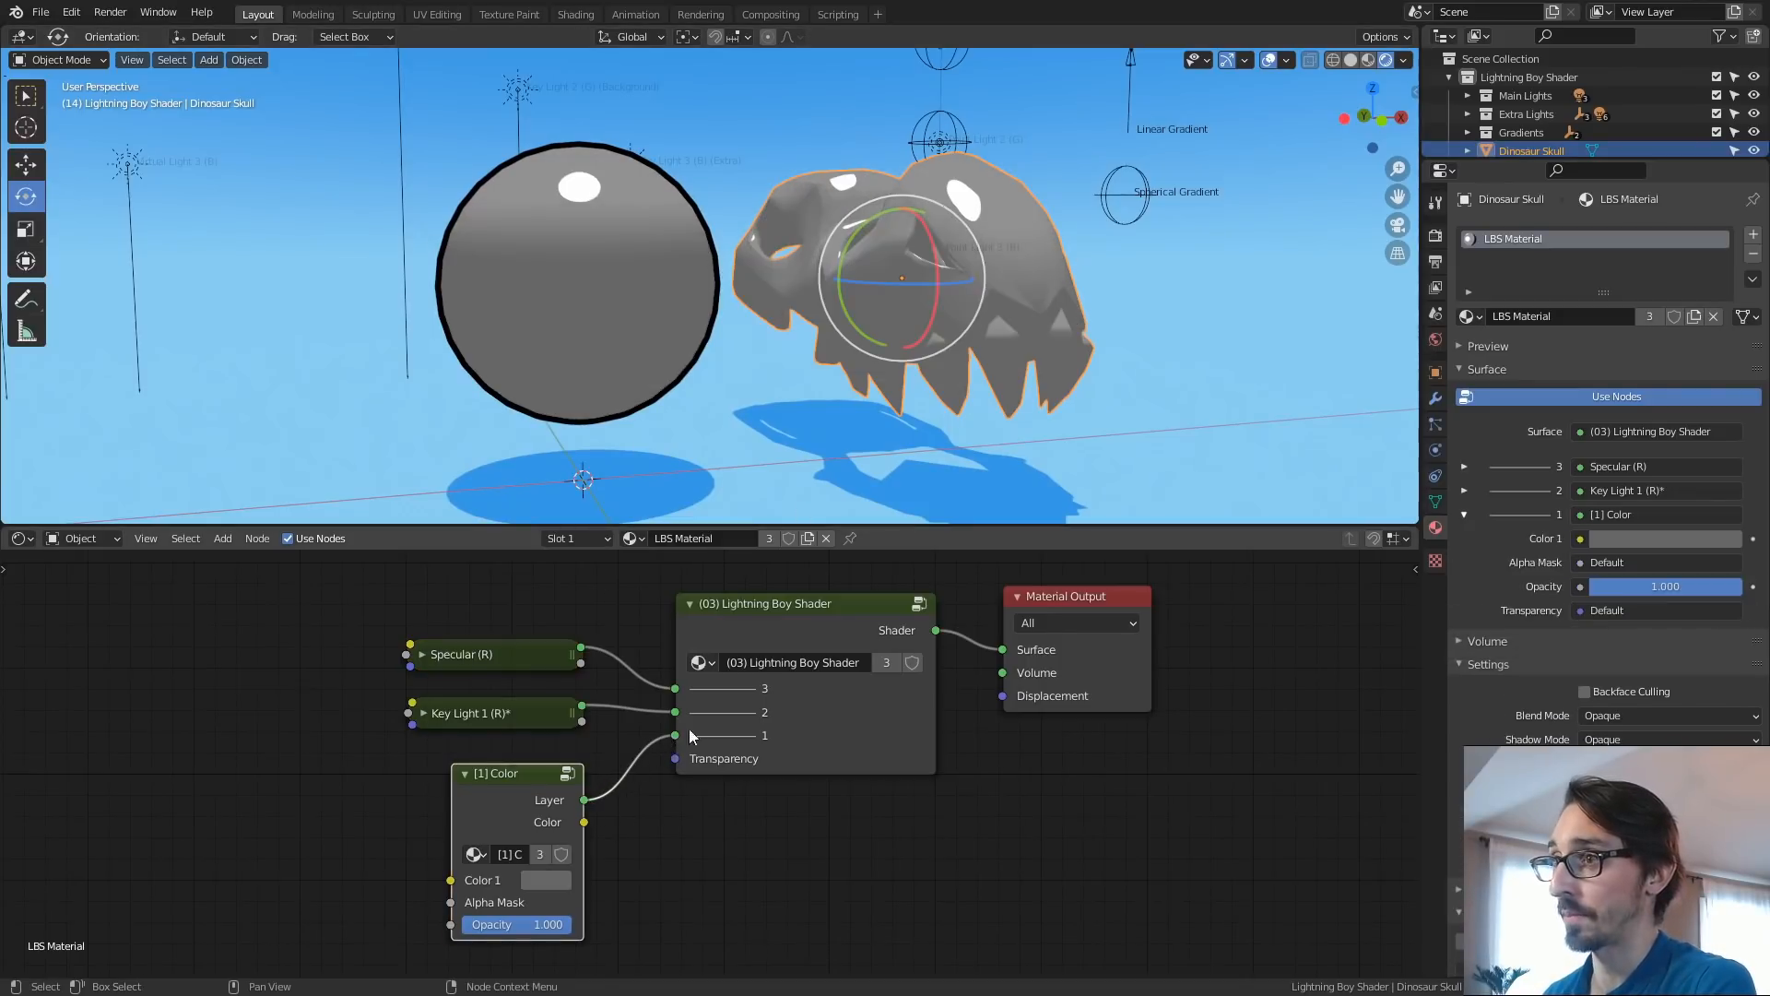
Set the layer's Color 1 to dark blue with hue 0.679, saturation 0.698 and value 0.400.
click(1650, 538)
drag(1647, 334, 1689, 310)
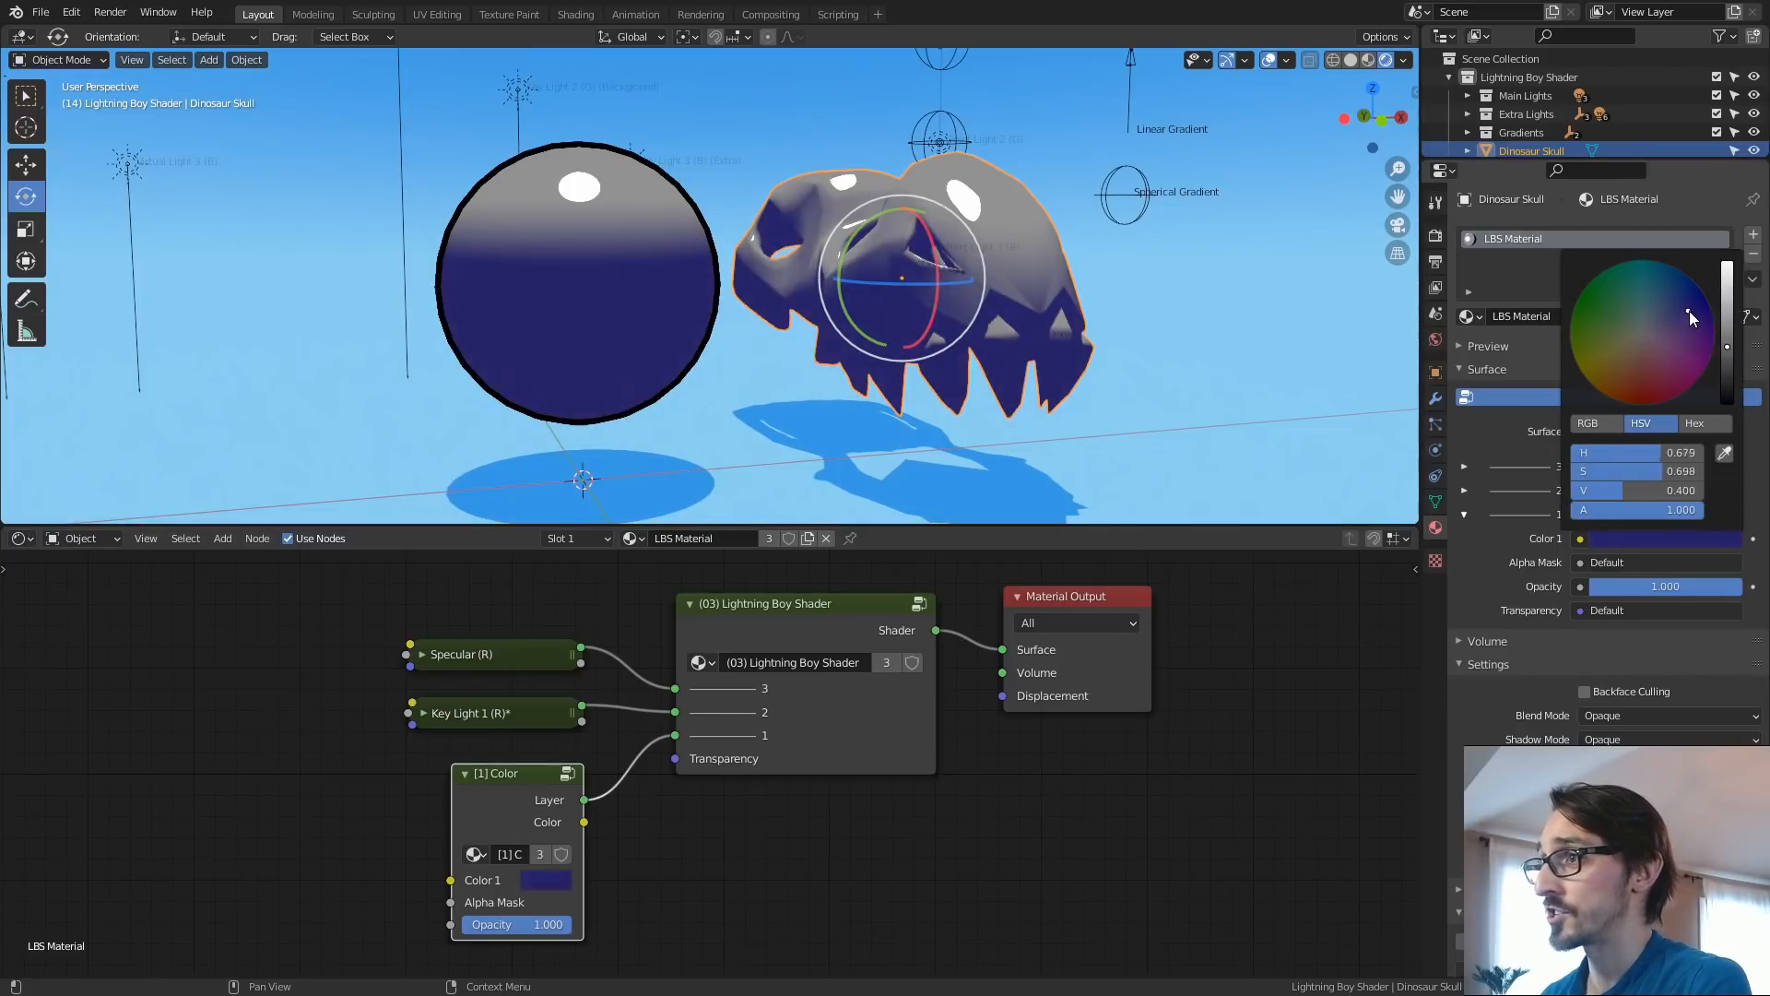
Undo the layer 1 color change and set the Key Light 1 layer's Softness to 0.450, collapsing both layers' settings.
key(ctrl+z)
click(1465, 490)
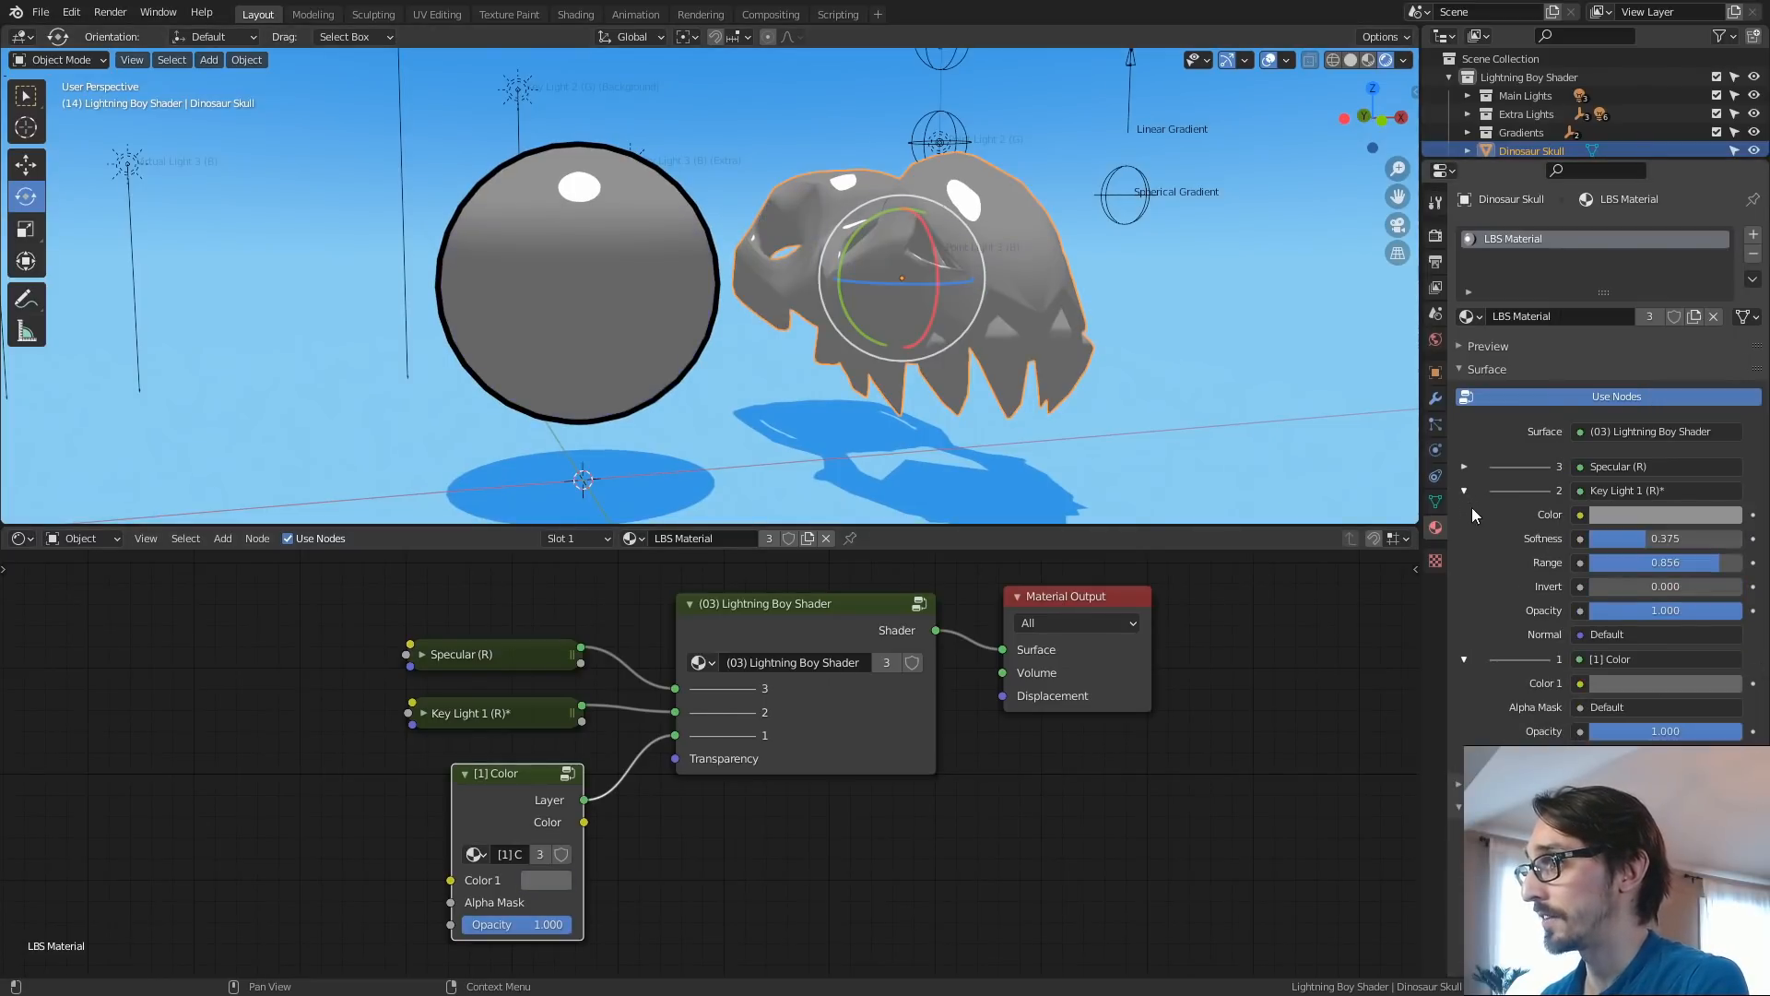
click(1465, 660)
mouse_move(1645, 543)
mouse_down()
mouse_move(1608, 542)
mouse_move(1684, 541)
mouse_move(1560, 550)
mouse_move(1654, 545)
mouse_up()
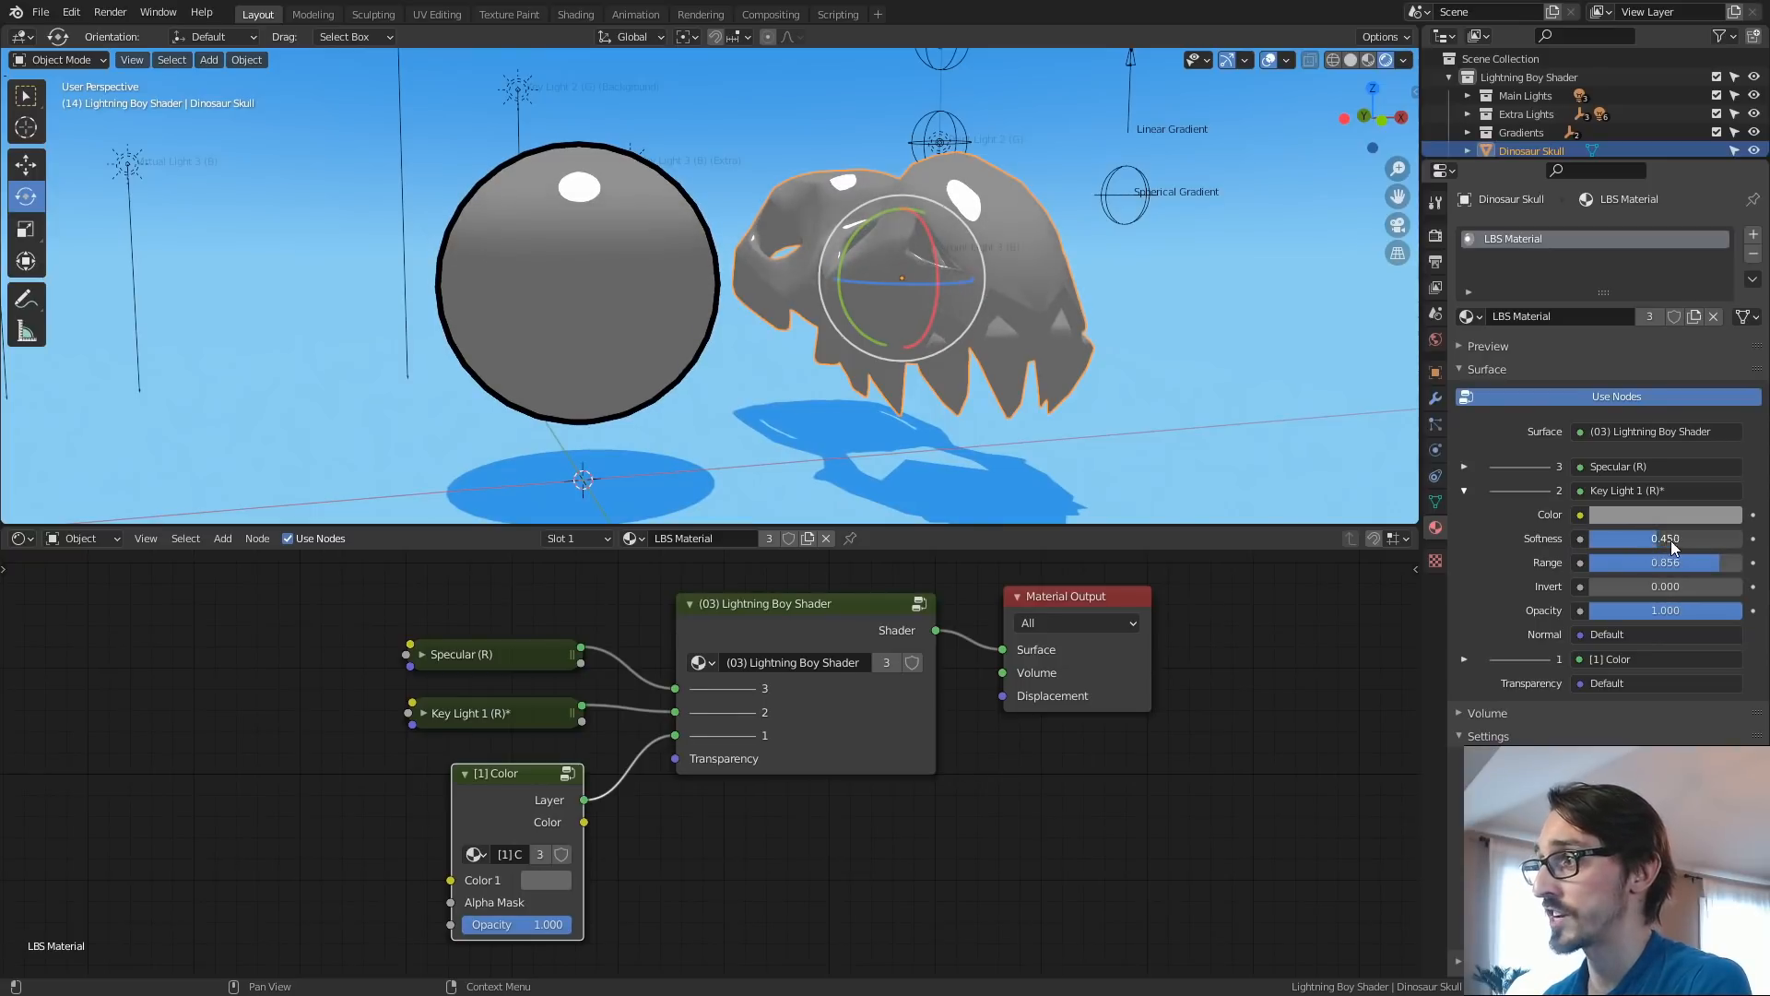
scroll(1059, 440, down, 1)
click(1465, 490)
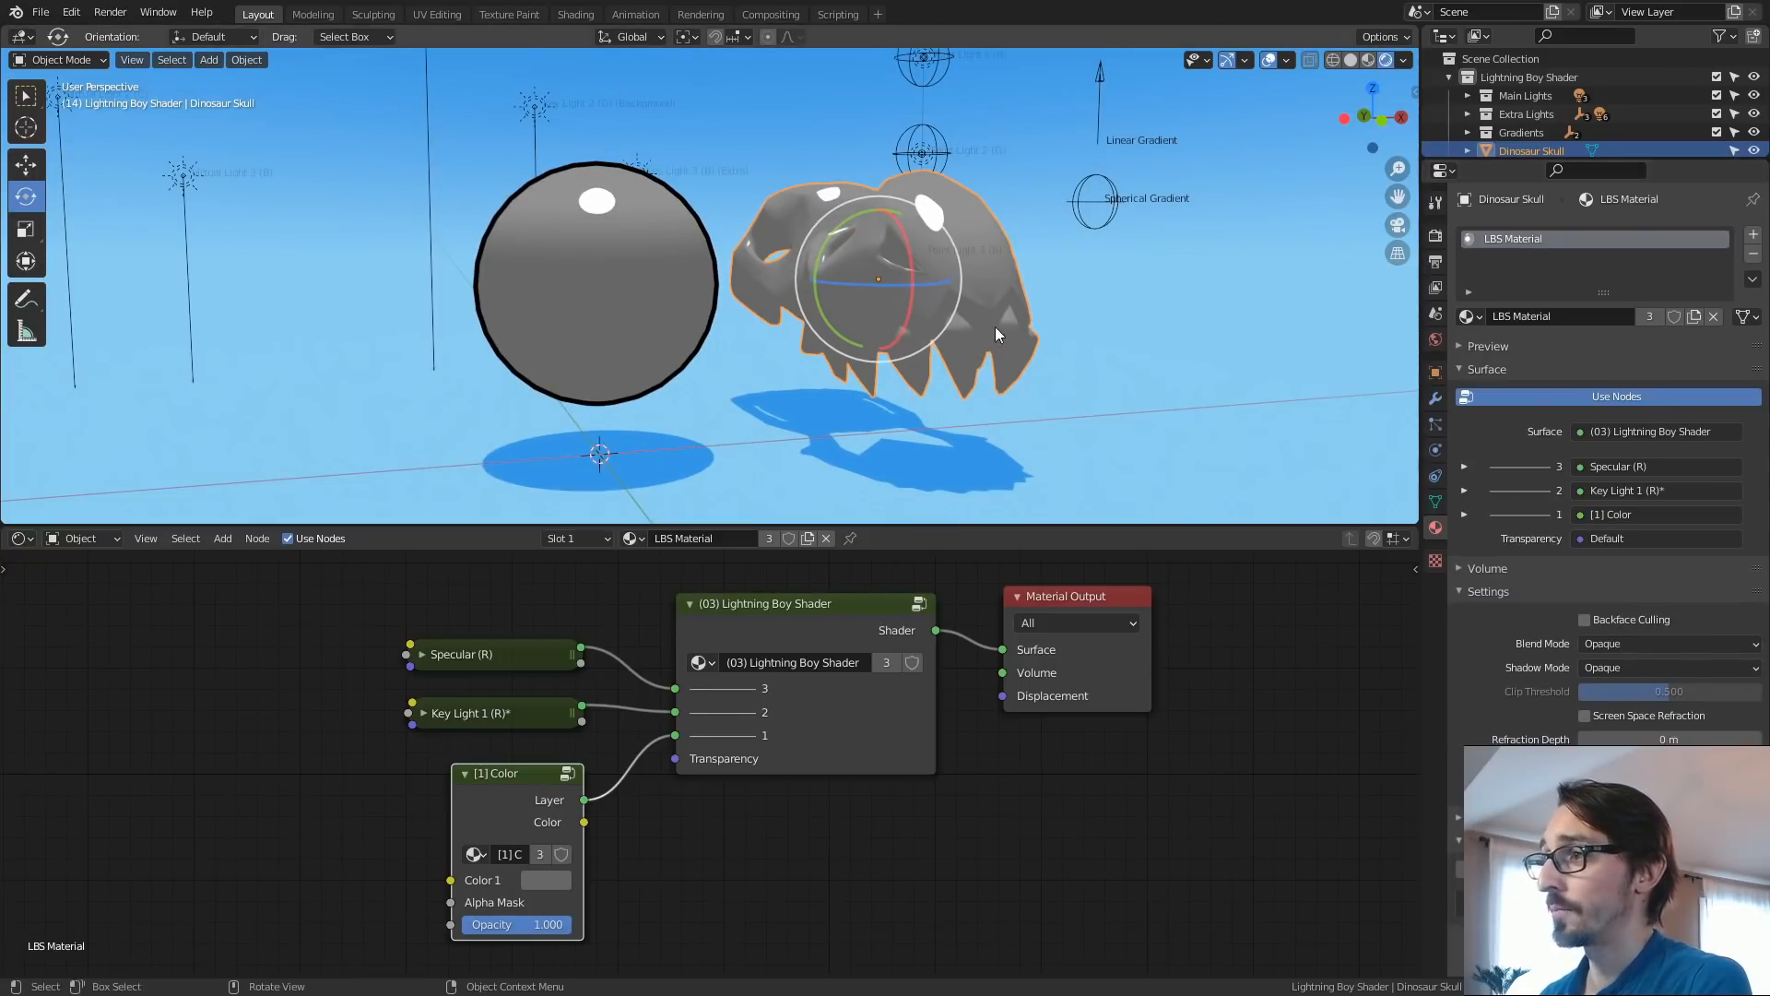
Make the skull's material a single-user copy named LBS Material Skull, giving the material slot list more height.
drag(1604, 292, 1603, 363)
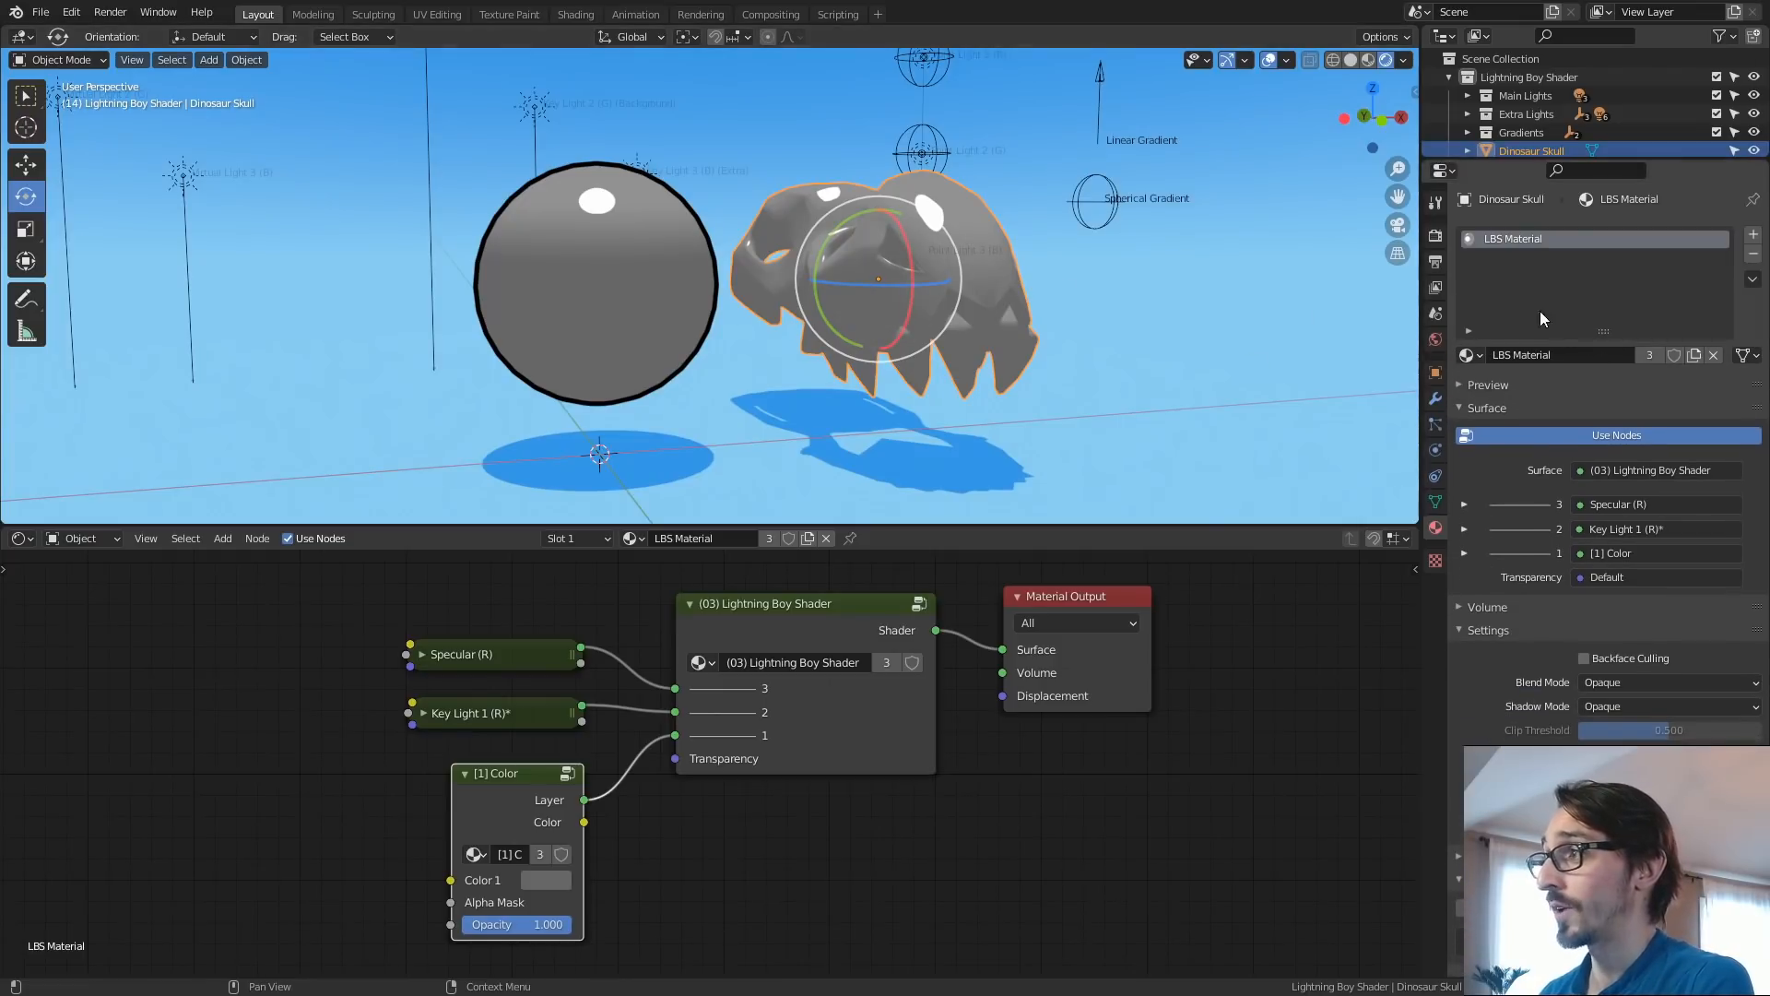
double_click(1650, 357)
key(BackSpace)
key(BackSpace)
key(BackSpace)
key(BackSpace)
text(Skull)
key(Return)
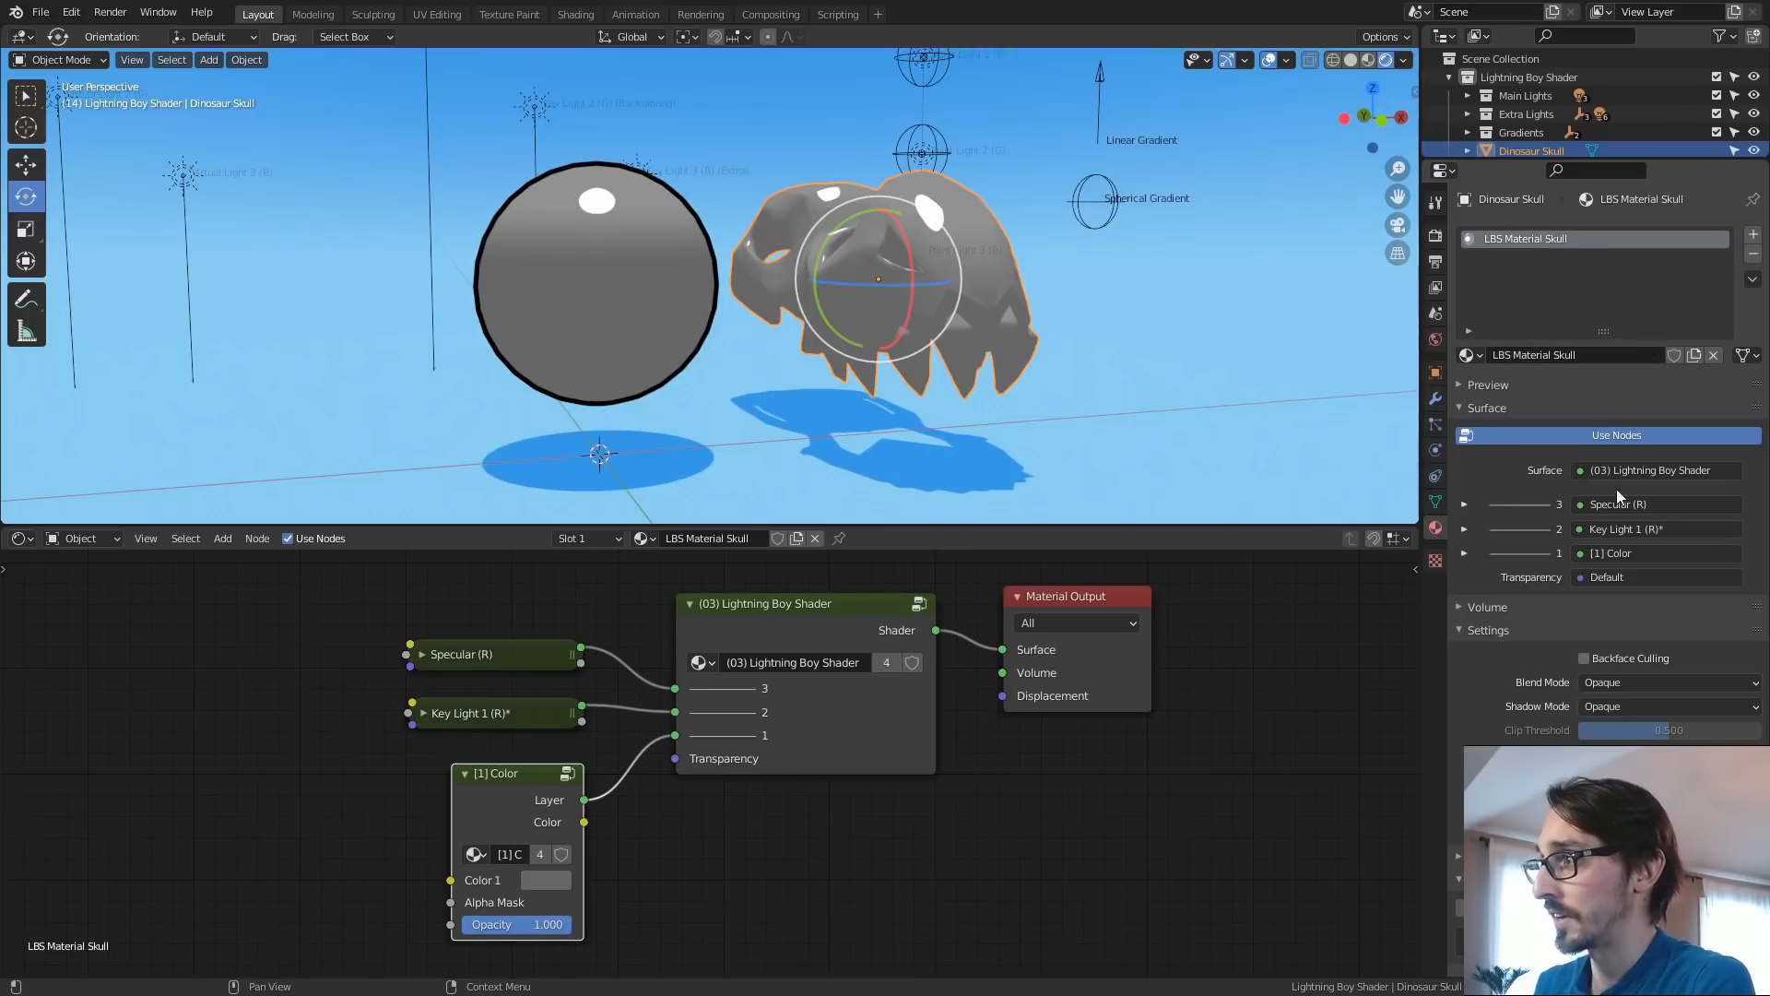
Try a Range of 0.856 on the skull's Specular layer and undo it.
click(1465, 504)
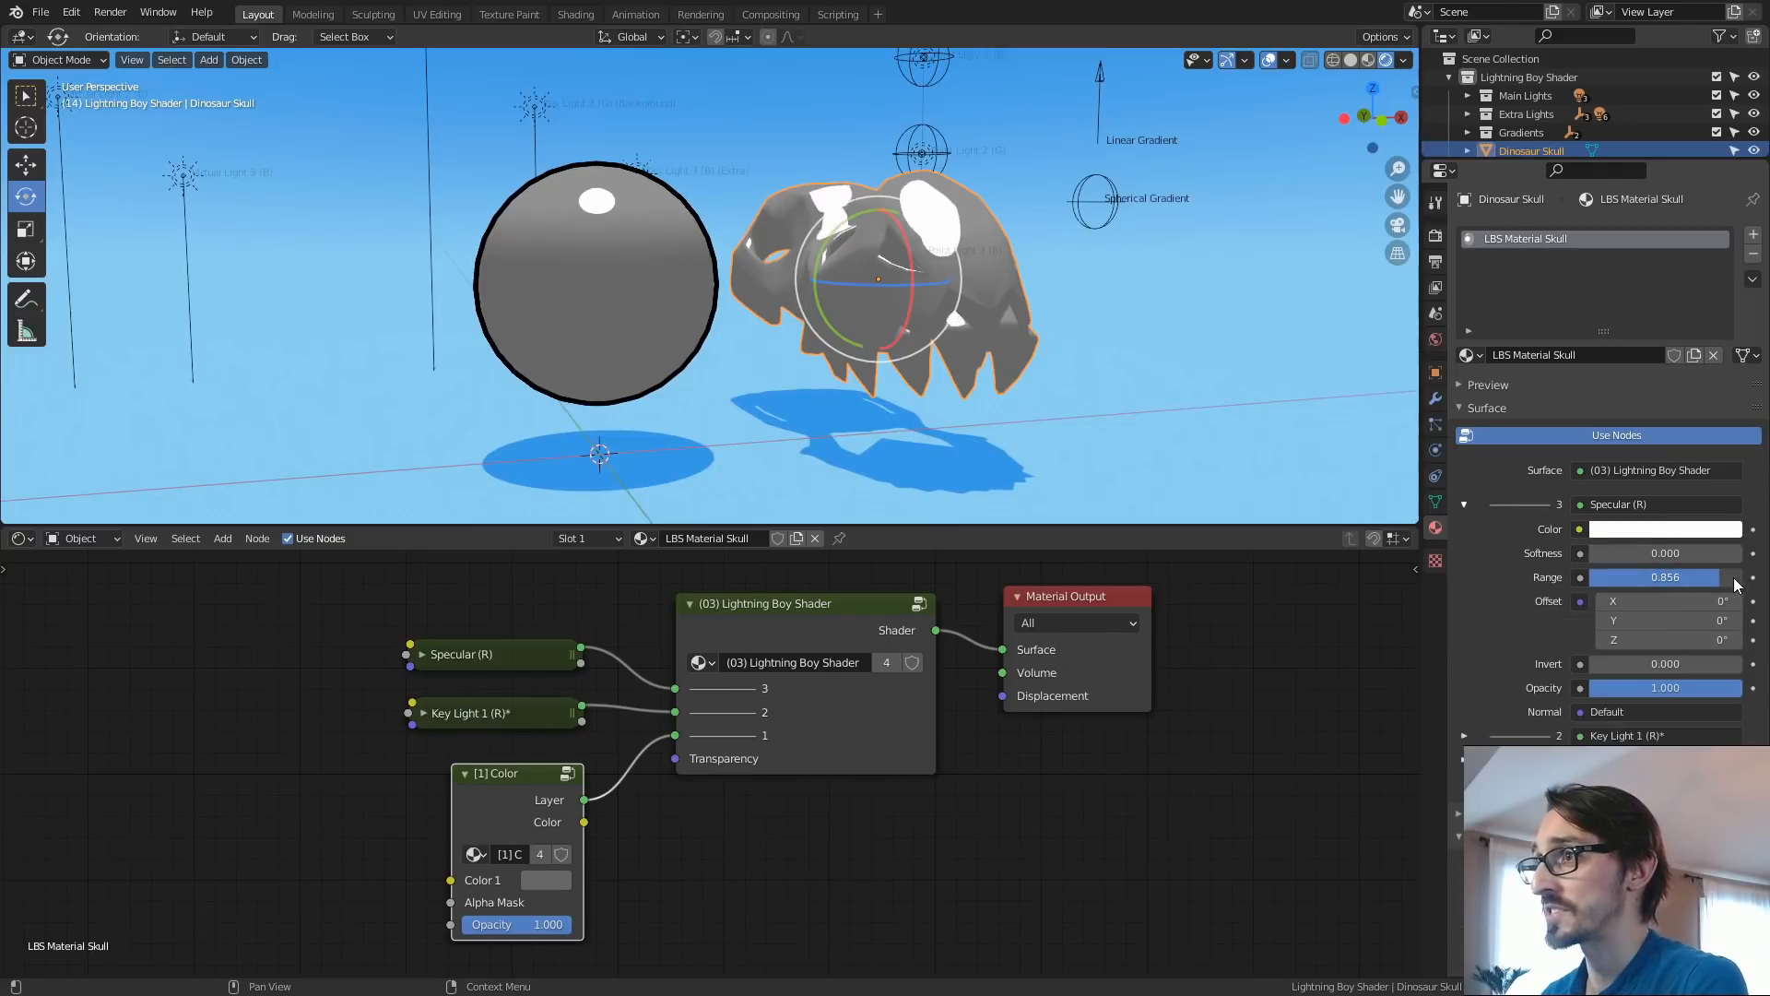
middle_drag(991, 235, 1010, 297)
key(ctrl+z)
Assign the shared LBS Material to the skull again and compare the materials of the sphere and the skull.
click(1466, 356)
click(1532, 406)
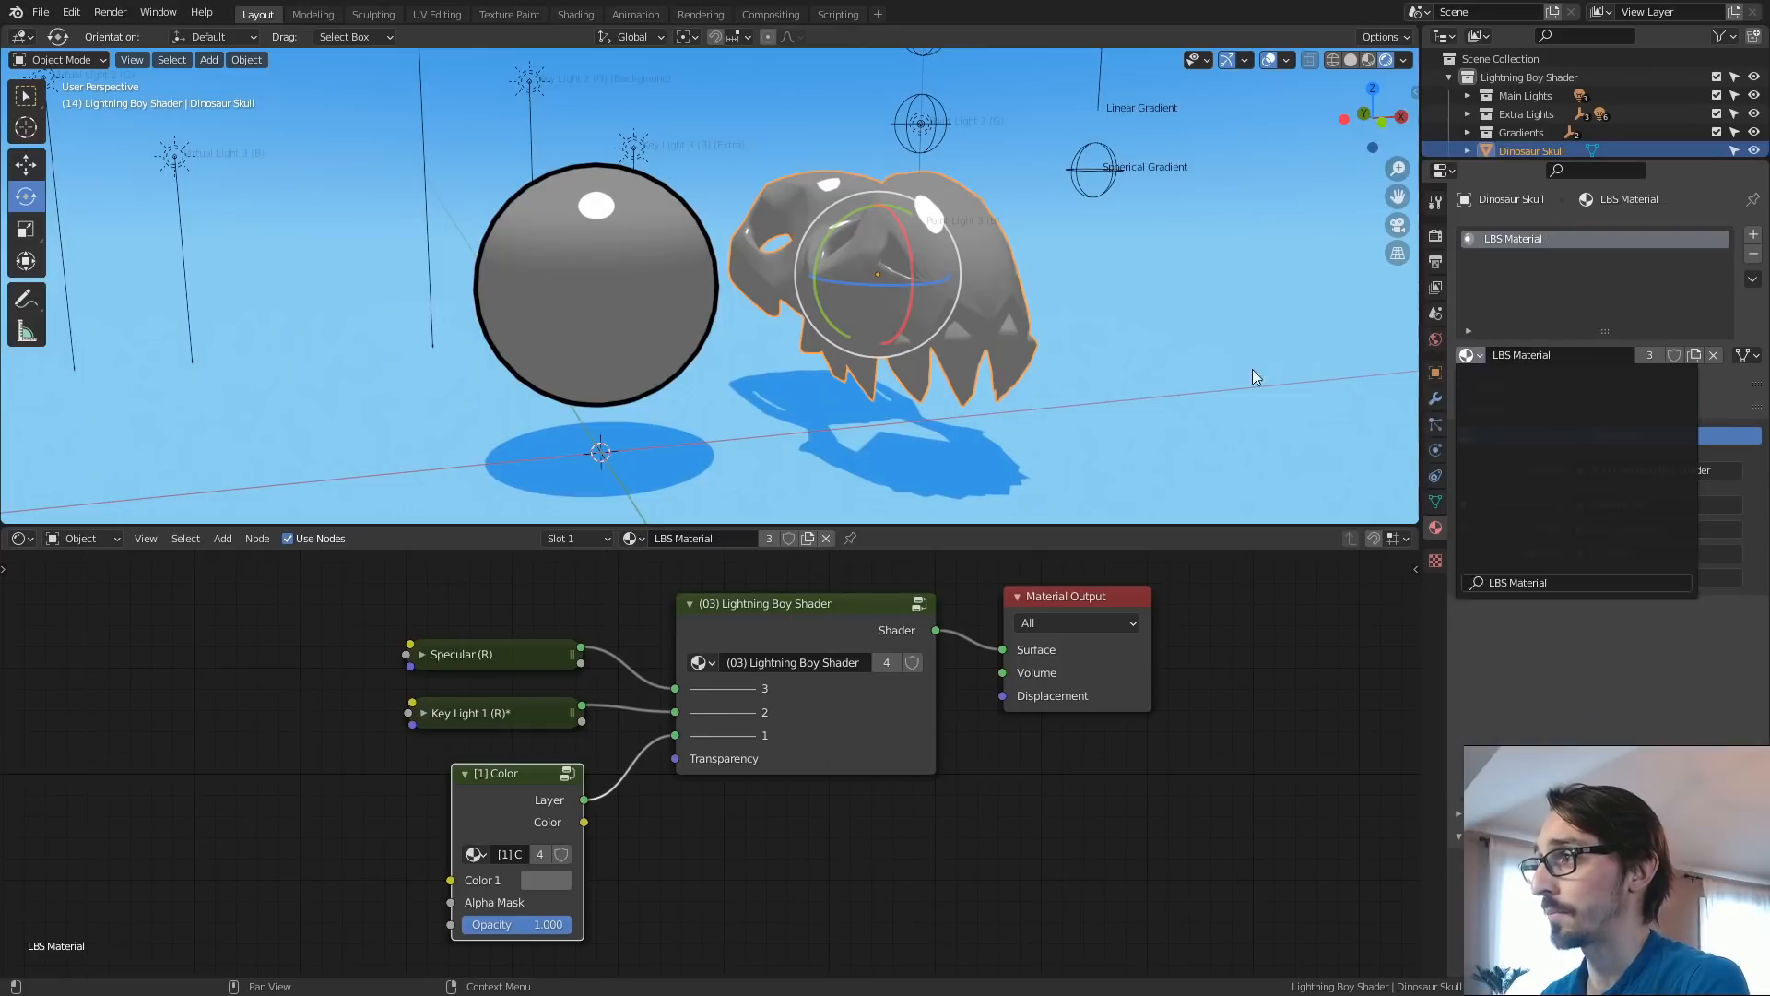
mouse_move(958, 349)
alt+mouse_down()
mouse_move(929, 336)
mouse_move(975, 330)
alt+mouse_up()
click(633, 297)
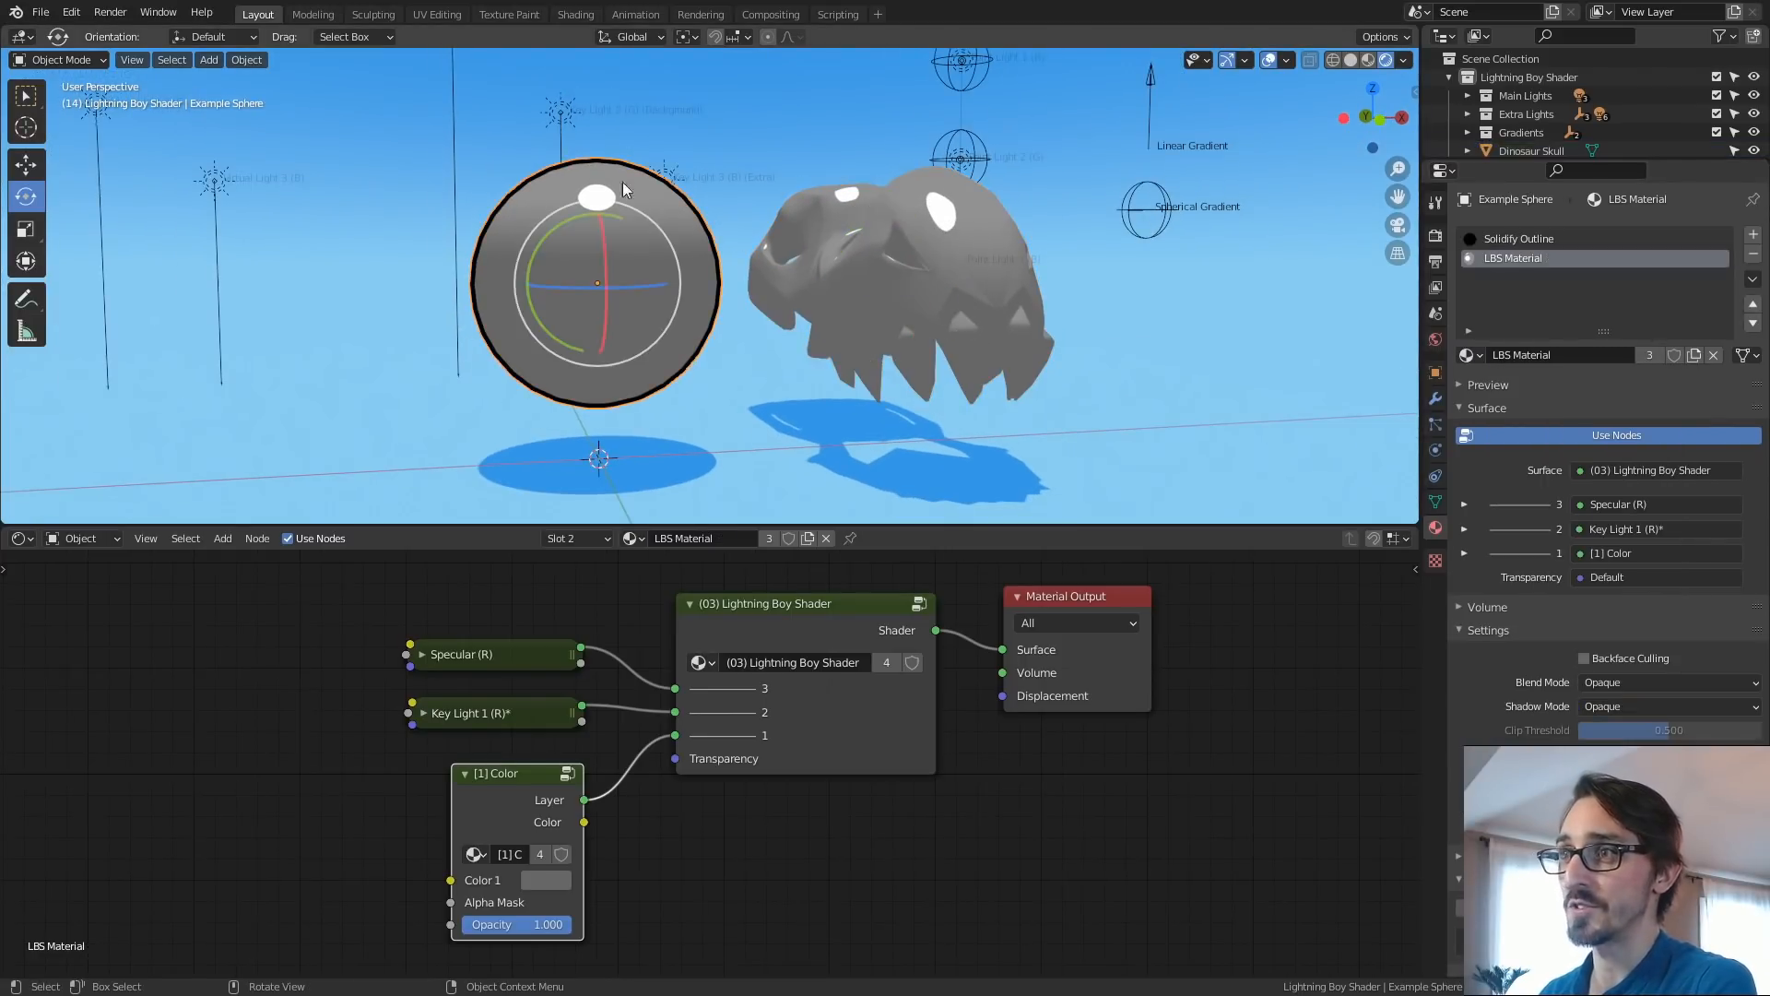
click(931, 285)
alt+drag(889, 323, 811, 339)
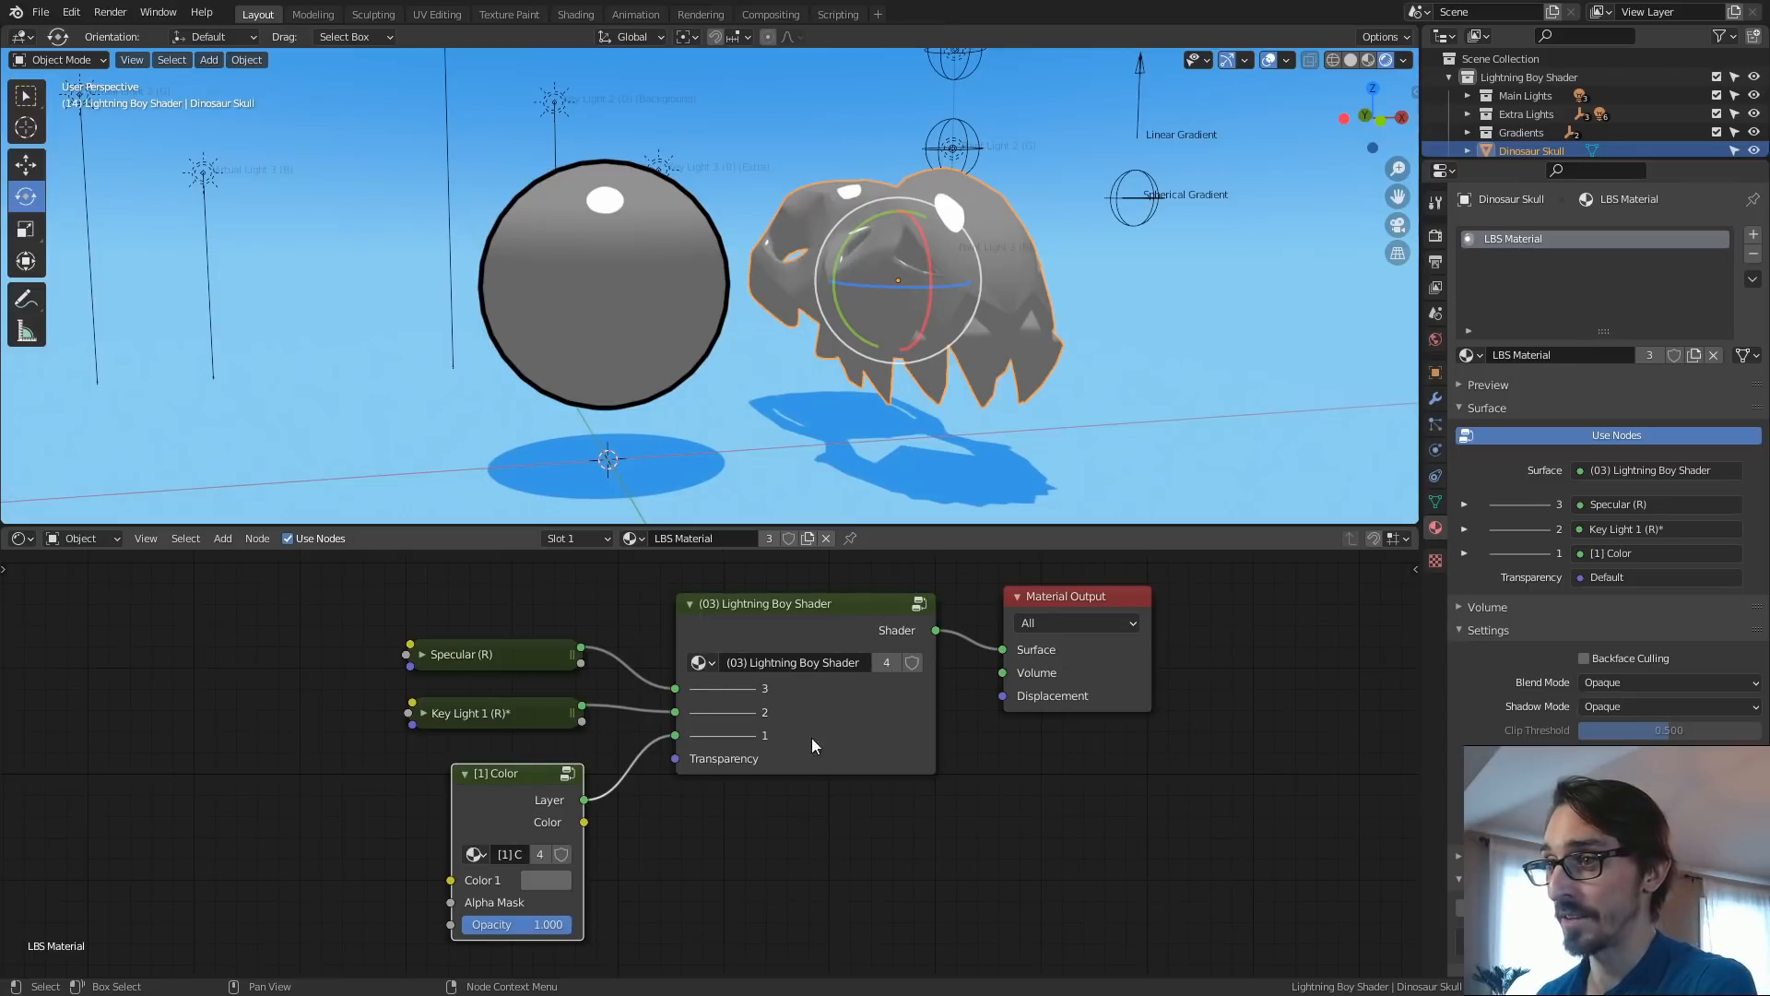
Examine the Example Sphere's Solidify modifier settings and its outline, compared with the dinosaur skull's empty modifier stack.
click(1436, 399)
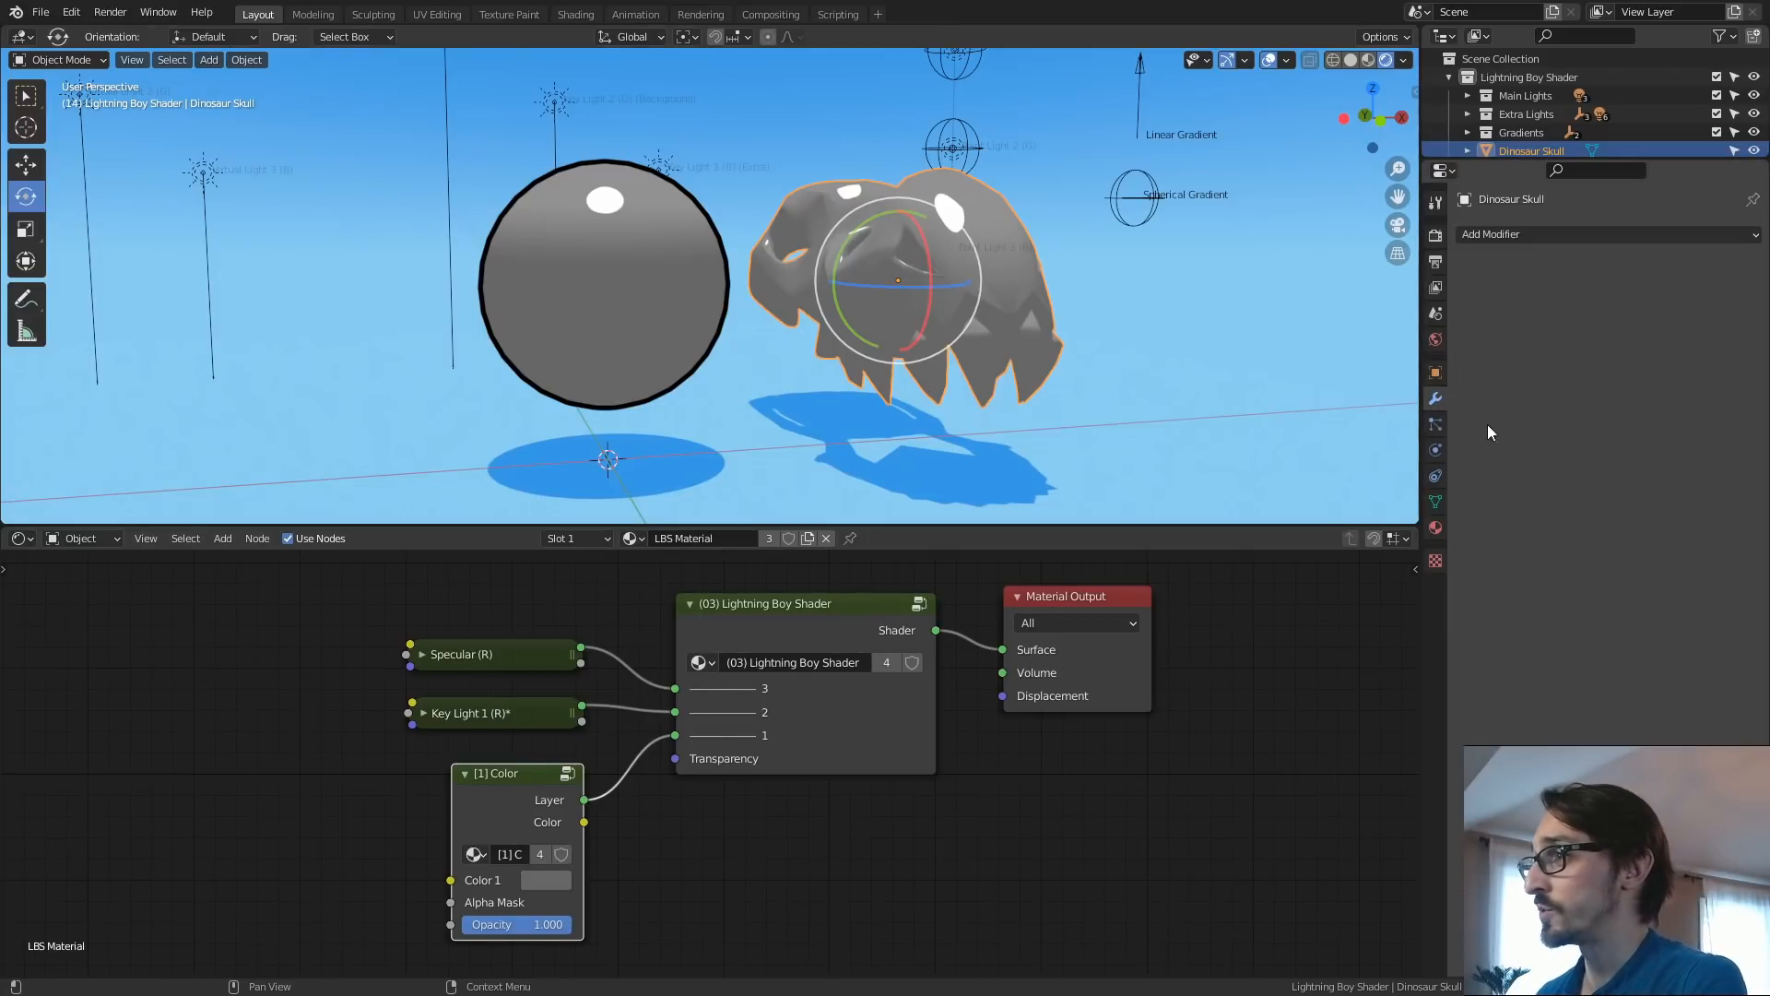
click(630, 296)
click(1549, 234)
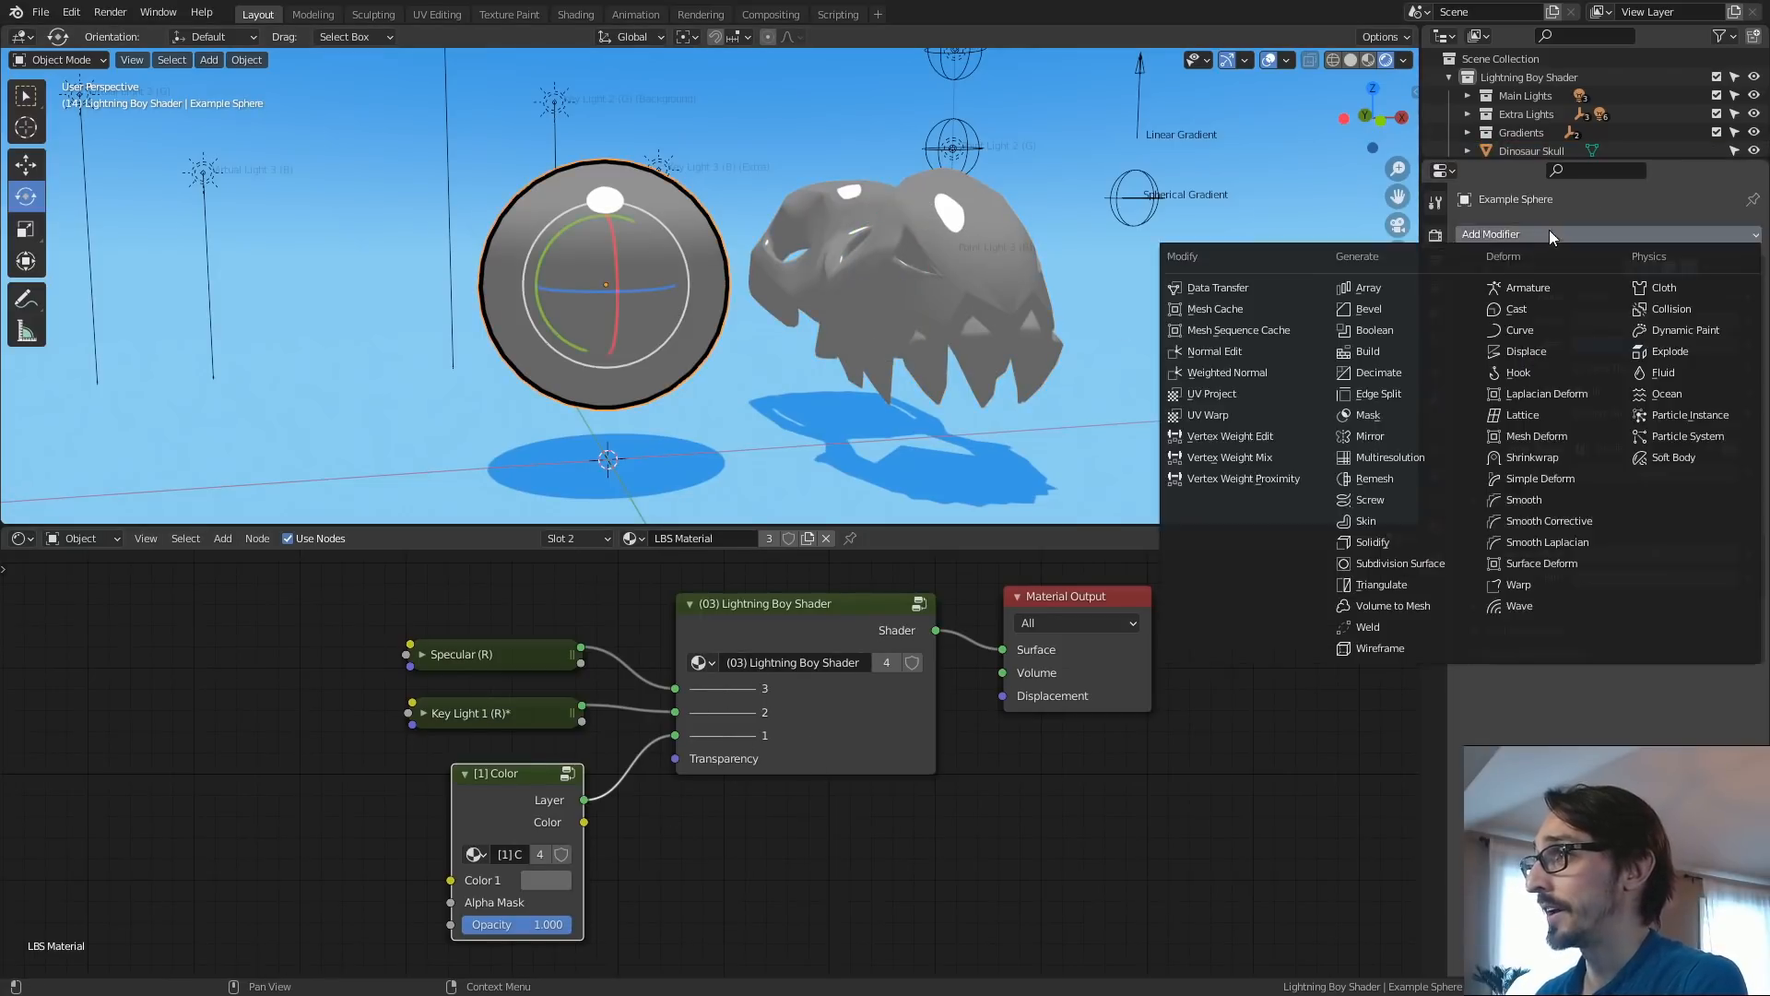
click(1570, 231)
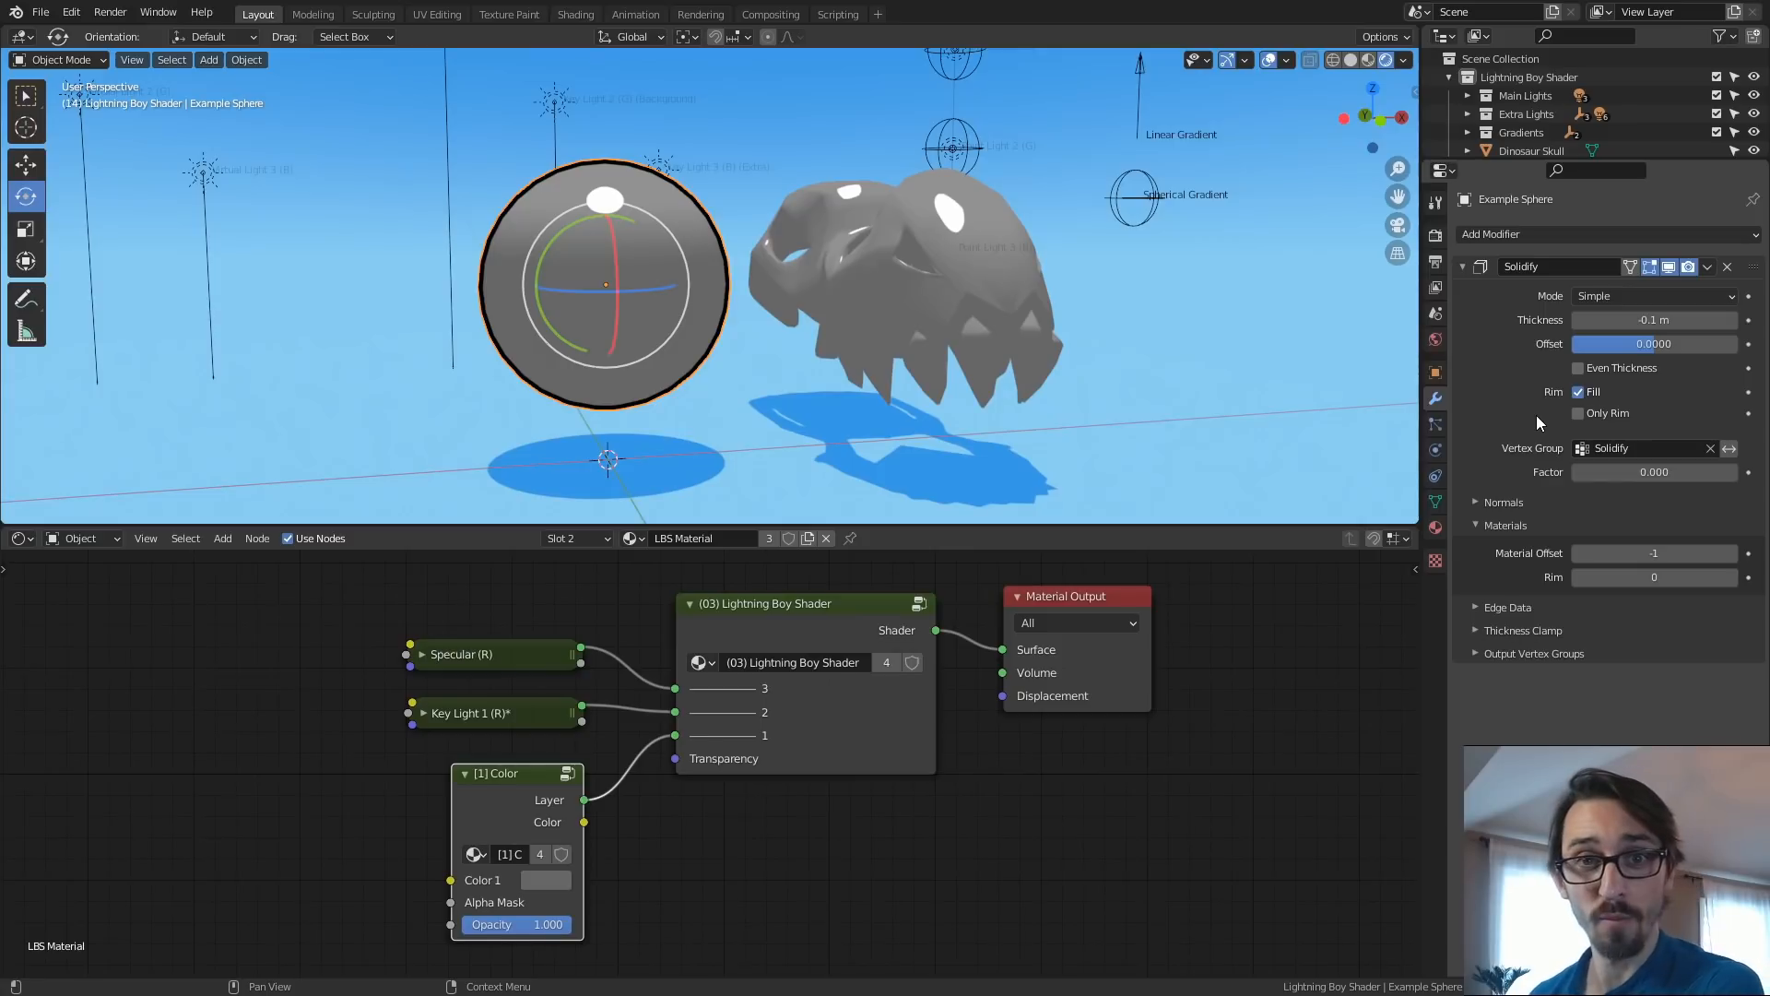
scroll(696, 240, up, 4)
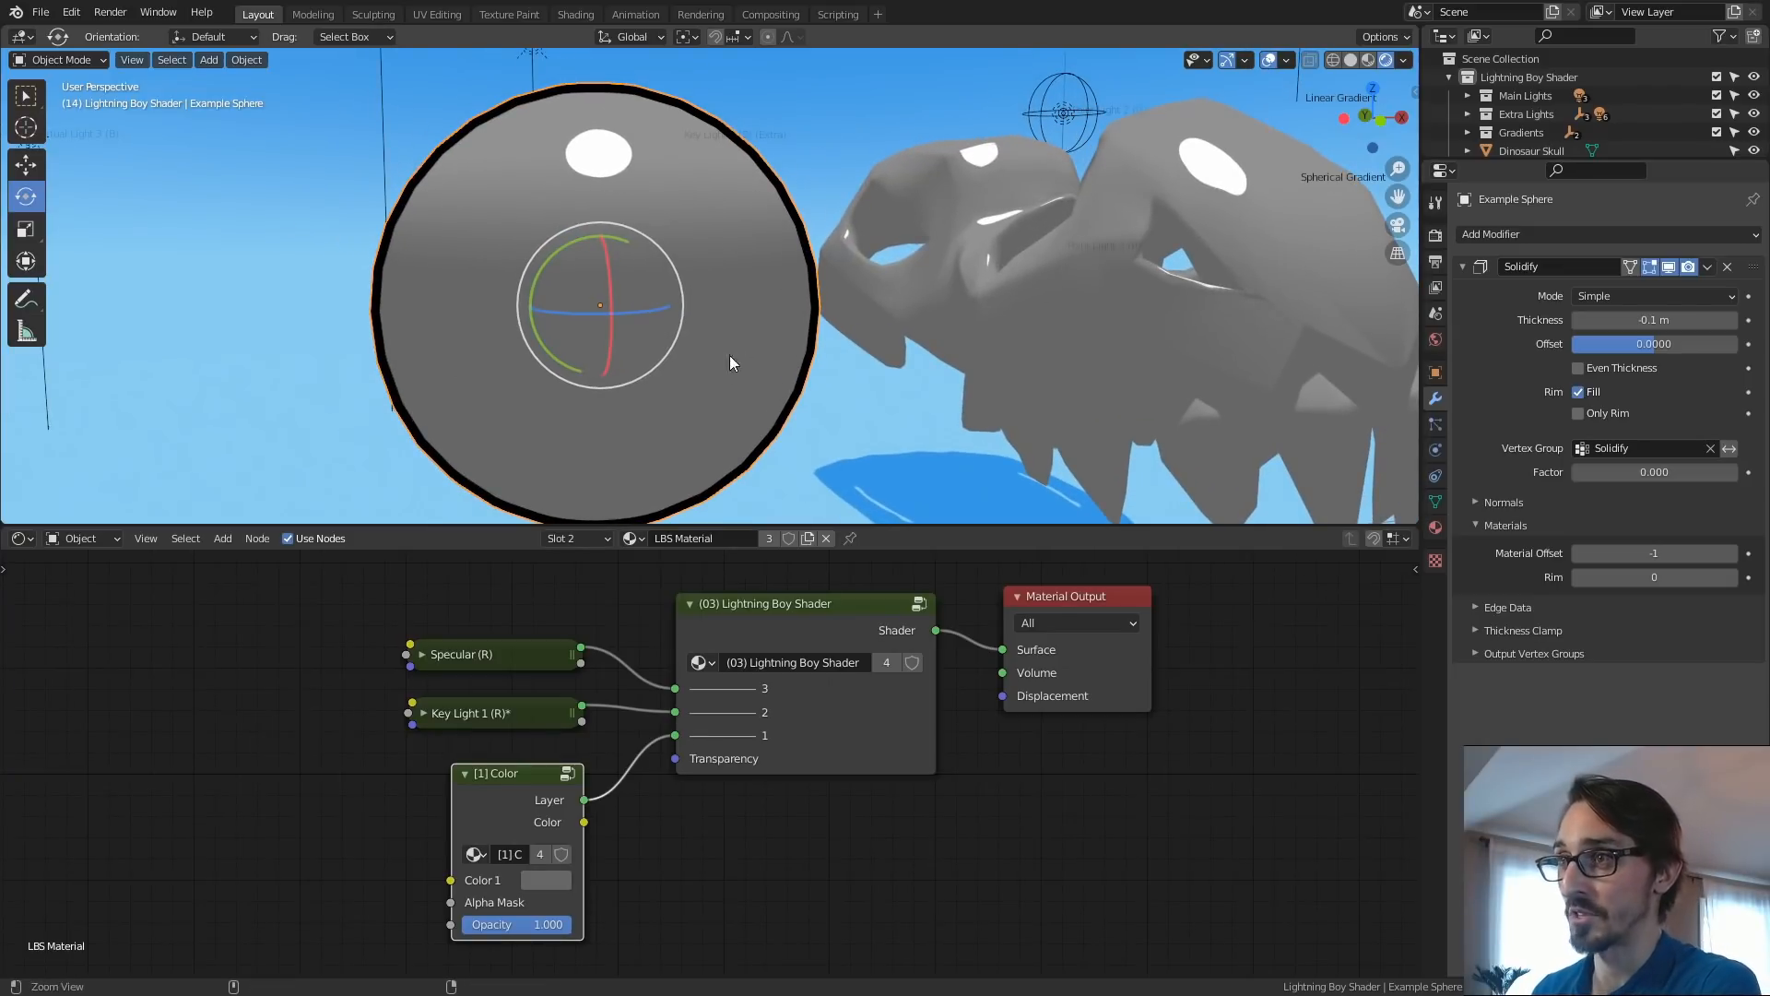
scroll(663, 372, down, 3)
middle_drag(662, 372, 843, 372)
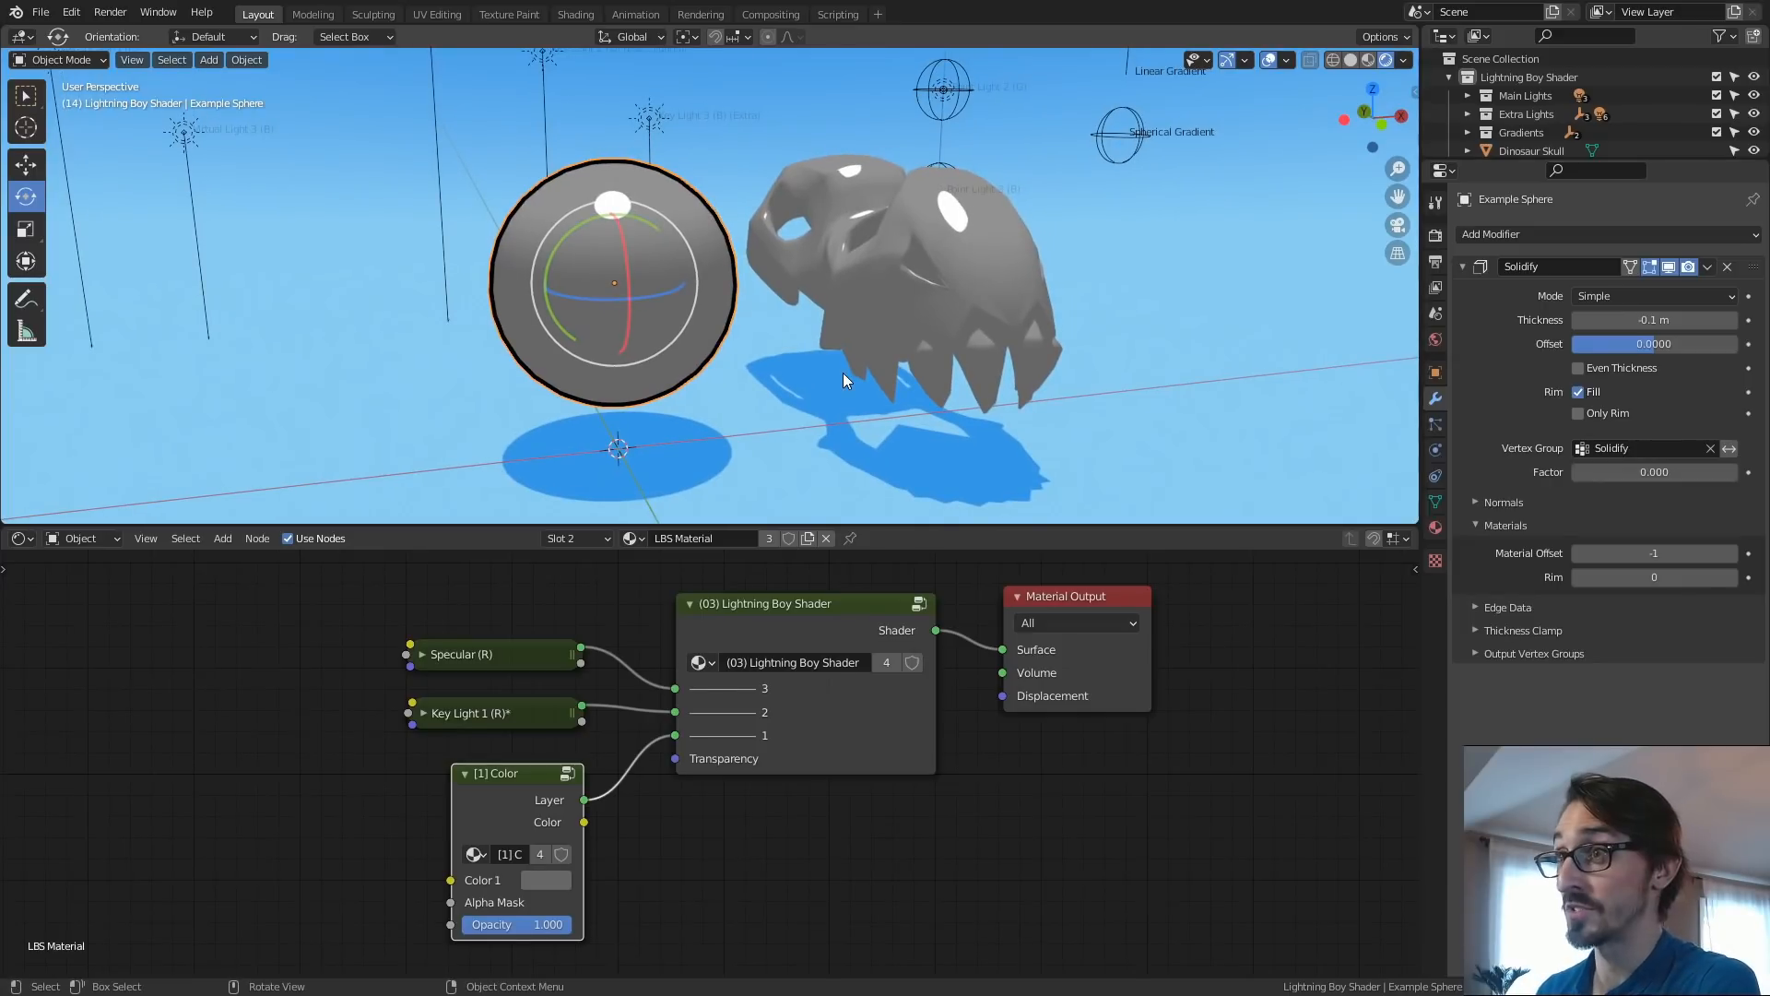
middle_drag(887, 347, 899, 266)
middle_drag(773, 329, 839, 340)
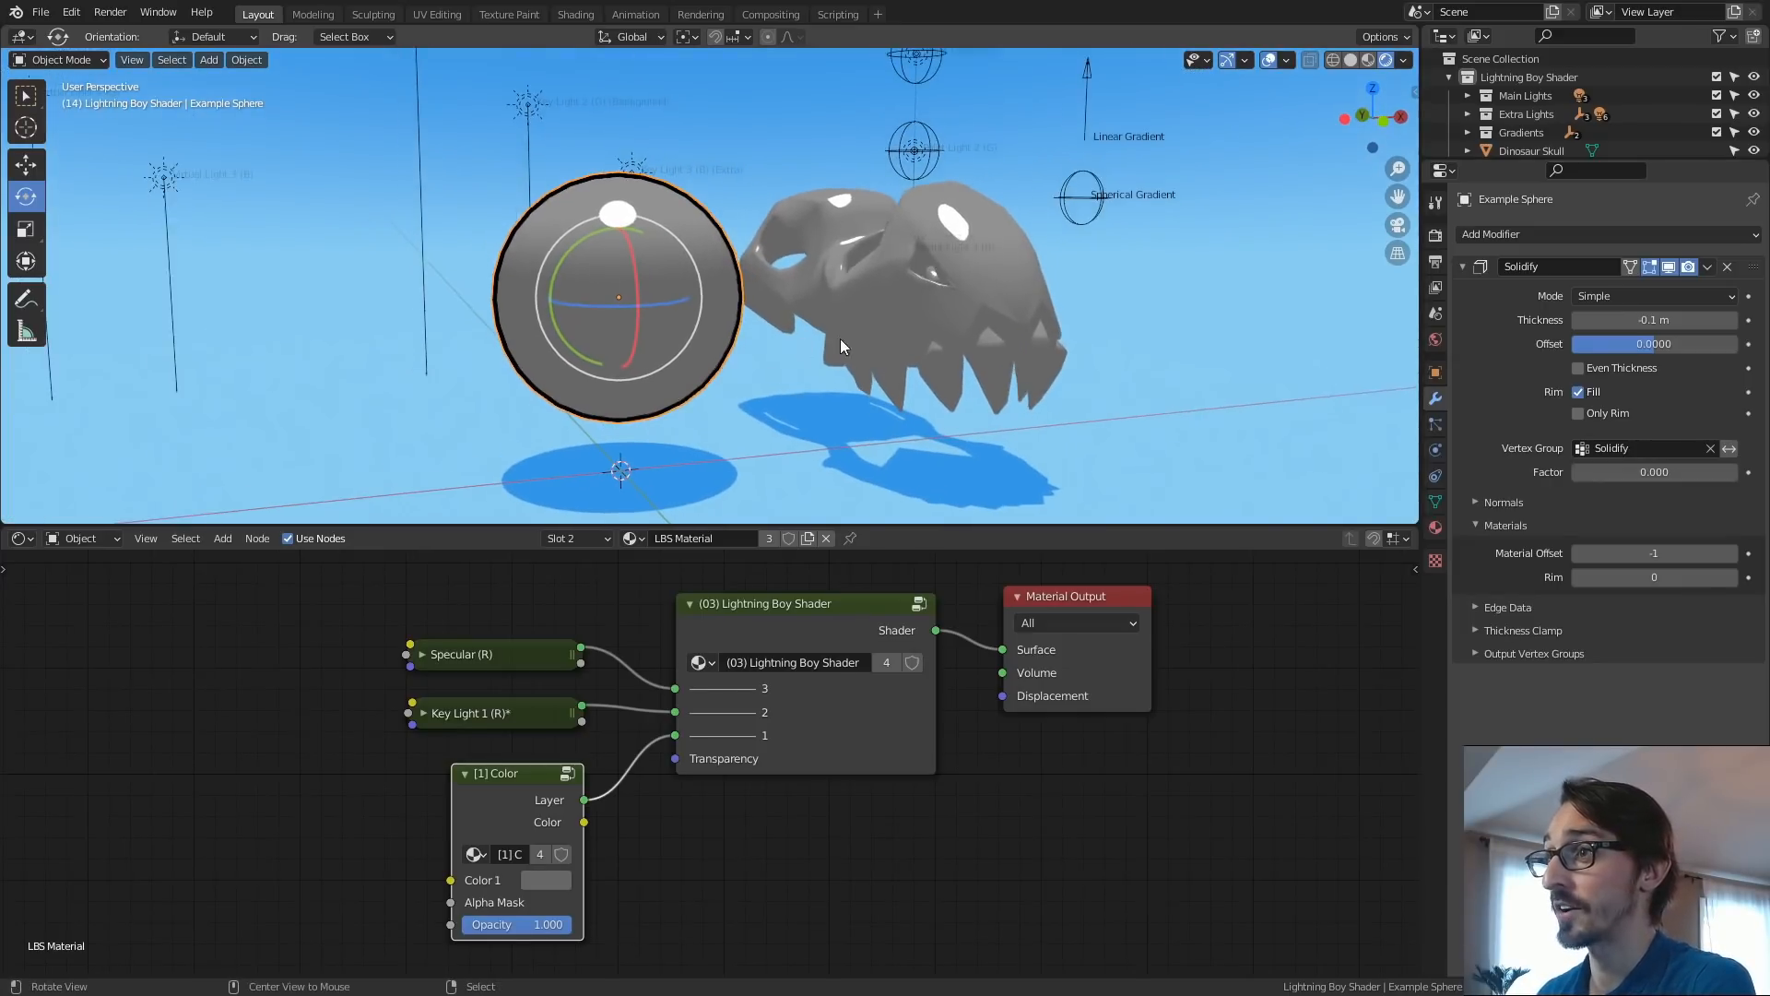
Enlarge the outliner and move the Dinosaur Skull from the Lightning Boy Shader collection to the Scene Collection.
drag(1639, 161, 1665, 297)
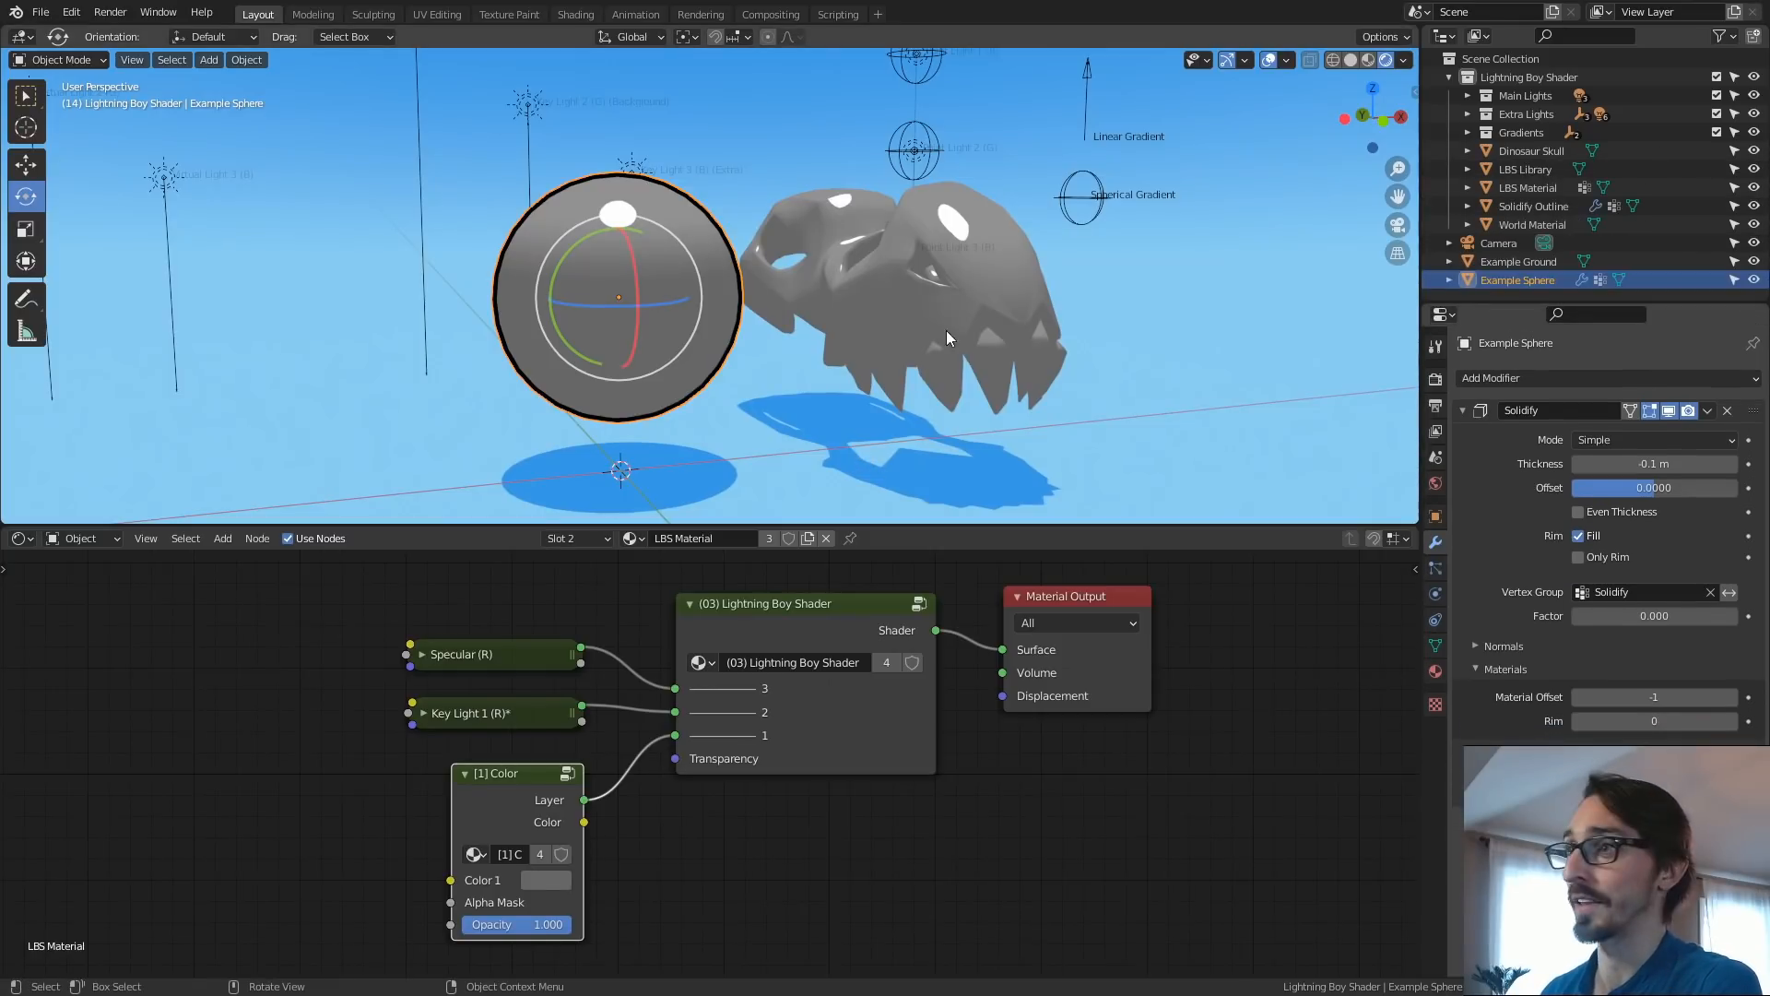
middle_drag(1000, 319, 961, 344)
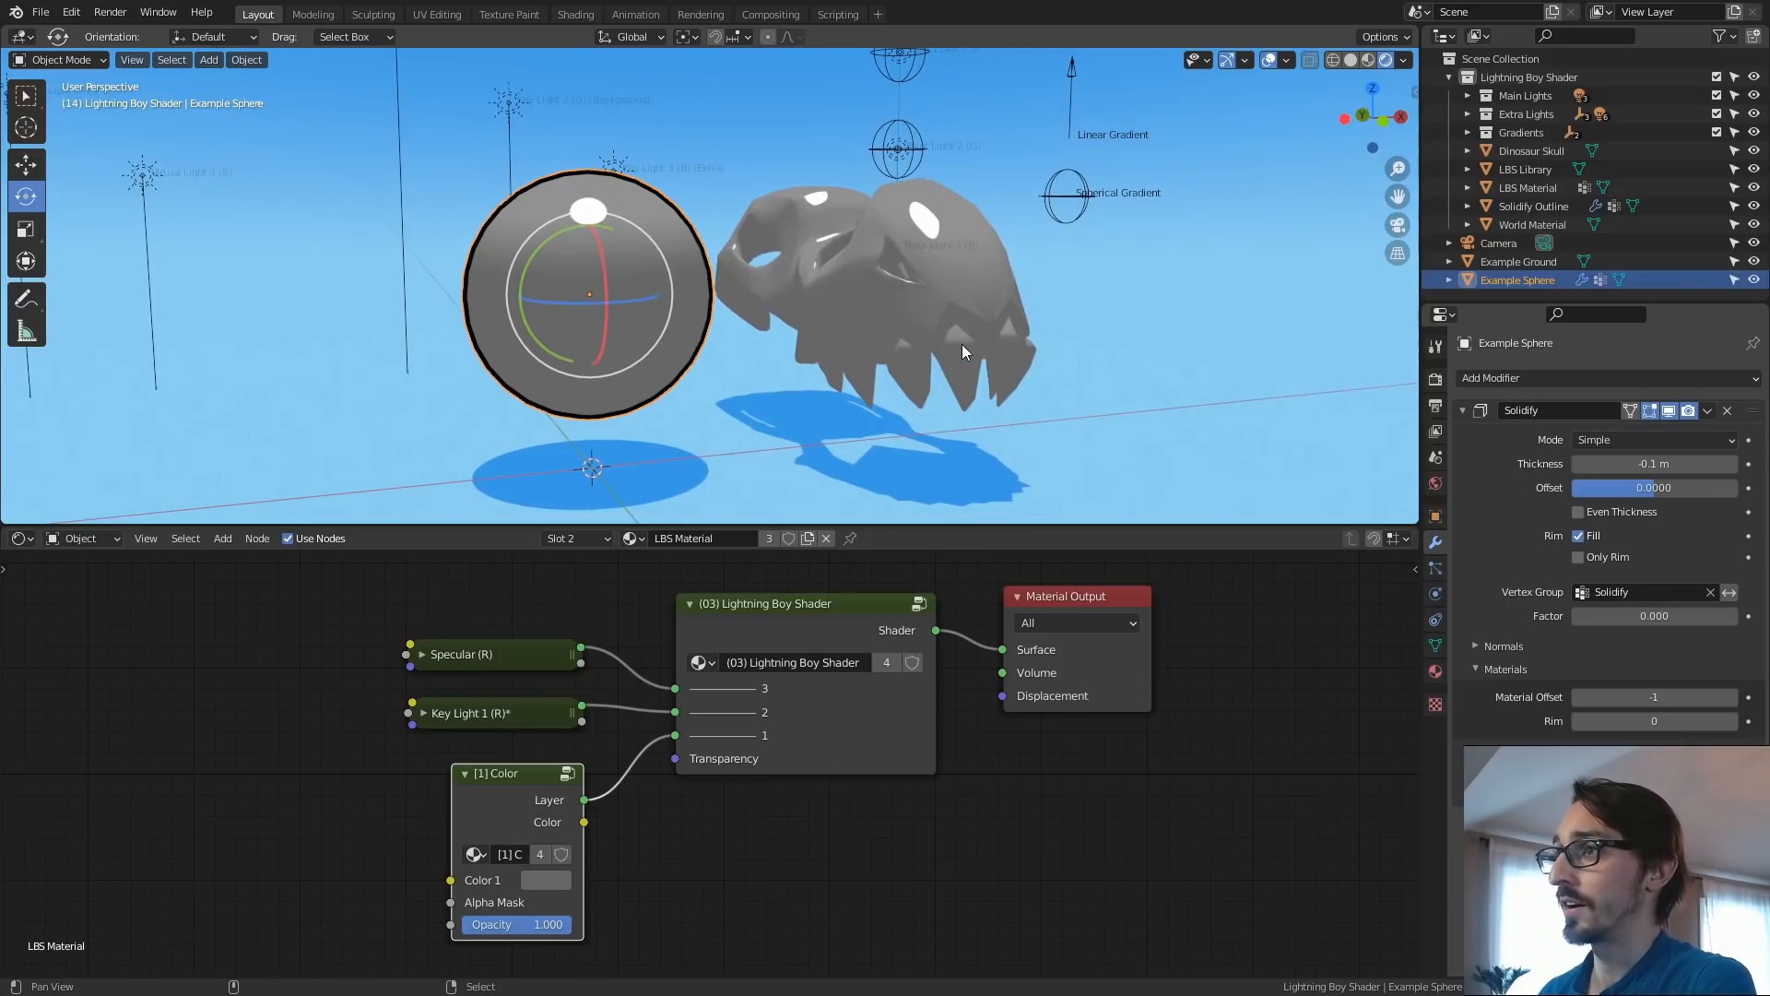
drag(1545, 301, 1545, 369)
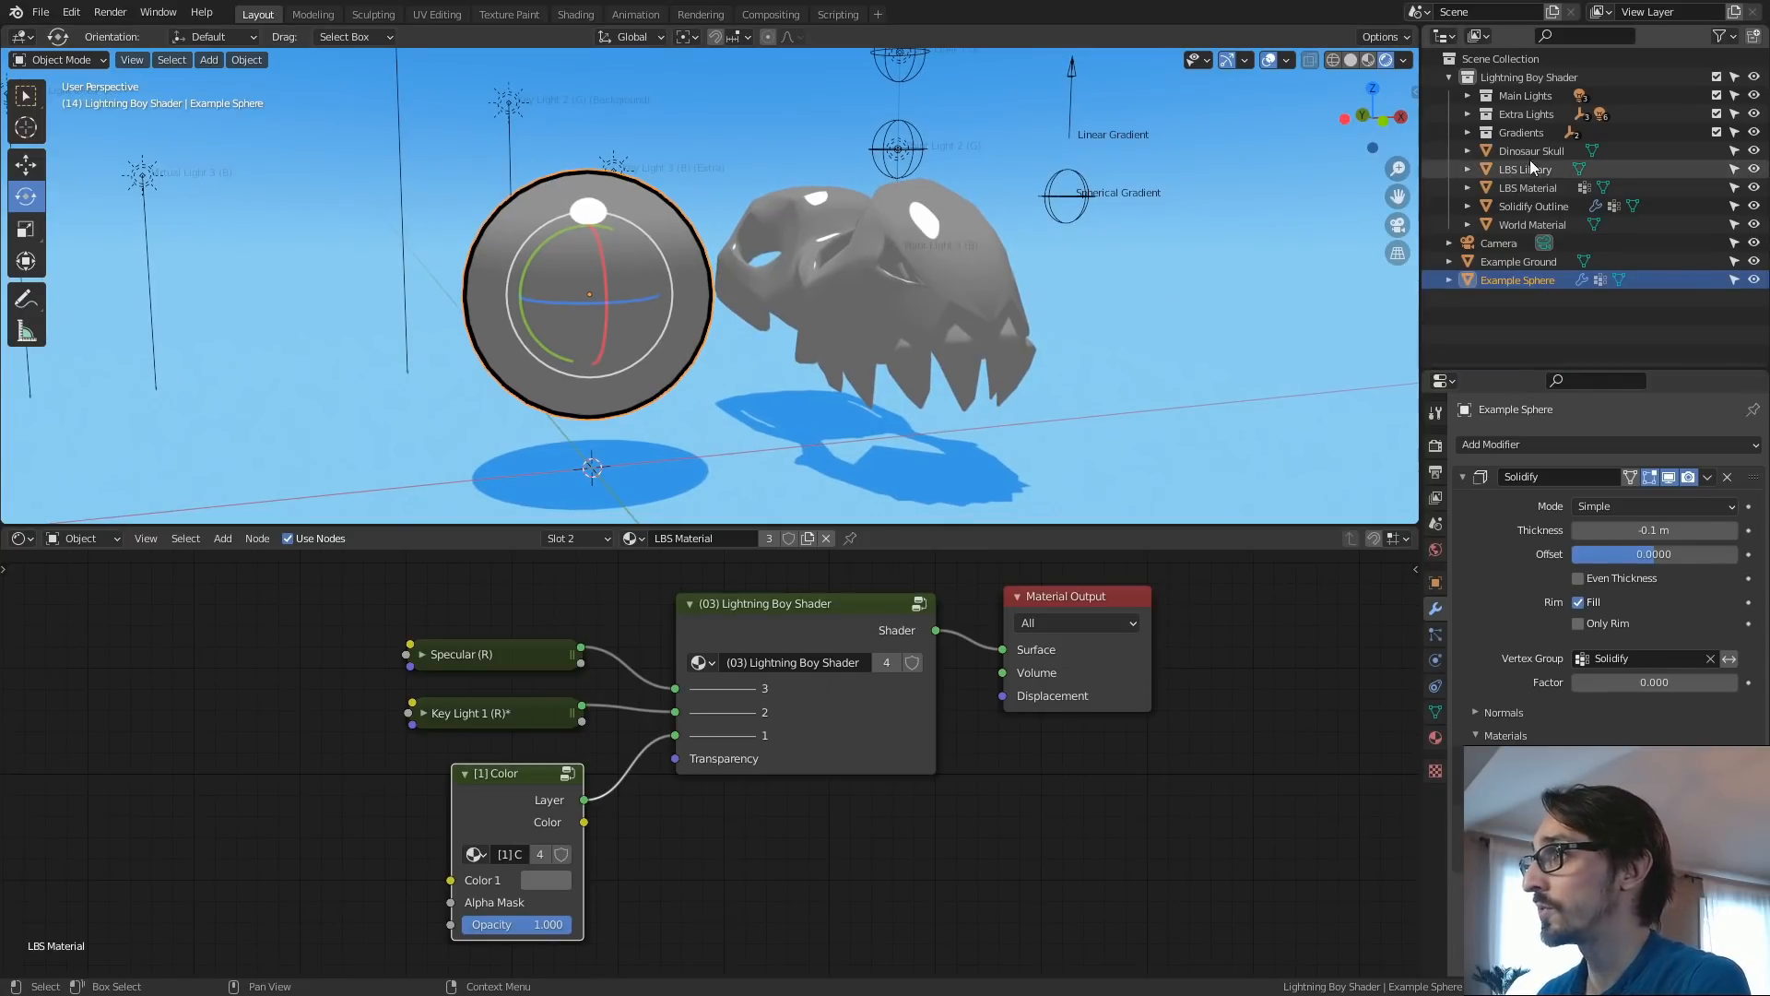
click(1523, 151)
drag(1523, 138, 1518, 61)
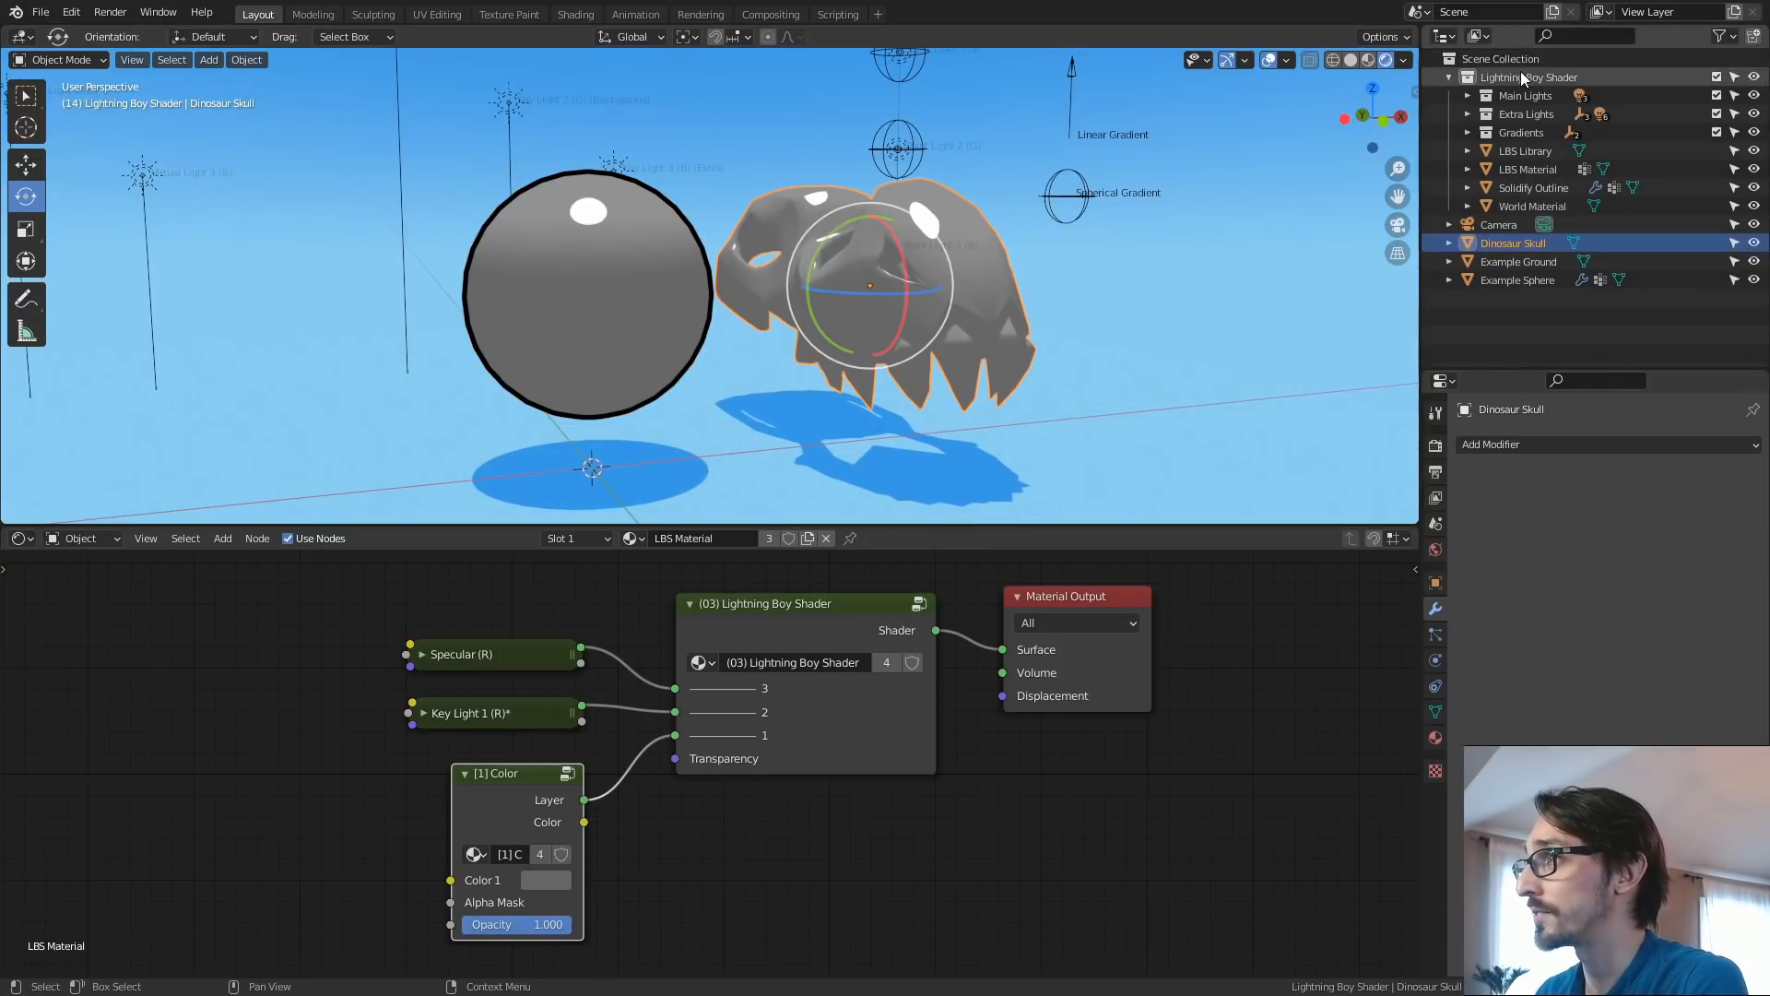
Duplicate the Solidify Outline object in place, move the copy to the Scene Collection and collapse the Lightning Boy Shader collection.
click(1526, 188)
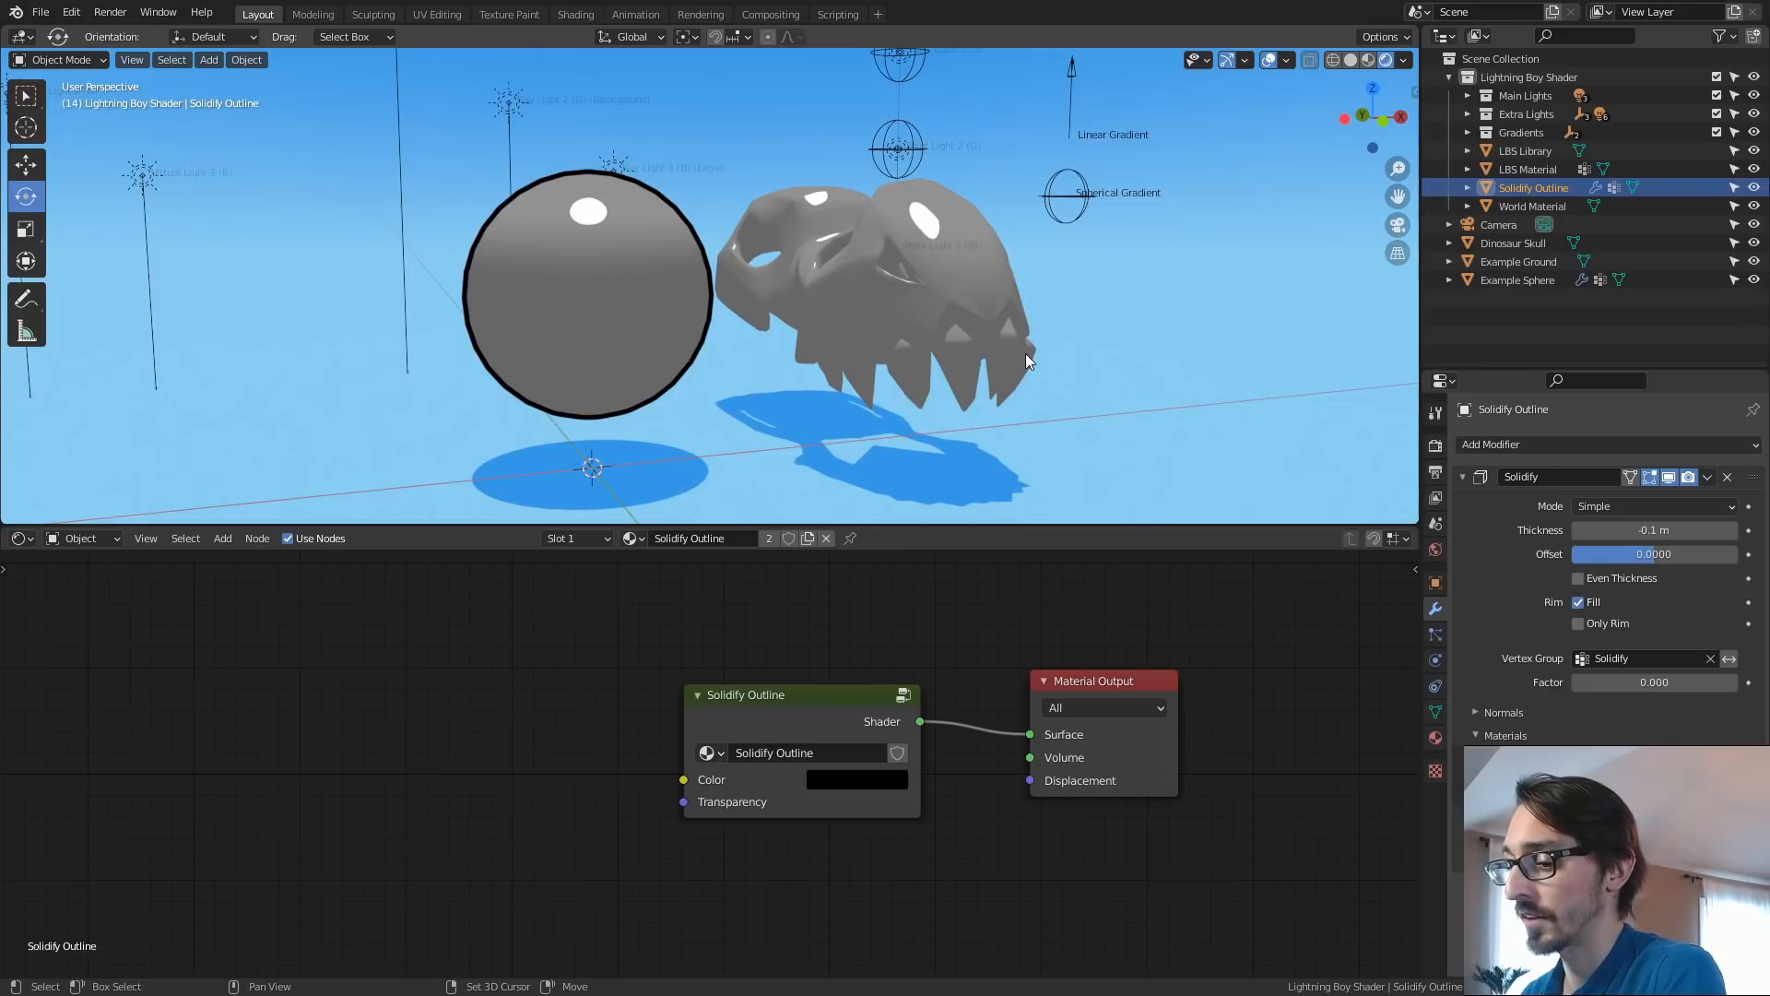
key(shift+d)
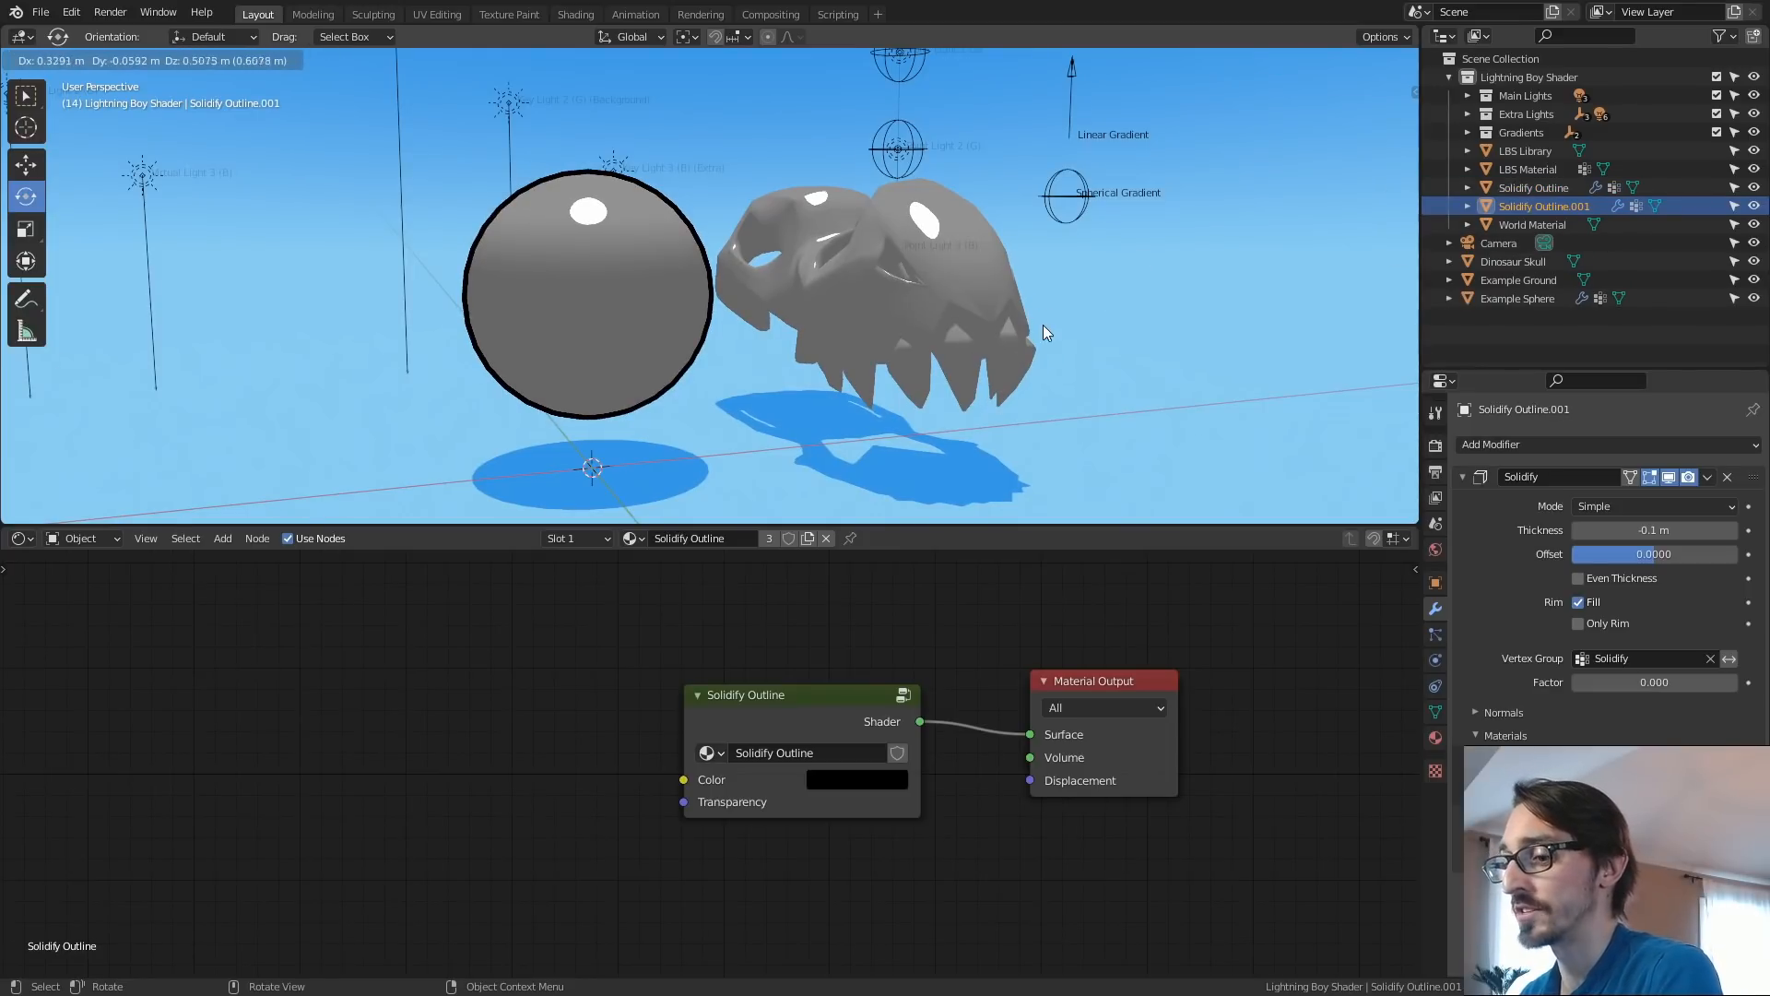
right_click(1046, 328)
drag(1514, 205, 1514, 58)
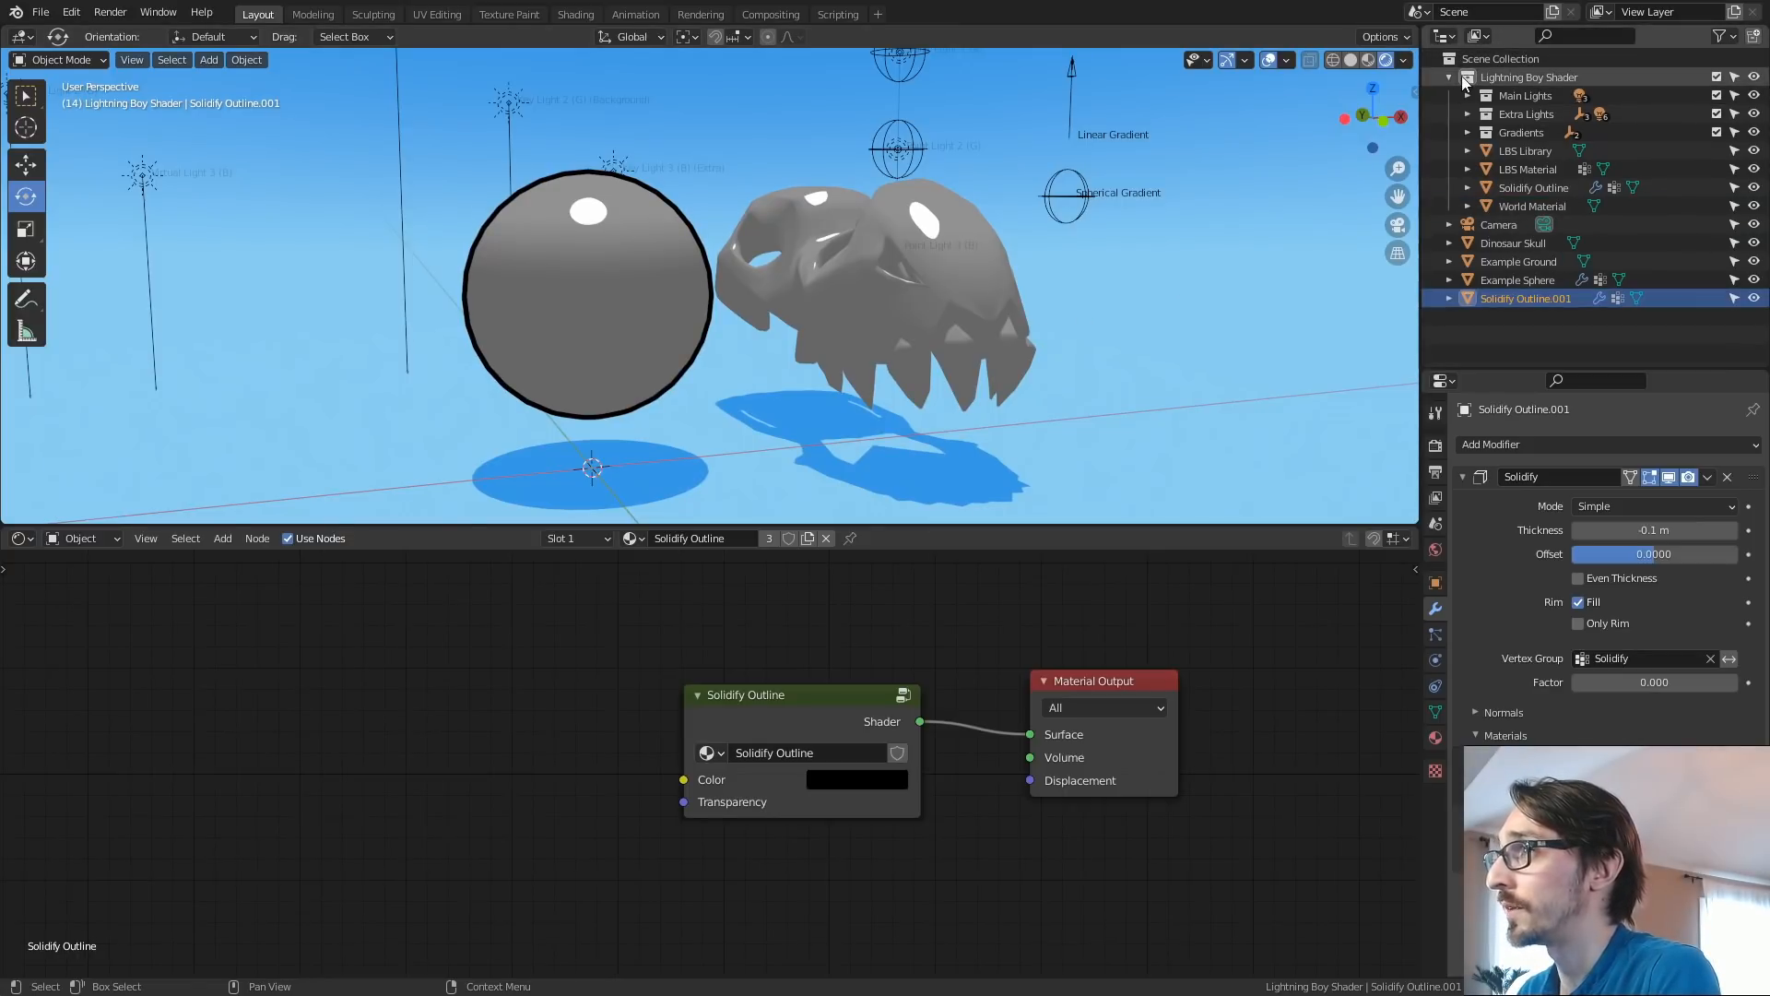
click(1448, 78)
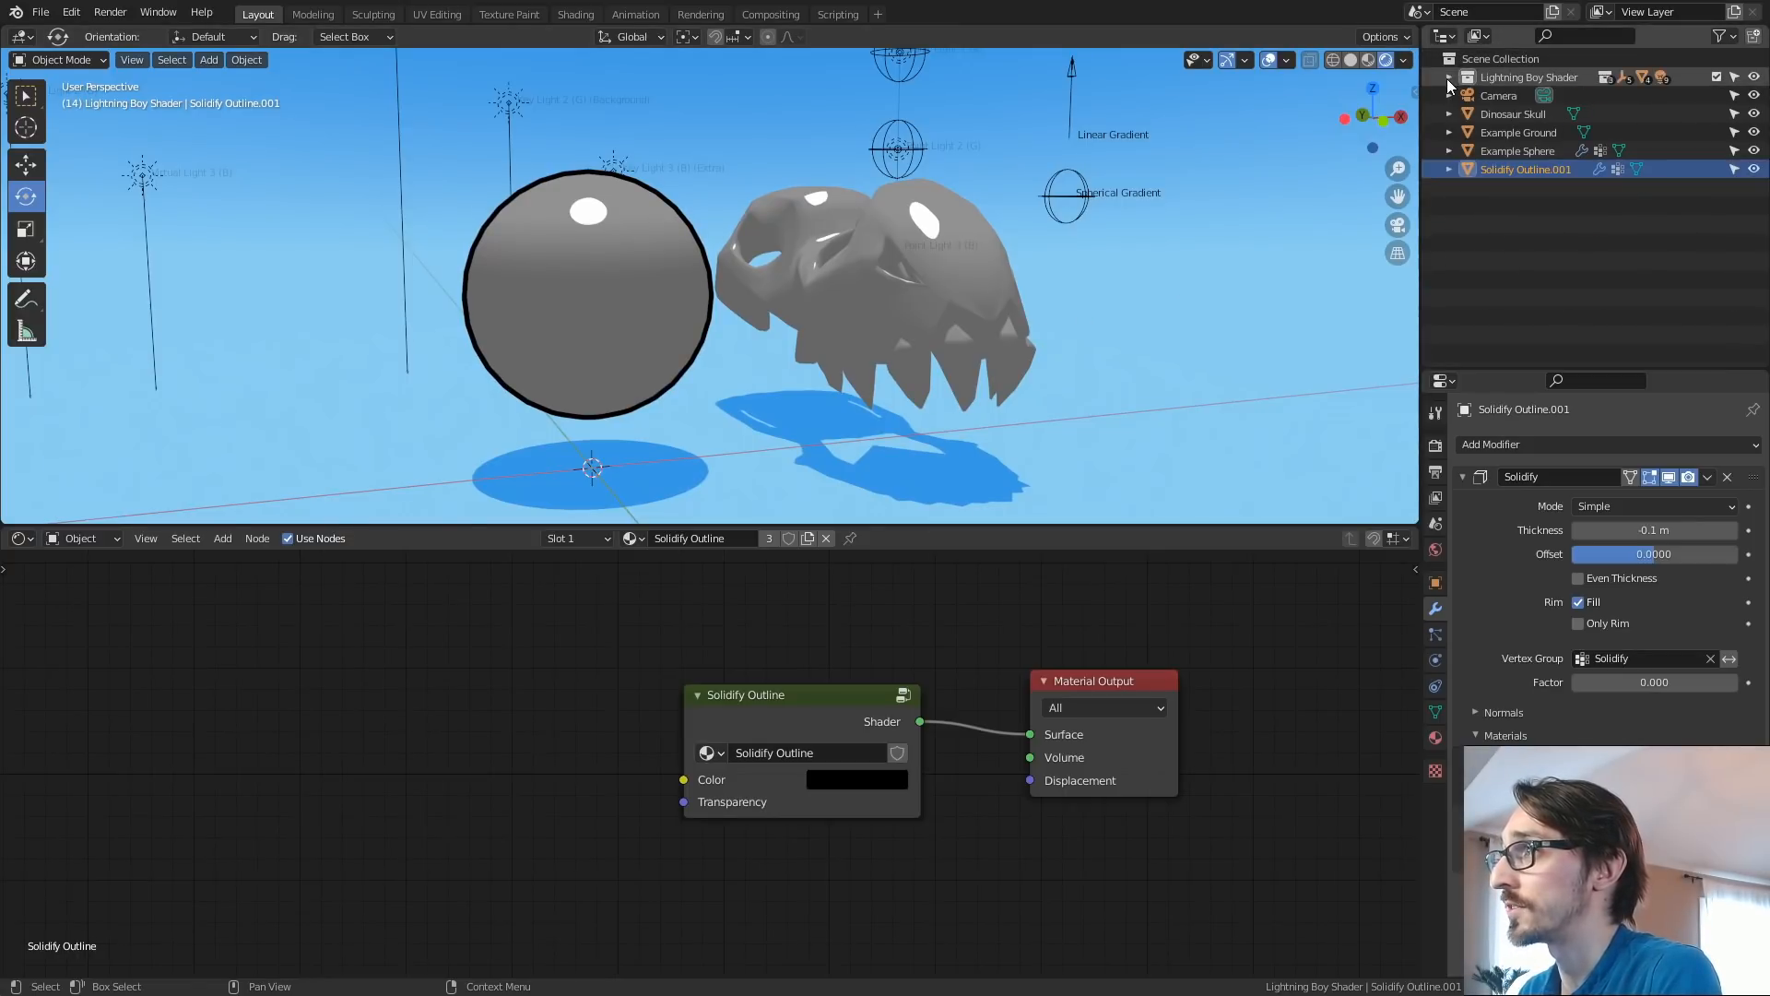
Join the Dinosaur Skull into Solidify Outline.001, with the outline object as the active one.
click(955, 284)
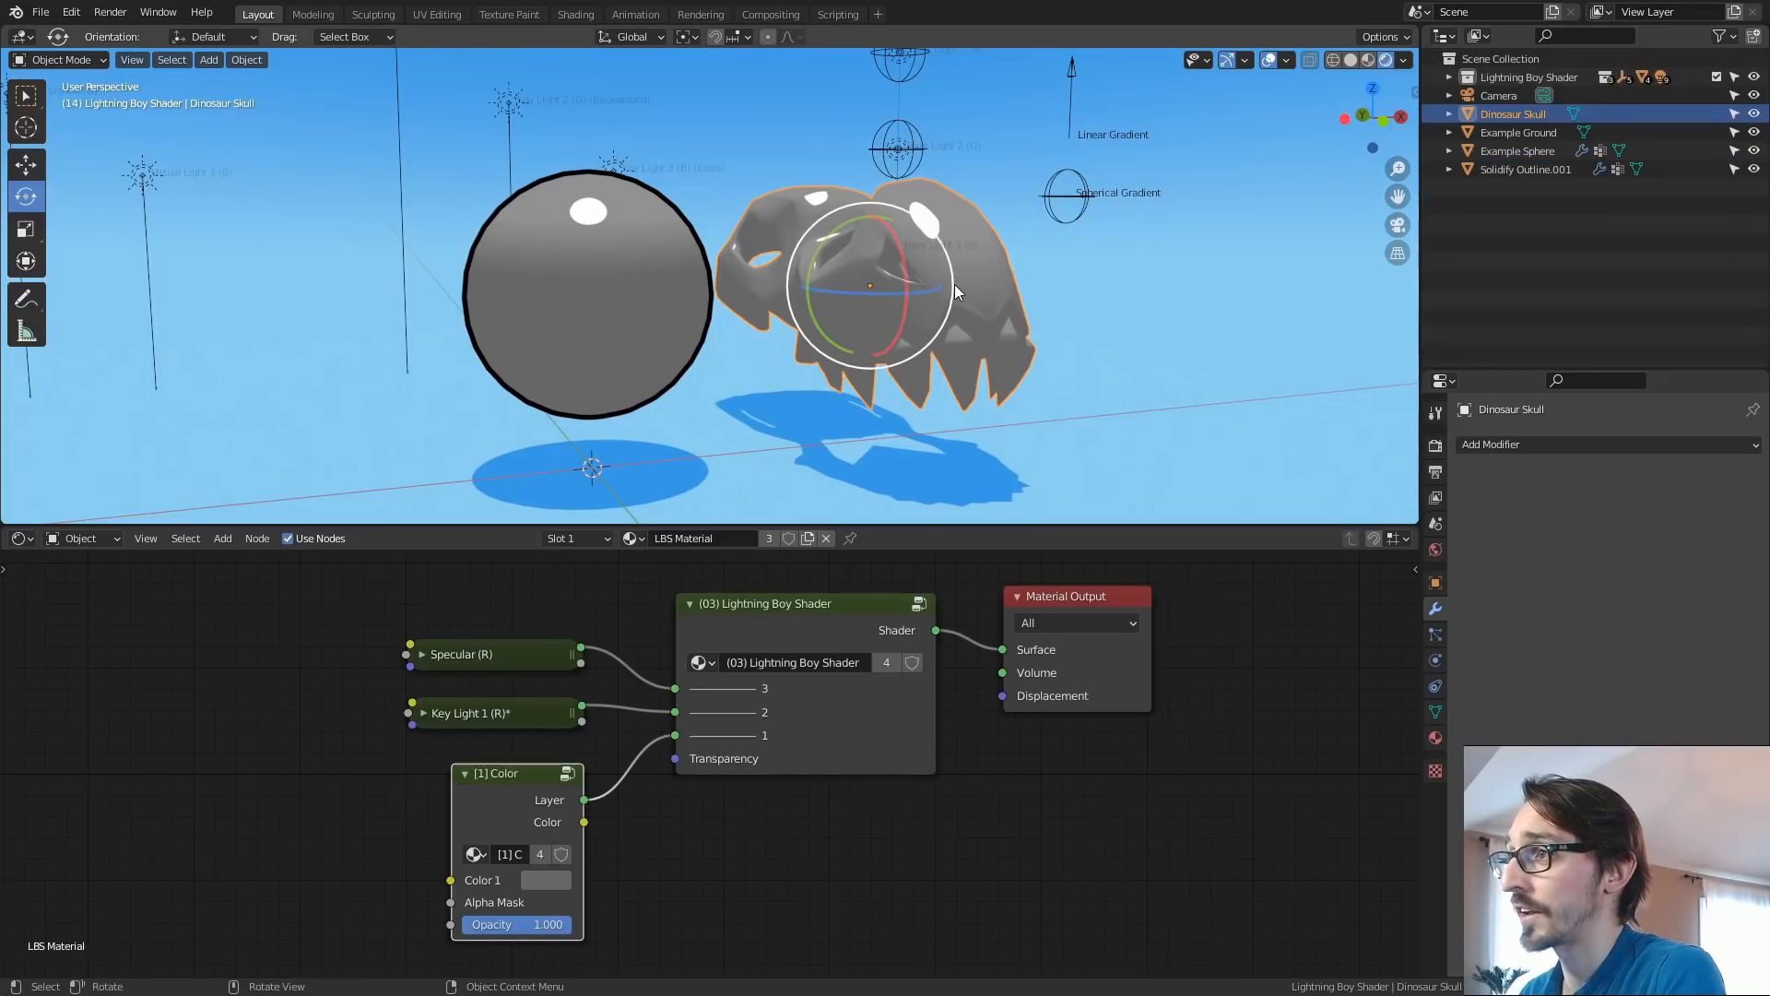
ctrl+click(1518, 170)
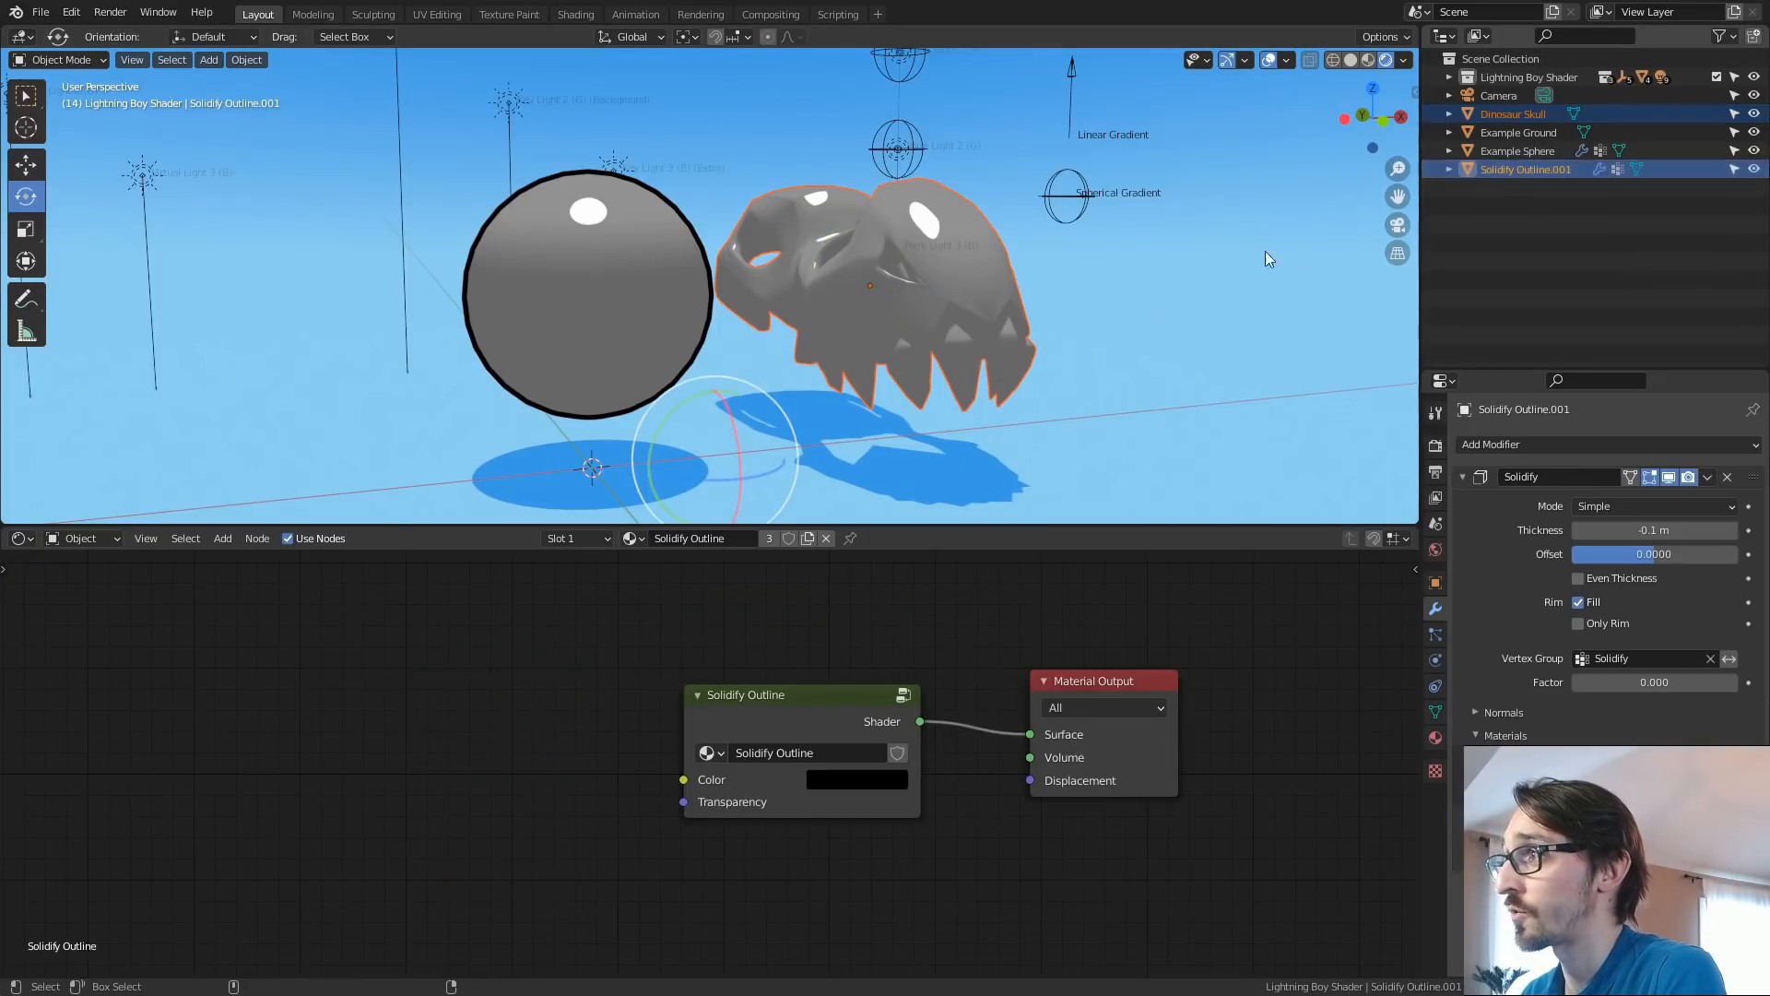
key(ctrl+j)
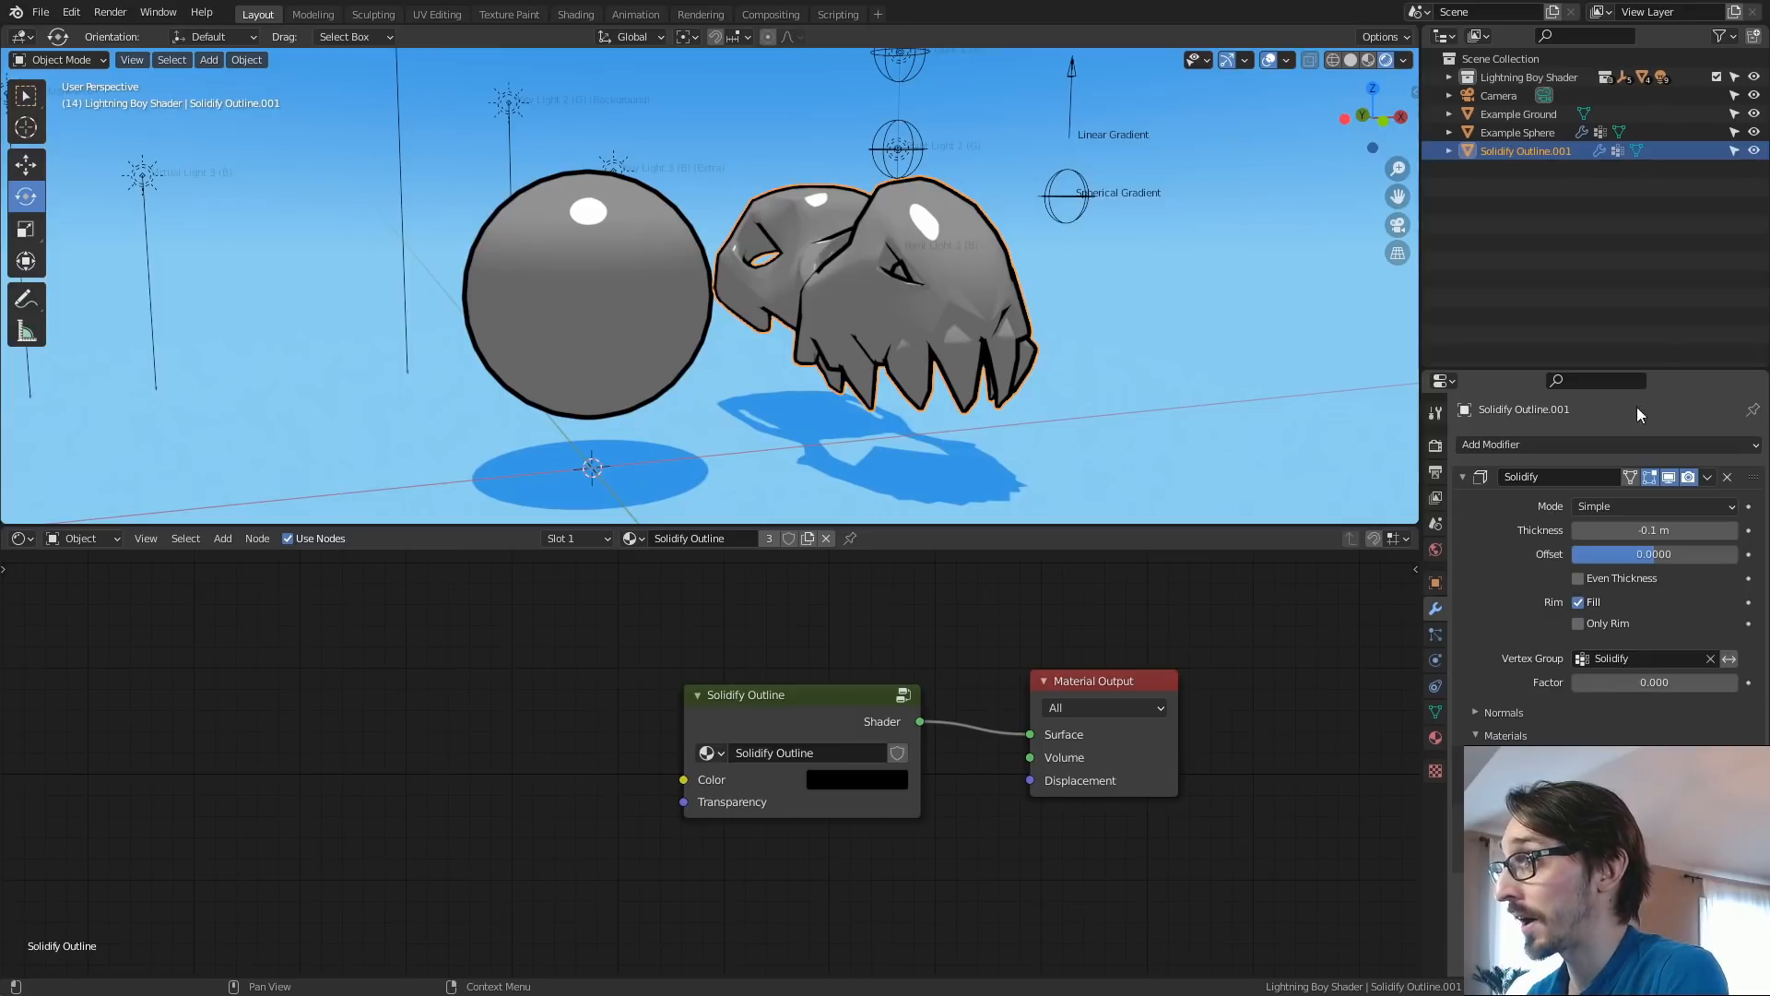
Enlarge the properties editor, try a Solidify thickness of -0.049 m on the joined skull and undo the change.
mouse_move(1660, 370)
mouse_down()
mouse_move(1664, 210)
mouse_move(1650, 378)
mouse_up()
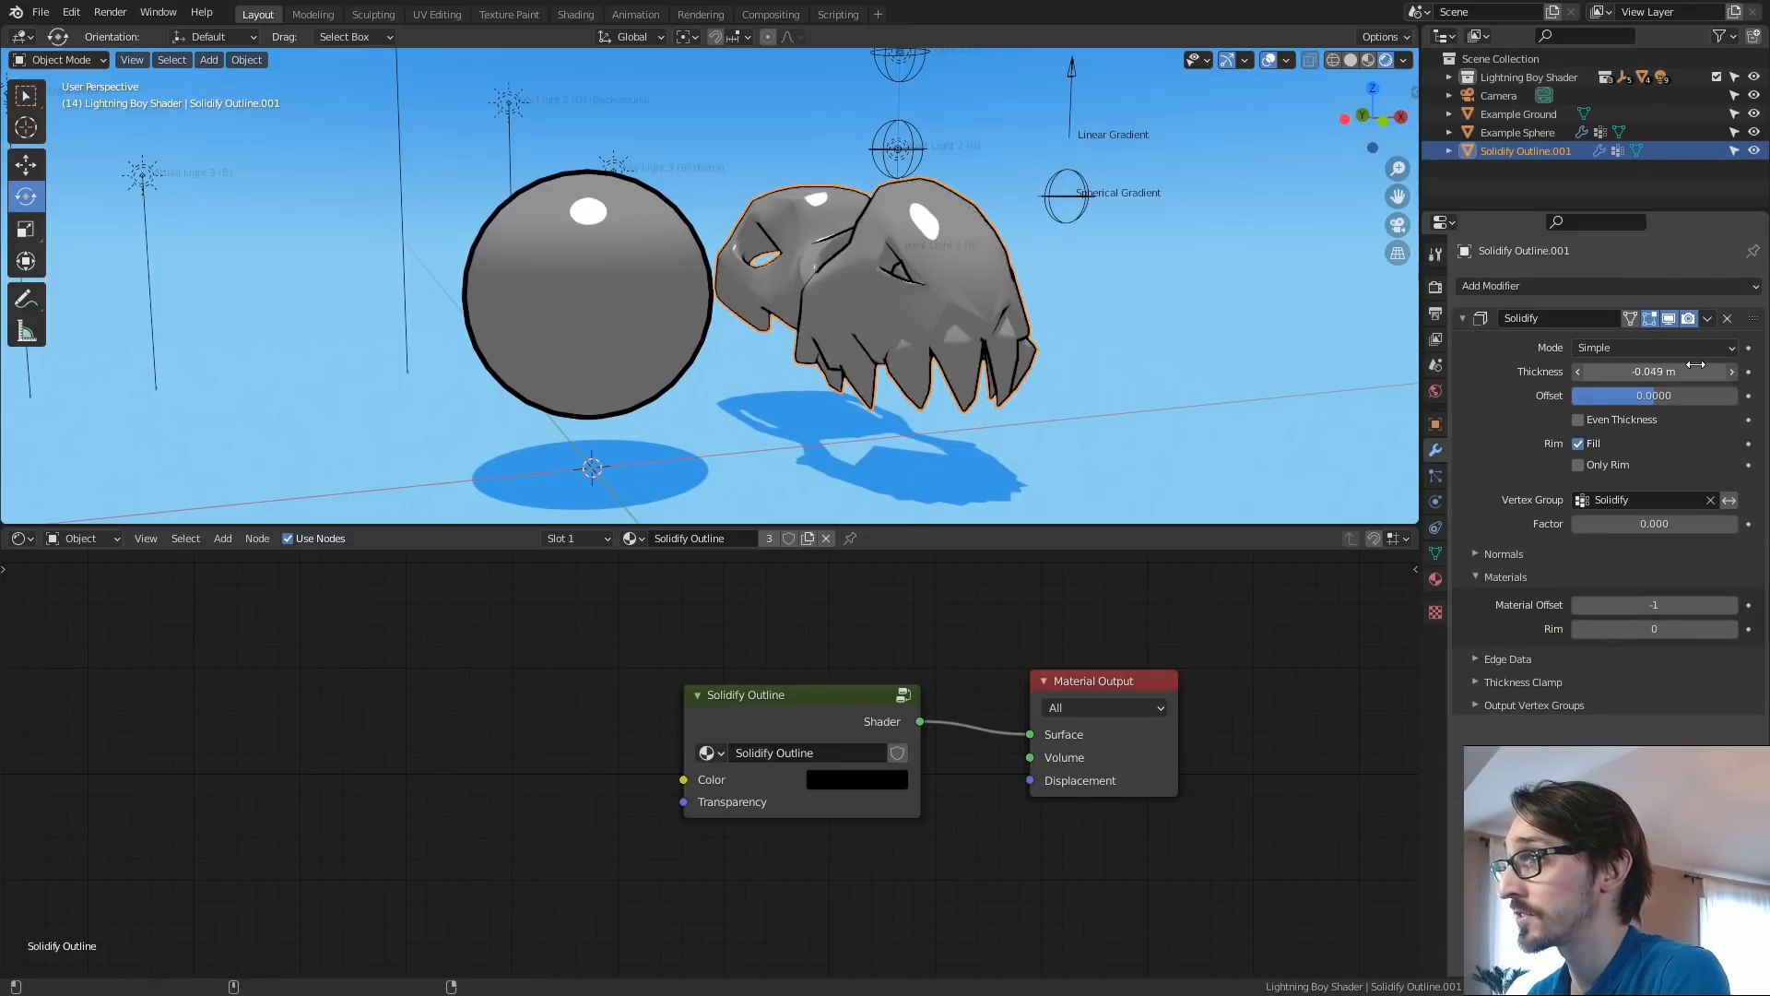
key(ctrl+z)
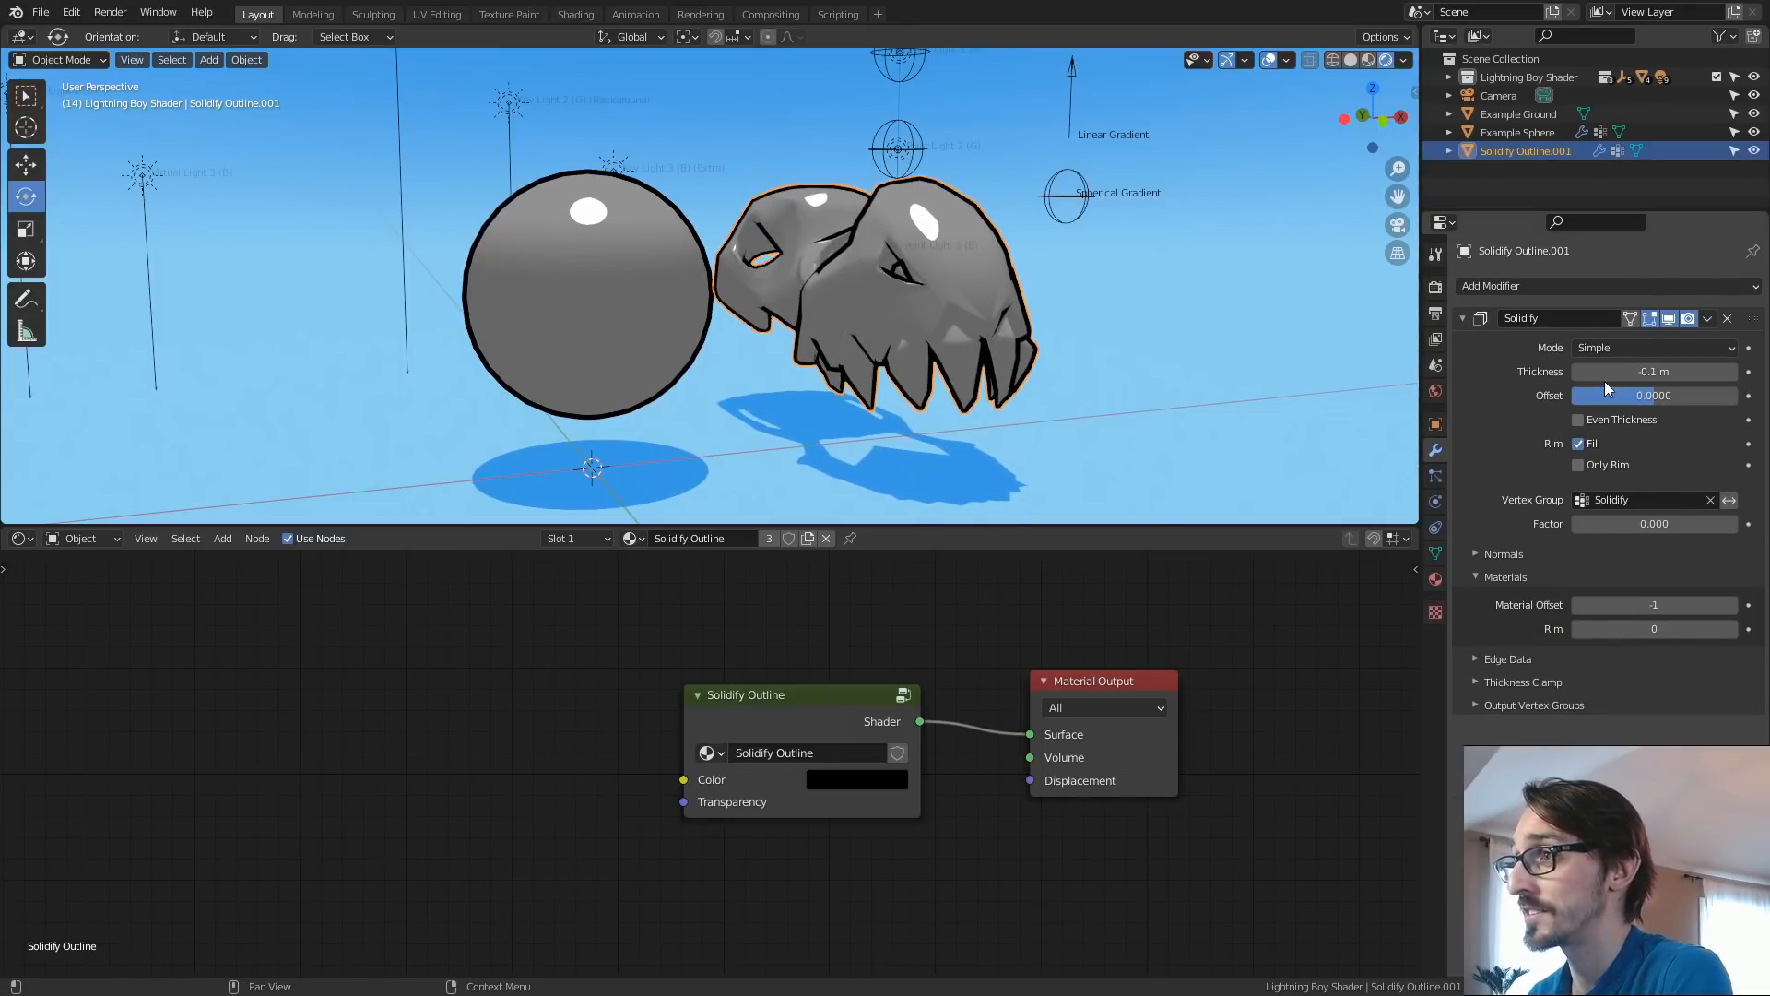
Try a dark red Solidify Outline color with hue 0.935, saturation 0.659 and value 0.451, and undo it together with the join.
click(1435, 578)
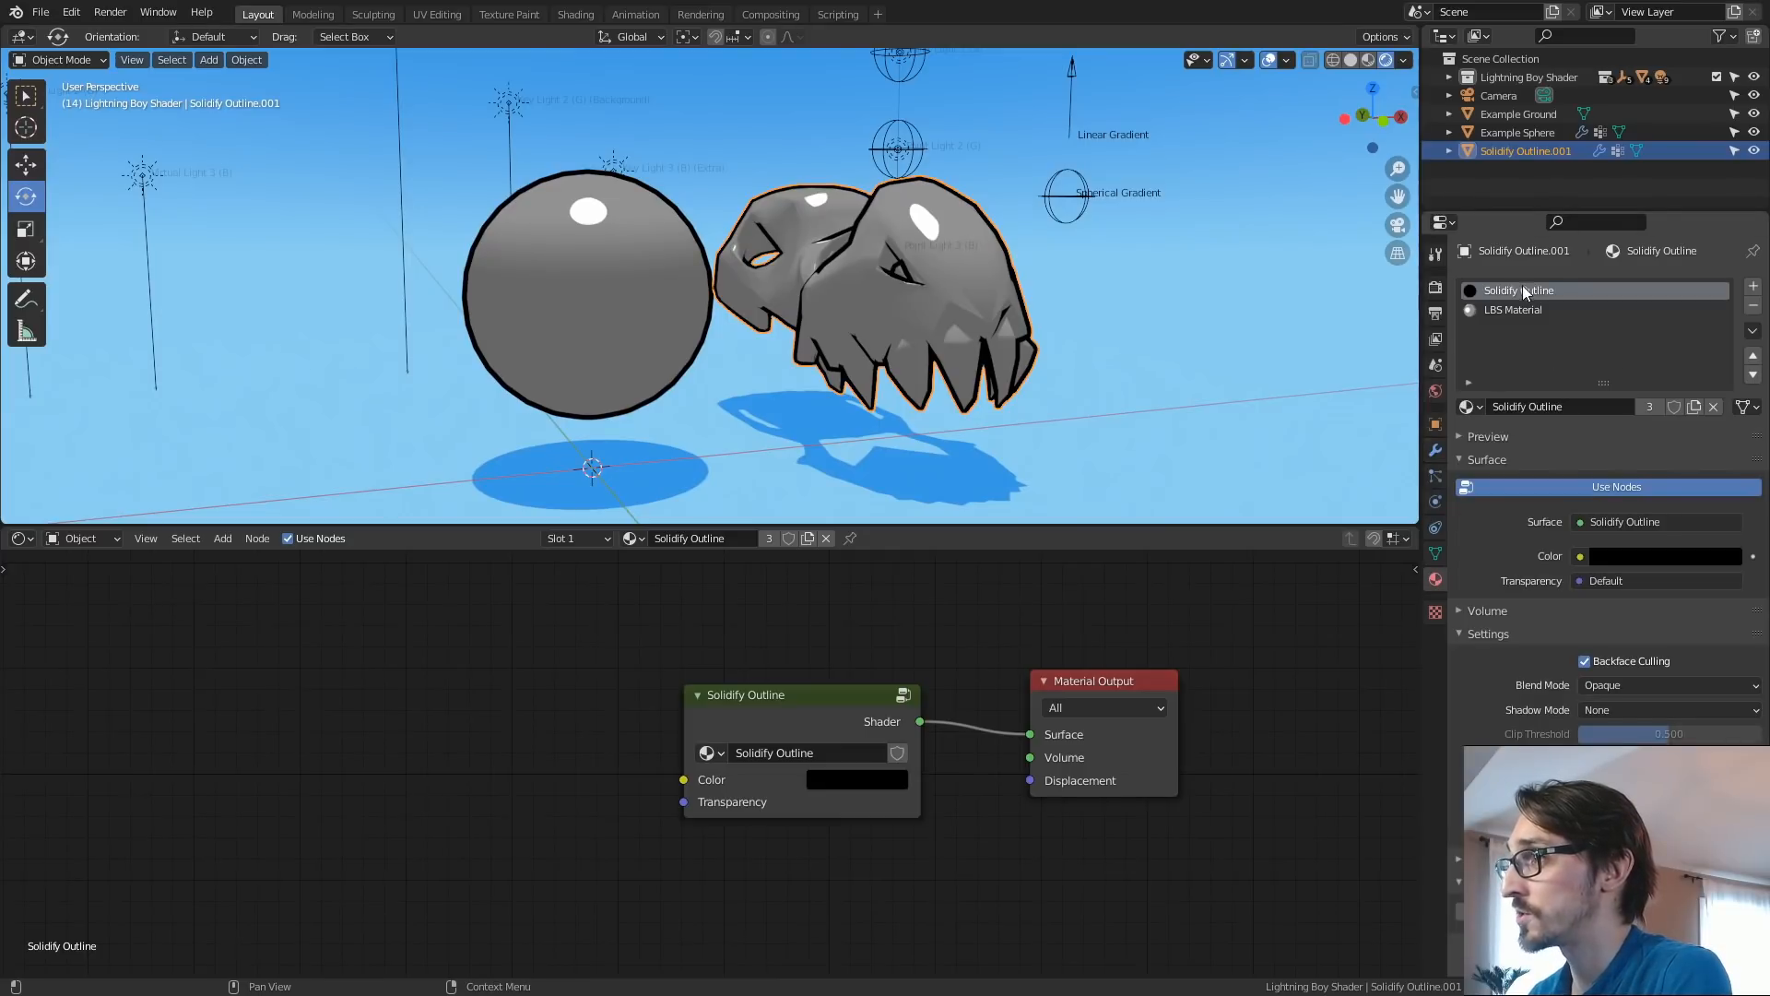
click(1637, 555)
drag(1727, 415, 1660, 395)
click(1658, 381)
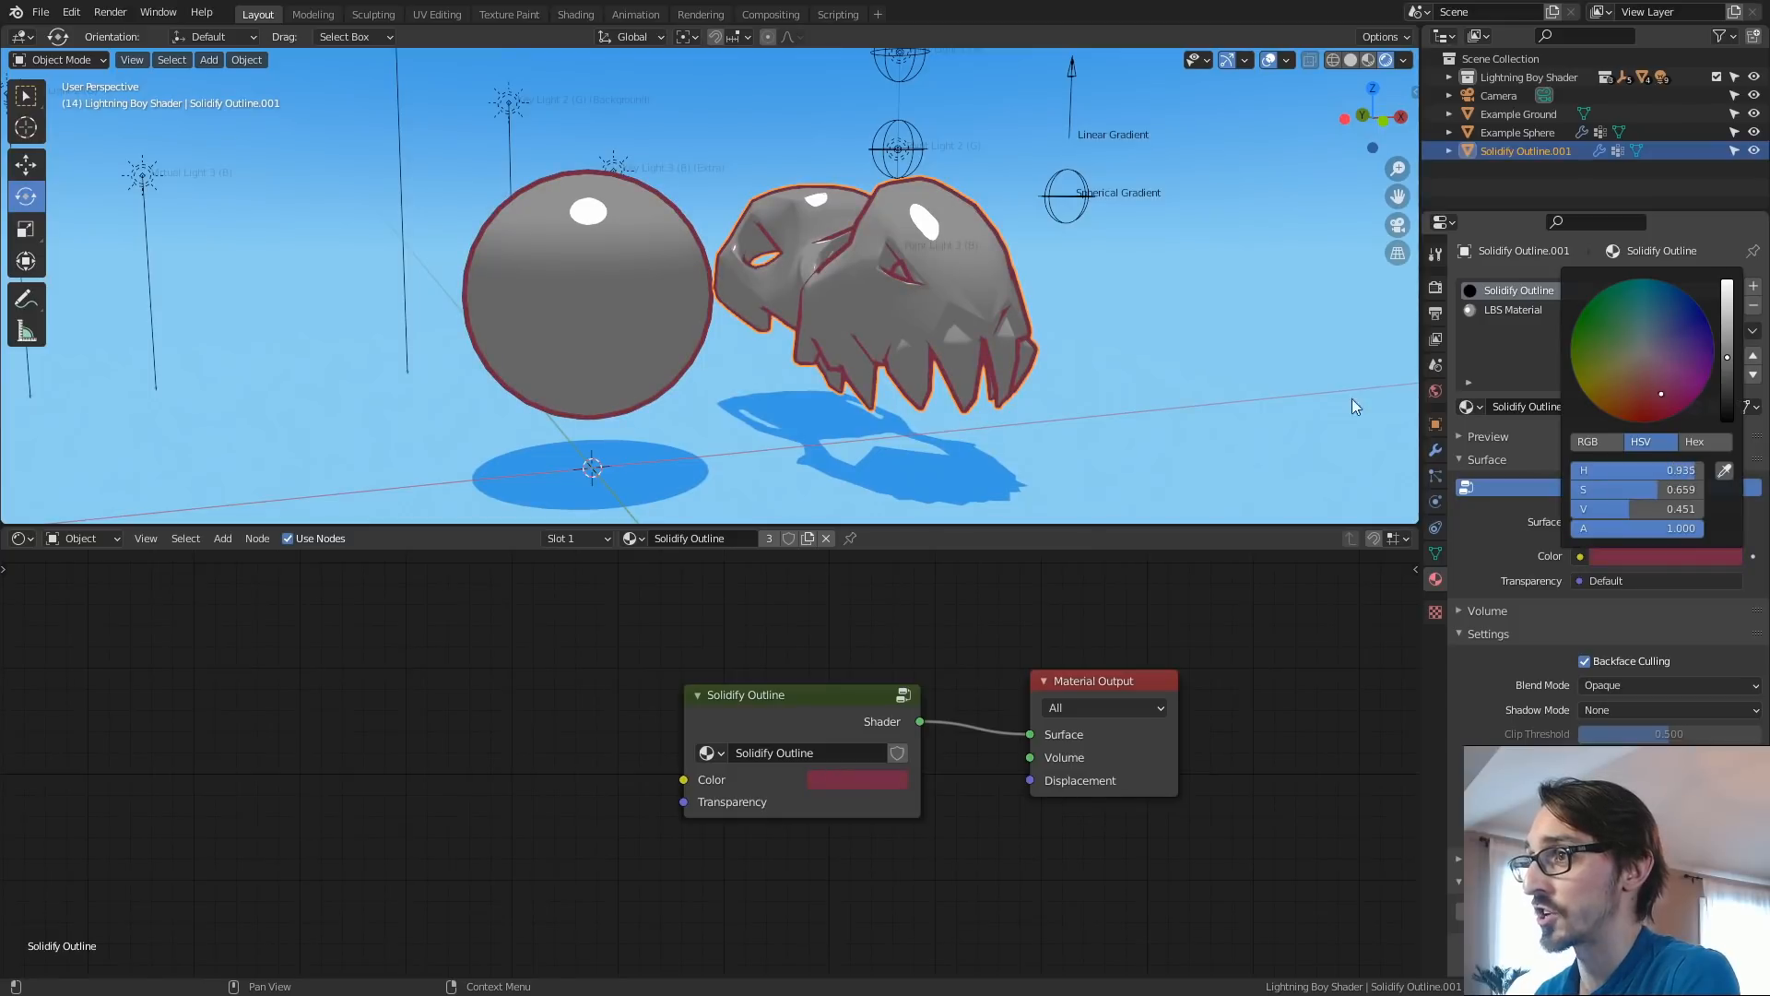
key(ctrl+z)
key(ctrl+z)
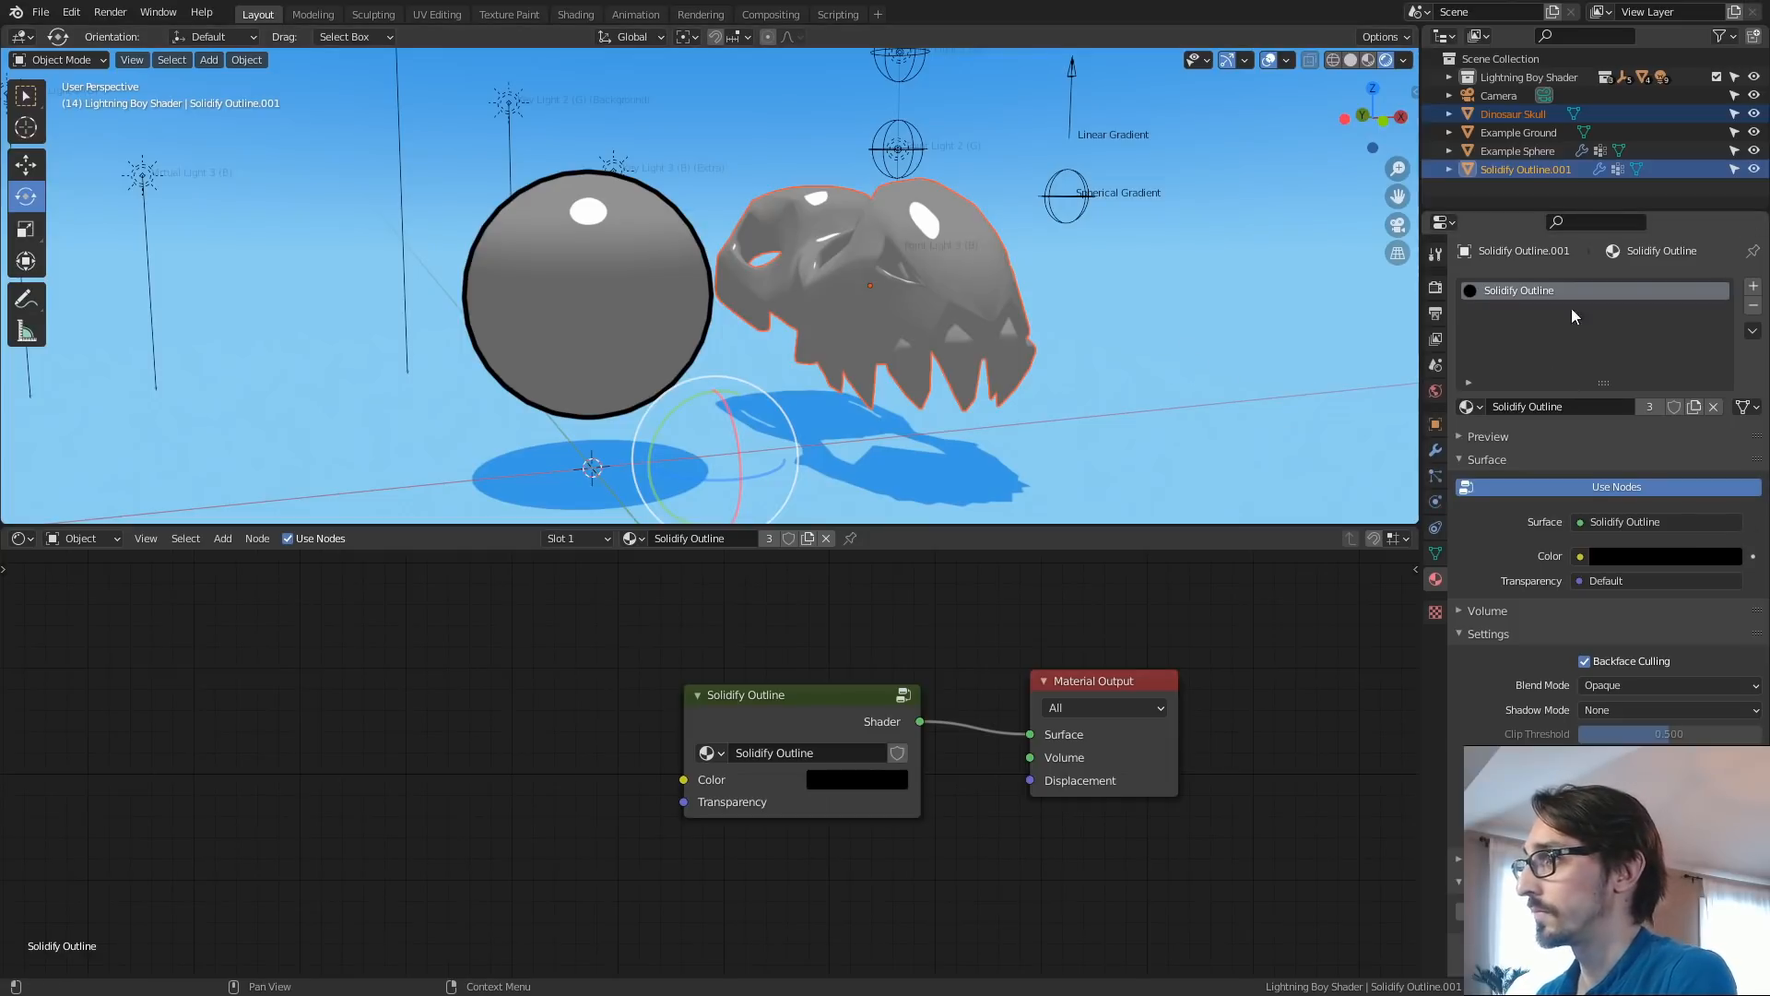
Show the outline object's modifiers, reselect the skull with Solidify Outline.001 active and join them again.
click(1436, 450)
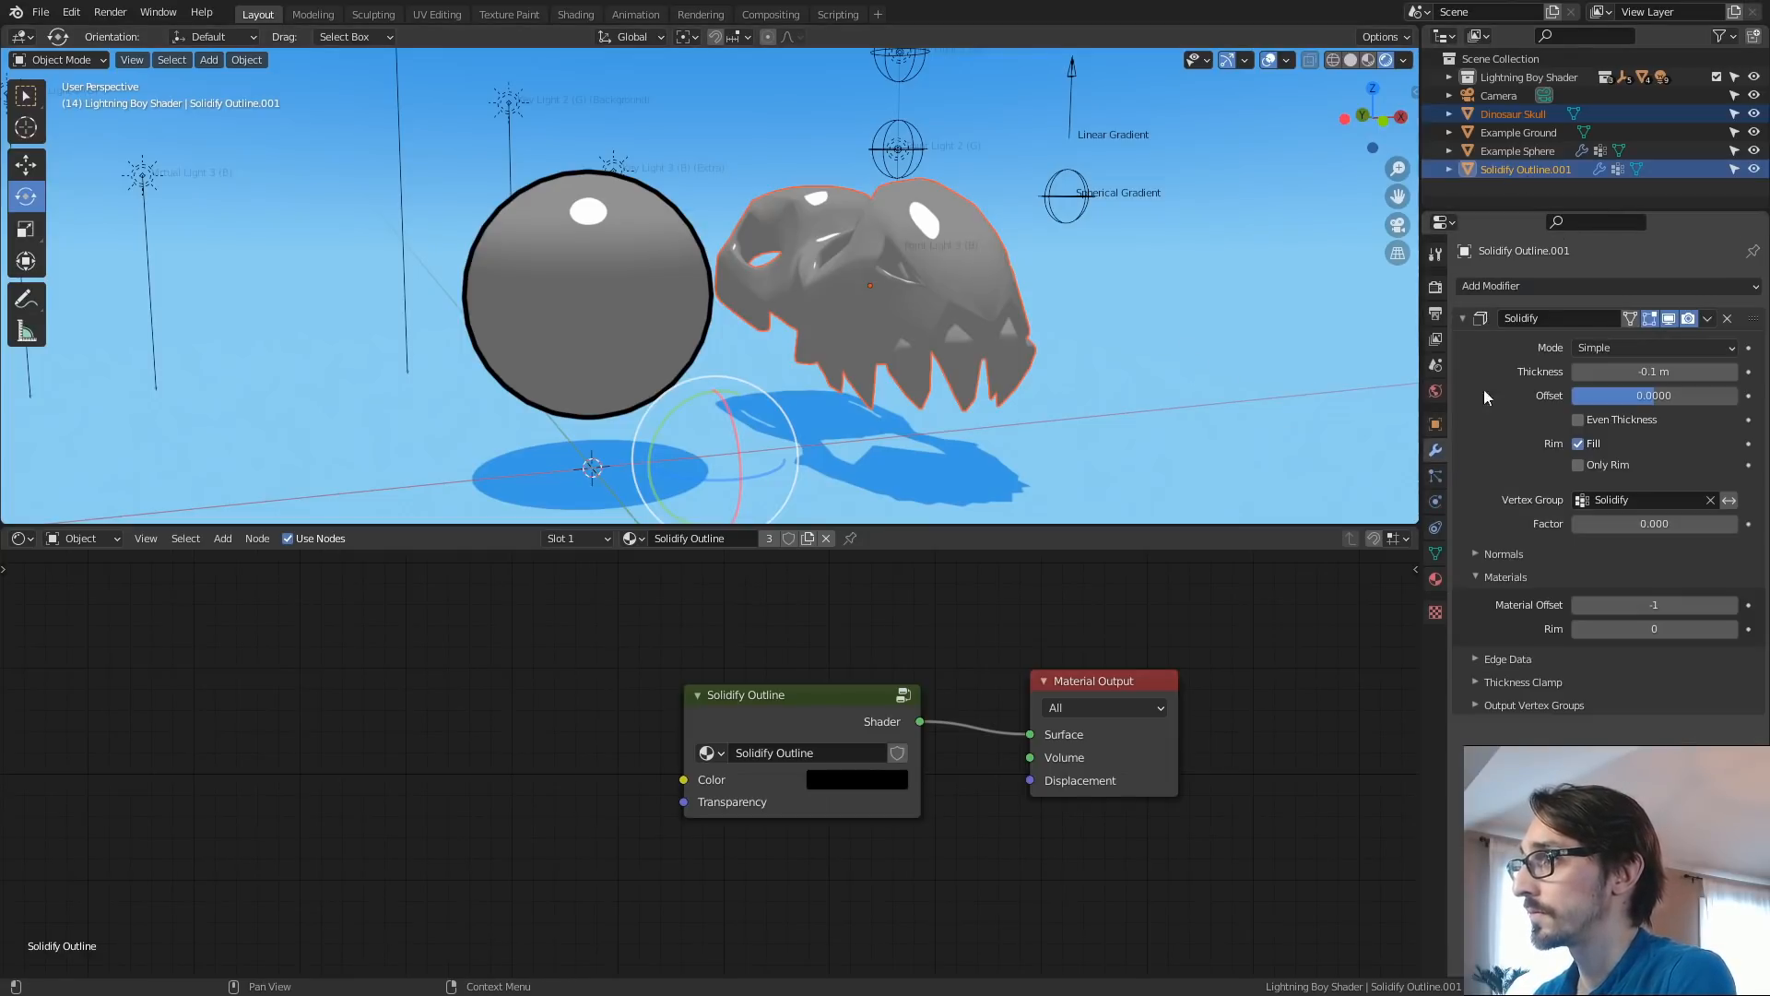
ctrl+click(1514, 113)
ctrl+click(1514, 169)
key(ctrl+j)
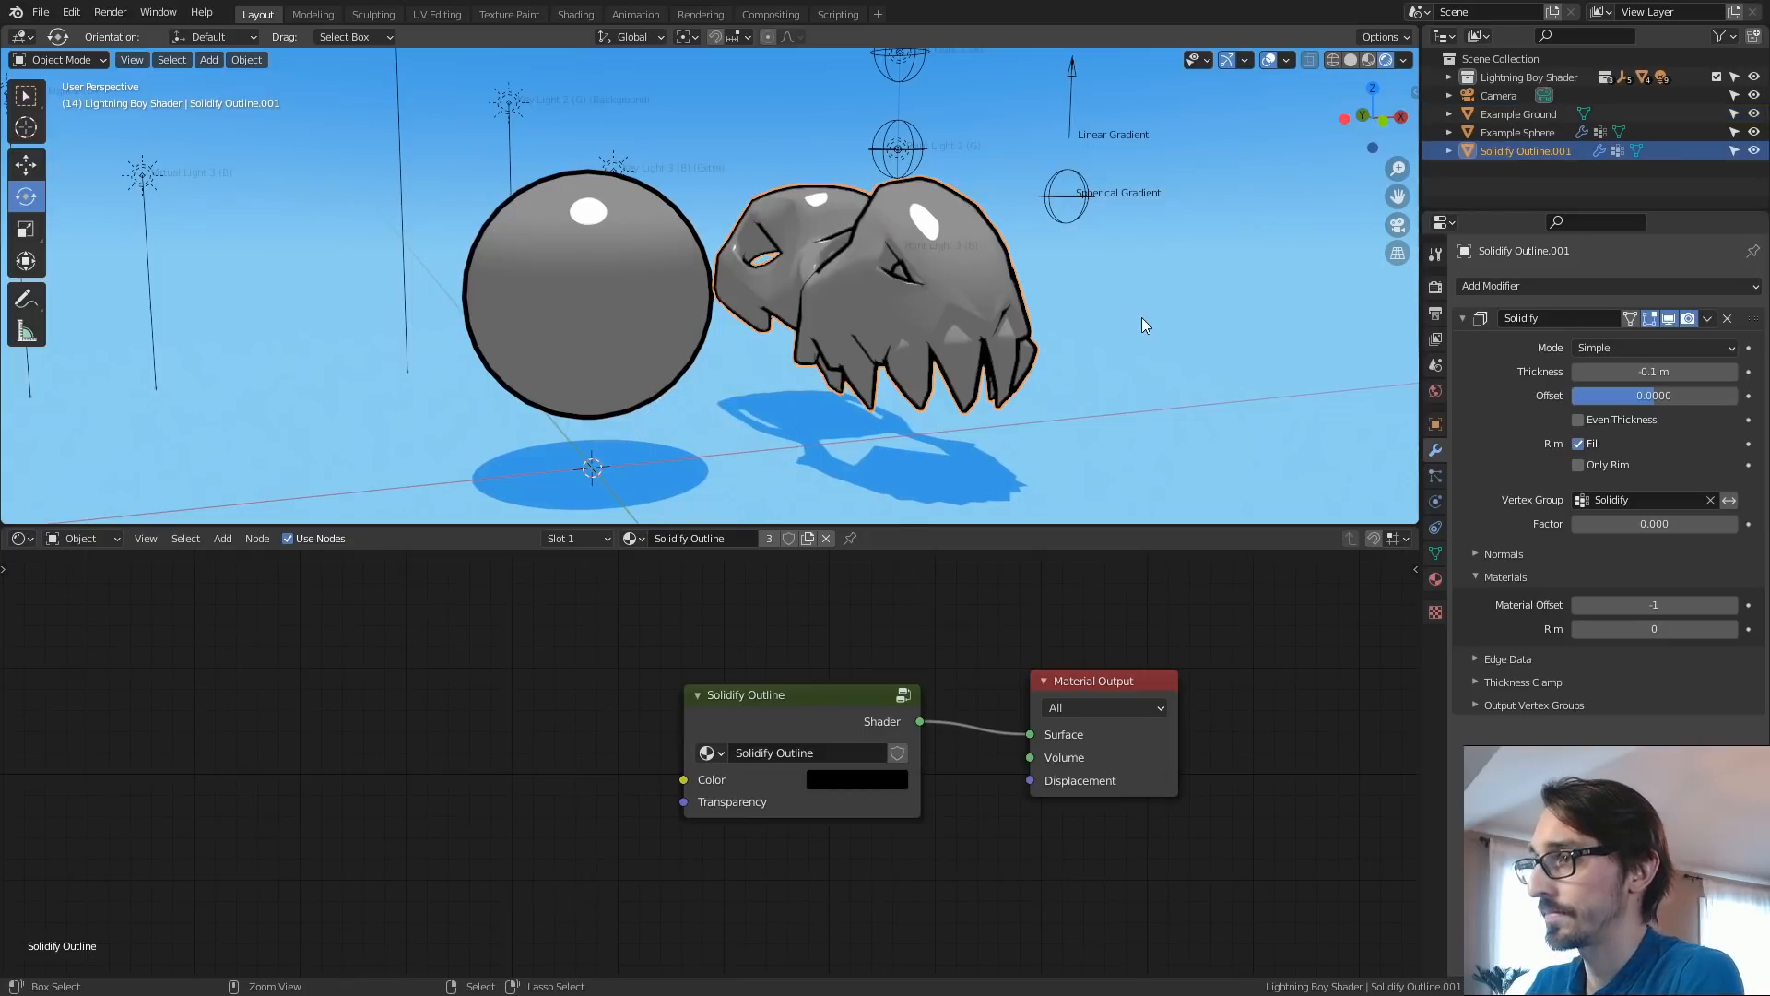
Enlarge the outliner, expand the Lightning Boy Shader collection and select LBS Library to view its whole node library.
drag(1634, 210, 1656, 350)
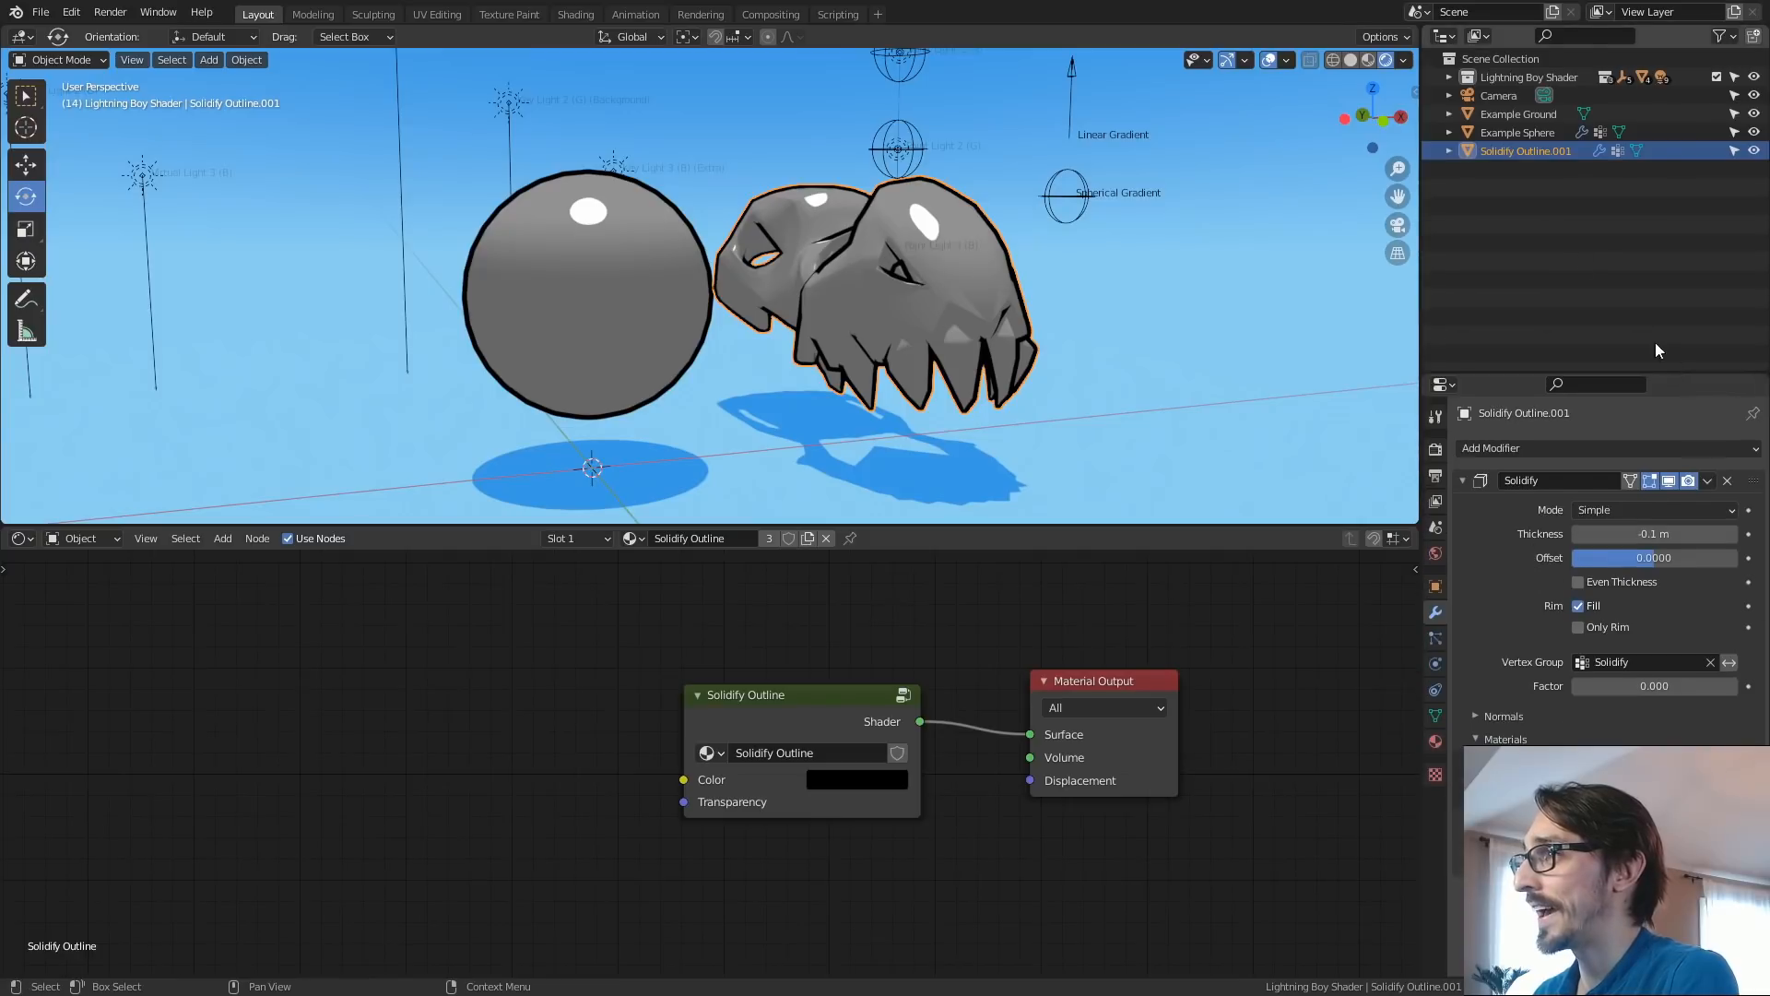
click(1449, 78)
click(1535, 149)
scroll(896, 707, down, 4)
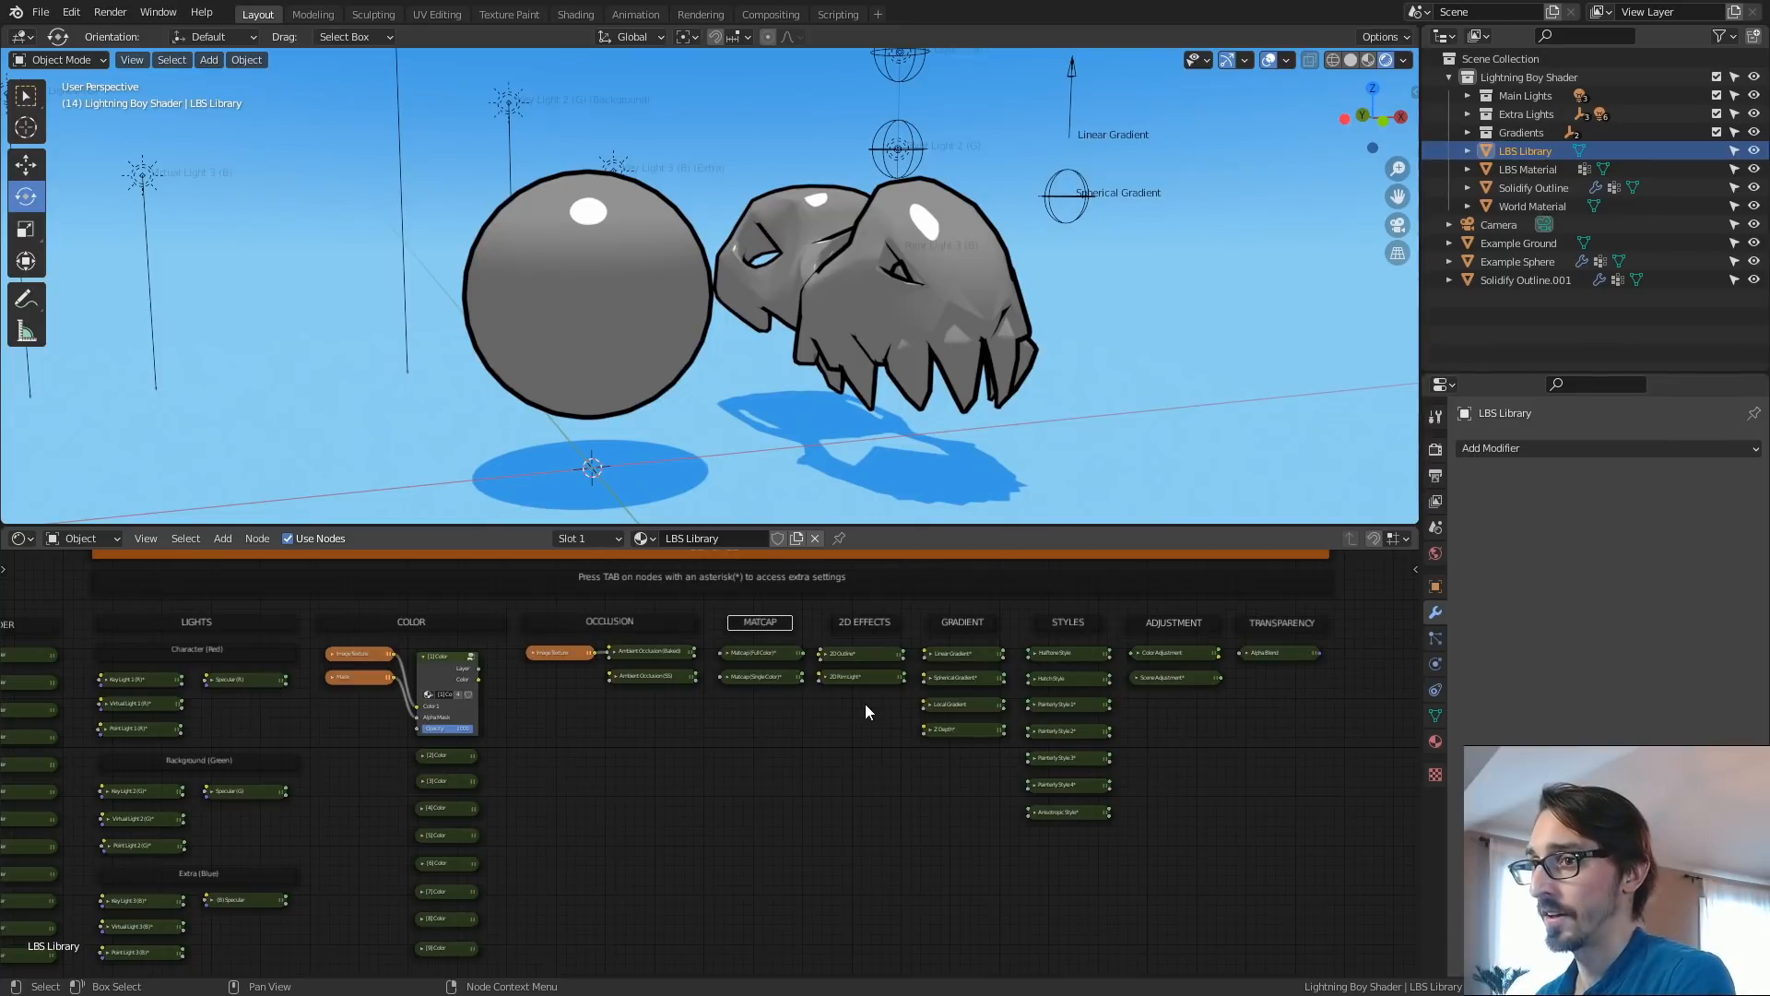
Examine the library's Features section, from the Occlusion and Matcap nodes through to Transparency, in a maximized node editor.
scroll(844, 706, down, 2)
middle_drag(808, 715, 849, 728)
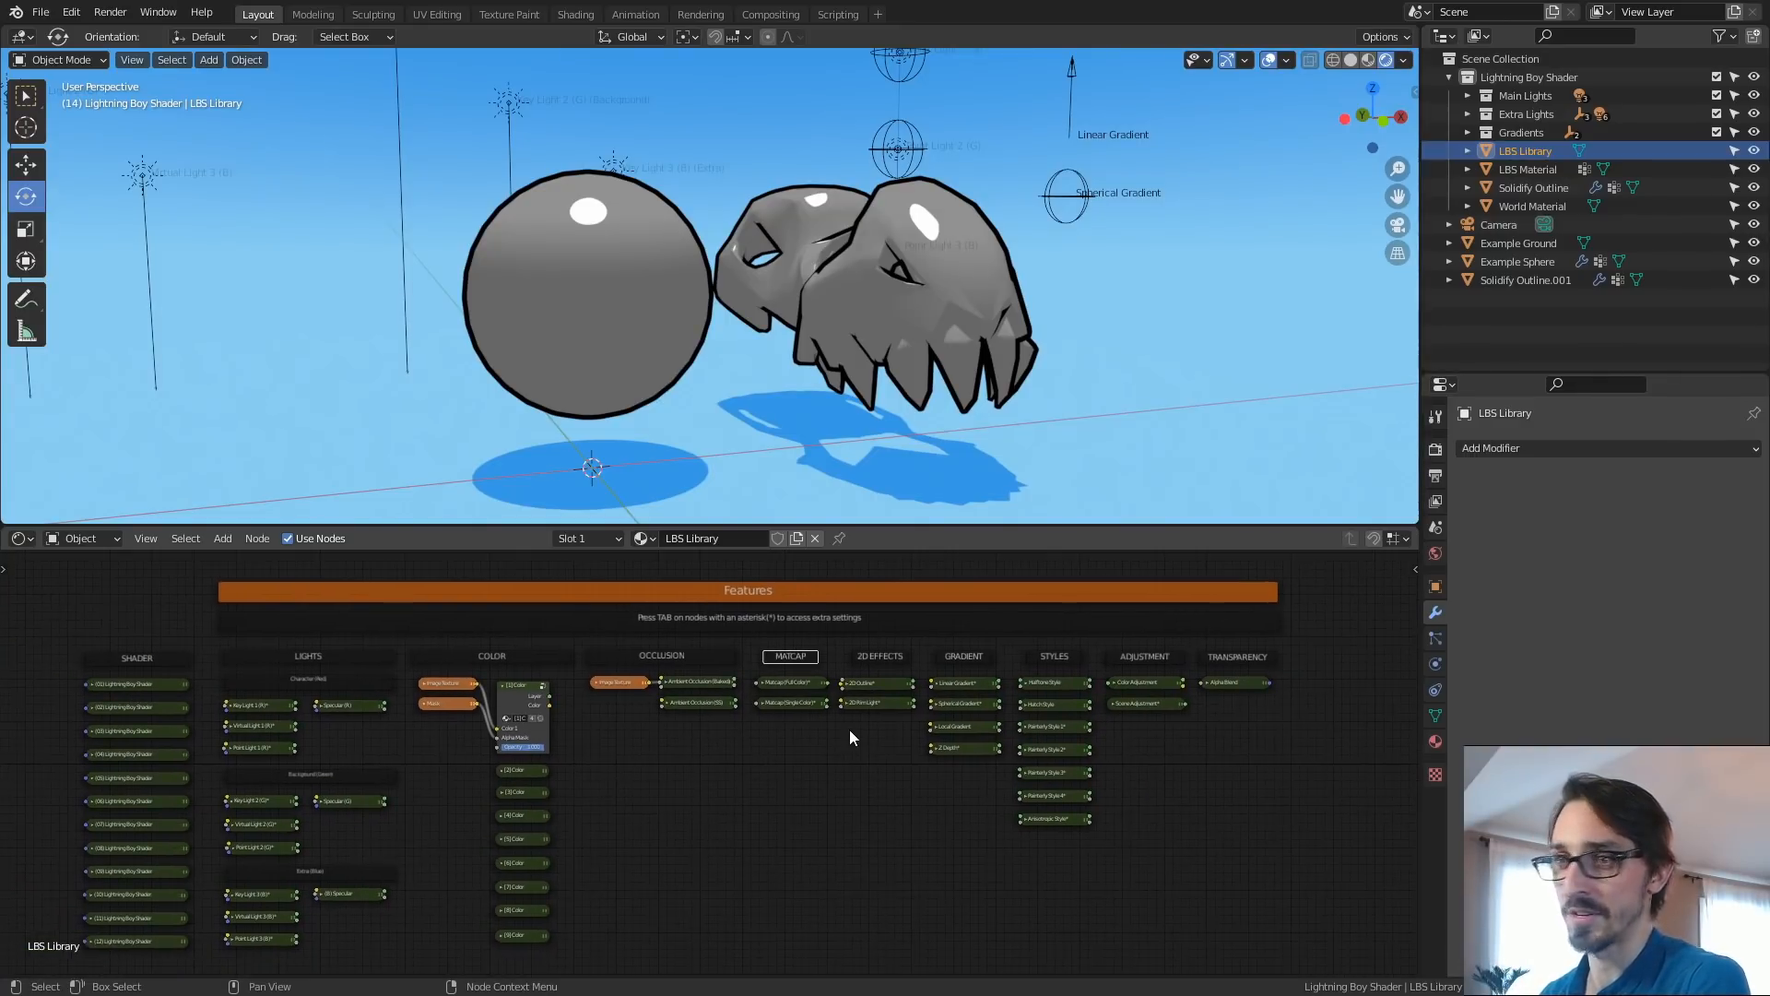
key(ctrl+space)
scroll(904, 596, up, 4)
middle_drag(1166, 541, 711, 584)
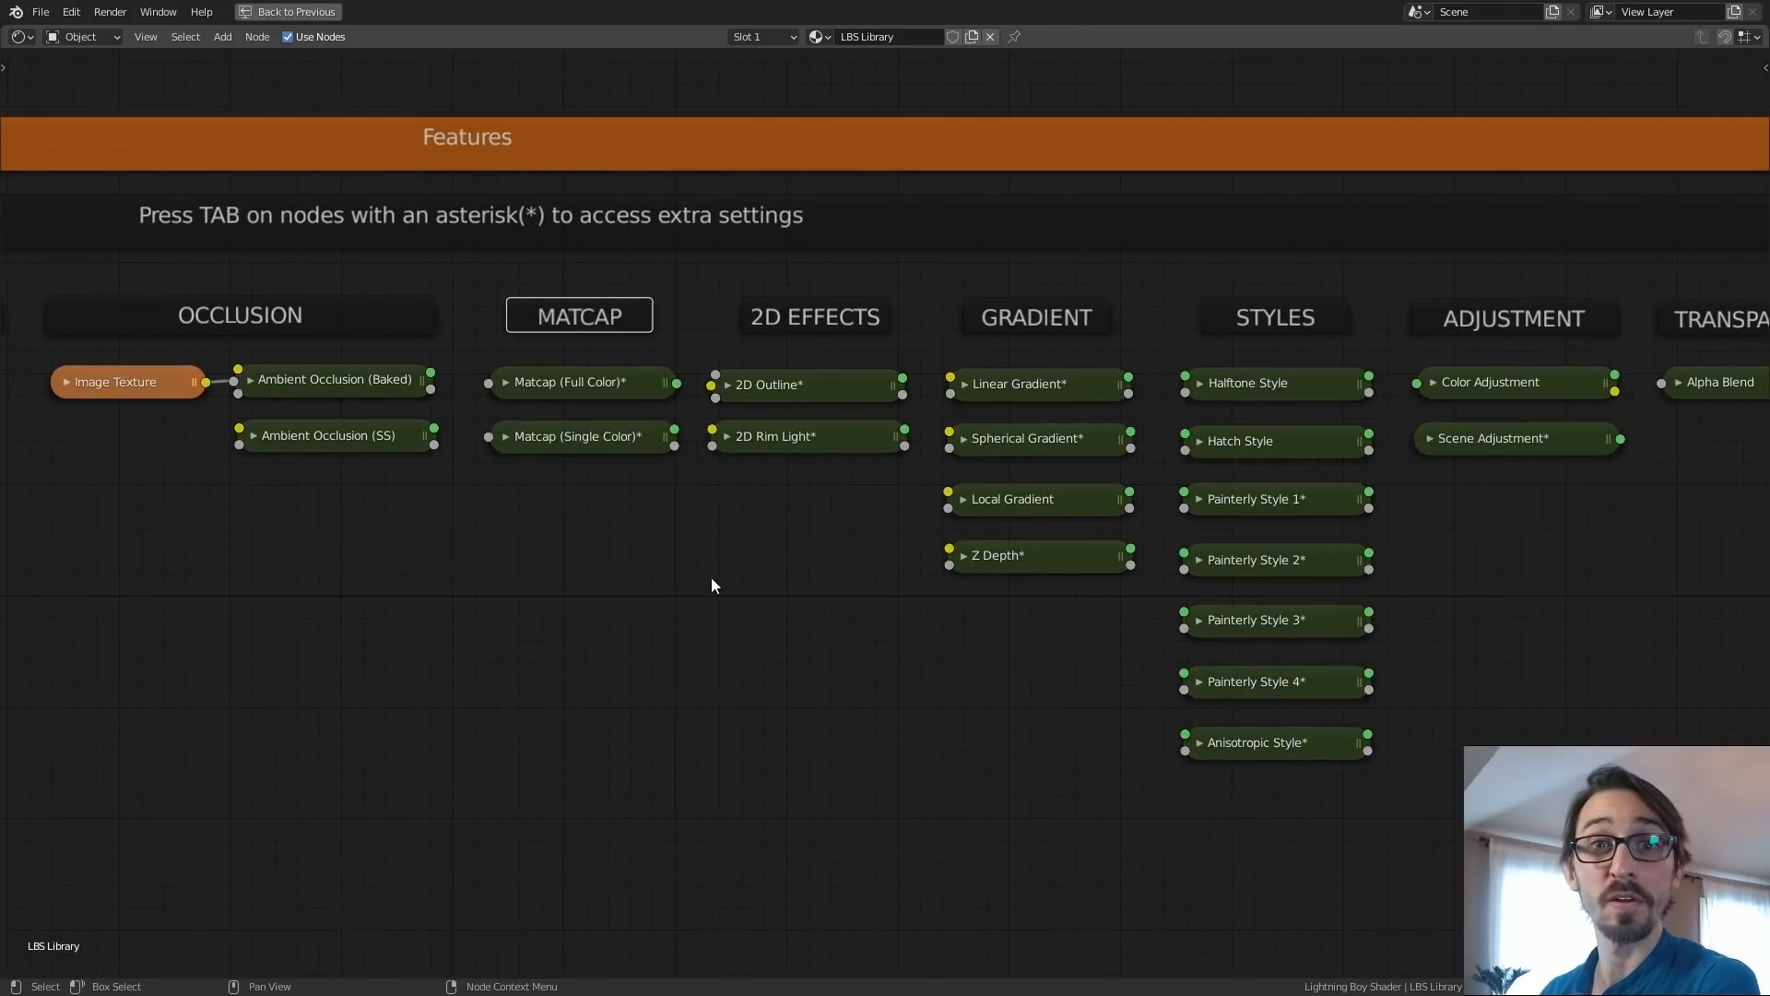
scroll(811, 572, down, 2)
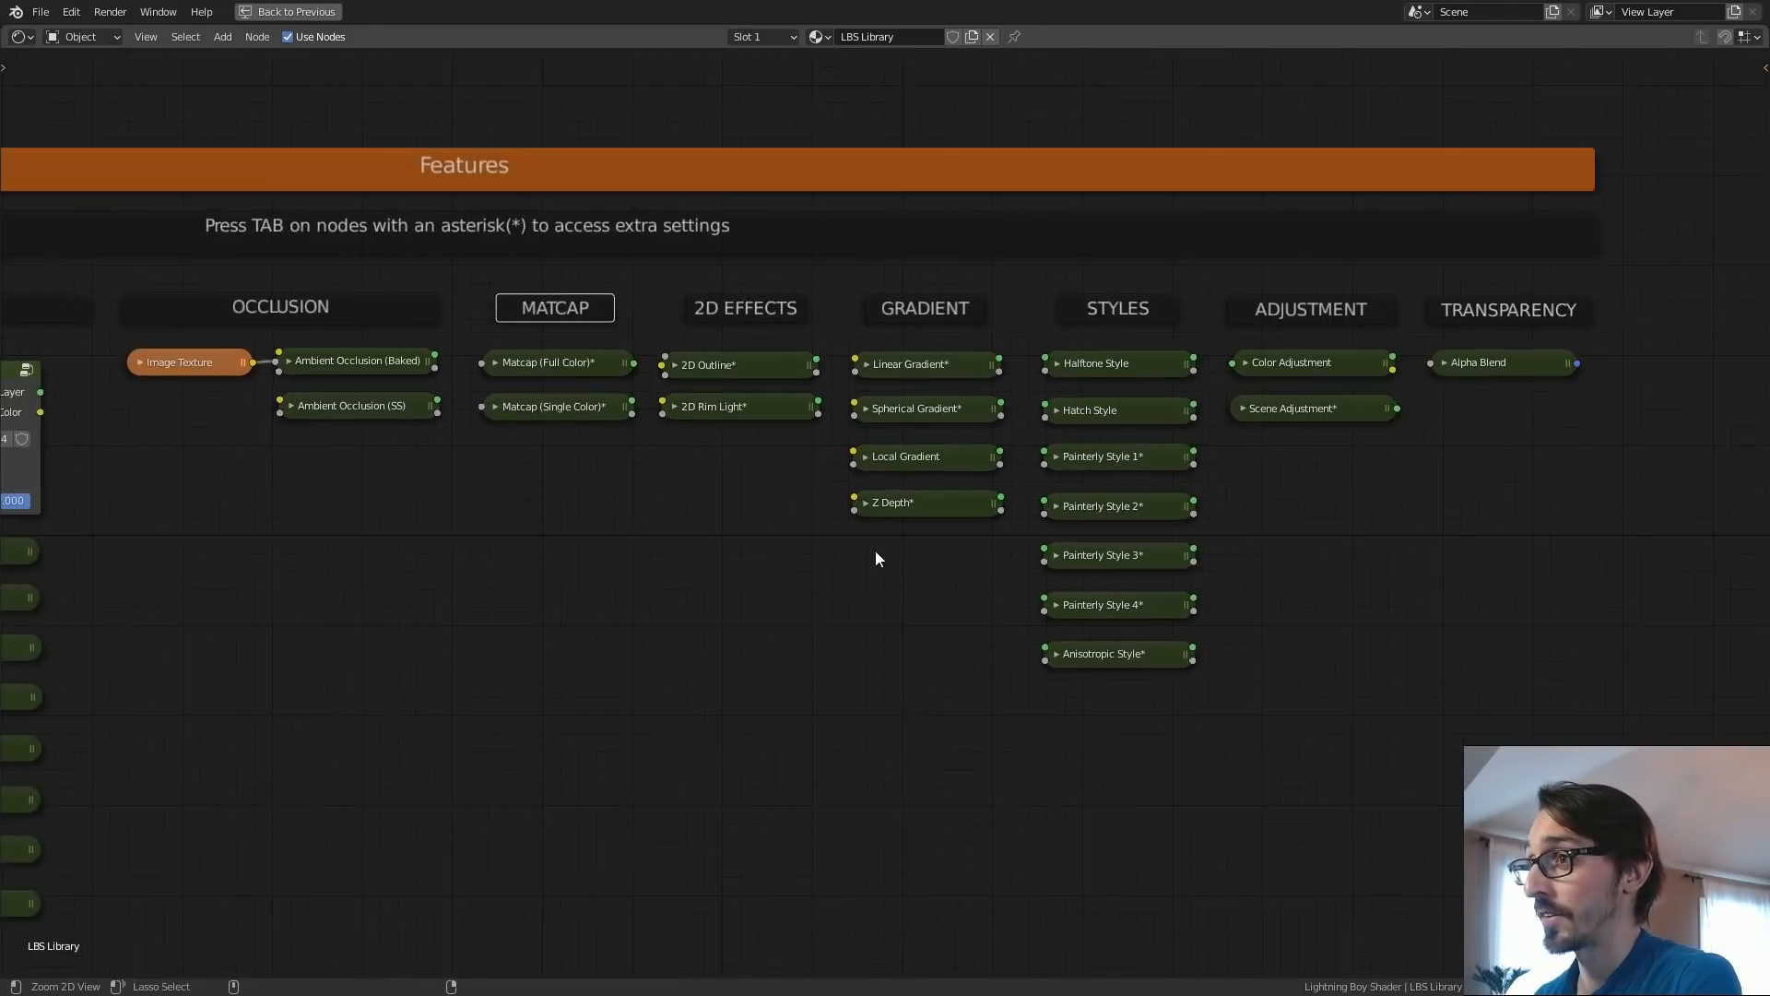
middle_drag(867, 546, 830, 542)
scroll(830, 553, up, 3)
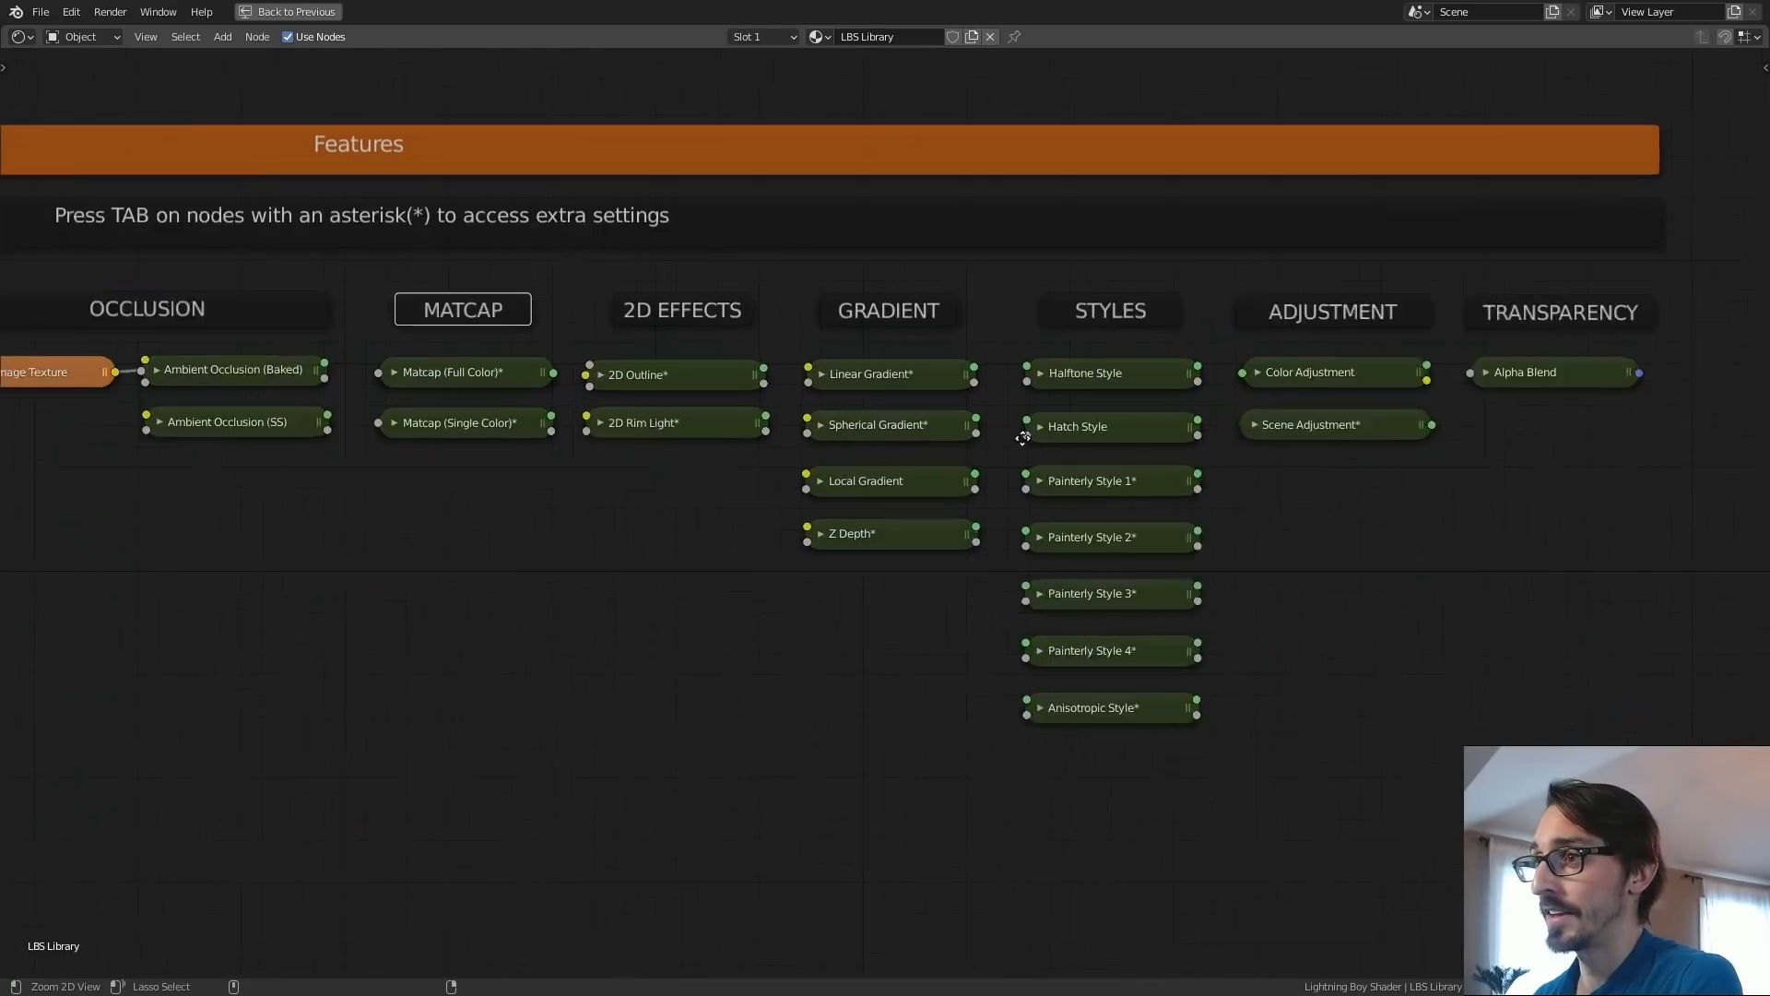
scroll(784, 544, up, 2)
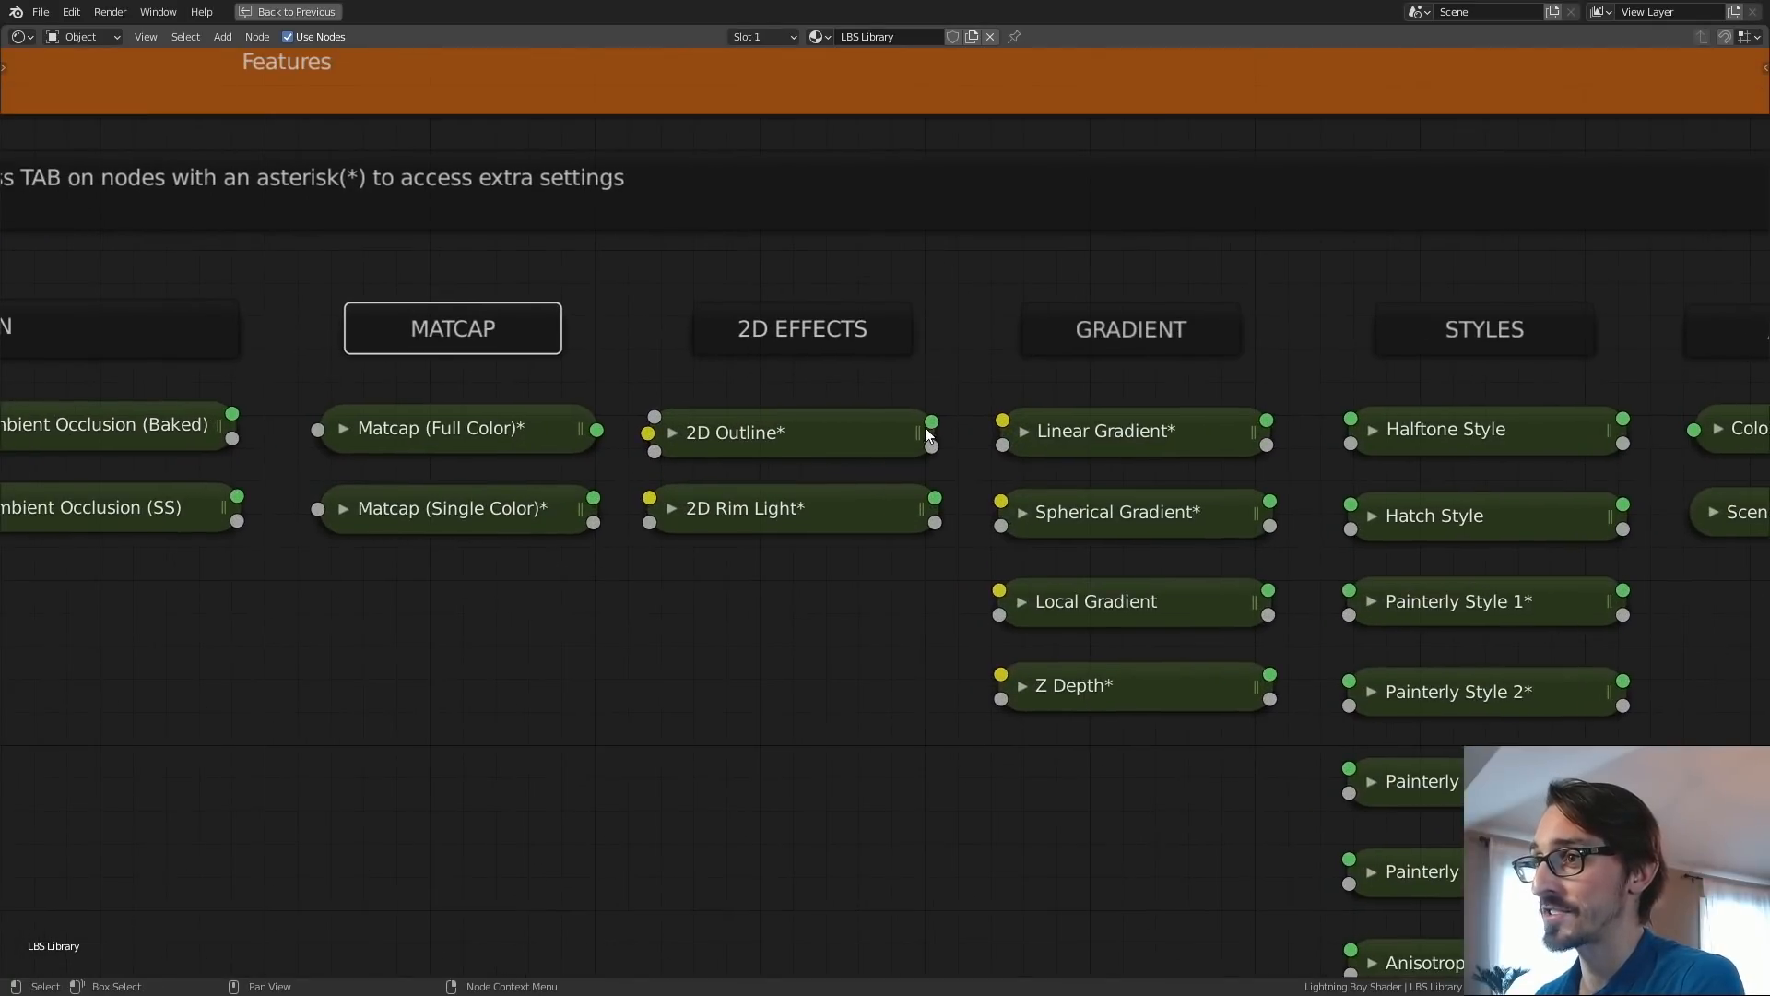
Expand the 2D Outline node to view its settings and collapse it again.
click(673, 434)
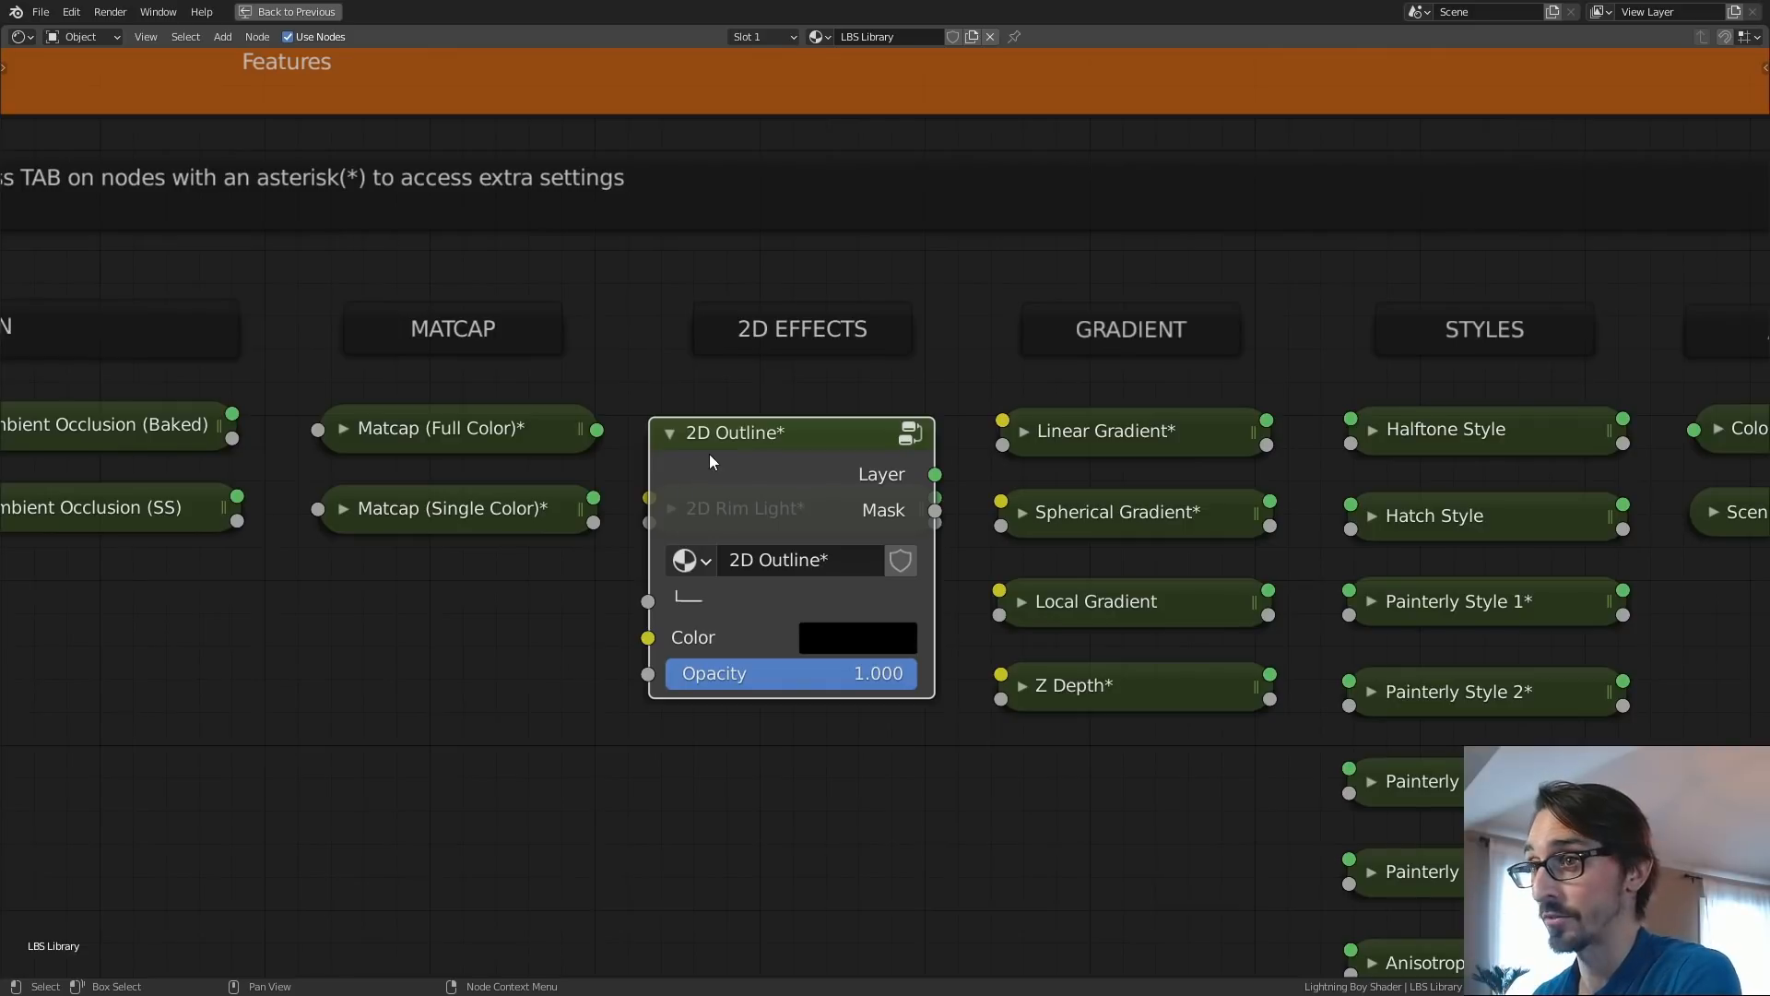
middle_drag(637, 472, 638, 447)
click(673, 411)
middle_drag(757, 564, 709, 592)
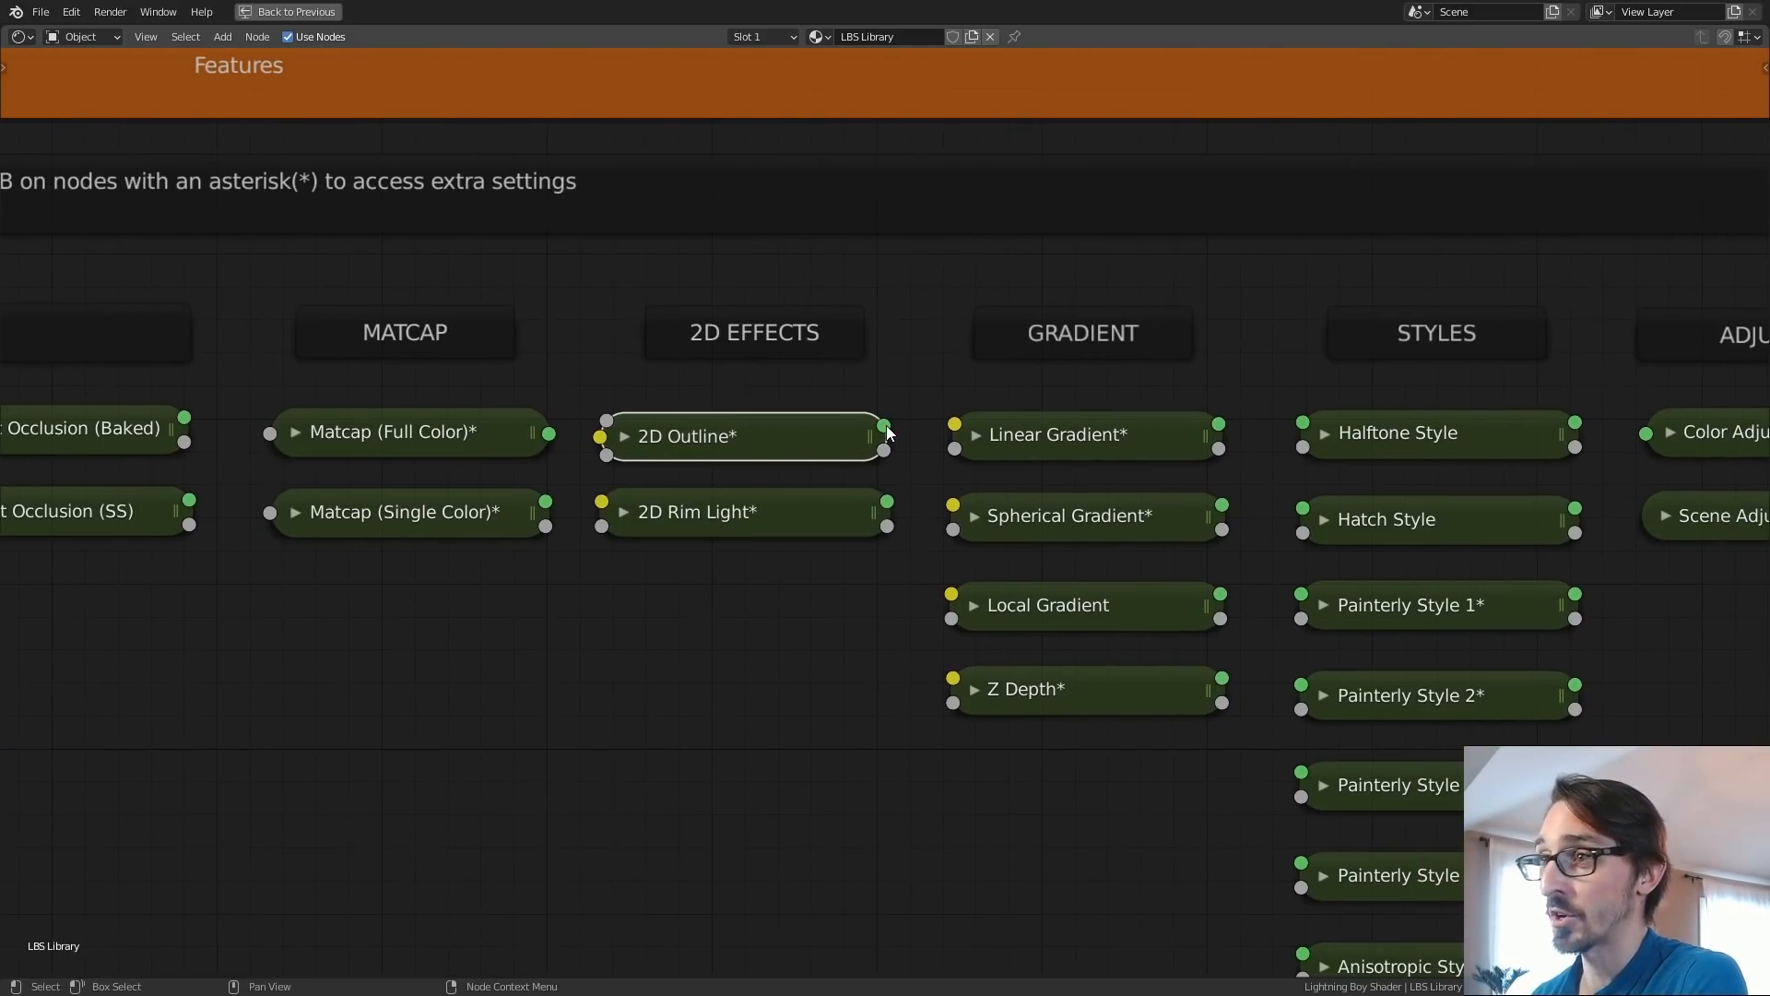
ctrl+middle_drag(799, 593, 626, 692)
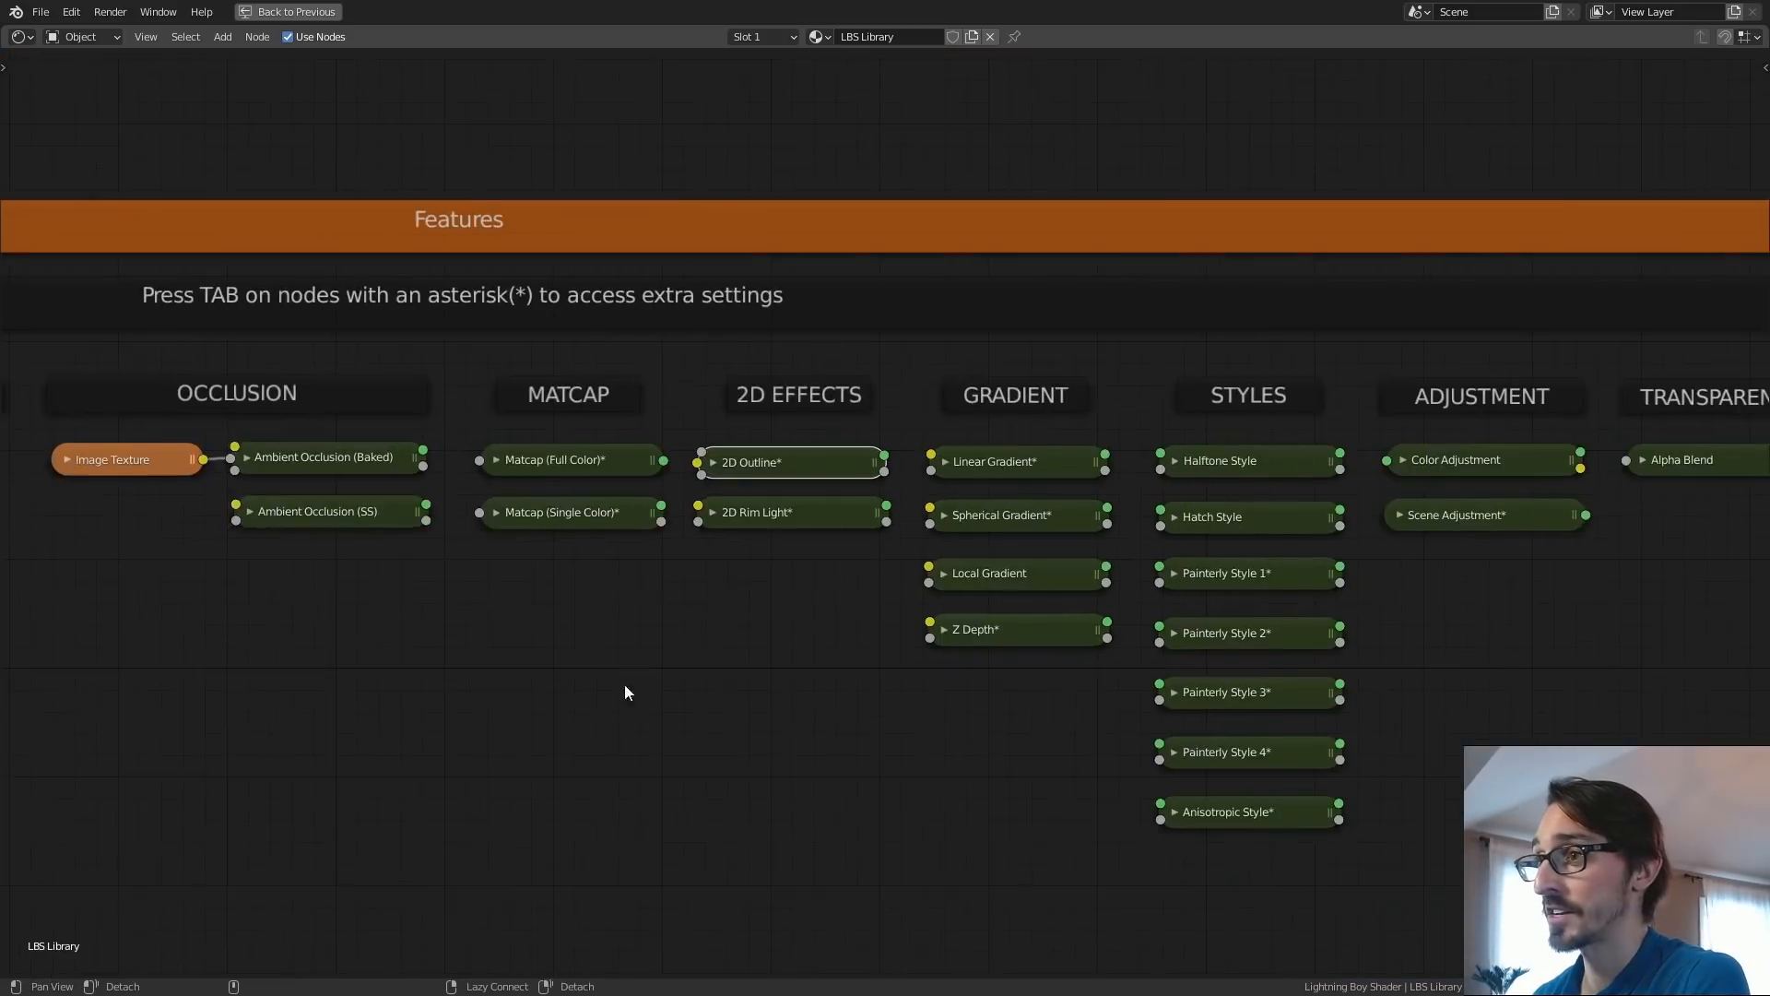
Add a Principled BSDF node to the empty space below the Occlusion and Matcap nodes.
alt+drag(625, 692, 749, 543)
click(669, 516)
key(shift+a)
click(646, 504)
text(princ)
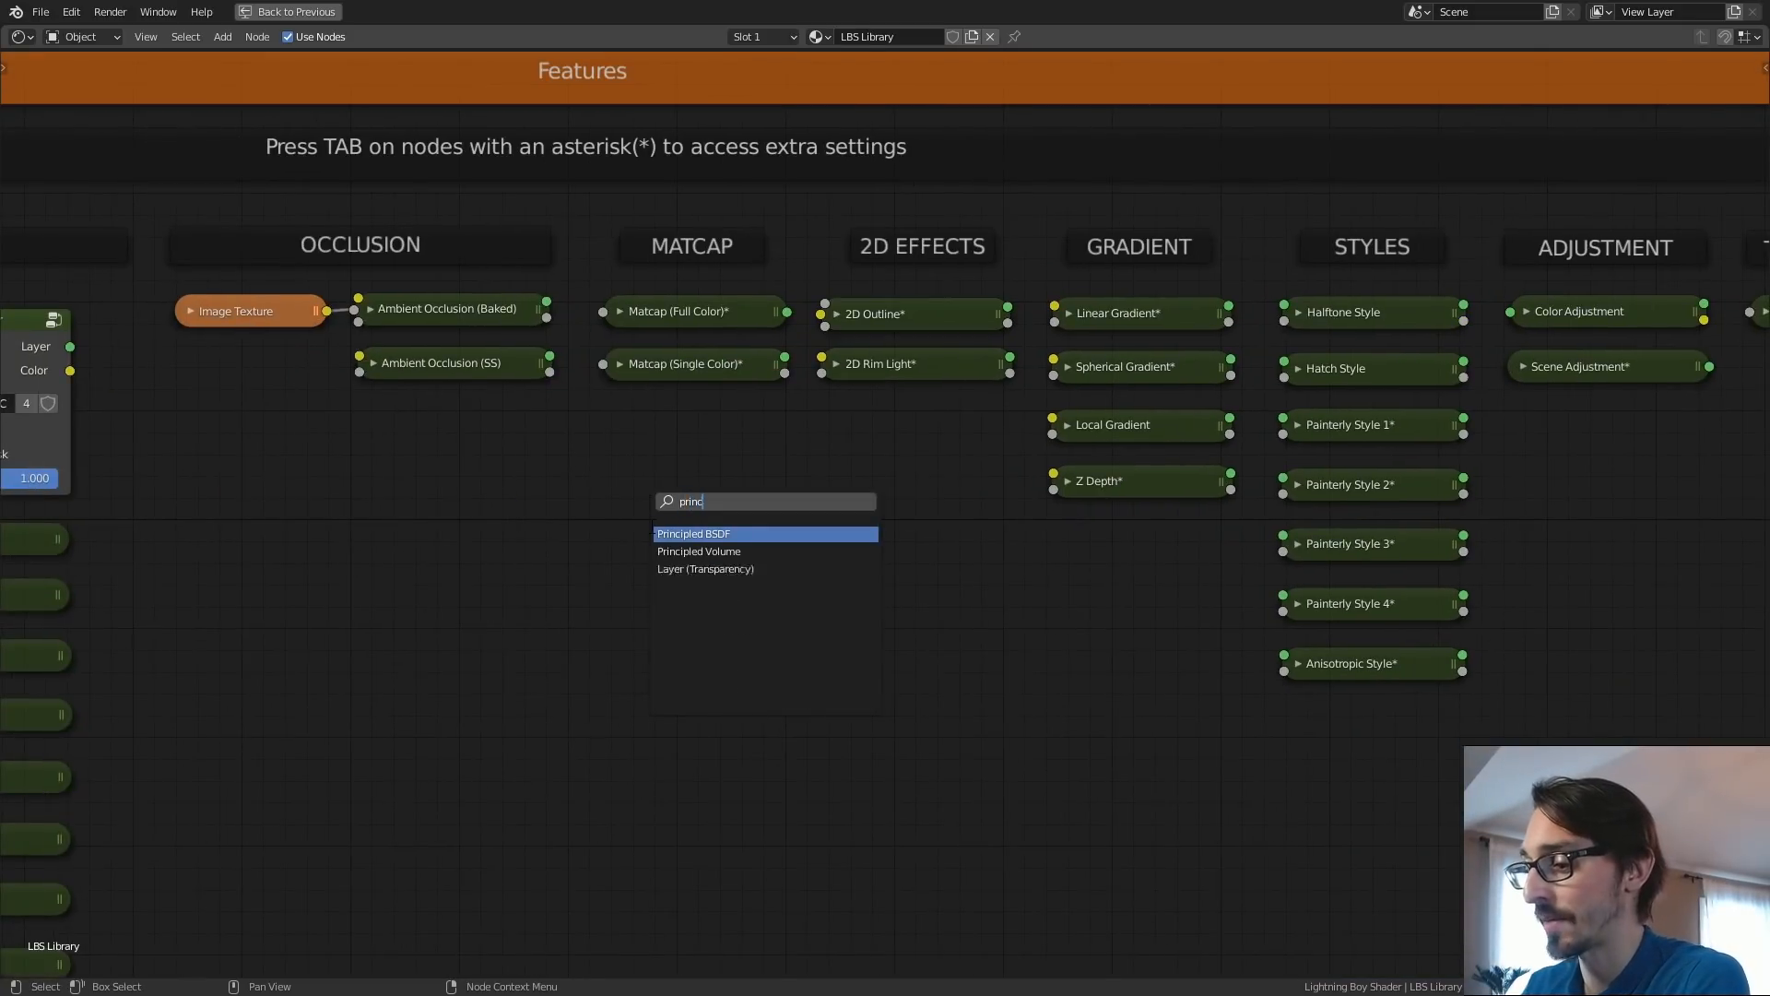
text(i)
key(Return)
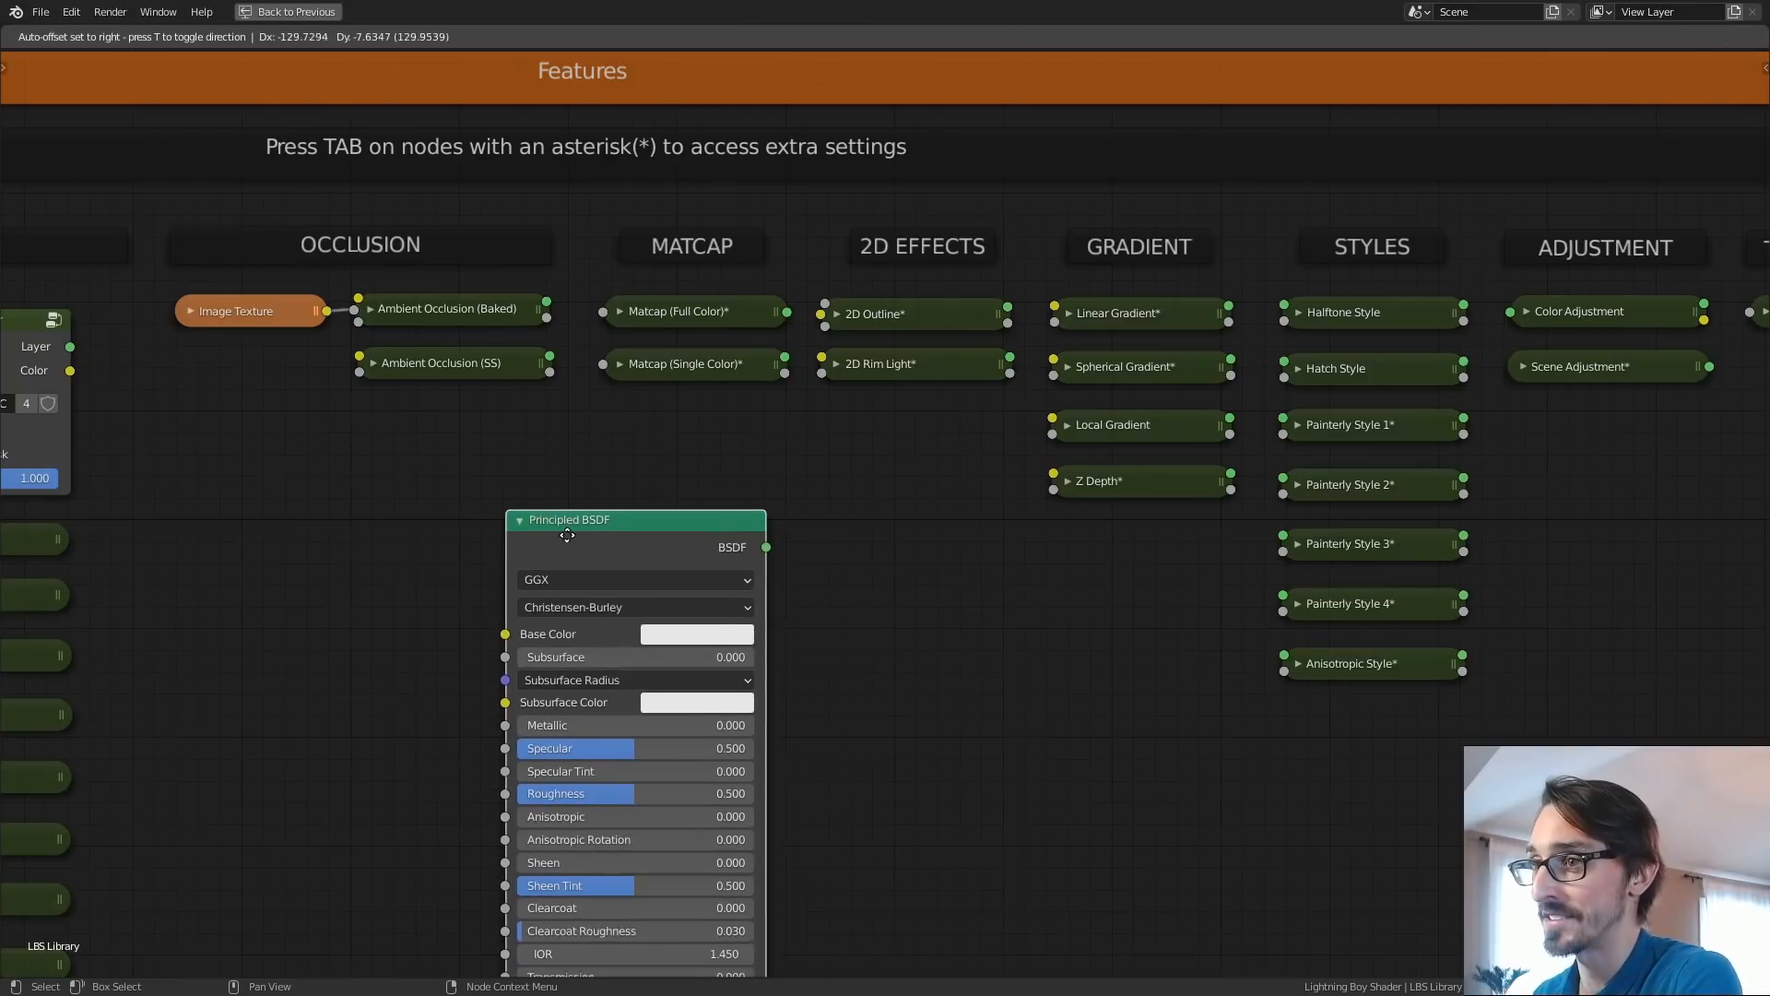
click(701, 505)
drag(699, 502, 742, 516)
scroll(742, 516, down, 2)
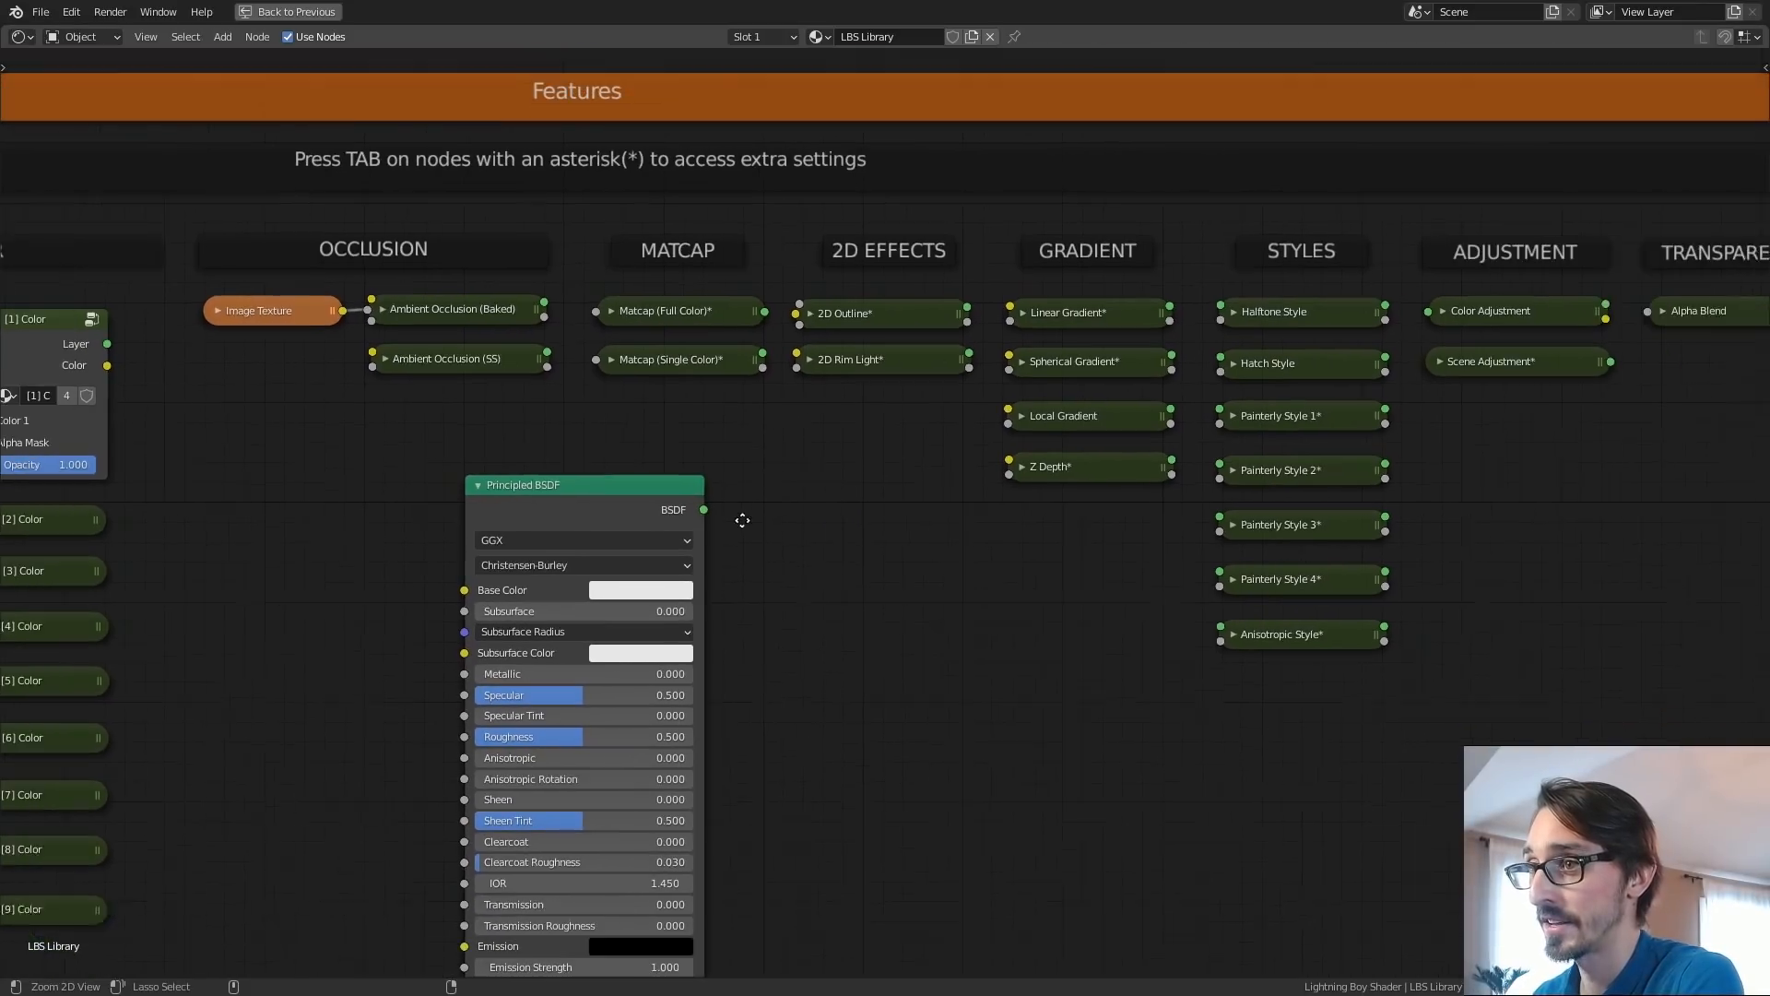
middle_drag(691, 487, 640, 488)
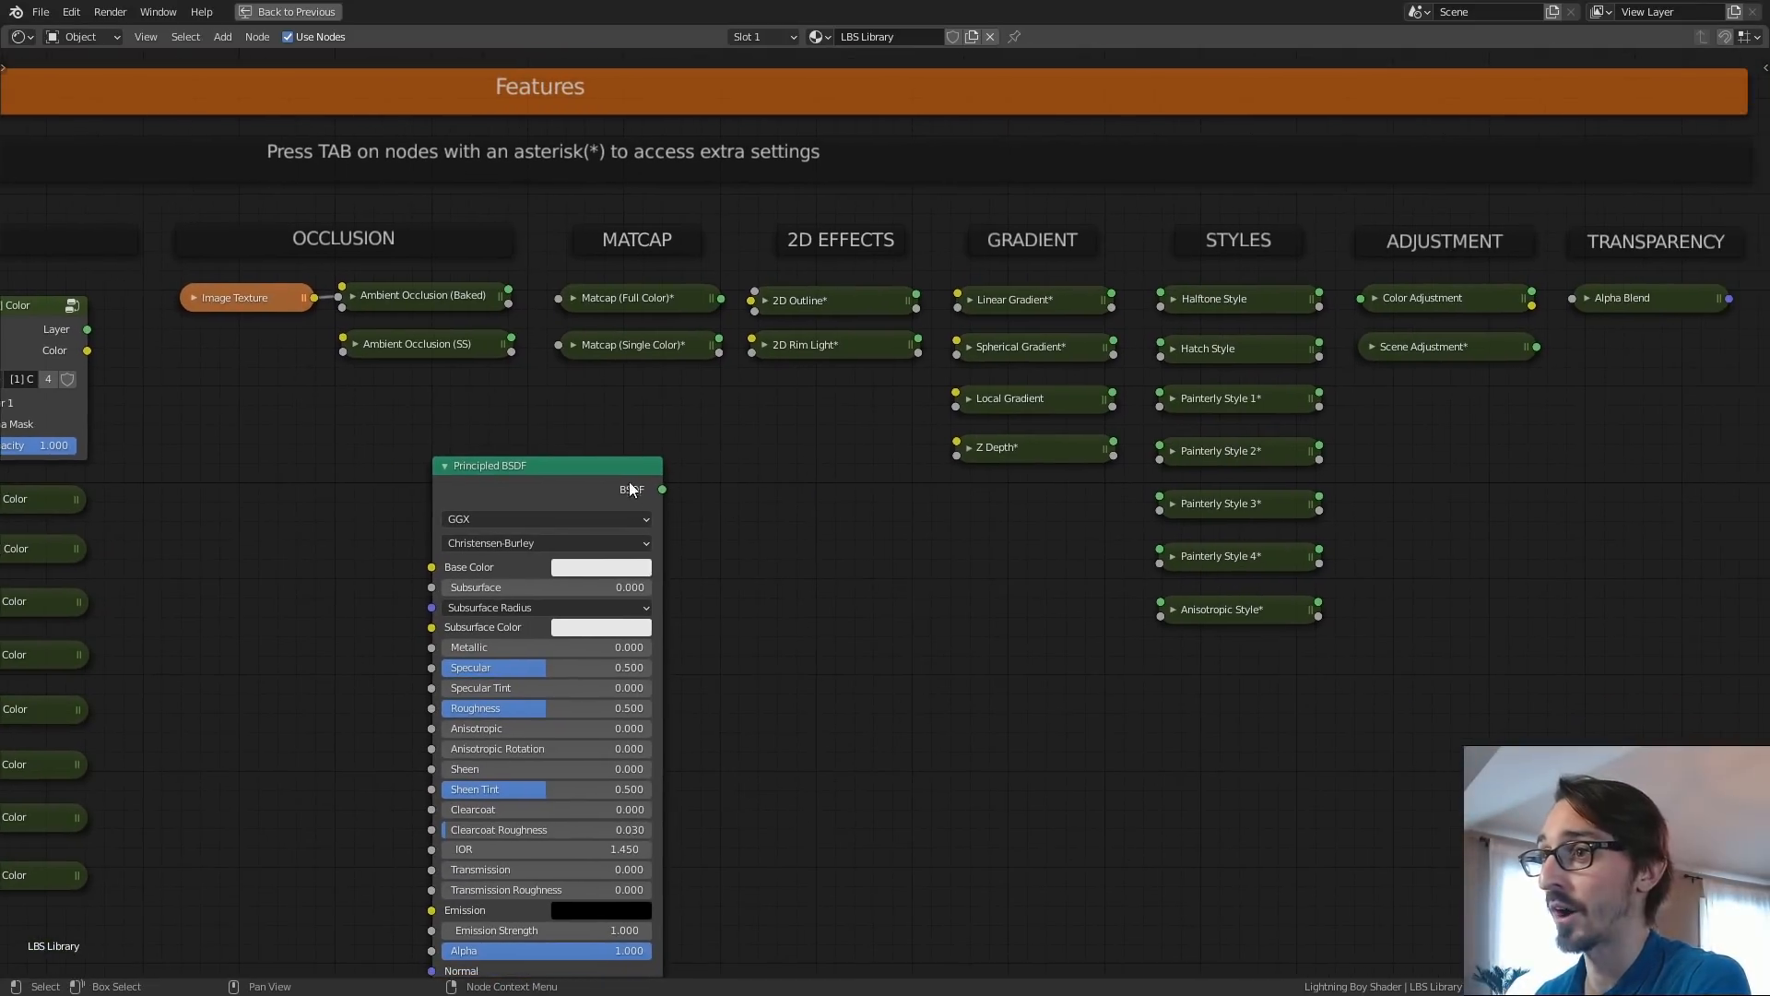
Delete the Principled BSDF node from the library.
drag(652, 484, 646, 439)
key(x)
middle_drag(762, 461, 800, 508)
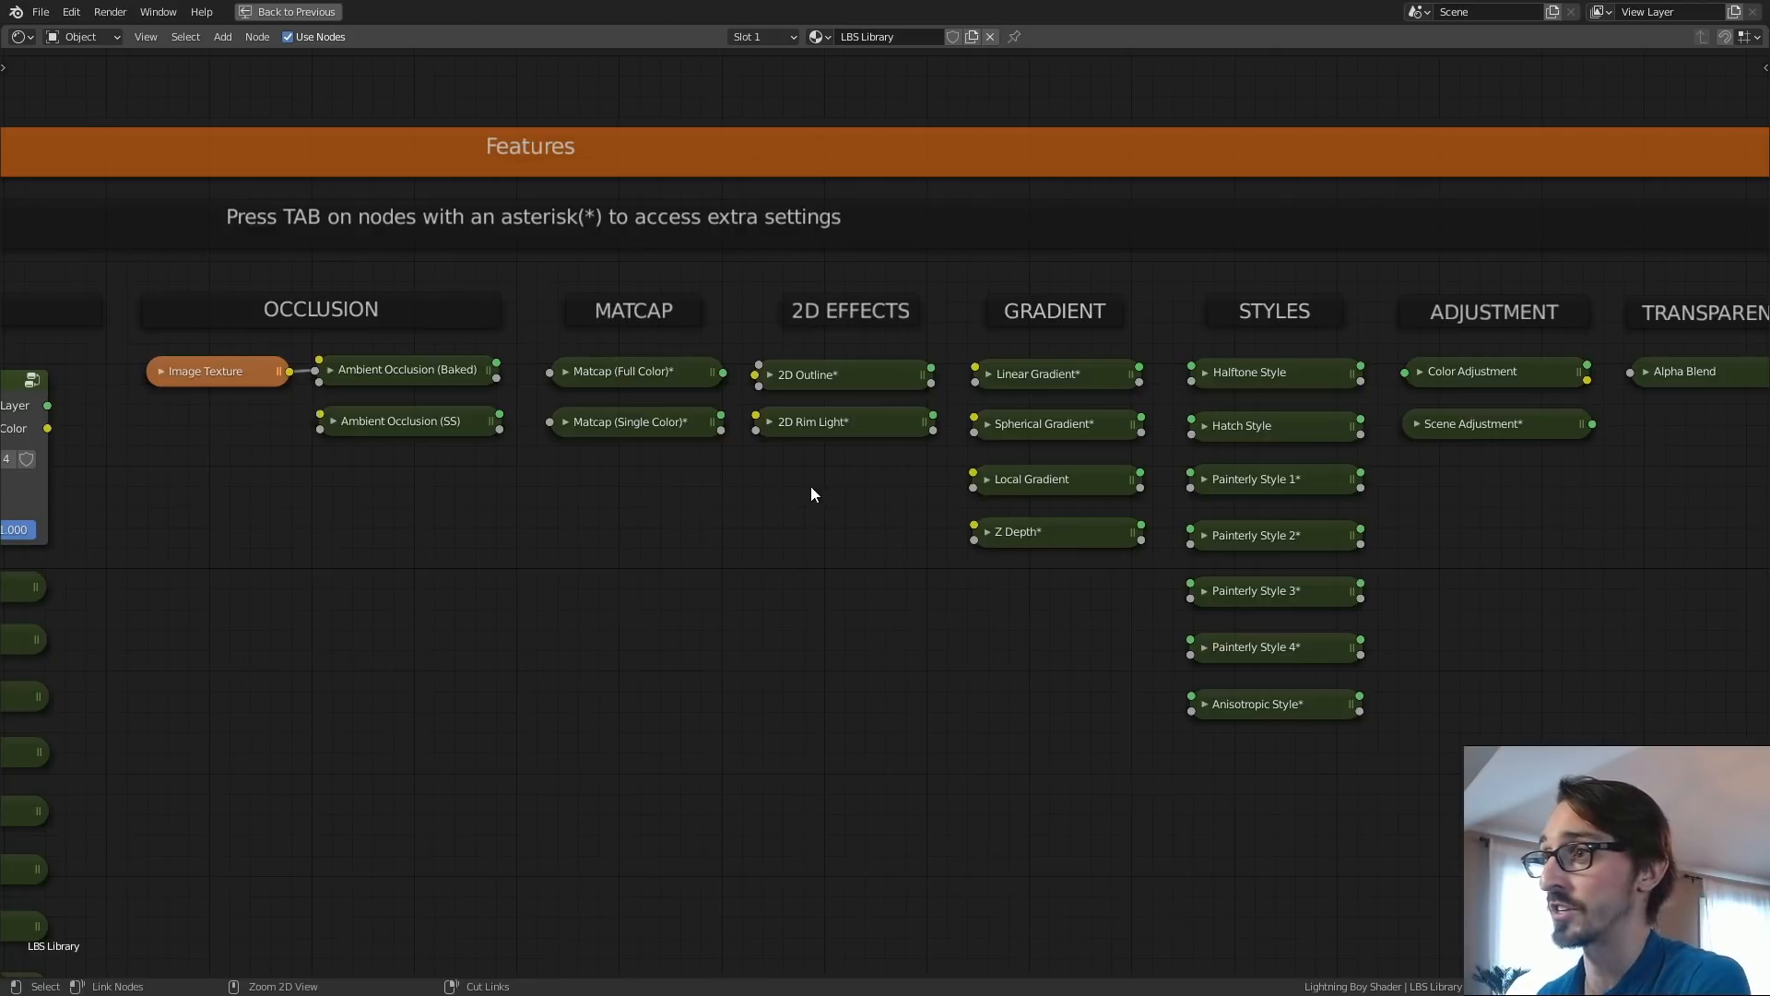
Select the Example Sphere and view its LBS Material nodes in a maximized node editor.
key(ctrl+space)
click(611, 313)
key(ctrl+space)
scroll(747, 662, up, 2)
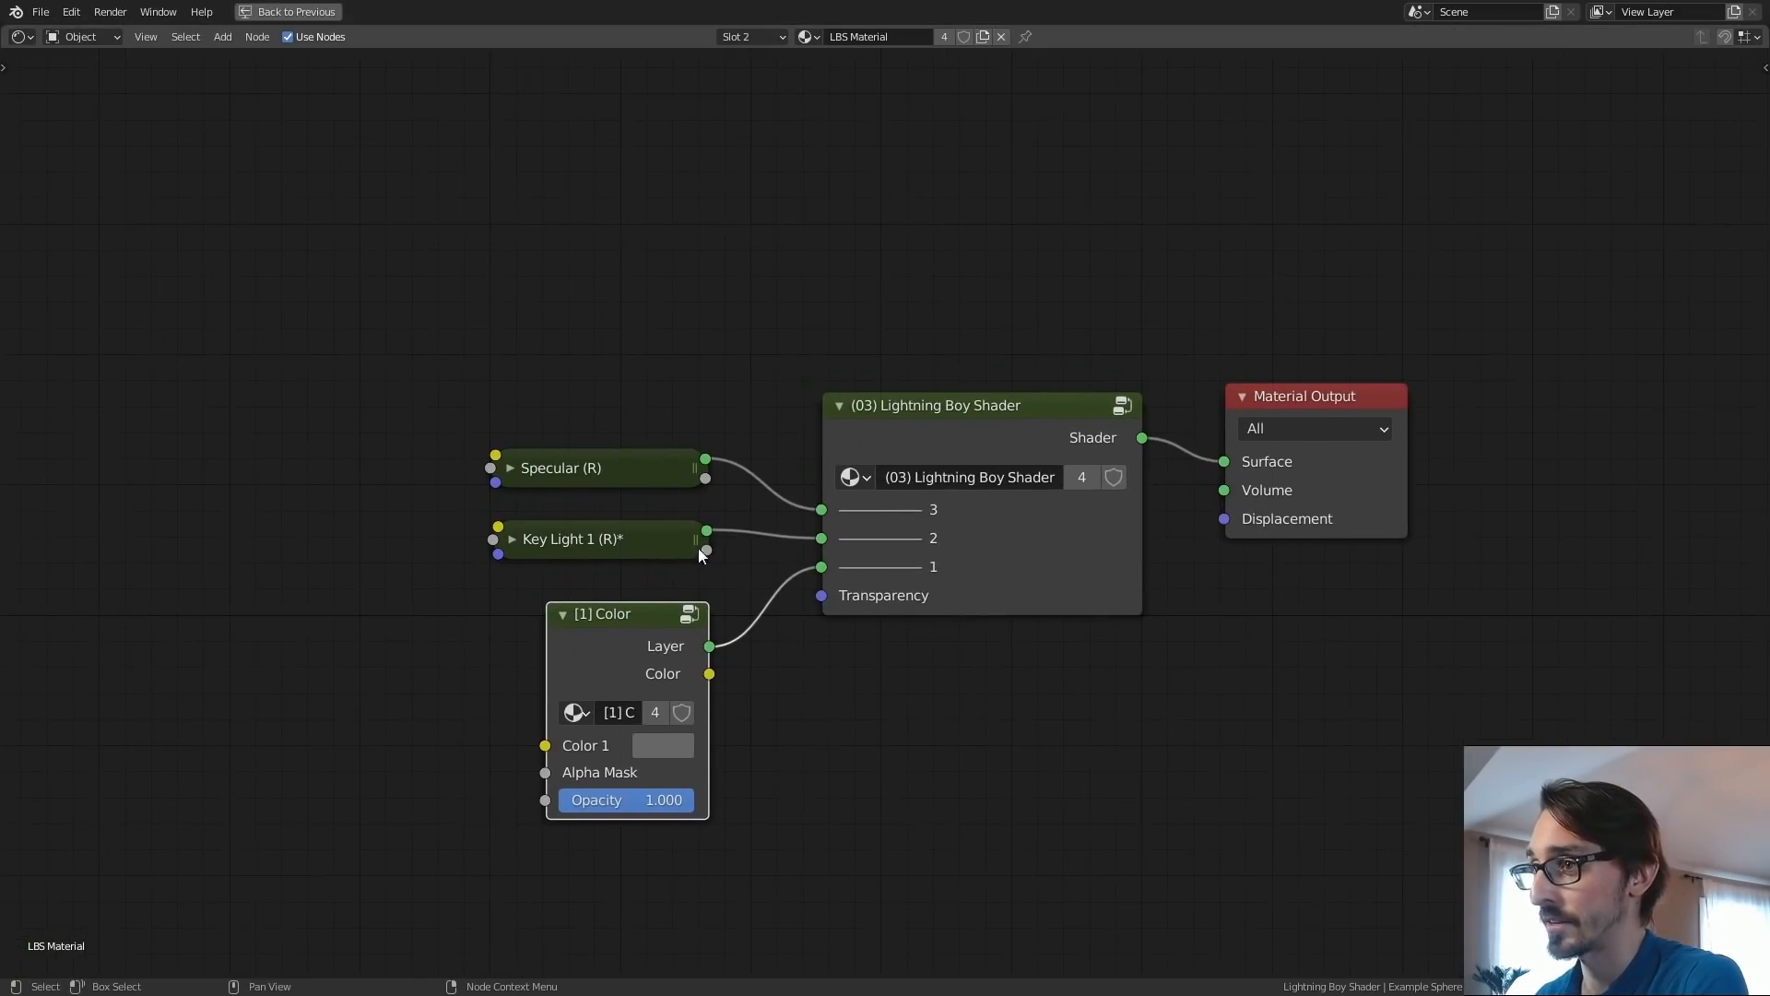
ctrl+middle_drag(927, 519, 911, 601)
key(ctrl+space)
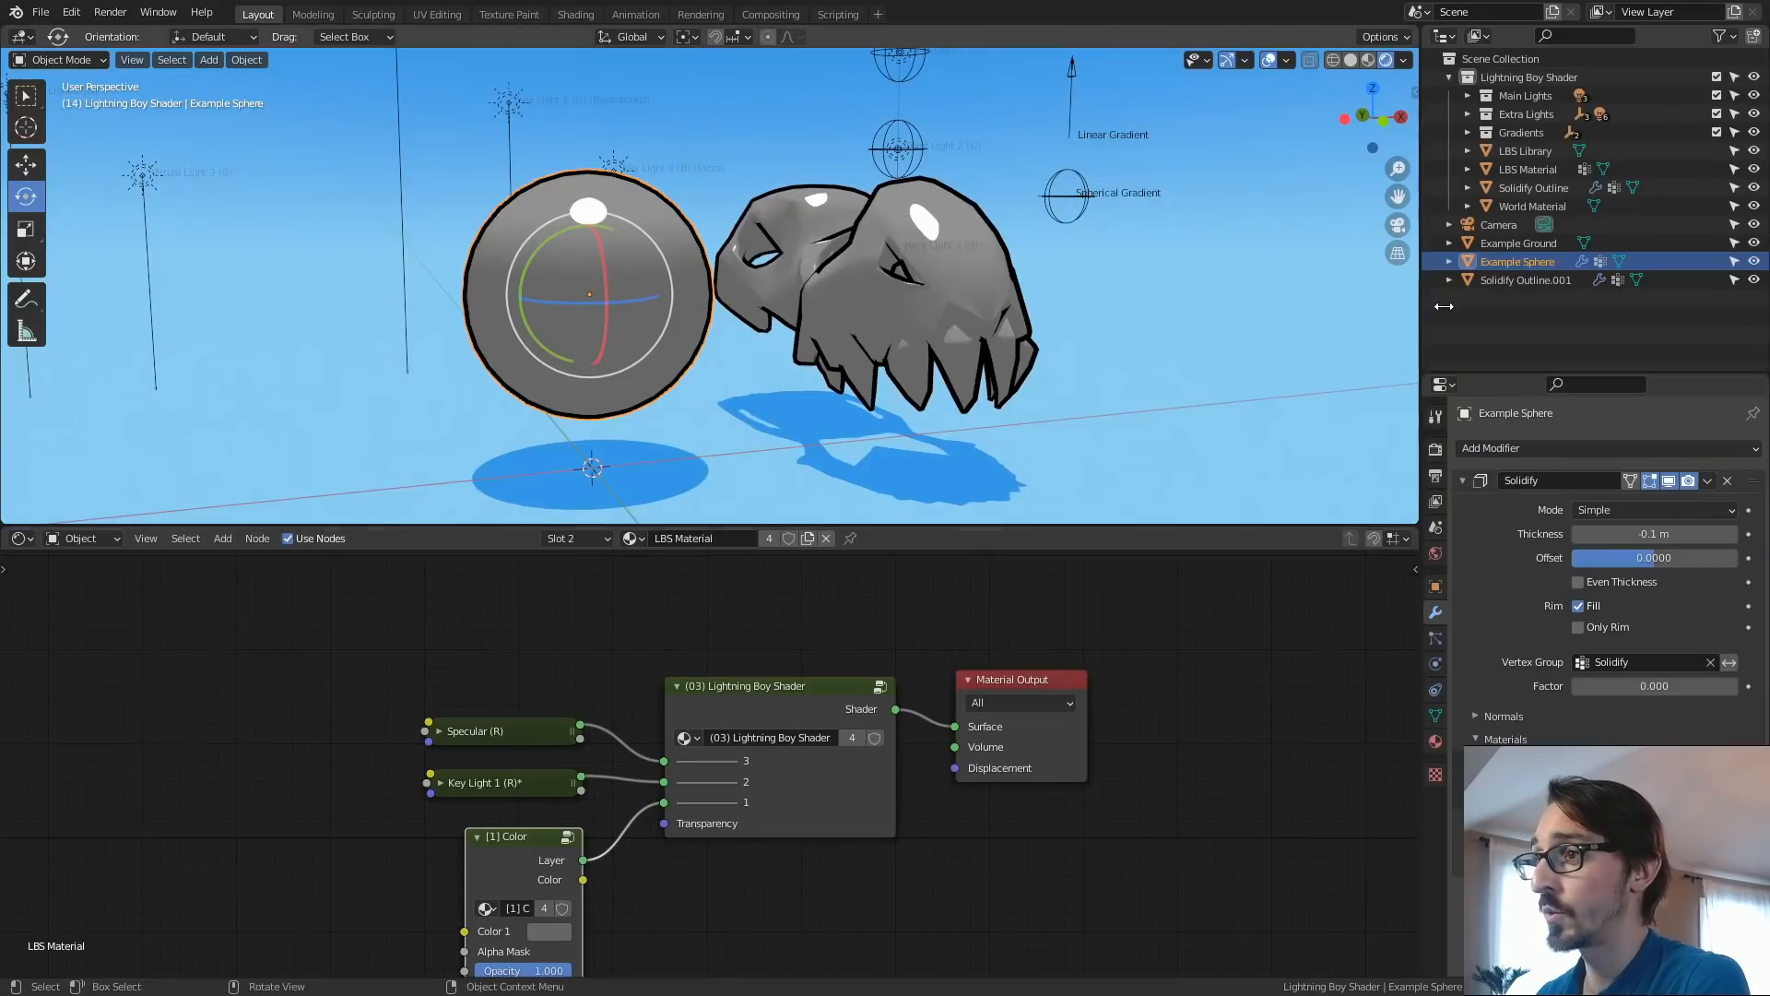
Select LBS Library and look over its whole range of feature nodes in a maximized node editor.
click(1525, 151)
key(ctrl+space)
scroll(676, 707, down, 4)
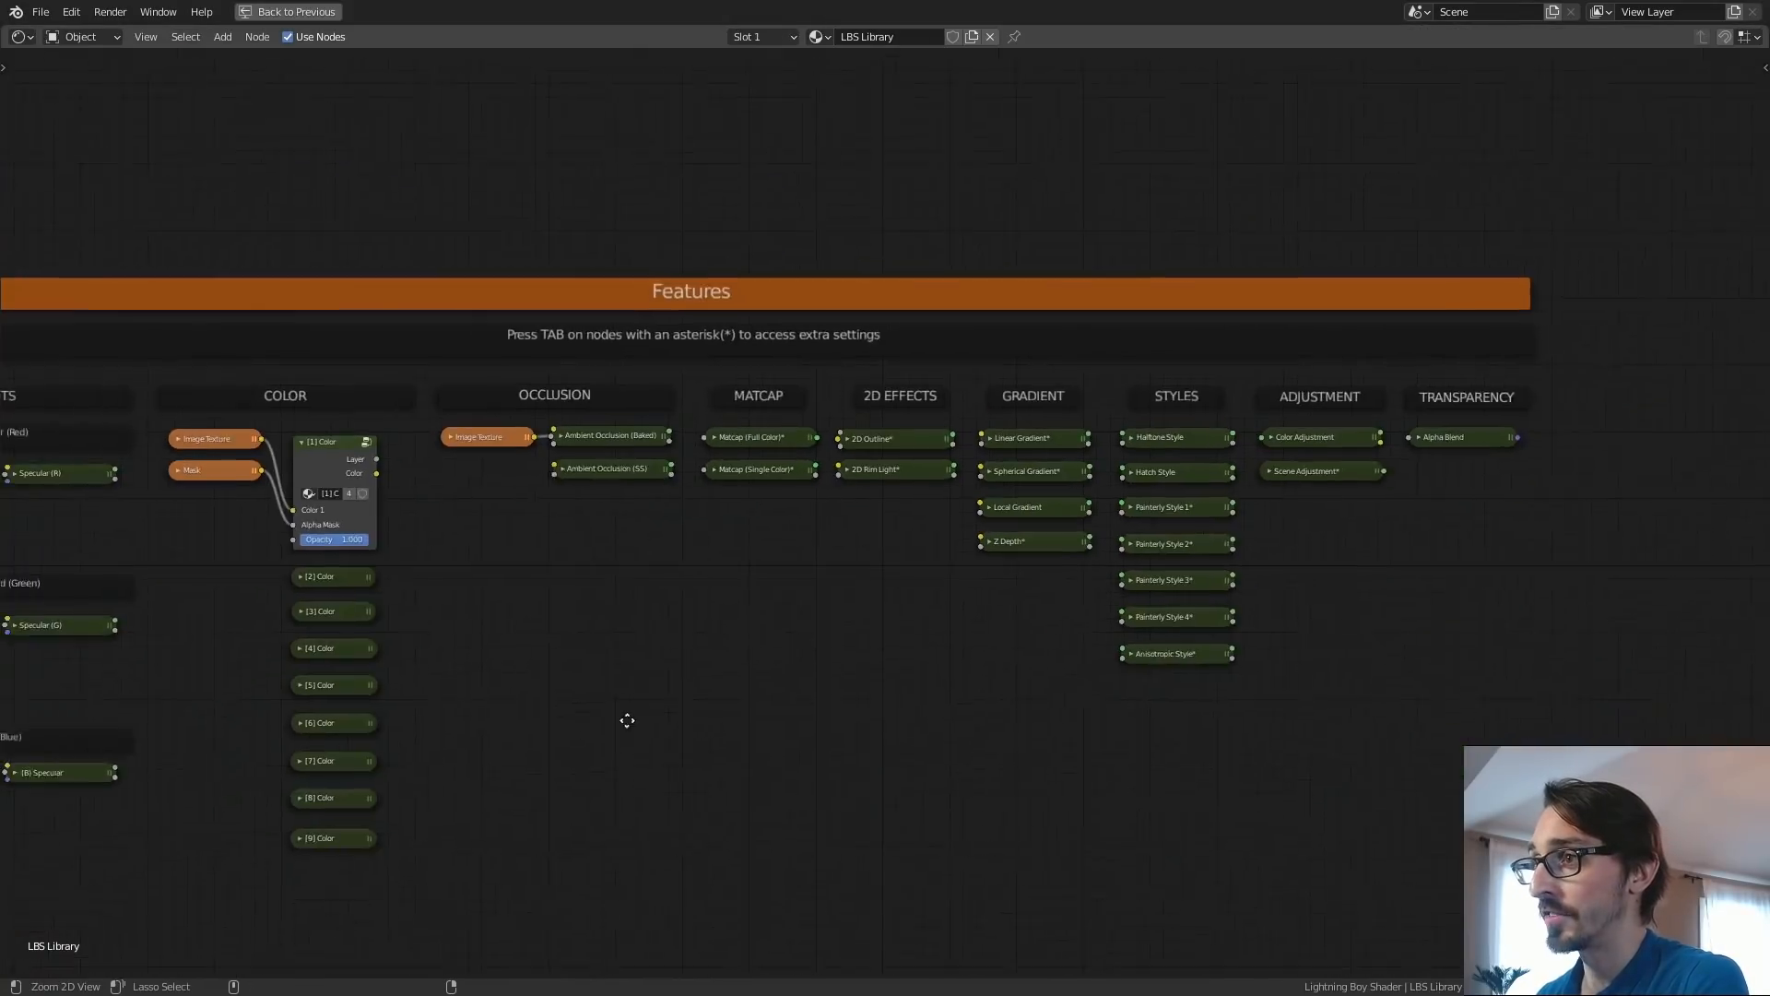
scroll(996, 507, up, 2)
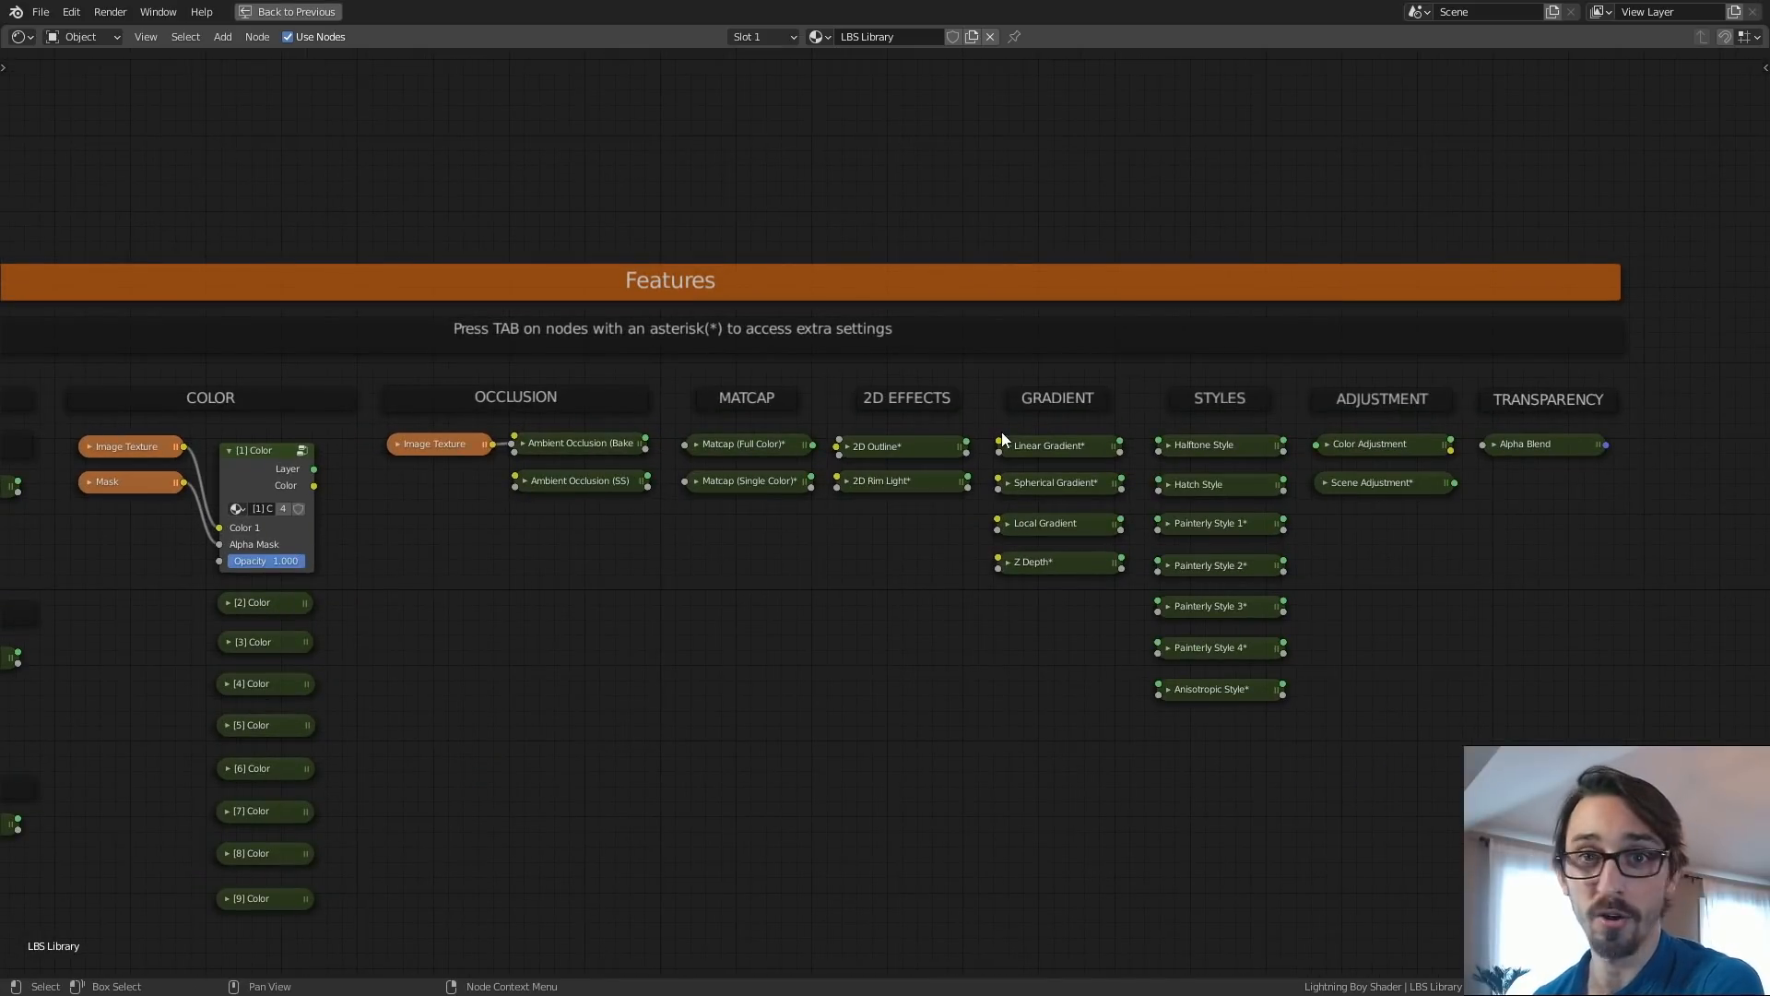
mouse_move(902, 550)
middle_down()
mouse_move(774, 559)
mouse_move(924, 551)
middle_up()
scroll(894, 483, up, 4)
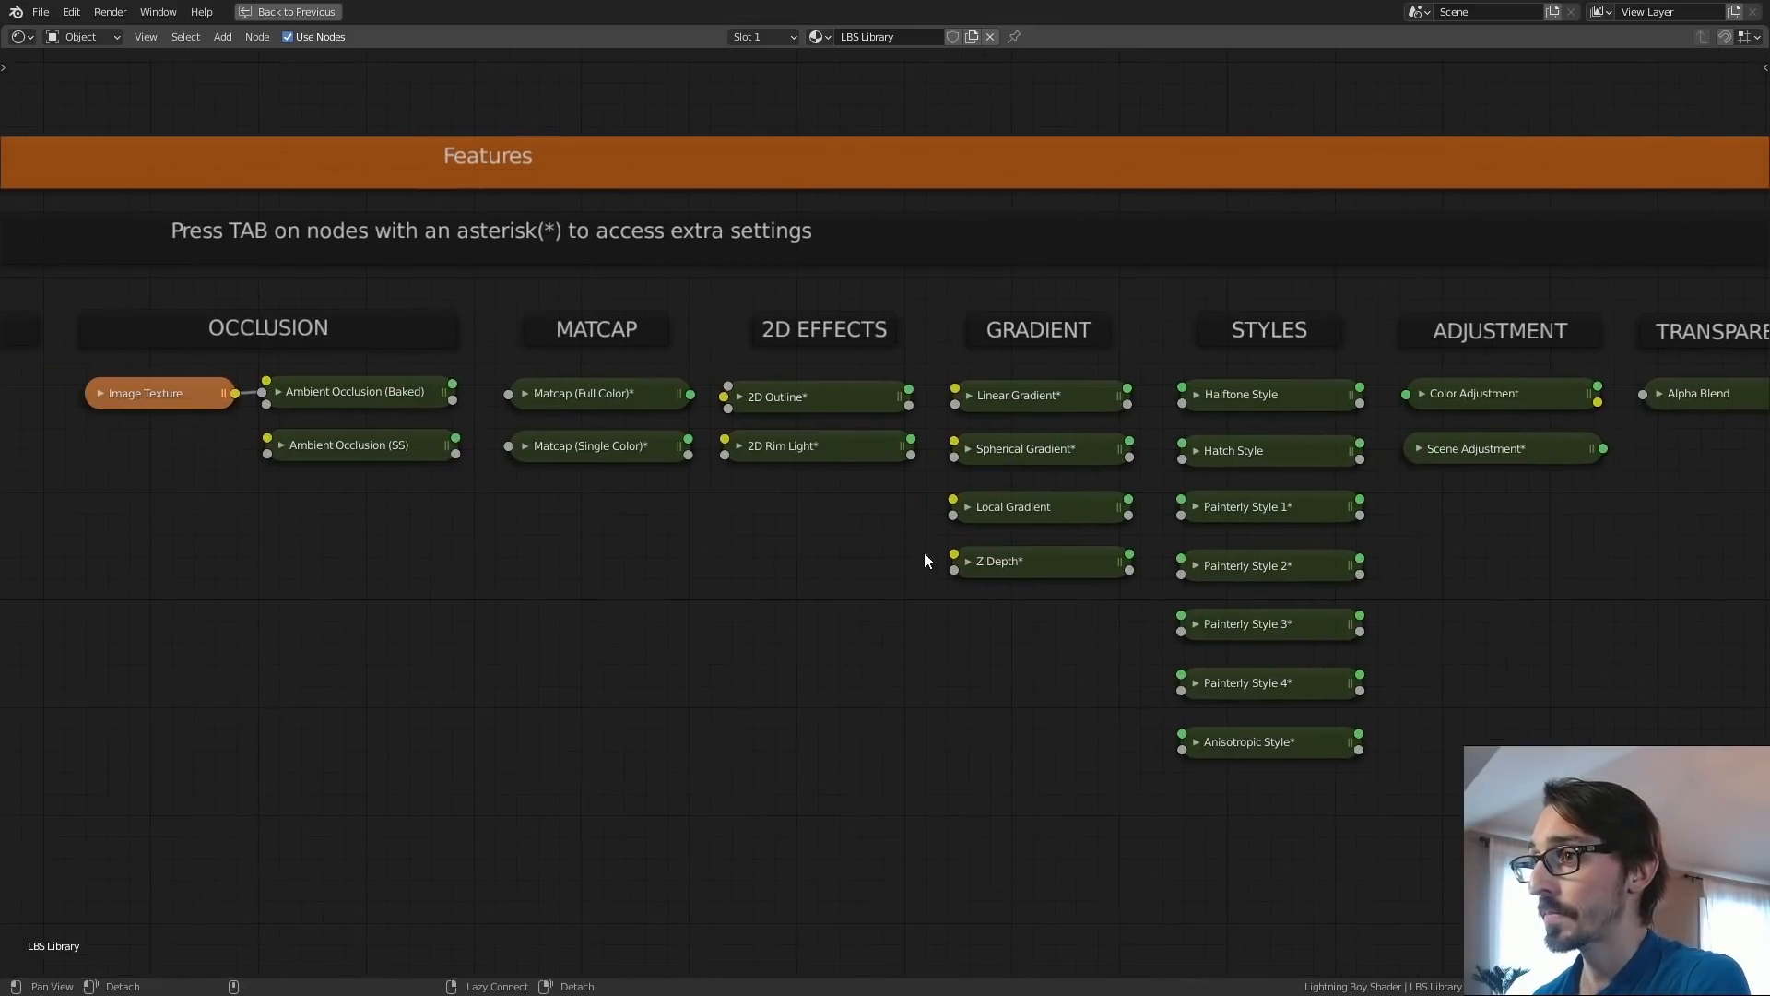
scroll(924, 551, down, 2)
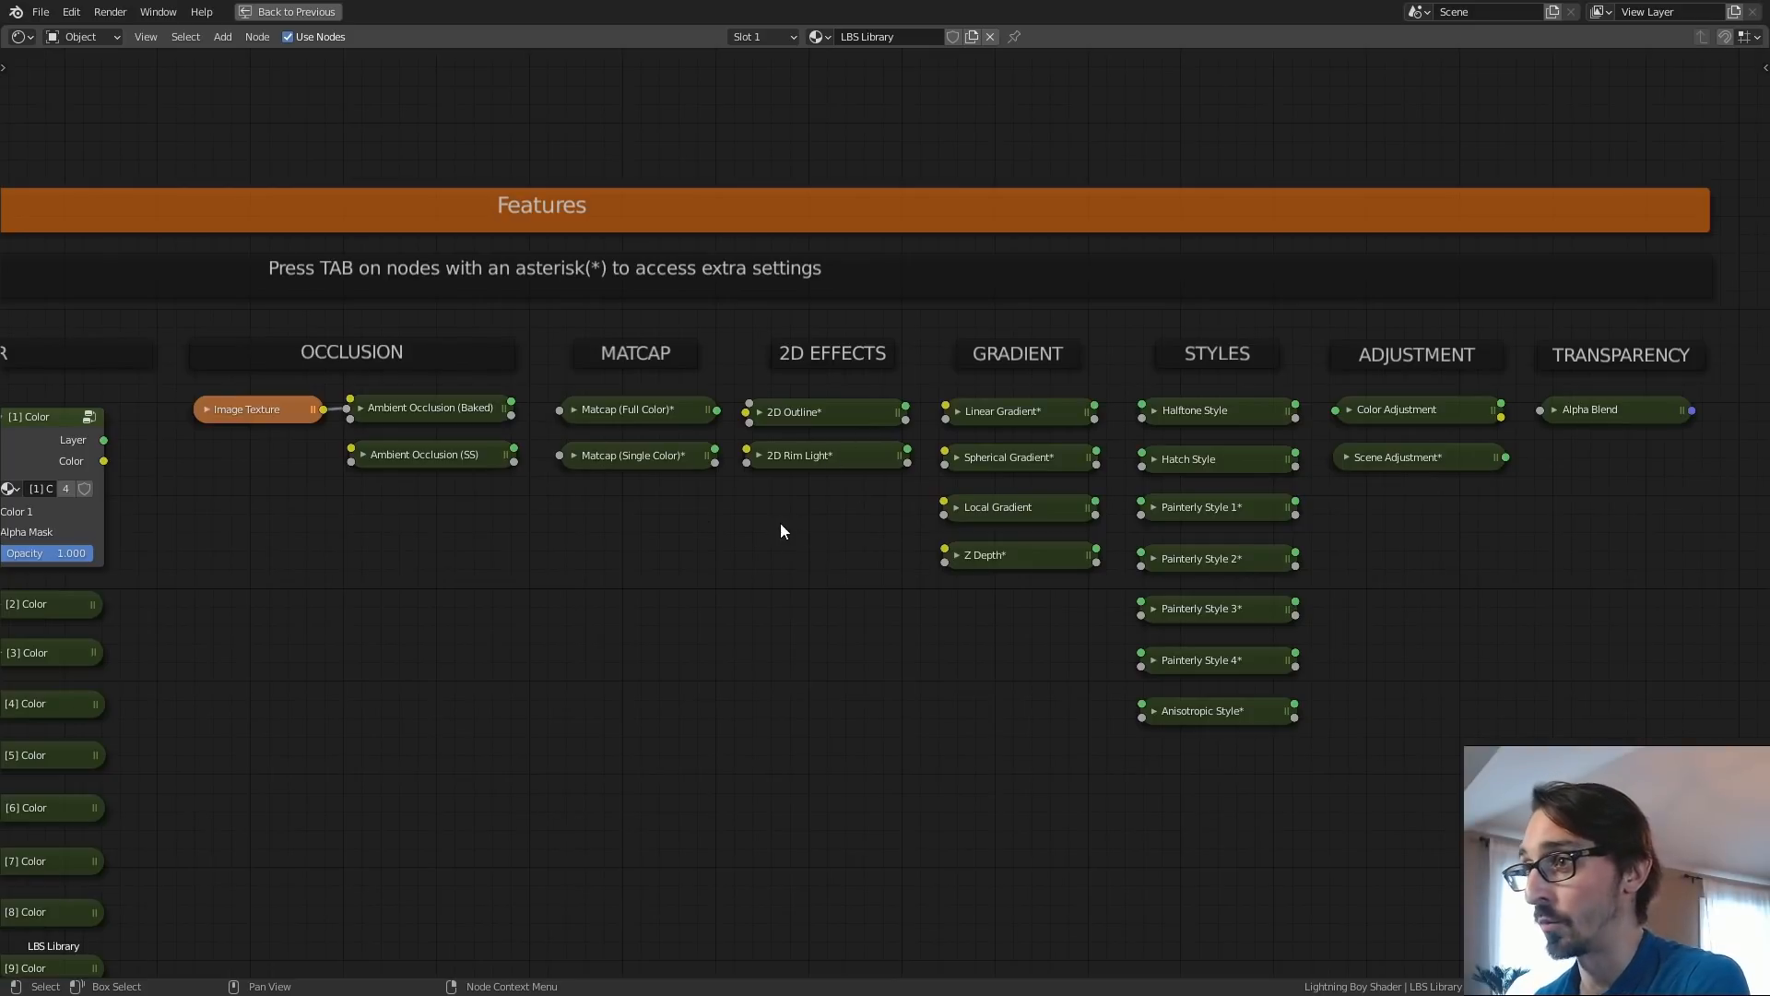
scroll(822, 447, up, 2)
Copy the 2D Rim Light node from the library into the Example Sphere's LBS Material, placing it above Specular (R).
click(805, 474)
mouse_move(870, 511)
ctrl+middle_down()
mouse_move(788, 572)
mouse_move(843, 529)
ctrl+middle_up()
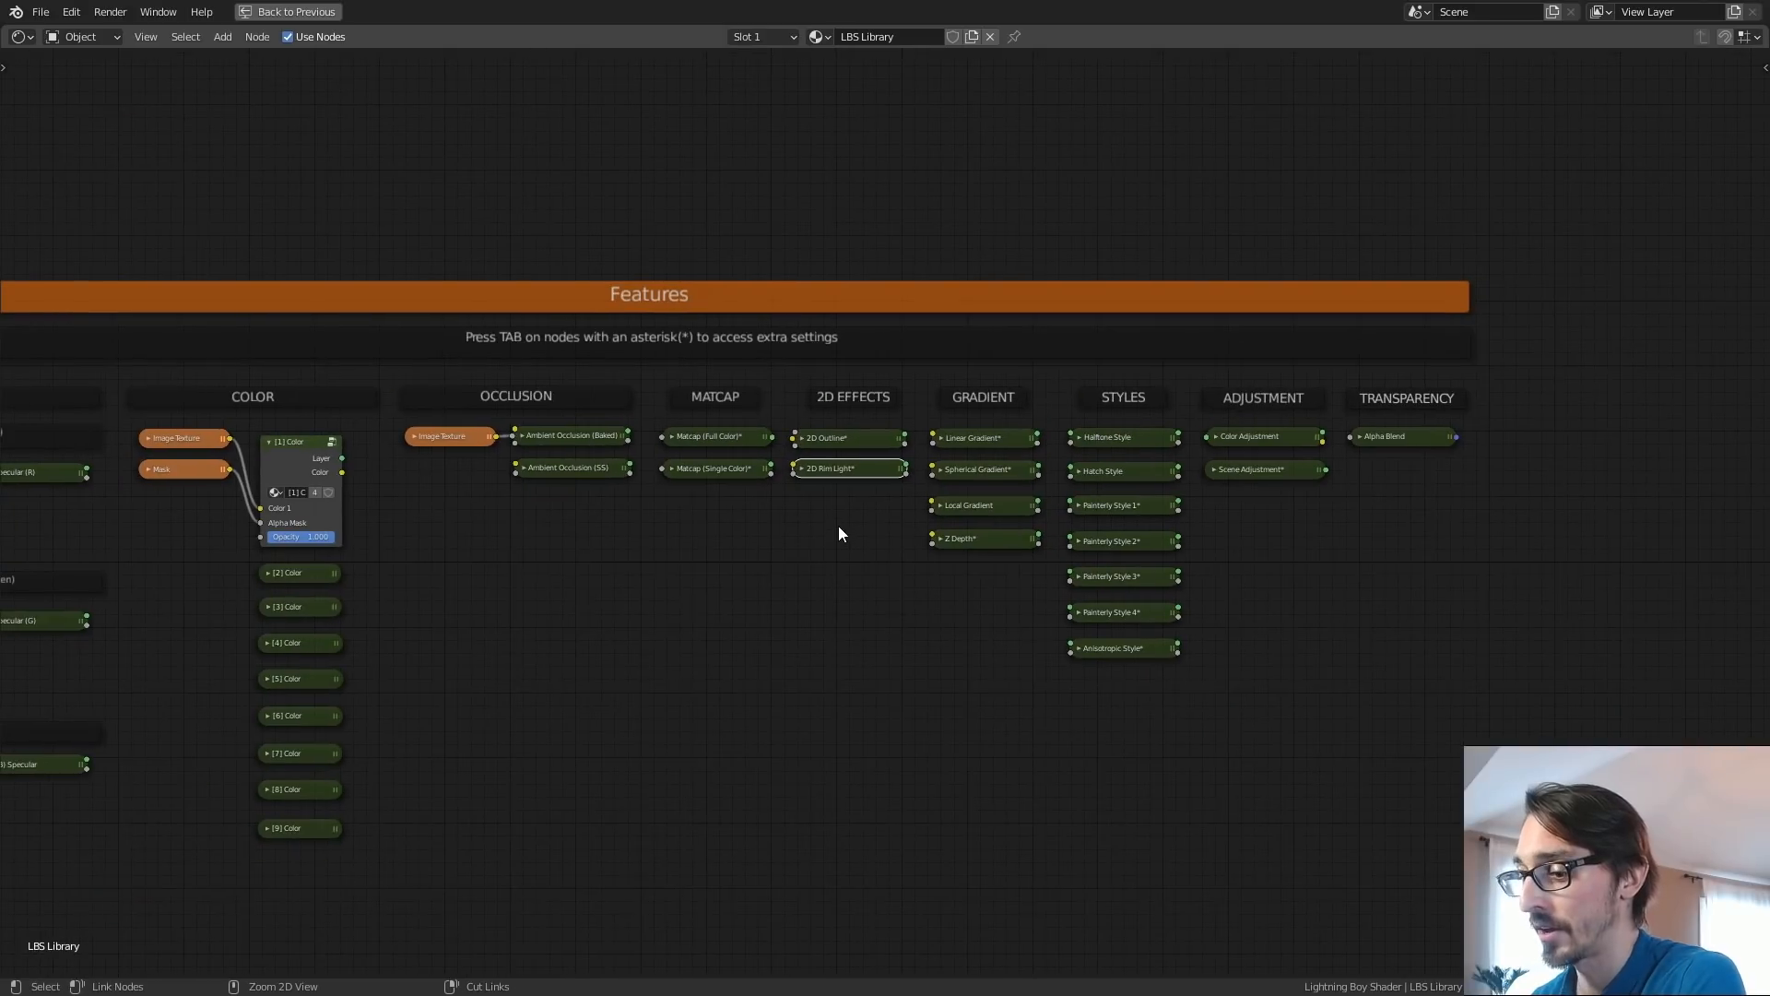
key(ctrl+space)
click(673, 377)
middle_drag(739, 852, 788, 812)
ctrl+middle_drag(789, 811, 760, 665)
key(ctrl+v)
drag(772, 657, 602, 625)
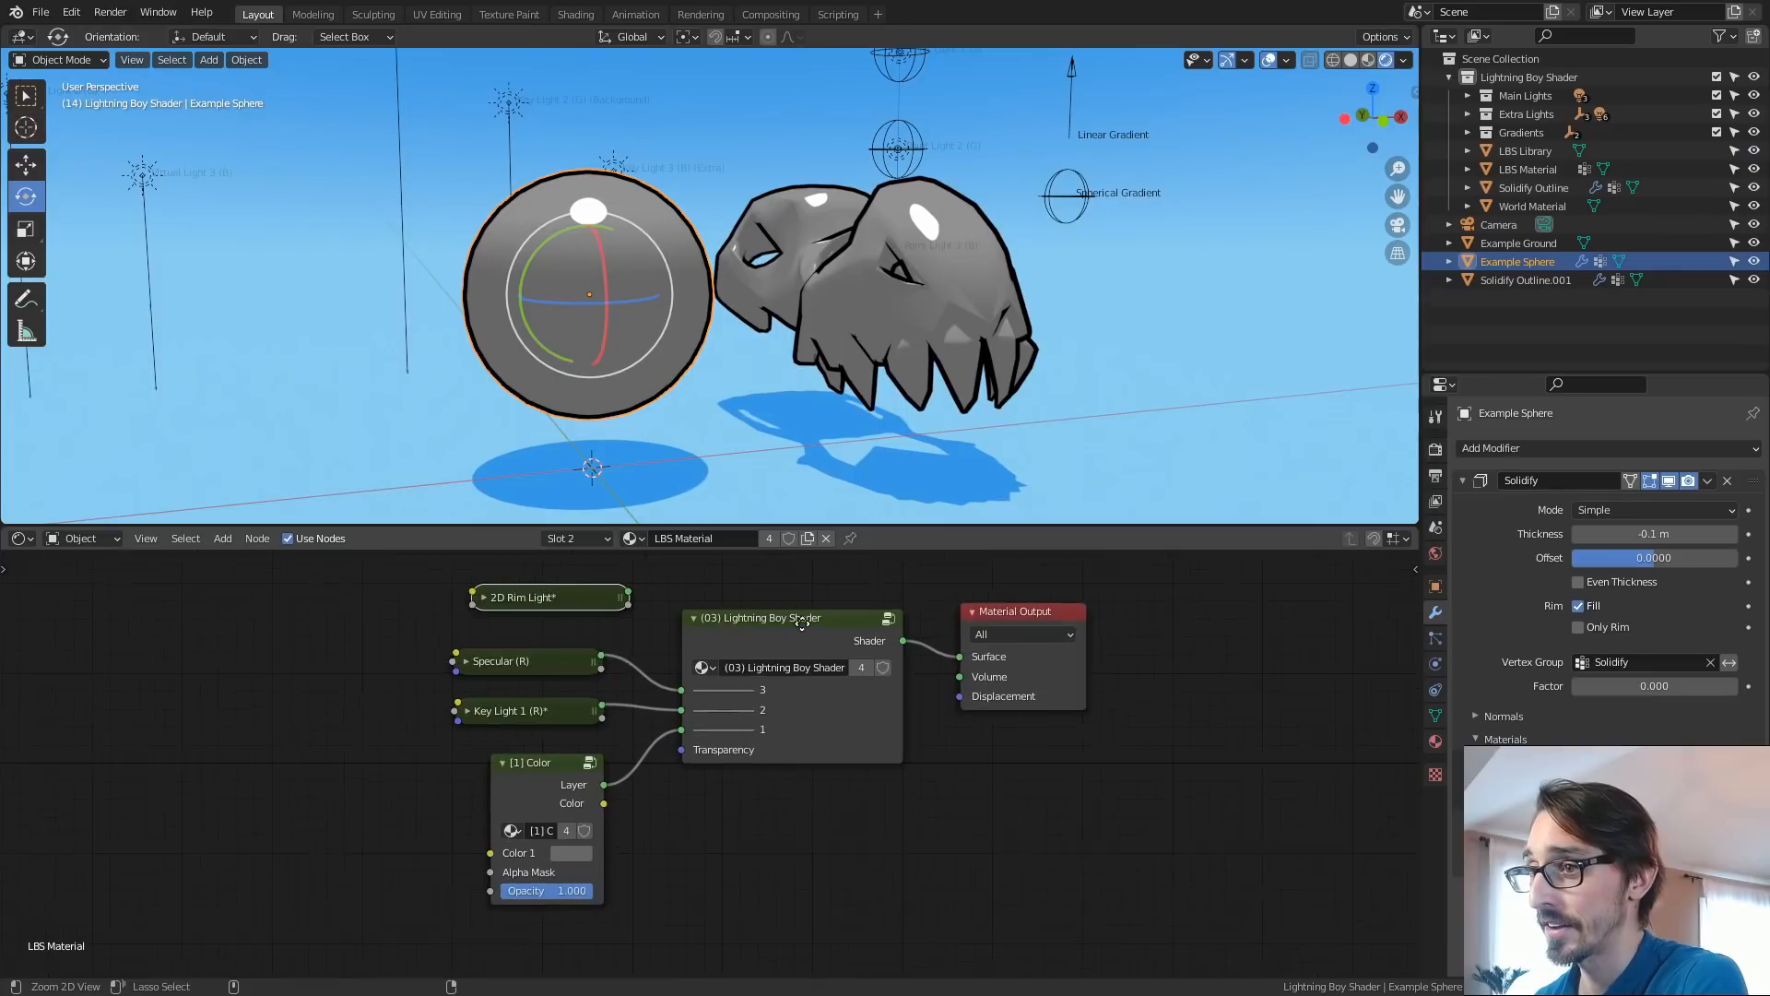
Switch the shader group to (04) Lightning Boy Shader and connect the 2D Rim Light's layer output to input 4.
scroll(622, 684, up, 1)
click(721, 680)
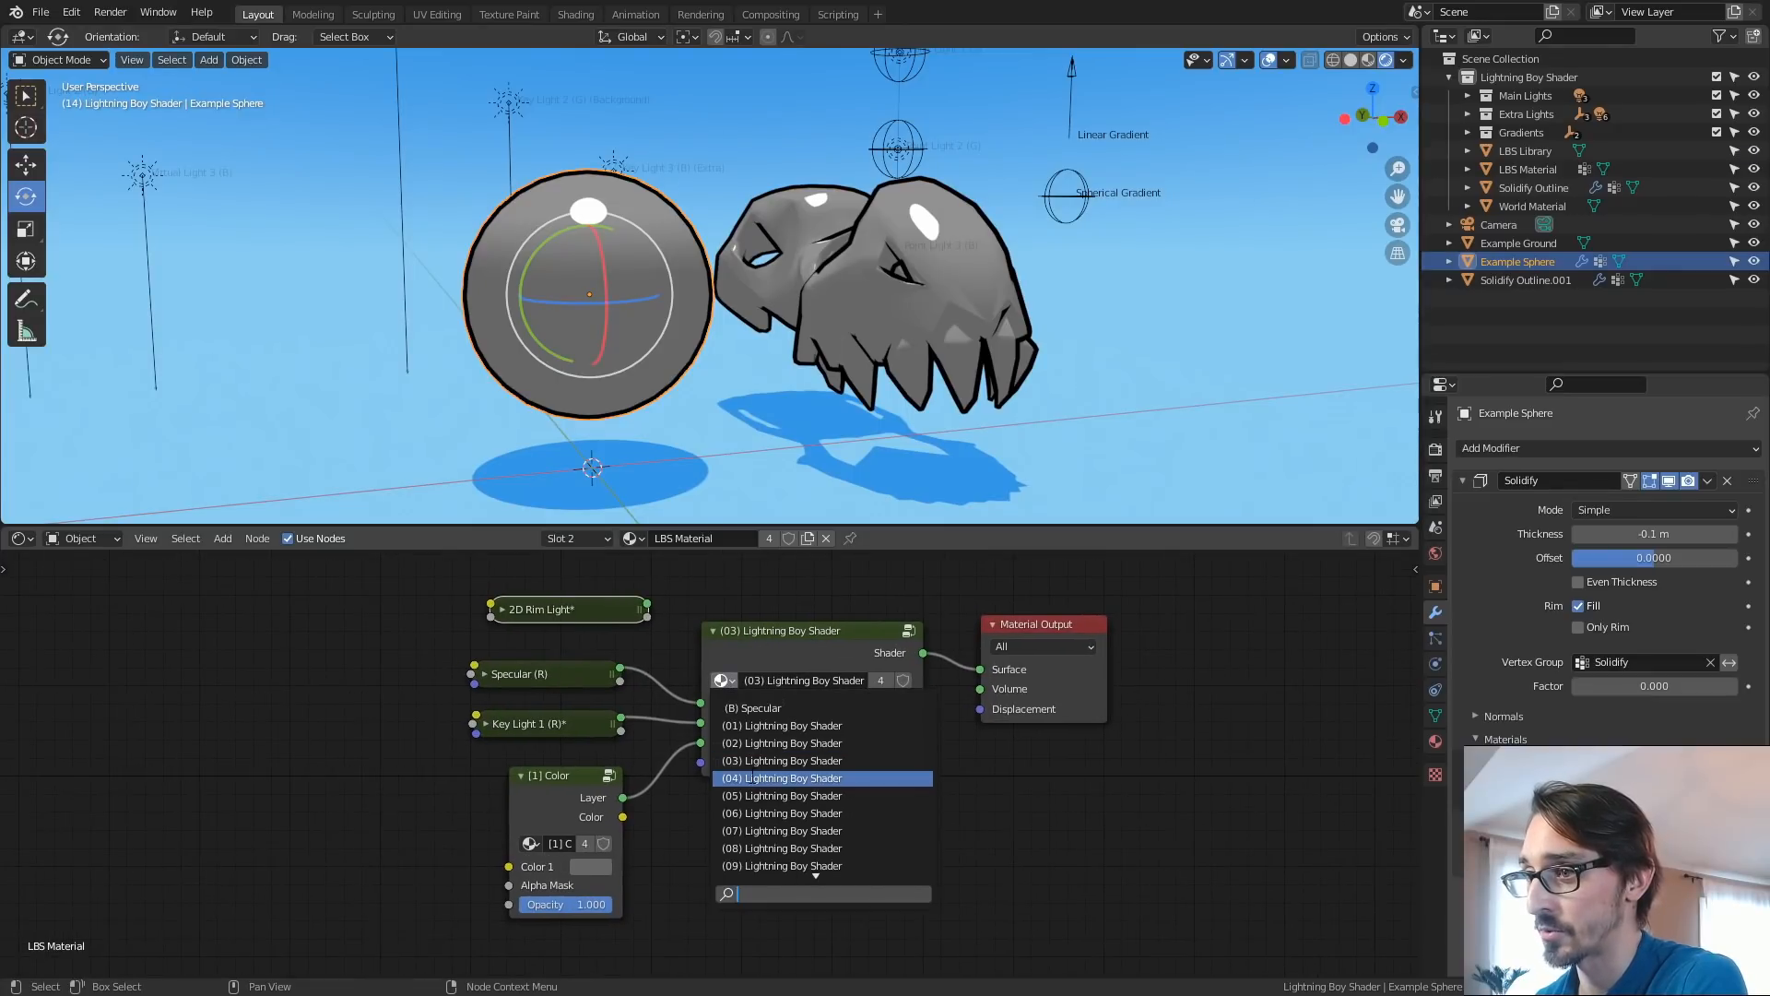
click(751, 778)
scroll(751, 784, up, 1)
mouse_move(592, 592)
mouse_down()
mouse_move(545, 612)
mouse_move(704, 705)
mouse_up()
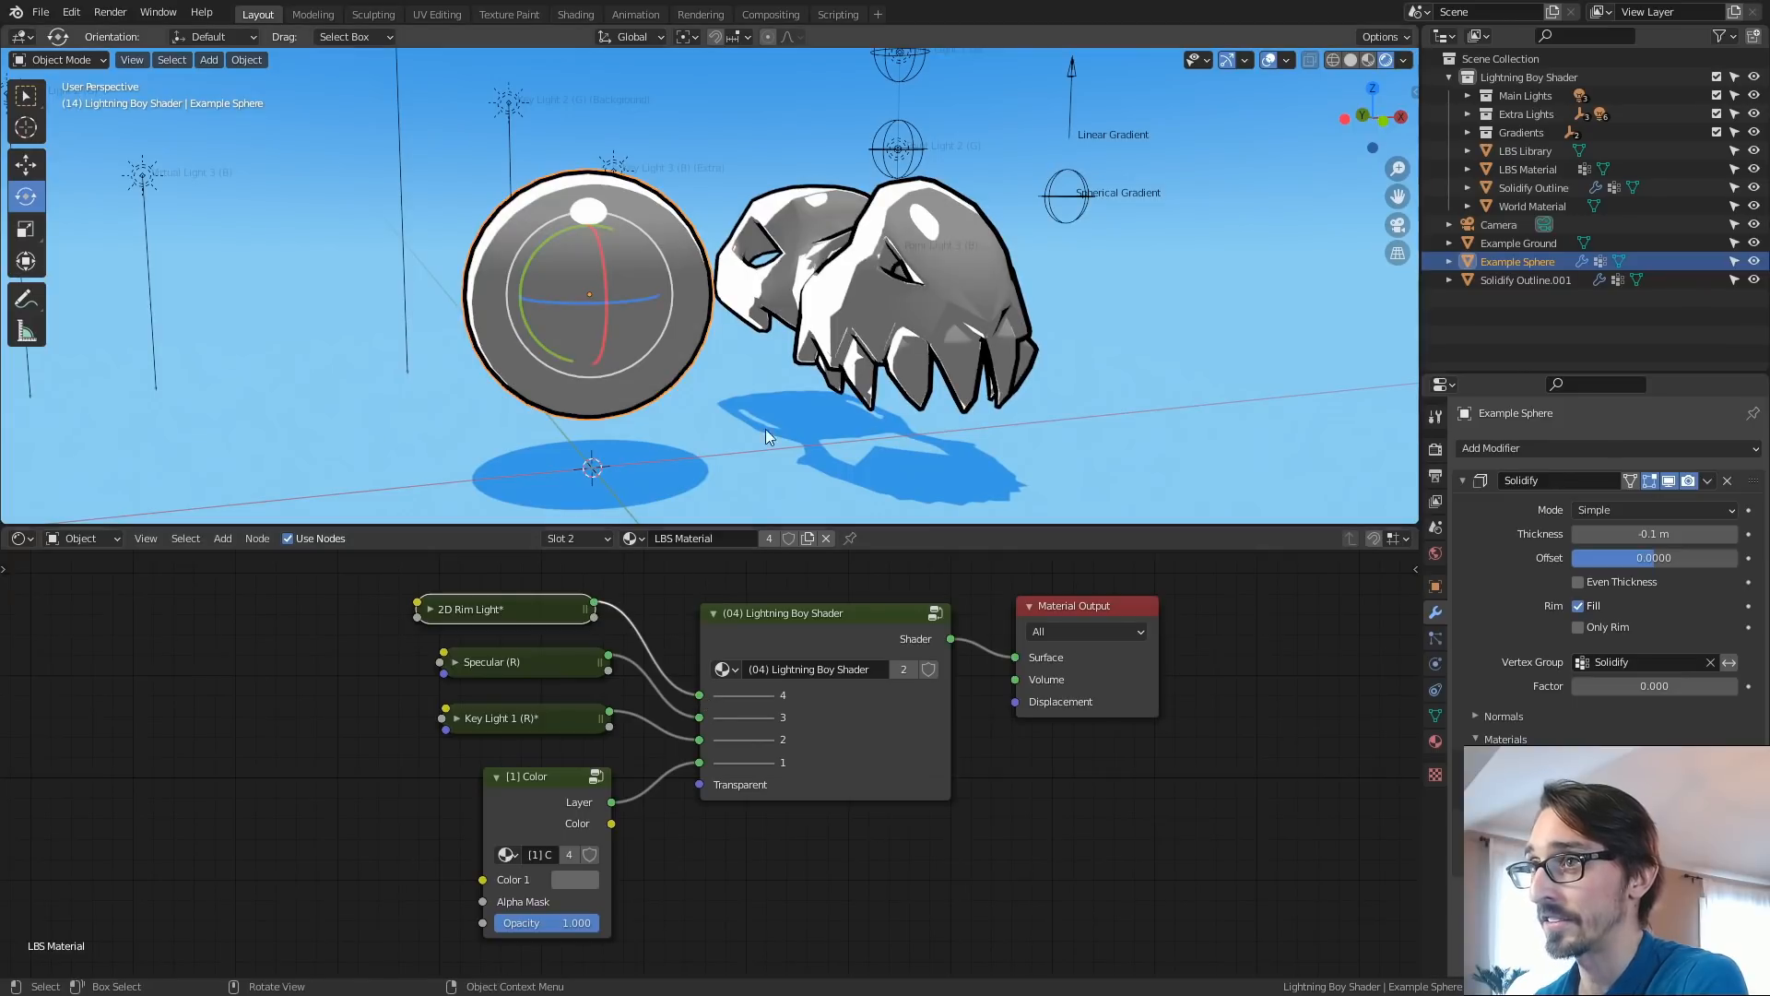
middle_drag(765, 384, 822, 367)
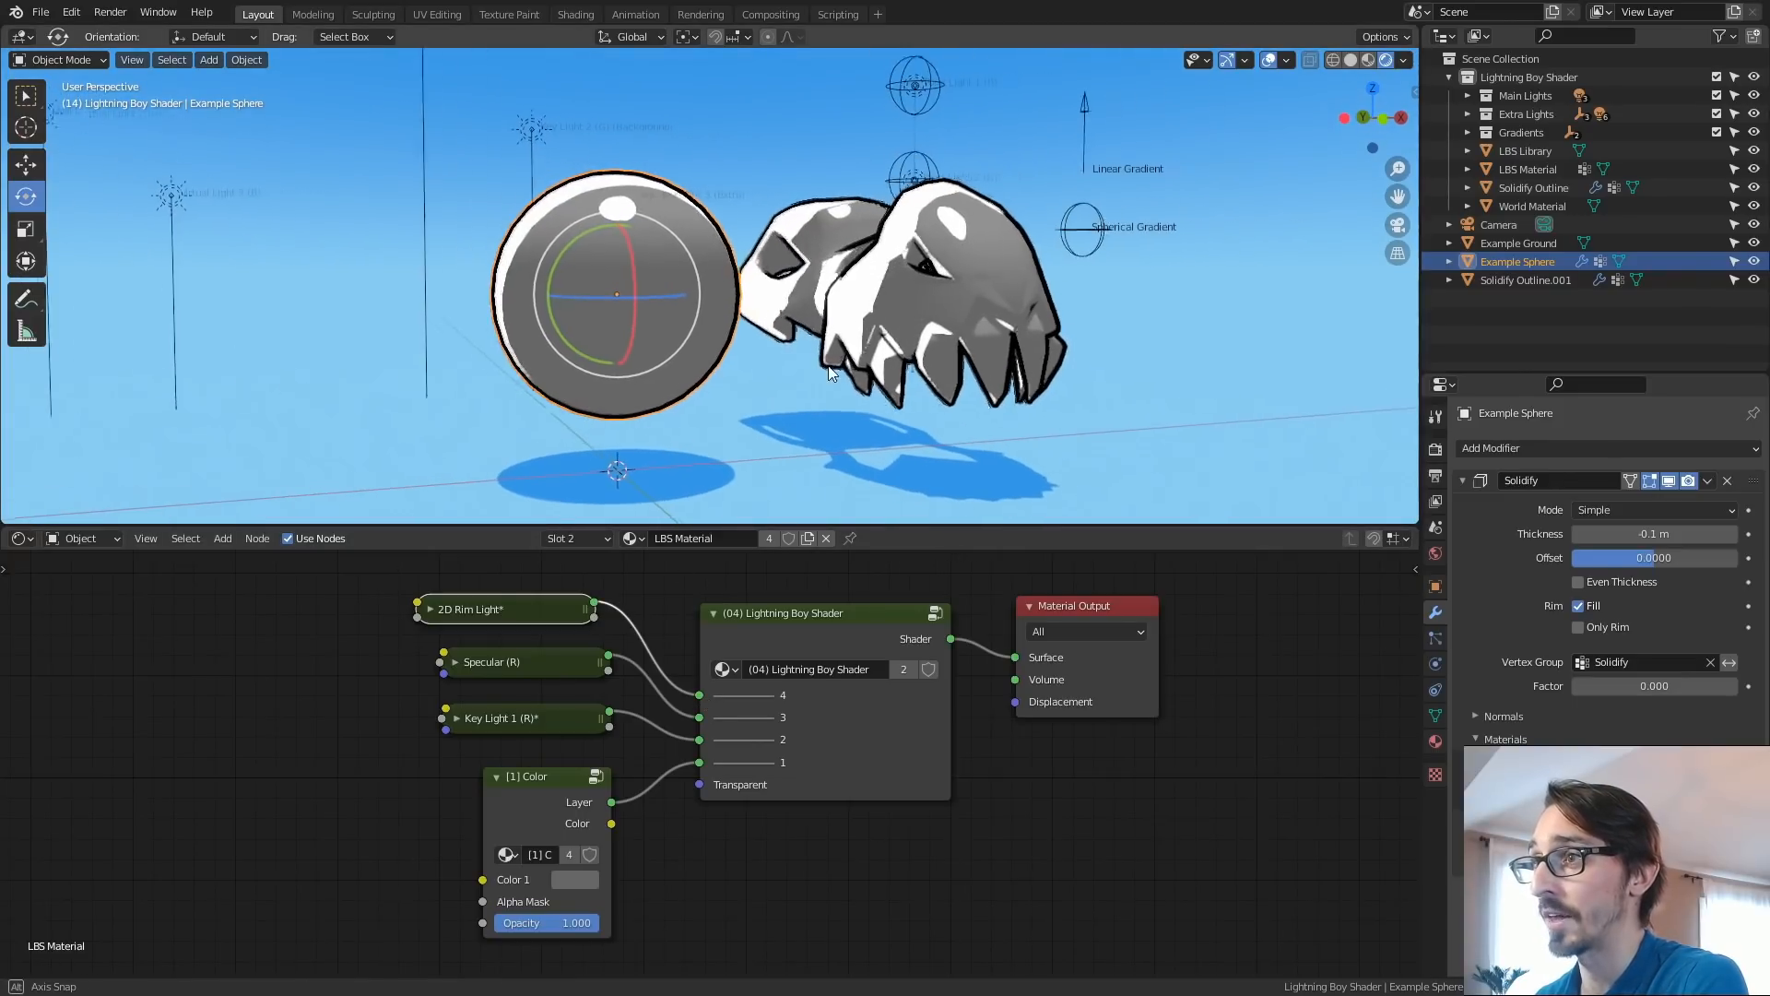
drag(559, 620, 585, 621)
middle_drag(754, 426, 737, 355)
In the material properties, set the 2D Rim Light's rotation to X 21.4°, Y 17.5°, Z -0.4° and its range to 0.425.
drag(1703, 370, 1703, 164)
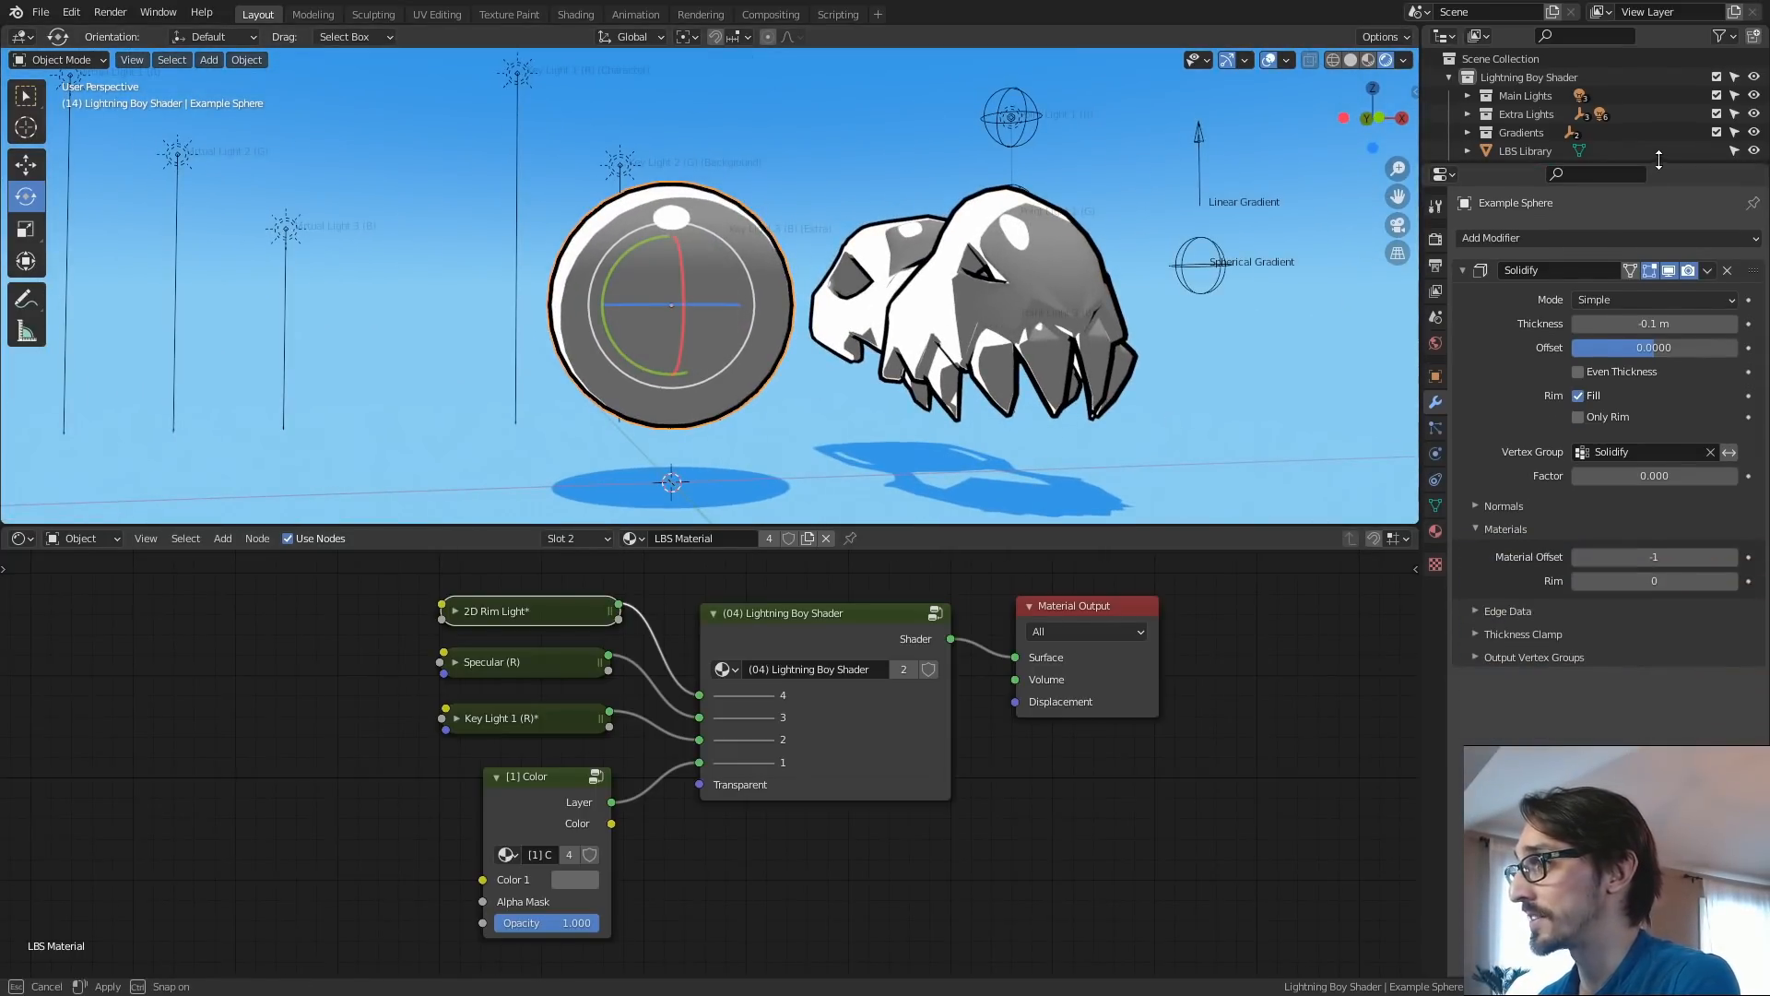
click(1435, 532)
click(1464, 508)
drag(1665, 652, 1696, 643)
mouse_move(1678, 692)
mouse_down()
mouse_move(1648, 695)
mouse_move(1673, 691)
mouse_up()
drag(1649, 583, 1641, 582)
middle_drag(913, 343, 967, 352)
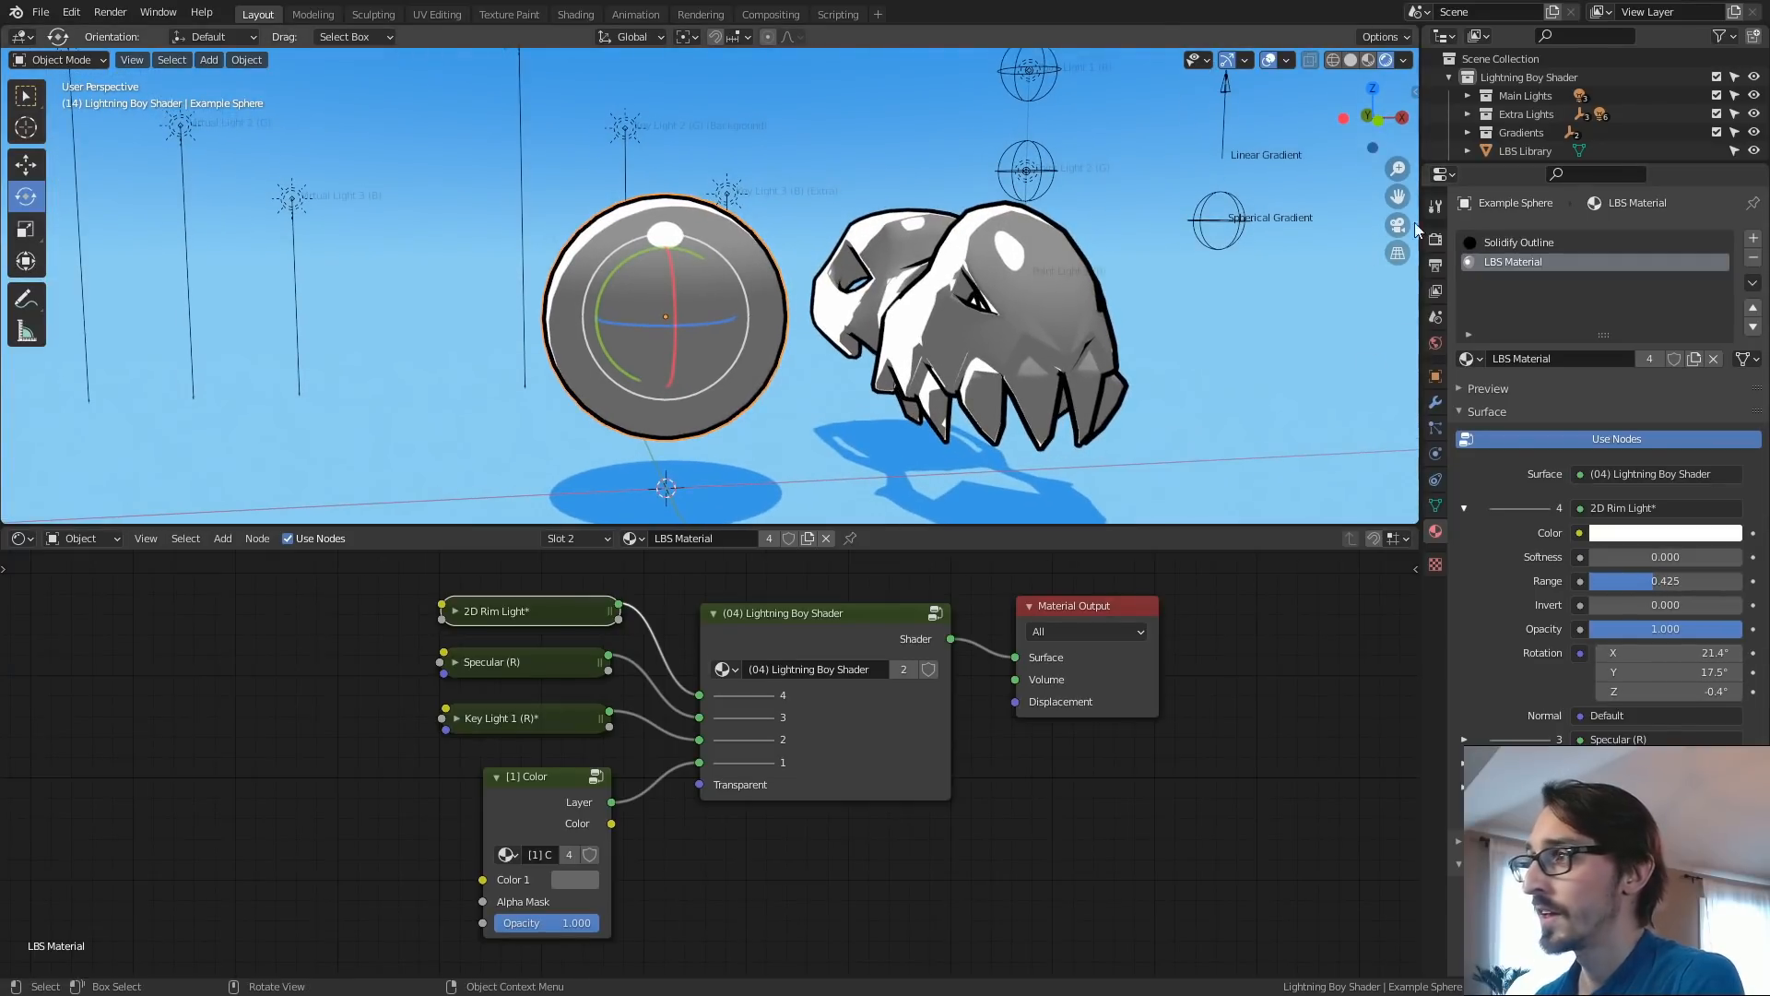
Enlarge the outliner, select LBS Library and examine its Styles and Adjustment nodes.
drag(1663, 164, 1622, 277)
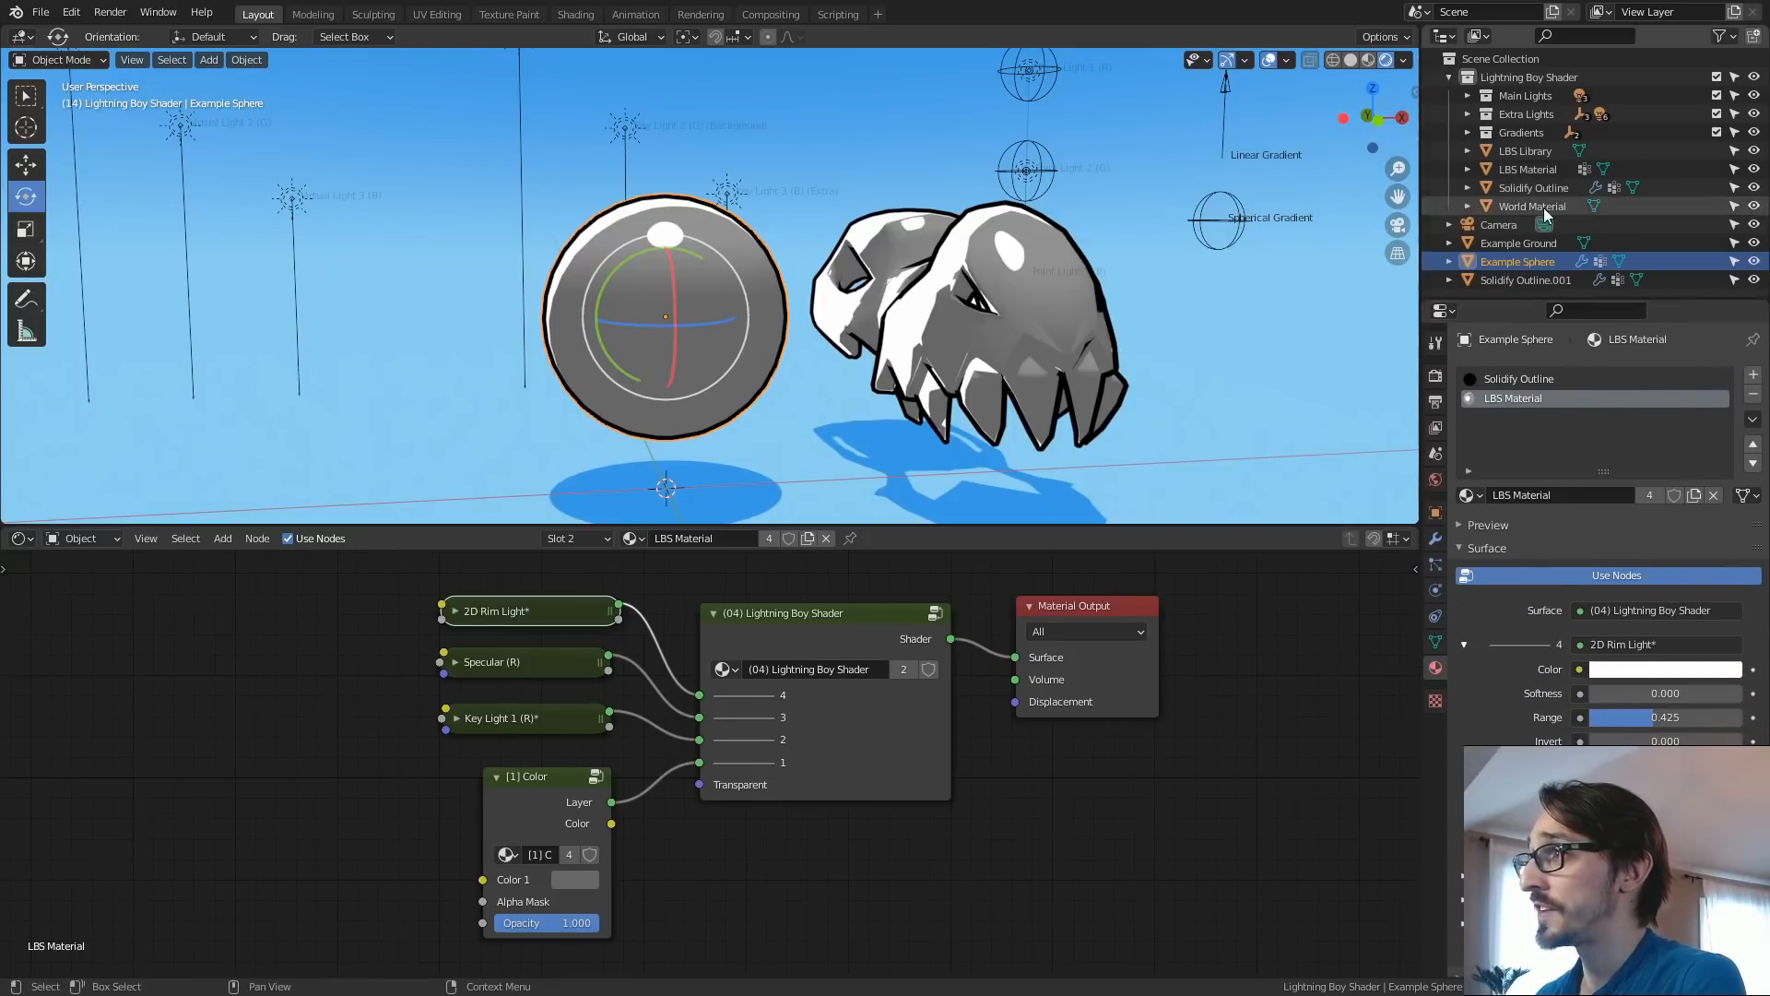
click(1526, 150)
scroll(806, 758, up, 5)
drag(696, 631, 863, 913)
click(883, 649)
middle_drag(887, 789, 876, 715)
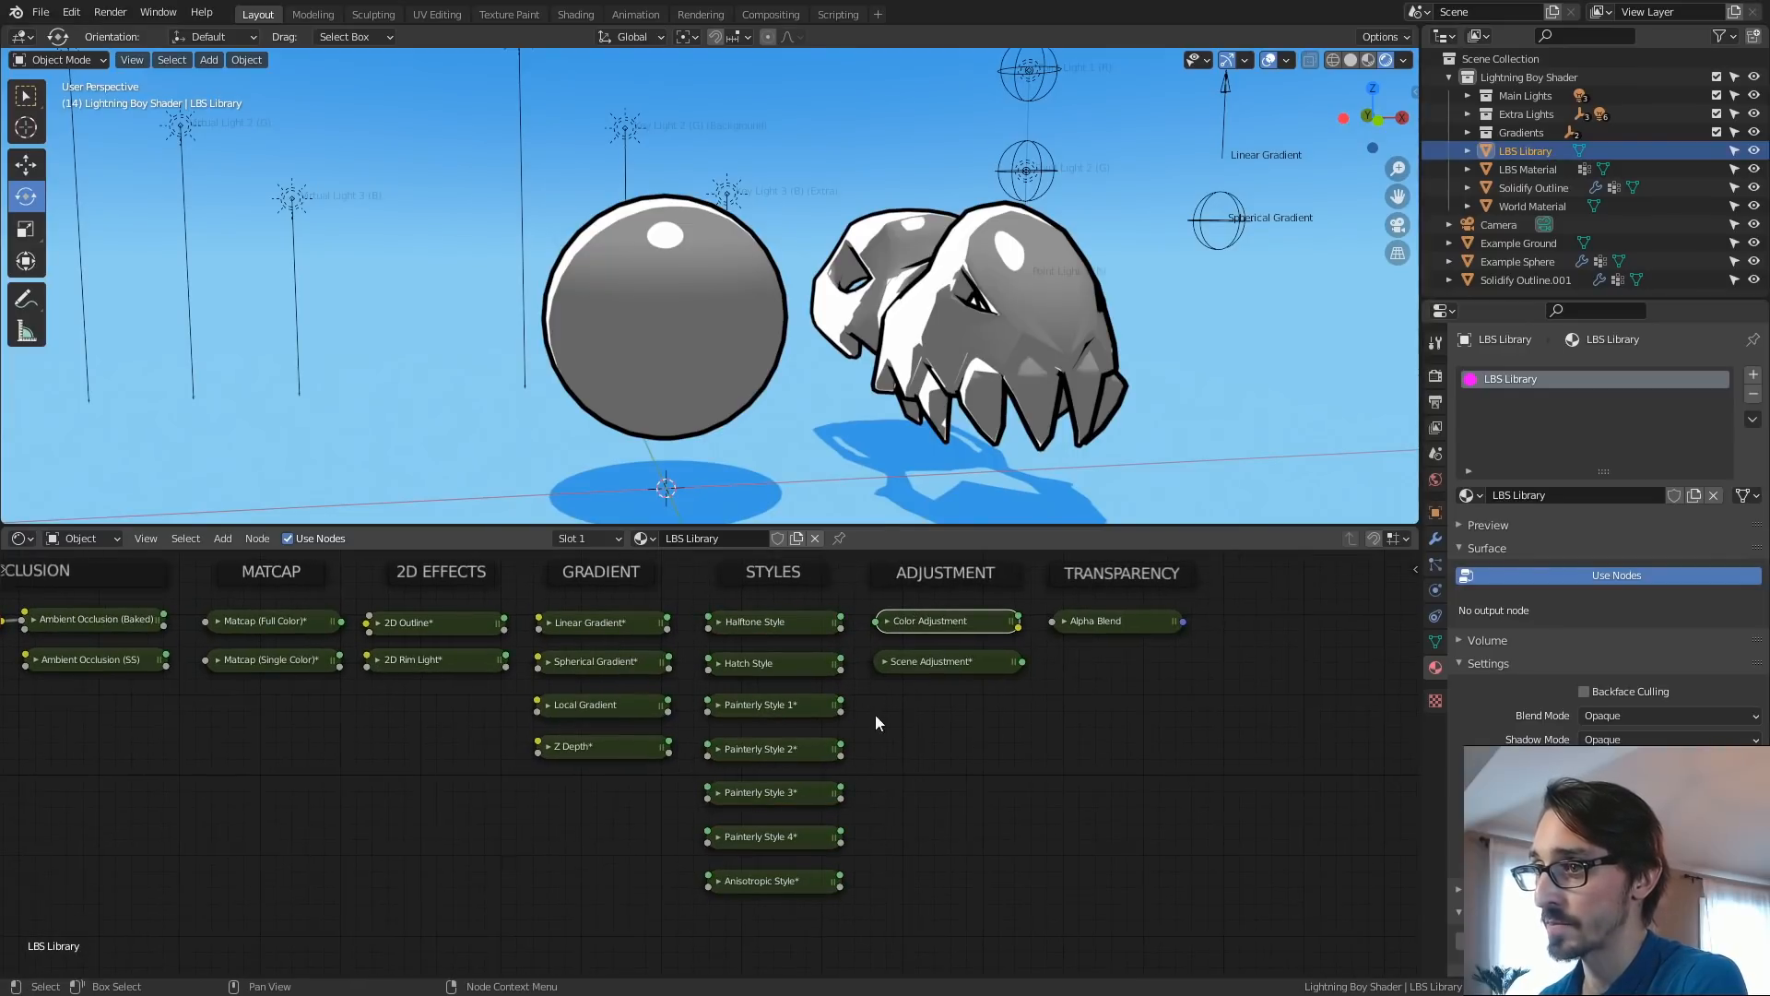
click(787, 722)
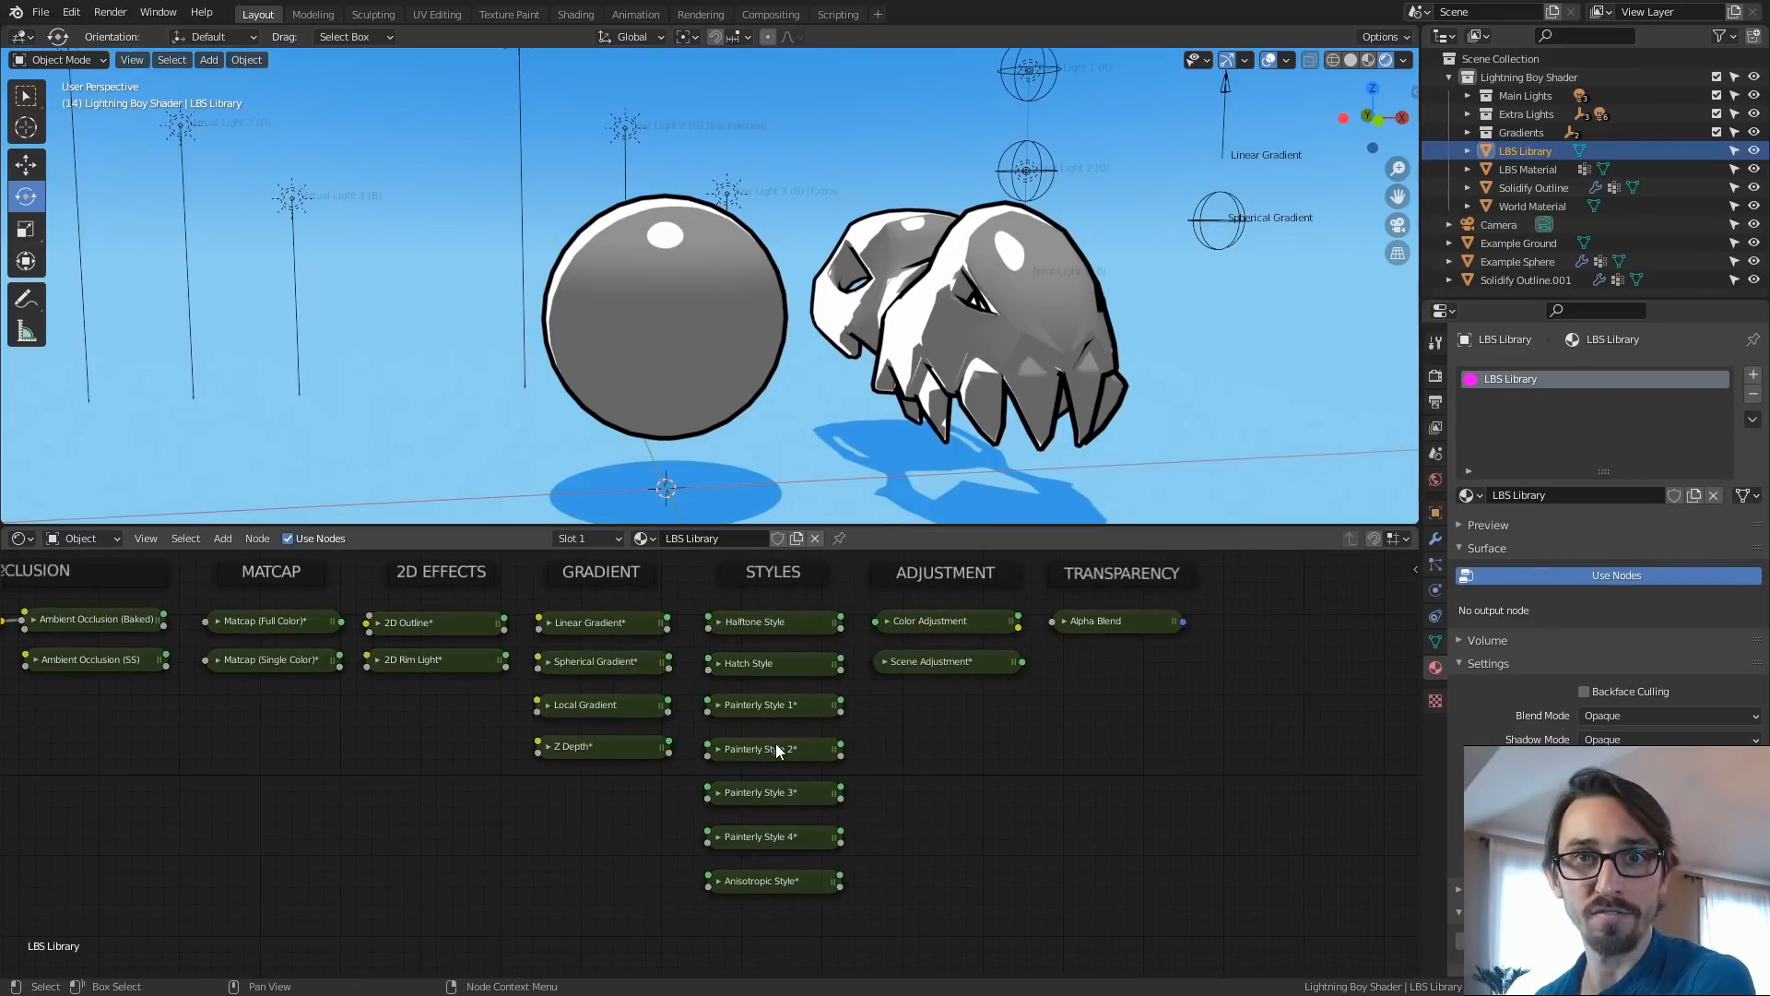
alt+drag(911, 759, 873, 758)
scroll(893, 784, up, 4)
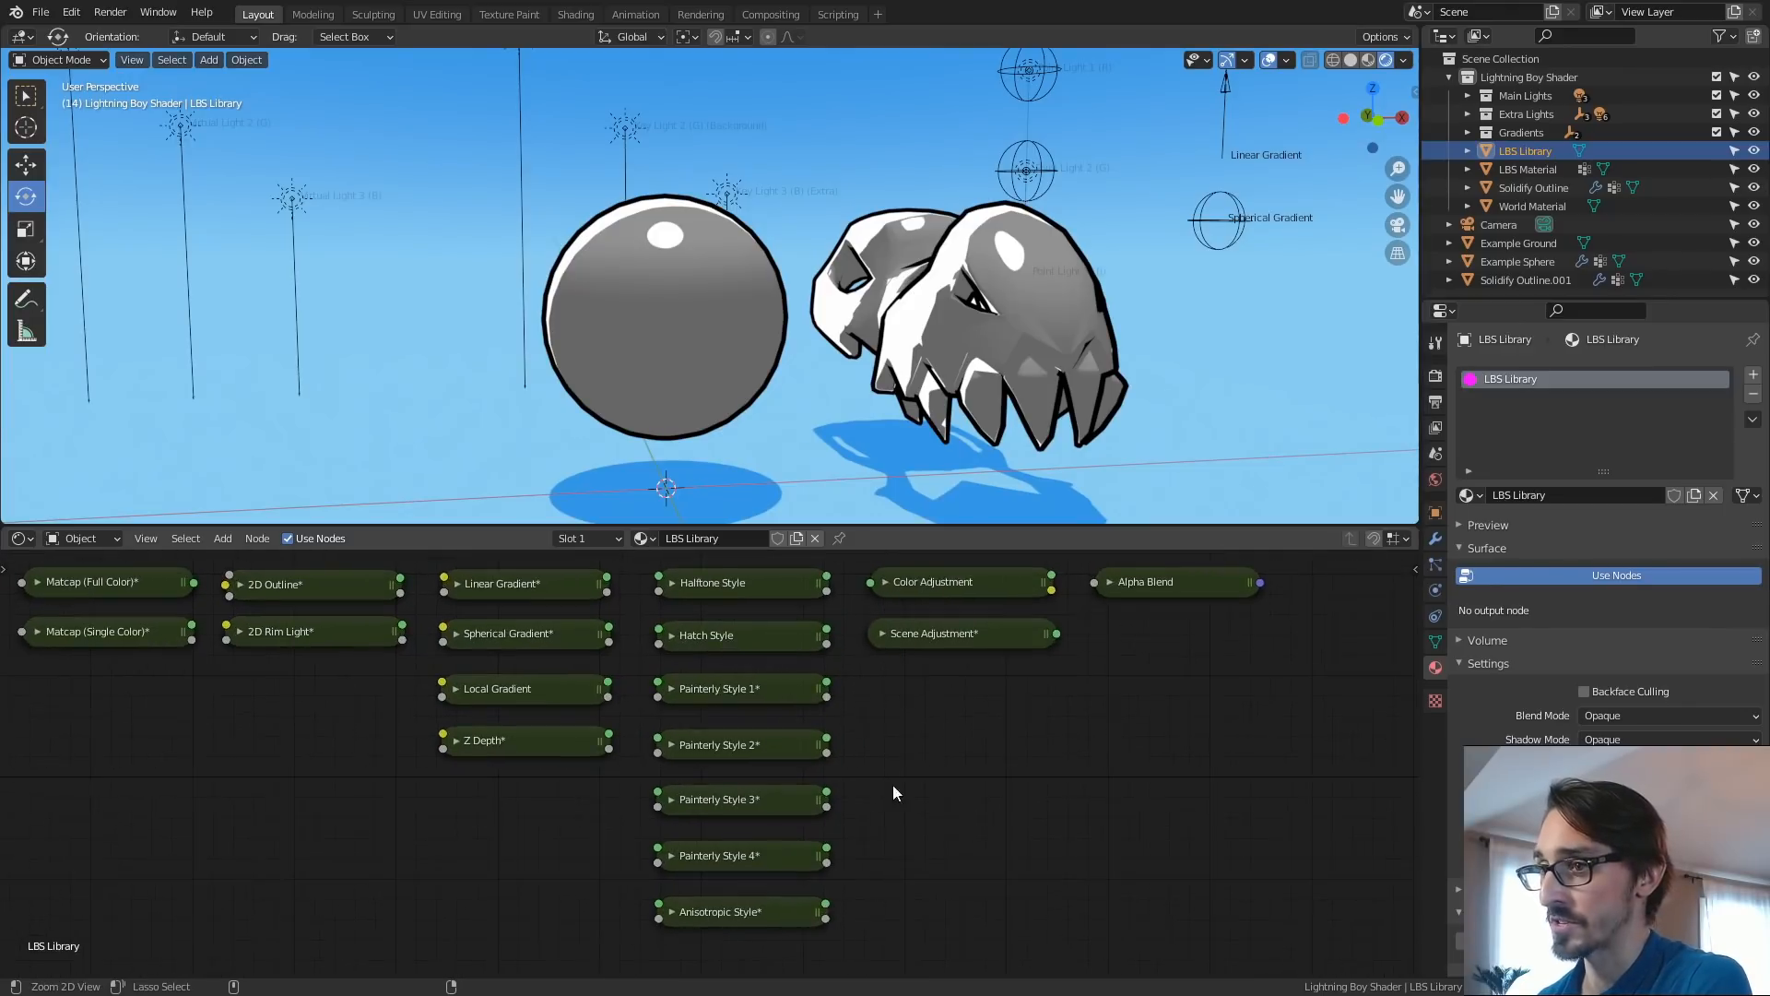
click(644, 734)
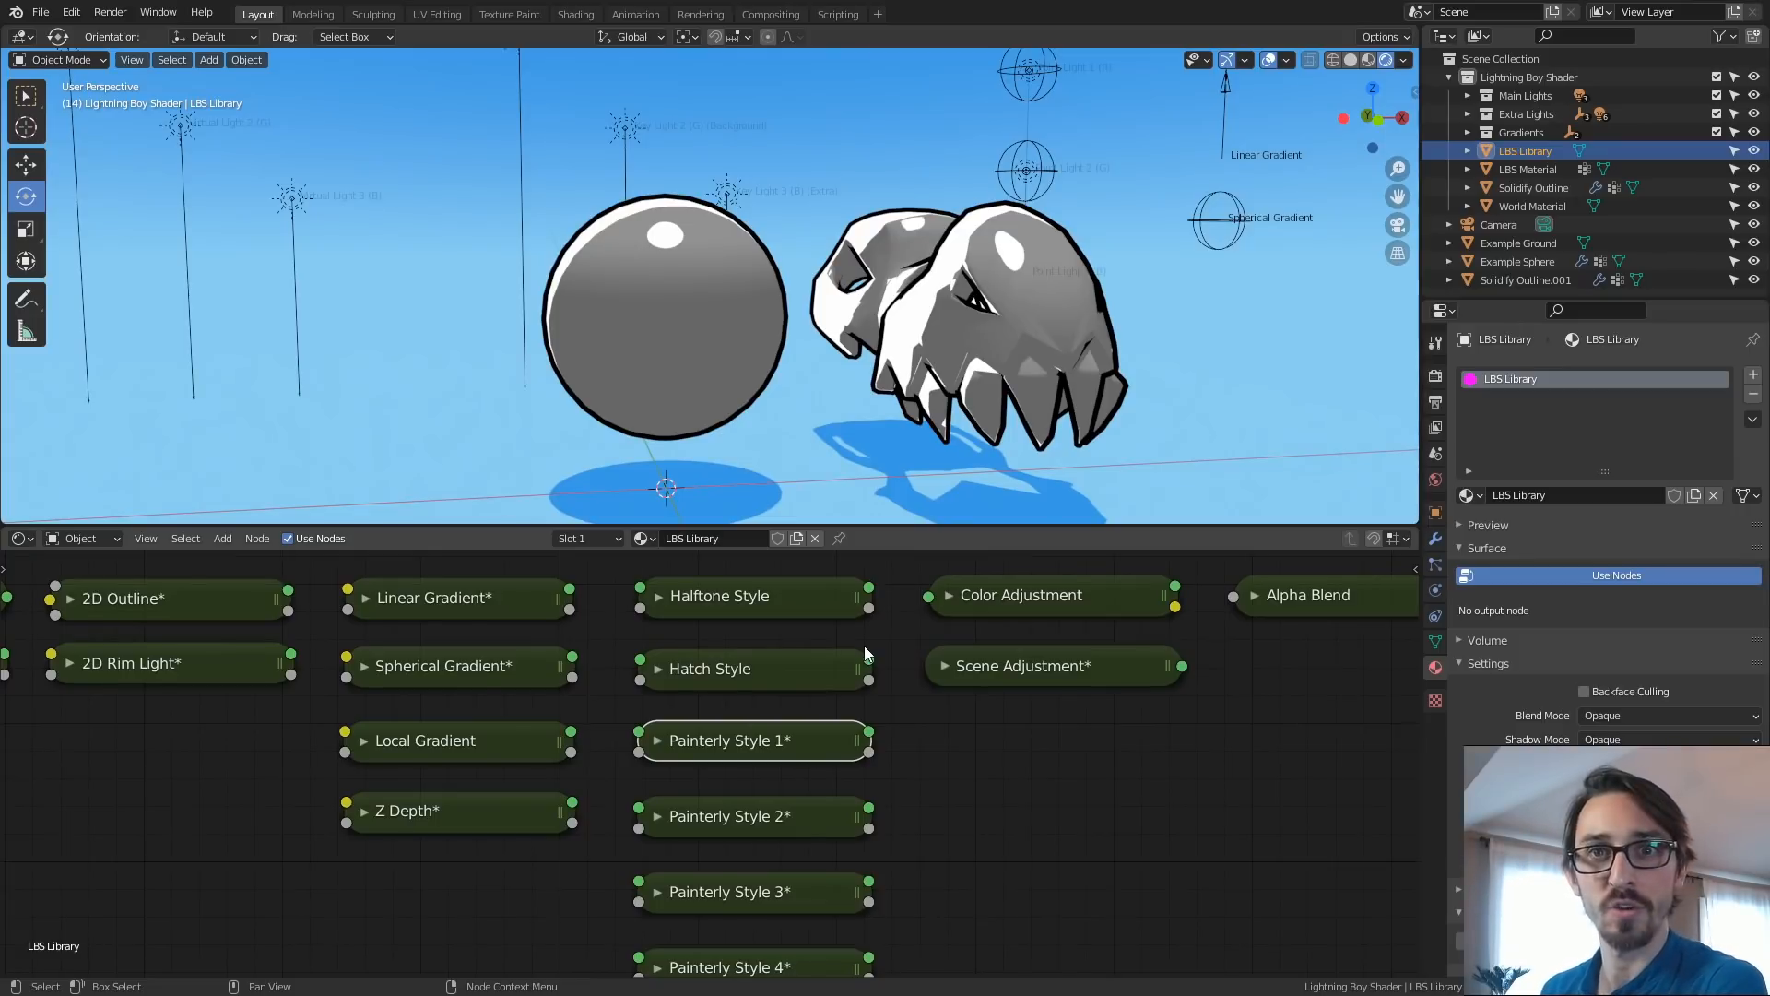
drag(938, 767, 990, 788)
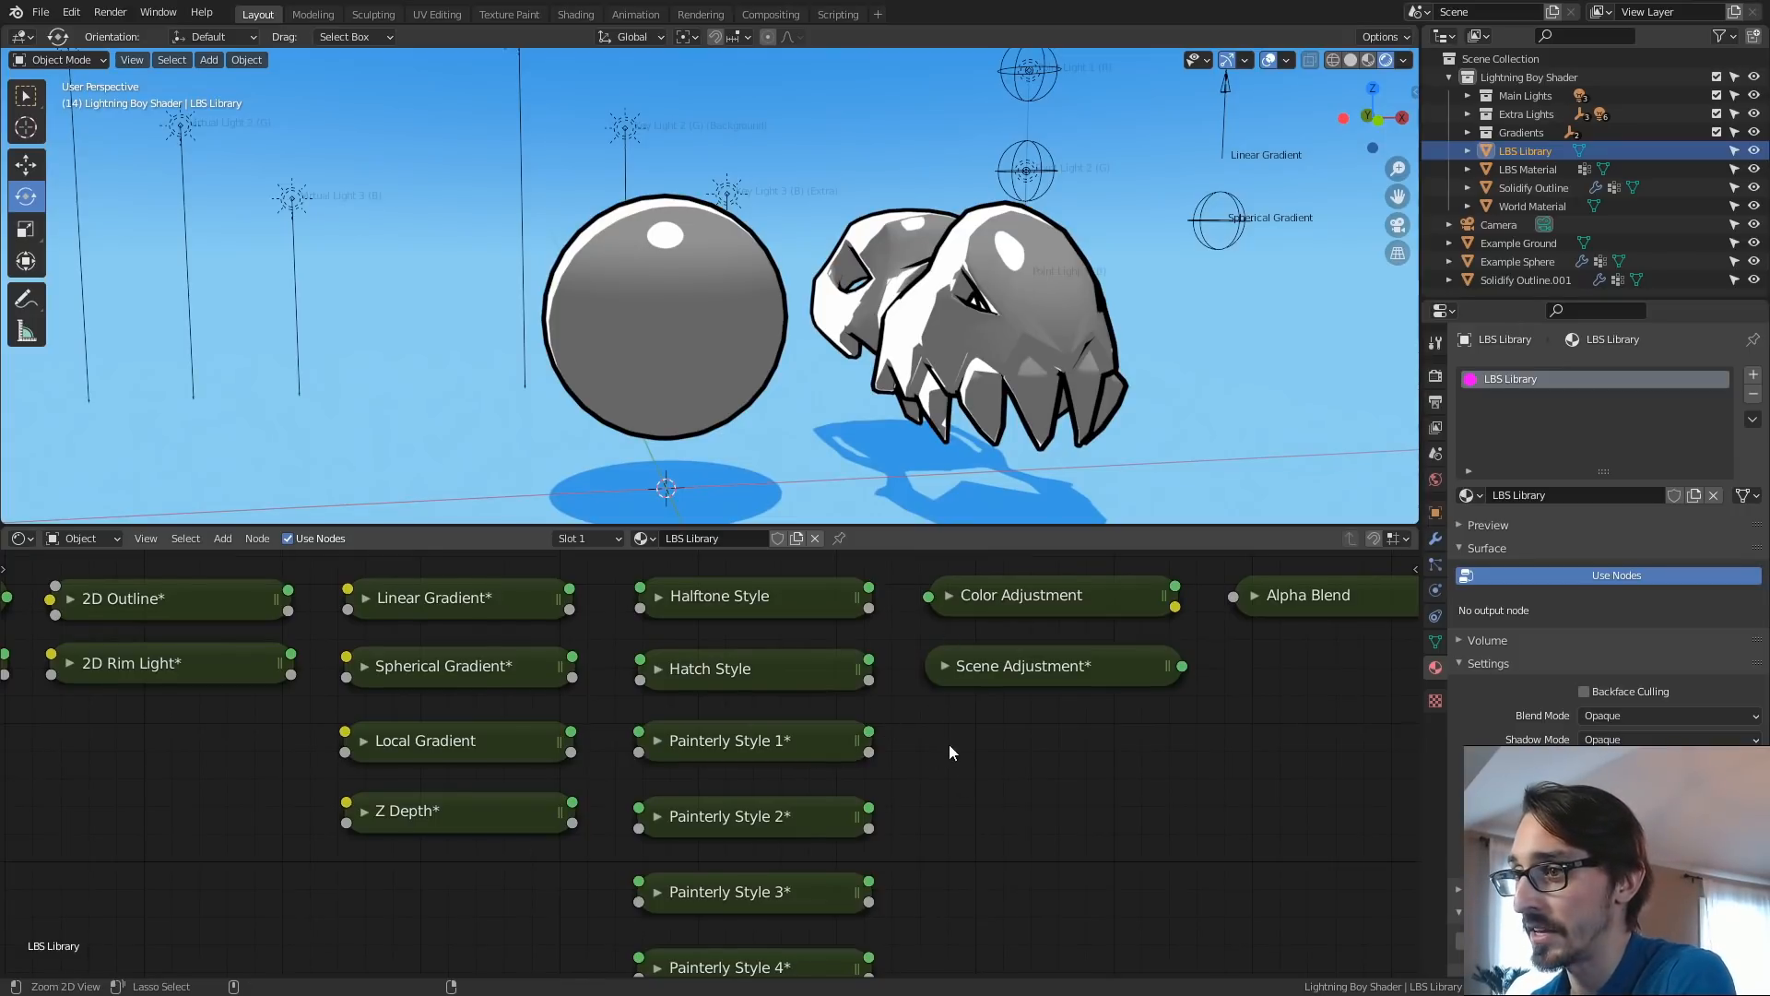
scroll(949, 744, down, 2)
Copy the Painterly Style 1 node from the library into the Example Sphere's LBS Material.
click(799, 691)
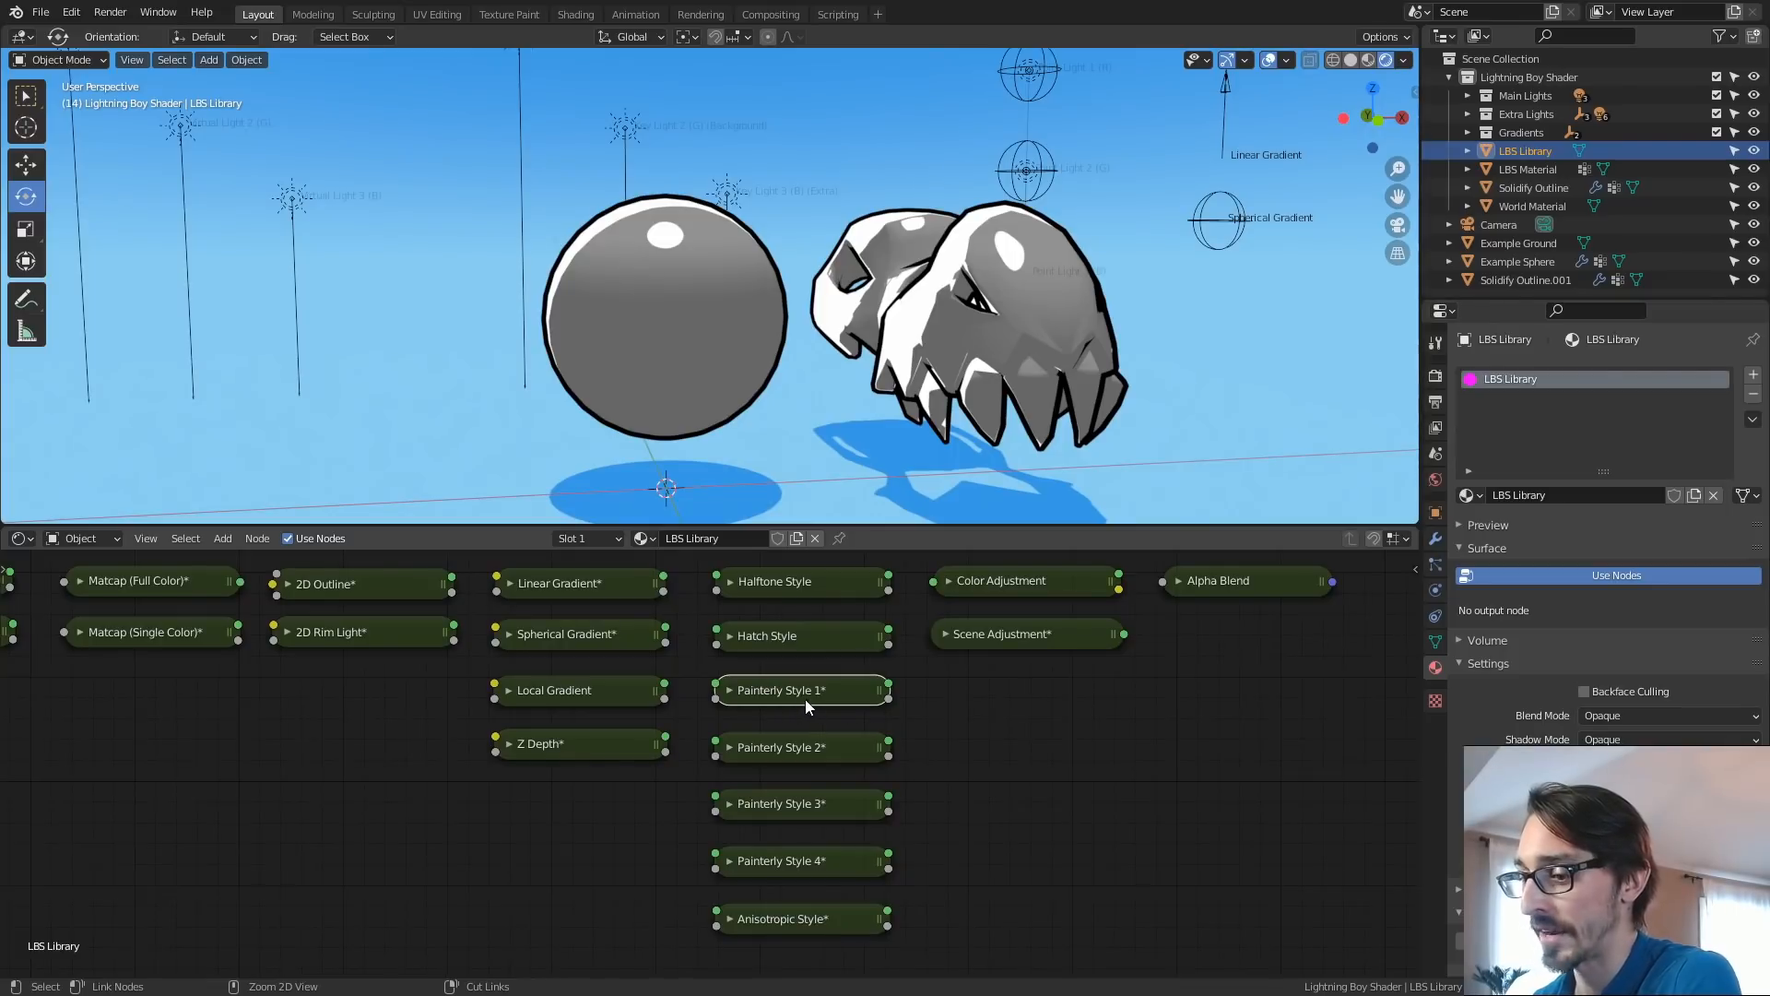
click(685, 372)
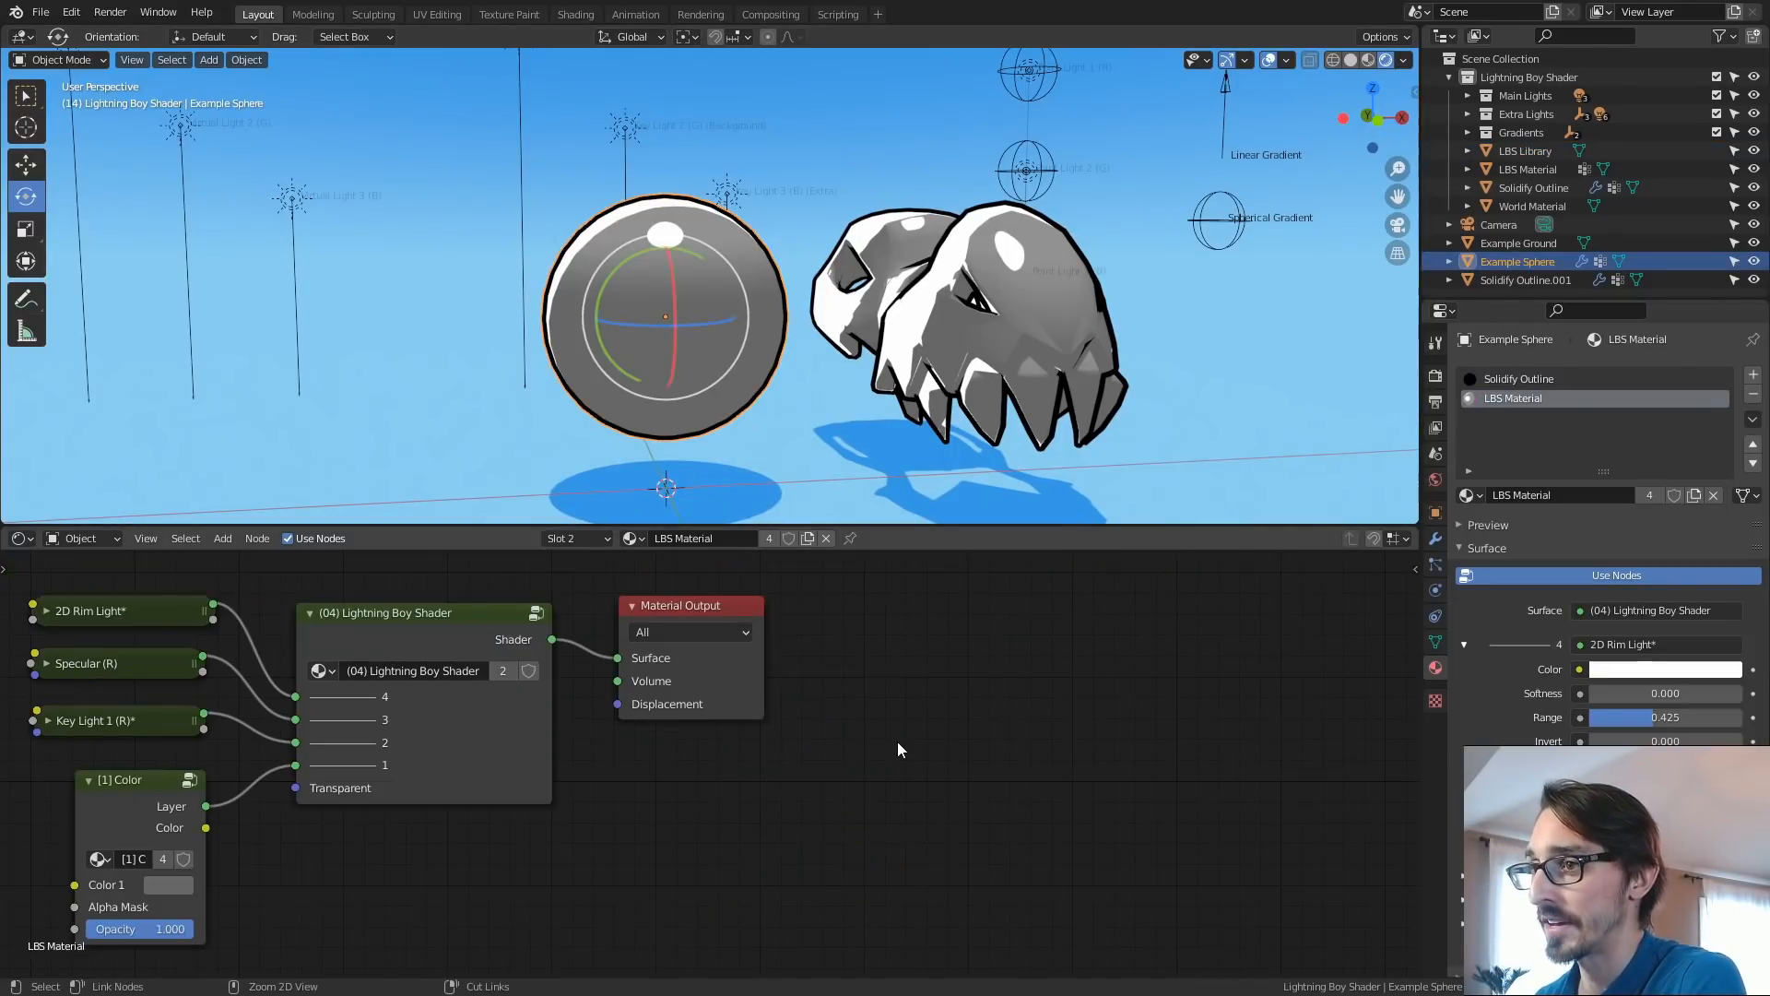
key(ctrl+v)
Make room before the shader and Material Output nodes and insert Painterly Style 1 between Key Light 1 (R) and shader input 2.
key(Home)
shift+click(935, 669)
click(1004, 701)
middle_drag(934, 748, 933, 760)
mouse_move(1032, 696)
mouse_down()
mouse_move(682, 743)
mouse_move(604, 722)
mouse_move(618, 726)
mouse_up()
scroll(618, 727, up, 1)
middle_drag(710, 335, 756, 364)
scroll(810, 355, up, 1)
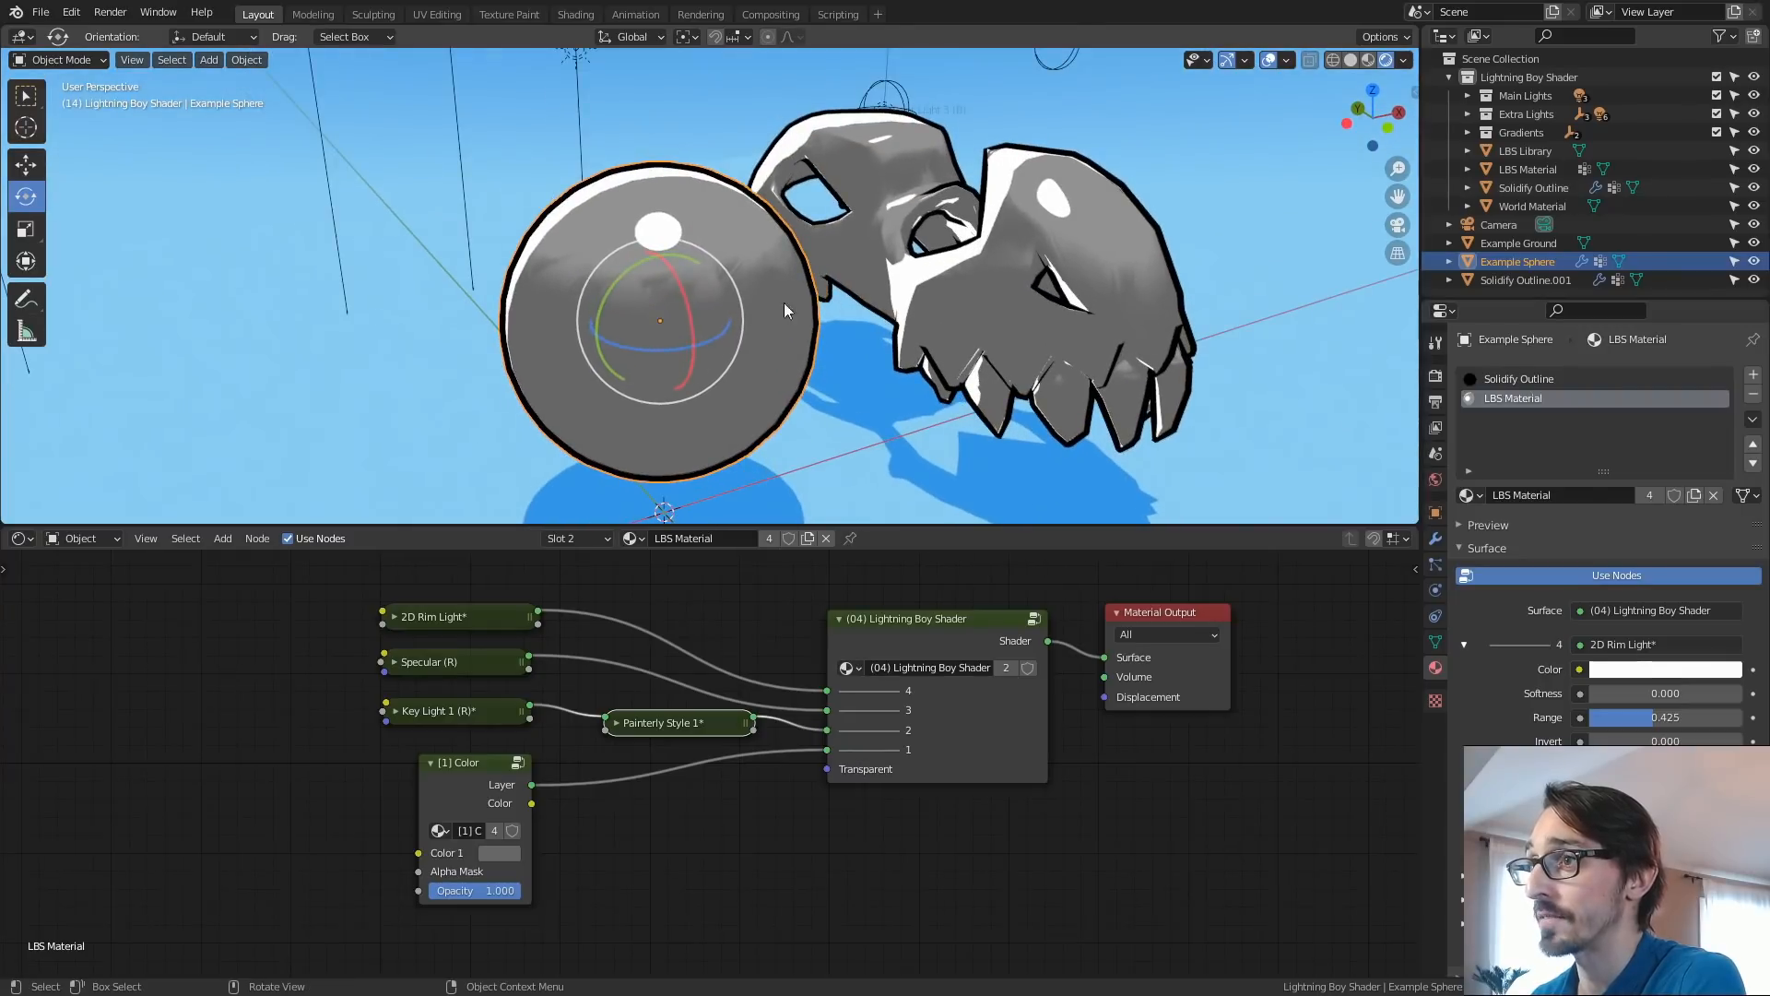
In the material properties, open Painterly Style 1's Key Light 1 (R) settings and set its softness to 0.538 and range to 0.875.
drag(1663, 297, 1651, 132)
click(1469, 471)
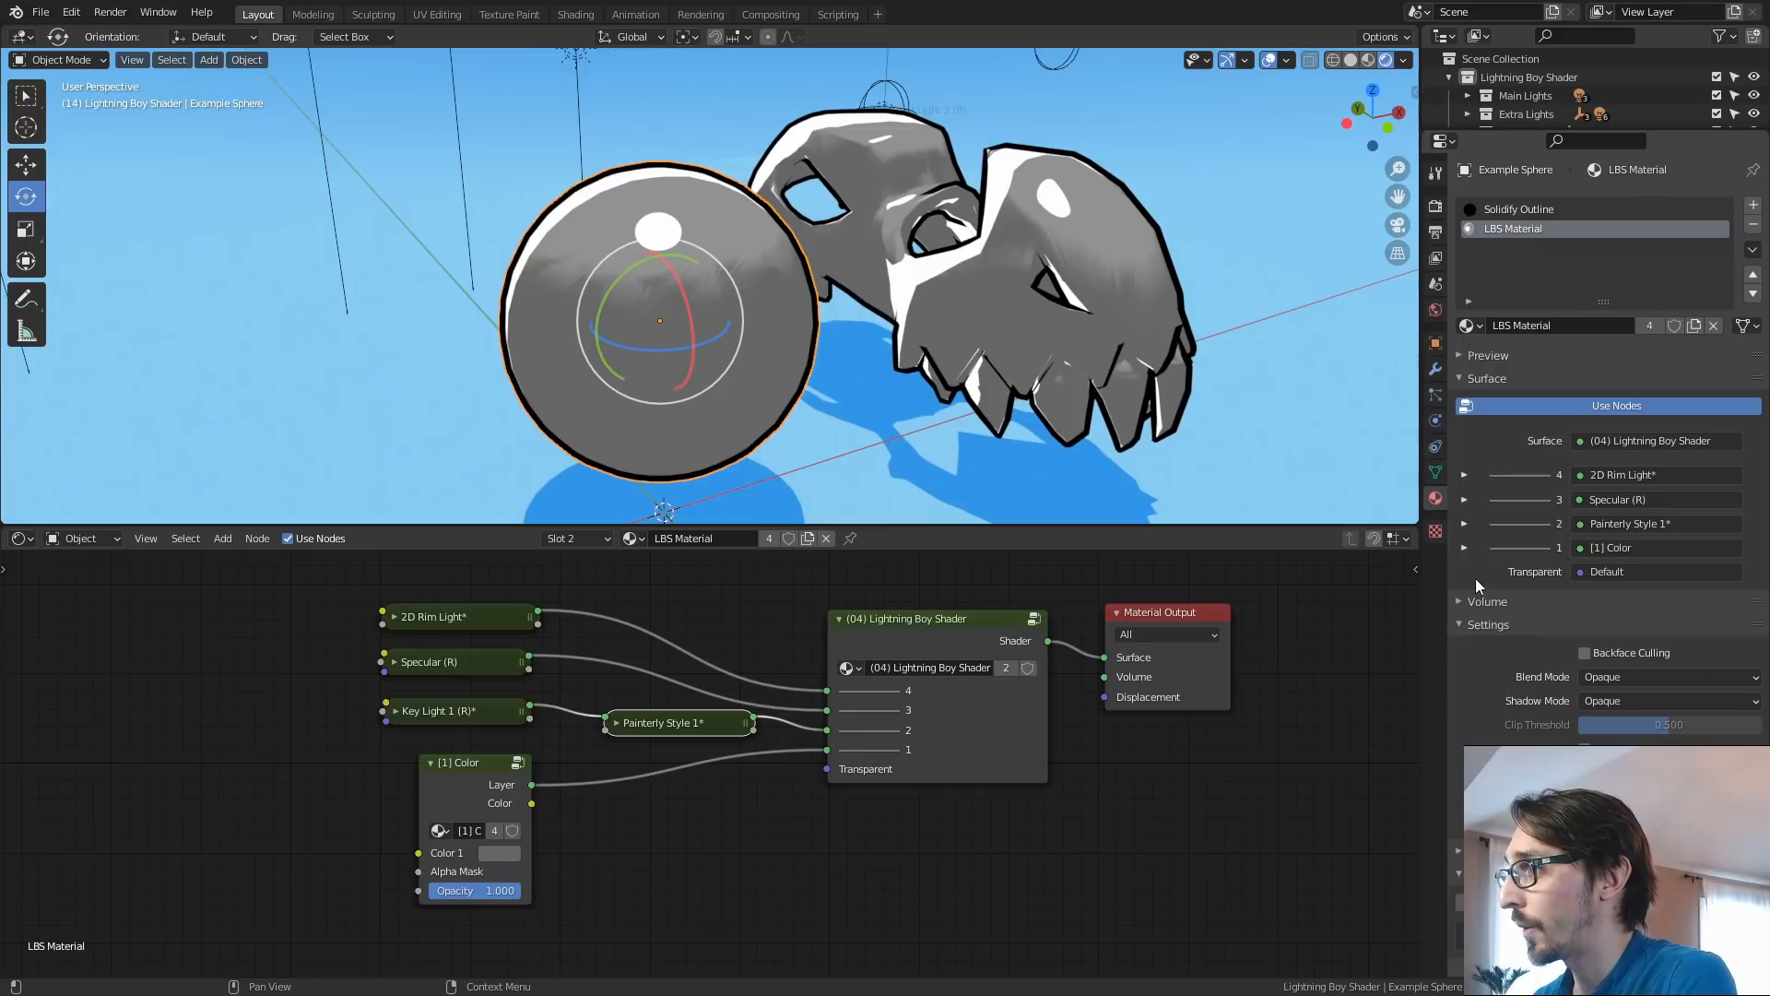
click(1465, 523)
drag(1668, 131, 1662, 76)
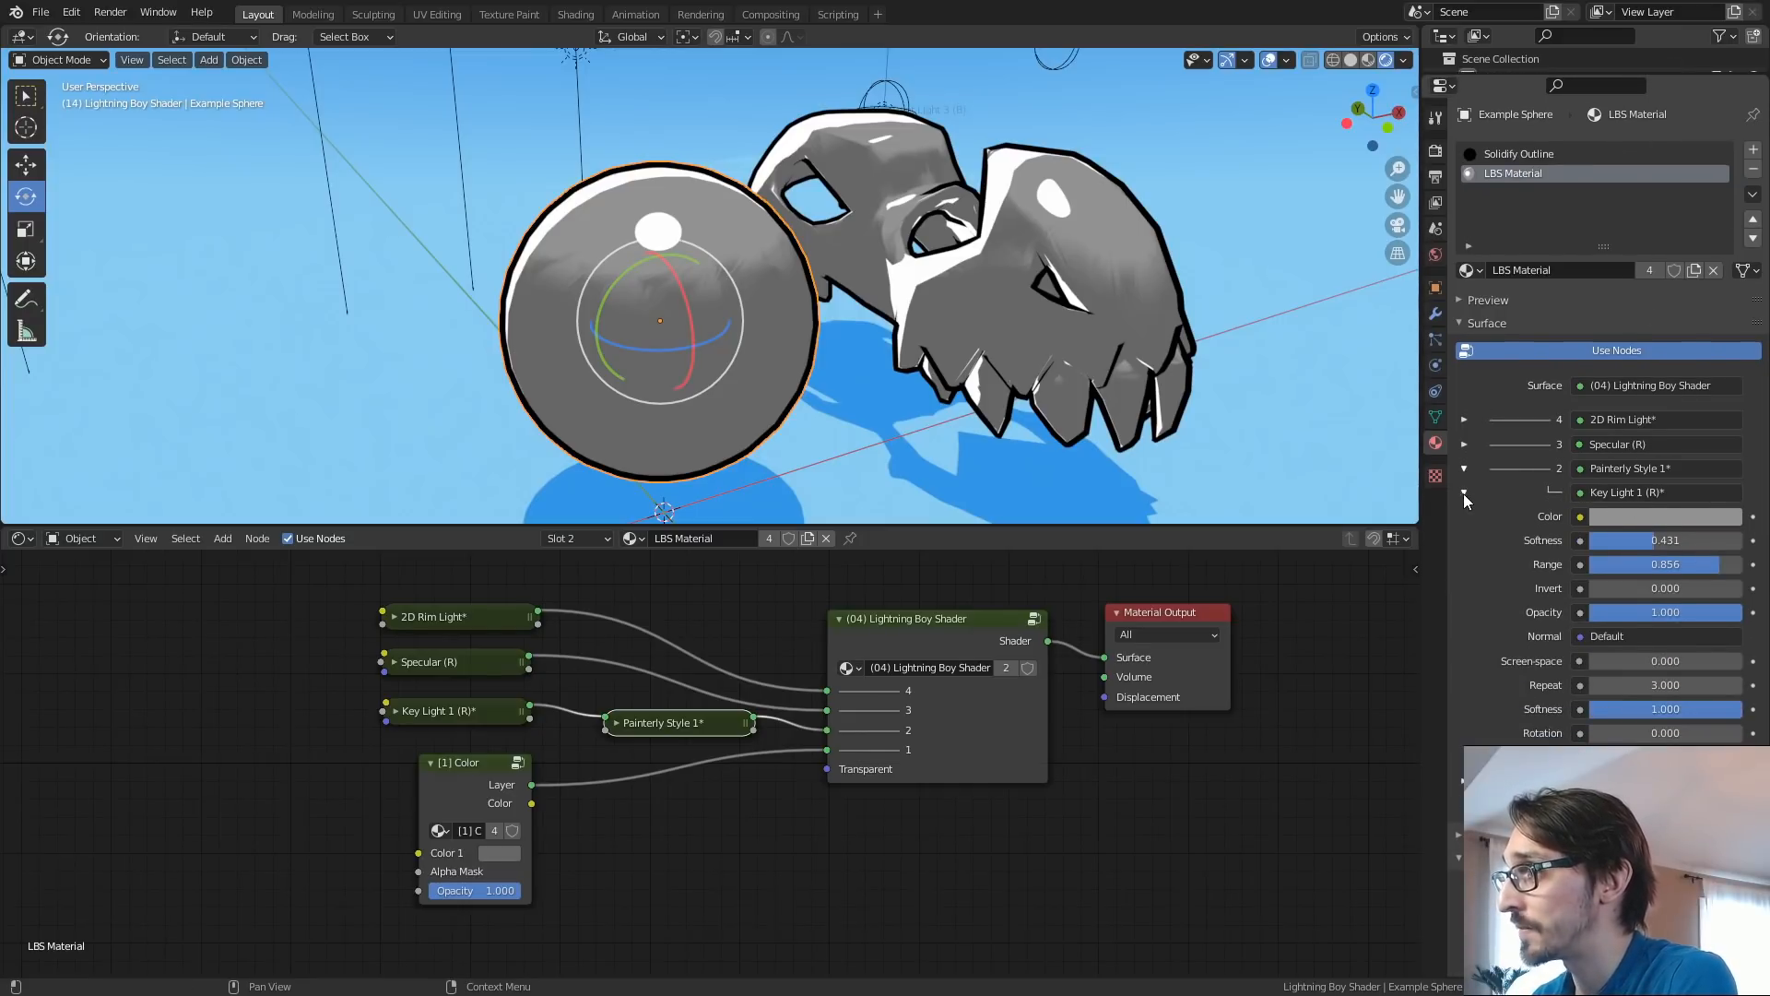
mouse_move(1652, 539)
mouse_down()
mouse_move(1630, 538)
mouse_move(1684, 566)
mouse_move(1706, 562)
mouse_move(1695, 539)
mouse_up()
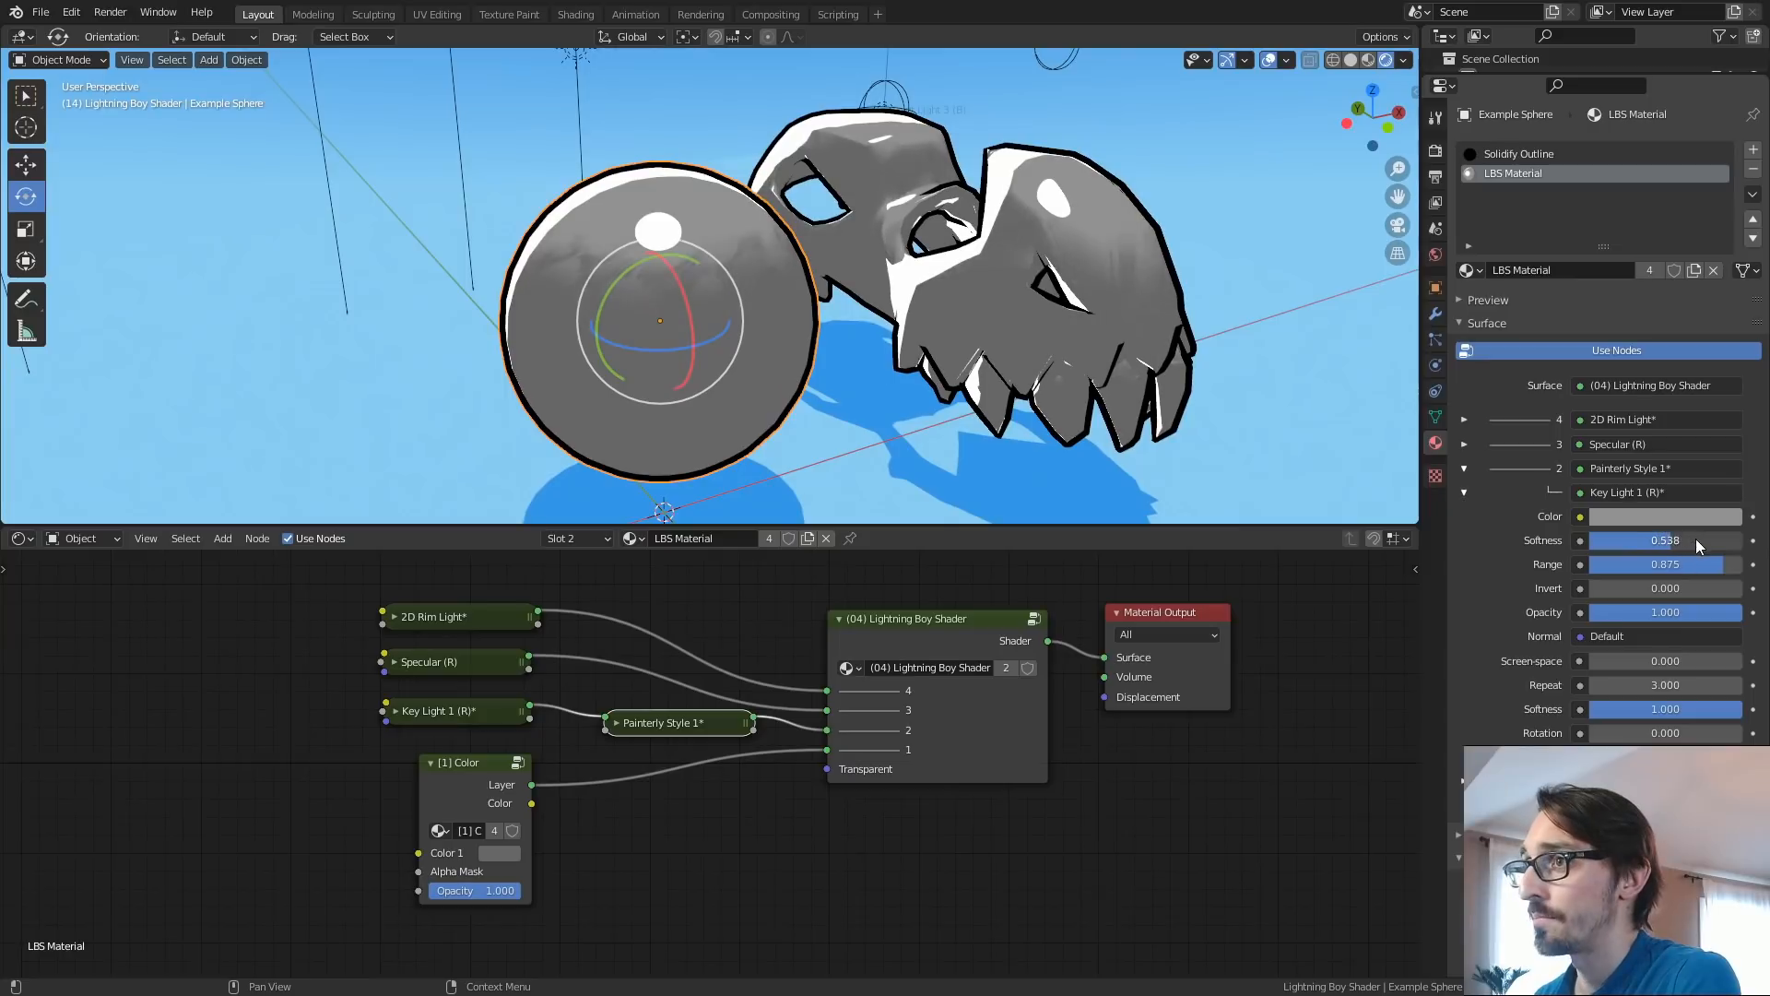
click(1464, 493)
Set Painterly Style 1's repeat to 2.600 and its softness to 0.181 in the material properties.
scroll(915, 372, up, 2)
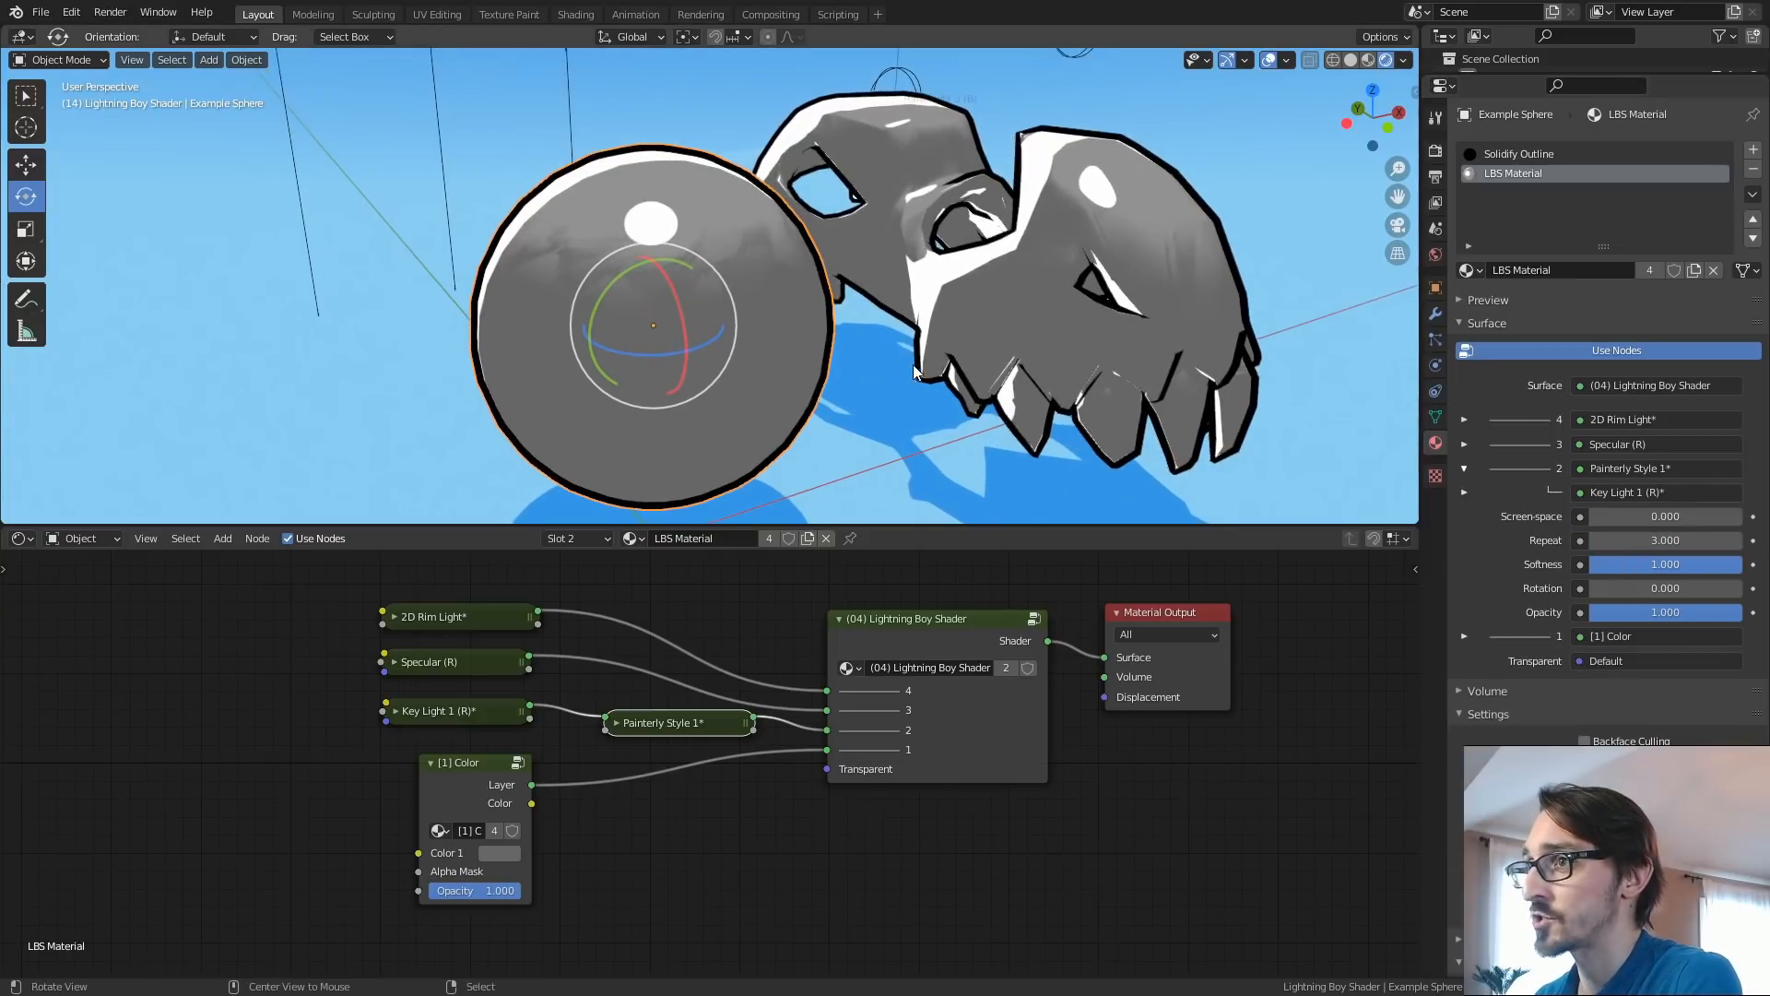
mouse_move(1660, 541)
mouse_down()
mouse_move(1556, 574)
mouse_move(1575, 573)
mouse_up()
middle_drag(1054, 470, 1044, 461)
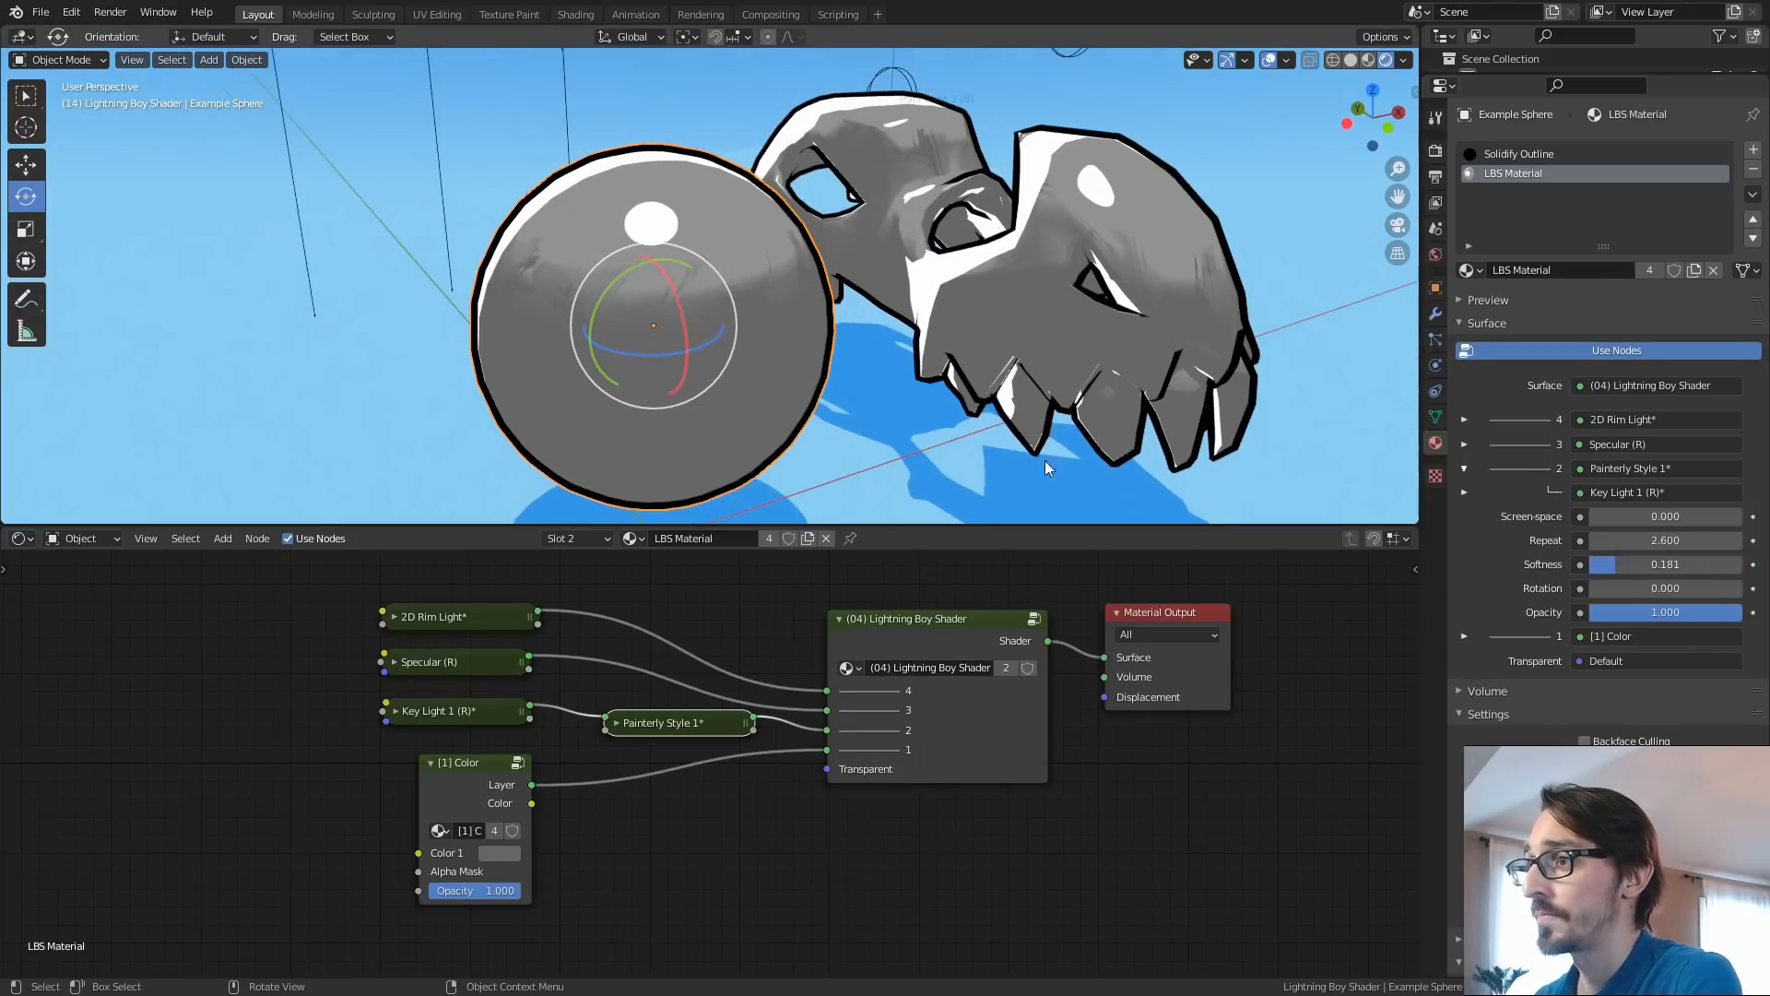
Expand the painterly node, try Painterly Style 2 and Painterly Style 4 in it, and return it to Painterly Style 1.
click(618, 725)
click(627, 792)
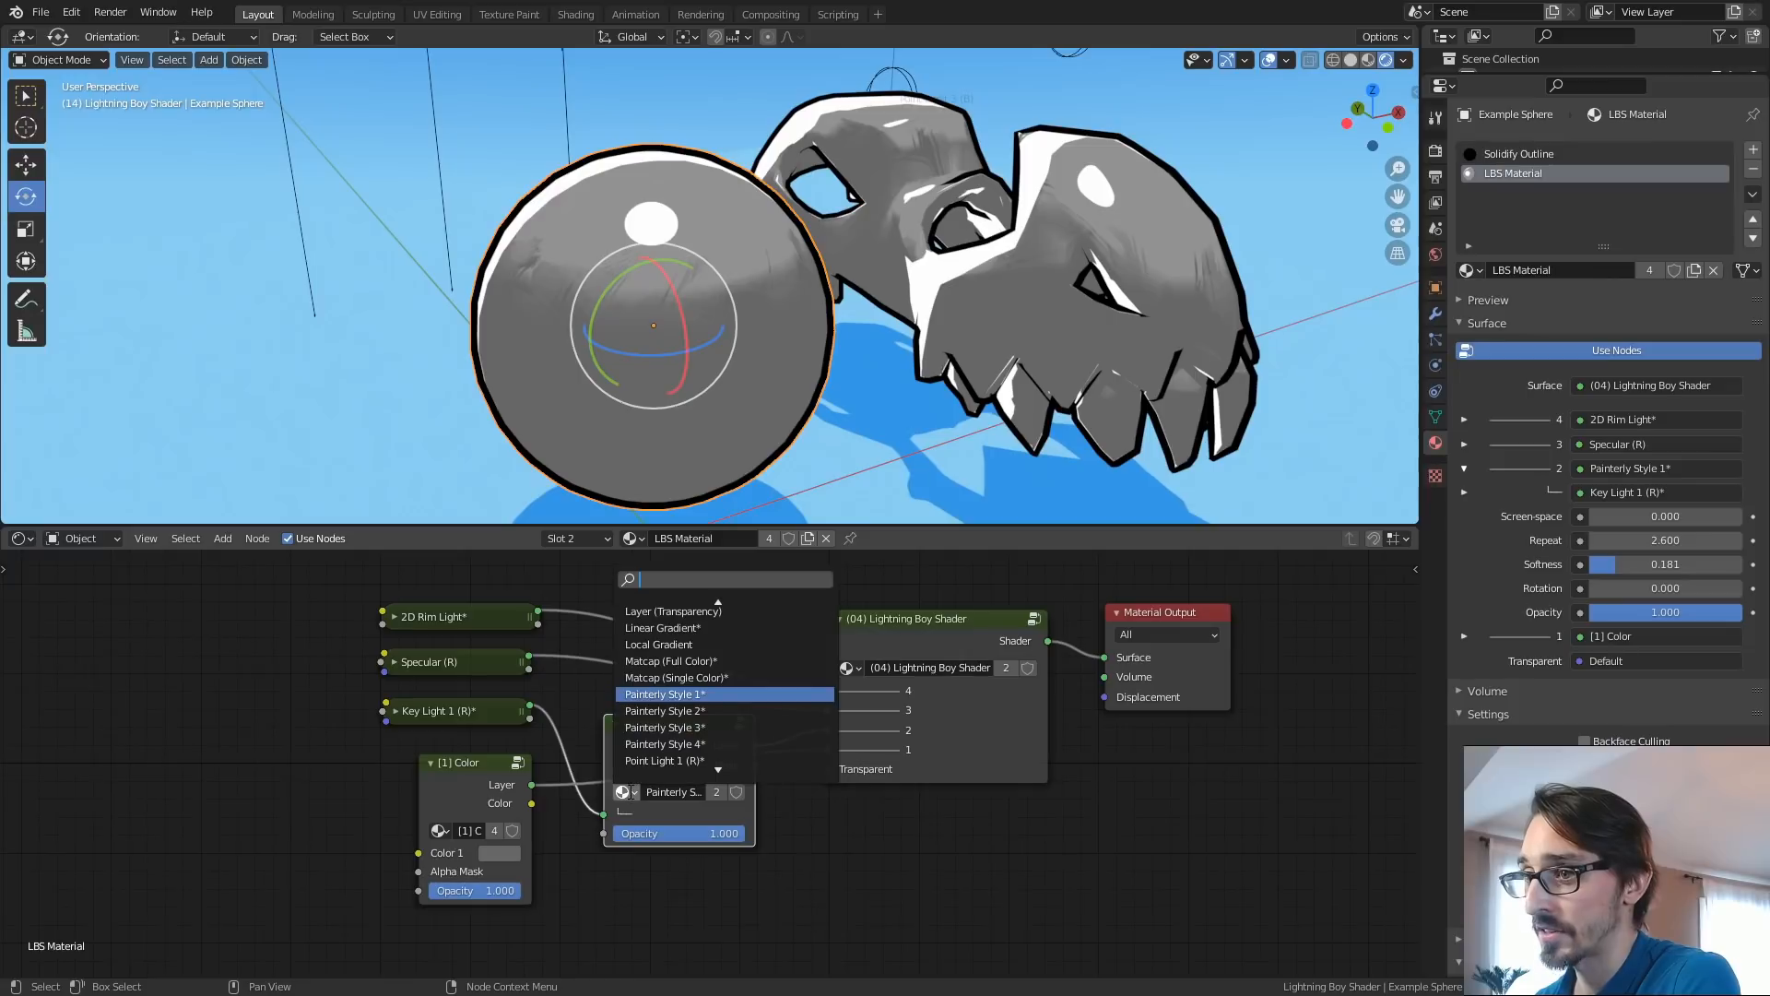
click(668, 716)
click(635, 793)
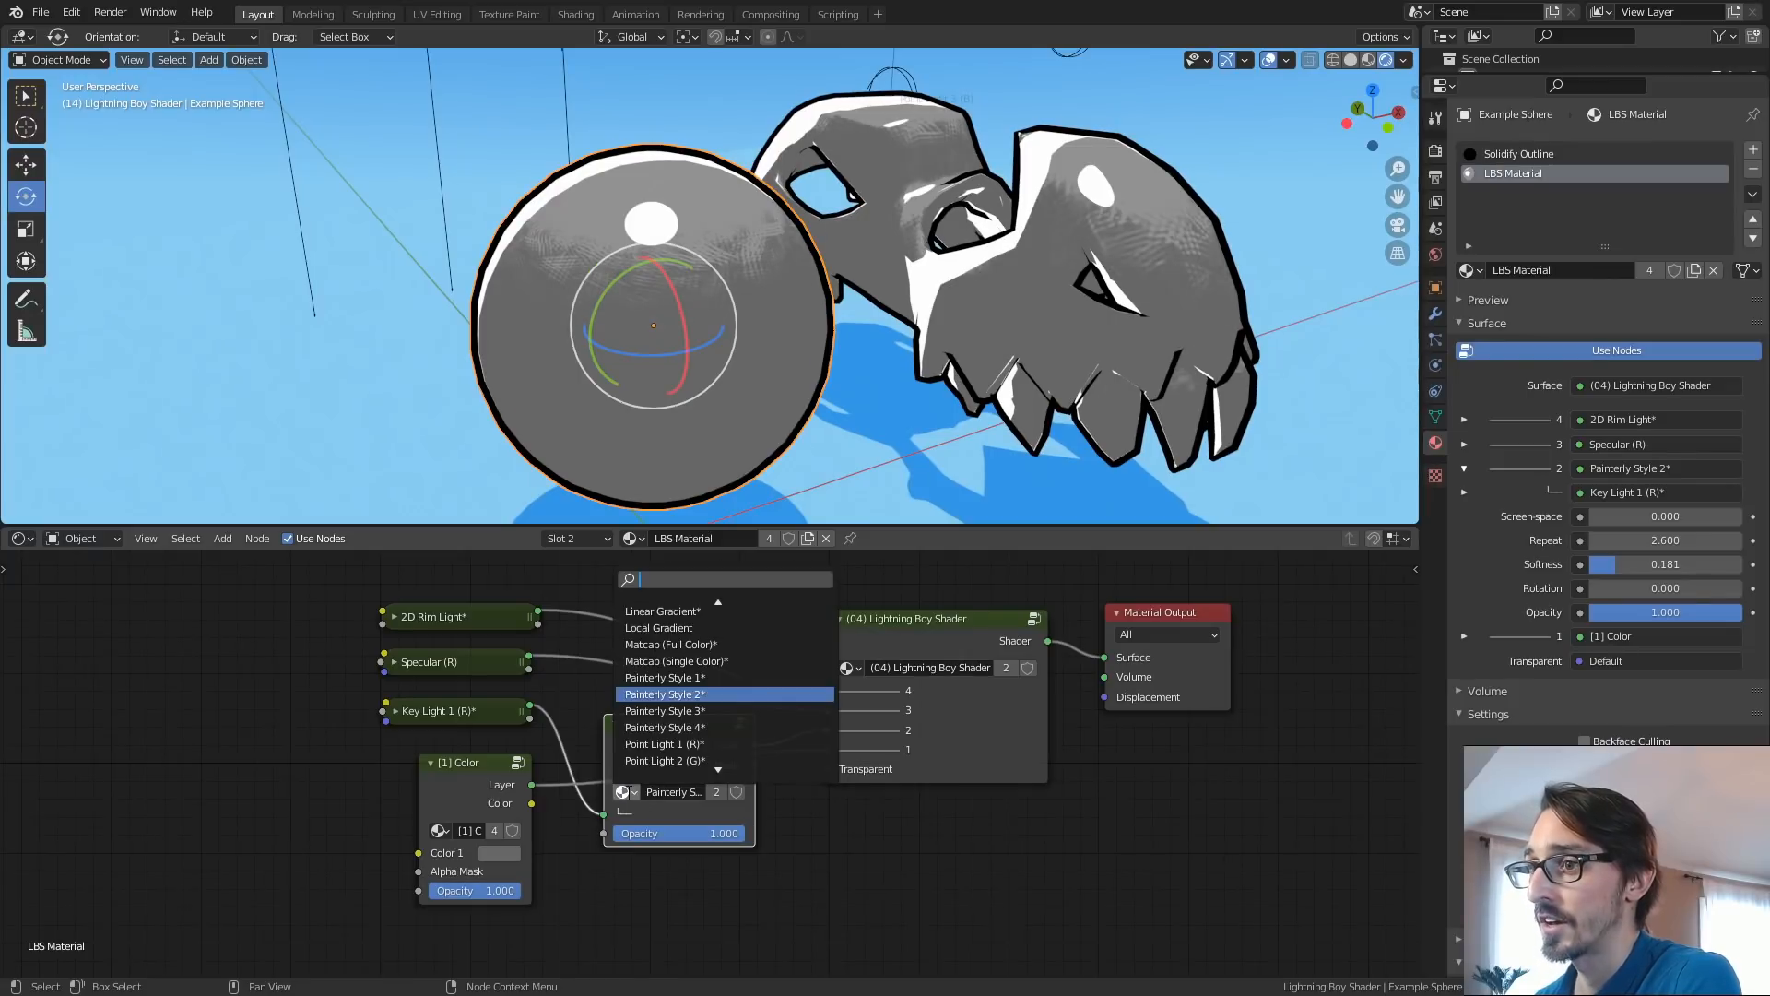
click(668, 729)
click(626, 790)
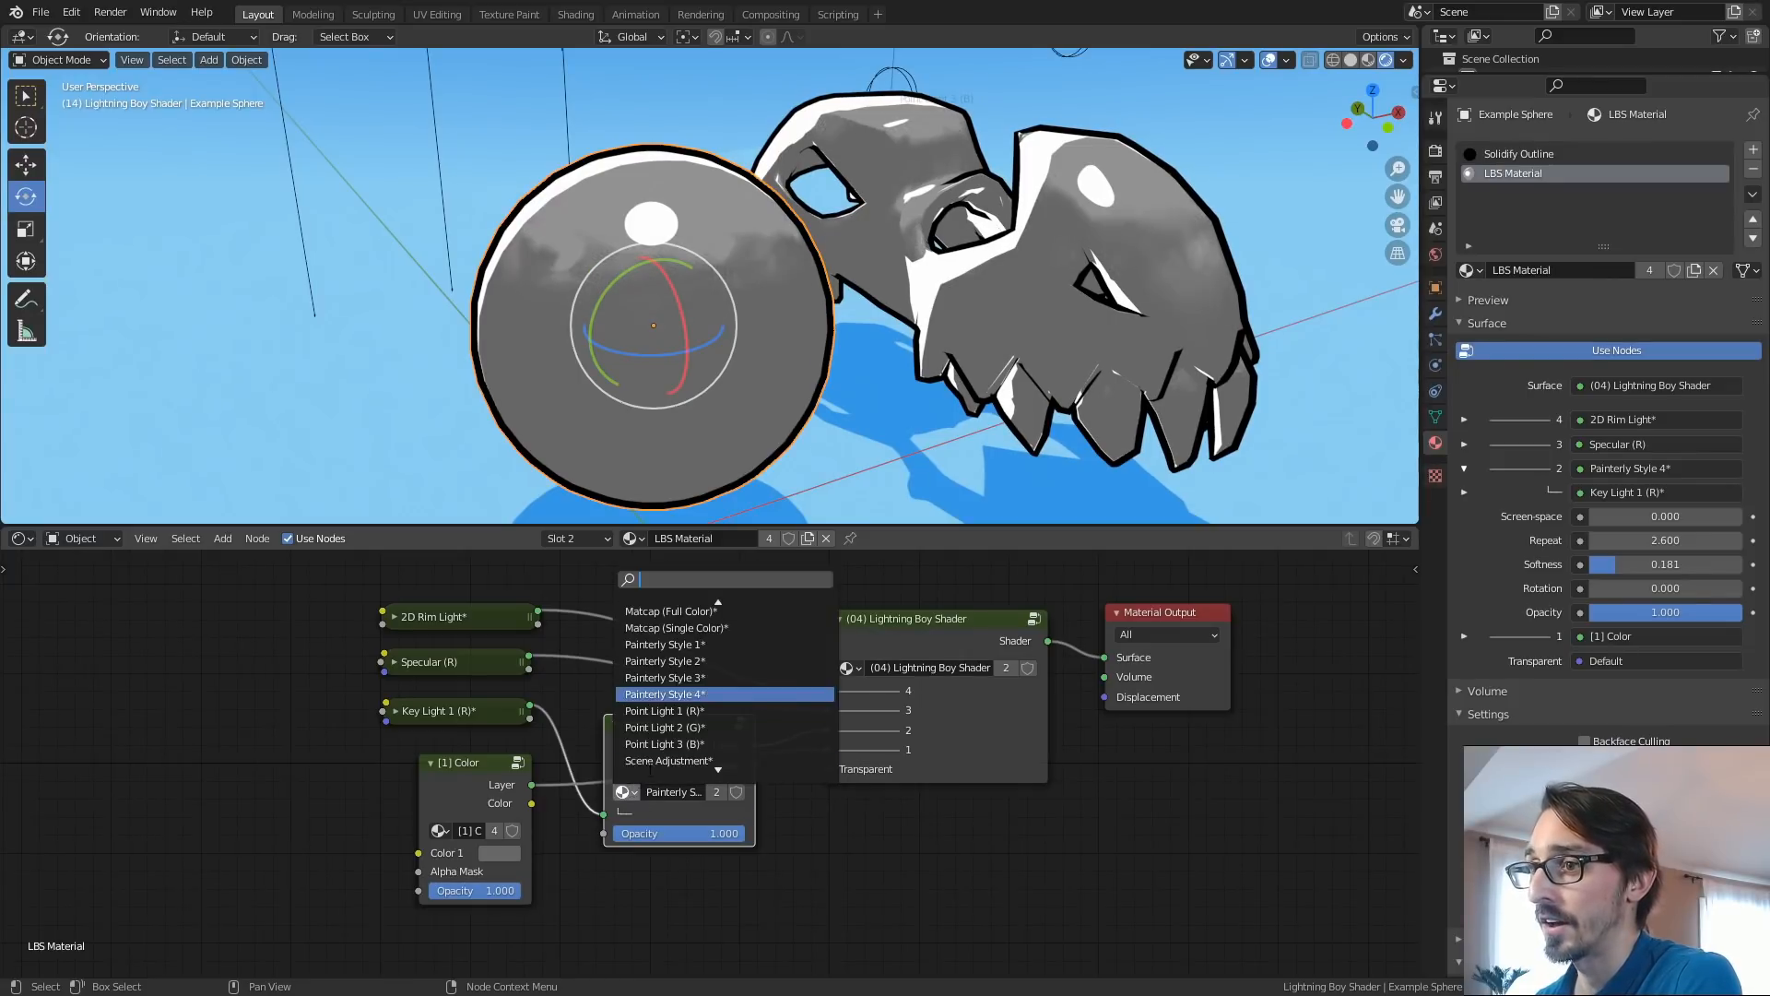
click(660, 694)
click(629, 792)
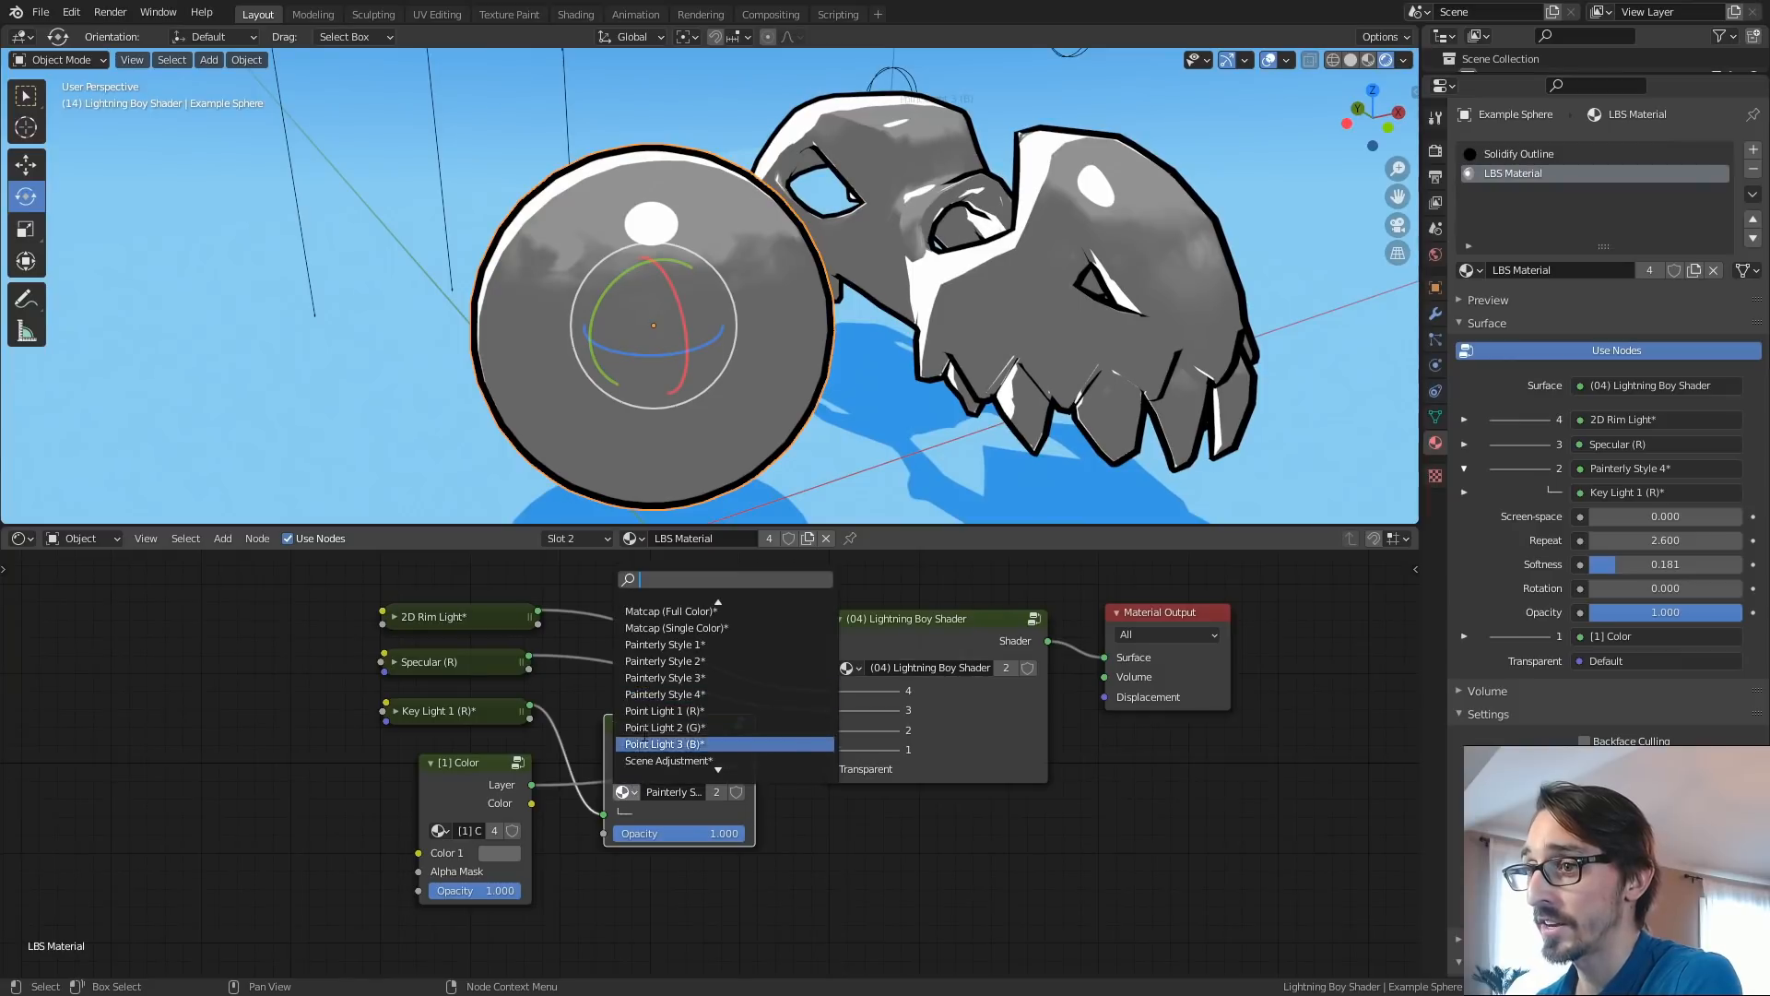
click(692, 644)
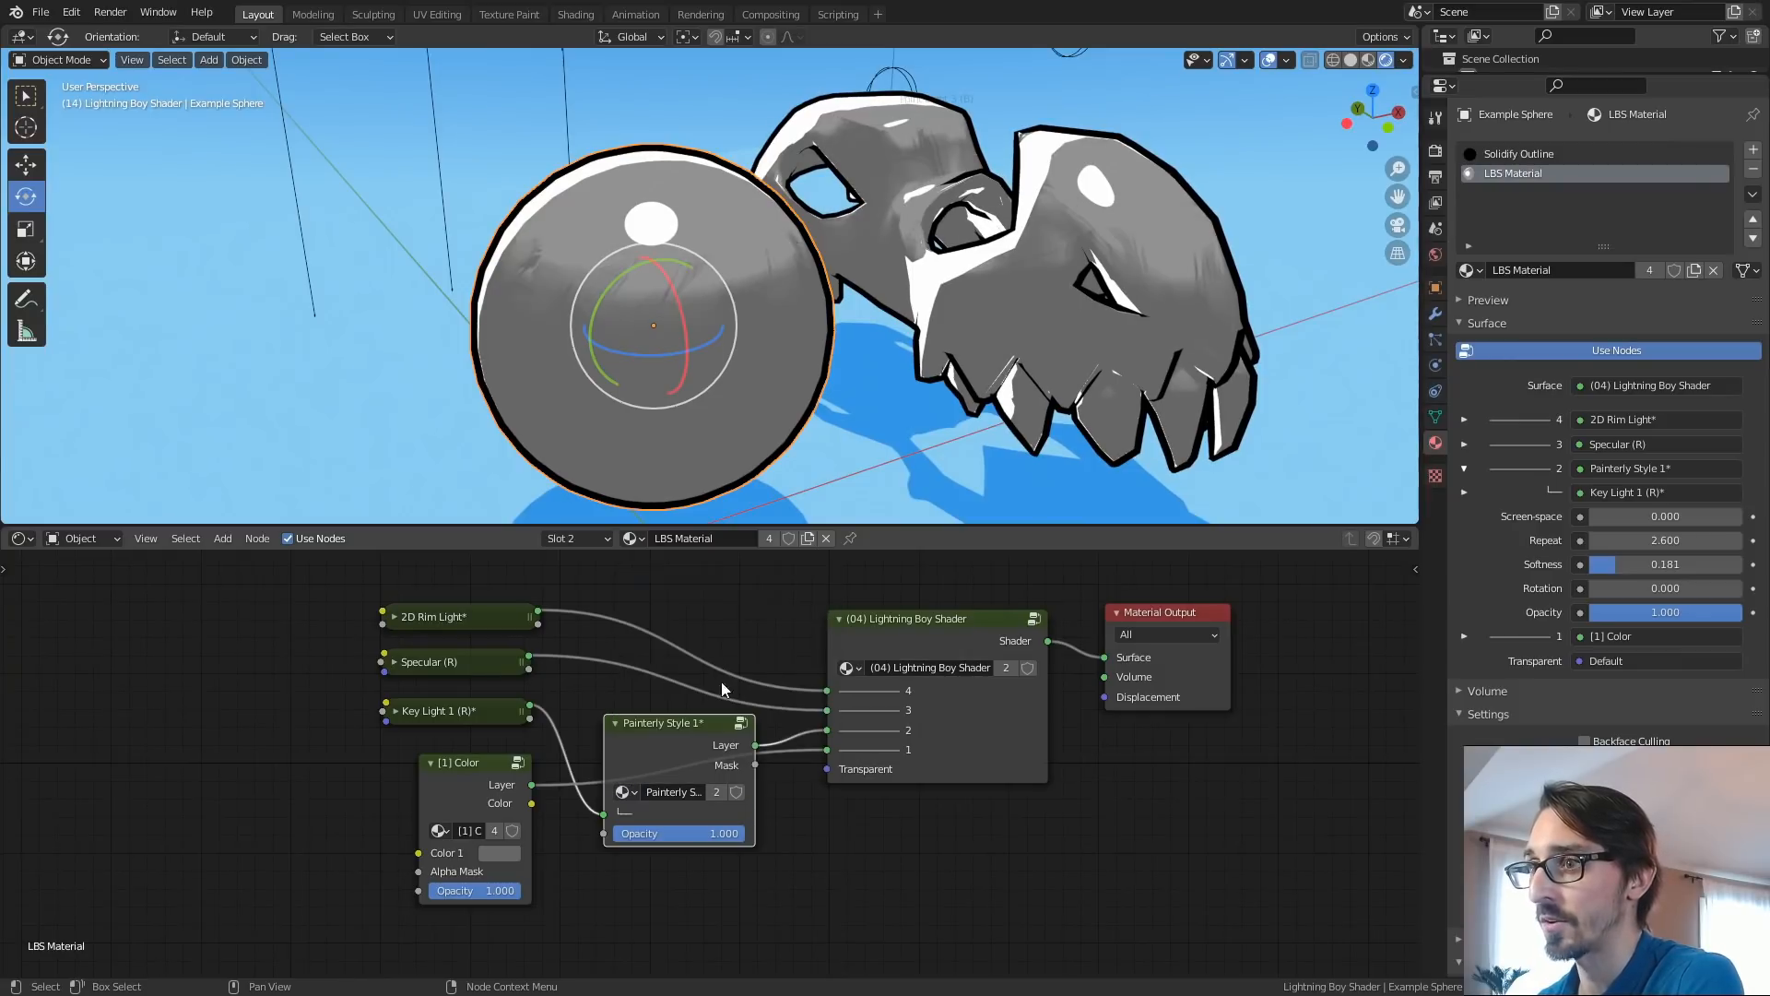
Examine the Painterly Style 1 shading on the sphere and skull from several angles, and collapse the Painterly Style 1 node.
mouse_move(906, 404)
middle_down()
mouse_move(806, 325)
mouse_move(804, 341)
mouse_move(800, 319)
mouse_move(843, 321)
mouse_move(845, 351)
middle_up()
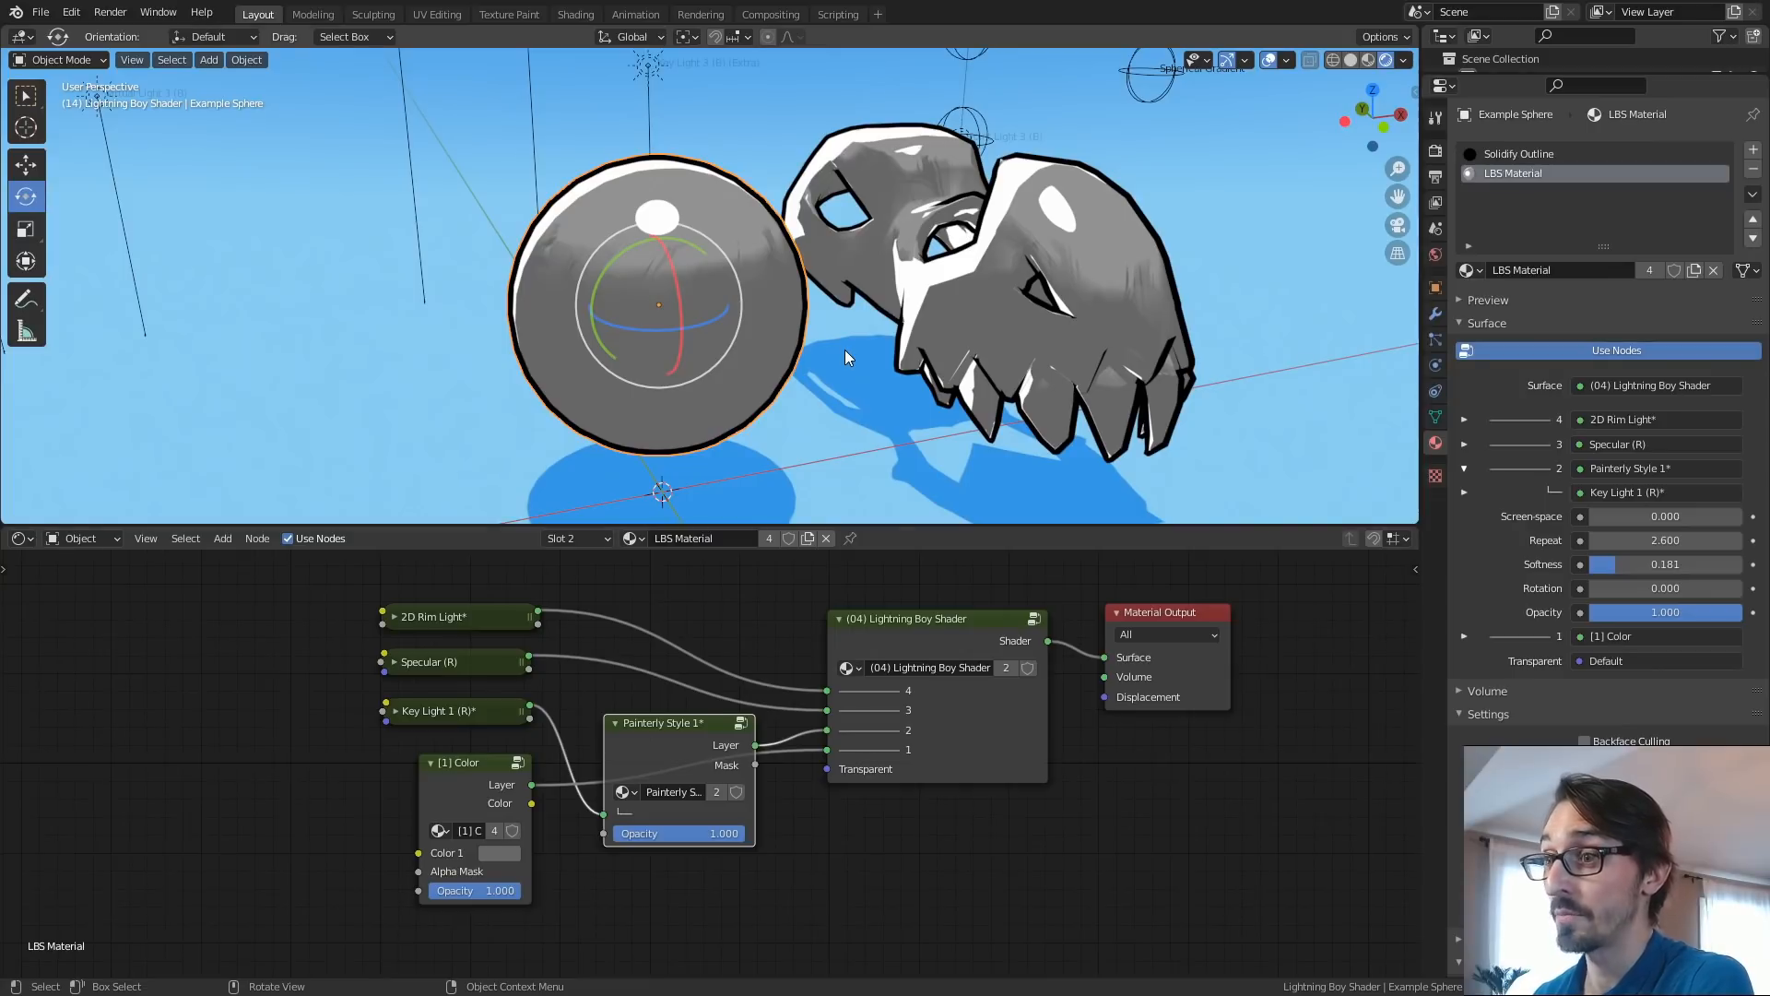
key(Tab)
scroll(797, 672, down, 3)
middle_drag(797, 673, 761, 664)
click(760, 664)
key(Tab)
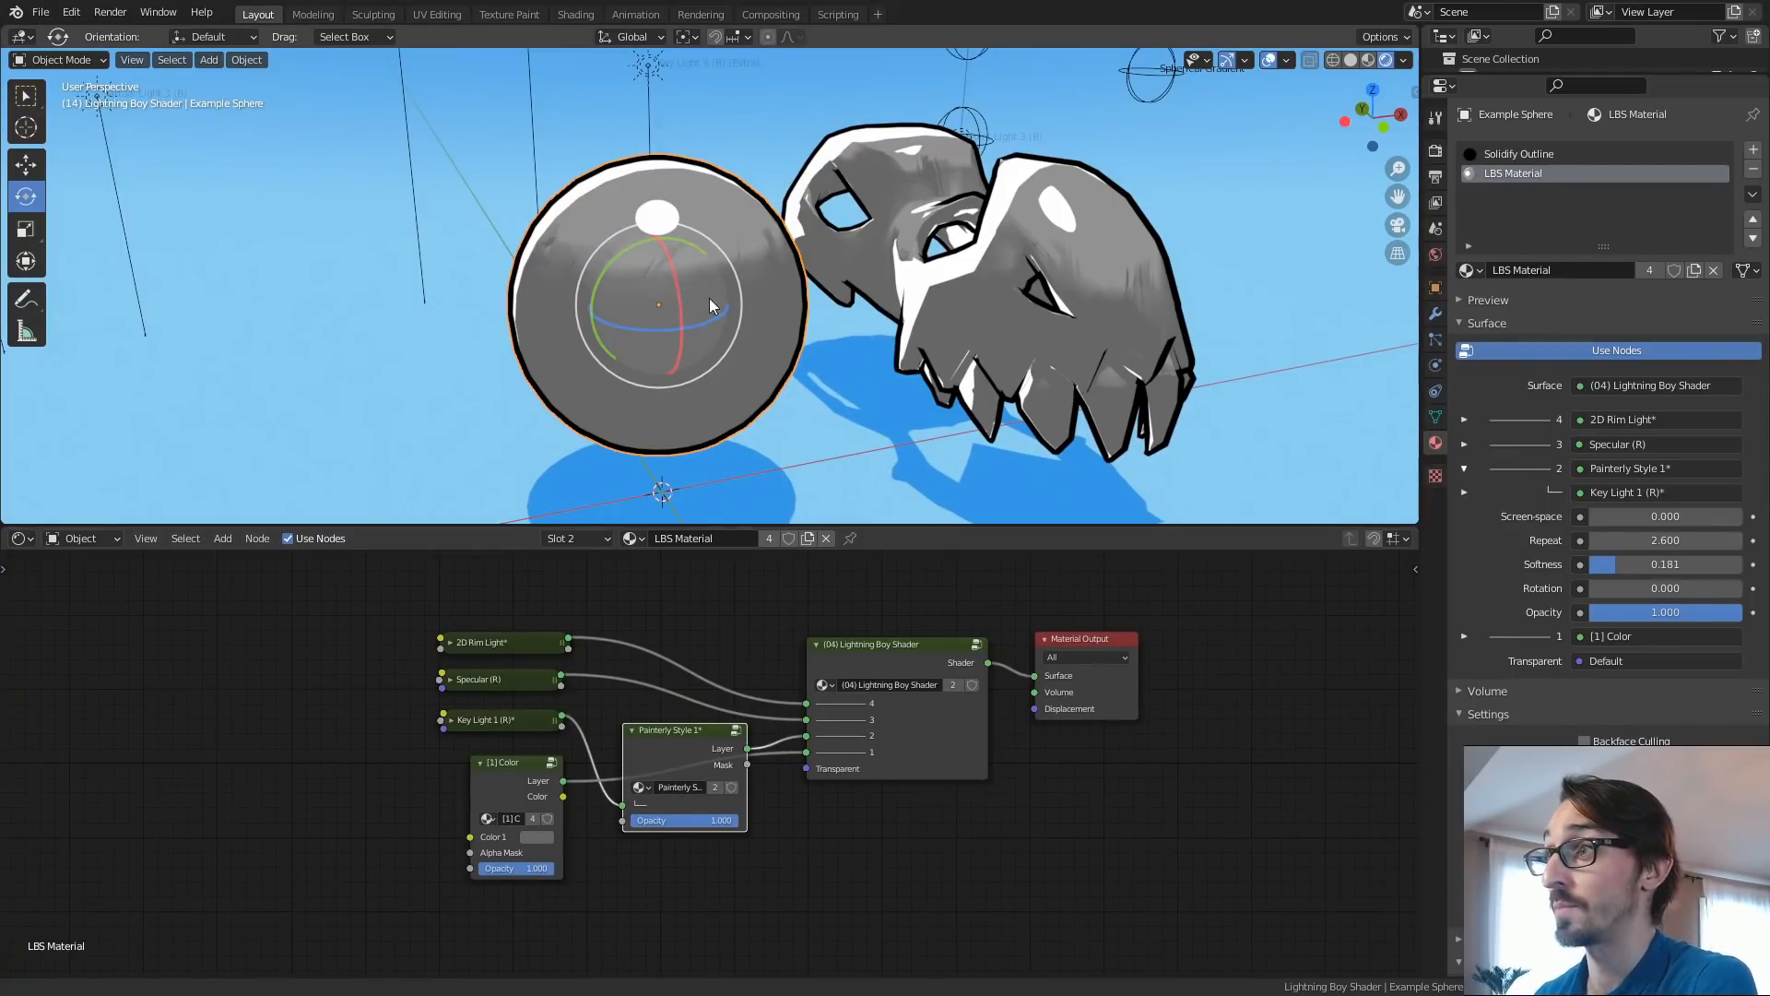
middle_drag(913, 304, 953, 292)
middle_drag(775, 361, 636, 314)
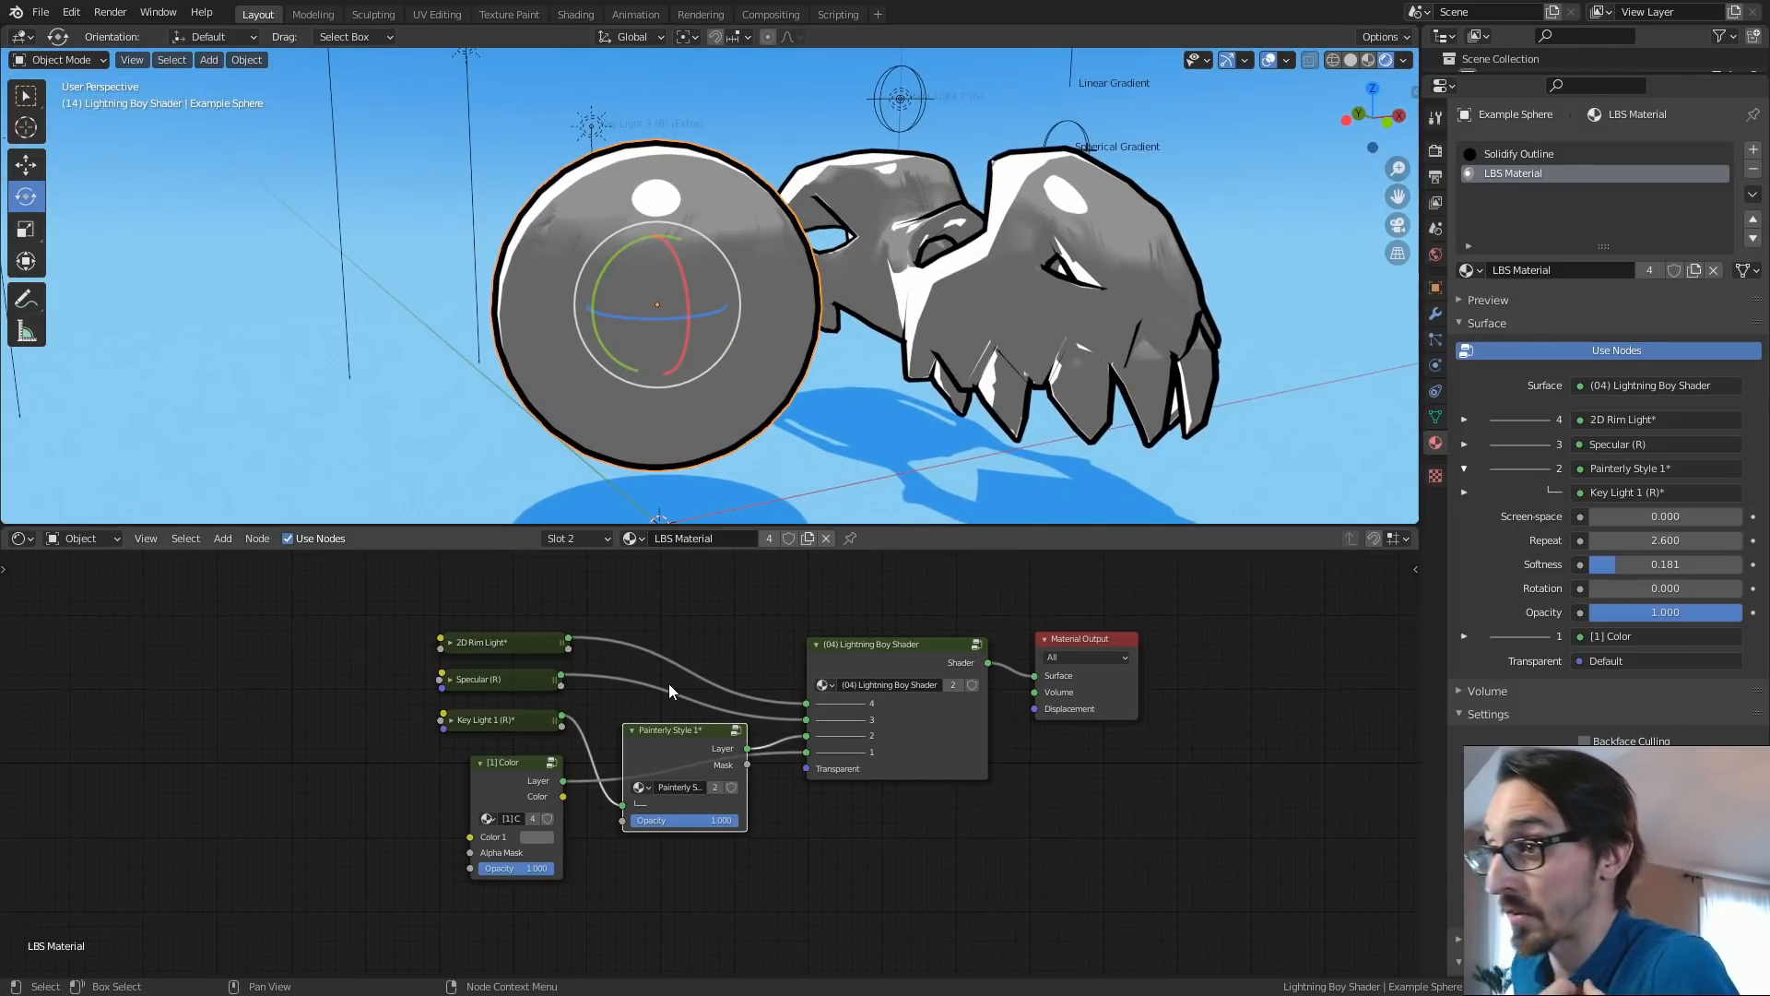
click(633, 729)
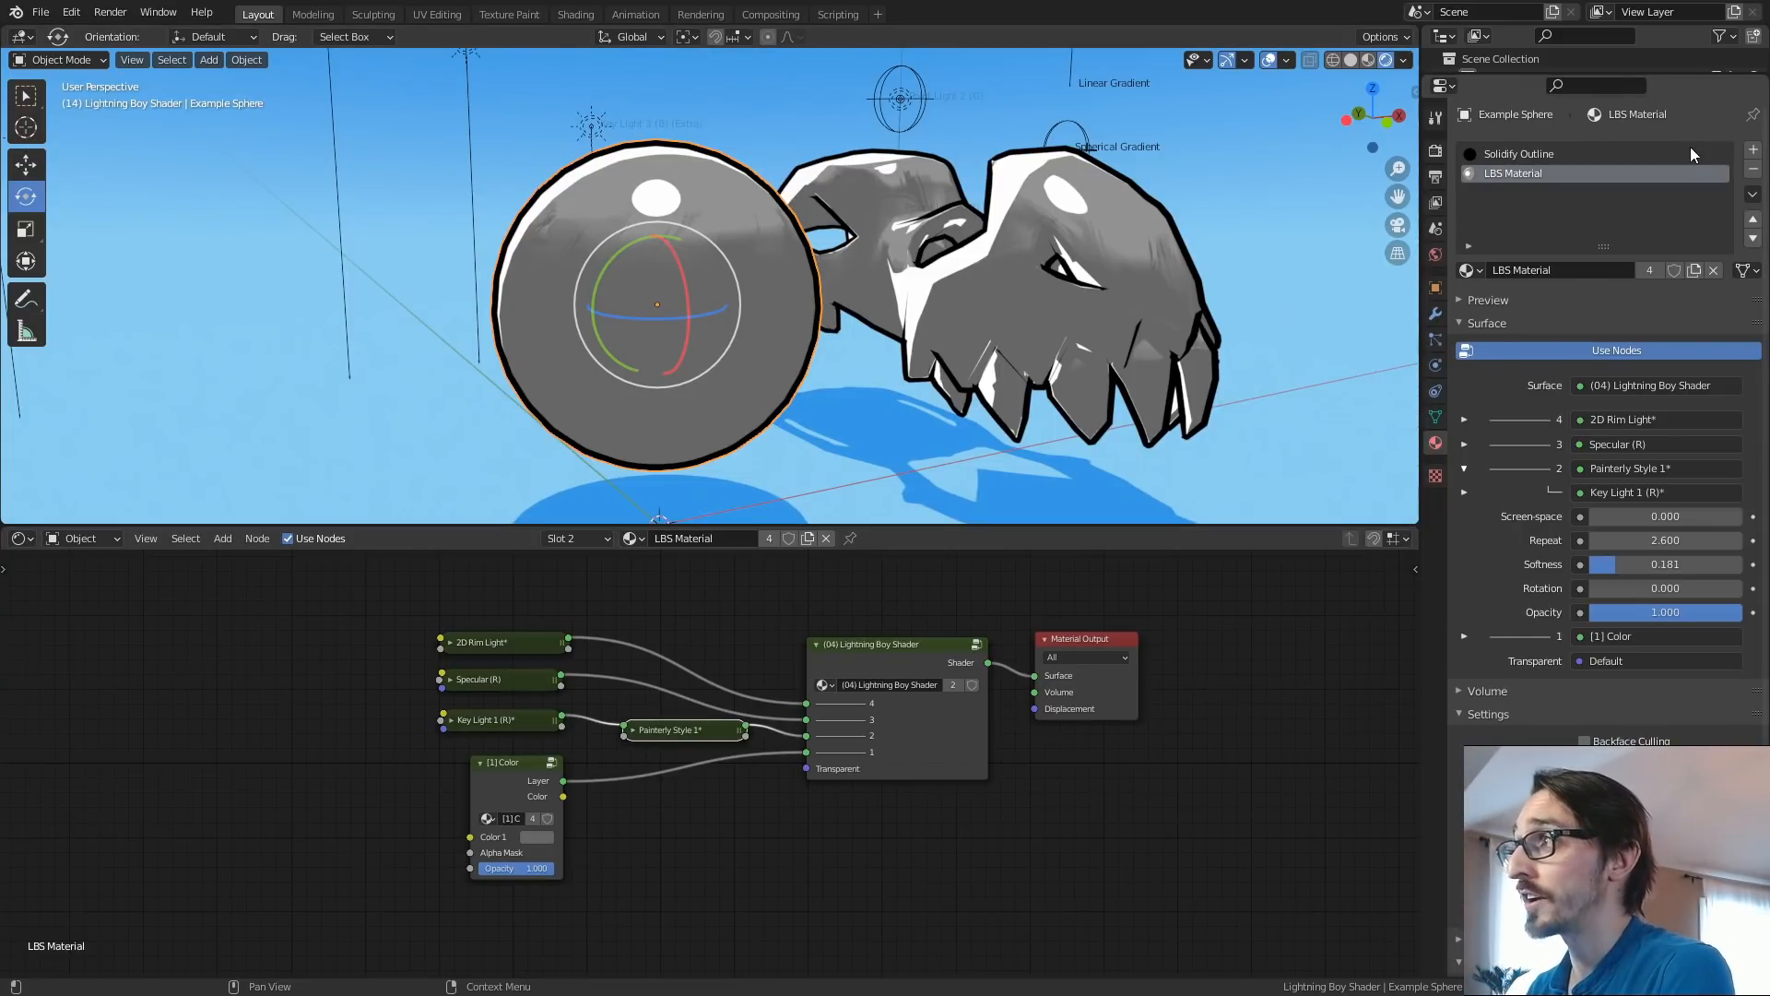
Enlarge the outliner, select LBS Library and examine its node categories and the inside of the Virtual Light 1 (R) group.
drag(1696, 73, 1614, 398)
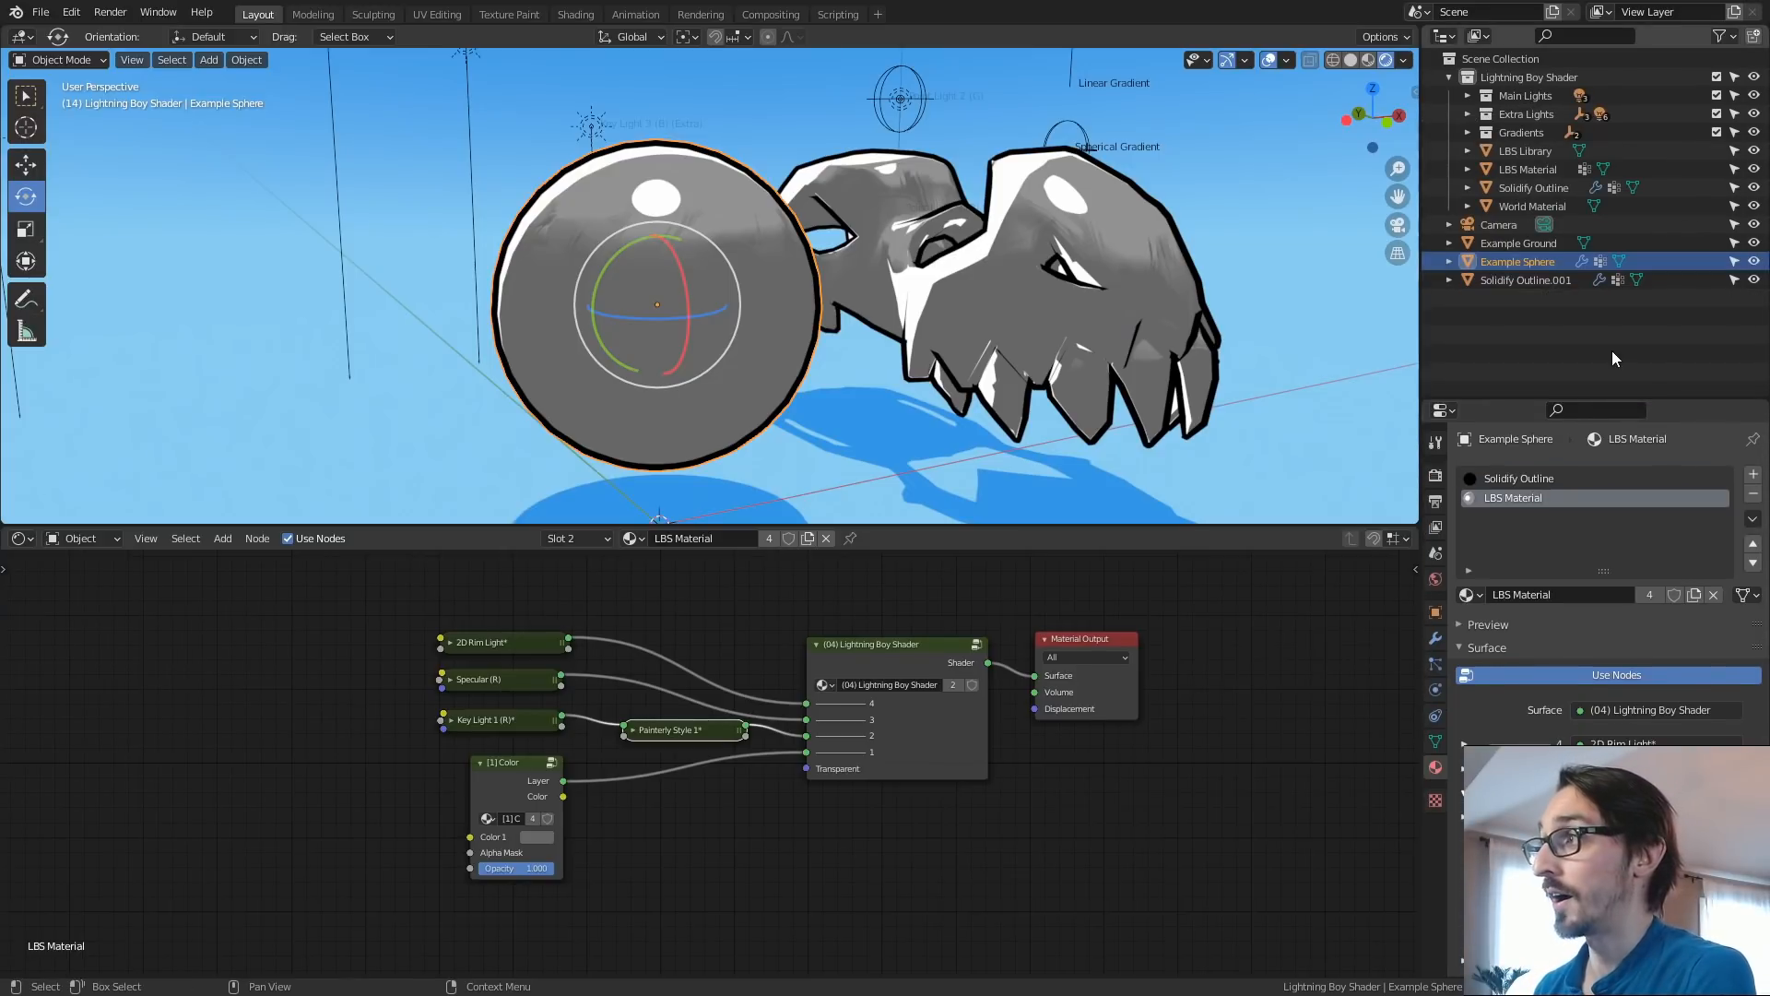
ctrl+alt+drag(922, 272, 922, 300)
alt+drag(922, 299, 871, 293)
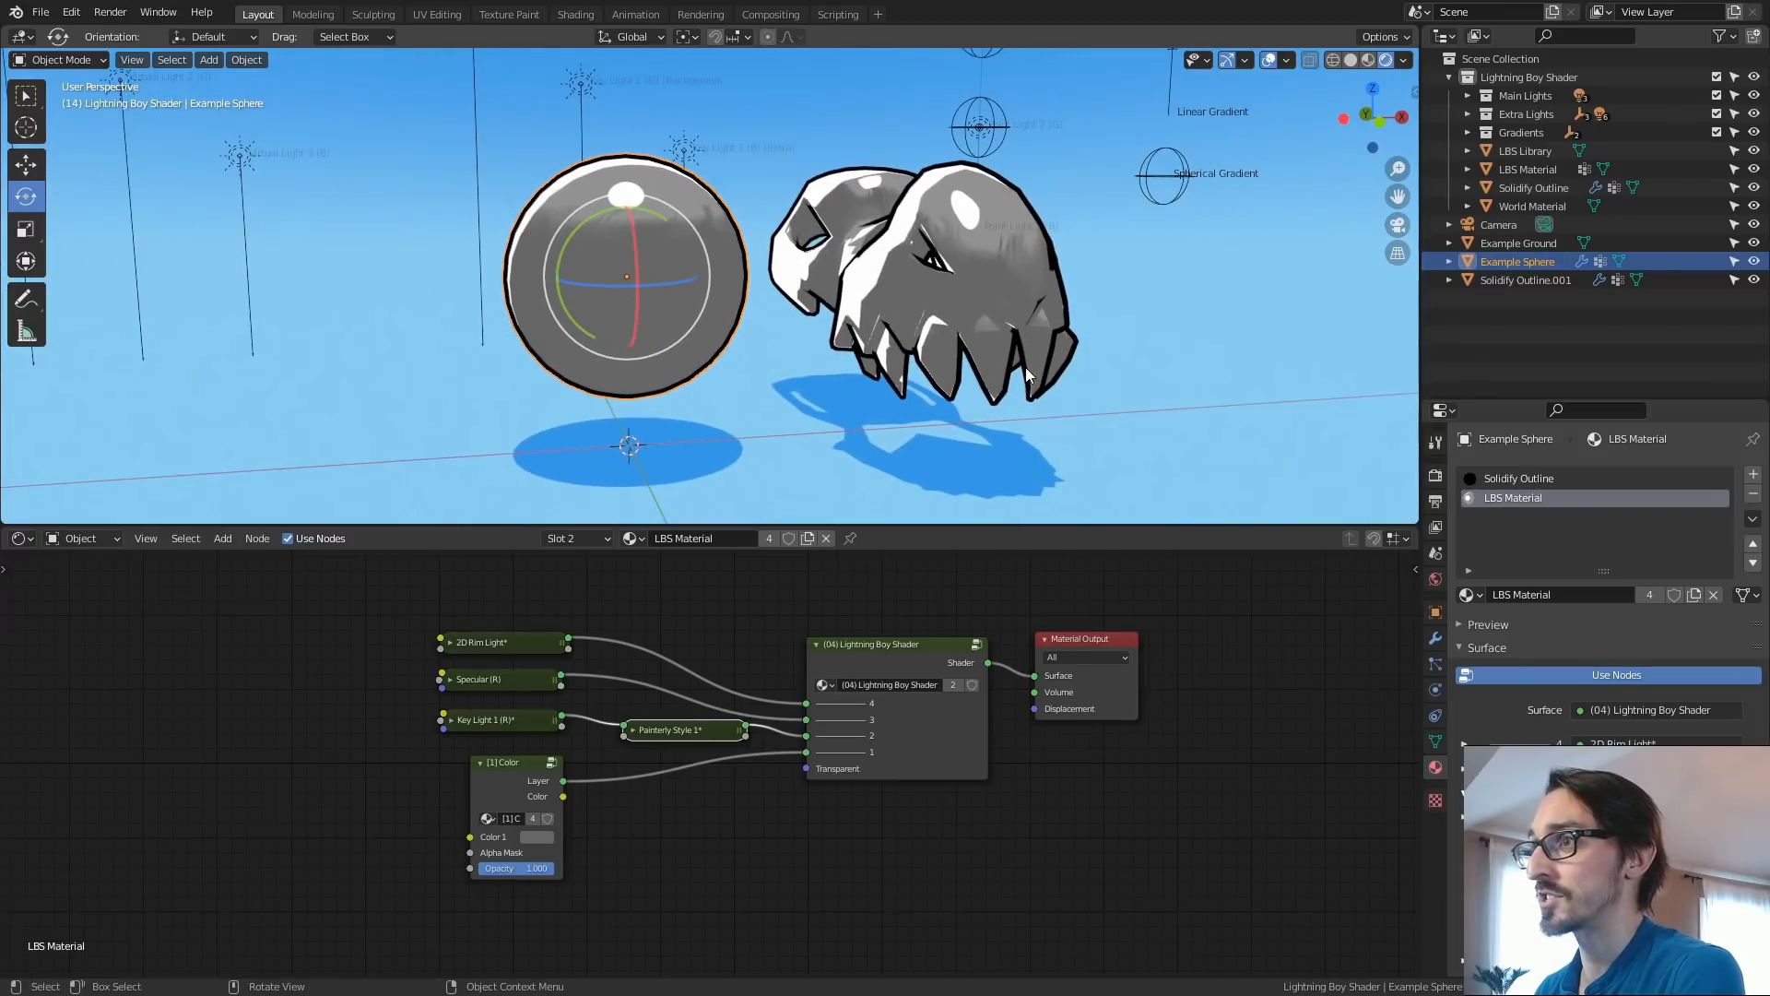
click(1524, 150)
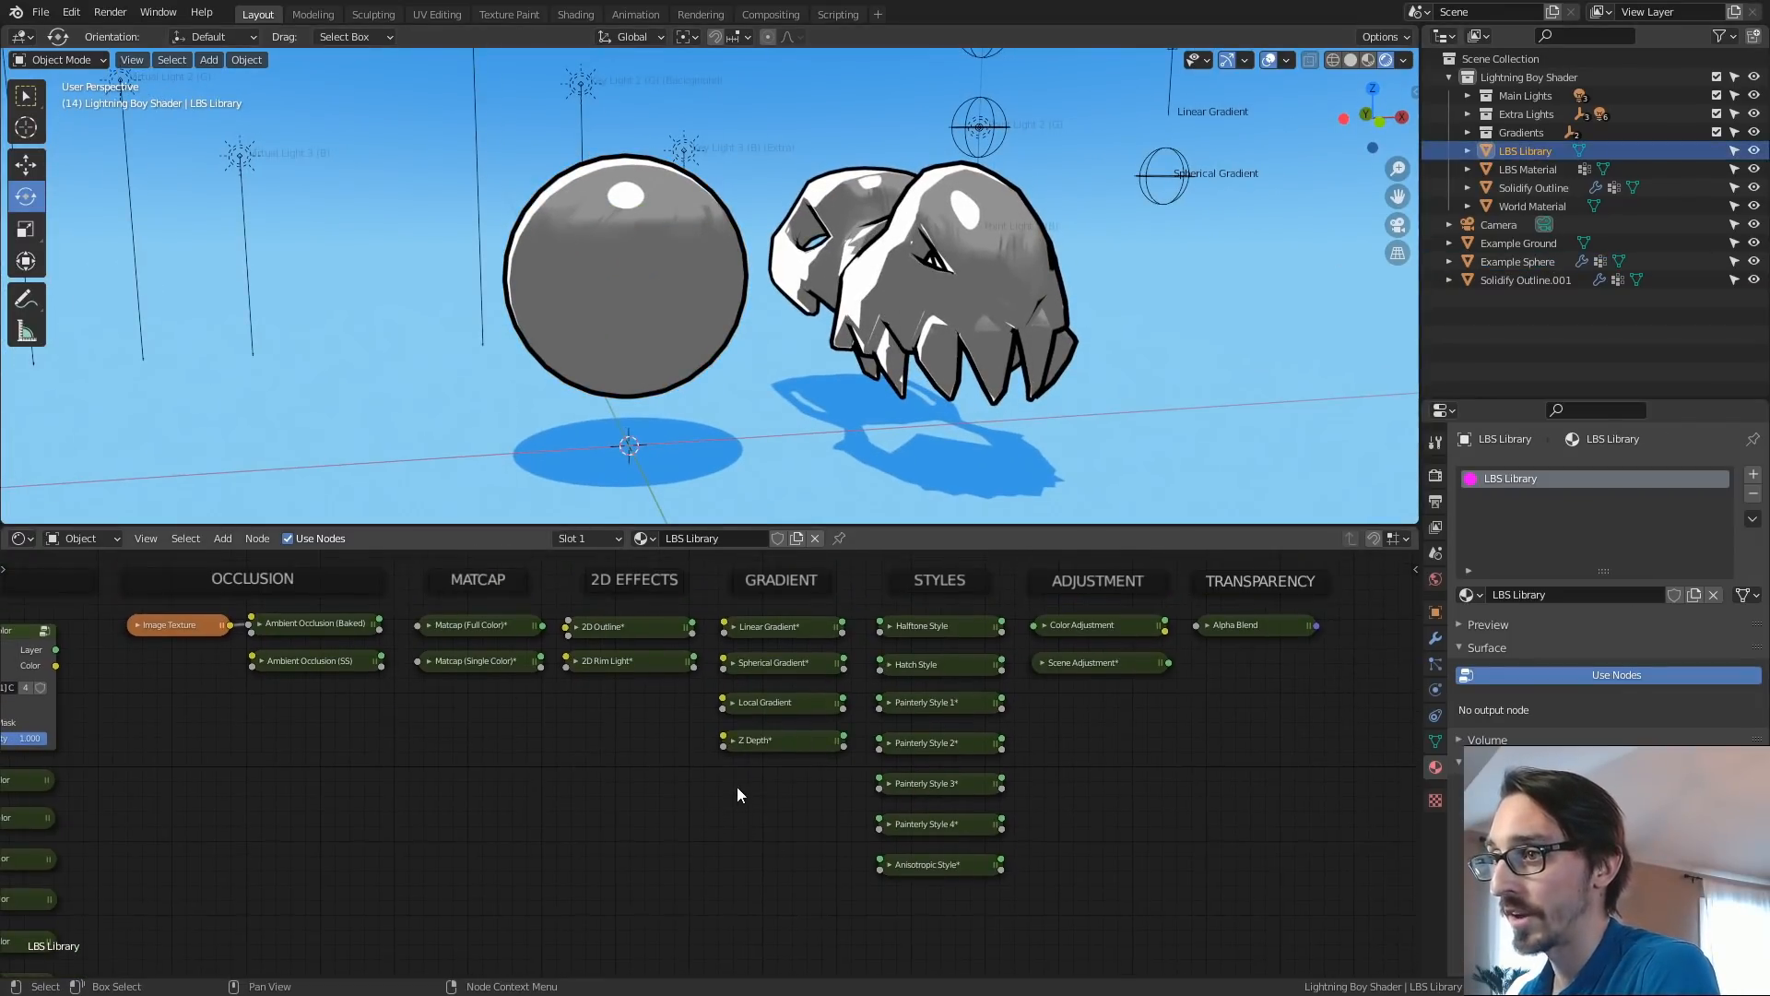
drag(726, 605, 855, 688)
alt+drag(582, 764, 1096, 759)
alt+drag(50, 770, 249, 739)
alt+drag(1236, 696, 948, 715)
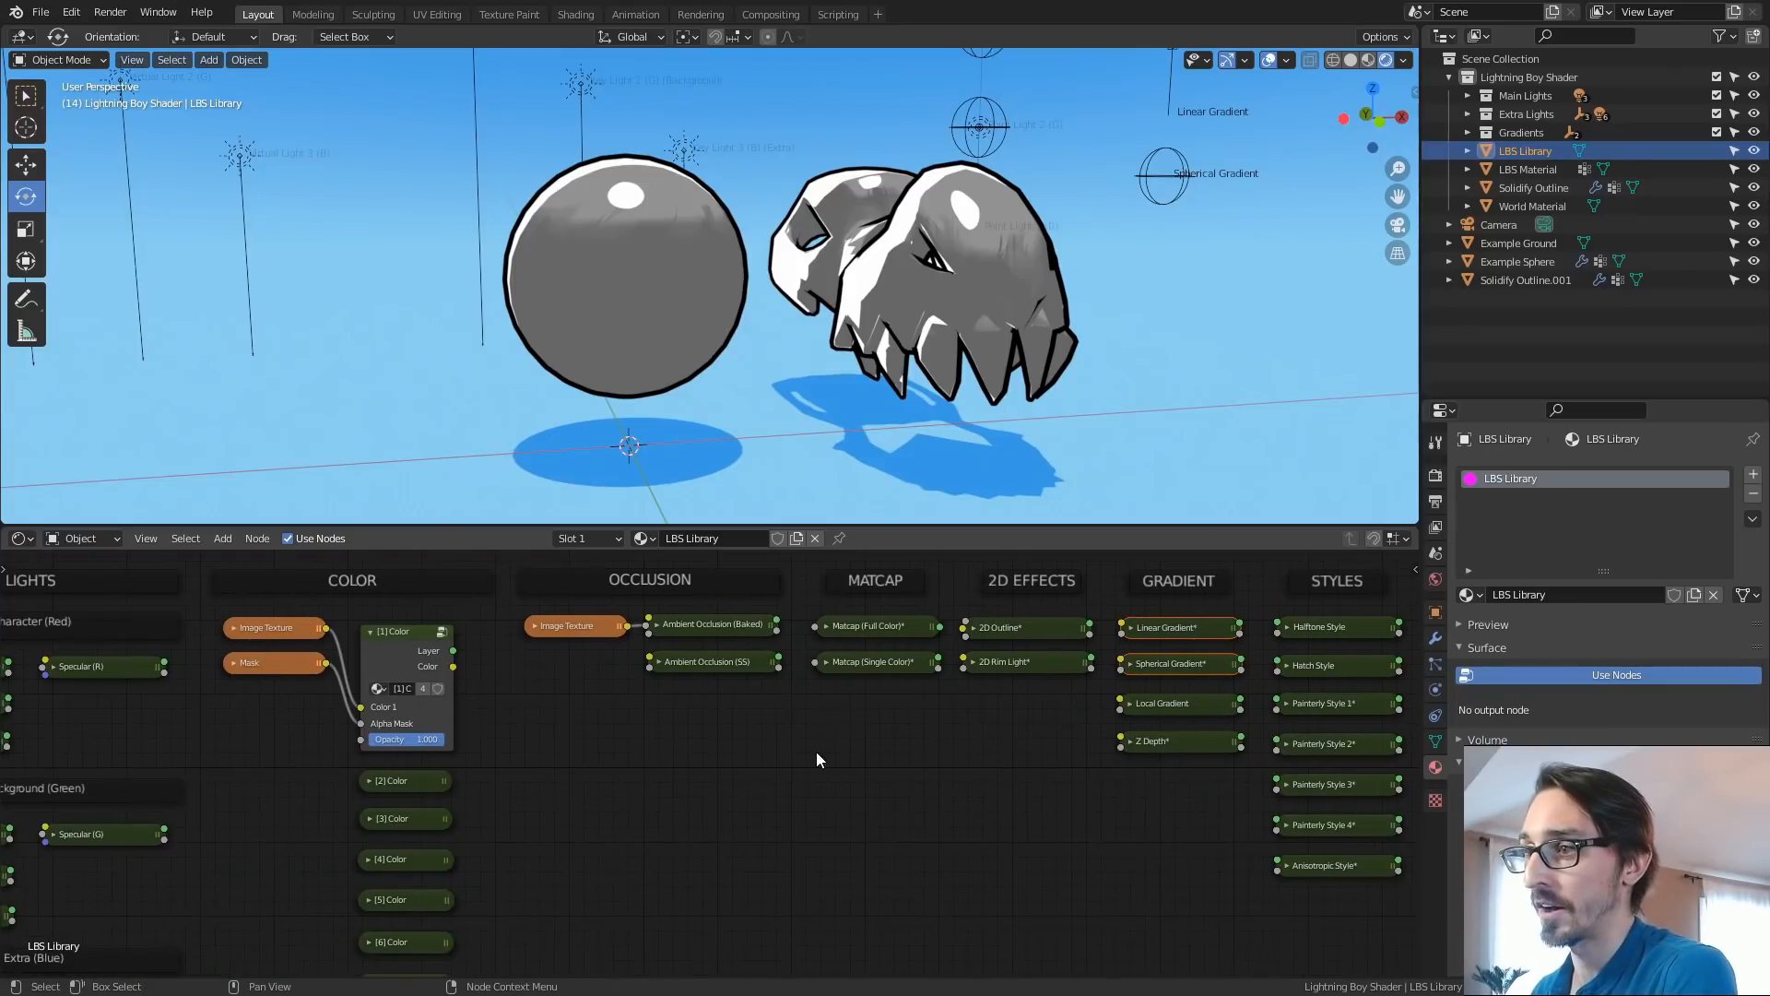
alt+drag(789, 754, 955, 748)
alt+drag(602, 758, 634, 756)
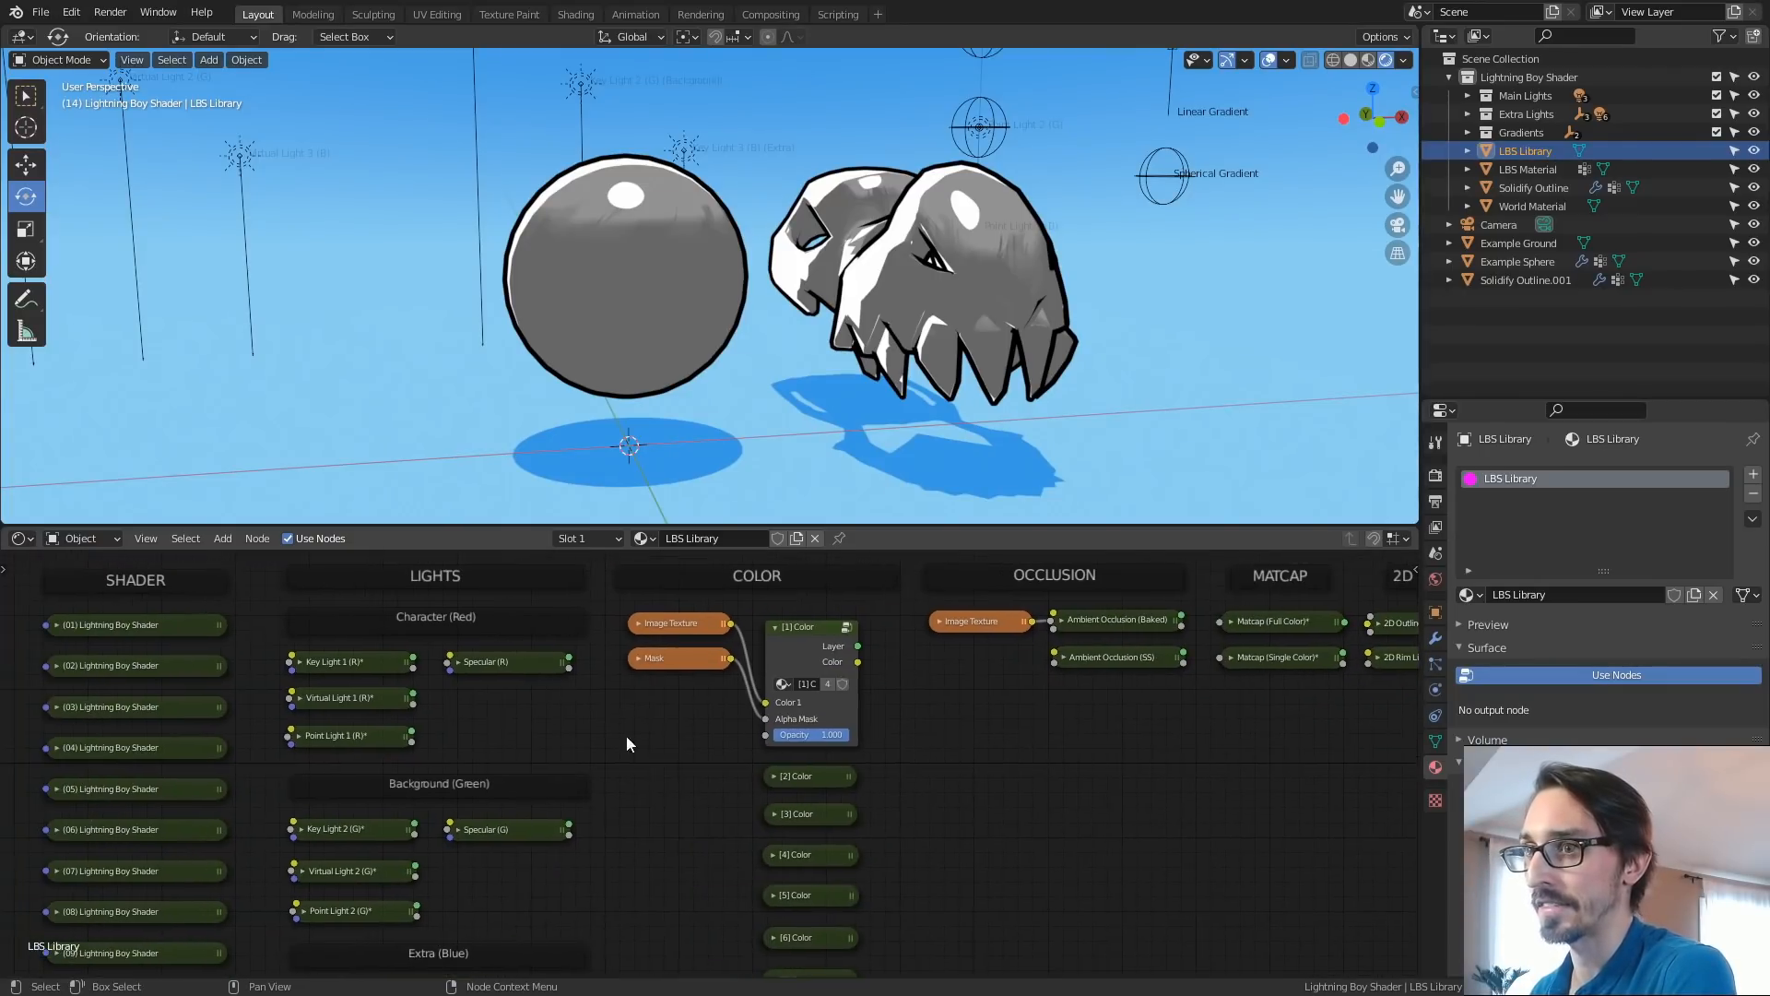
key(Tab)
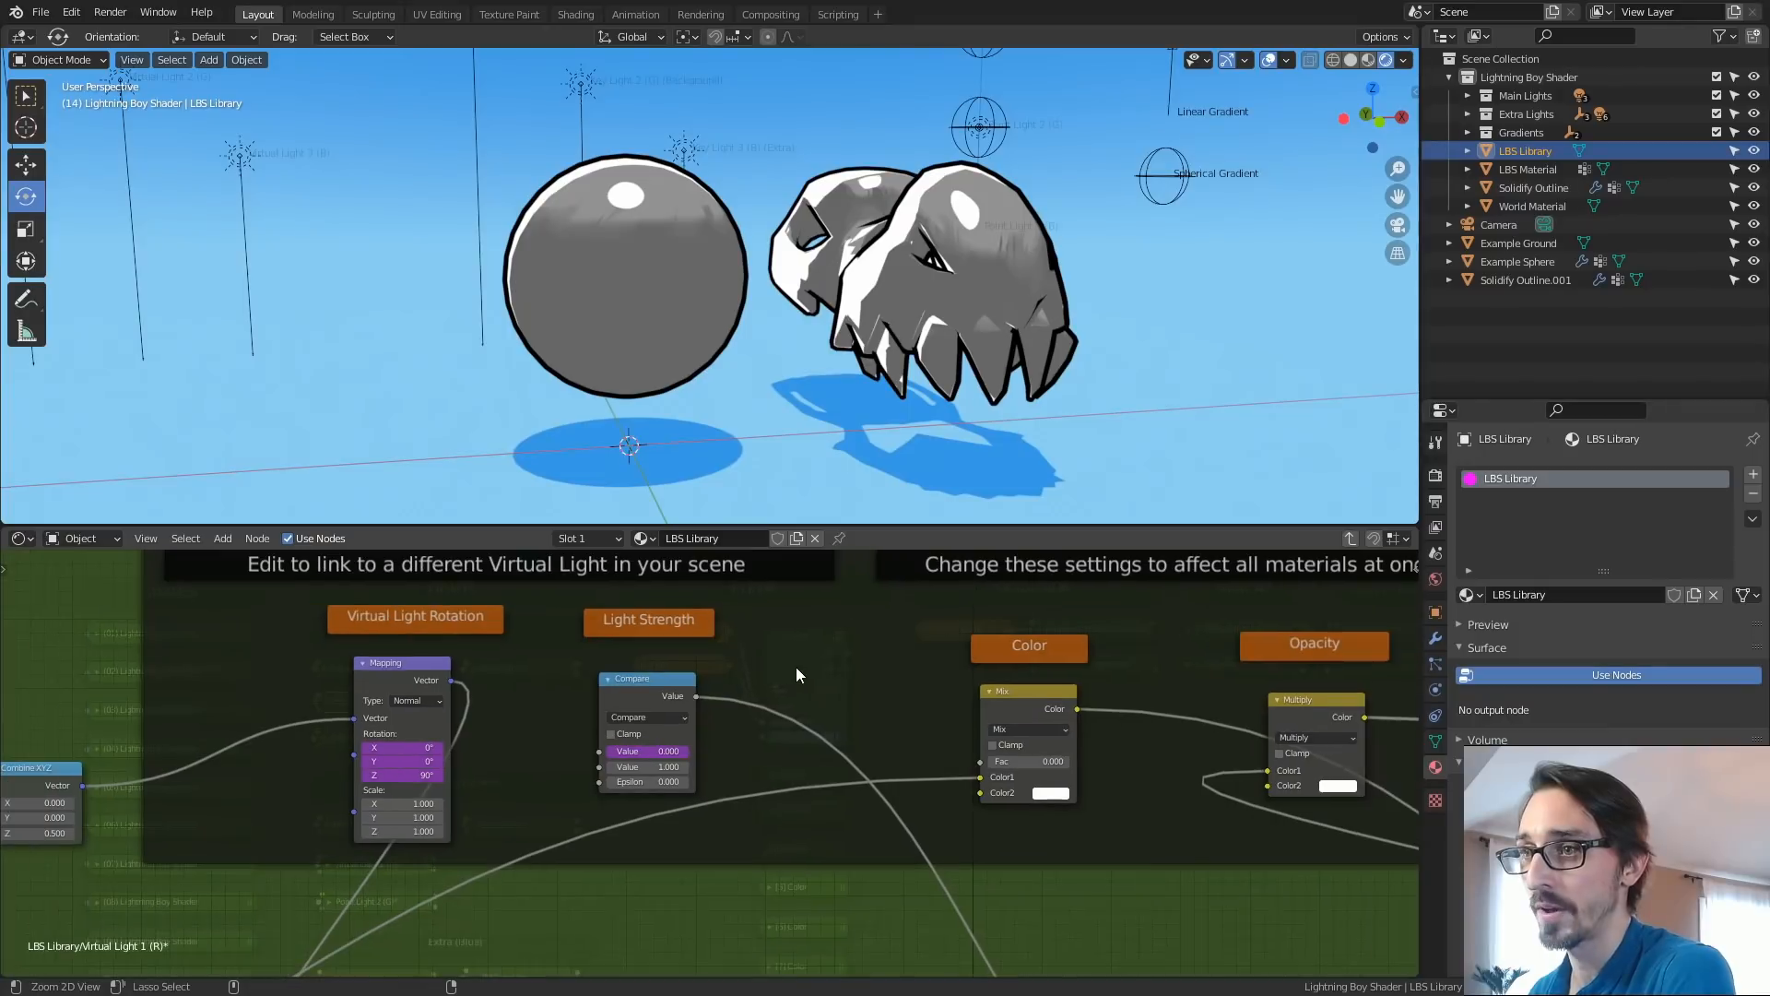
key(Tab)
Copy the Spherical Gradient node from the library into the Example Sphere's LBS Material and place it above the 2D Rim Light node.
alt+drag(1212, 743, 810, 708)
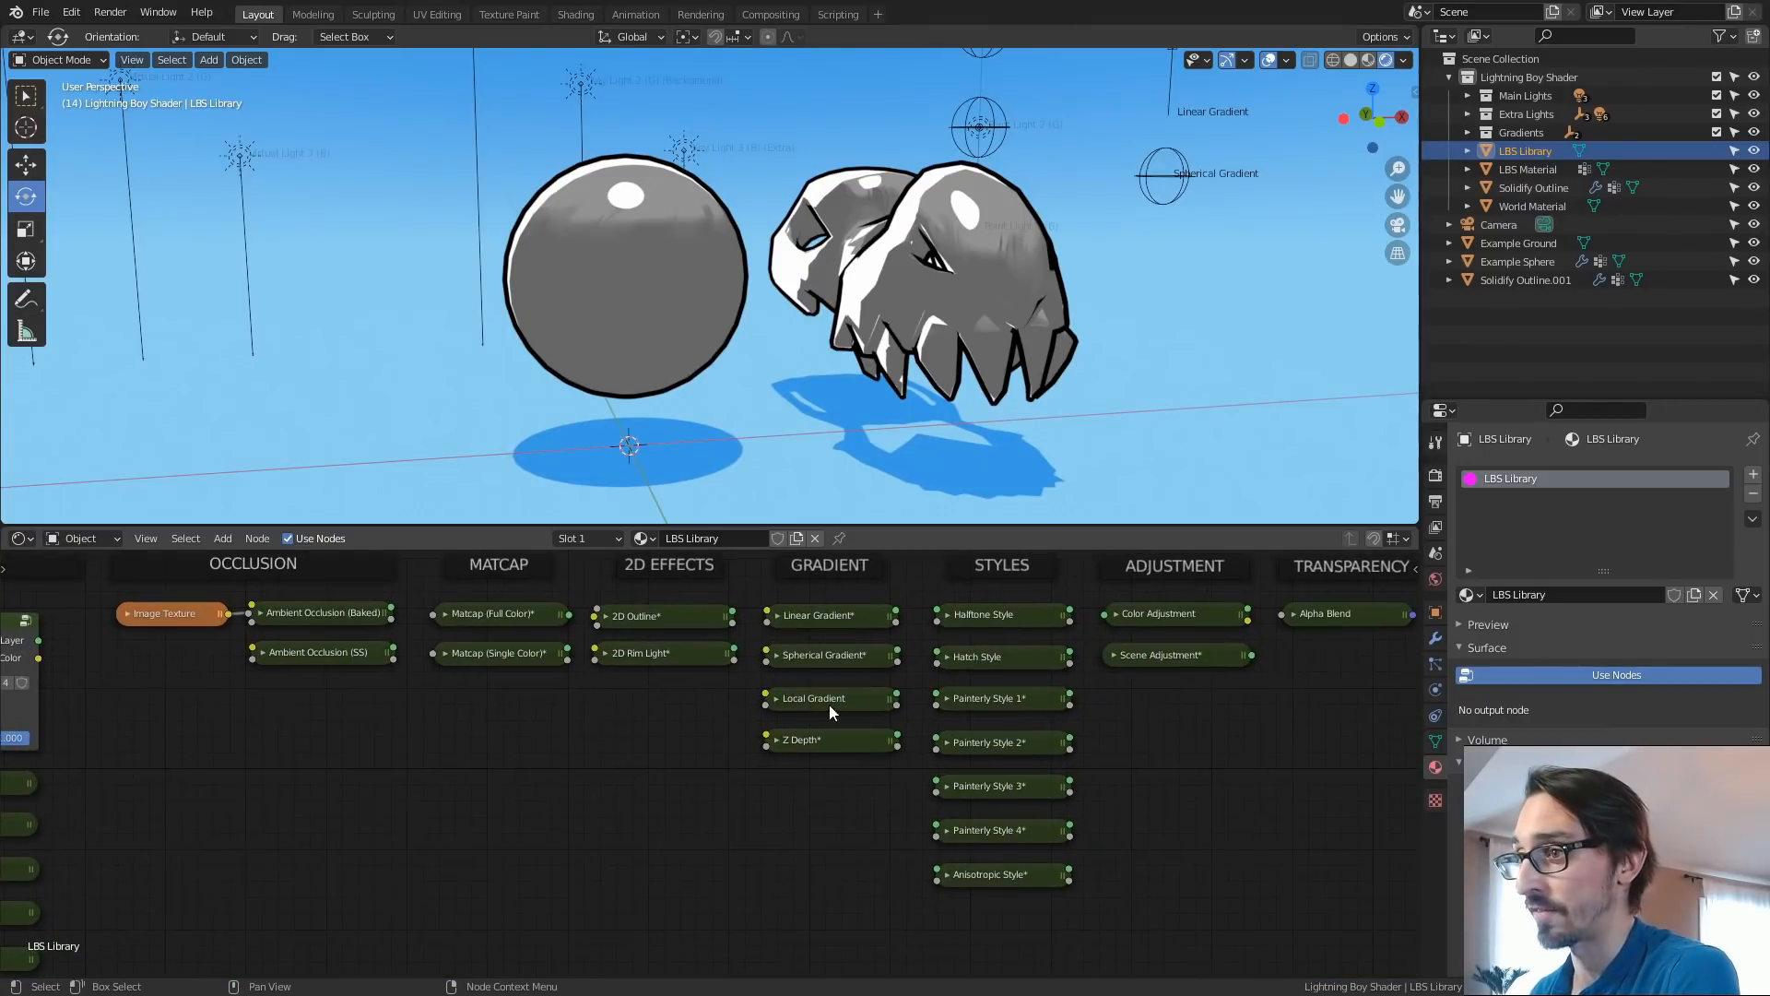
click(651, 293)
key(ctrl+v)
drag(868, 655, 675, 603)
Switch the shader node to (05) Lightning Boy Shader and connect the Spherical Gradient to its input 5.
click(831, 683)
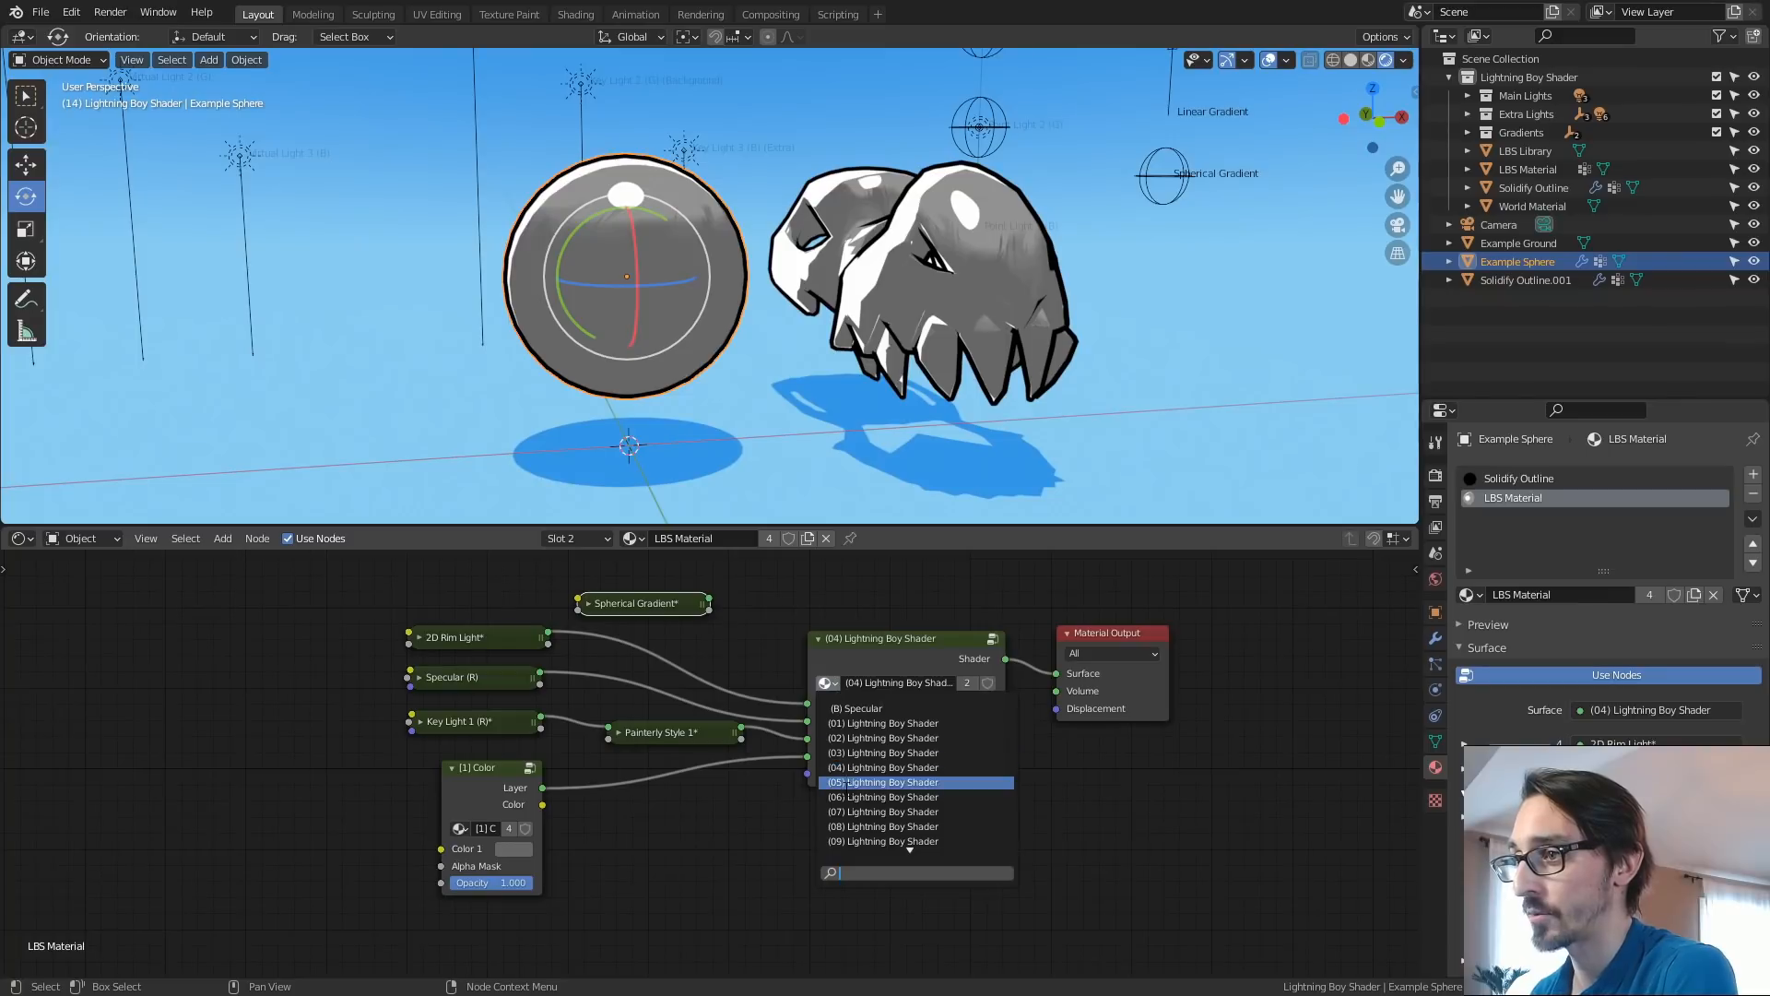
click(883, 782)
drag(708, 603, 808, 702)
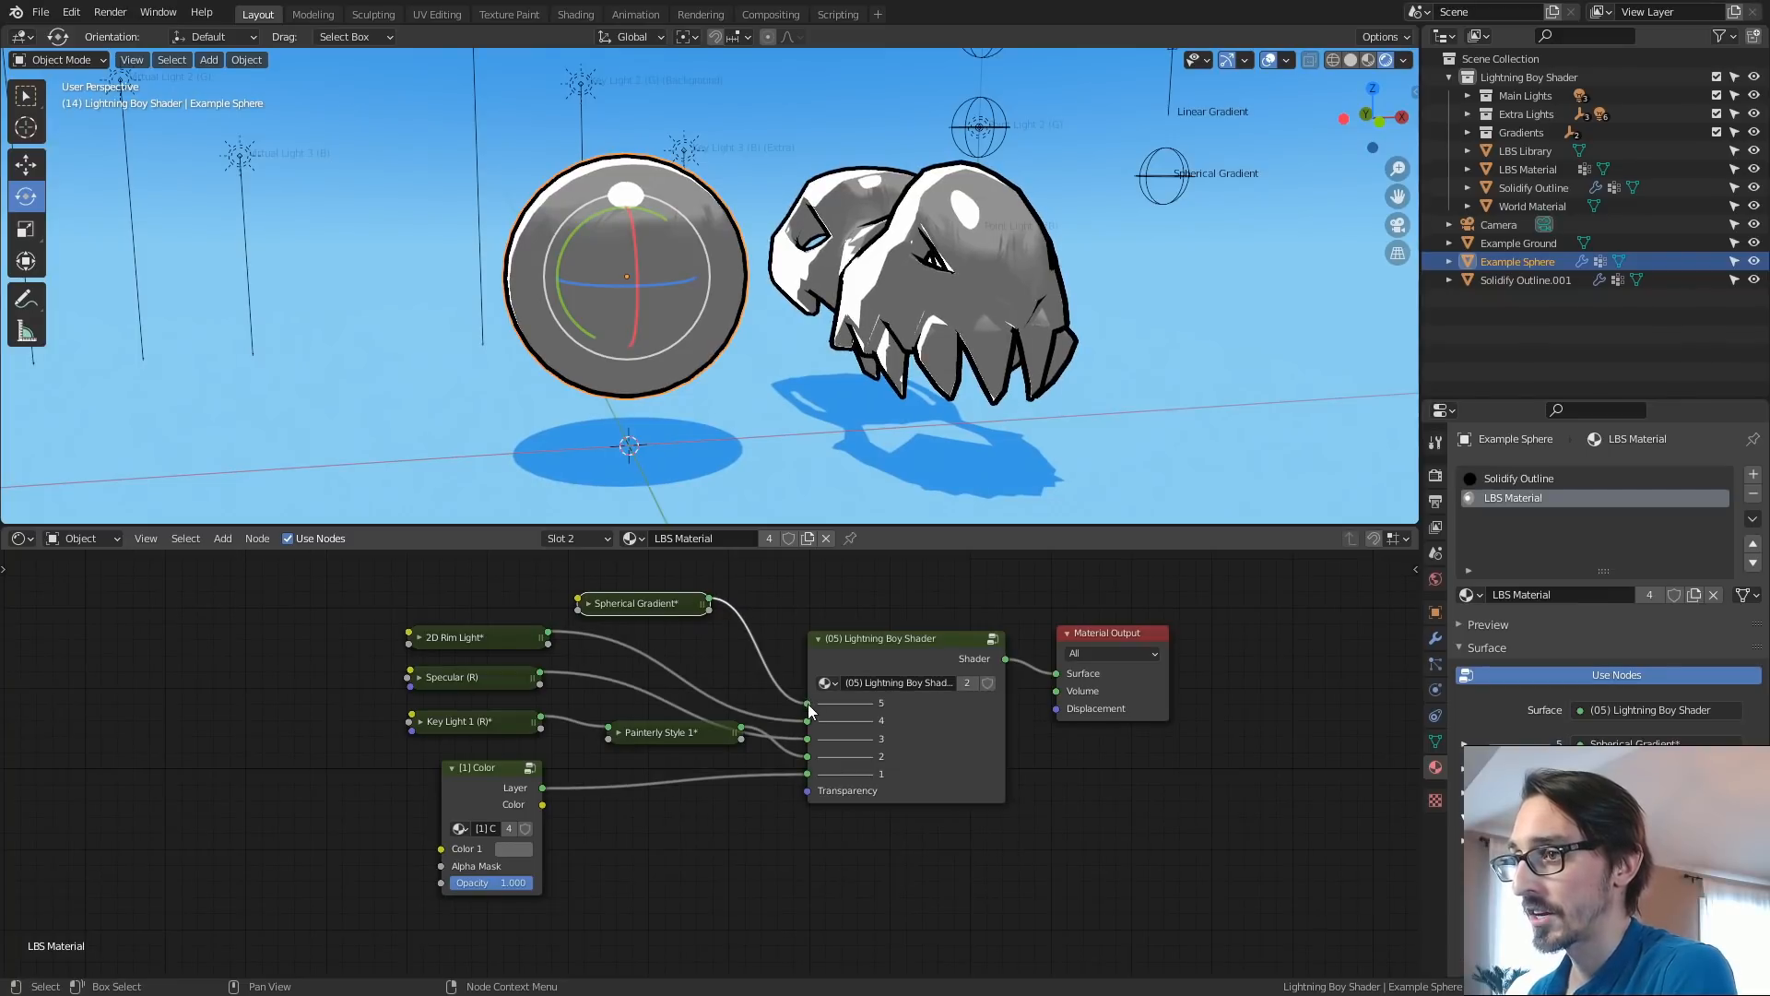
Select the Spherical Gradient empty in the scene and expand the Gradients collection in the outliner.
middle_drag(1038, 212, 1065, 222)
click(1136, 196)
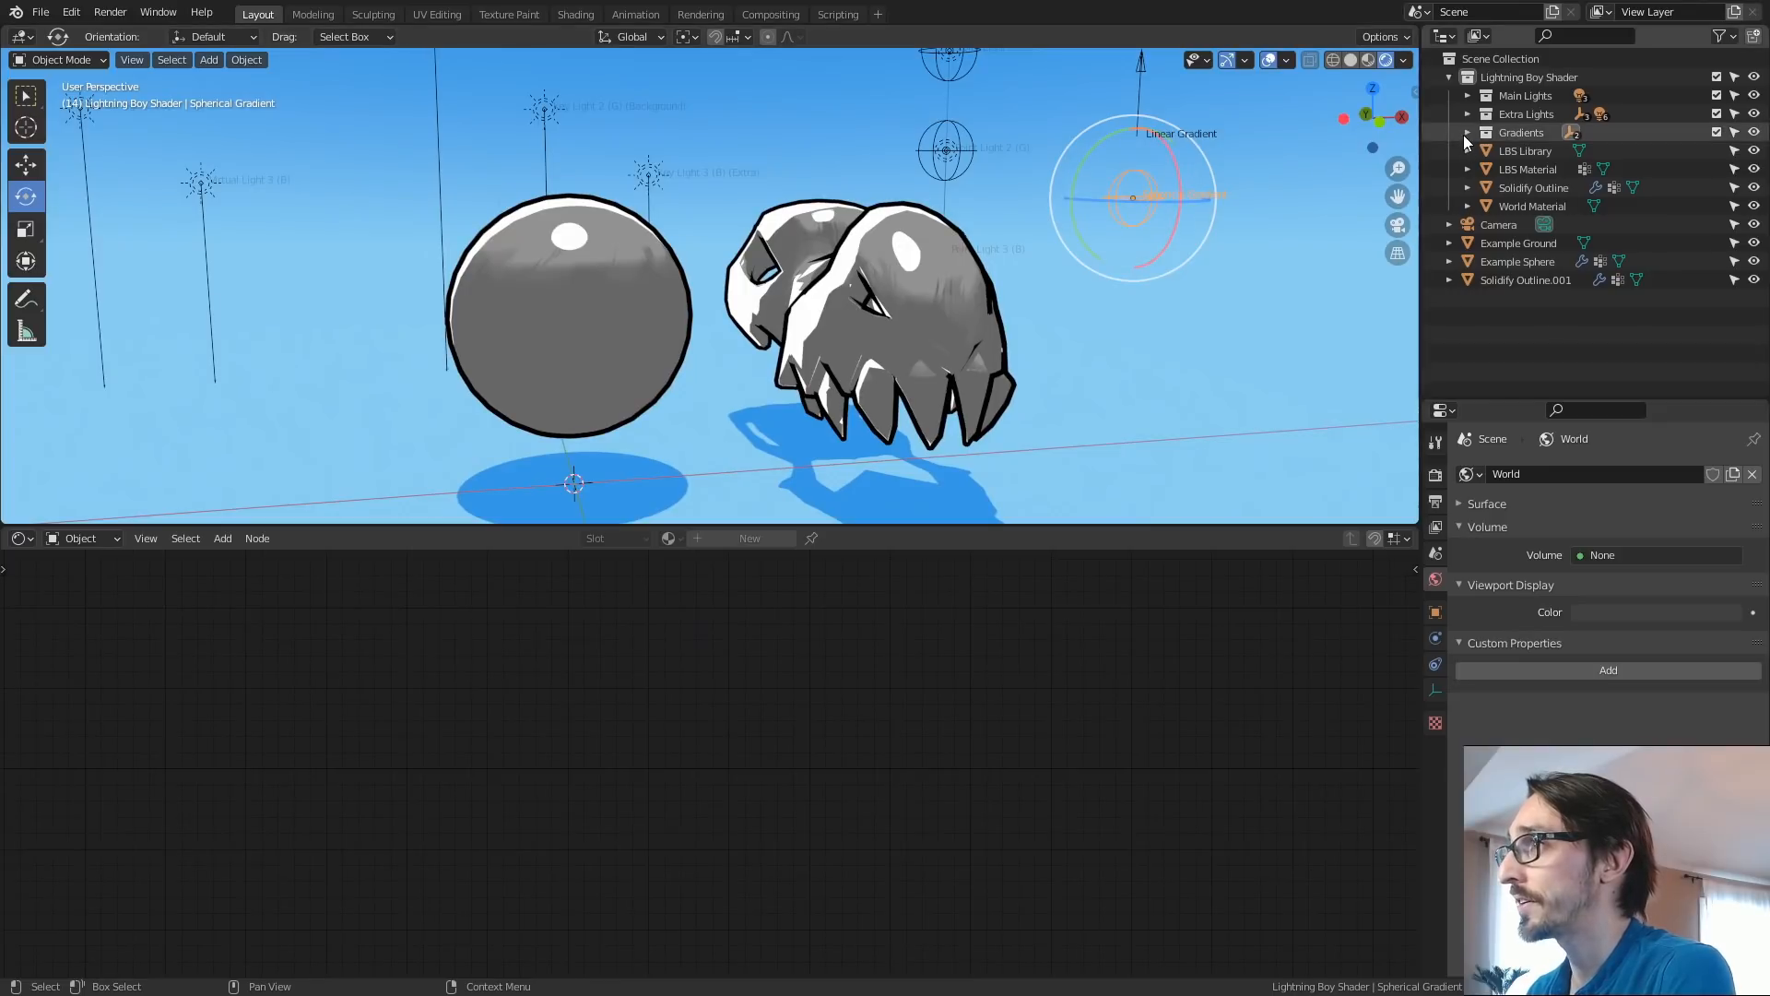
click(1467, 133)
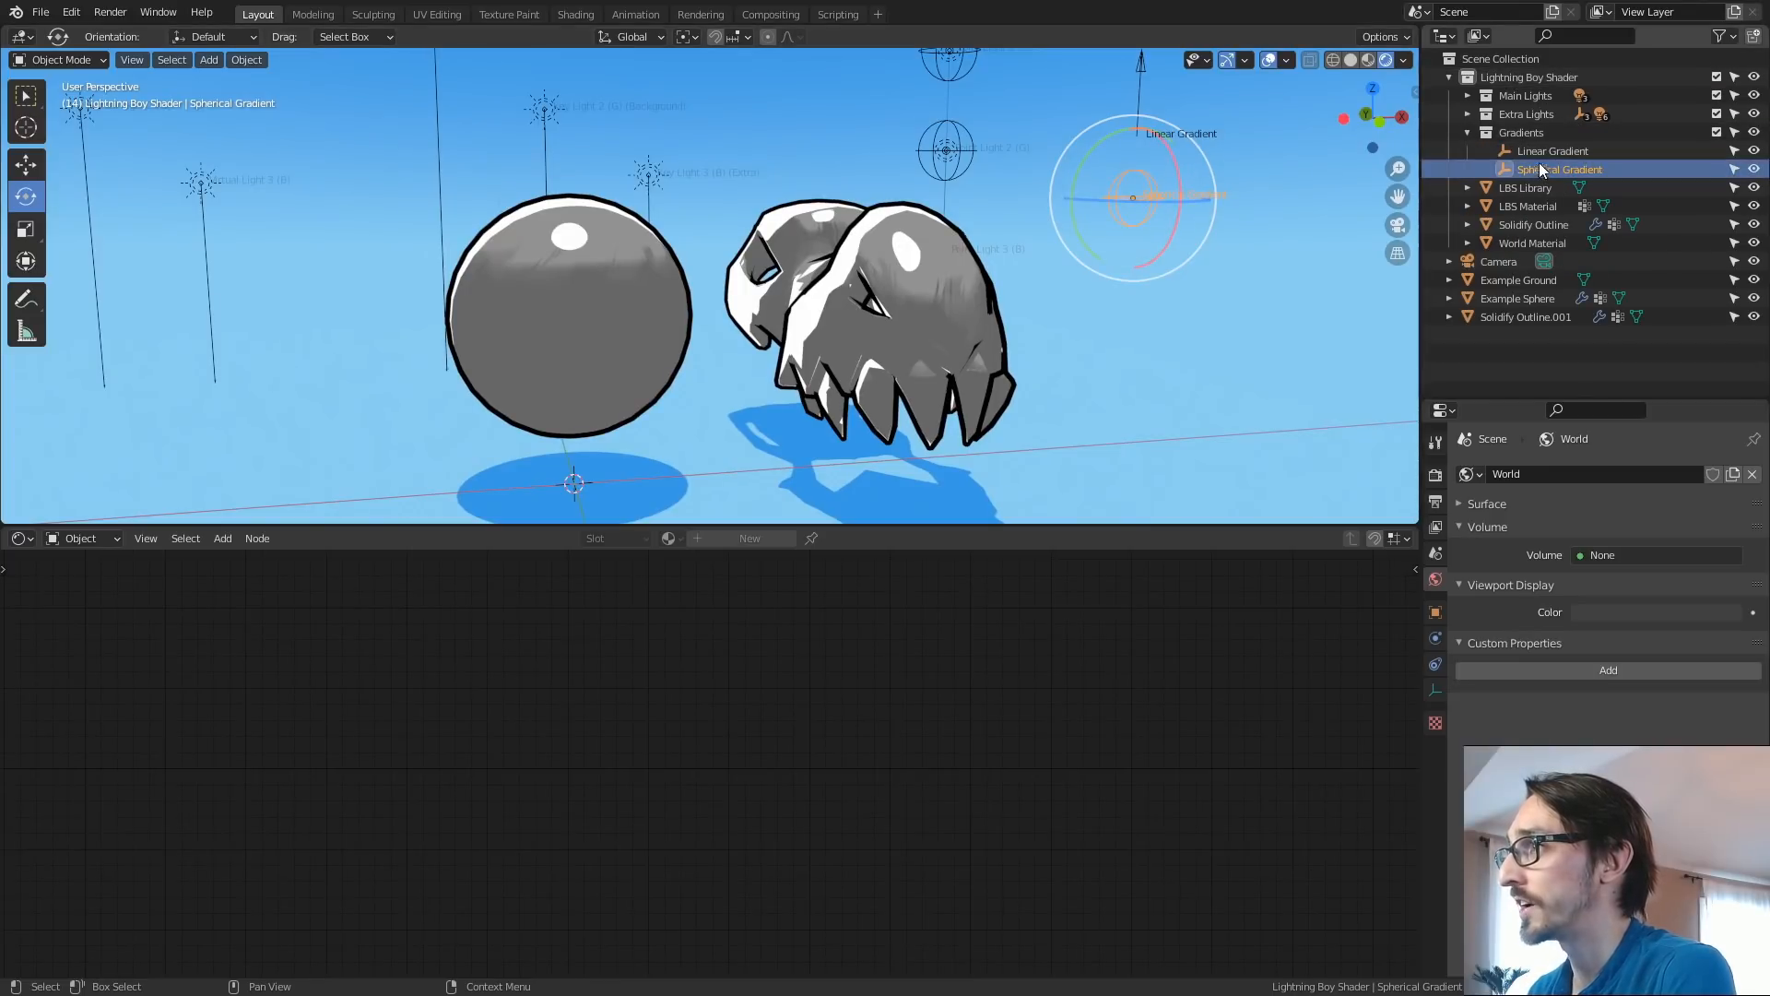
Move the Spherical Gradient empty between the sphere and the skull and scale it up until it reaches both.
mouse_move(1188, 281)
middle_down()
mouse_move(992, 327)
mouse_move(1197, 313)
middle_up()
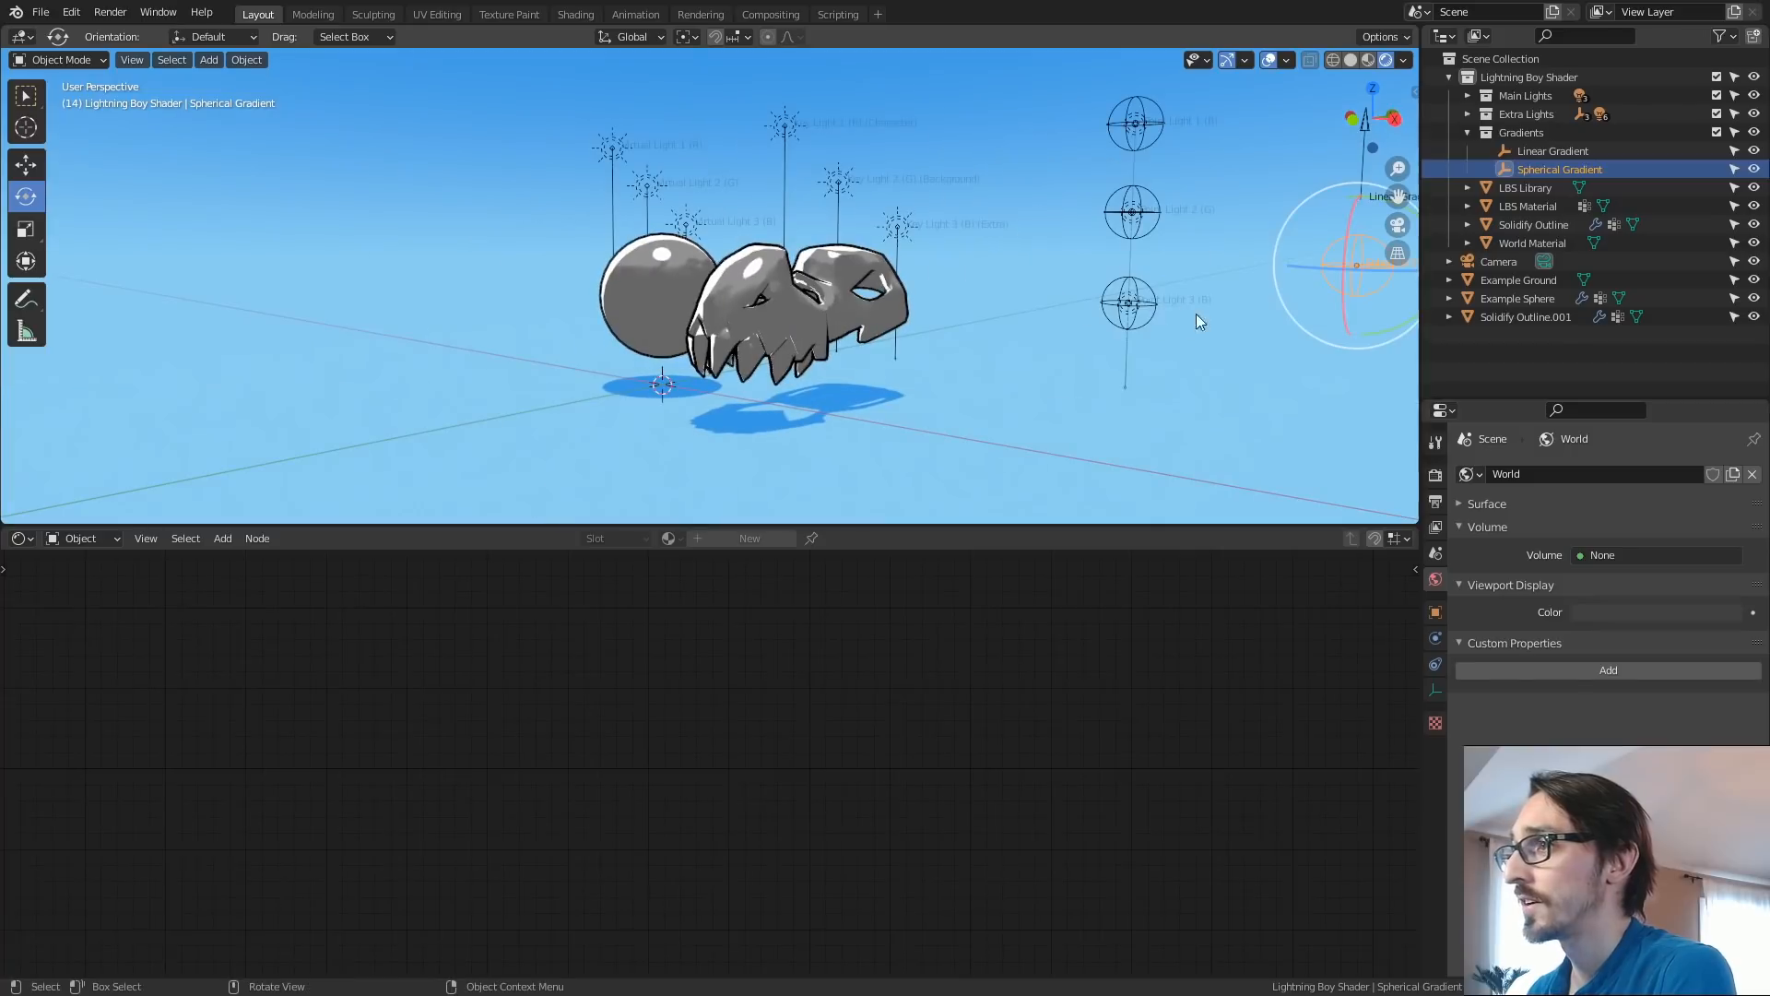
key(g)
click(823, 309)
key(g)
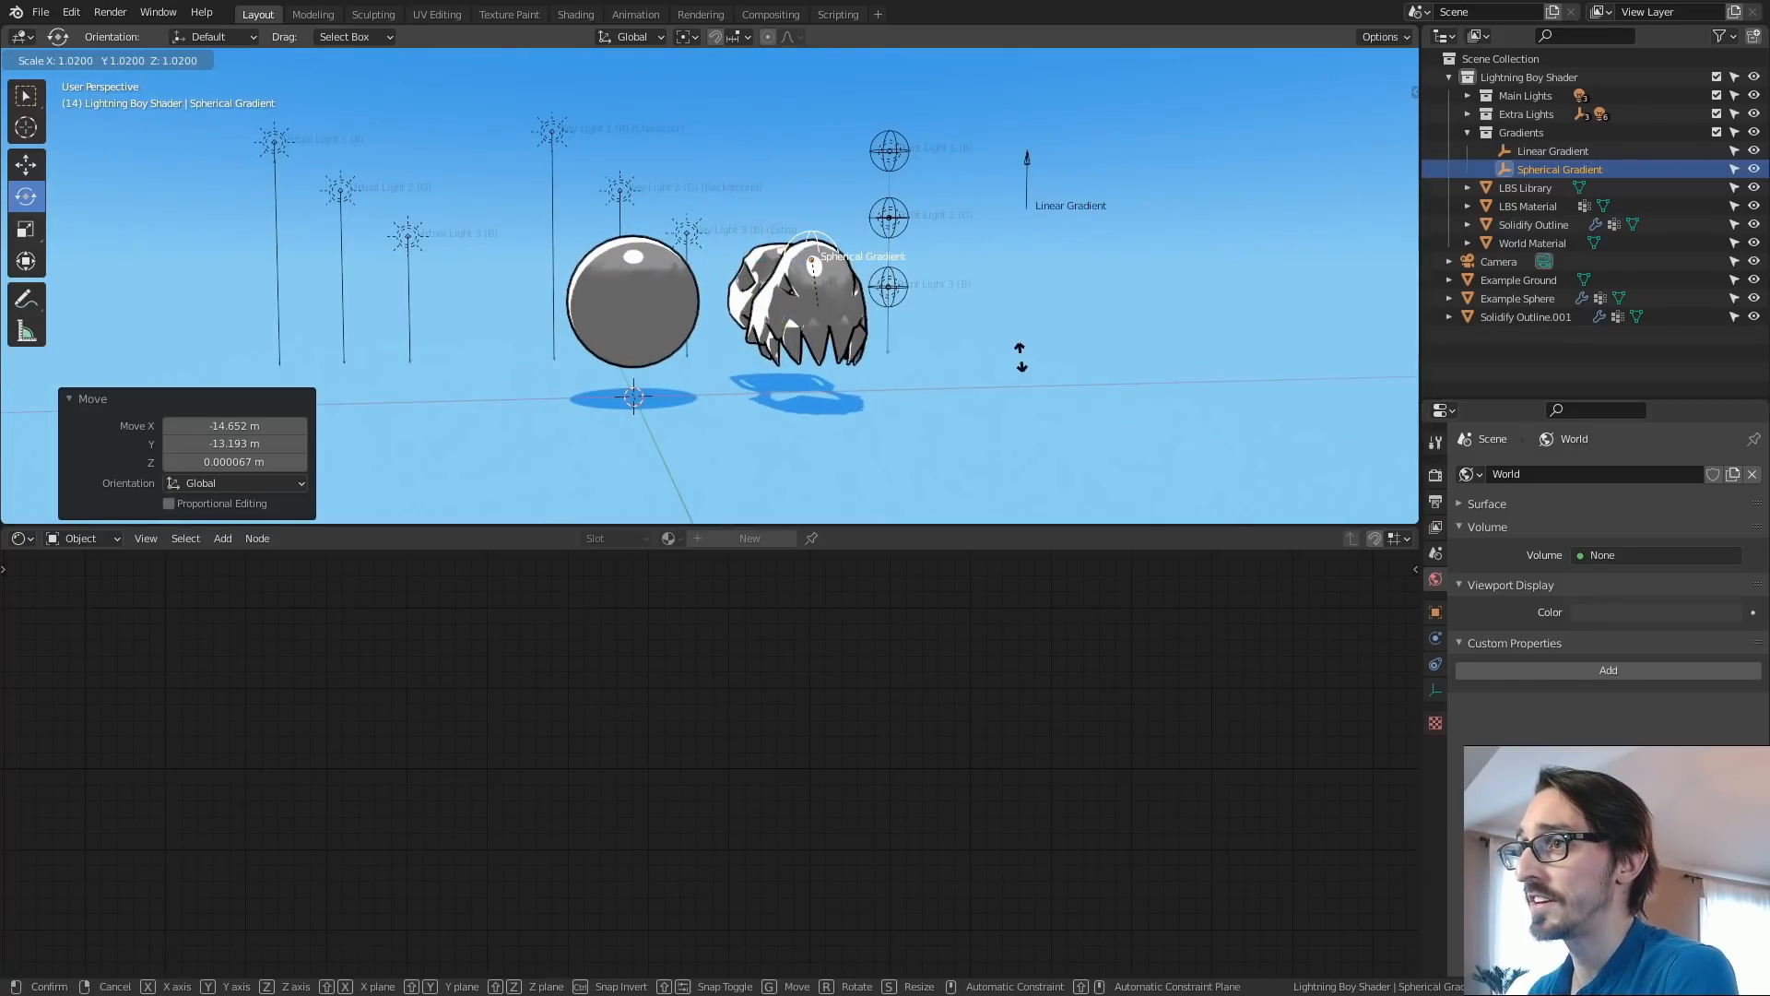
click(913, 319)
key(s)
click(801, 277)
key(g)
click(798, 318)
ctrl+middle_drag(798, 318, 744, 335)
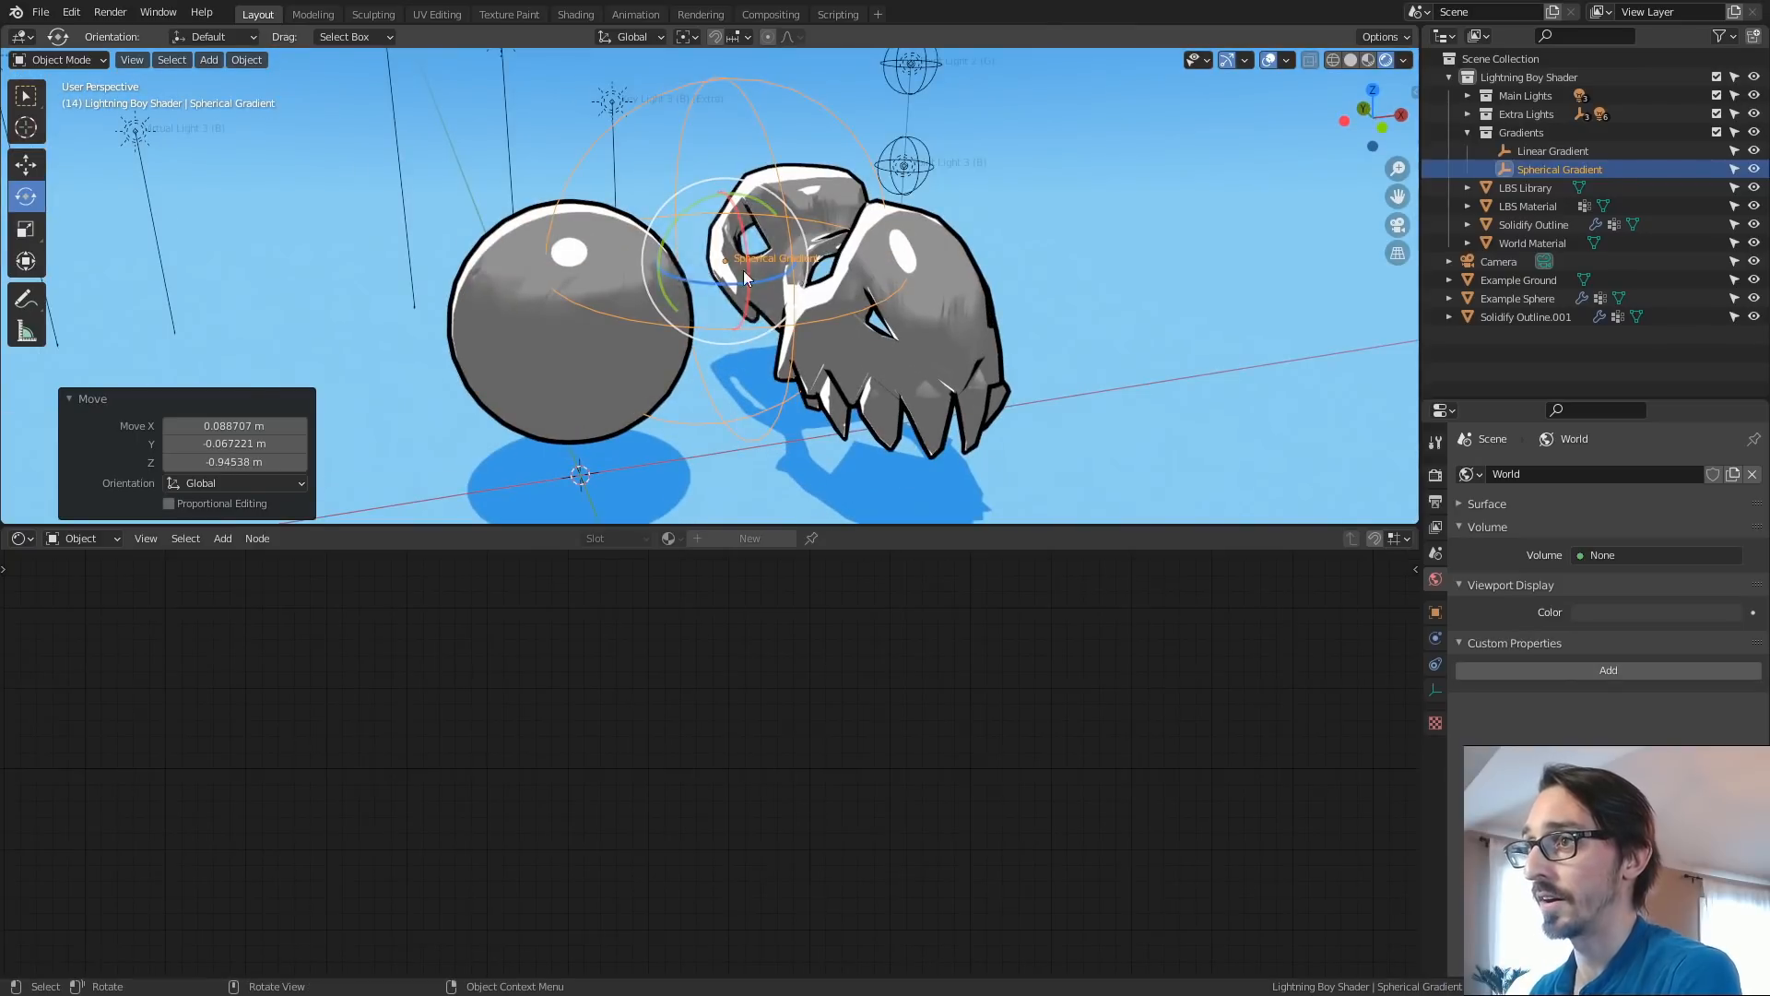
Check the Example Sphere's material nodes, then reselect the Spherical Gradient, adjust its position between both objects and scale it by 0.993.
click(616, 384)
middle_drag(745, 409, 1285, 257)
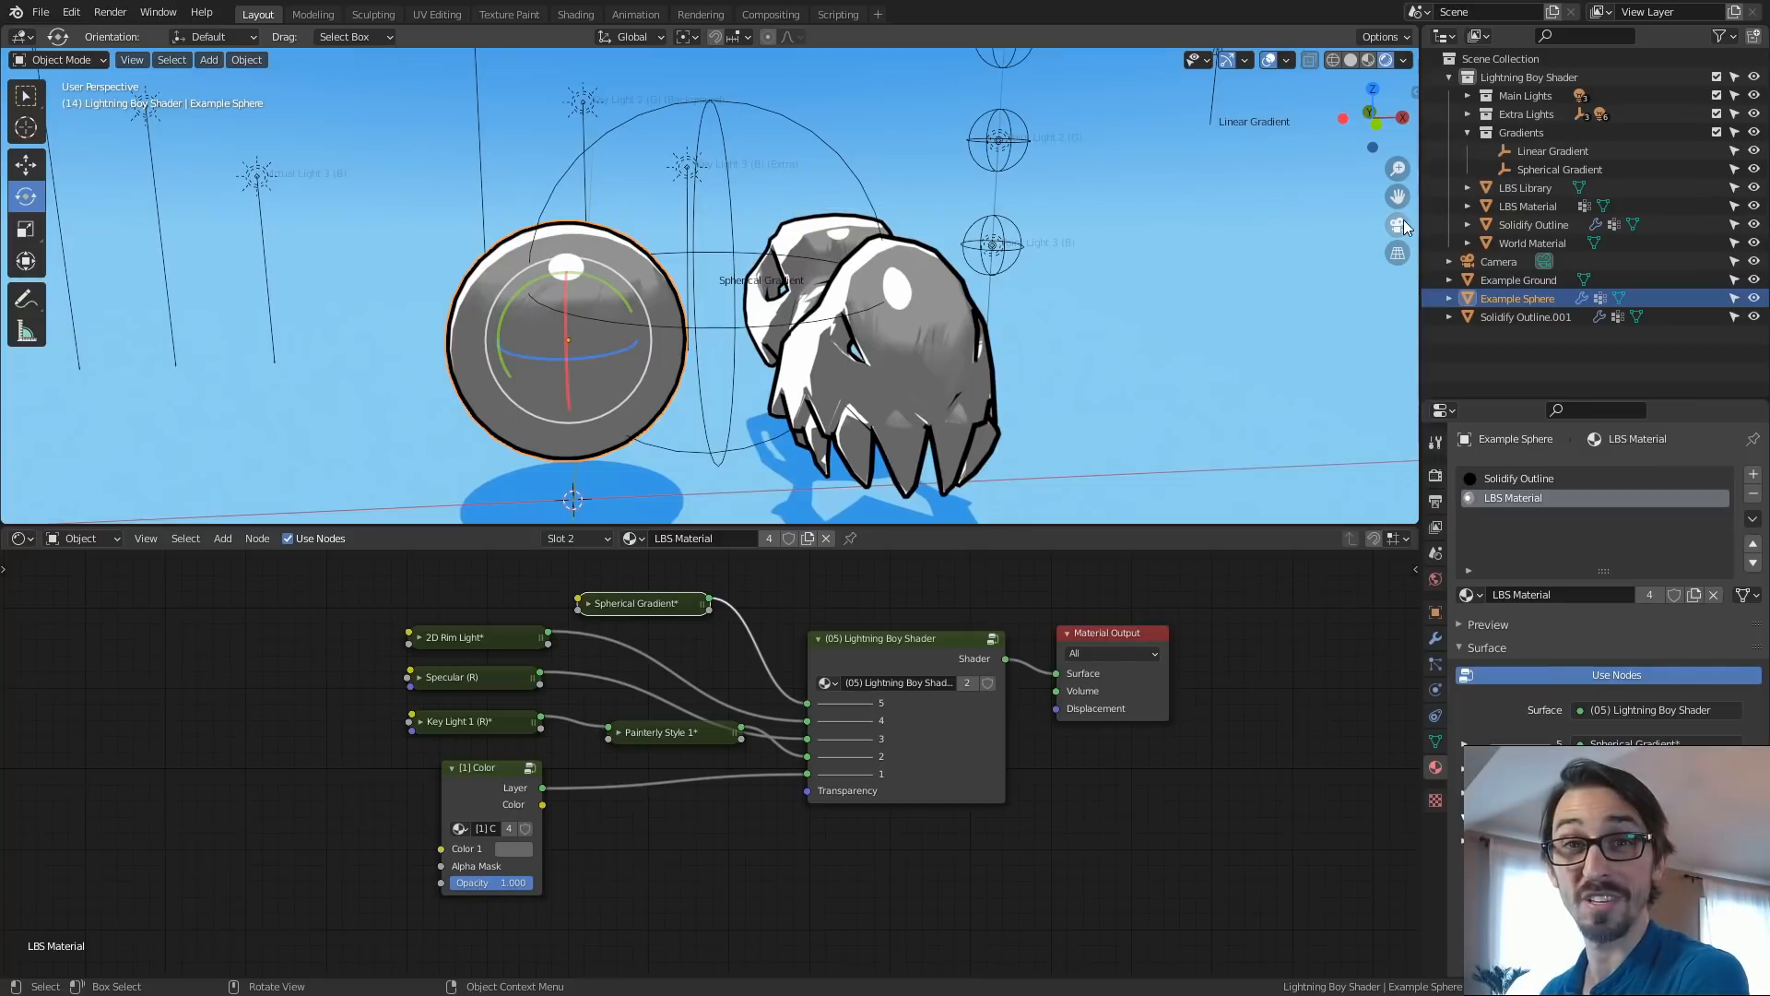
click(1535, 169)
drag(1530, 169, 1508, 131)
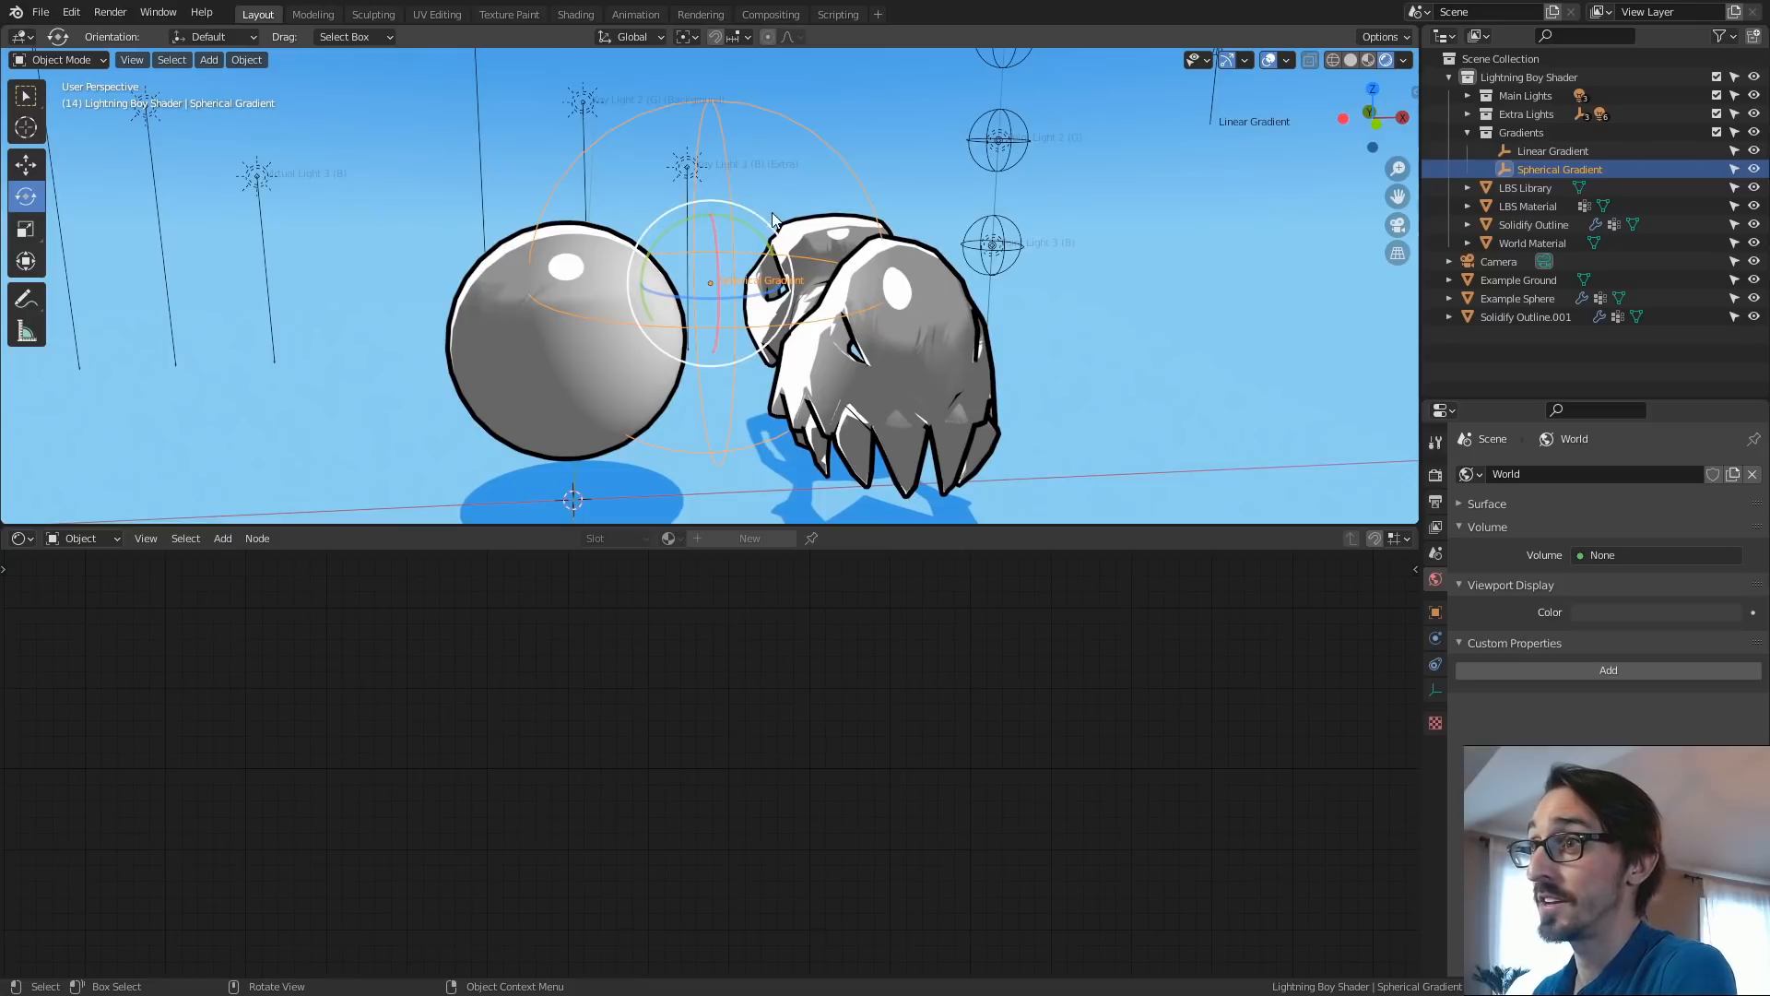
key(g)
click(852, 268)
mouse_move(852, 268)
middle_down()
mouse_move(782, 334)
mouse_move(872, 262)
mouse_move(857, 272)
middle_up()
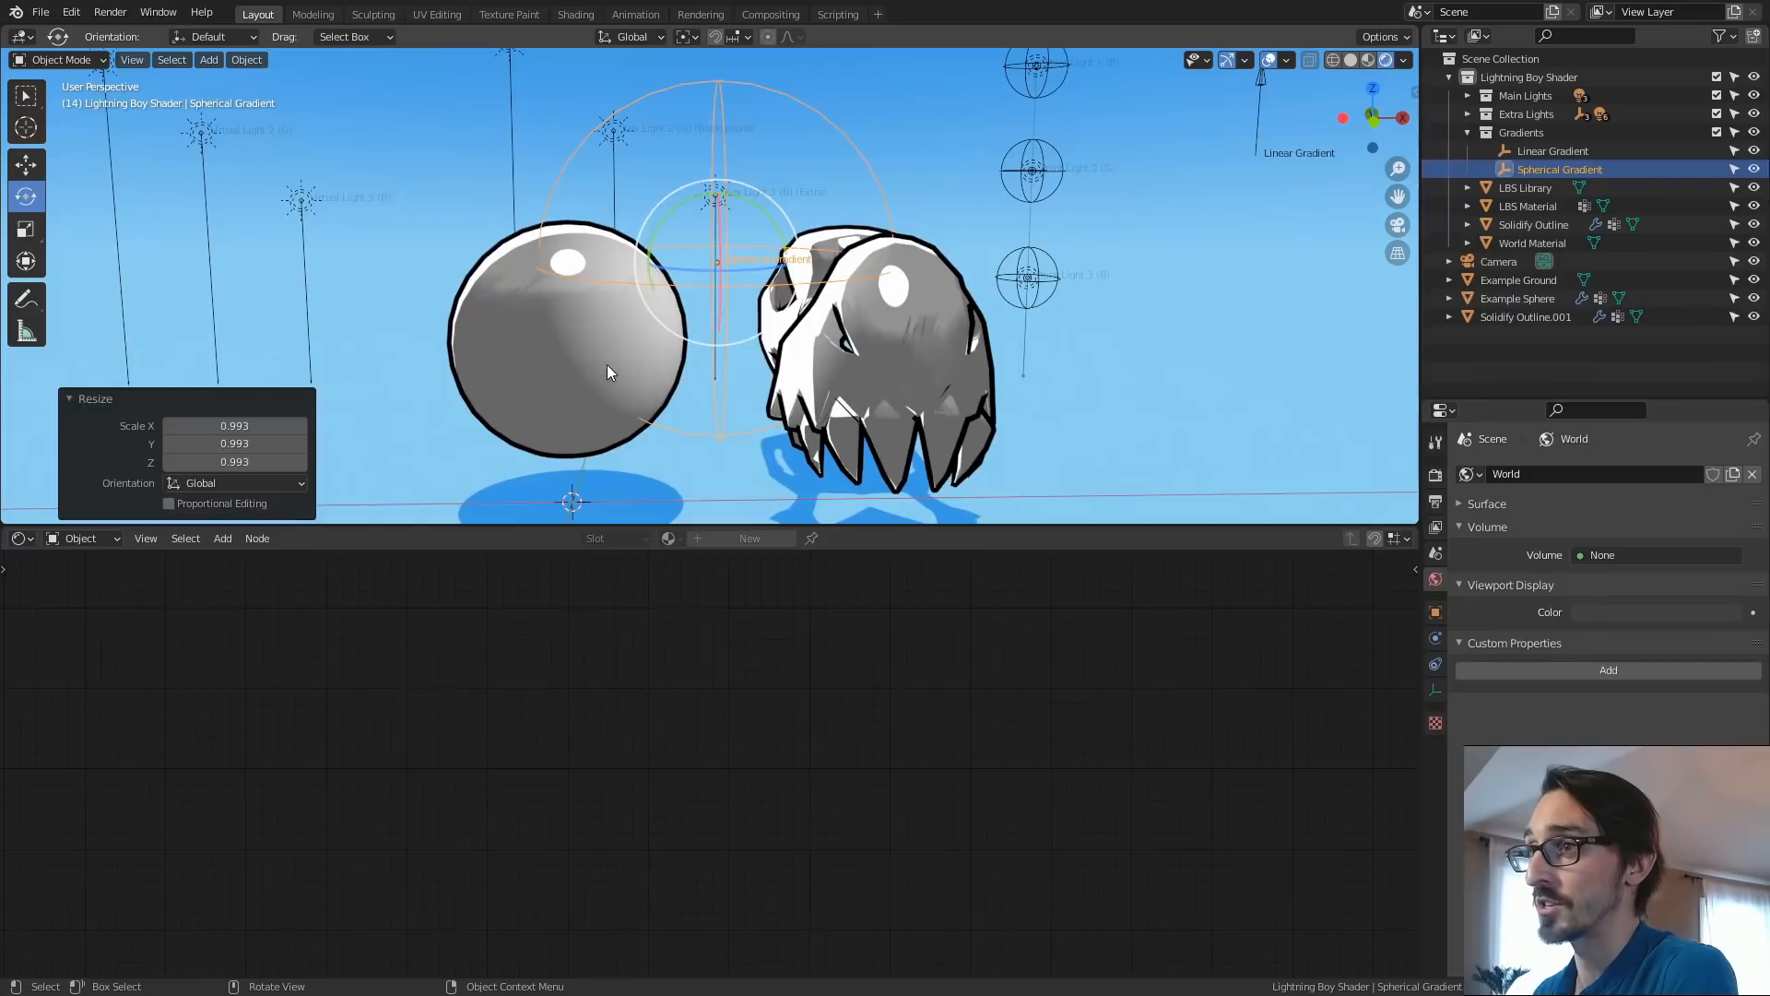
In the Example Sphere's material properties, set the Spherical Gradient's color to orange with H 0.084, S 0.745 and V 1.000.
click(601, 369)
drag(1676, 399, 1632, 99)
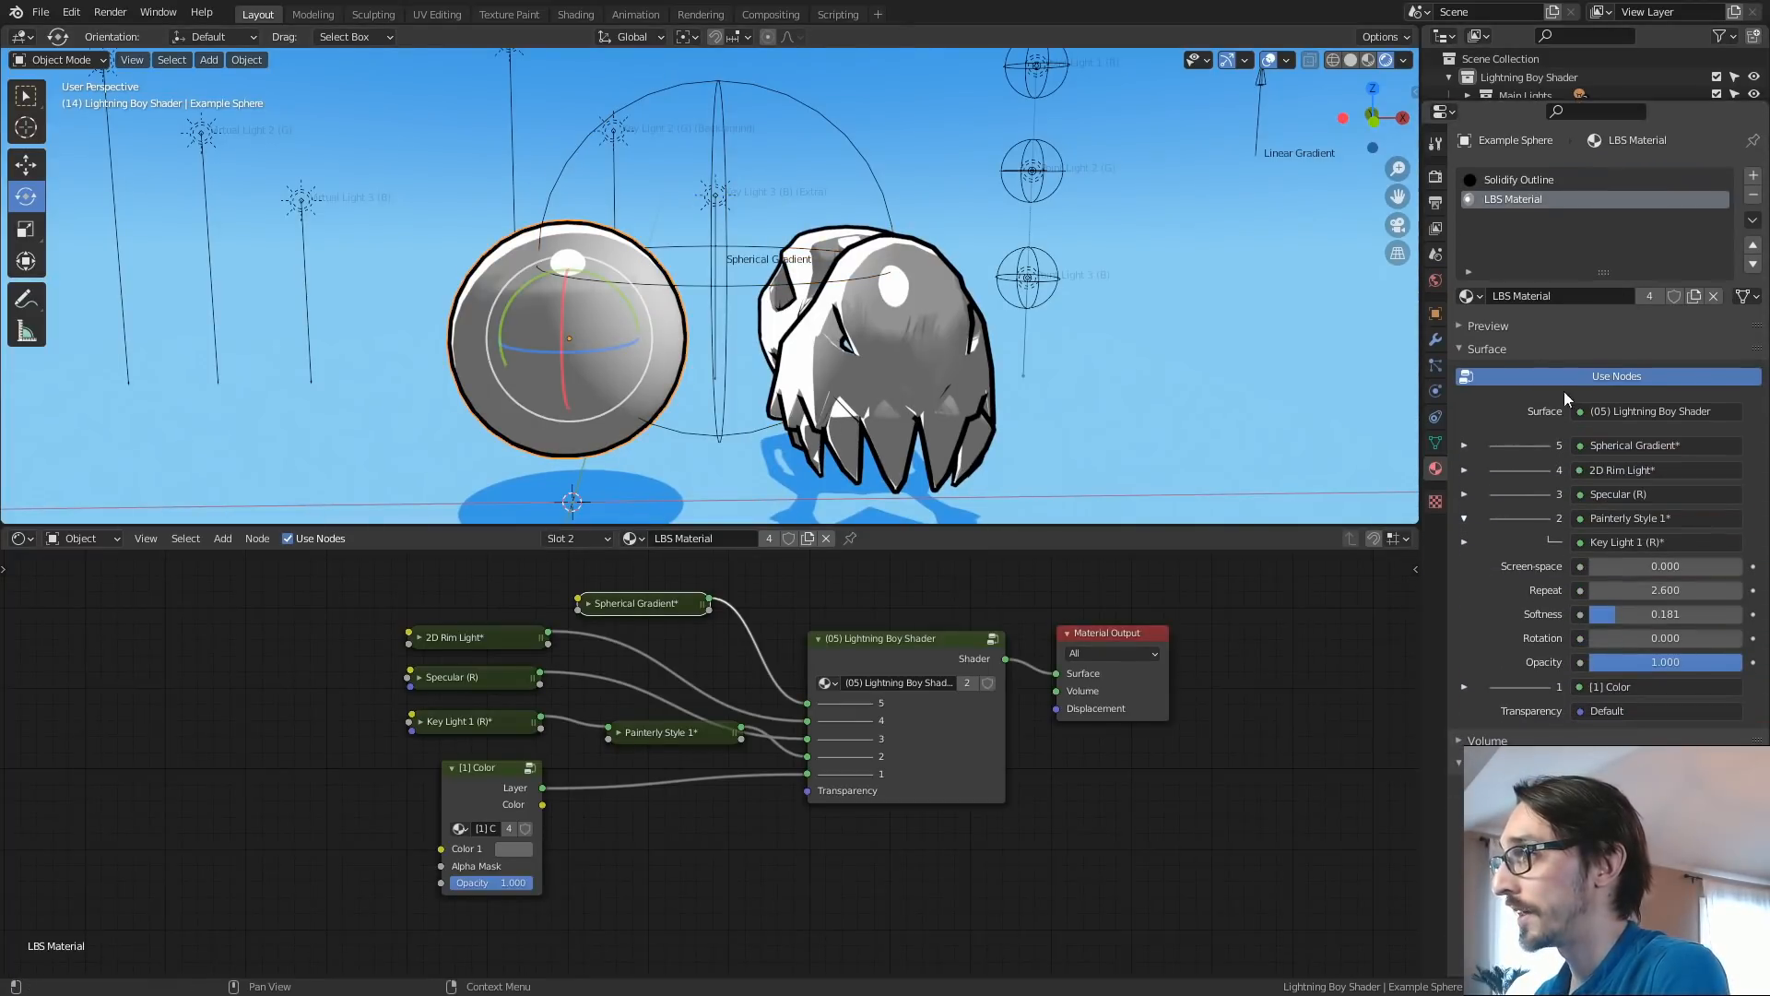
click(1464, 445)
click(1637, 475)
drag(1648, 290, 1618, 310)
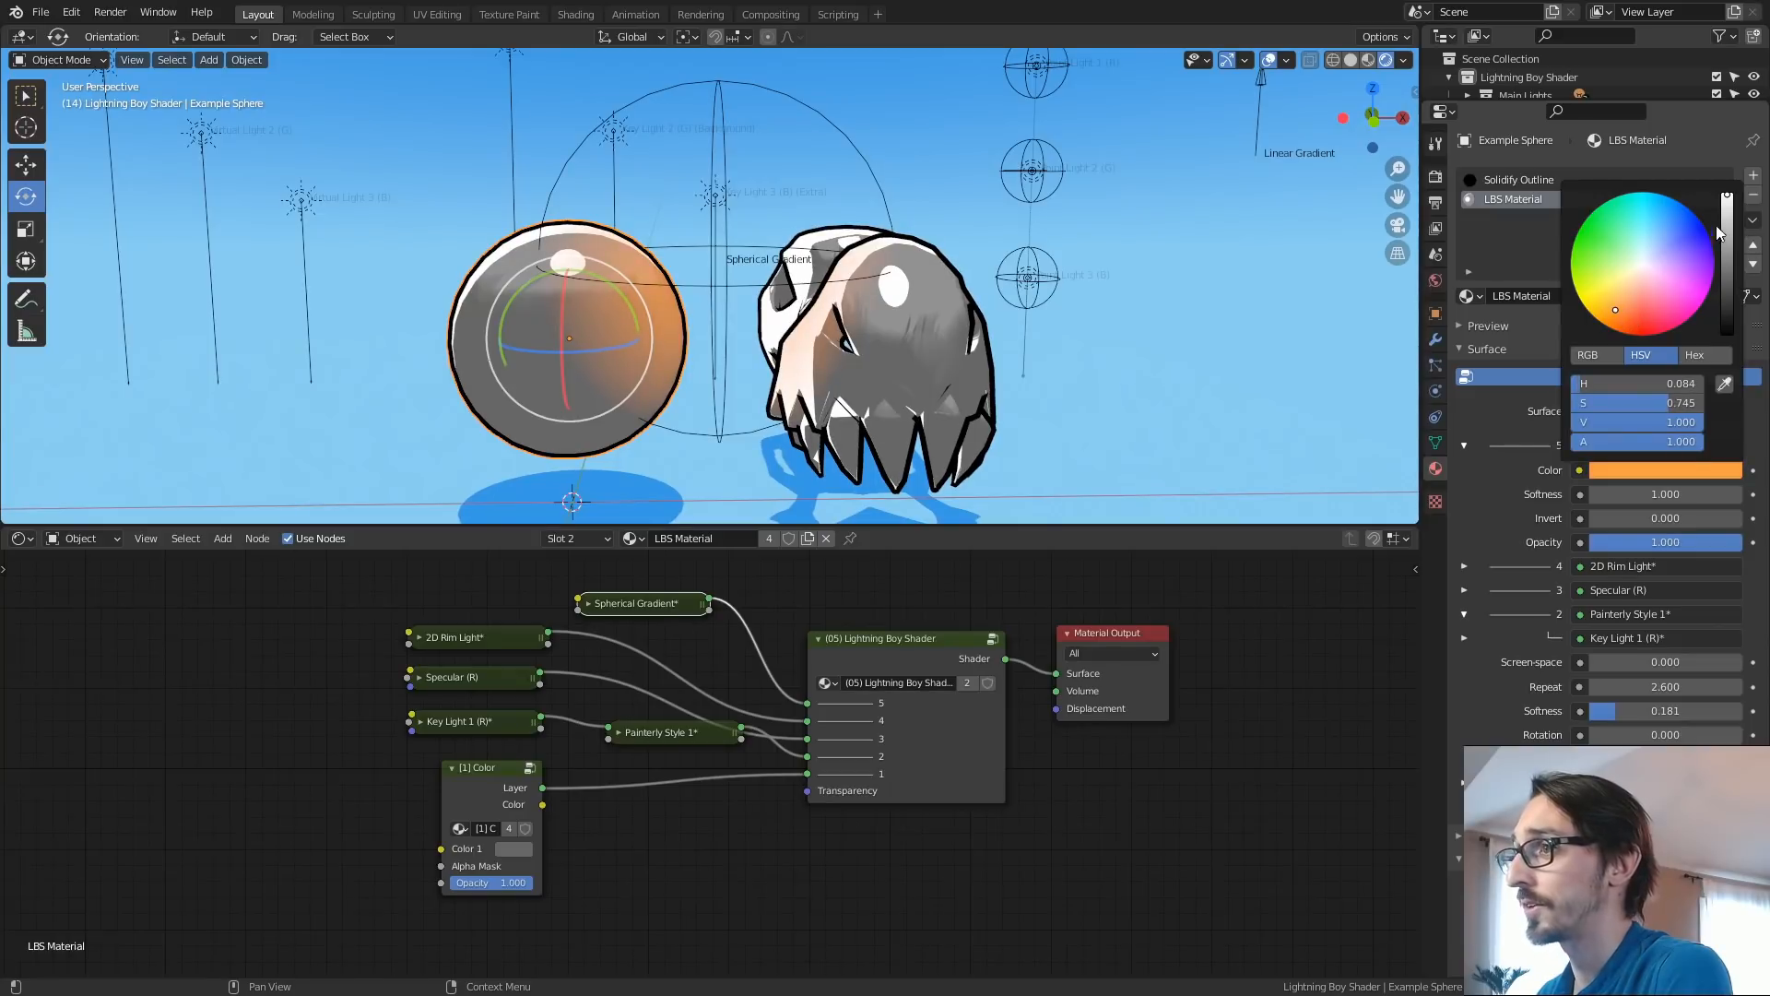
Move the Spherical Gradient empty over the skull and back between the two objects, and select the skull.
middle_drag(671, 264, 728, 258)
click(784, 238)
key(g)
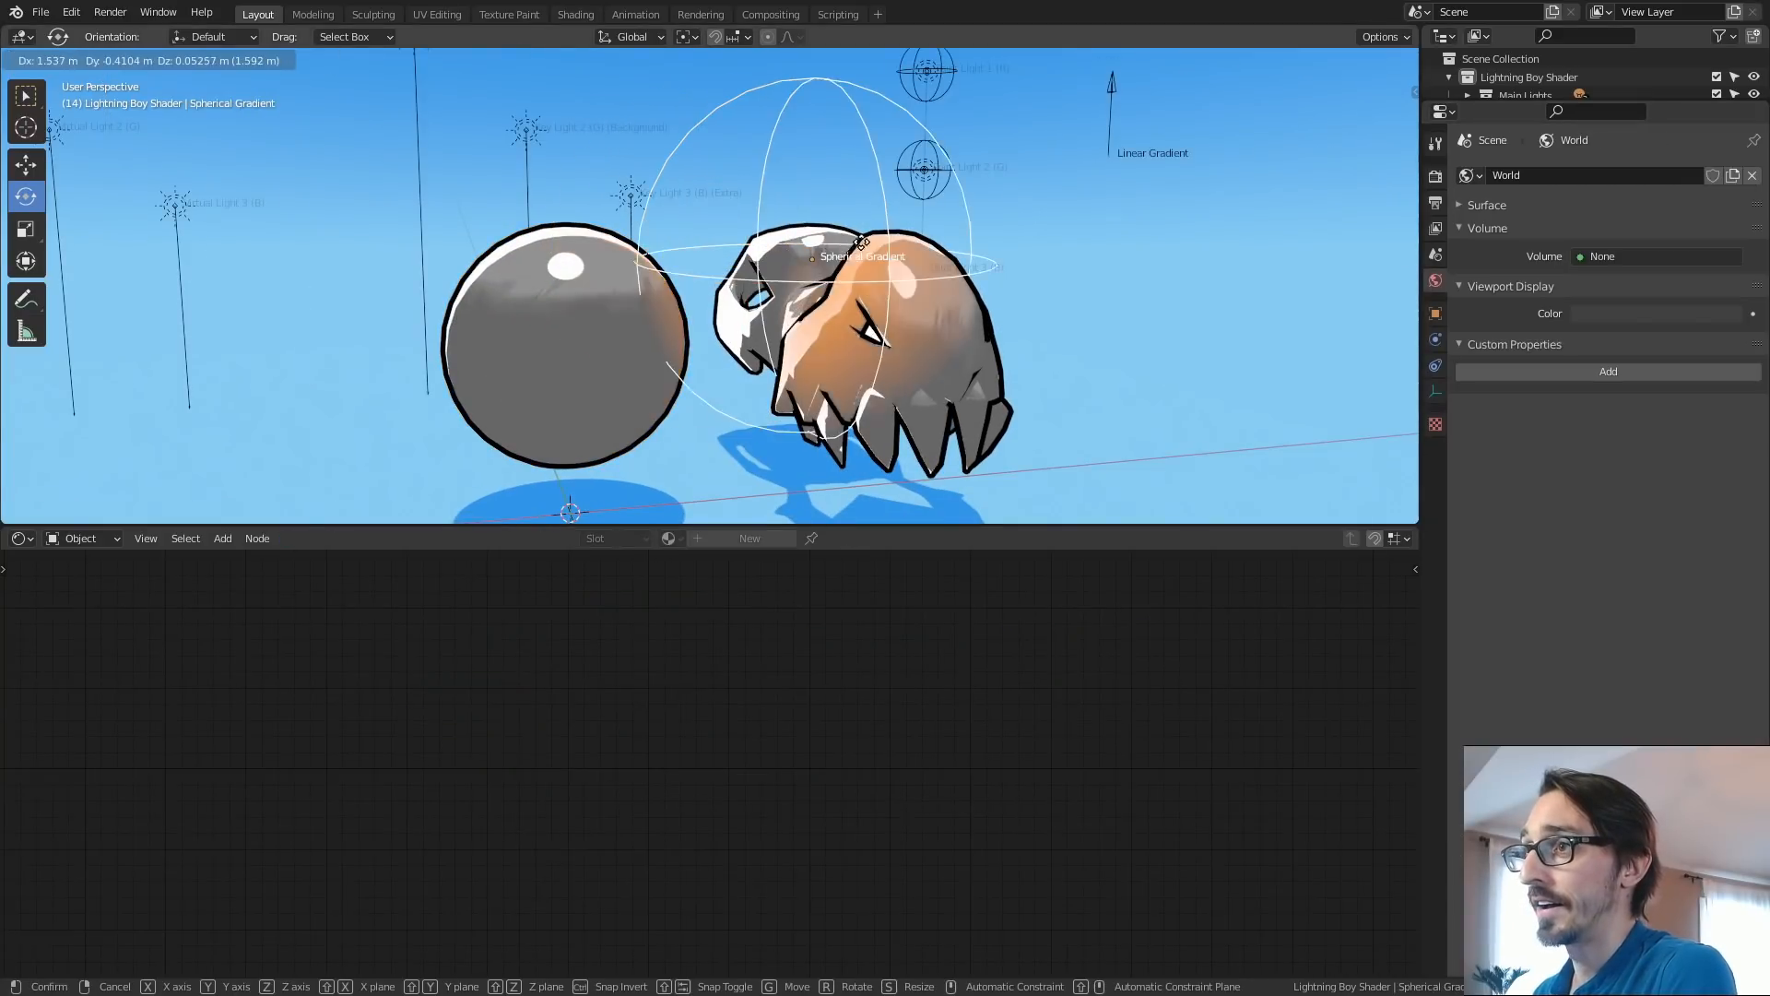
click(745, 252)
middle_drag(745, 254, 712, 255)
click(913, 301)
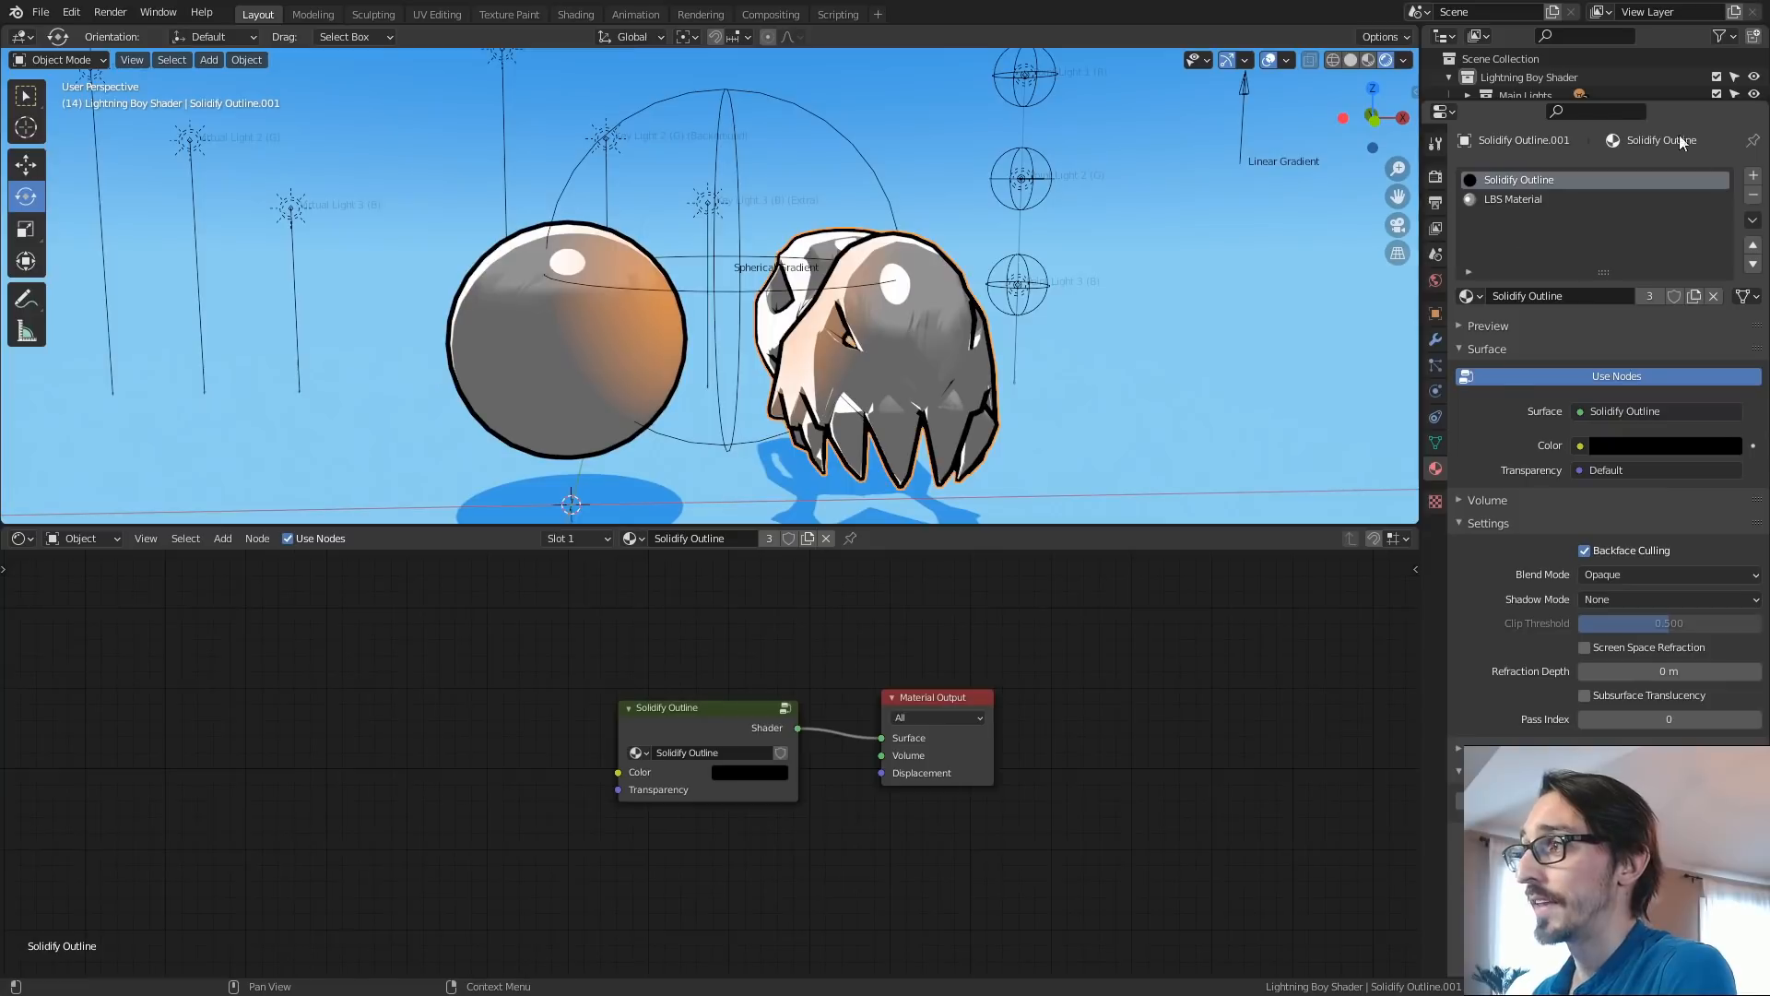
Display the LBS Library's nodes and copy the Alpha Blend node from its Transparency group.
drag(1685, 99, 1699, 248)
drag(1637, 512, 1646, 338)
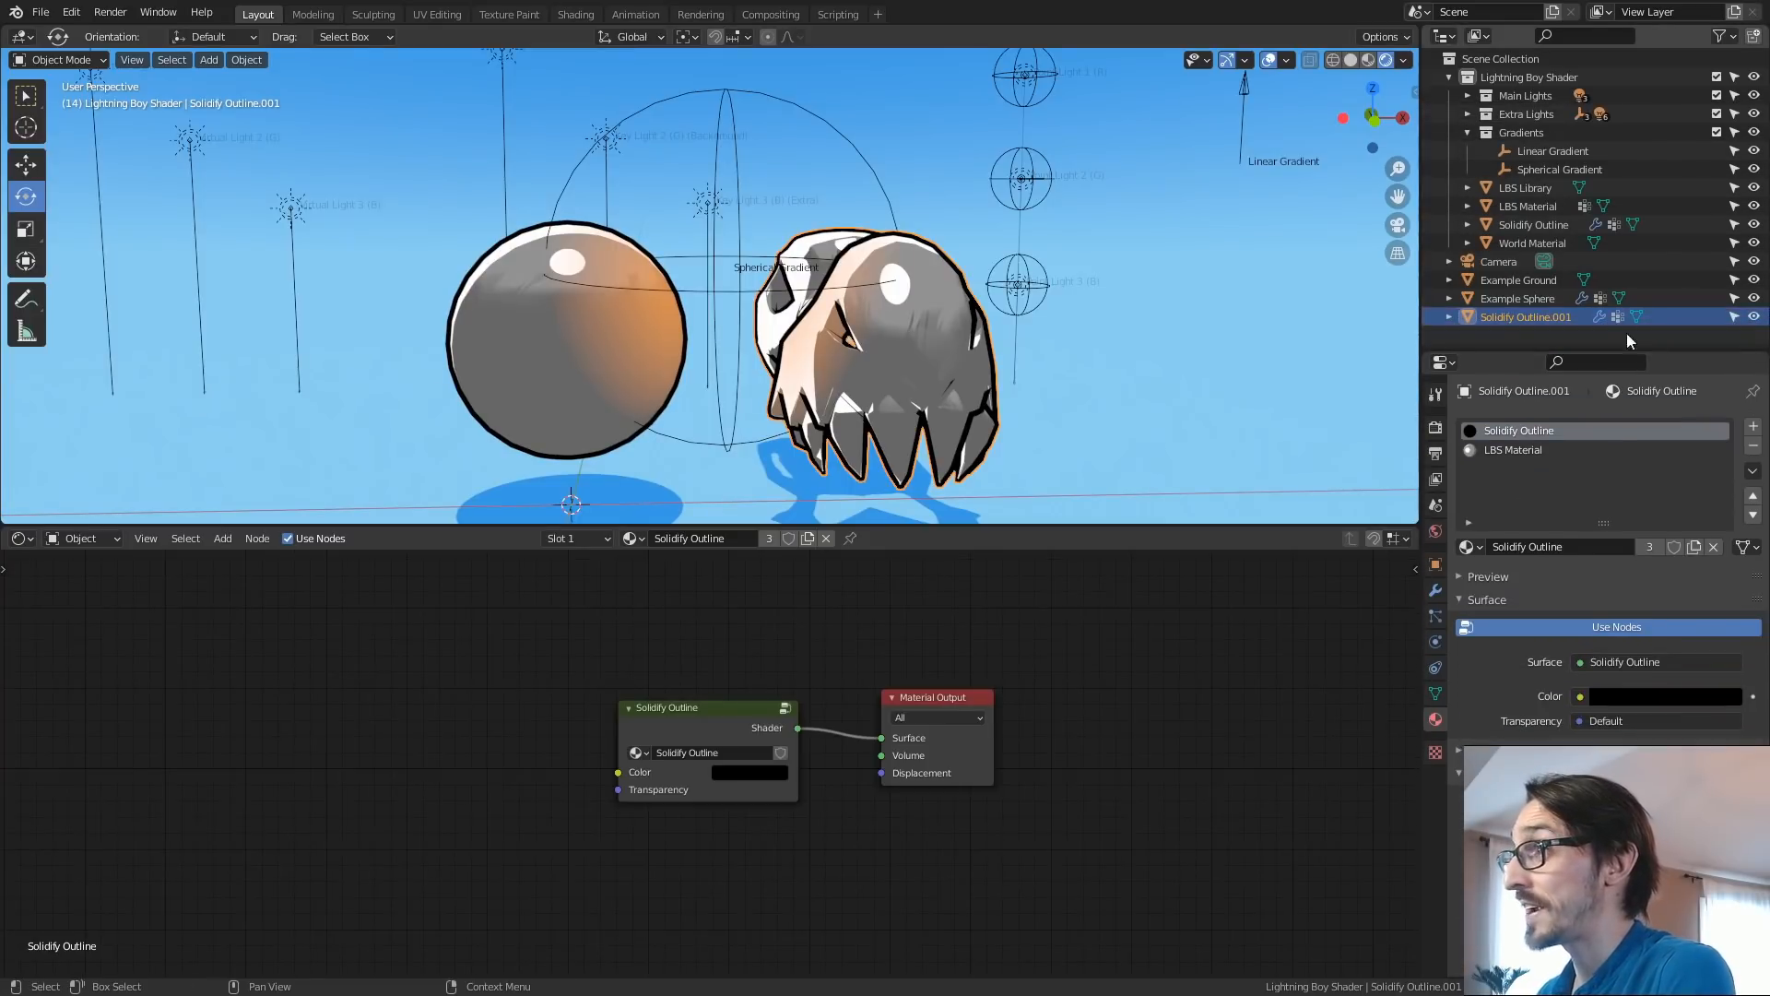
click(1533, 187)
middle_drag(1065, 712, 828, 673)
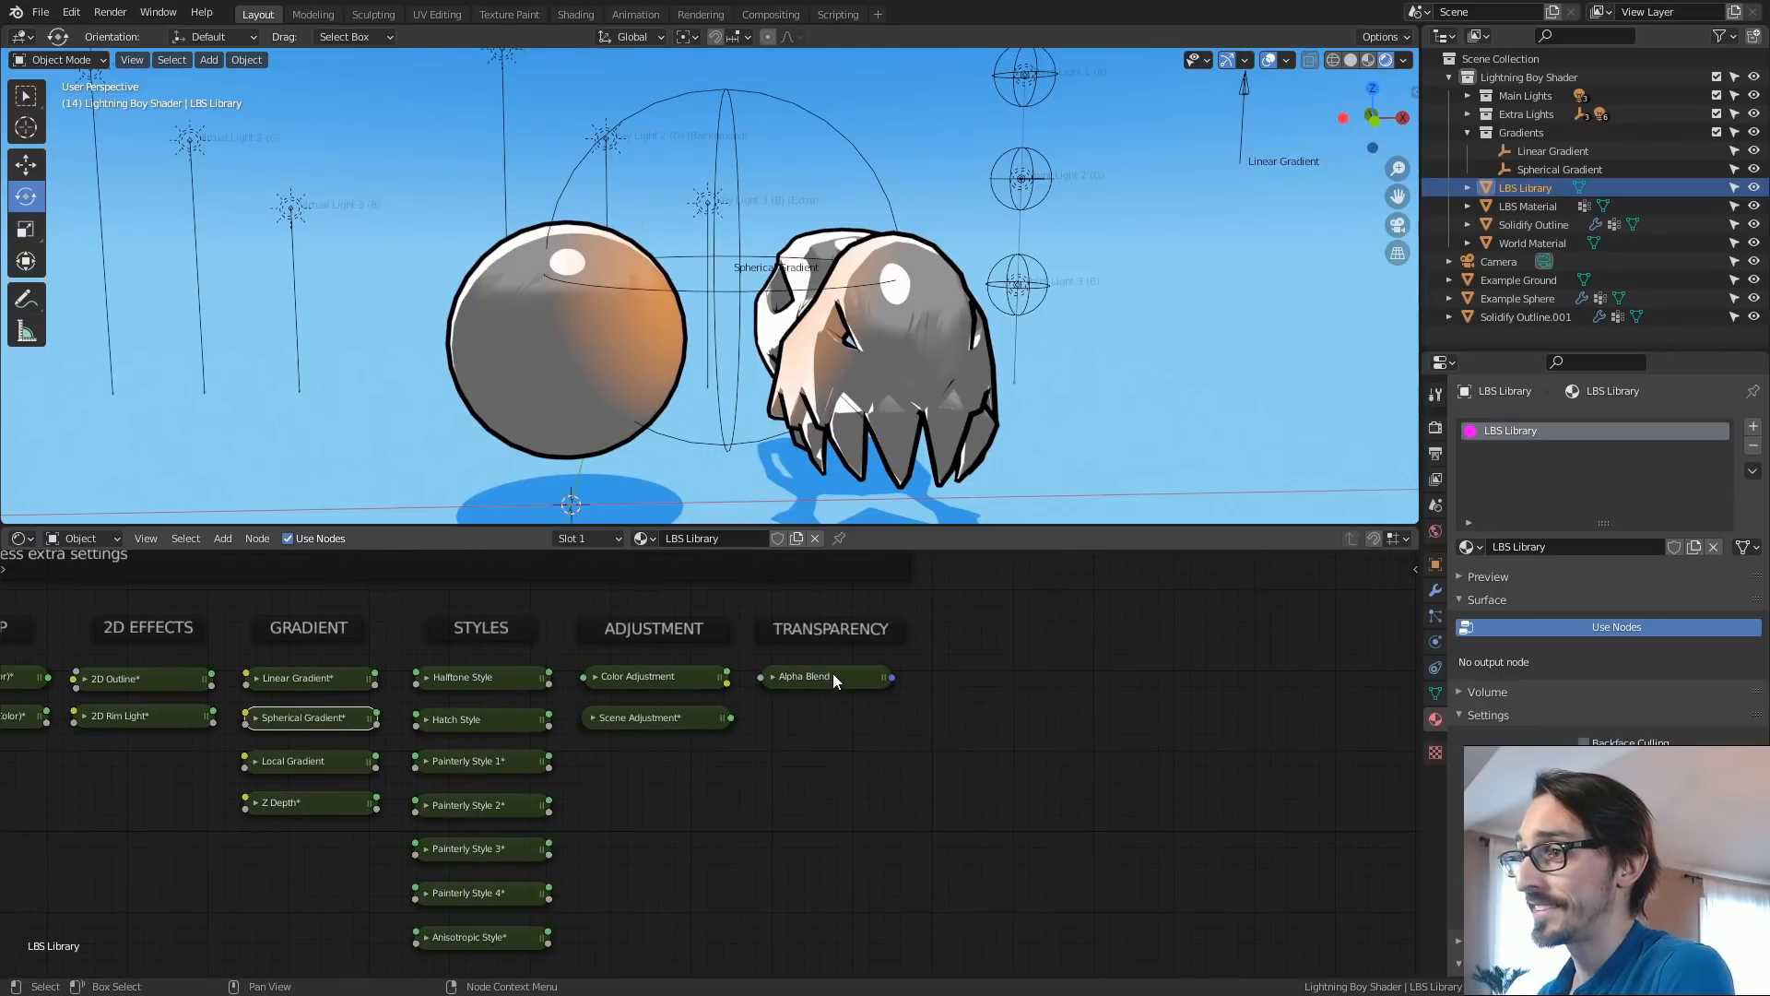
ctrl+middle_drag(802, 762, 1060, 635)
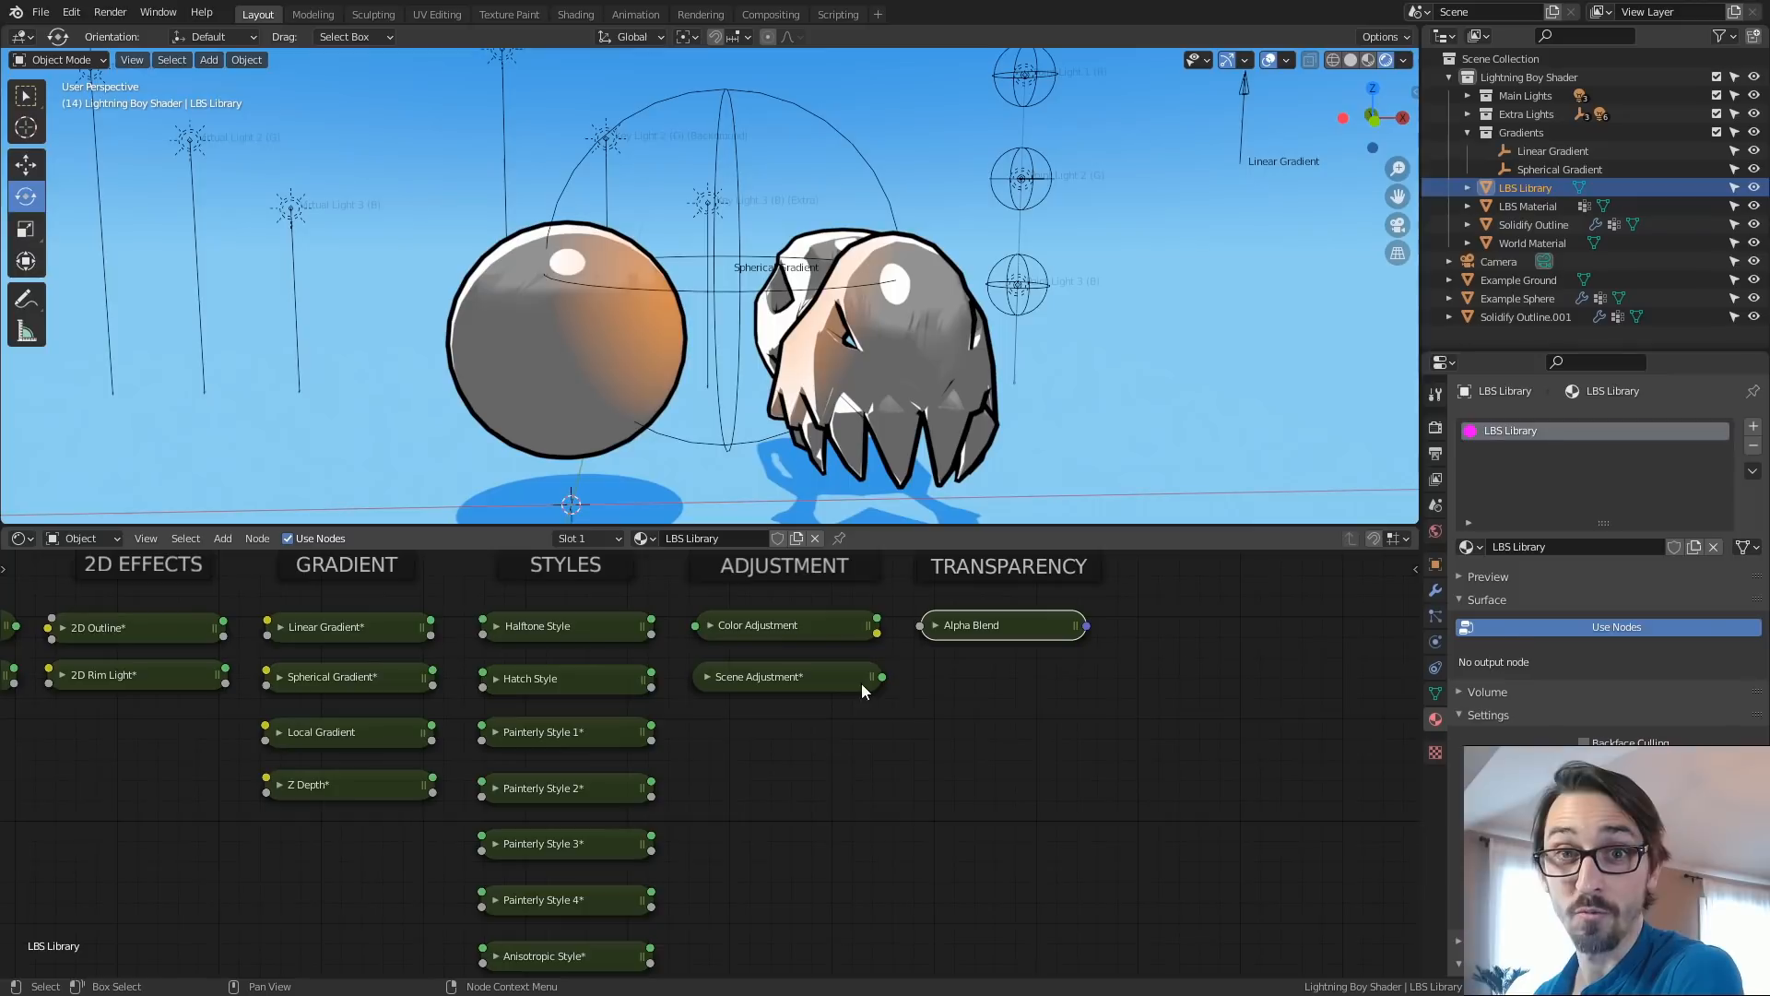
ctrl+middle_drag(872, 677, 983, 667)
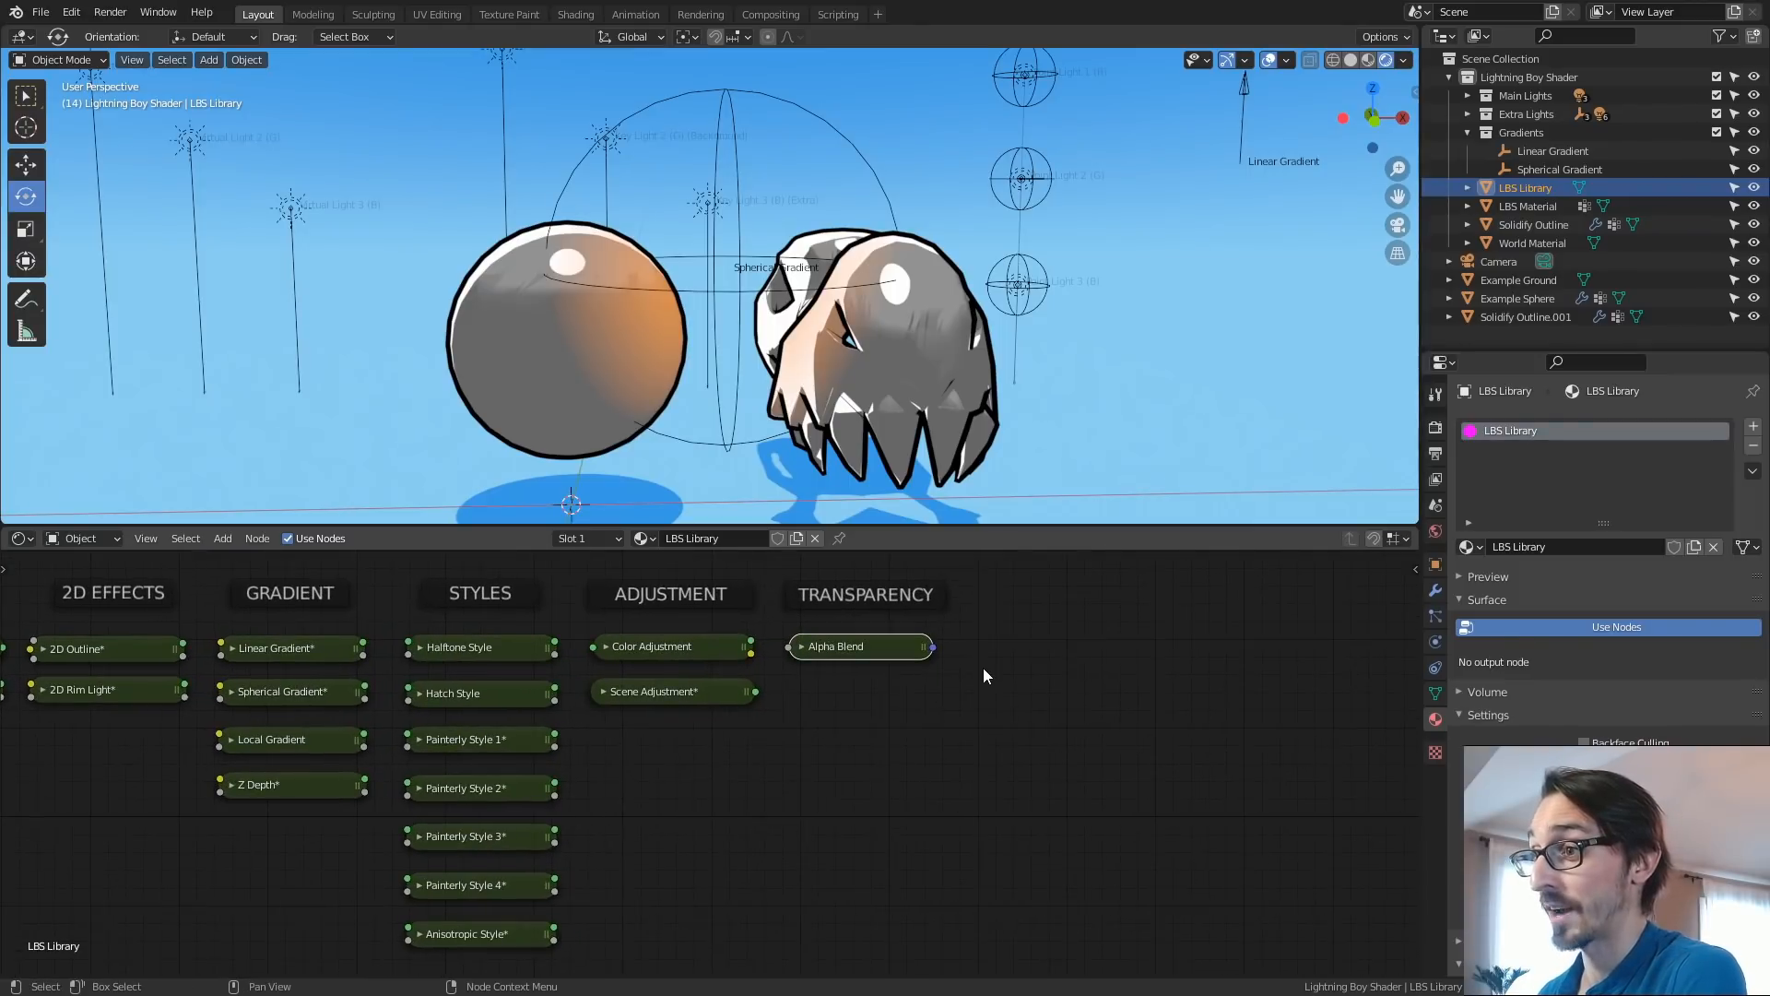
alt+drag(886, 649, 844, 633)
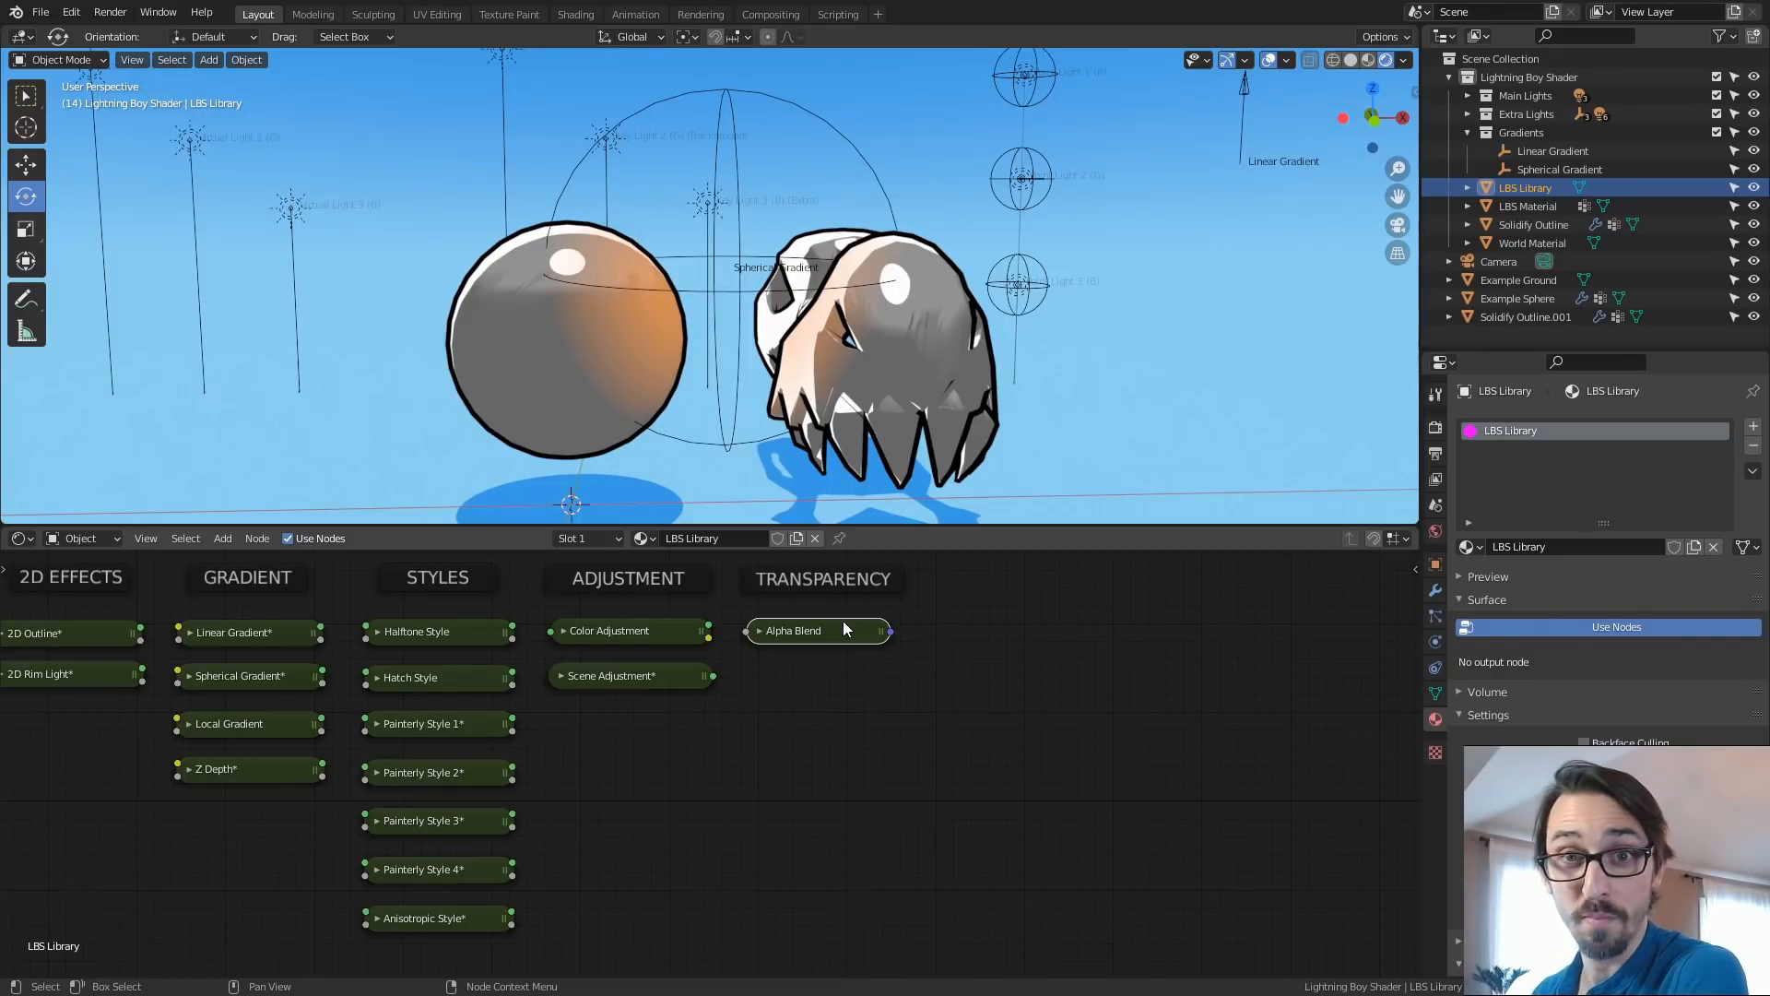
alt+drag(836, 705, 885, 708)
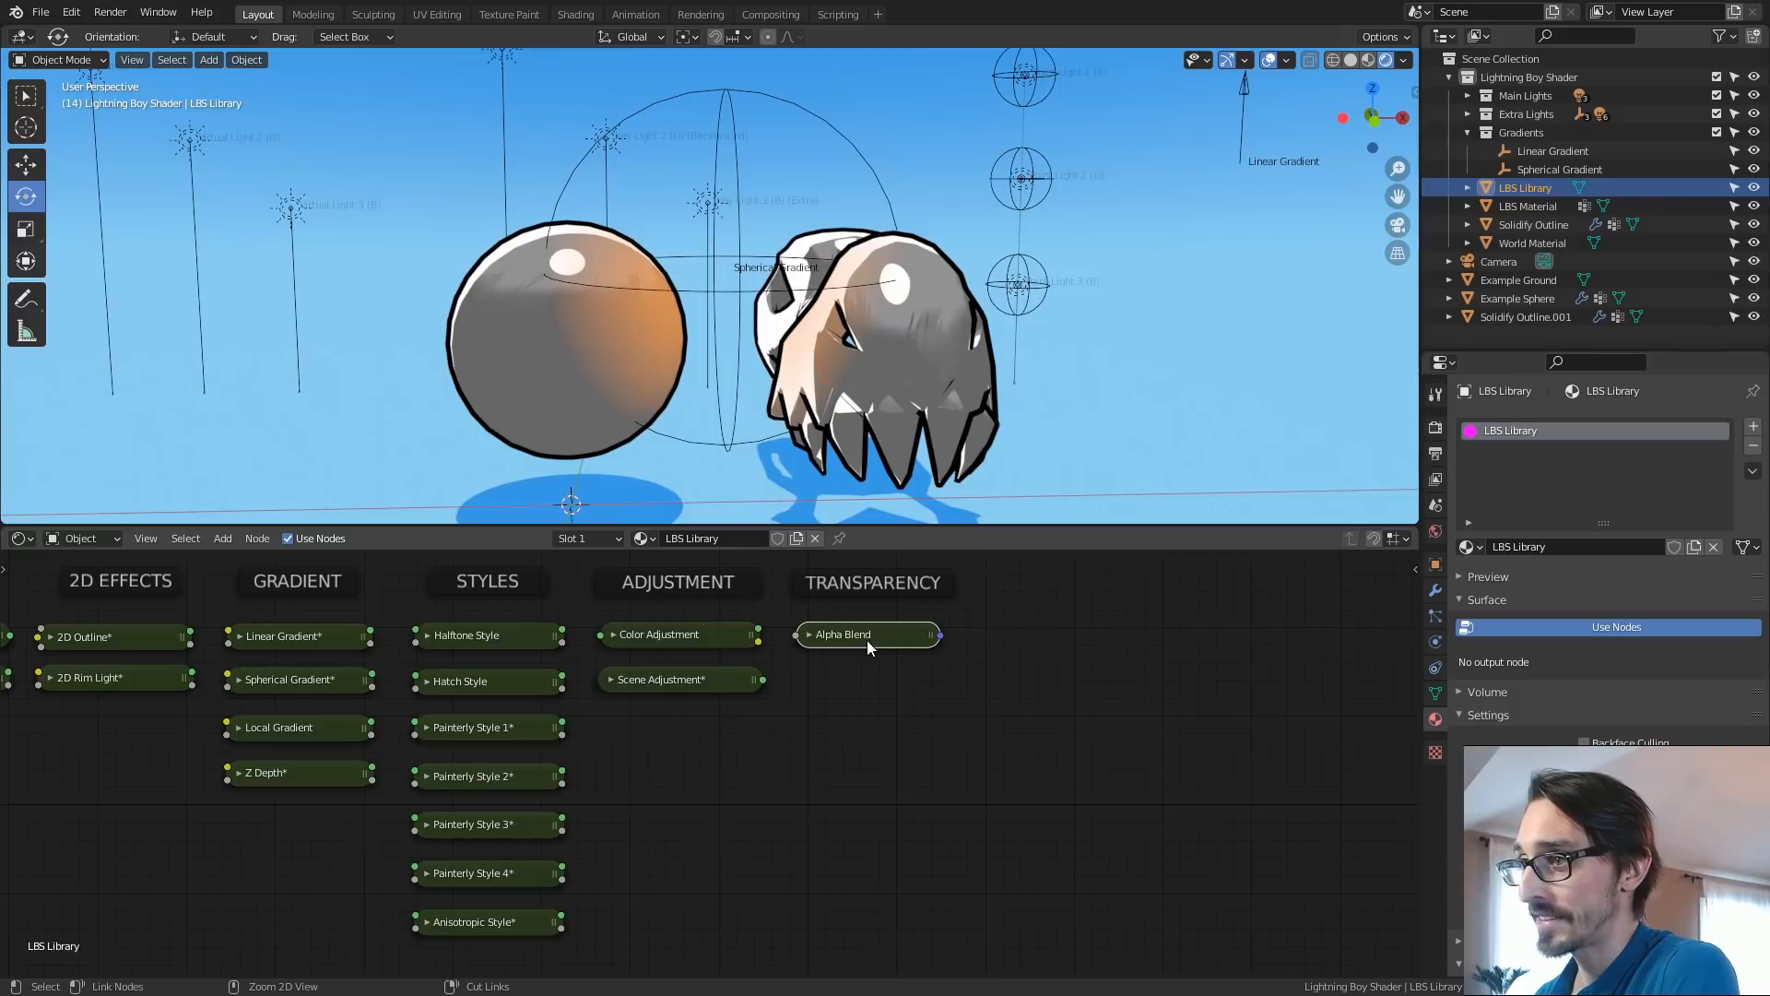
Paste the Alpha Blend node into the Example Sphere's LBS Material and connect it to the Lightning Boy Shader's Transparency input.
click(601, 417)
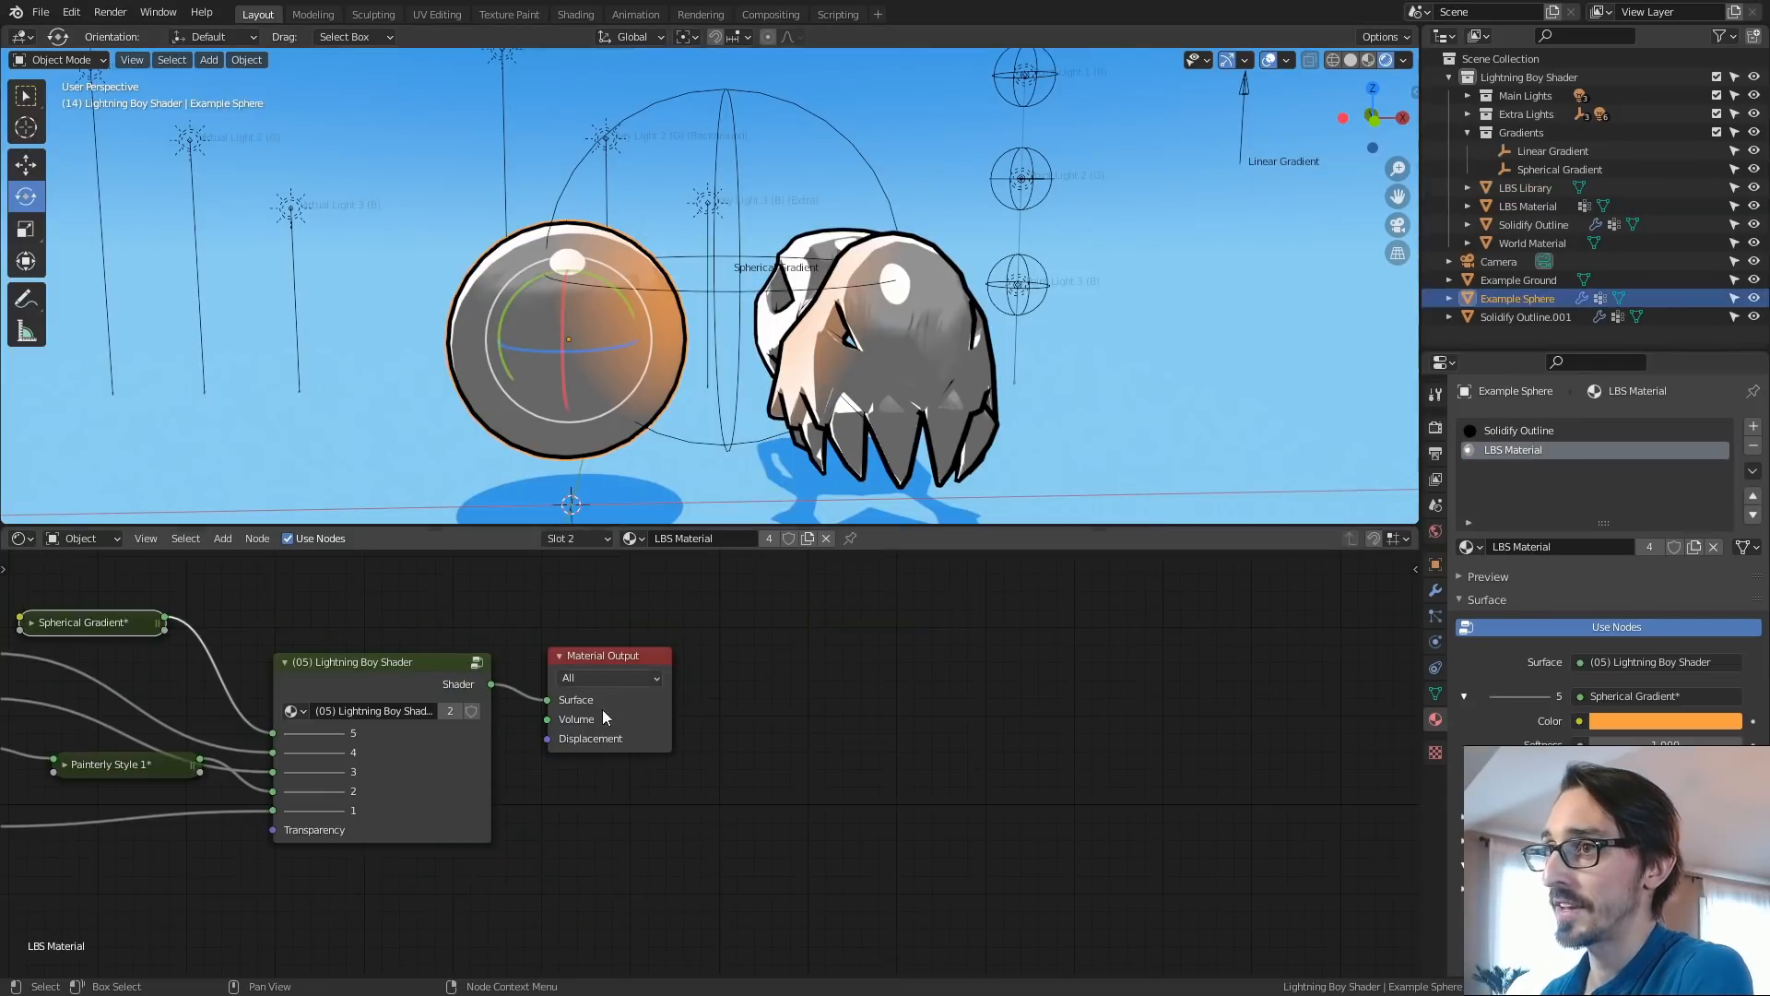
alt+drag(601, 710, 804, 736)
scroll(800, 788, down, 3)
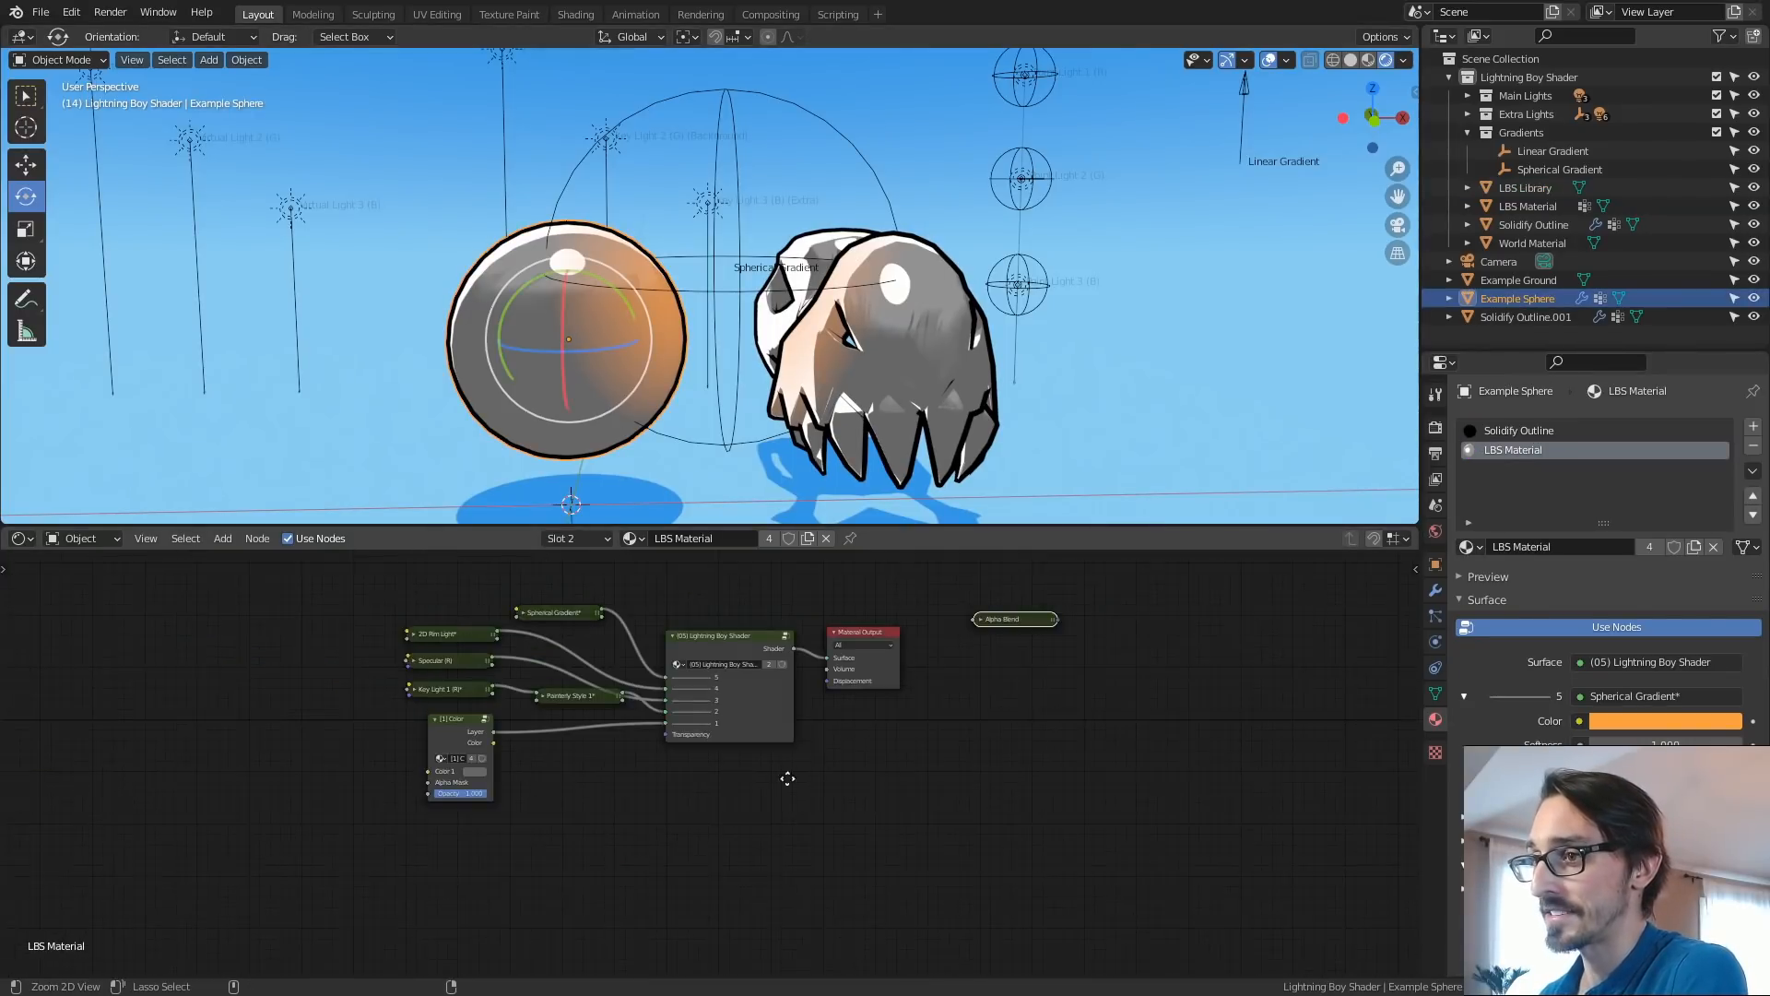
ctrl+alt+drag(724, 758, 588, 787)
alt+drag(587, 787, 672, 793)
alt+drag(712, 718, 721, 789)
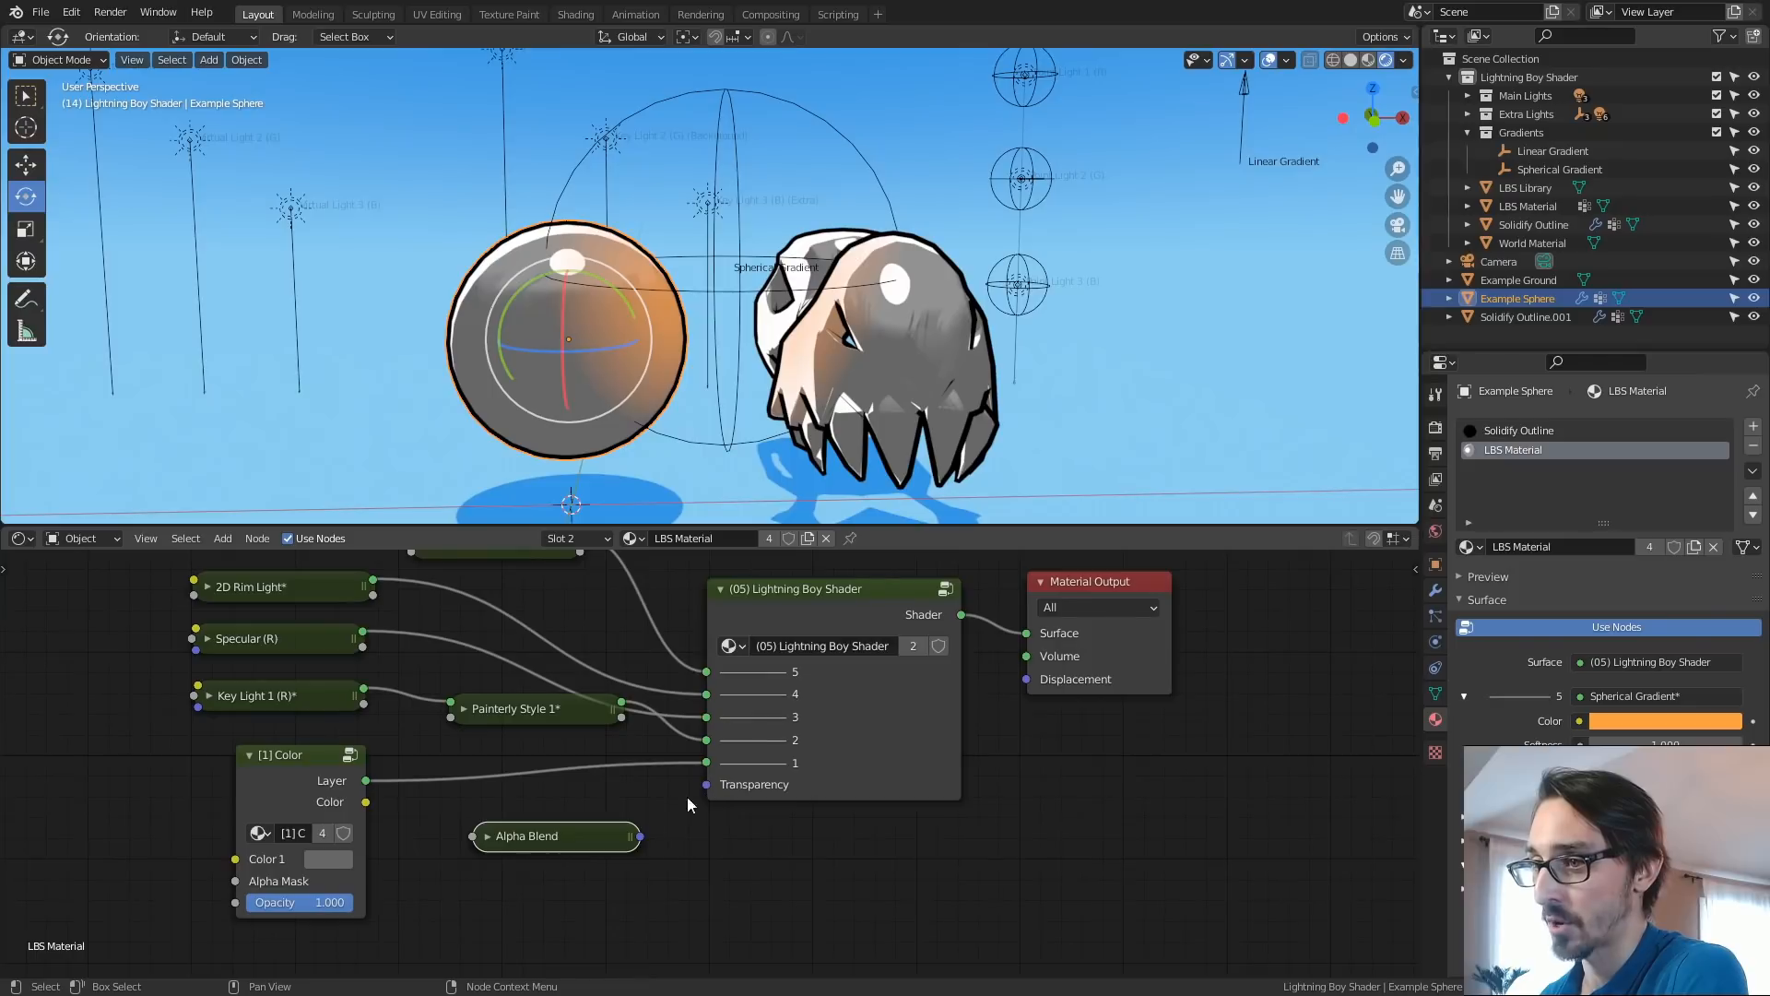
alt+drag(716, 835, 698, 757)
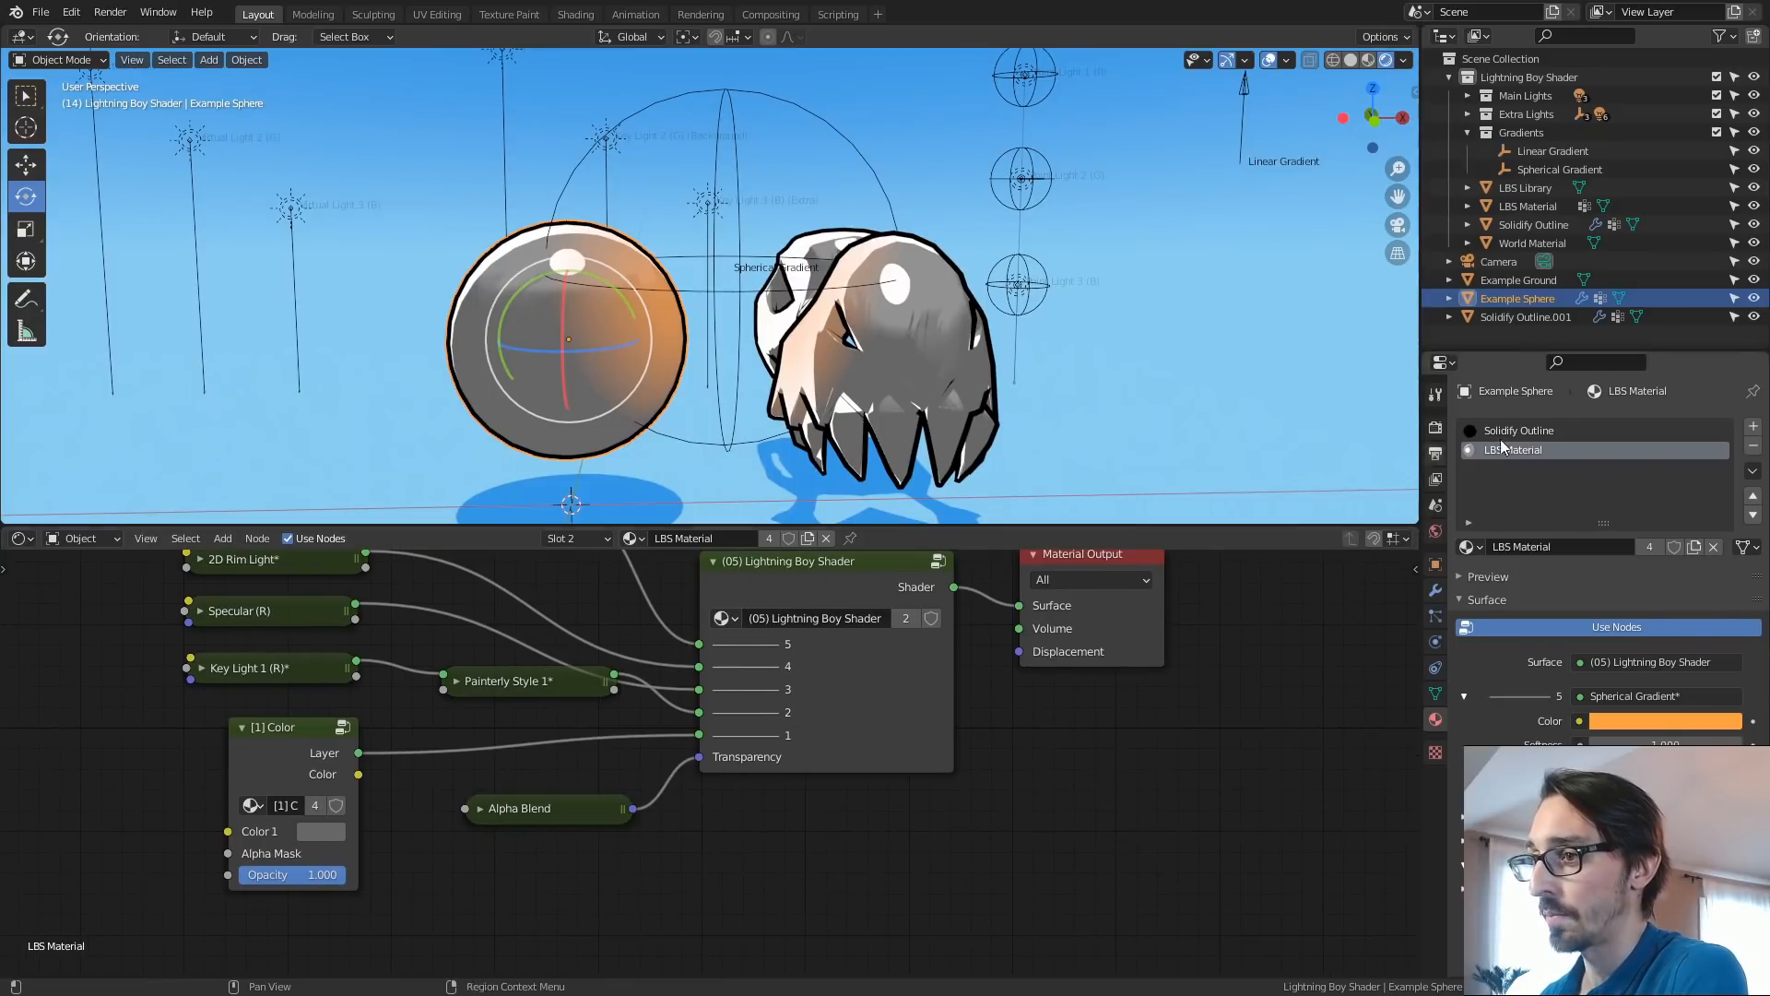
Set the LBS Material's blend mode to Alpha Blend and raise the Alpha Blend node's Shader Opacity to 1.000.
drag(1660, 350, 1587, 48)
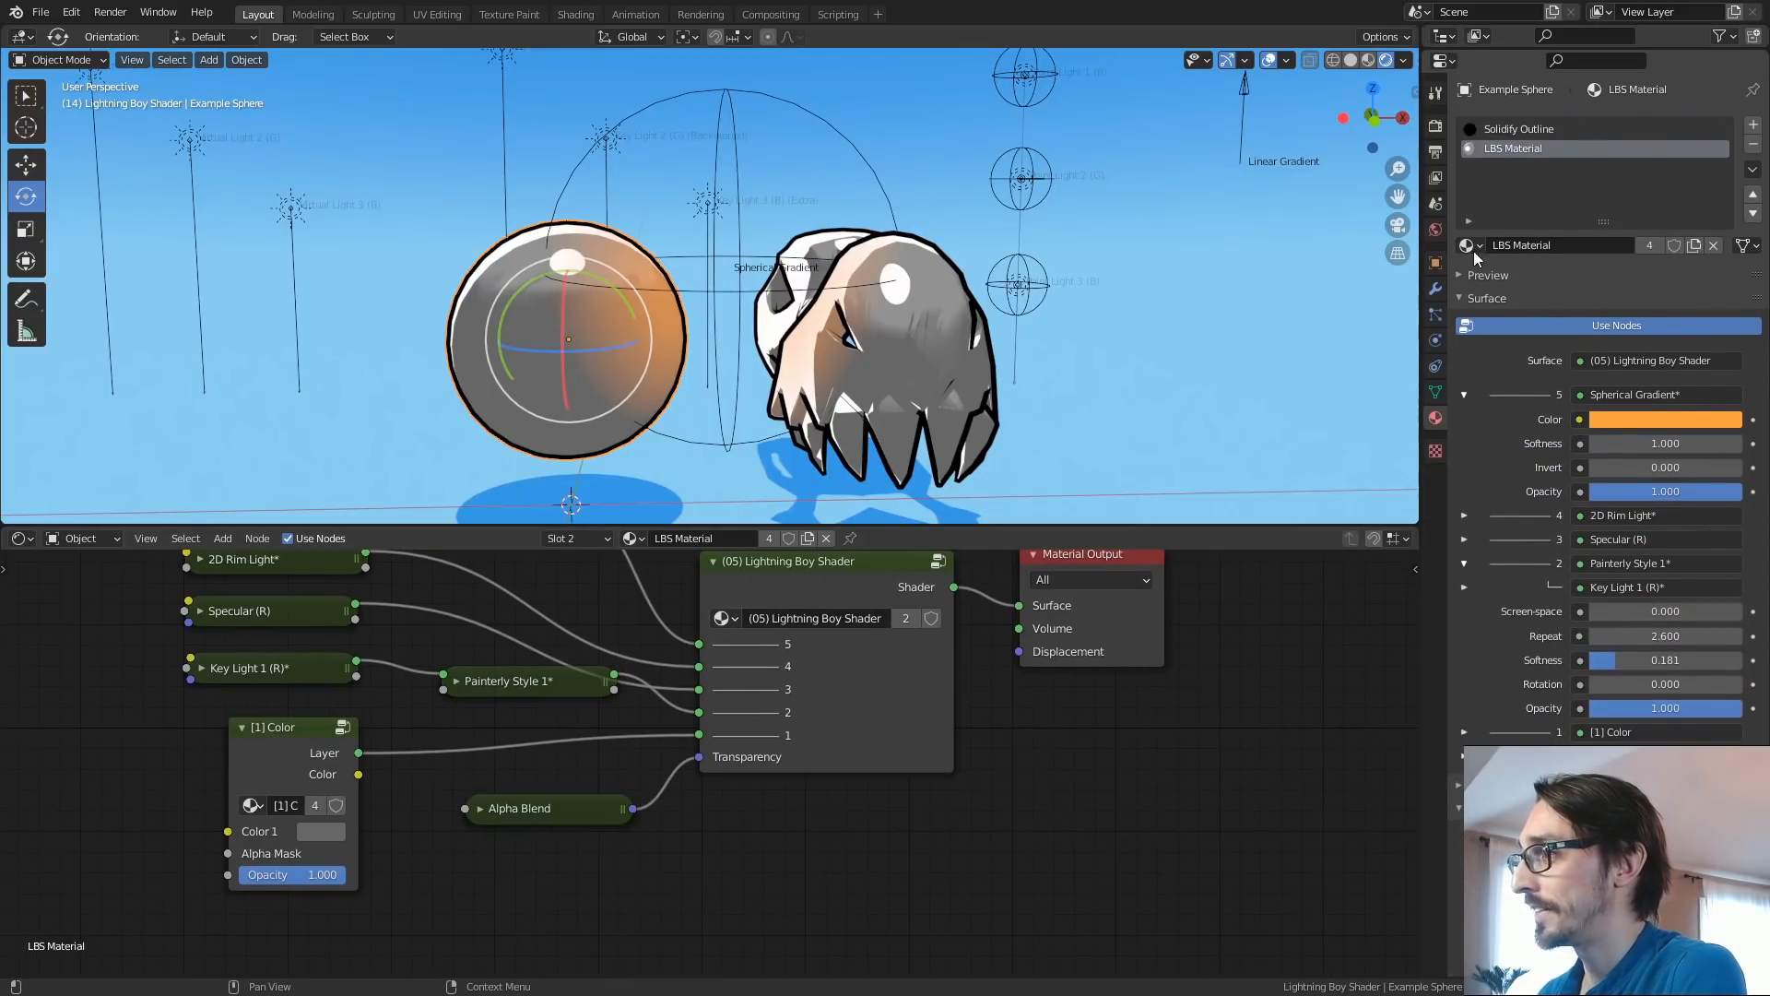
click(1463, 395)
click(1465, 468)
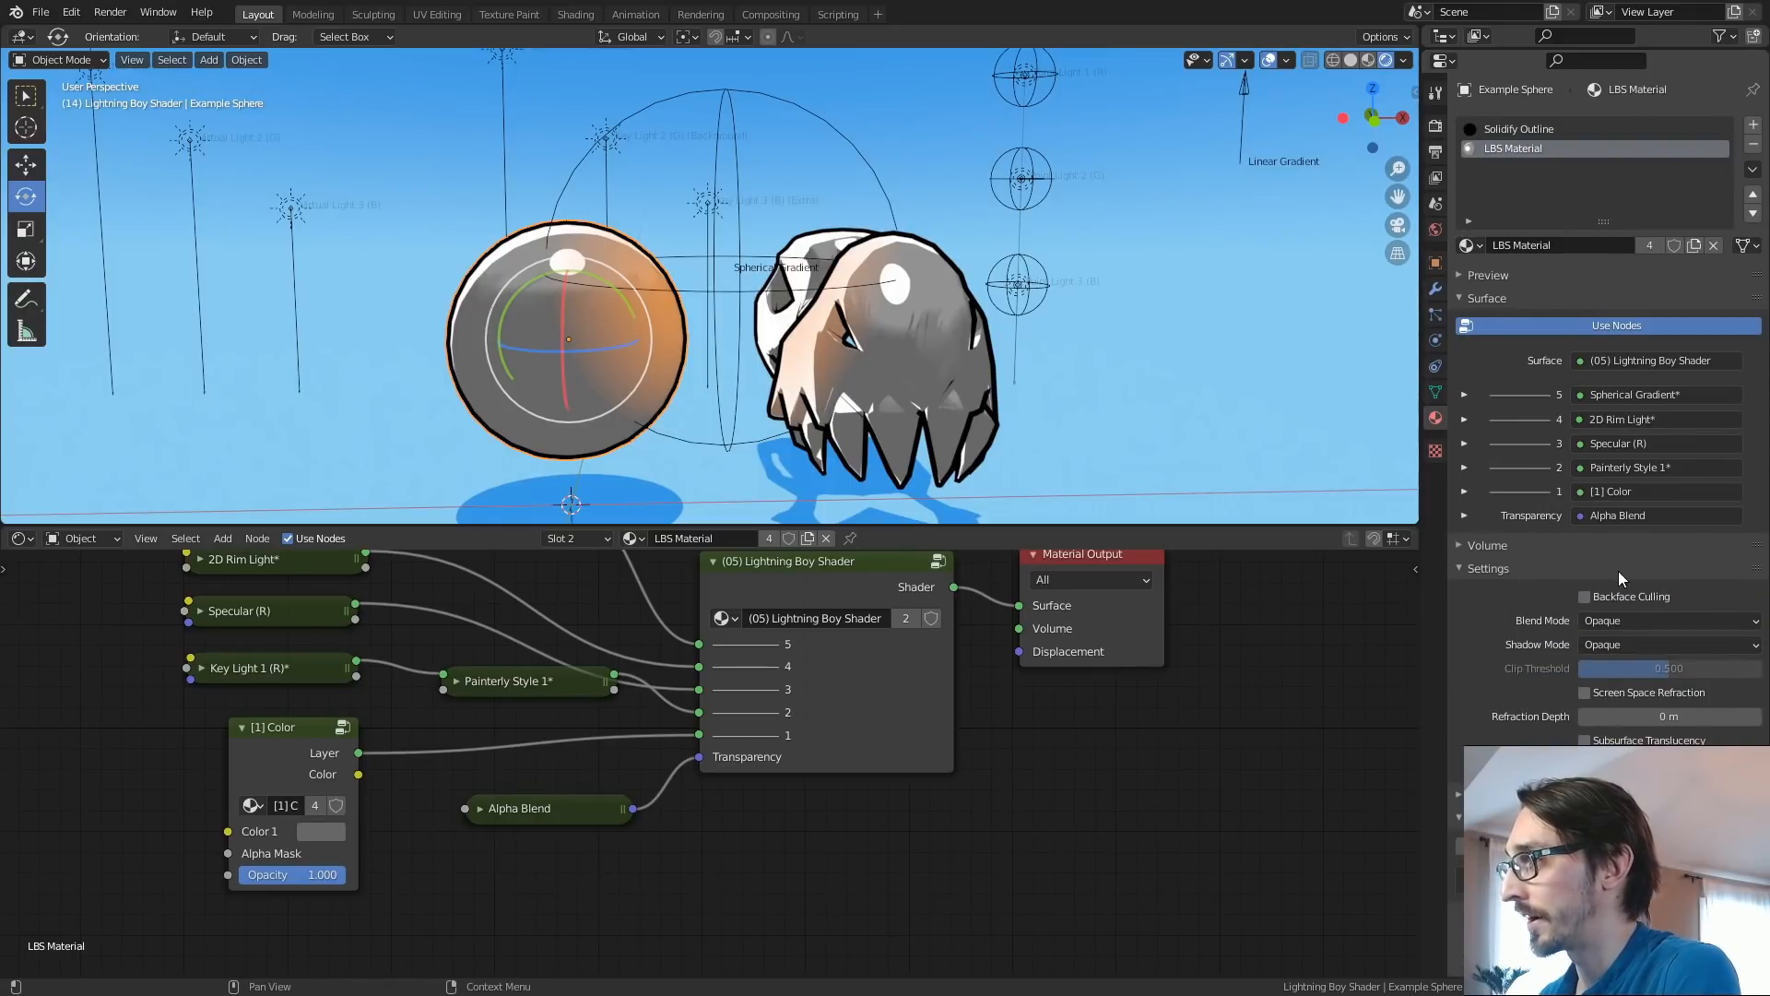
click(1600, 623)
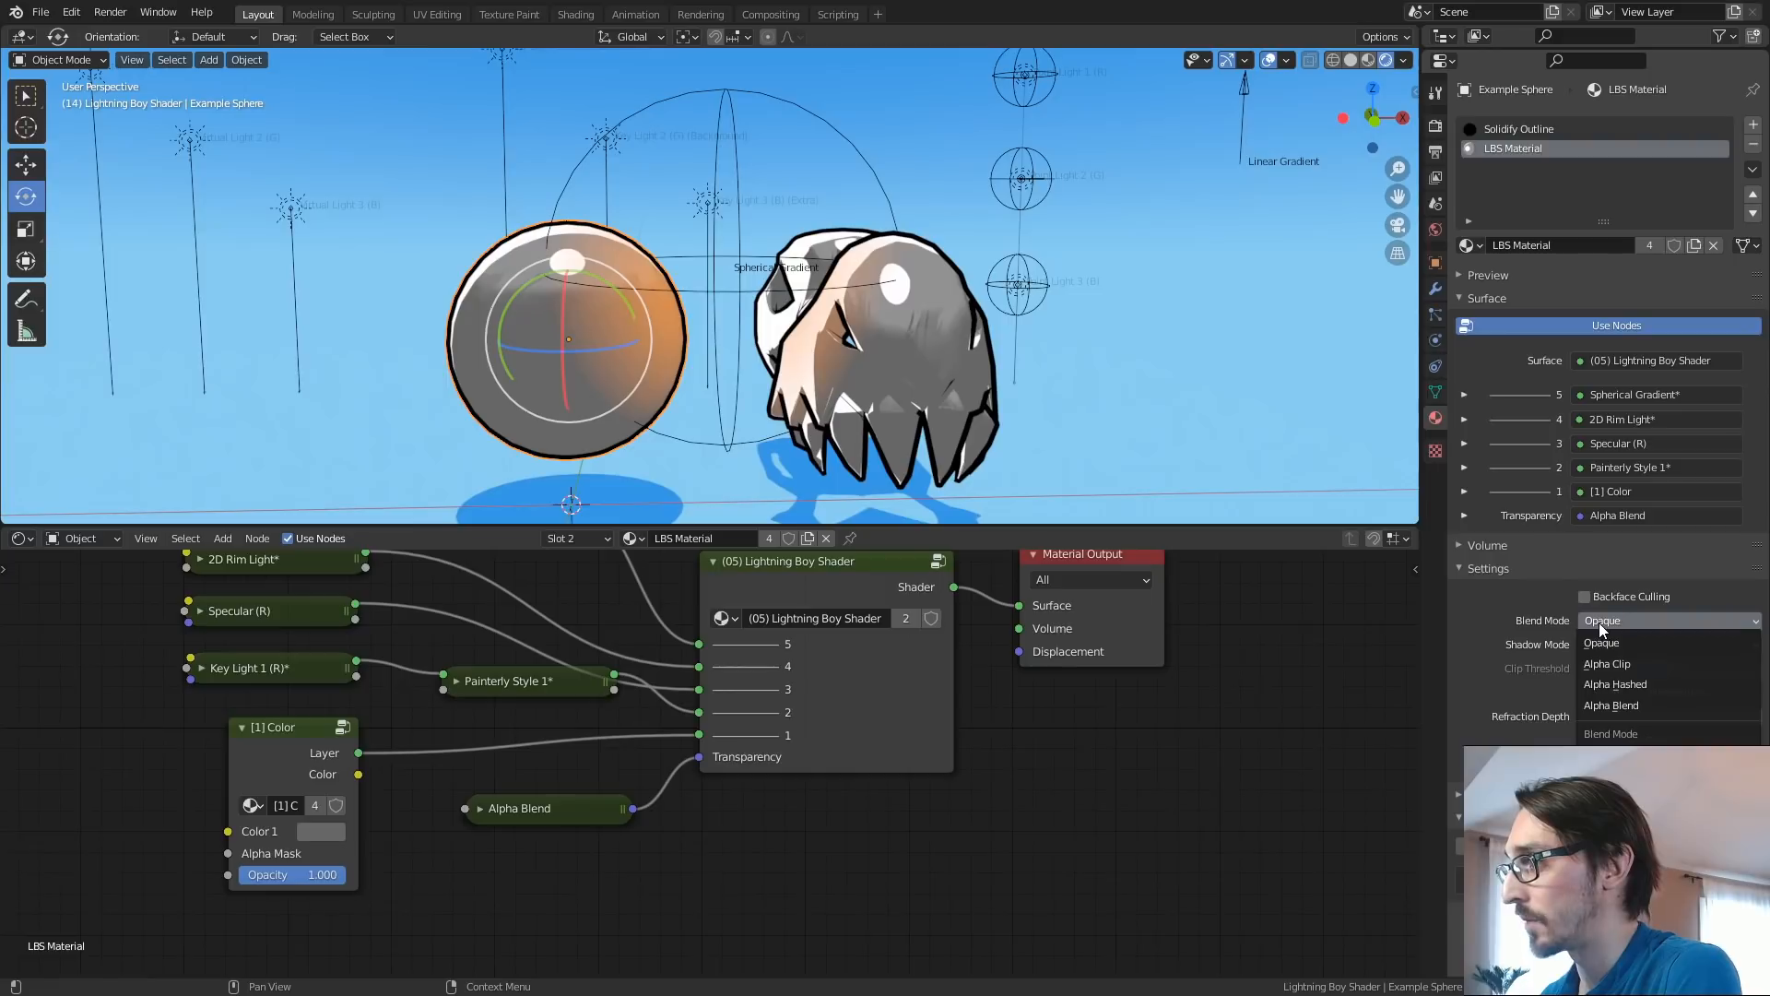
click(1614, 707)
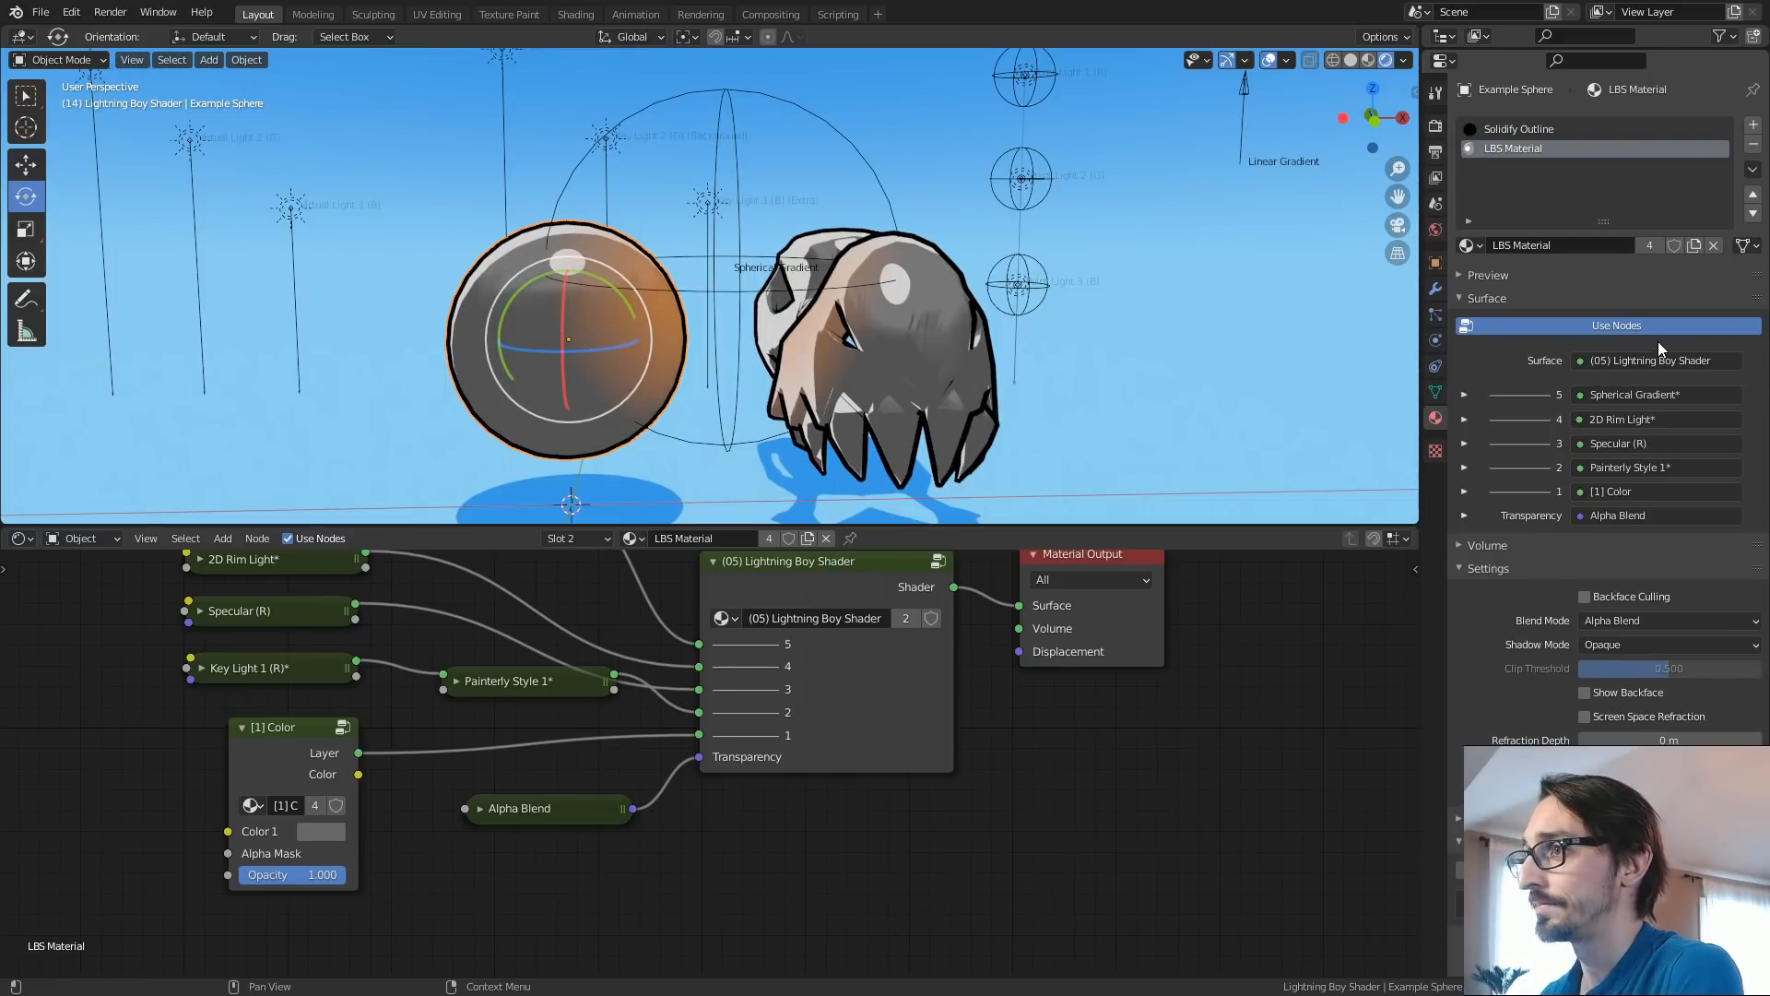
middle_drag(985, 399, 1097, 396)
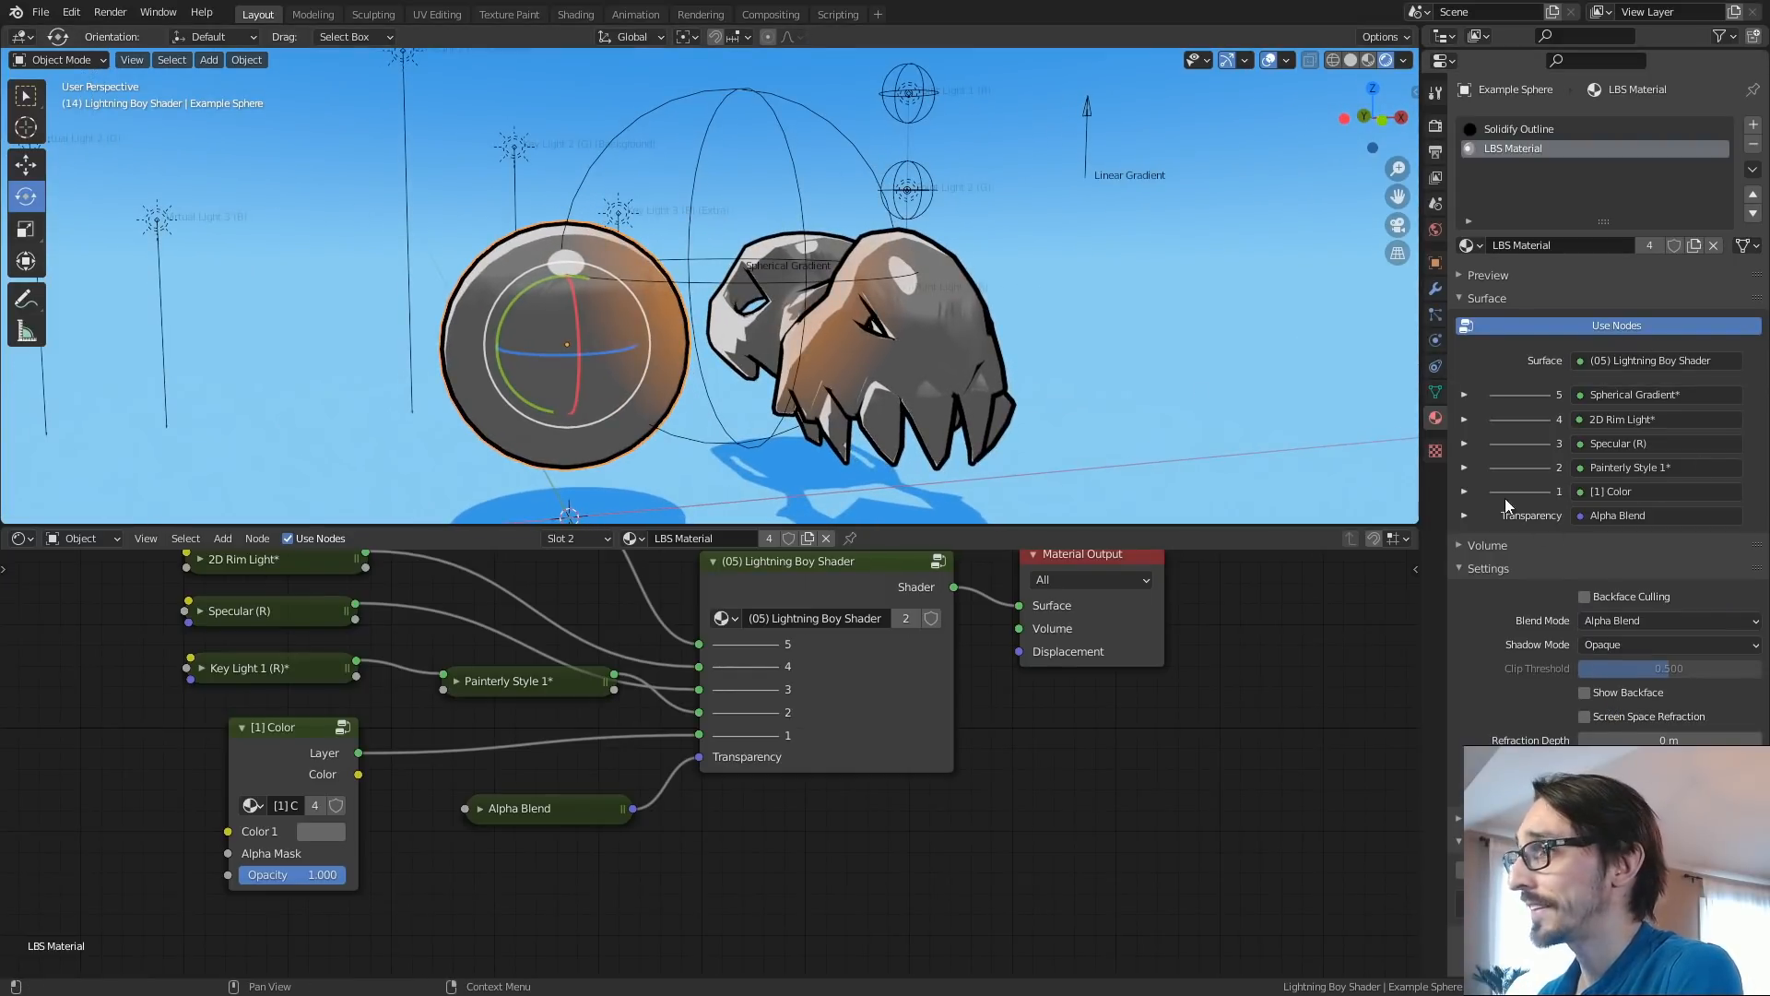
click(1464, 515)
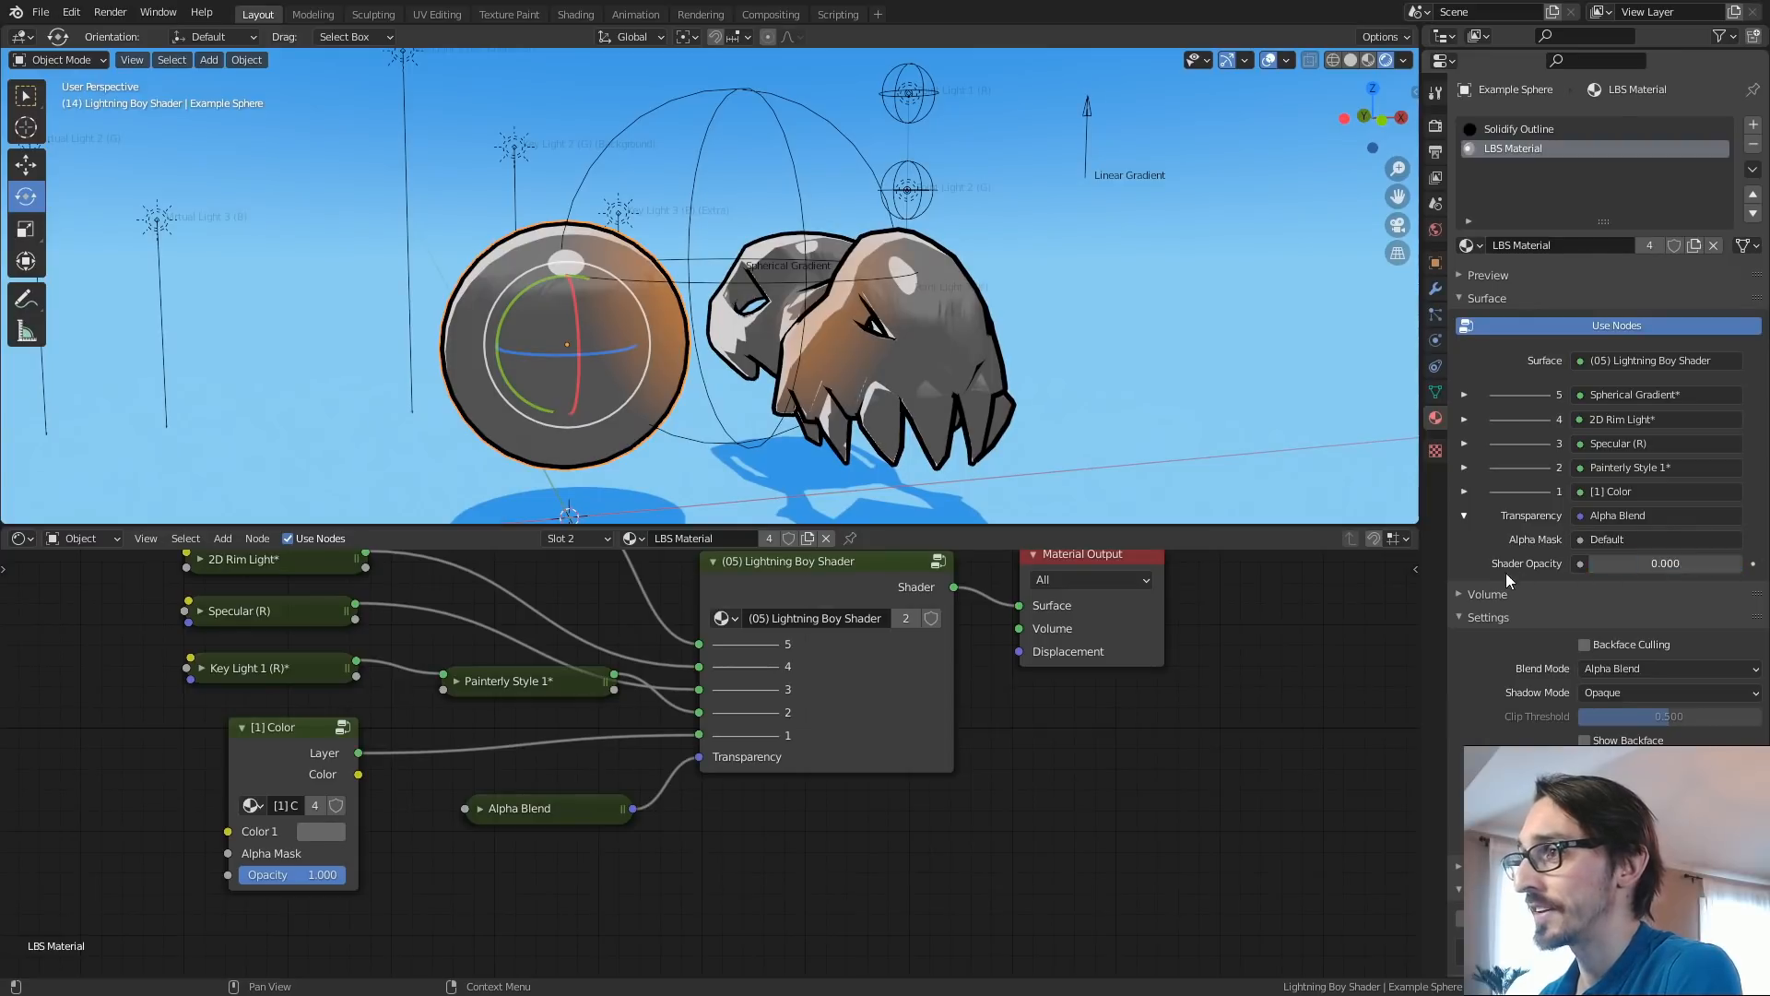
drag(1632, 563, 1743, 564)
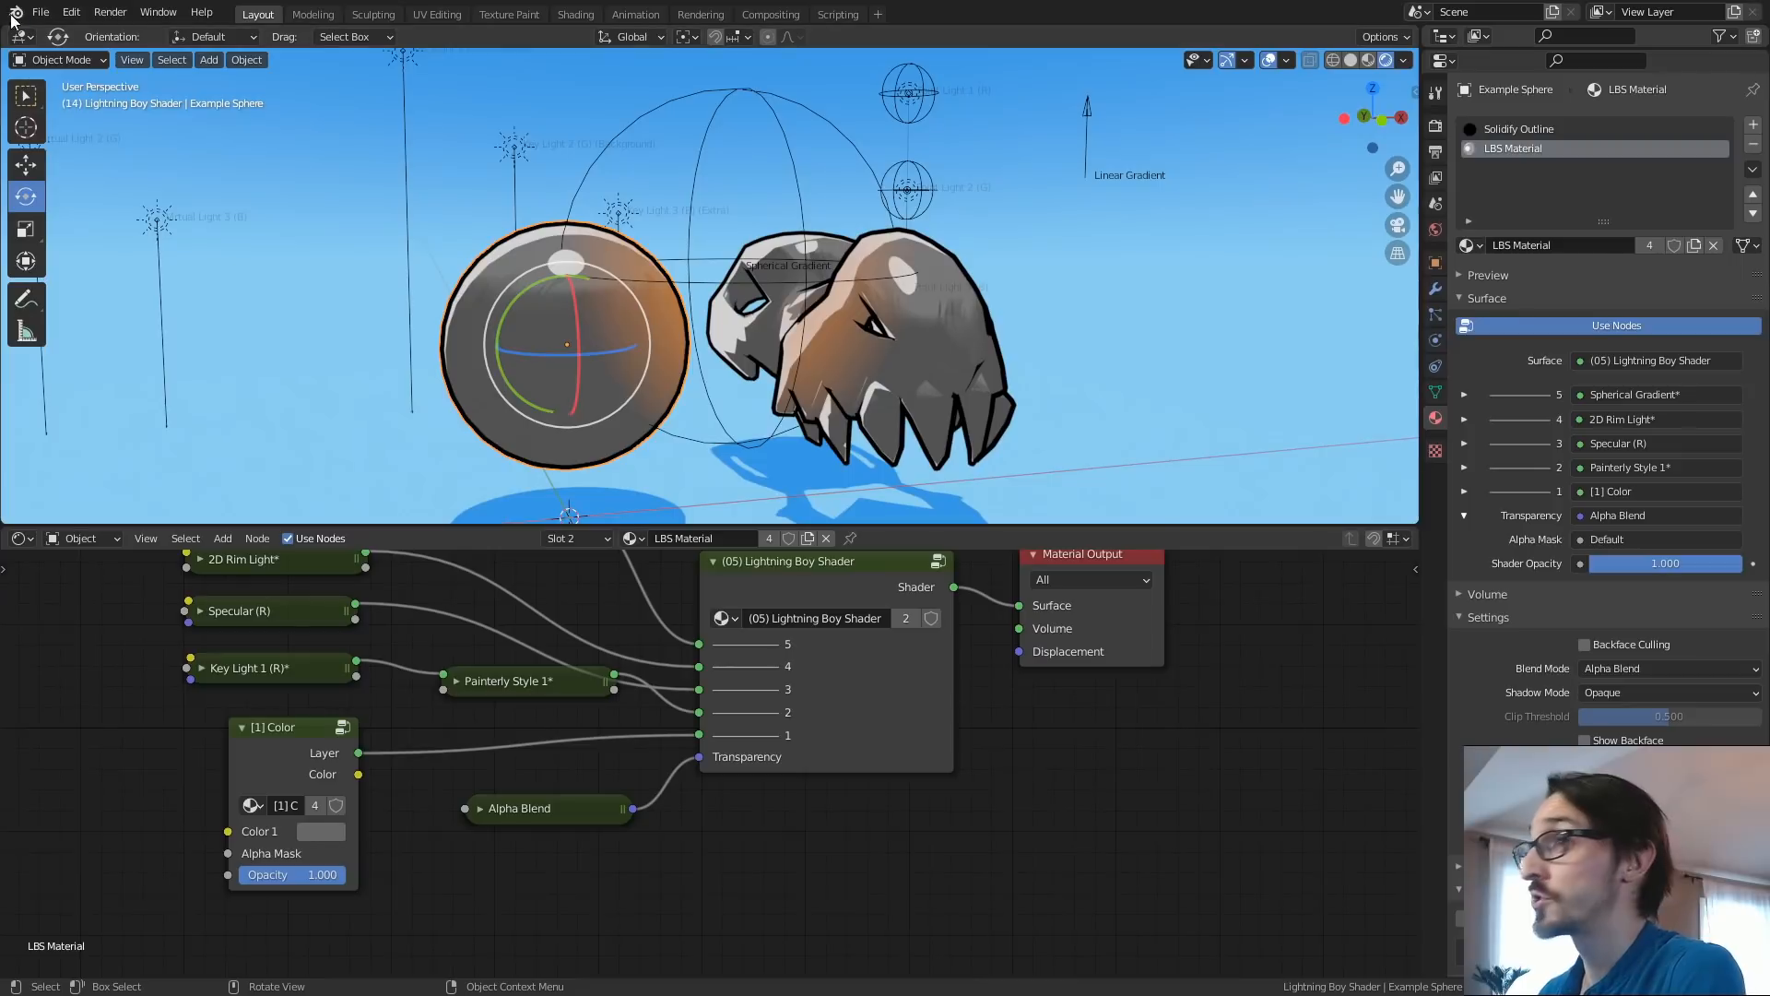
Save the project as a new file named Lightning Boy Shader 2.0_v2.blend.
click(40, 12)
click(76, 152)
click(700, 830)
click(766, 828)
text(_v2)
key(Return)
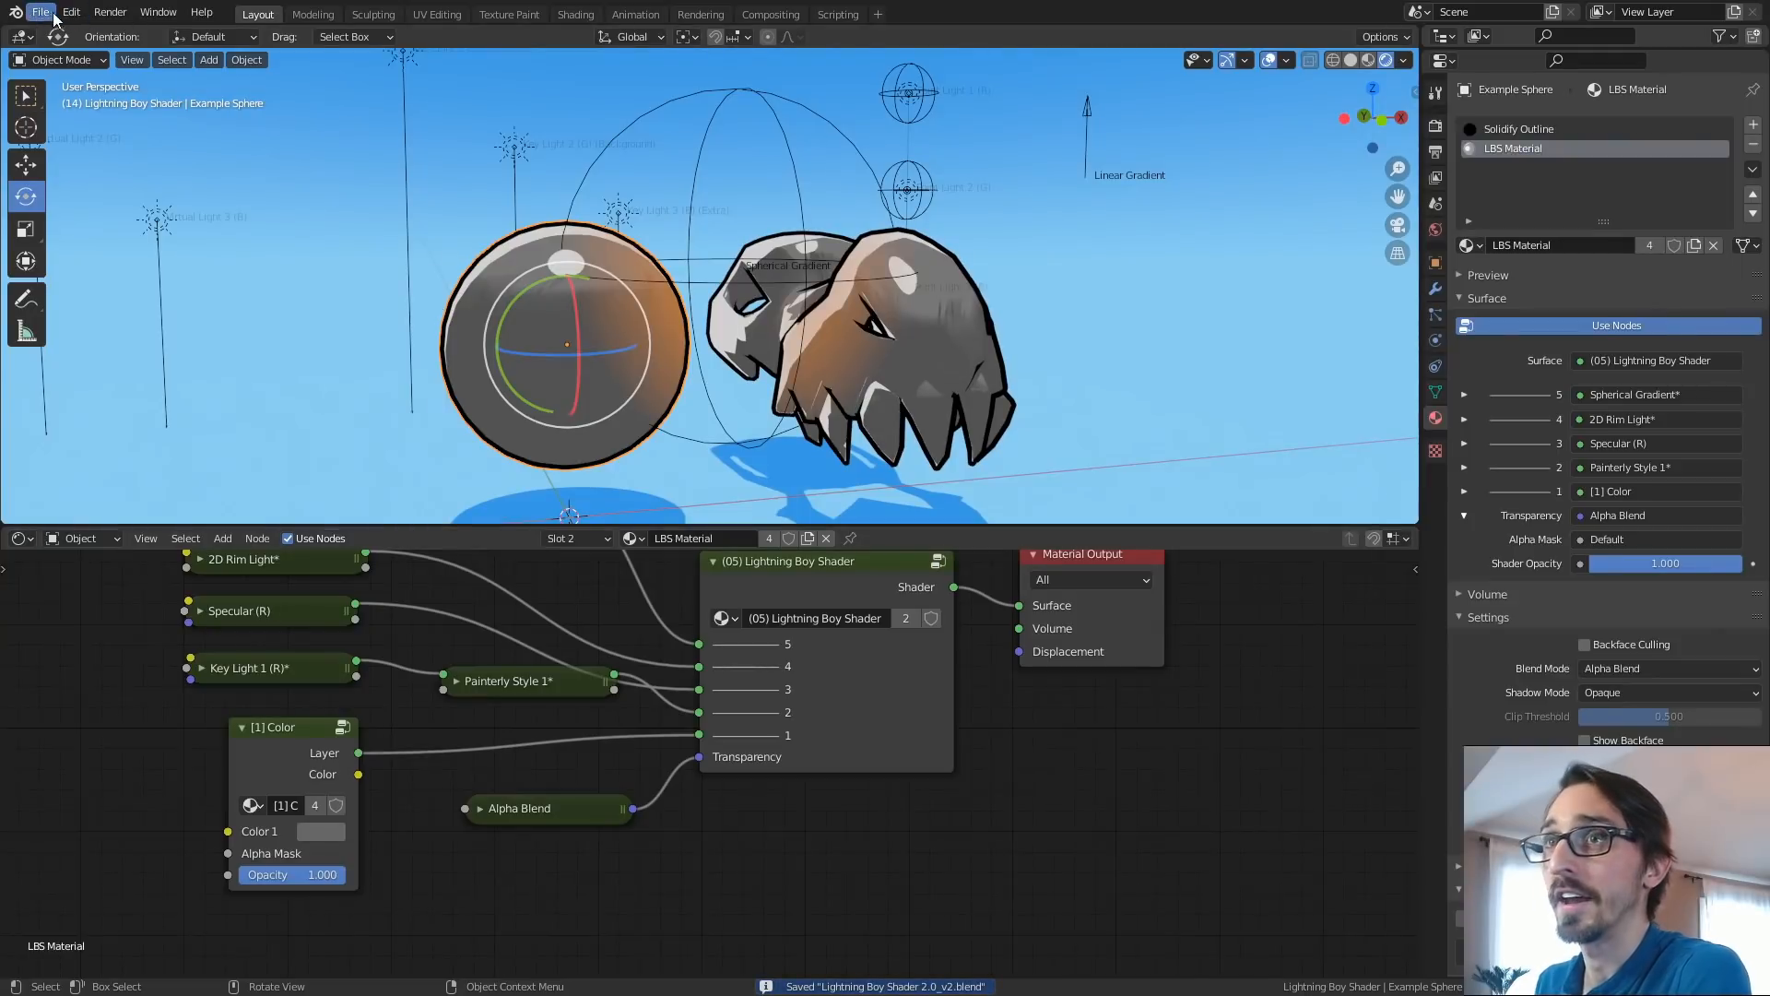
Reopen the recent file Lightning Boy Shader 2.0_v2.blend and set the viewport shading to Rendered.
click(53, 16)
mouse_move(74, 66)
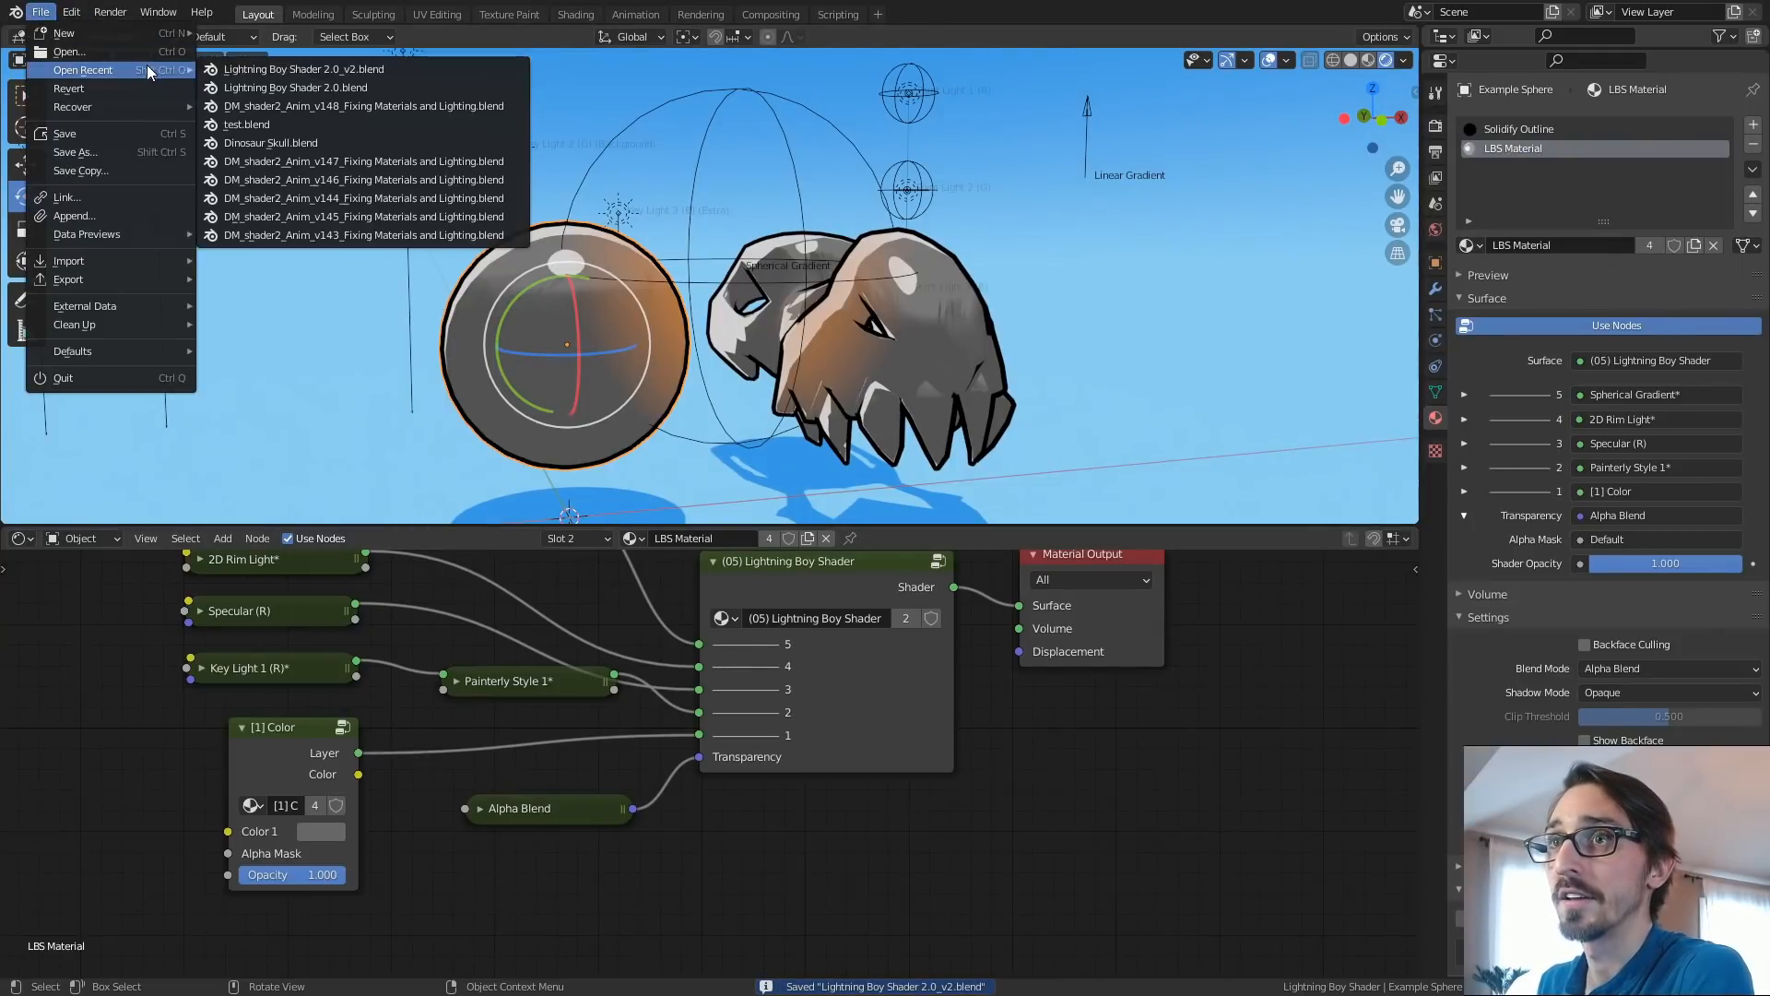
click(276, 71)
key(z)
click(880, 264)
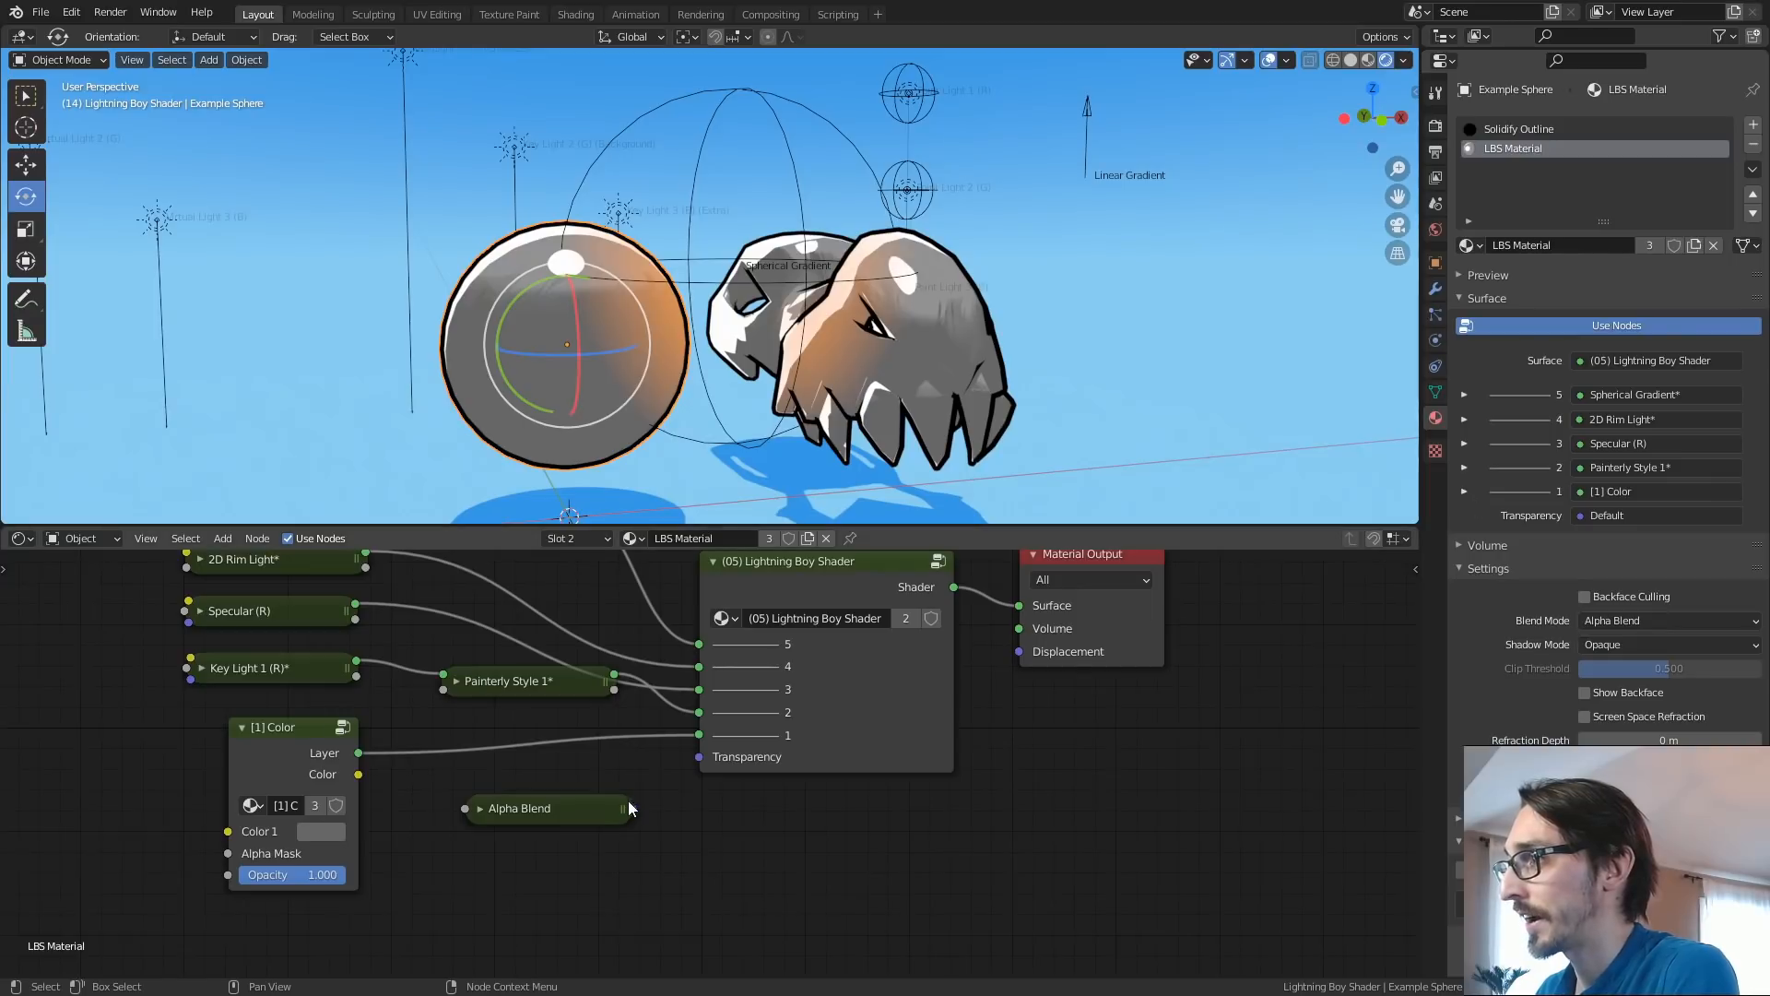
Reconnect the Alpha Blend node to the shader's Transparency input, test its Shader Opacity and check both objects from different angles.
drag(633, 808, 699, 756)
click(1465, 516)
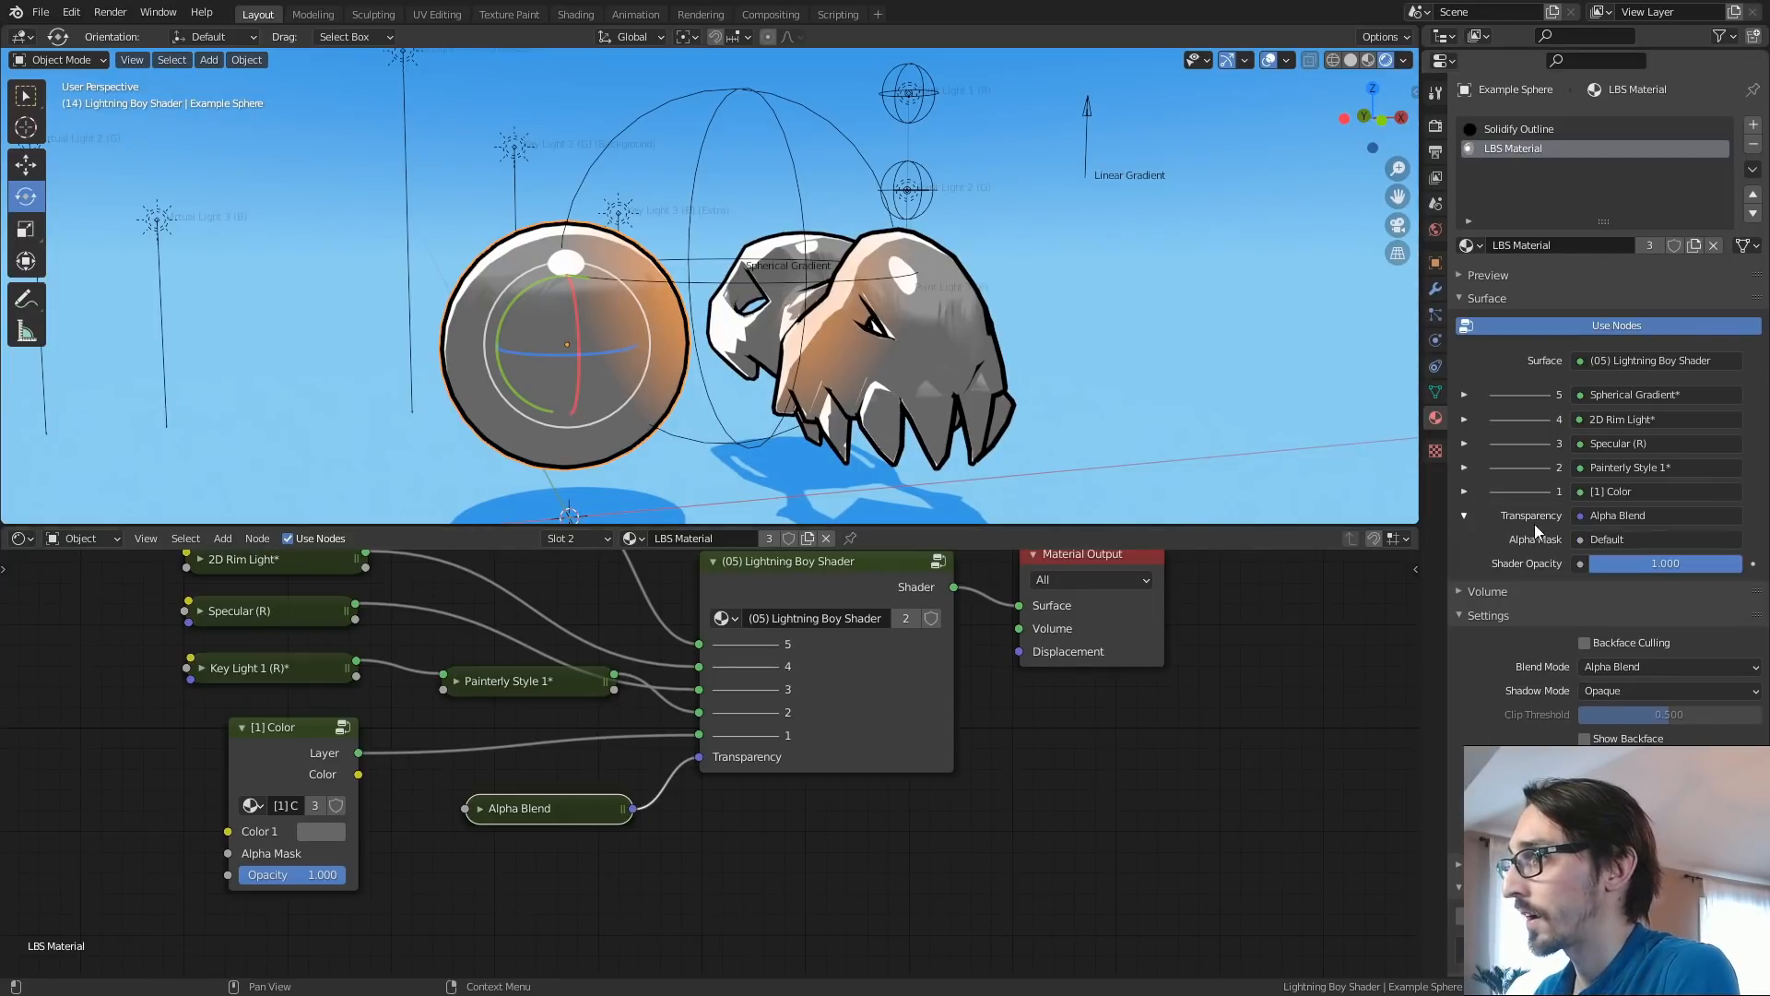
mouse_move(1711, 562)
mouse_down()
mouse_move(1508, 573)
mouse_move(1679, 565)
mouse_up()
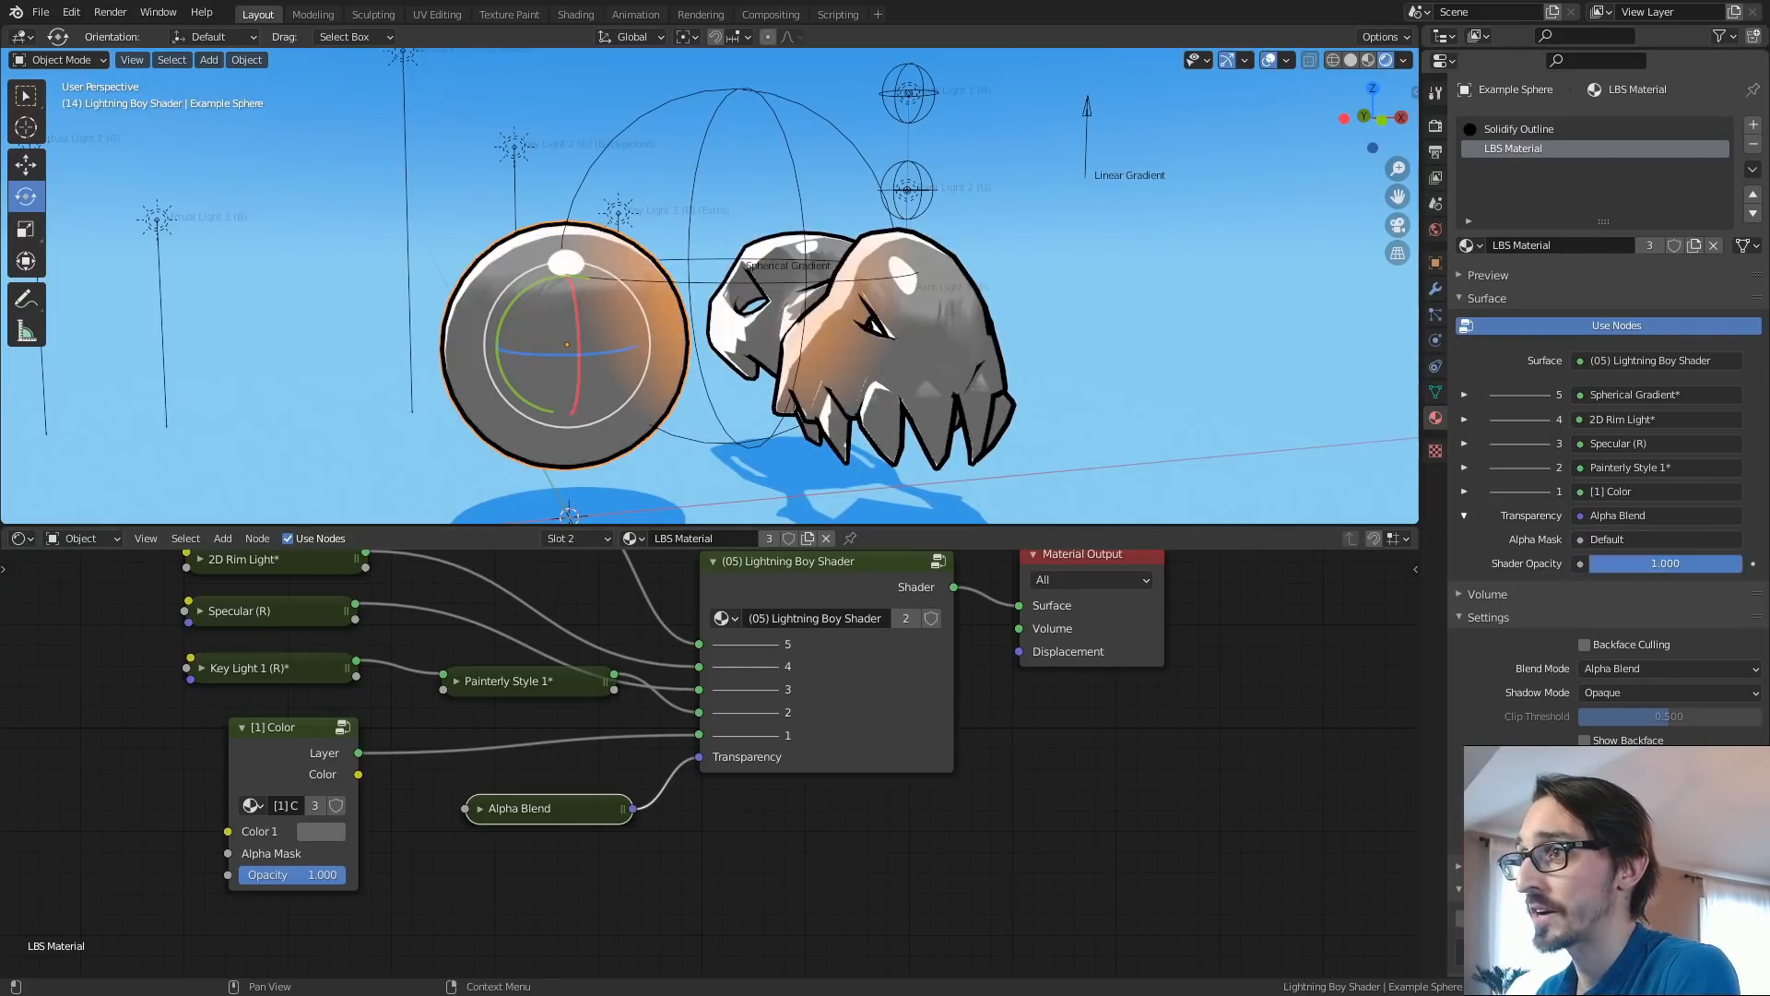
middle_drag(922, 395, 998, 424)
middle_drag(876, 392, 954, 420)
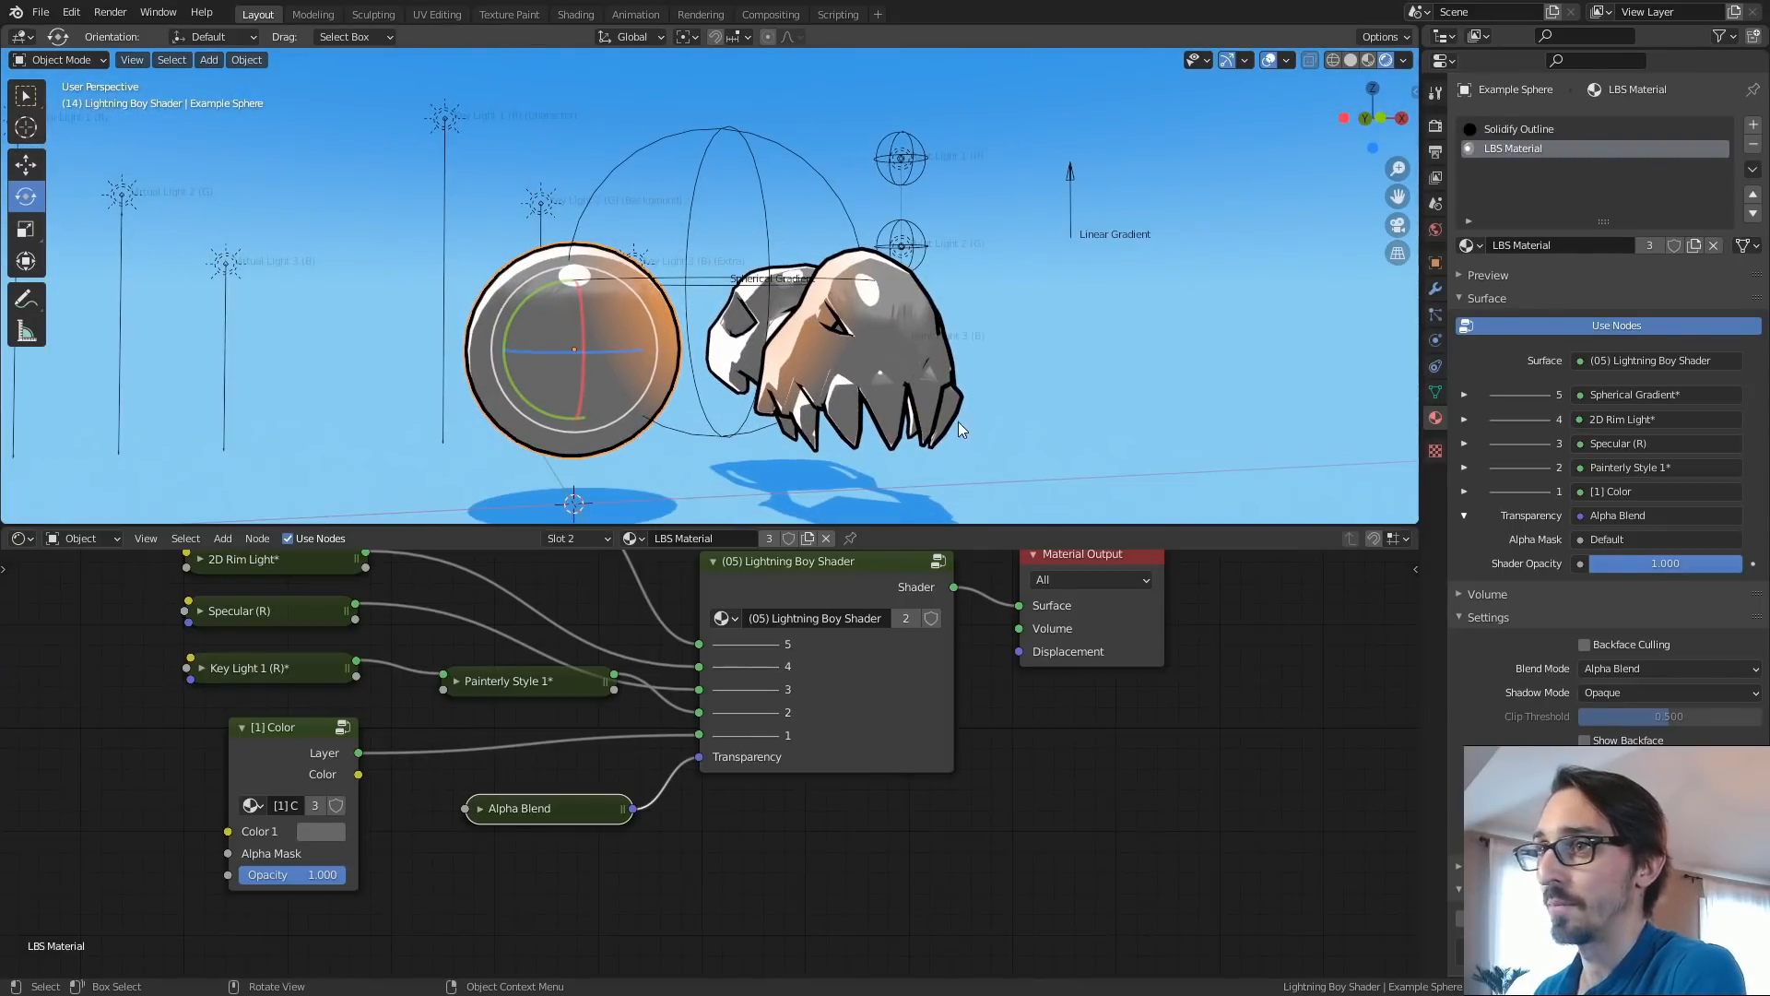
middle_drag(927, 343, 901, 363)
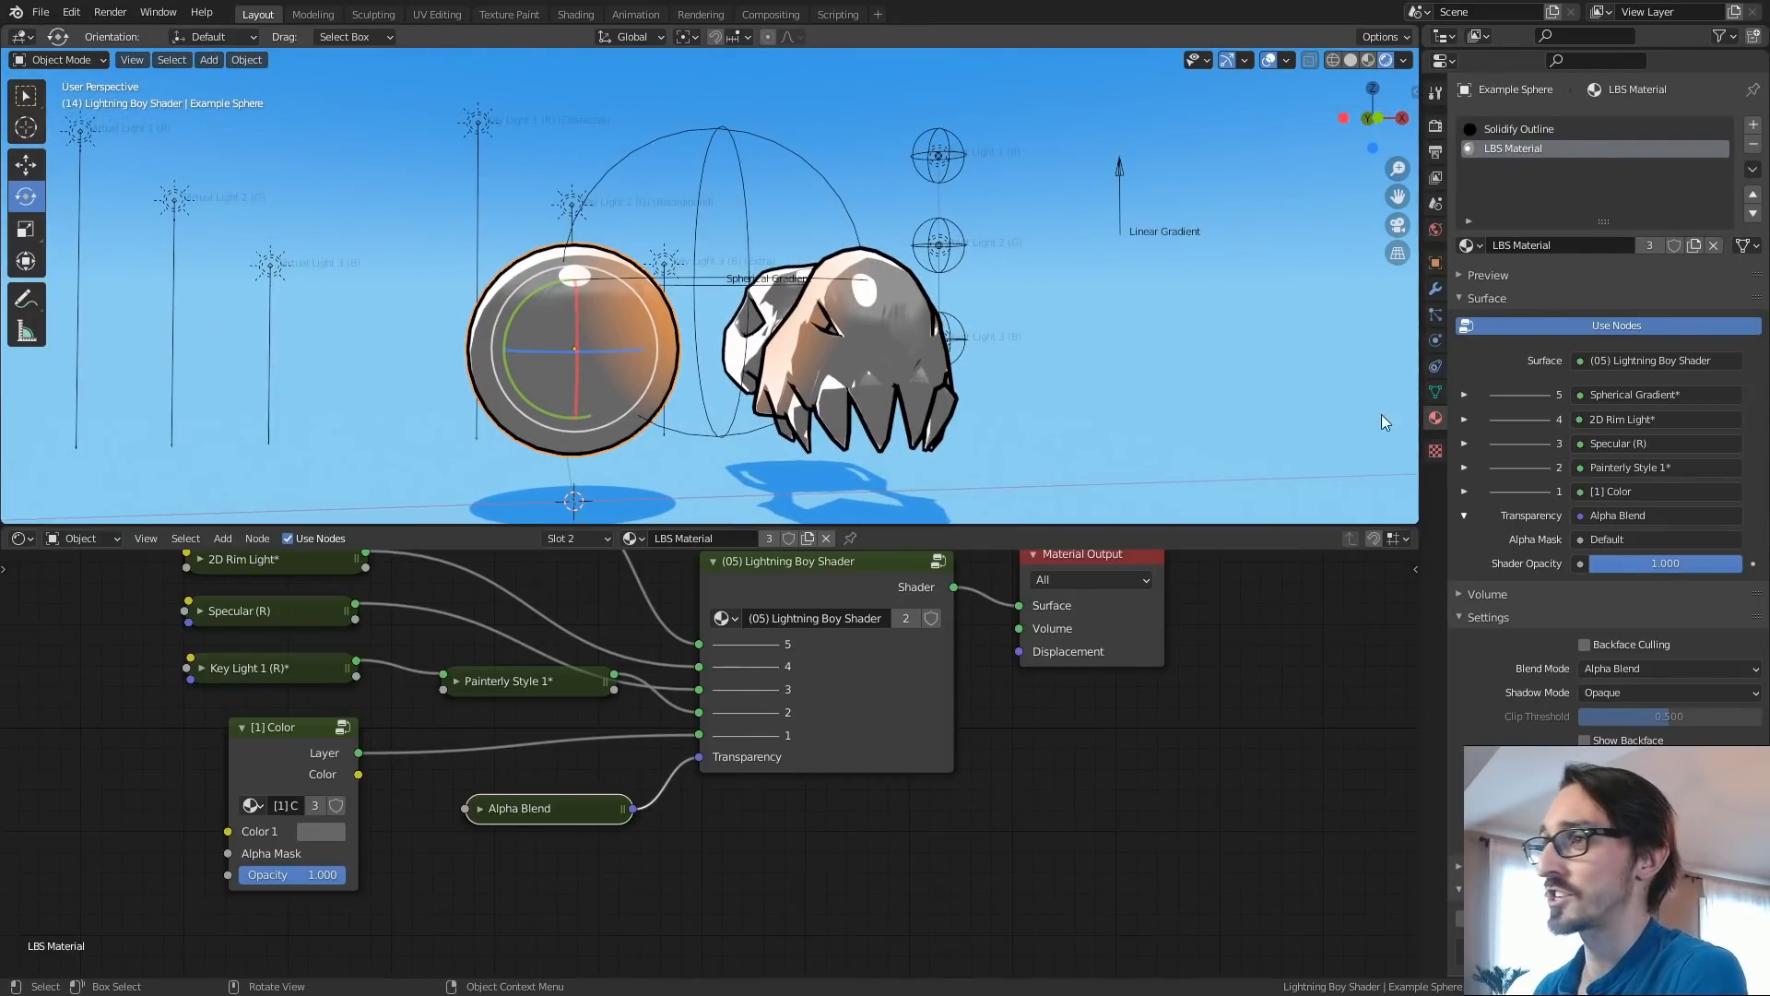
Try lowering the LBS Material's Shader Opacity and undo the change.
click(1465, 517)
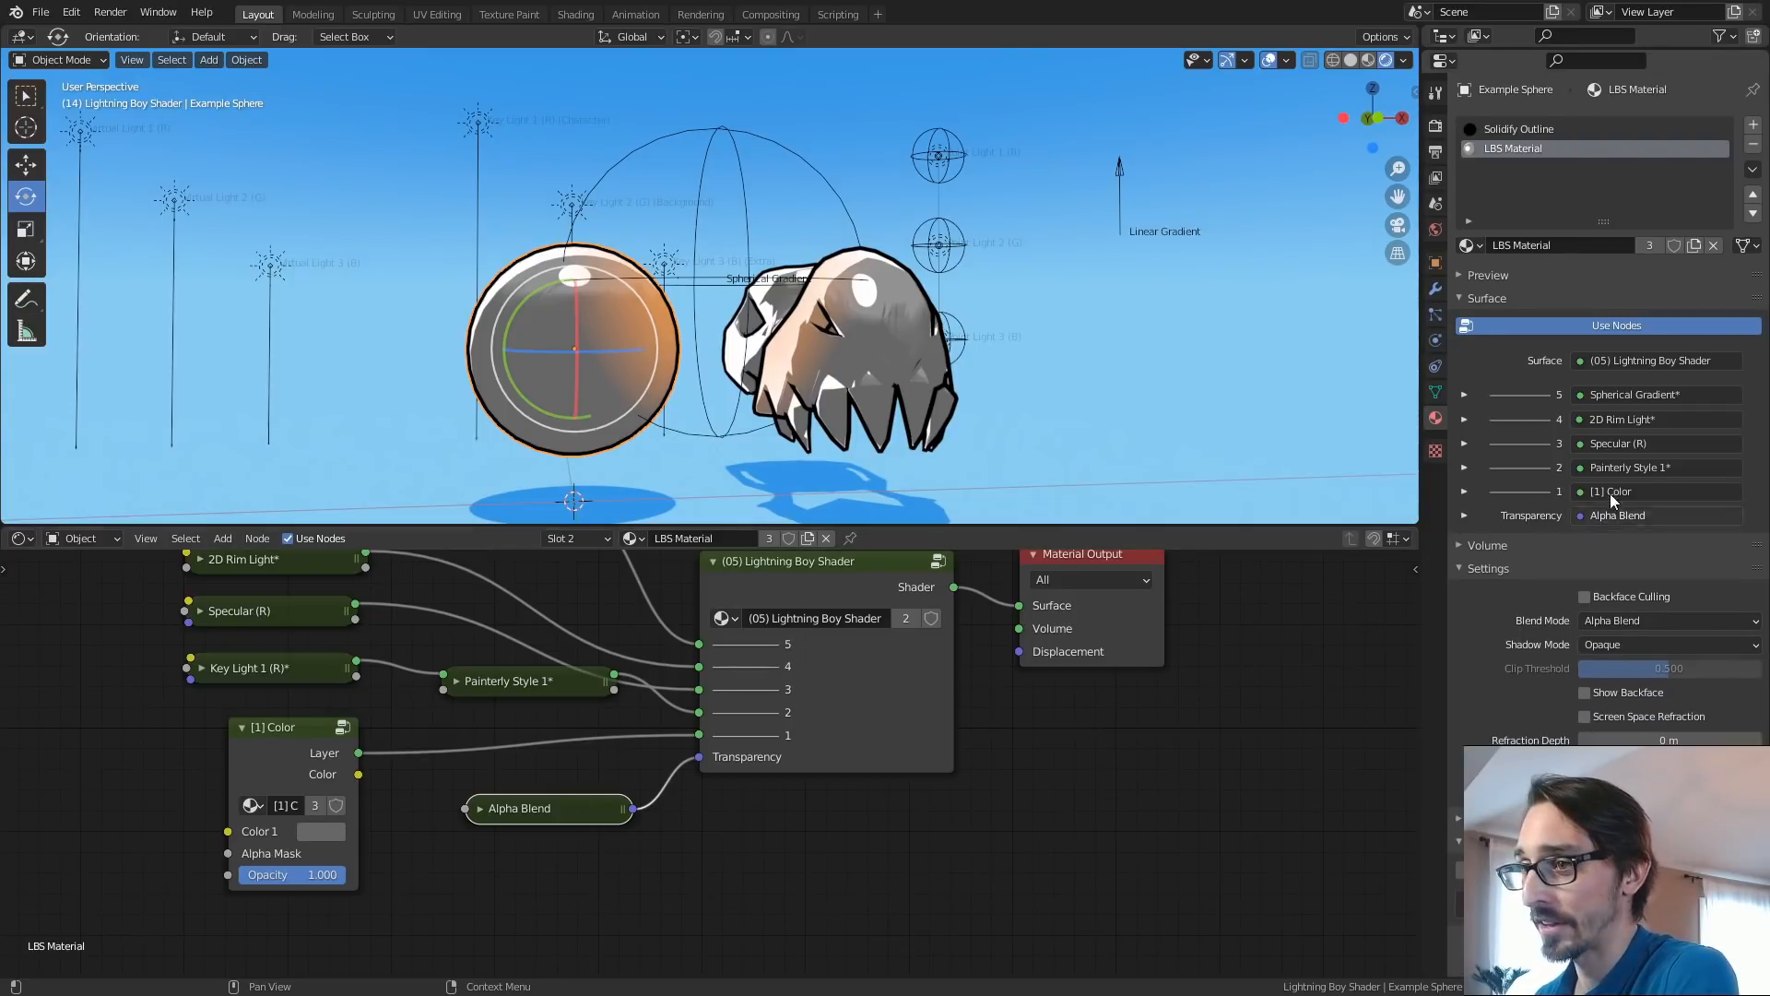
click(1467, 515)
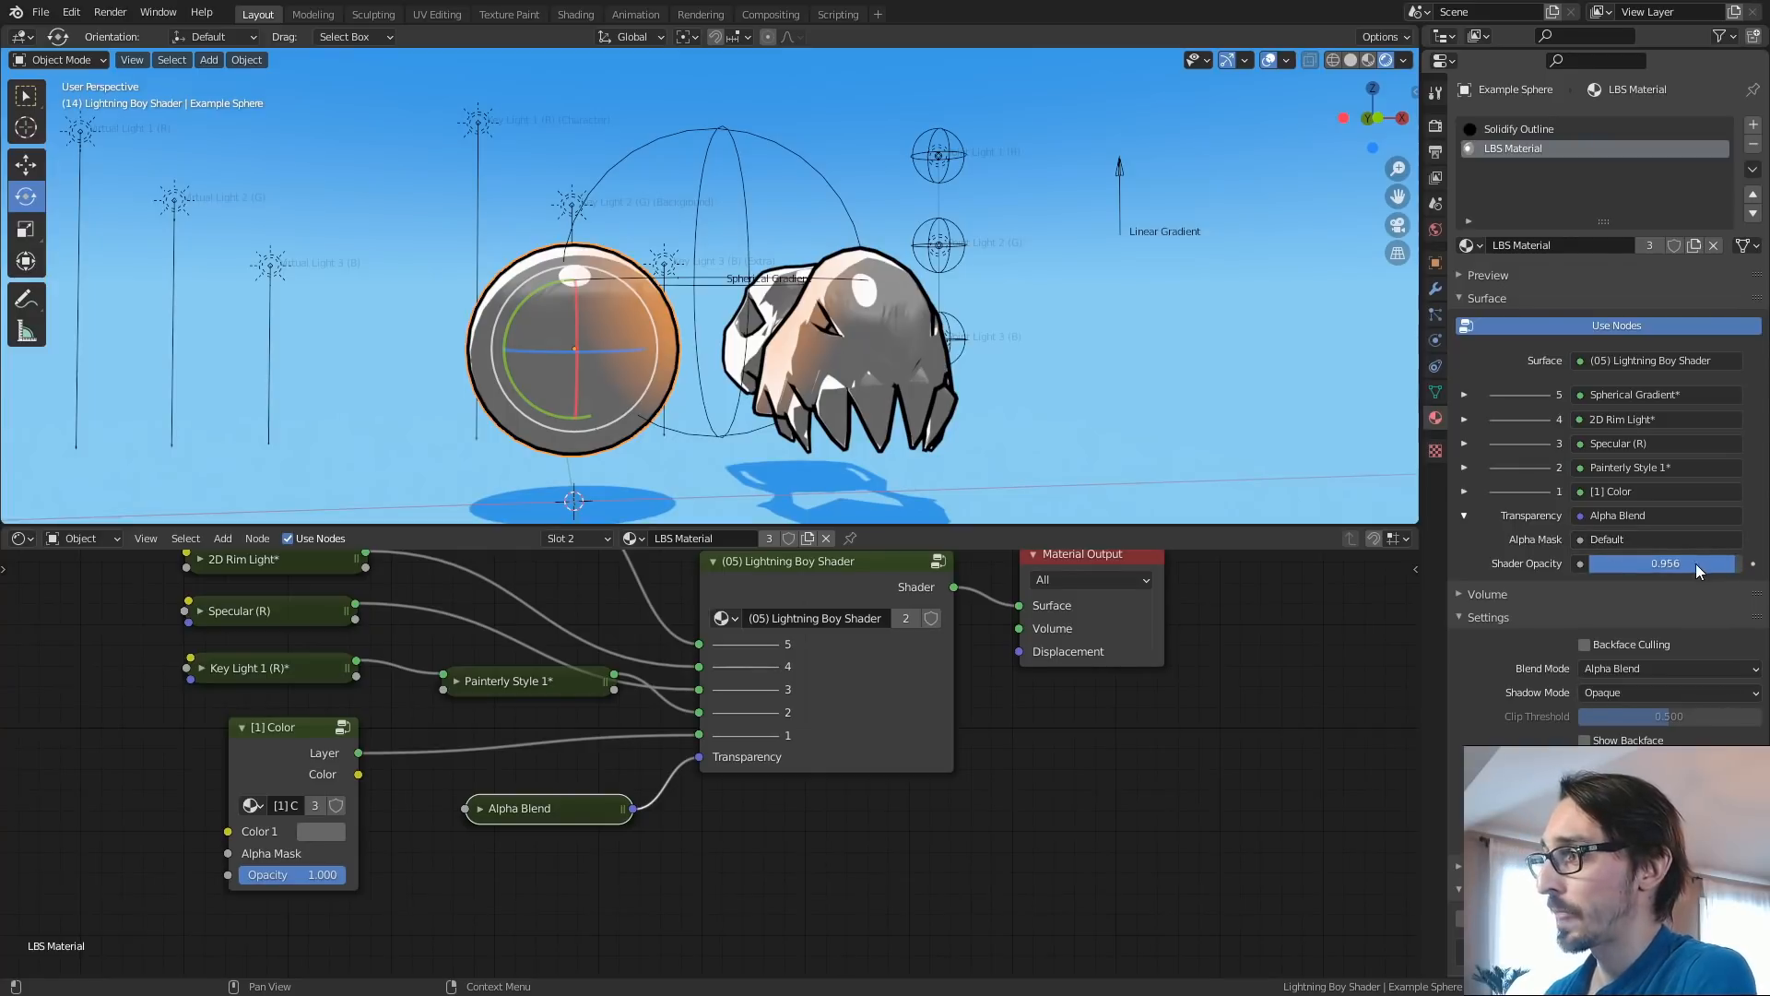
drag(1710, 562, 1520, 575)
key(ctrl+z)
mouse_move(1064, 452)
middle_down()
mouse_move(1070, 425)
mouse_move(1265, 365)
middle_up()
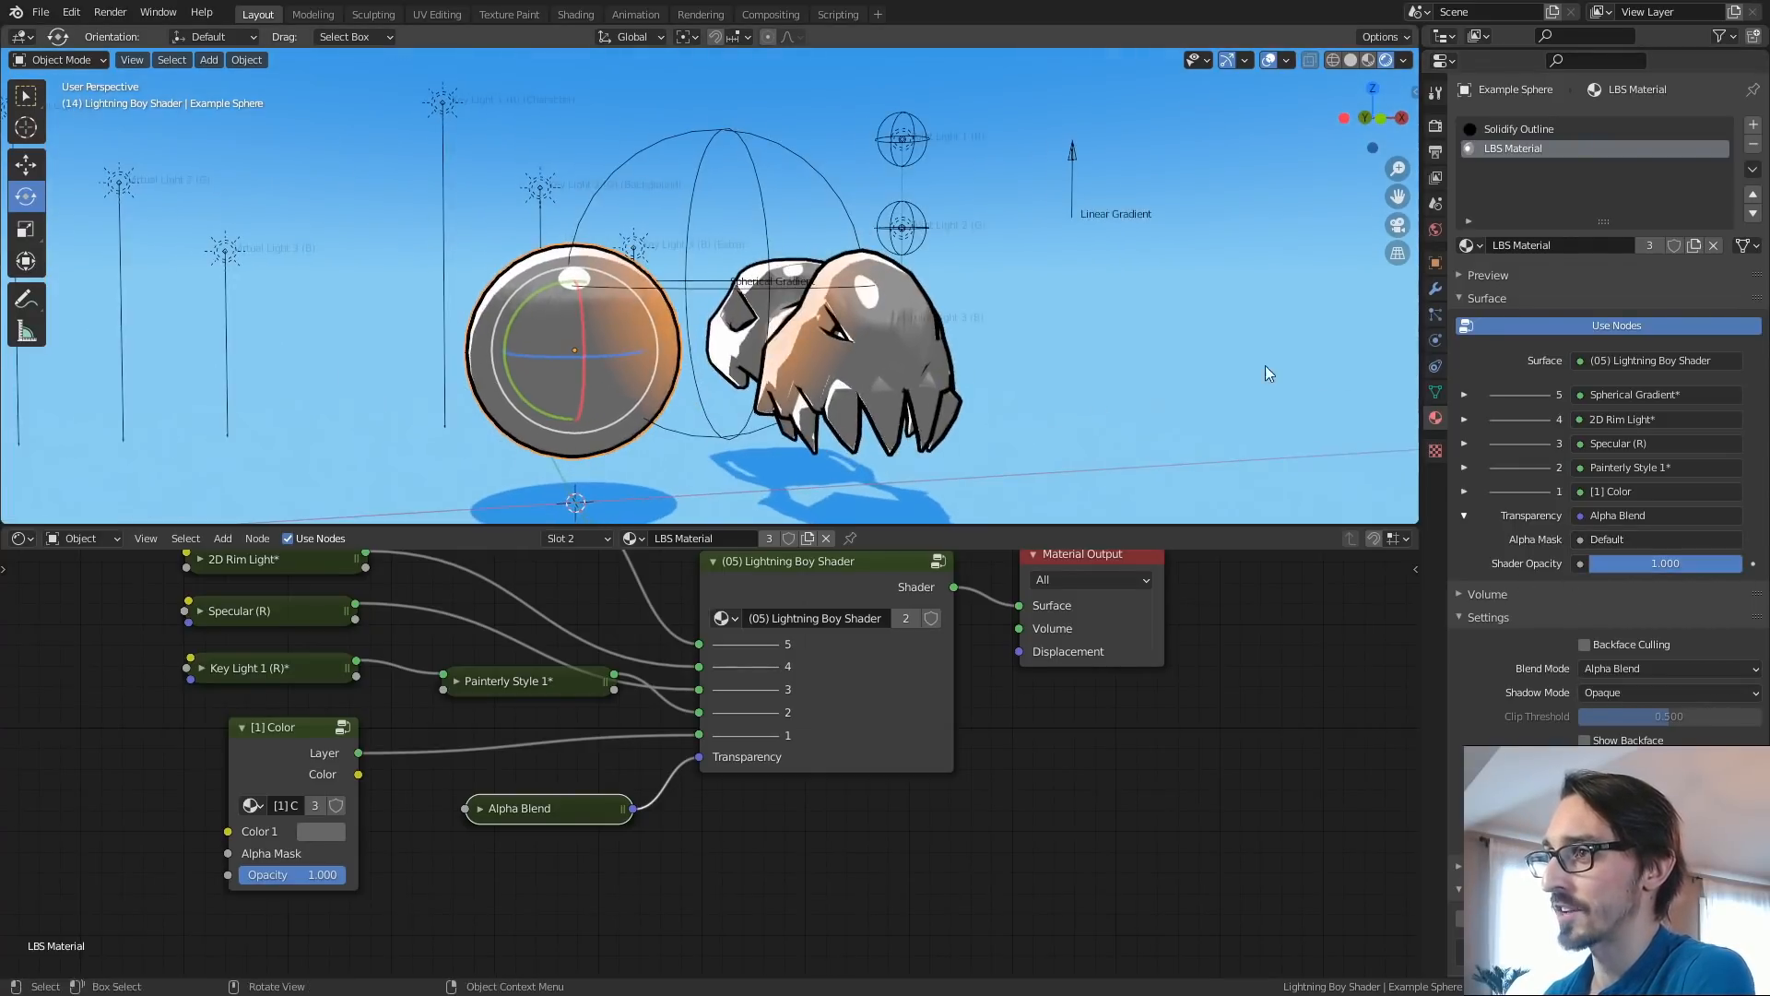
Copy the Alpha Blend node from the LBS Material into the Solidify Outline material and connect it to the outline's Transparency input.
click(1522, 128)
alt+drag(540, 807, 620, 809)
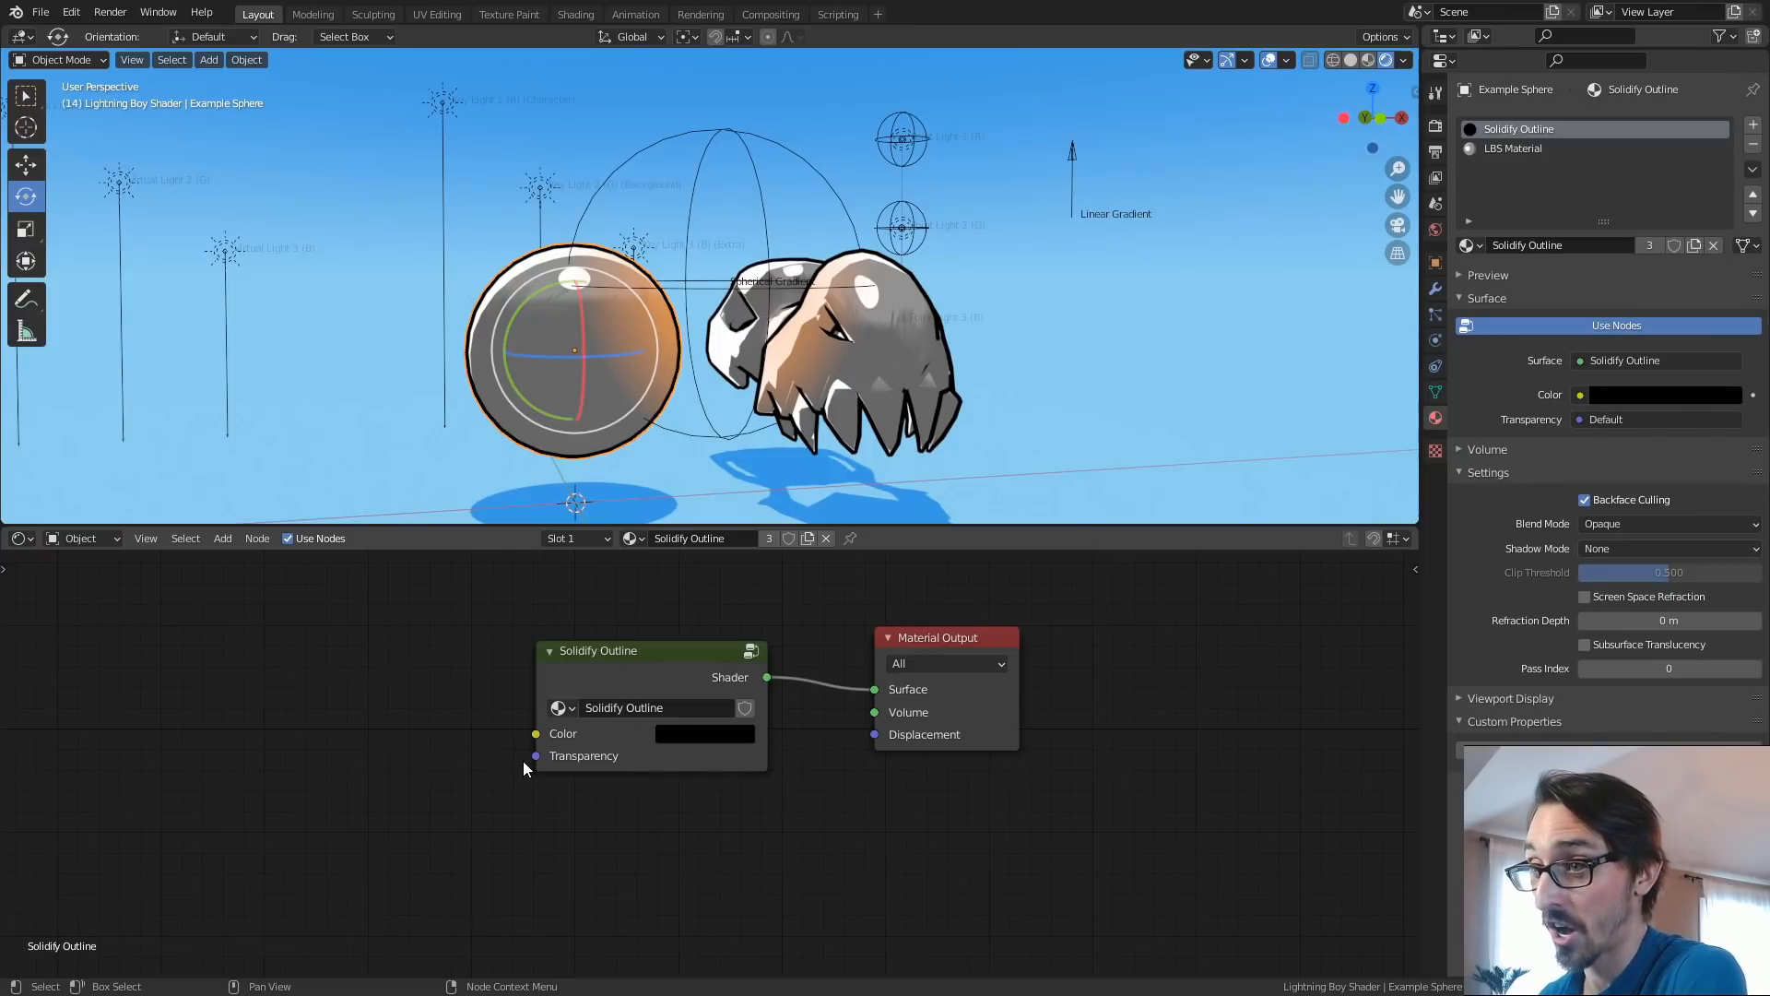
click(634, 247)
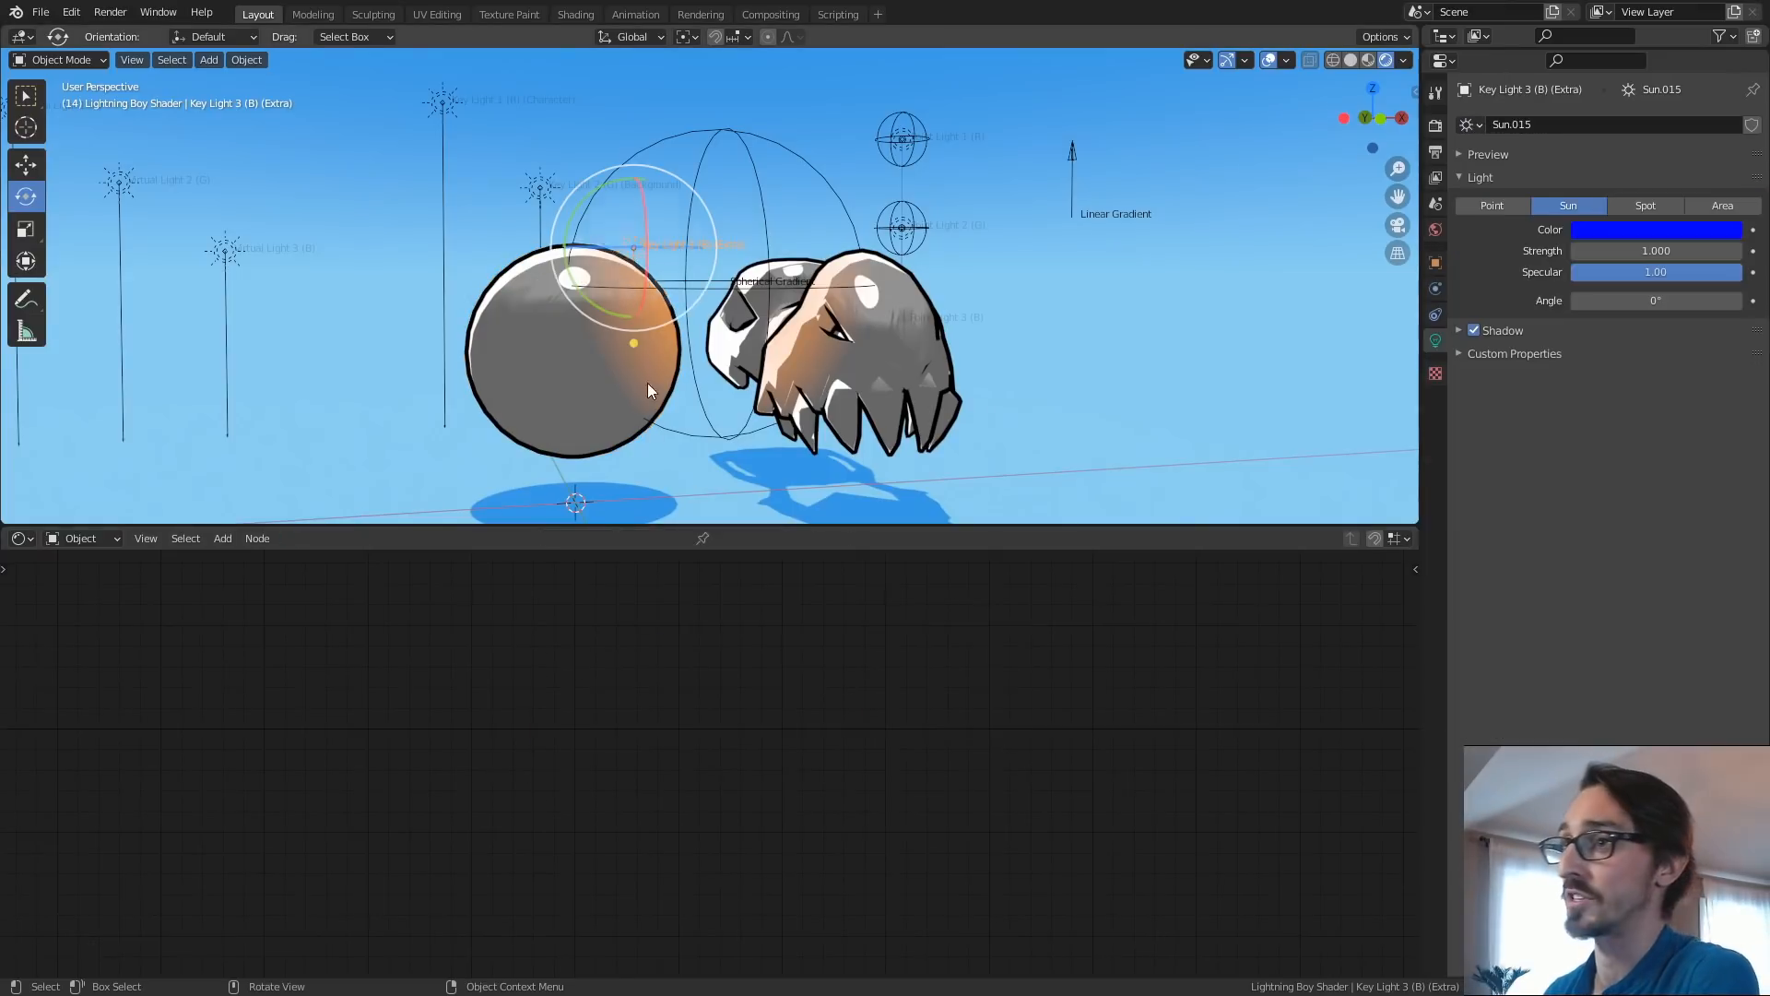
click(894, 367)
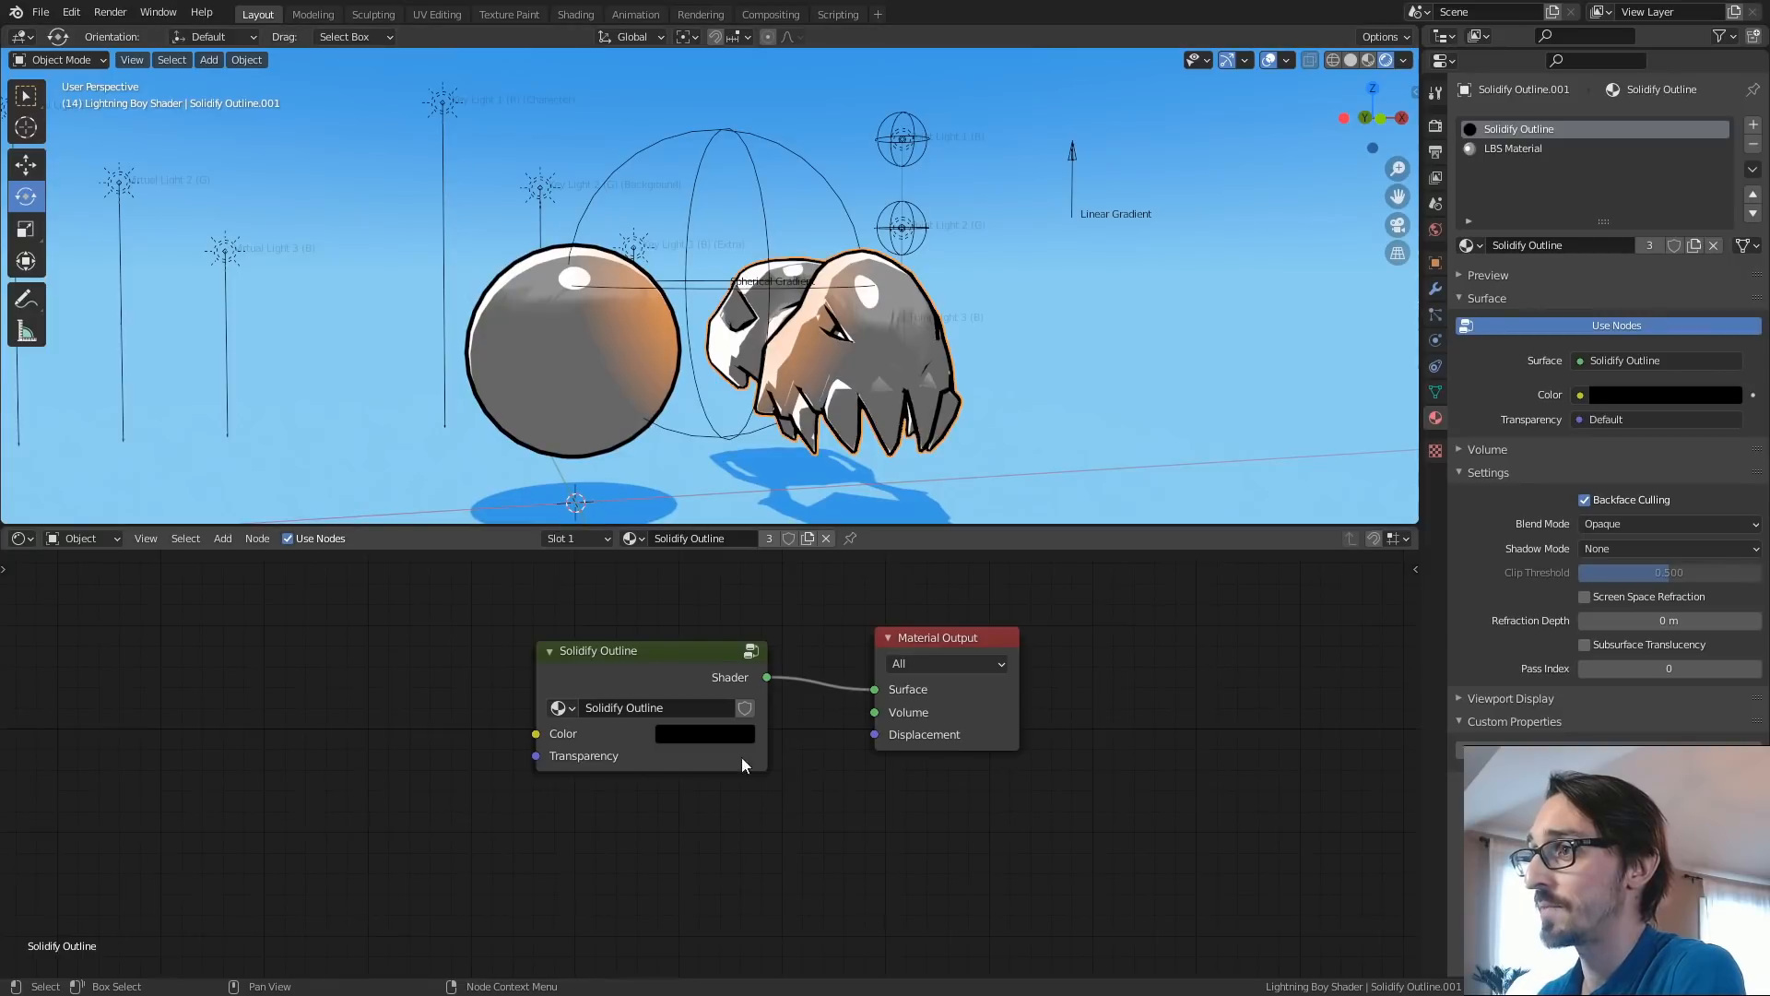
click(1531, 148)
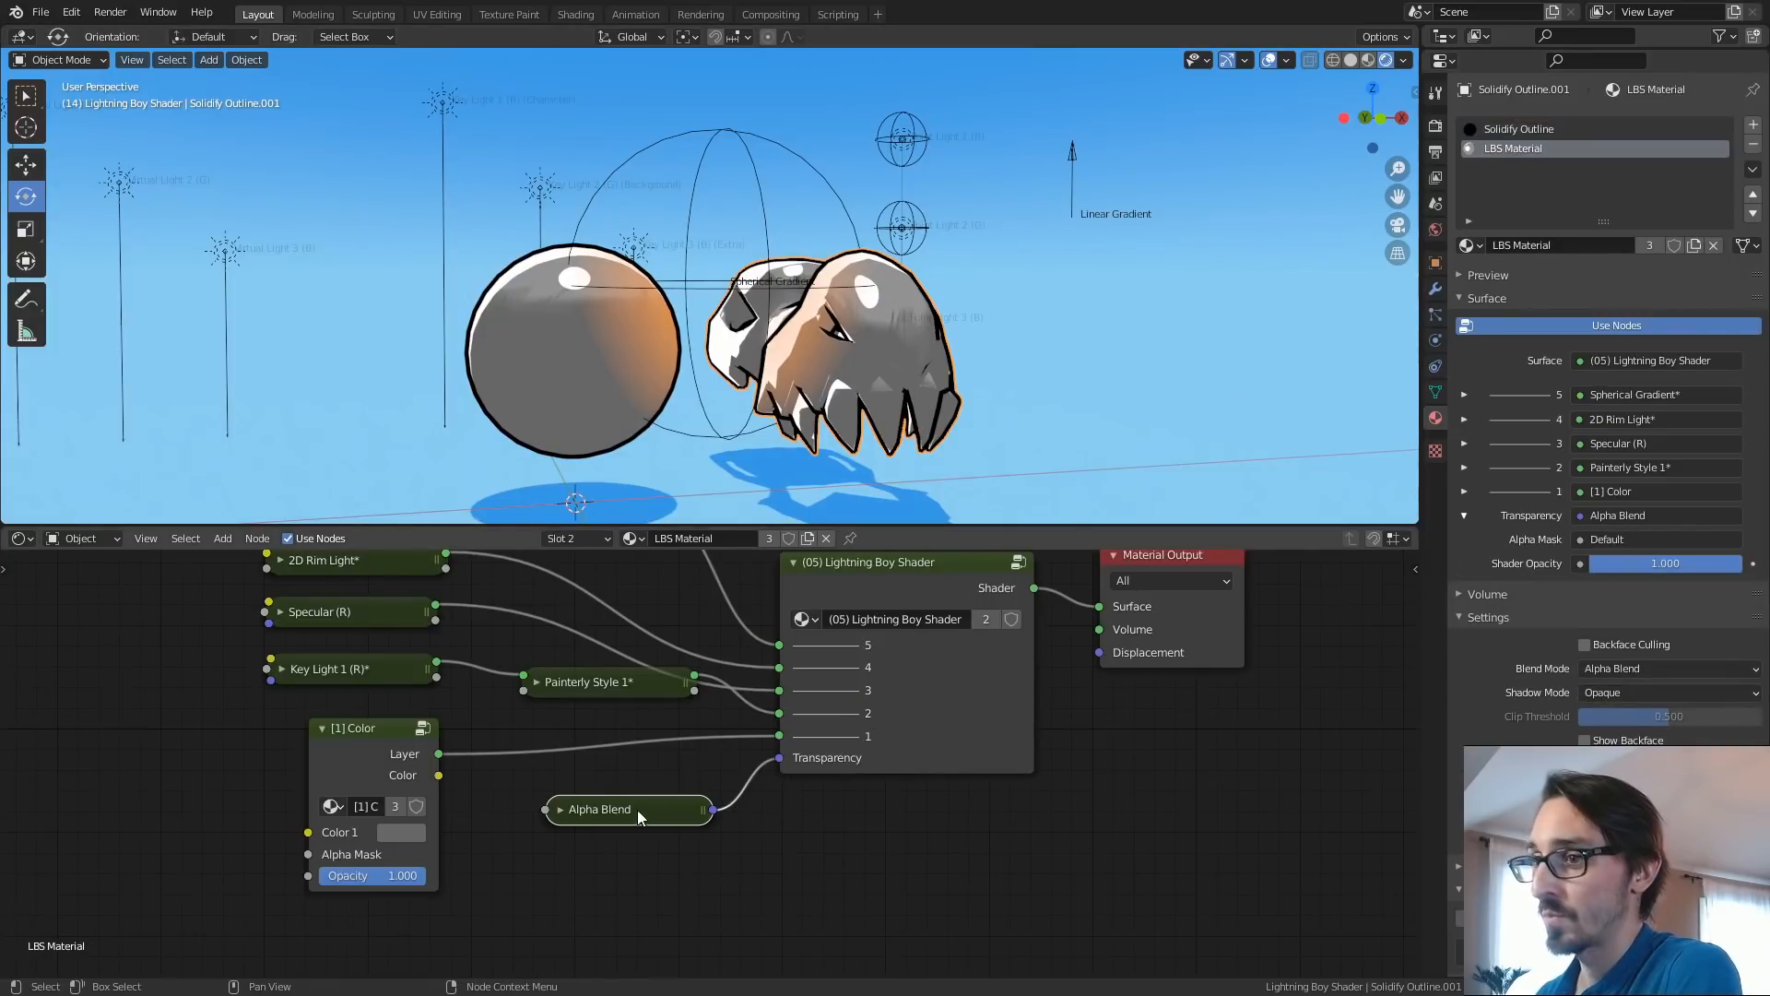
click(627, 369)
drag(660, 815, 557, 756)
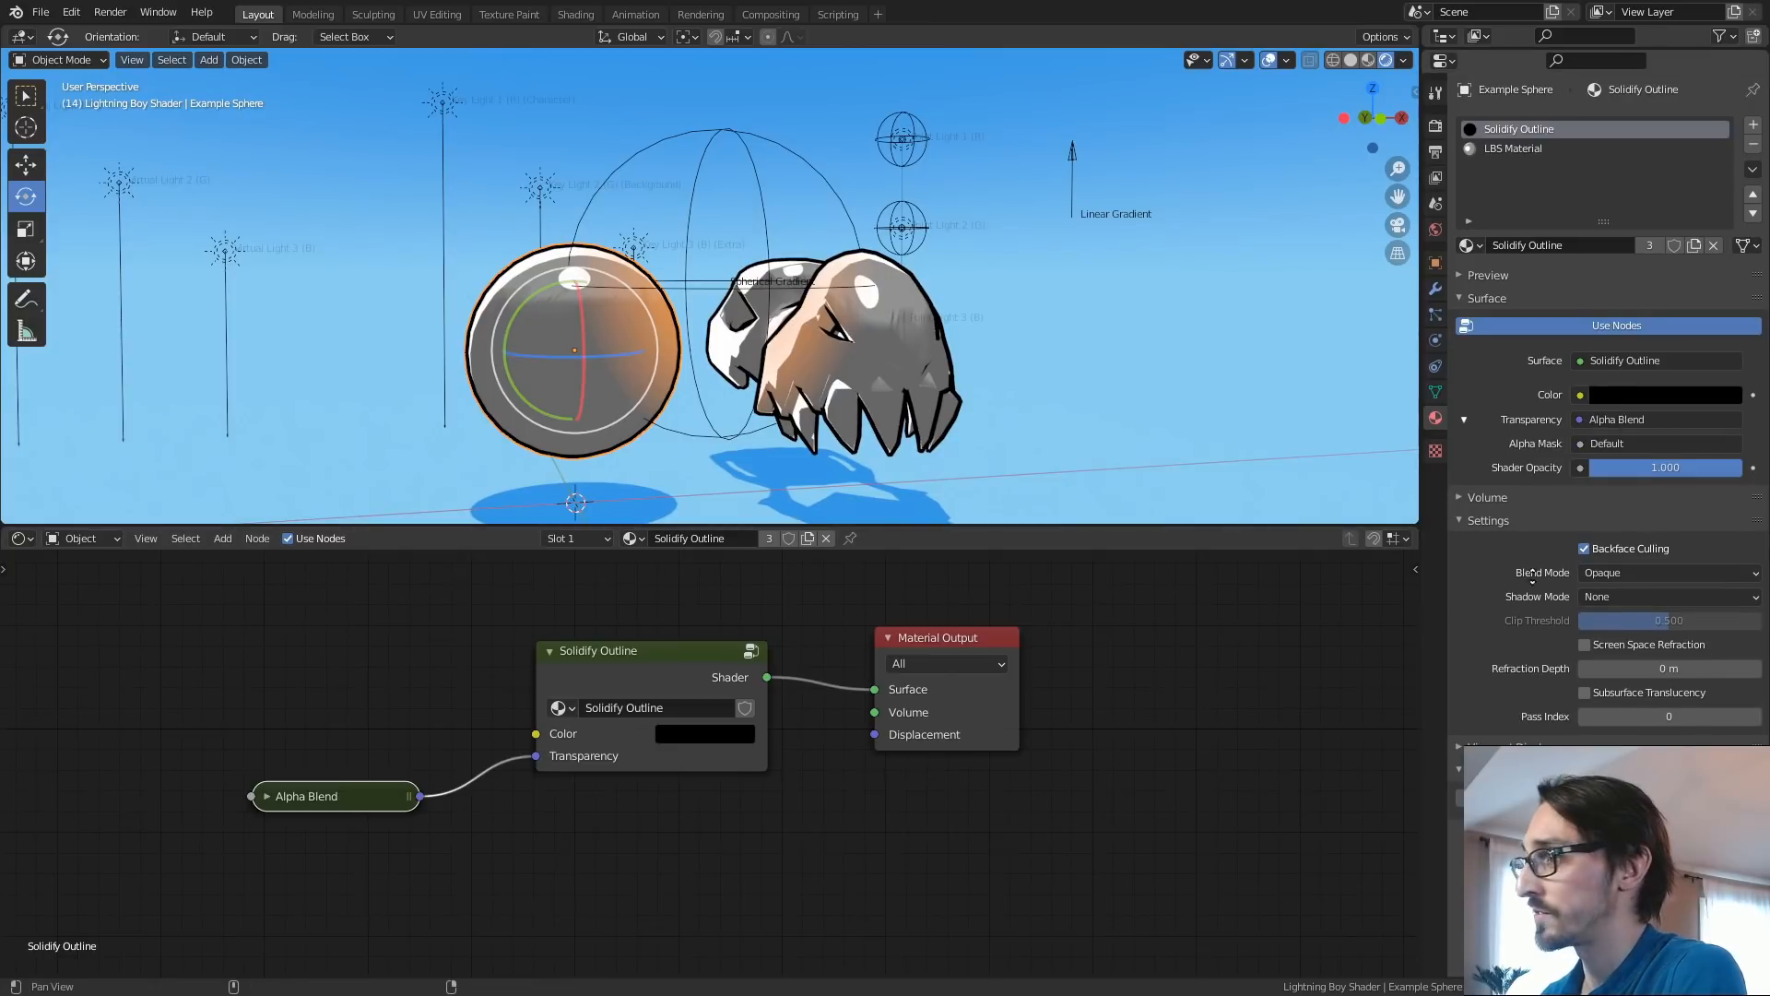
Set the Solidify Outline's blend mode to Alpha Blend, test its Shader Opacity ending at 1.000, and switch back to the LBS Material.
click(1613, 573)
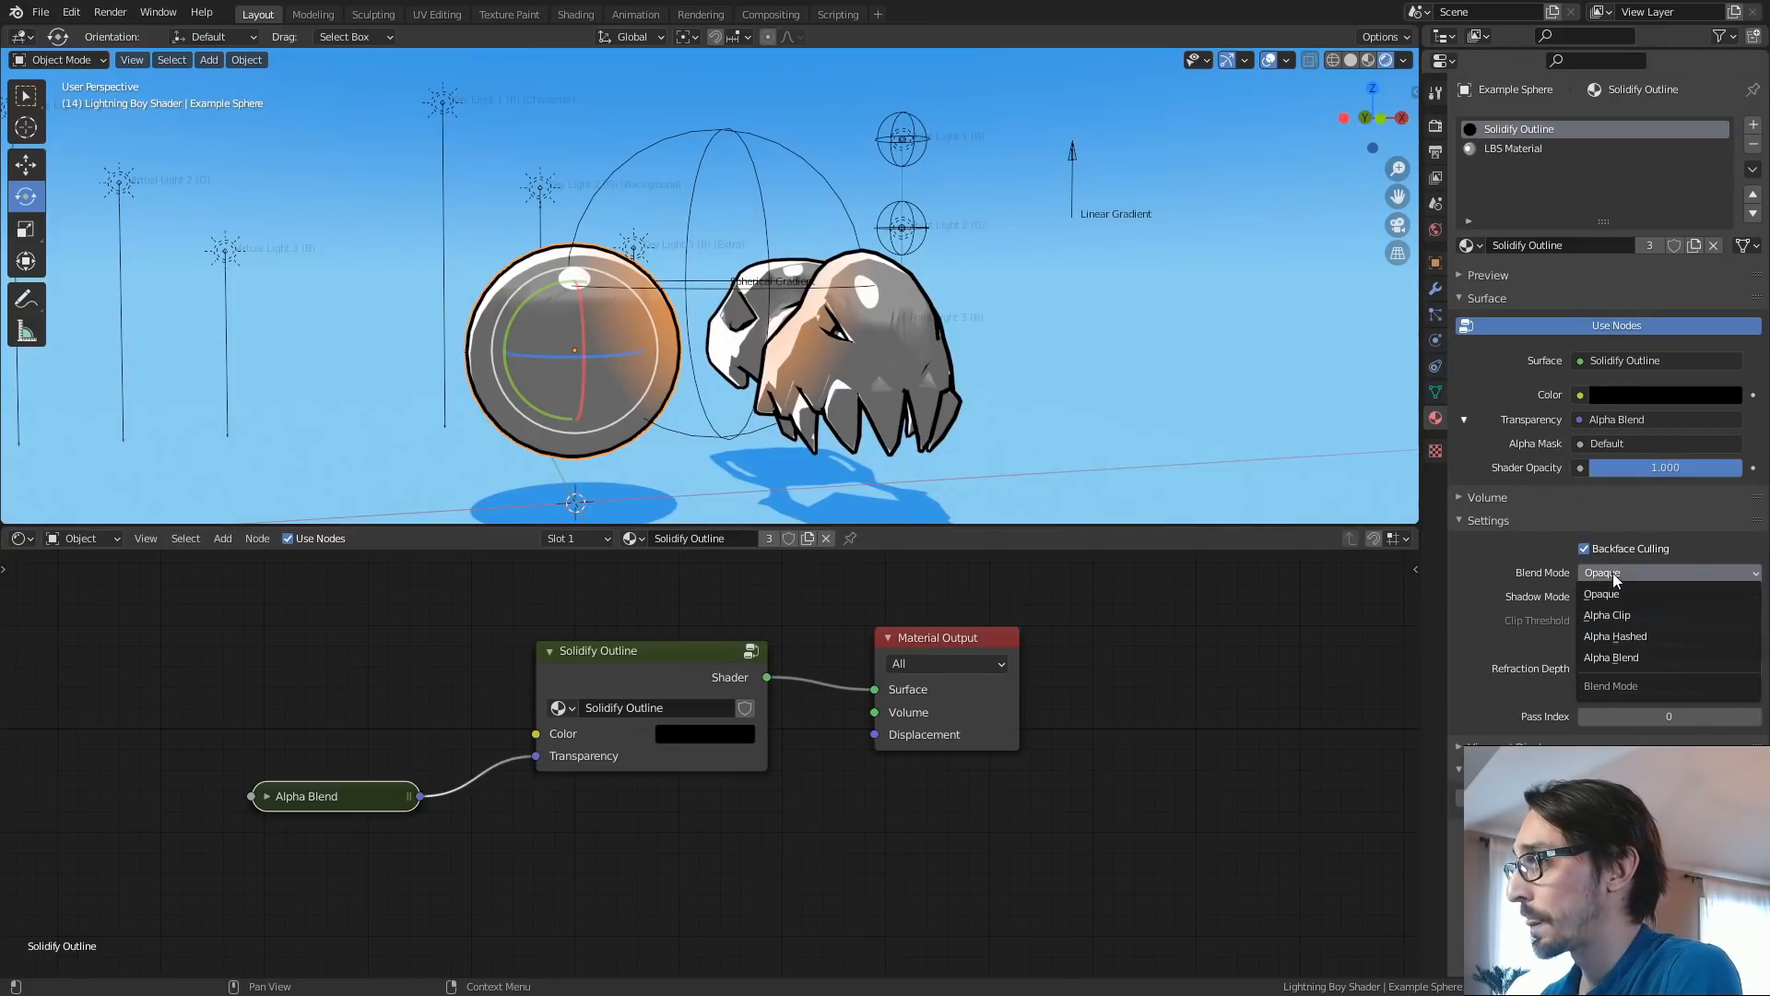
click(1609, 658)
drag(1707, 467, 1765, 478)
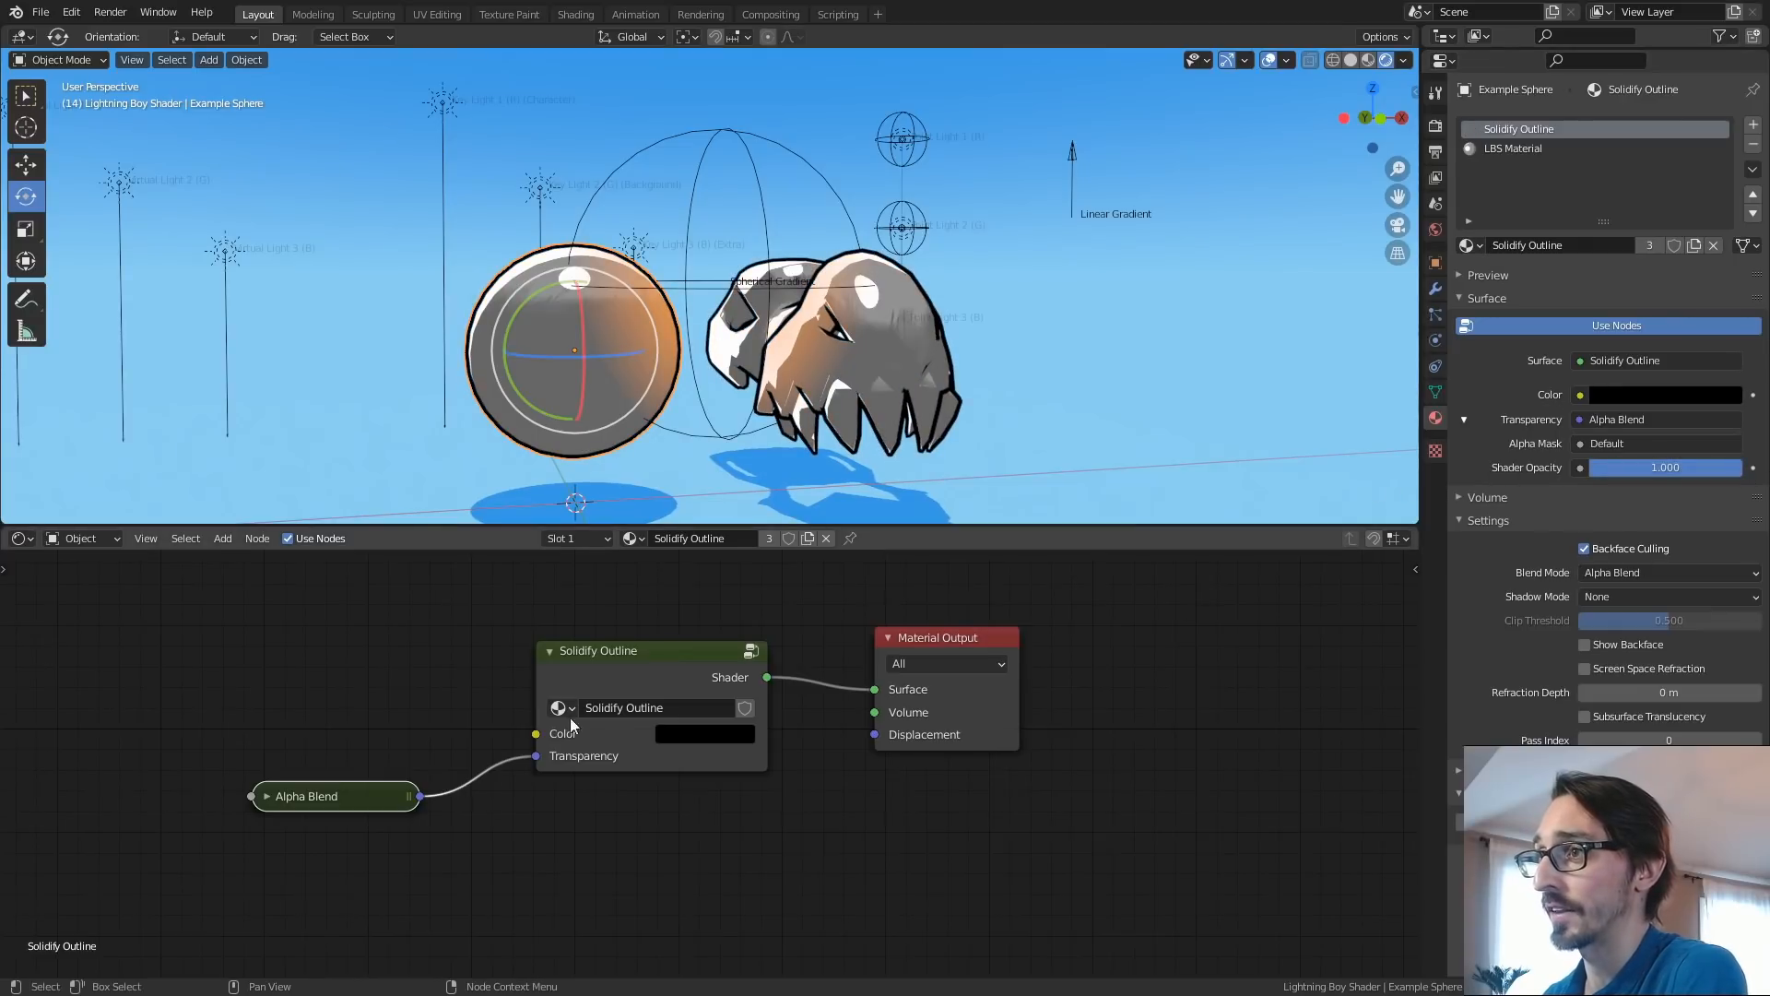
click(1518, 147)
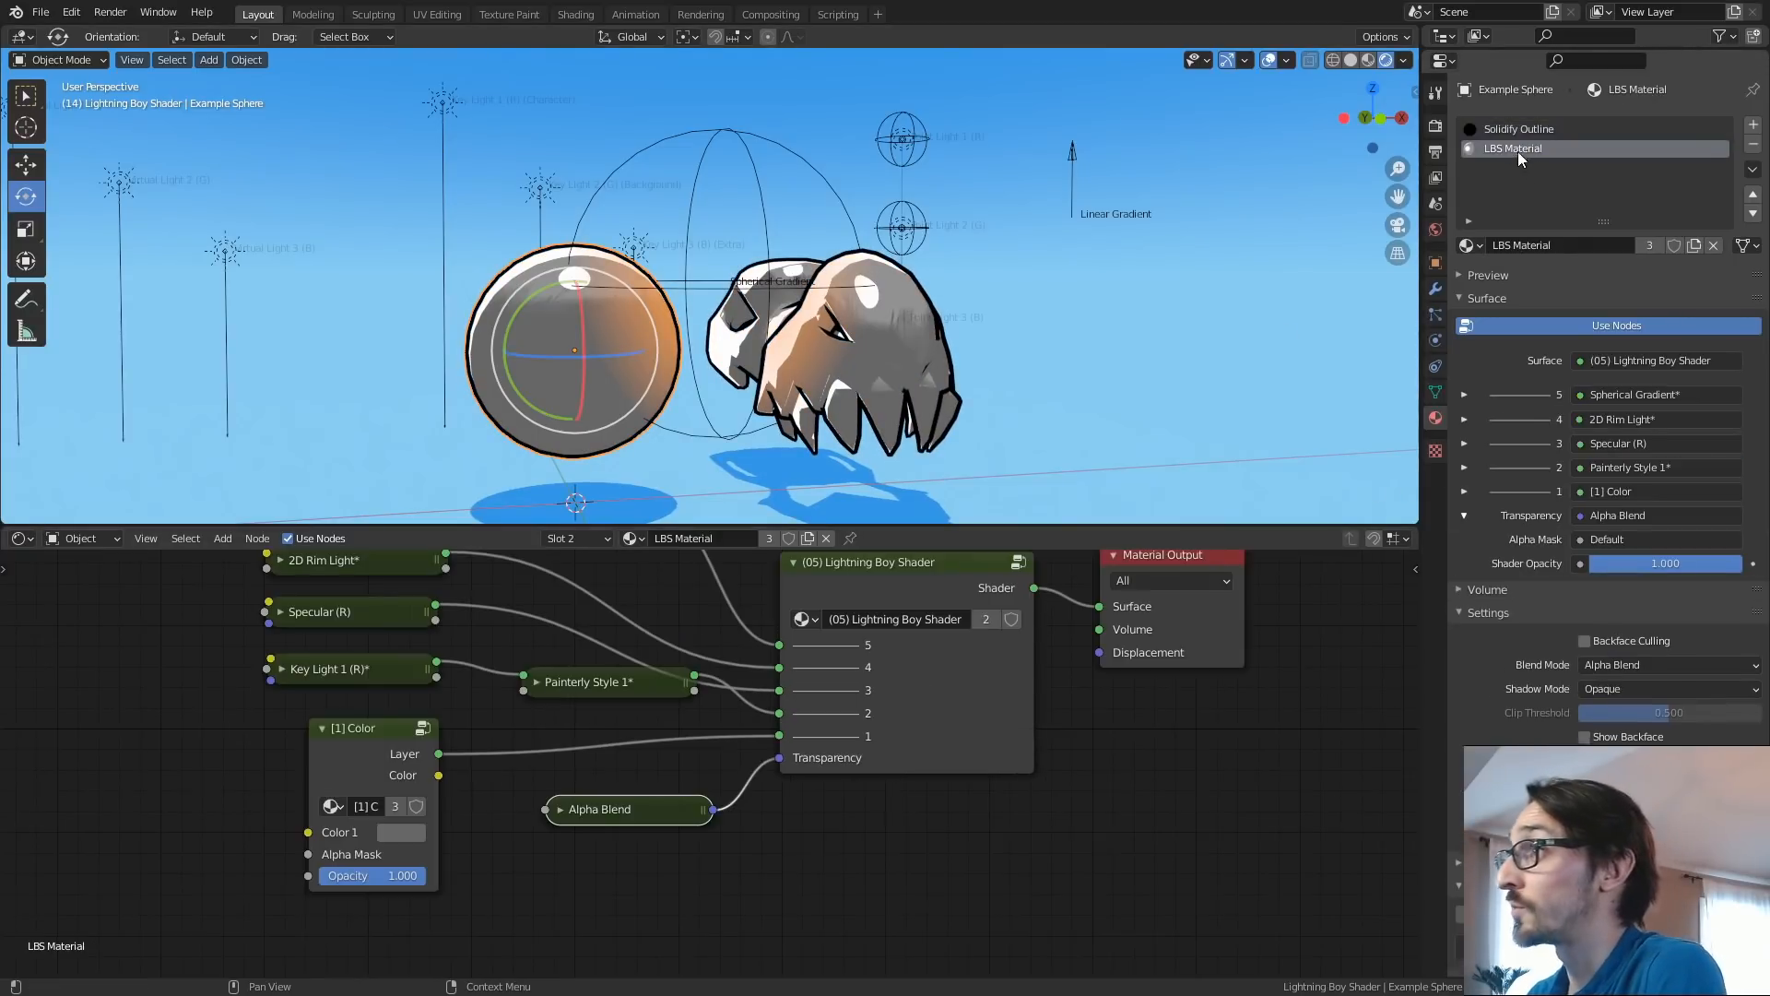
Expand the Alpha Blend node, then detach the Spherical Gradient* node from the shader's layer 5 input and place it below.
scroll(749, 708, up, 1)
key(h)
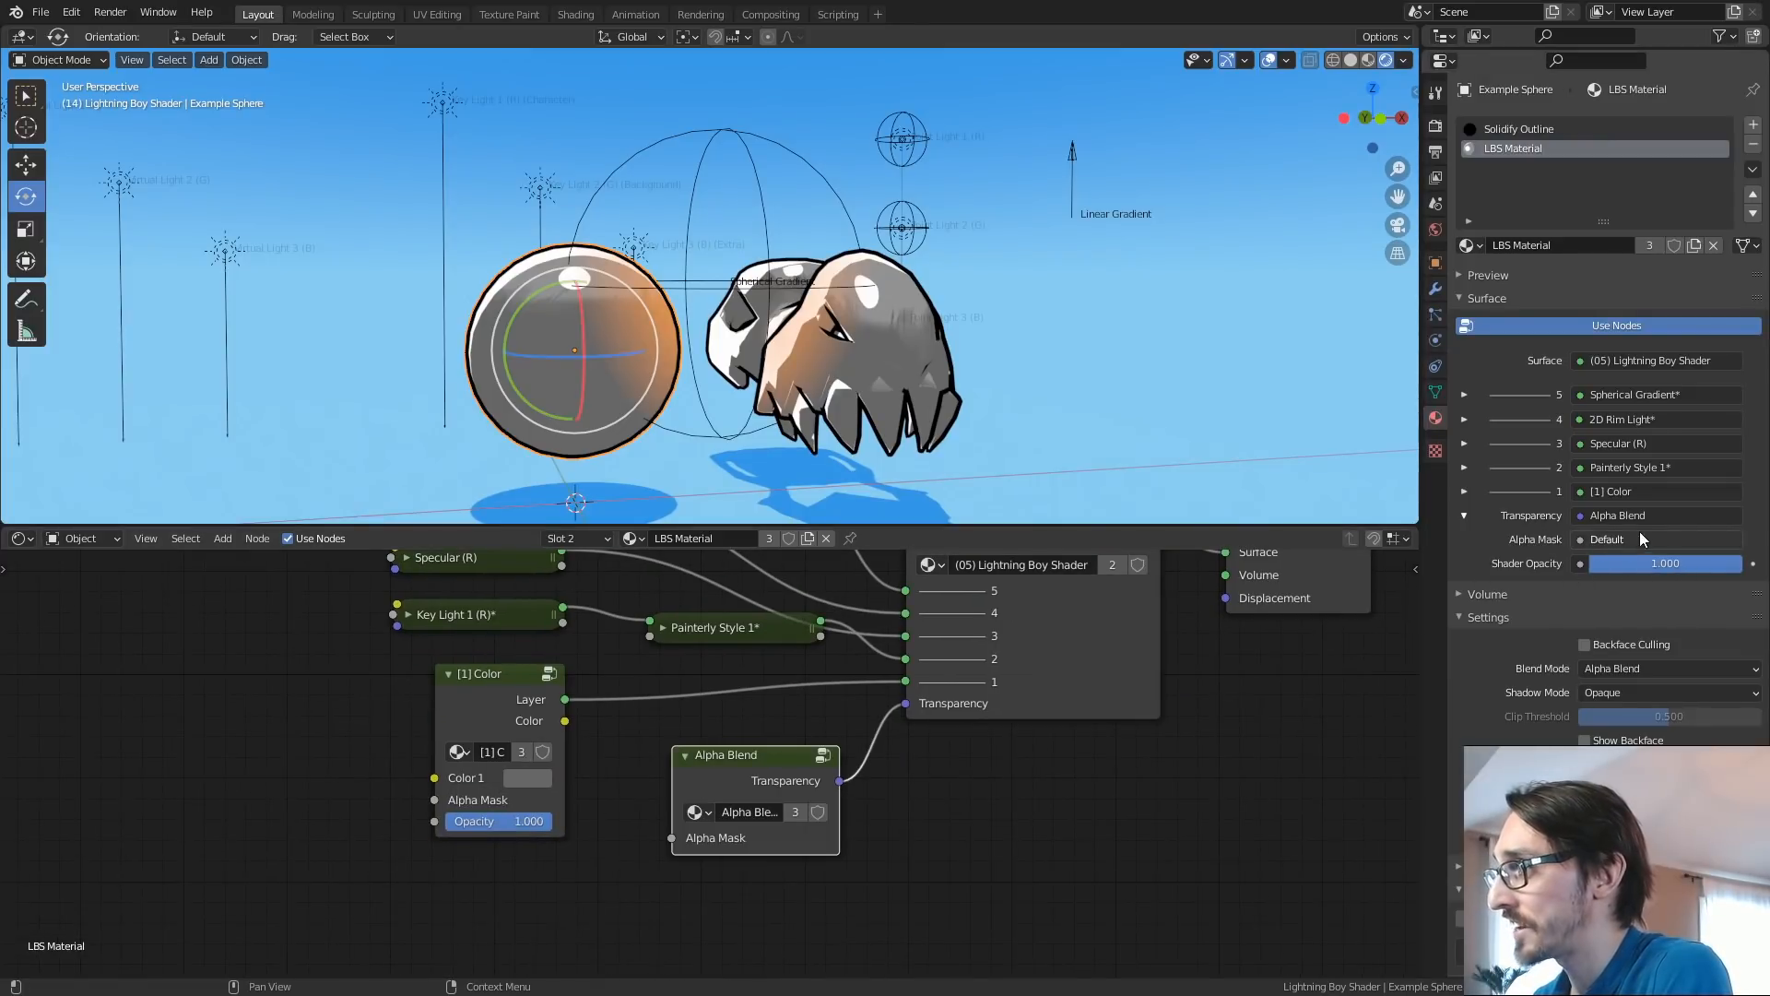
middle_drag(859, 673, 874, 802)
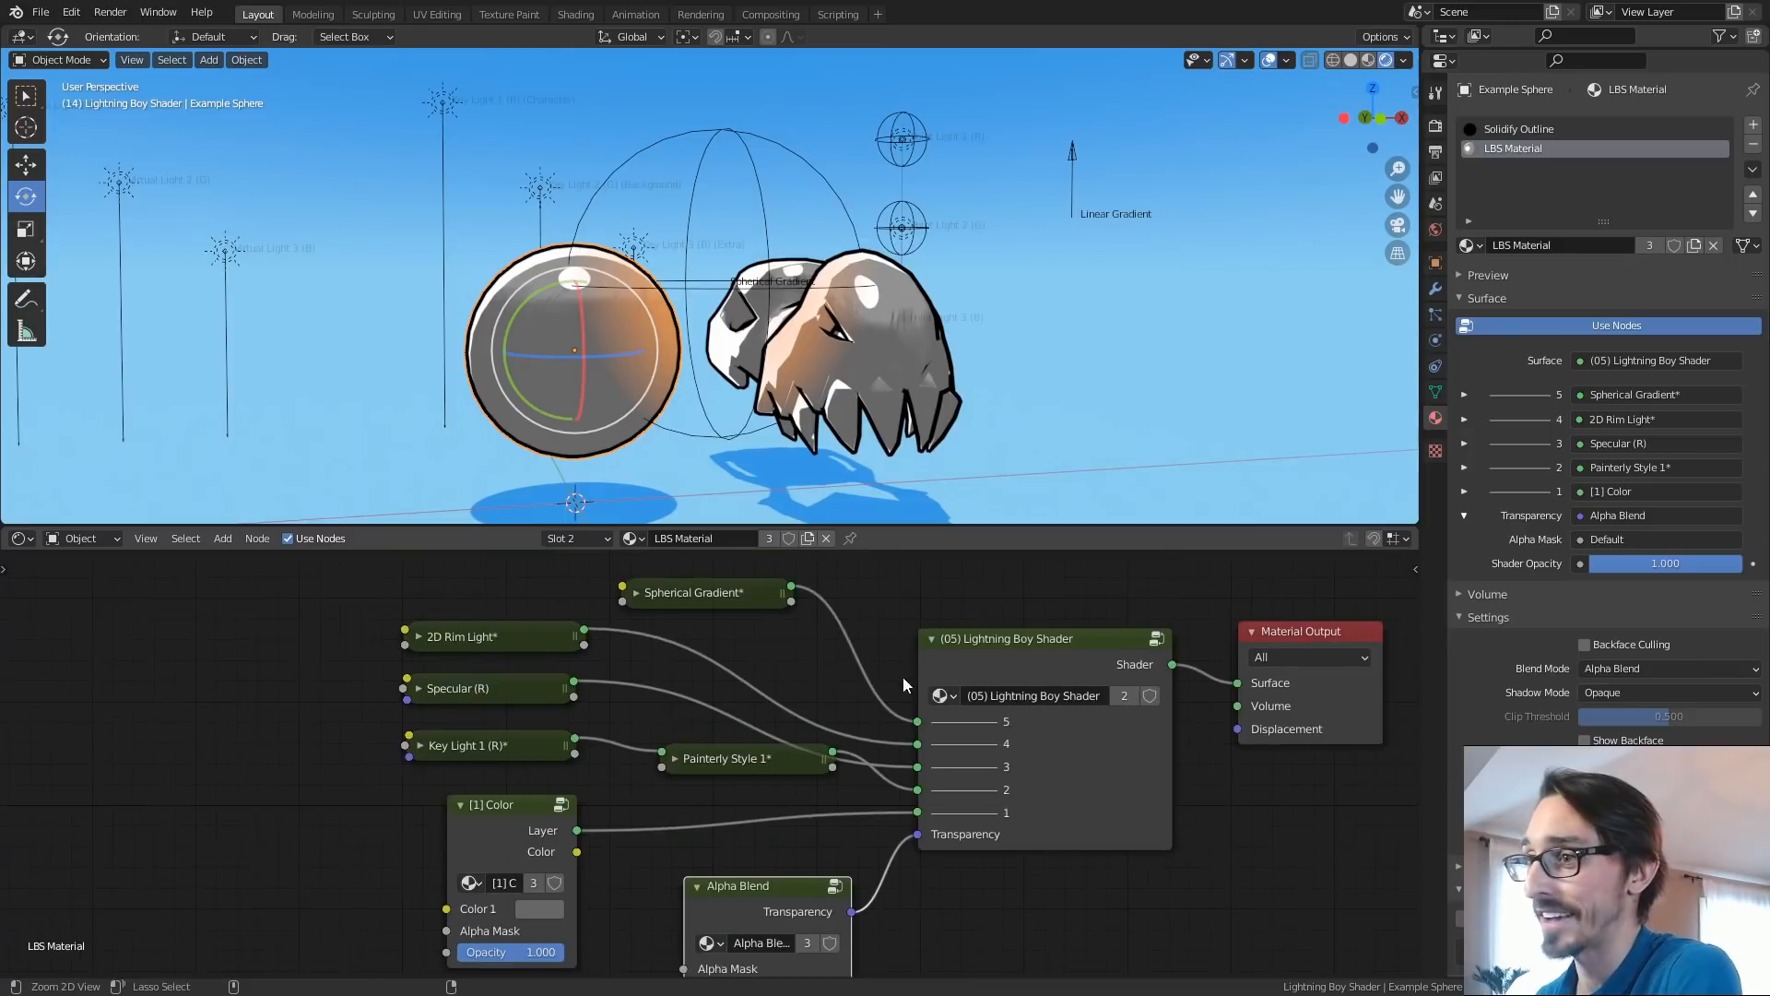
scroll(907, 692, down, 1)
drag(902, 725, 830, 687)
drag(703, 607, 355, 896)
middle_drag(456, 892, 486, 725)
scroll(487, 726, up, 2)
drag(380, 727, 552, 807)
ctrl+alt+drag(552, 807, 564, 792)
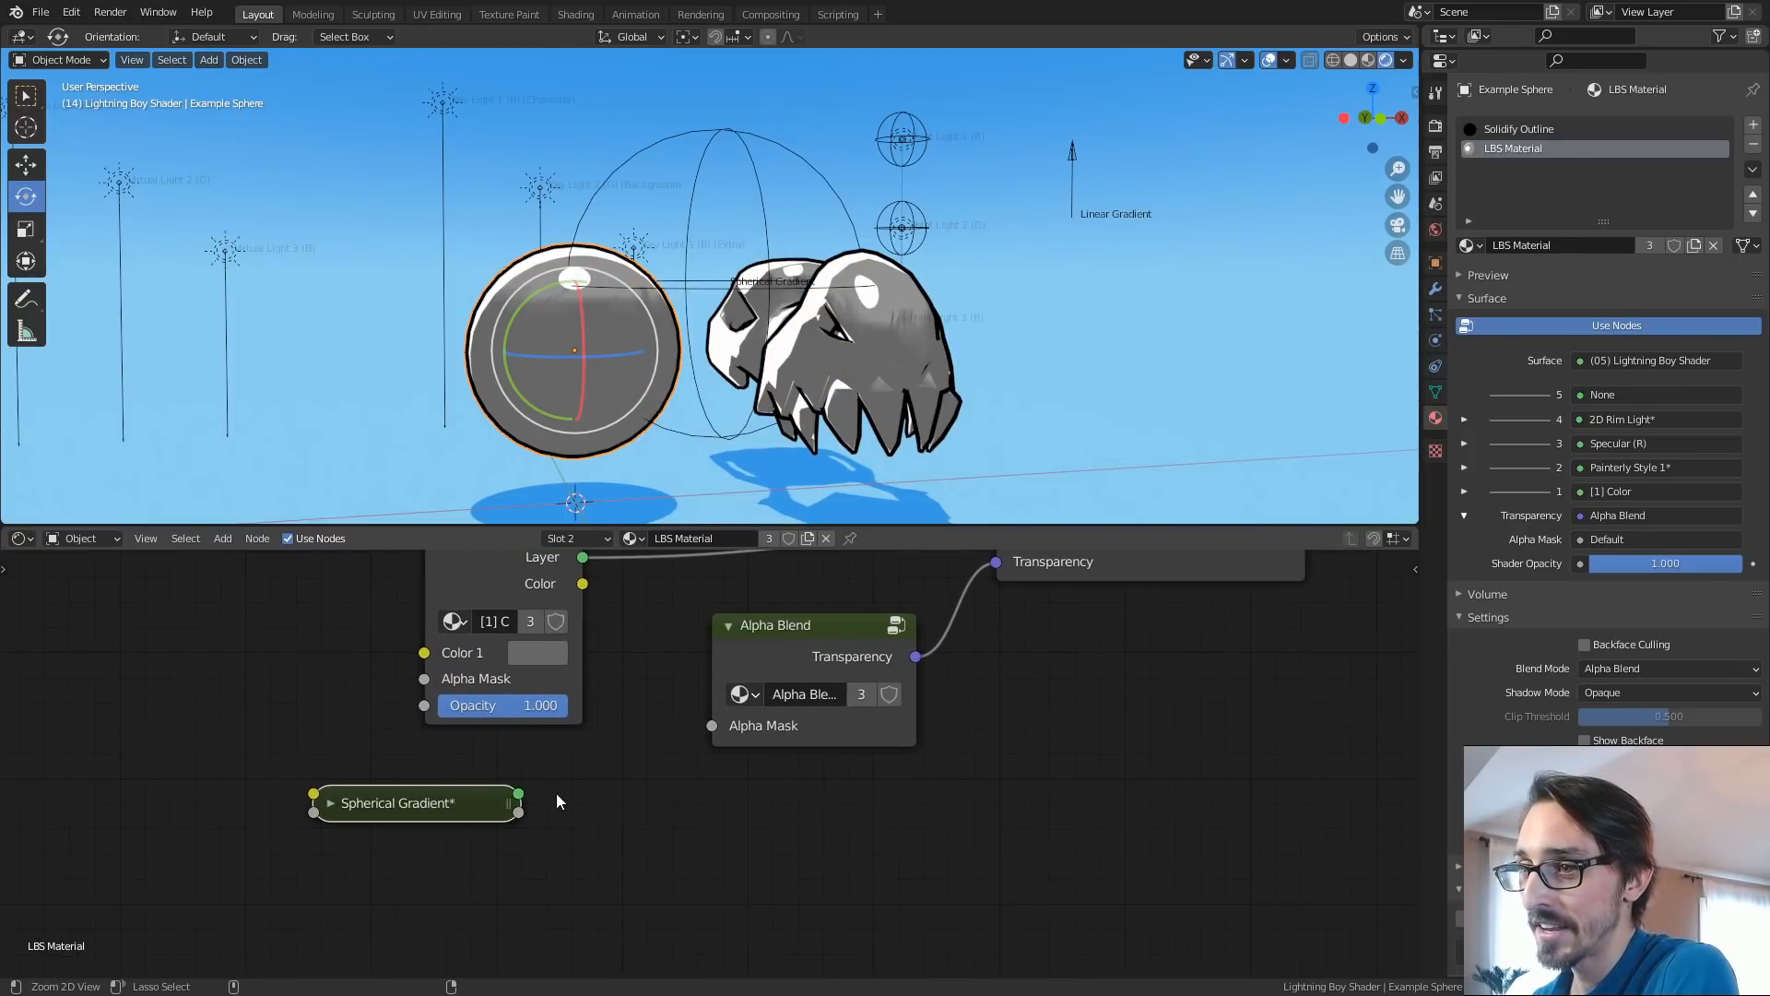
Expand the Spherical Gradient* node and connect its Mask output to the Alpha Blend node's Alpha Mask input.
key(h)
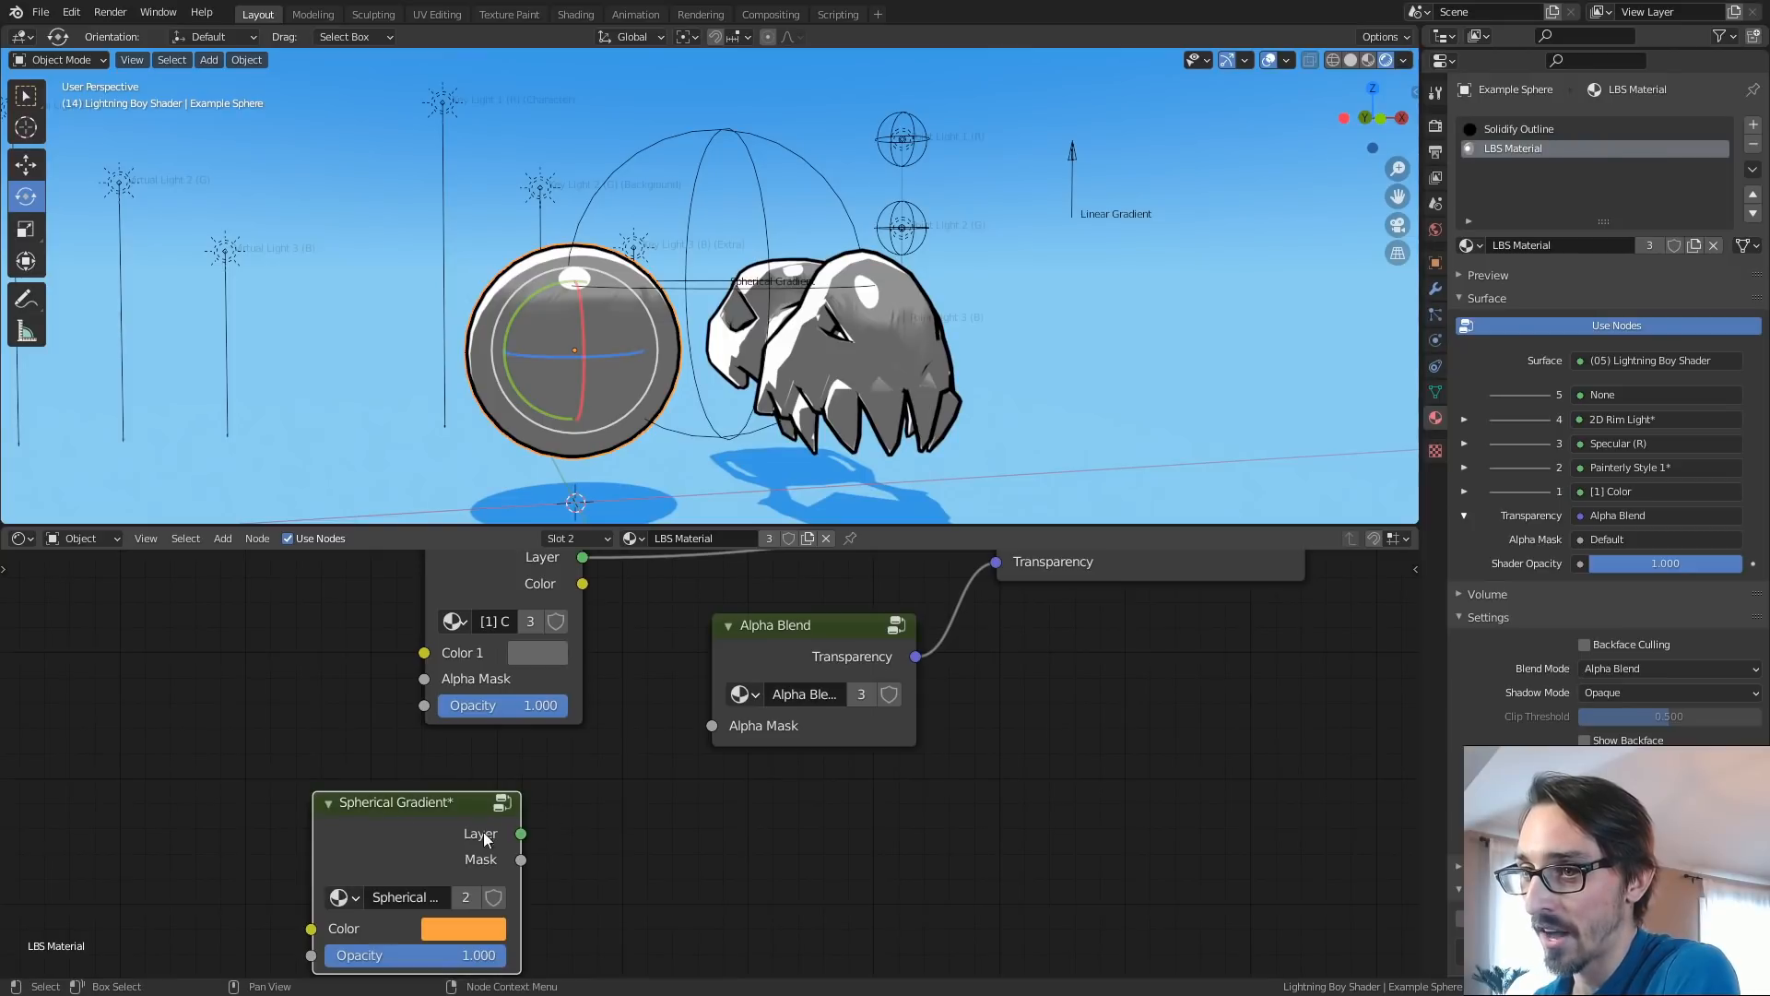
key(h)
alt+drag(608, 762, 568, 788)
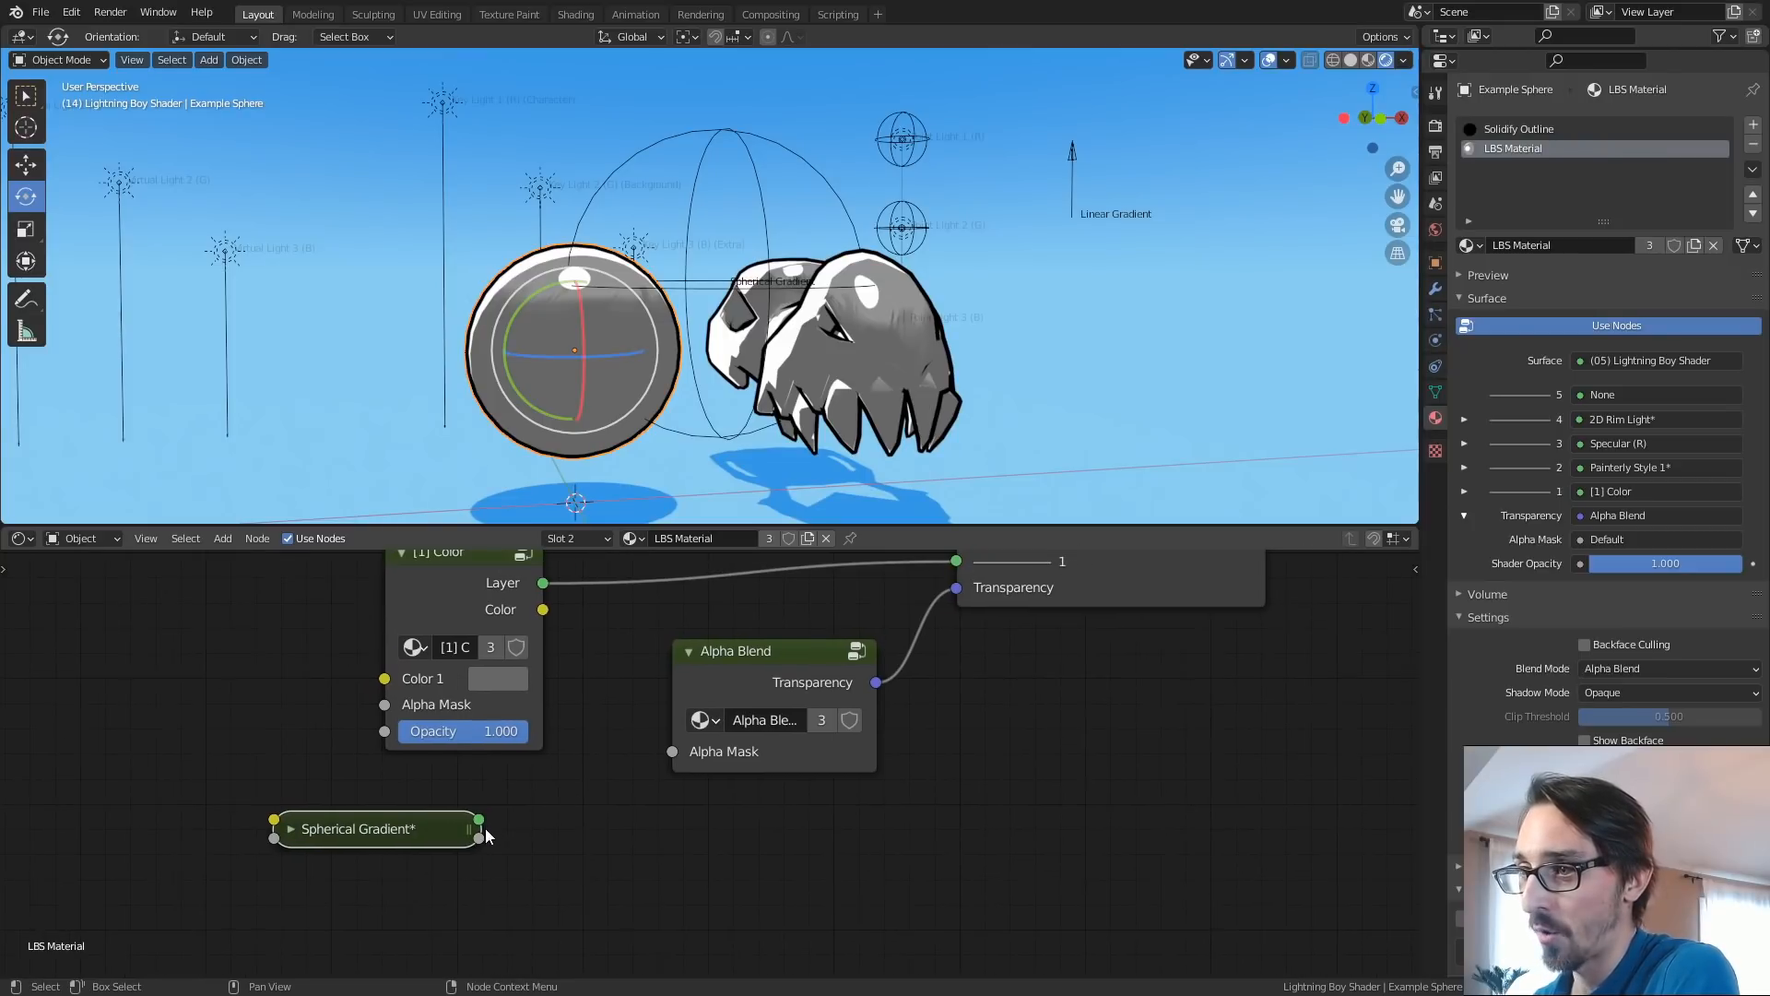
key(h)
middle_drag(386, 833, 512, 722)
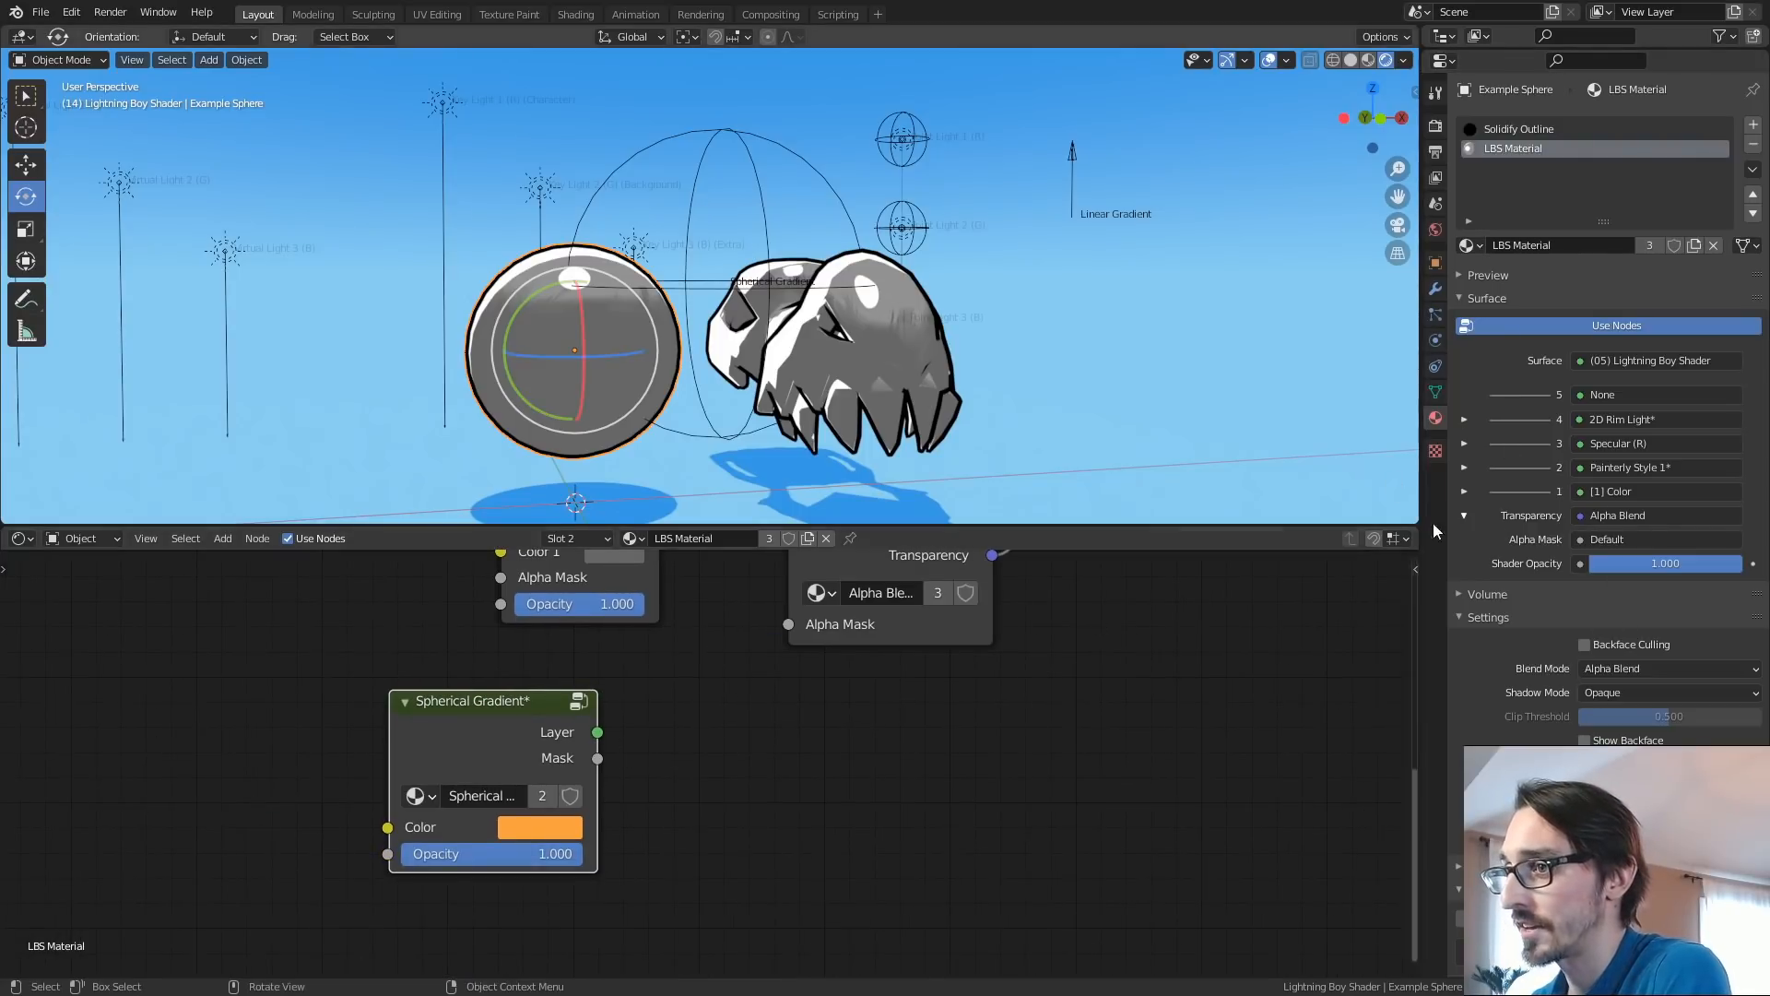
drag(594, 759, 786, 629)
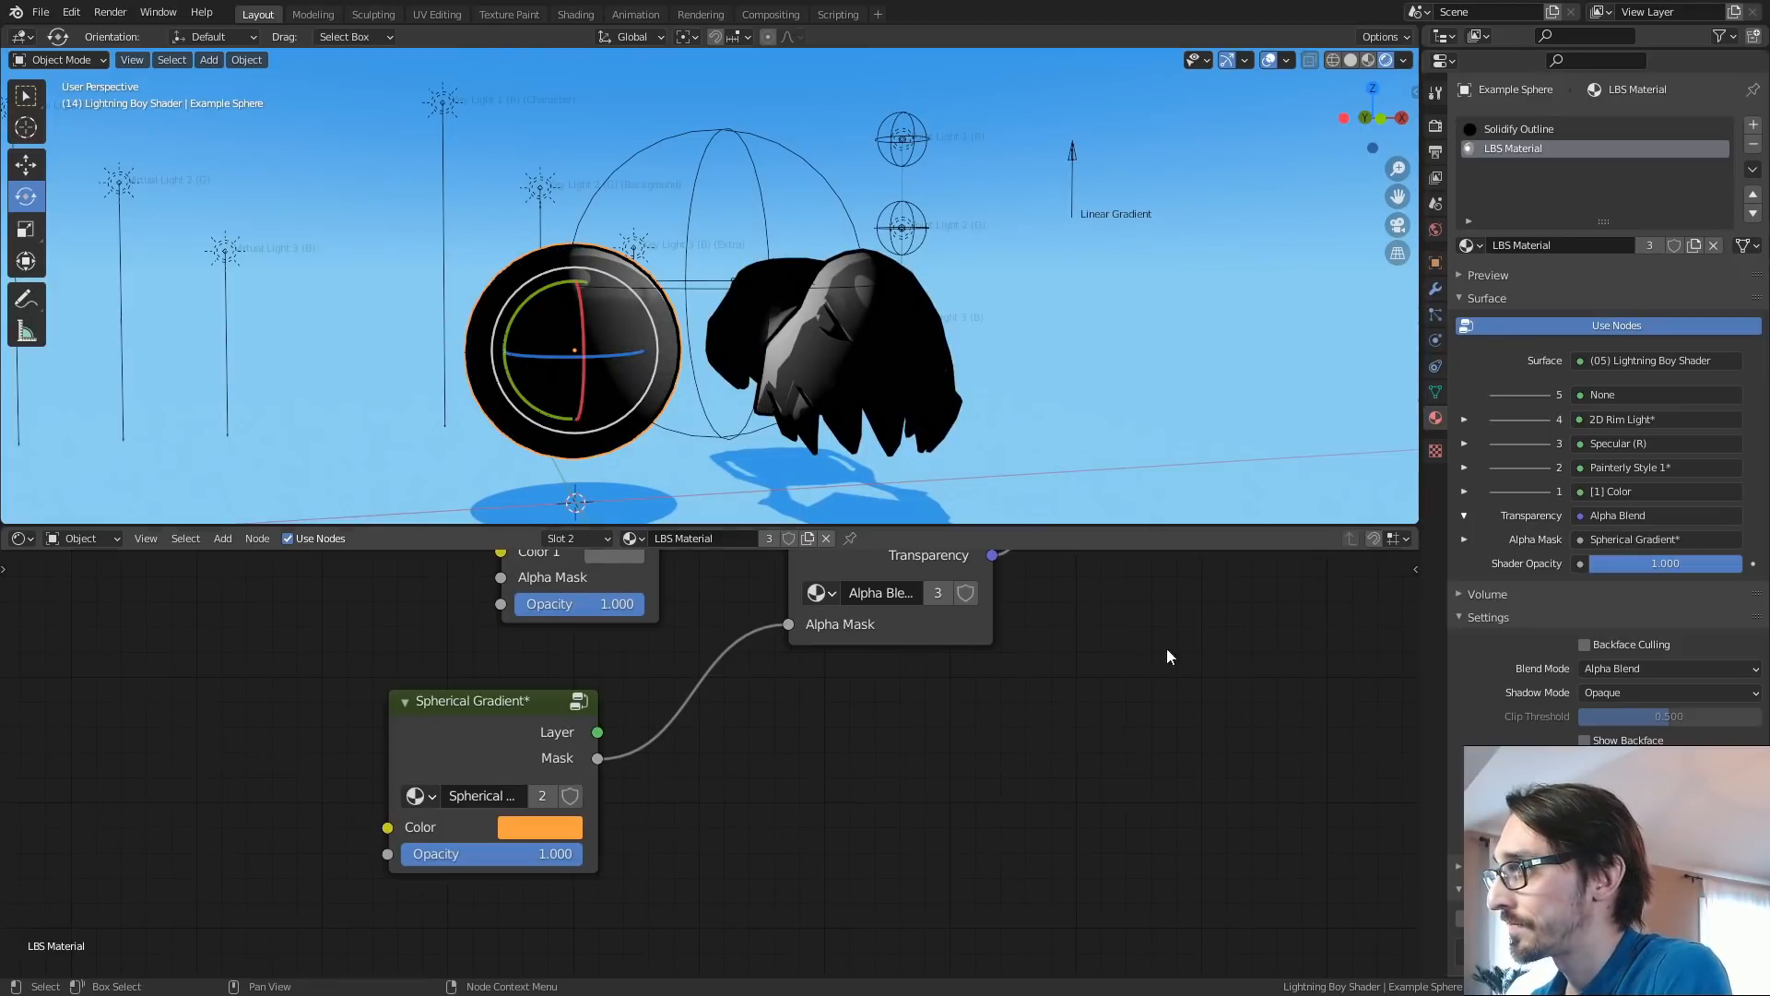
Set the Softness of the Spherical Gradient* used as Alpha Mask to 0.2.
click(1464, 540)
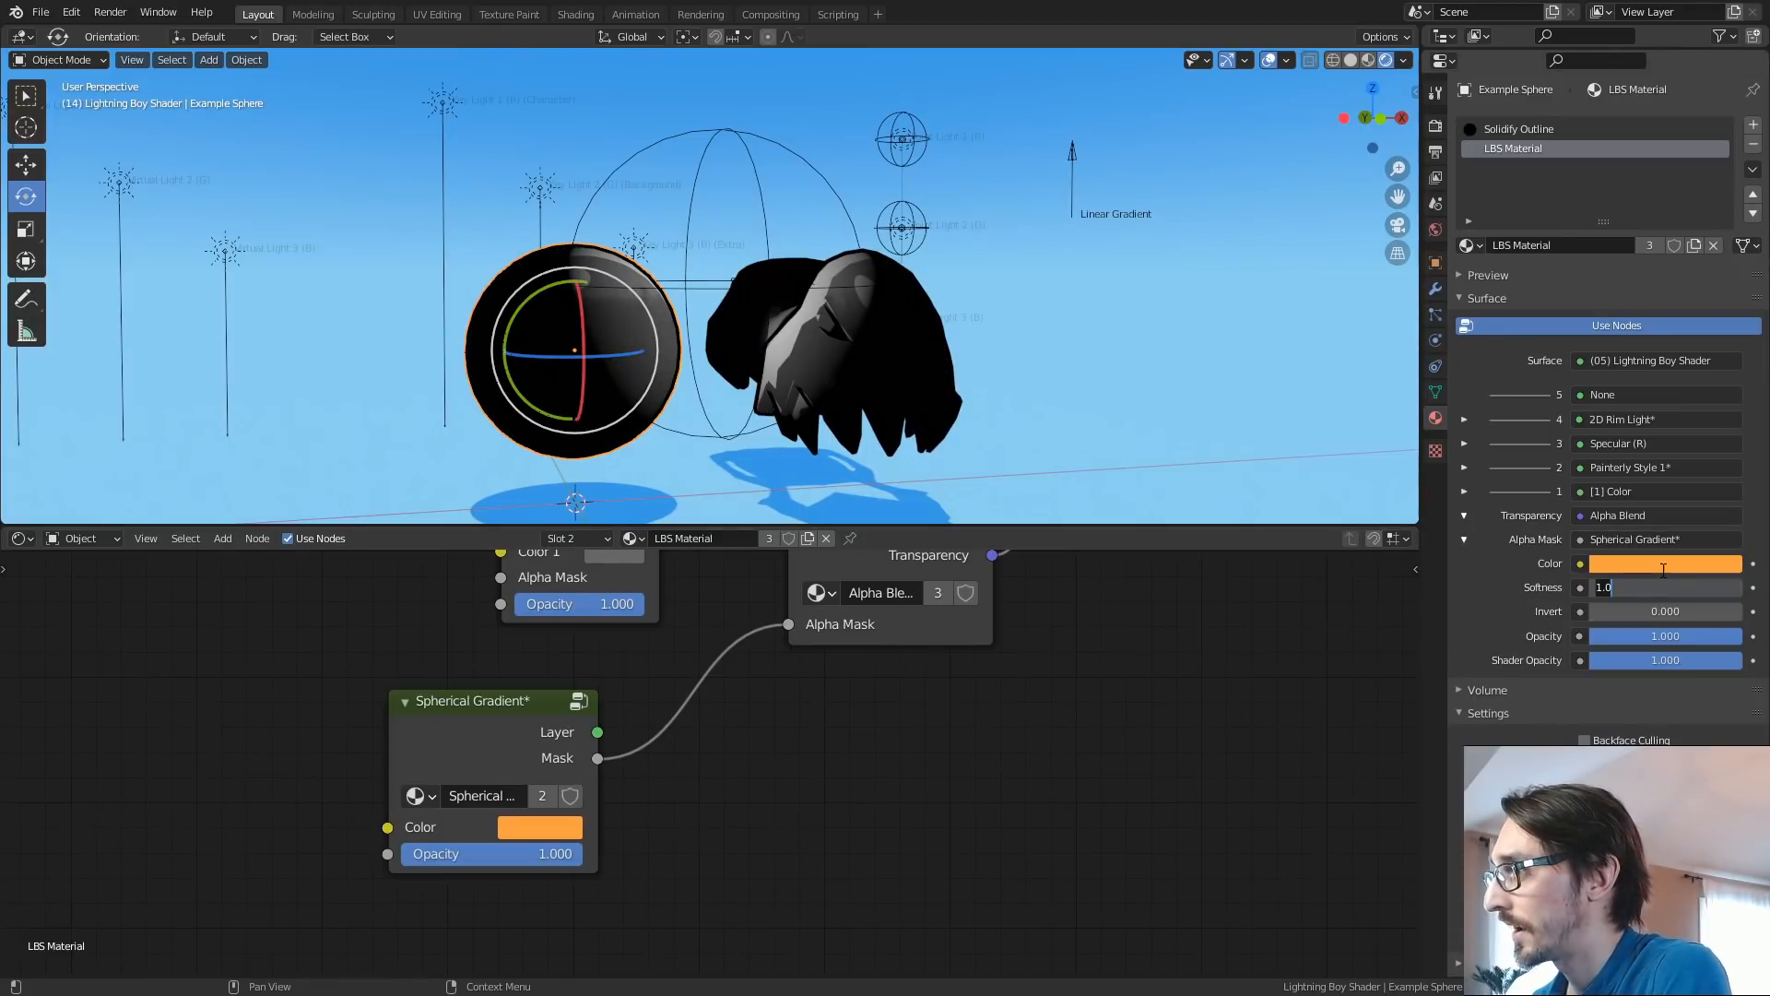
text(.2)
key(Return)
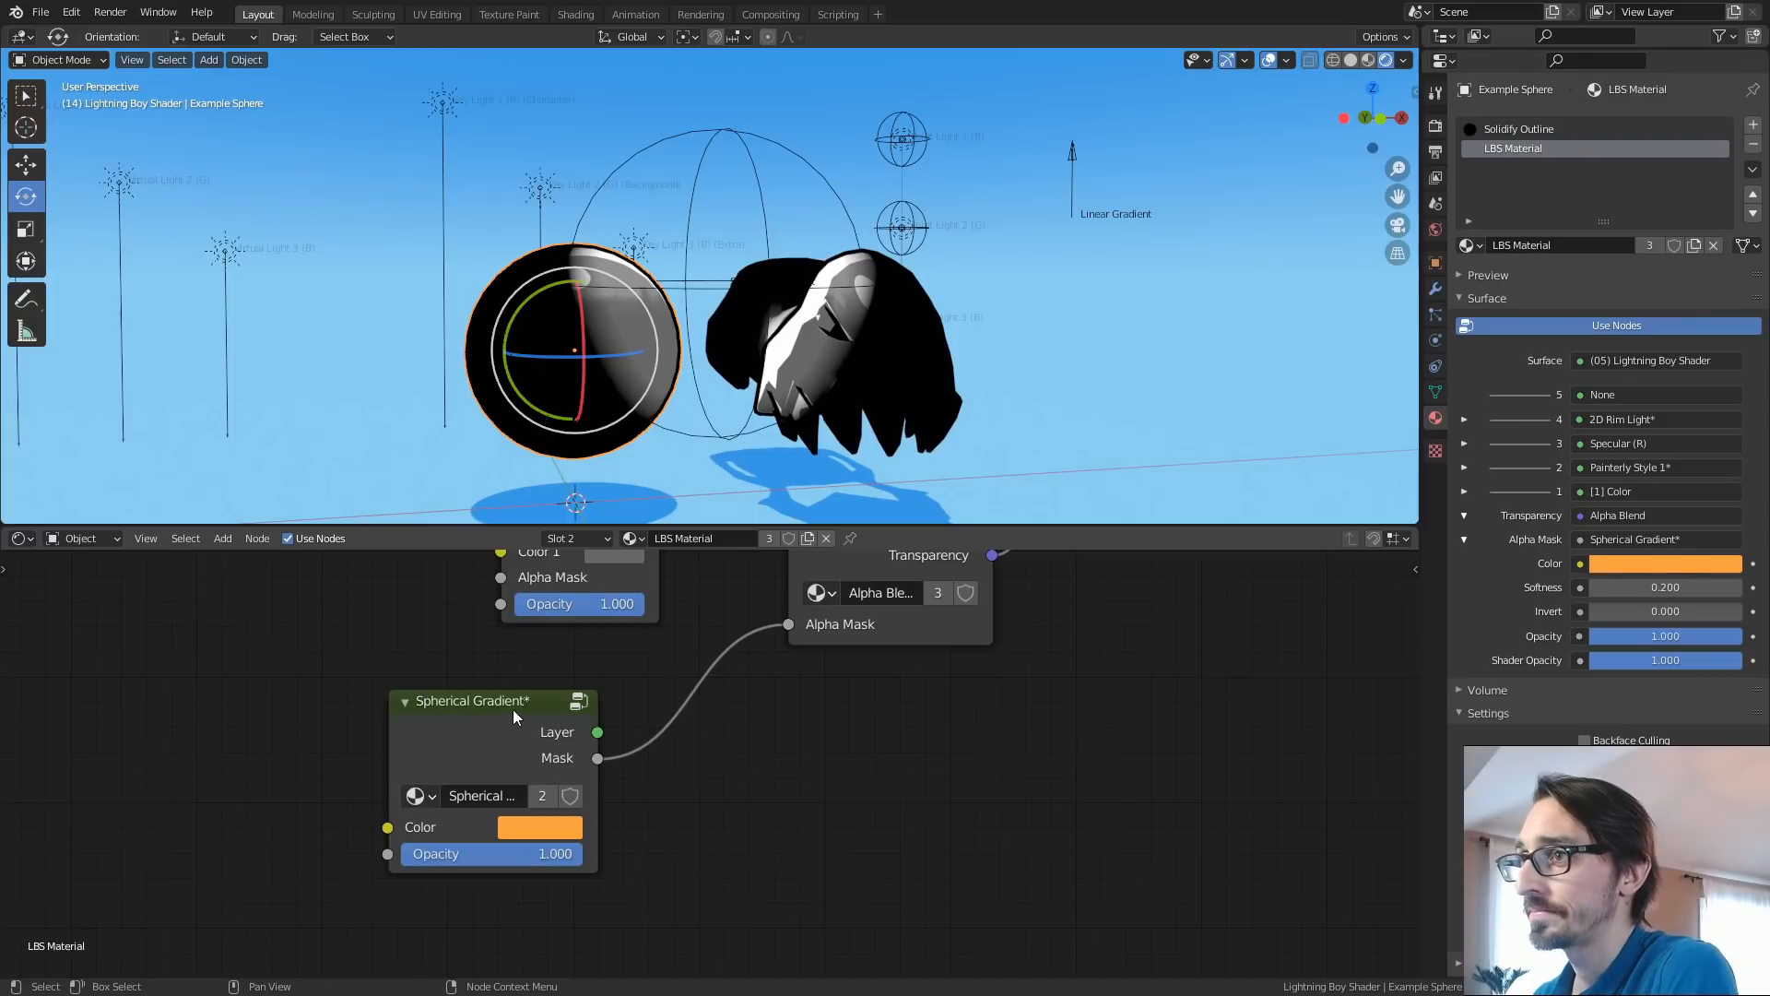
Copy the Spherical Gradient* node into the Solidify Outline material and connect its Mask to that Alpha Blend node's Alpha Mask.
scroll(745, 766, down, 2)
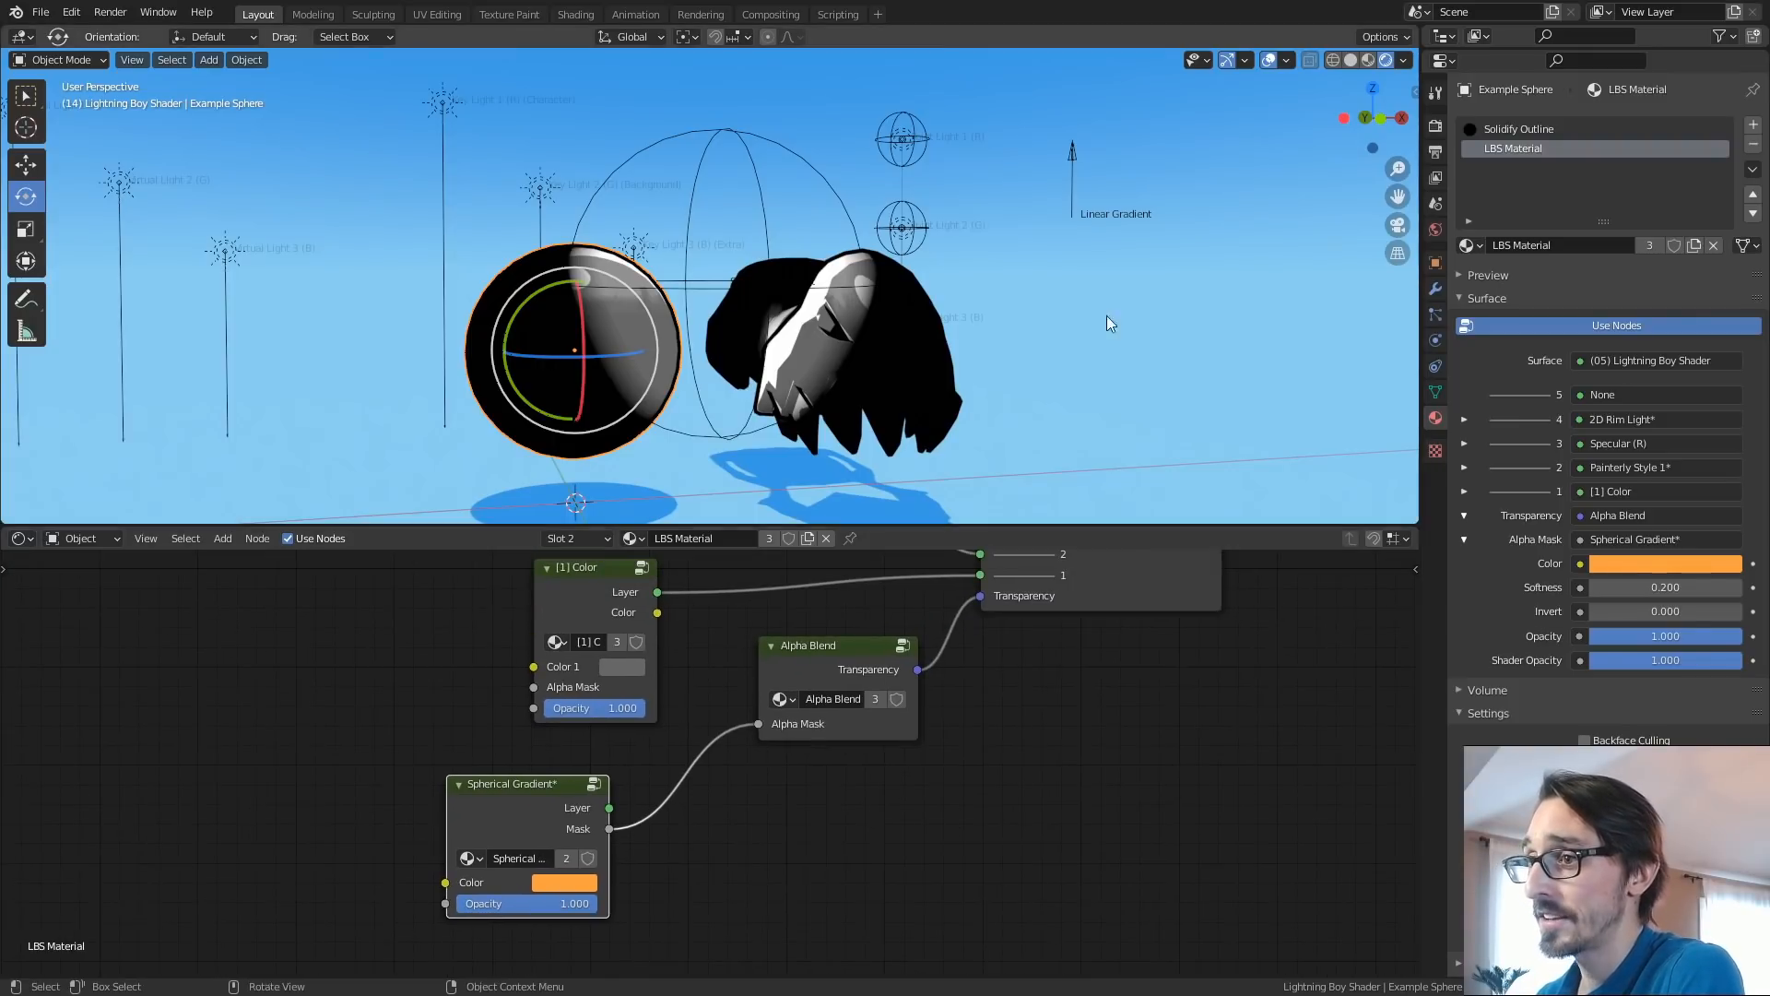
click(1519, 129)
key(ctrl+v)
middle_drag(858, 744, 914, 772)
drag(574, 815, 352, 650)
click(319, 665)
drag(468, 675, 565, 674)
Move the Spherical Gradient object between the sphere and the skull and scale it by 0.892 to test the transparency mask.
click(772, 218)
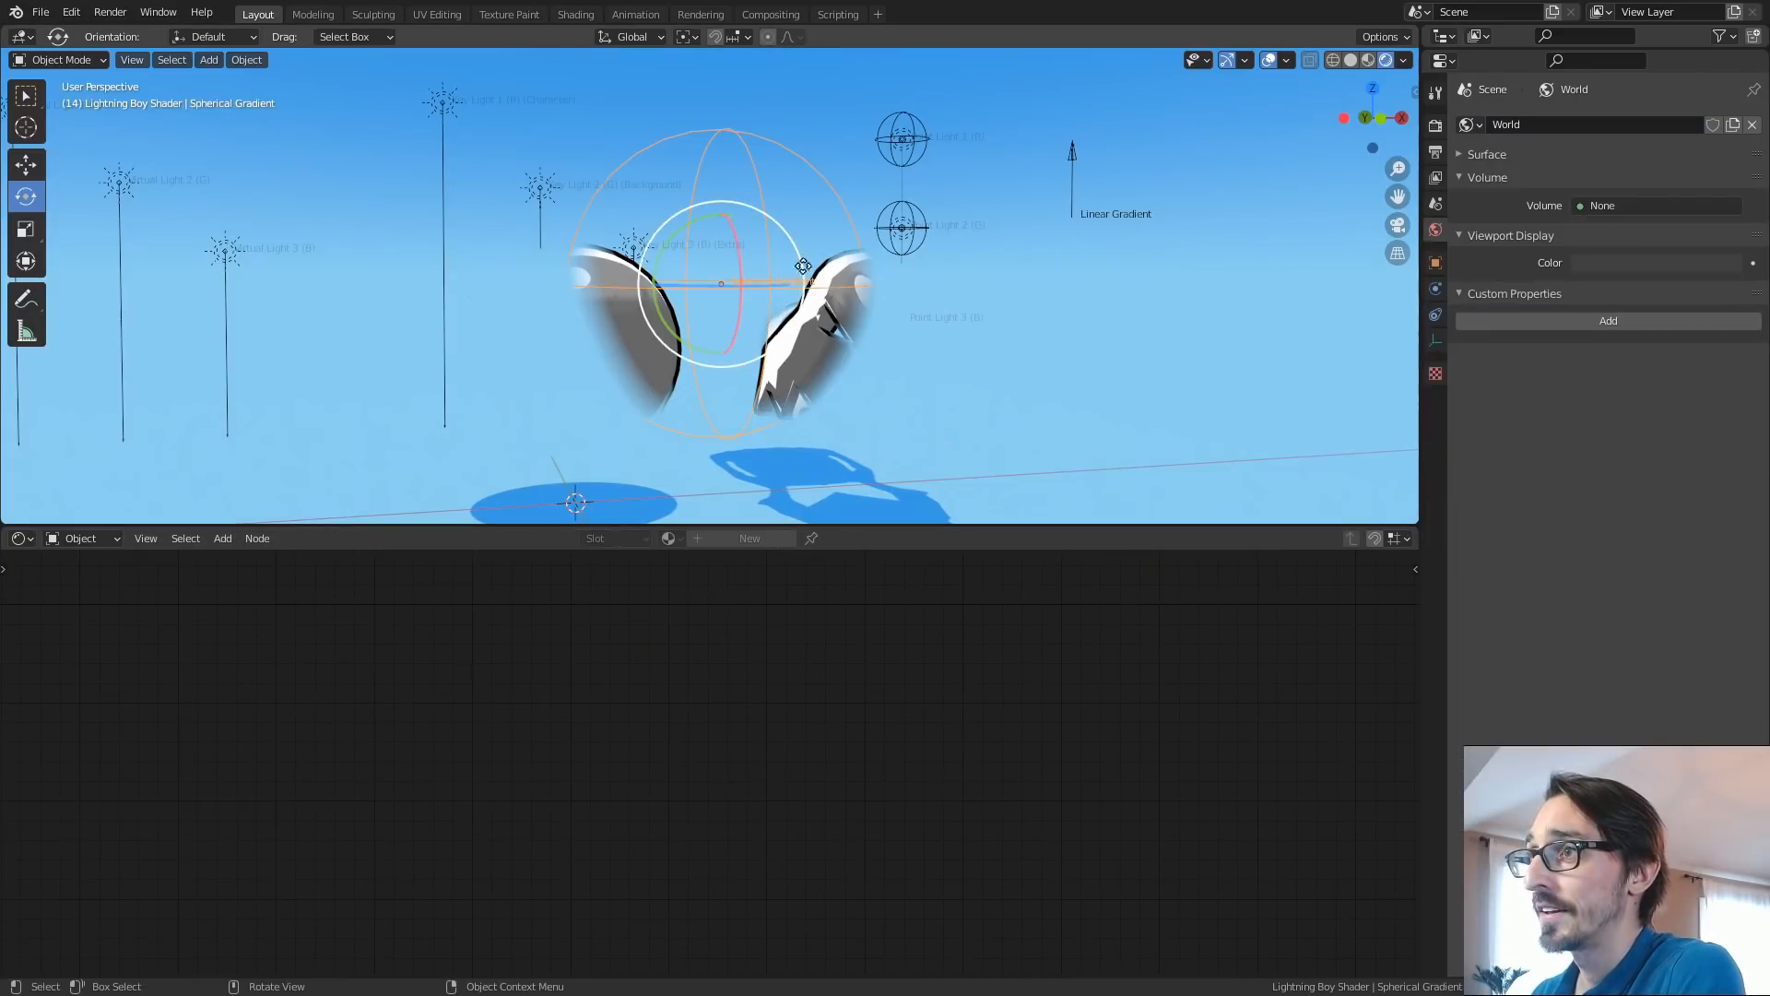
key(g)
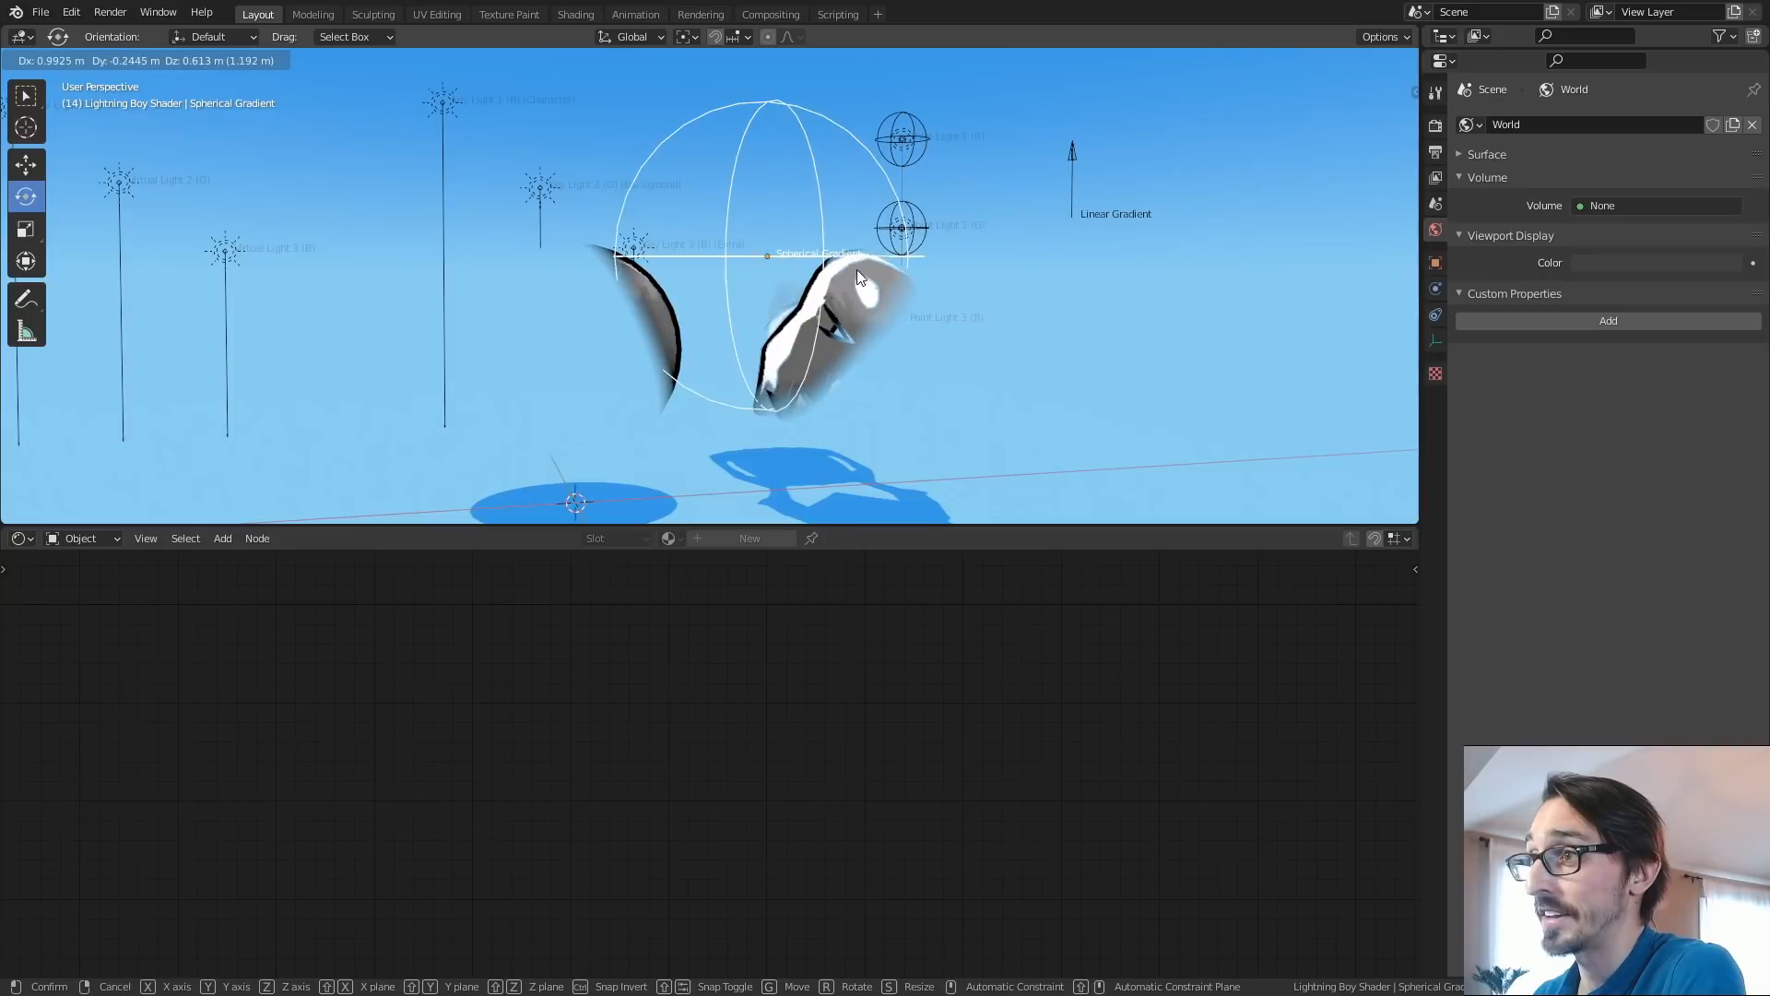
click(791, 231)
key(s)
click(900, 281)
key(g)
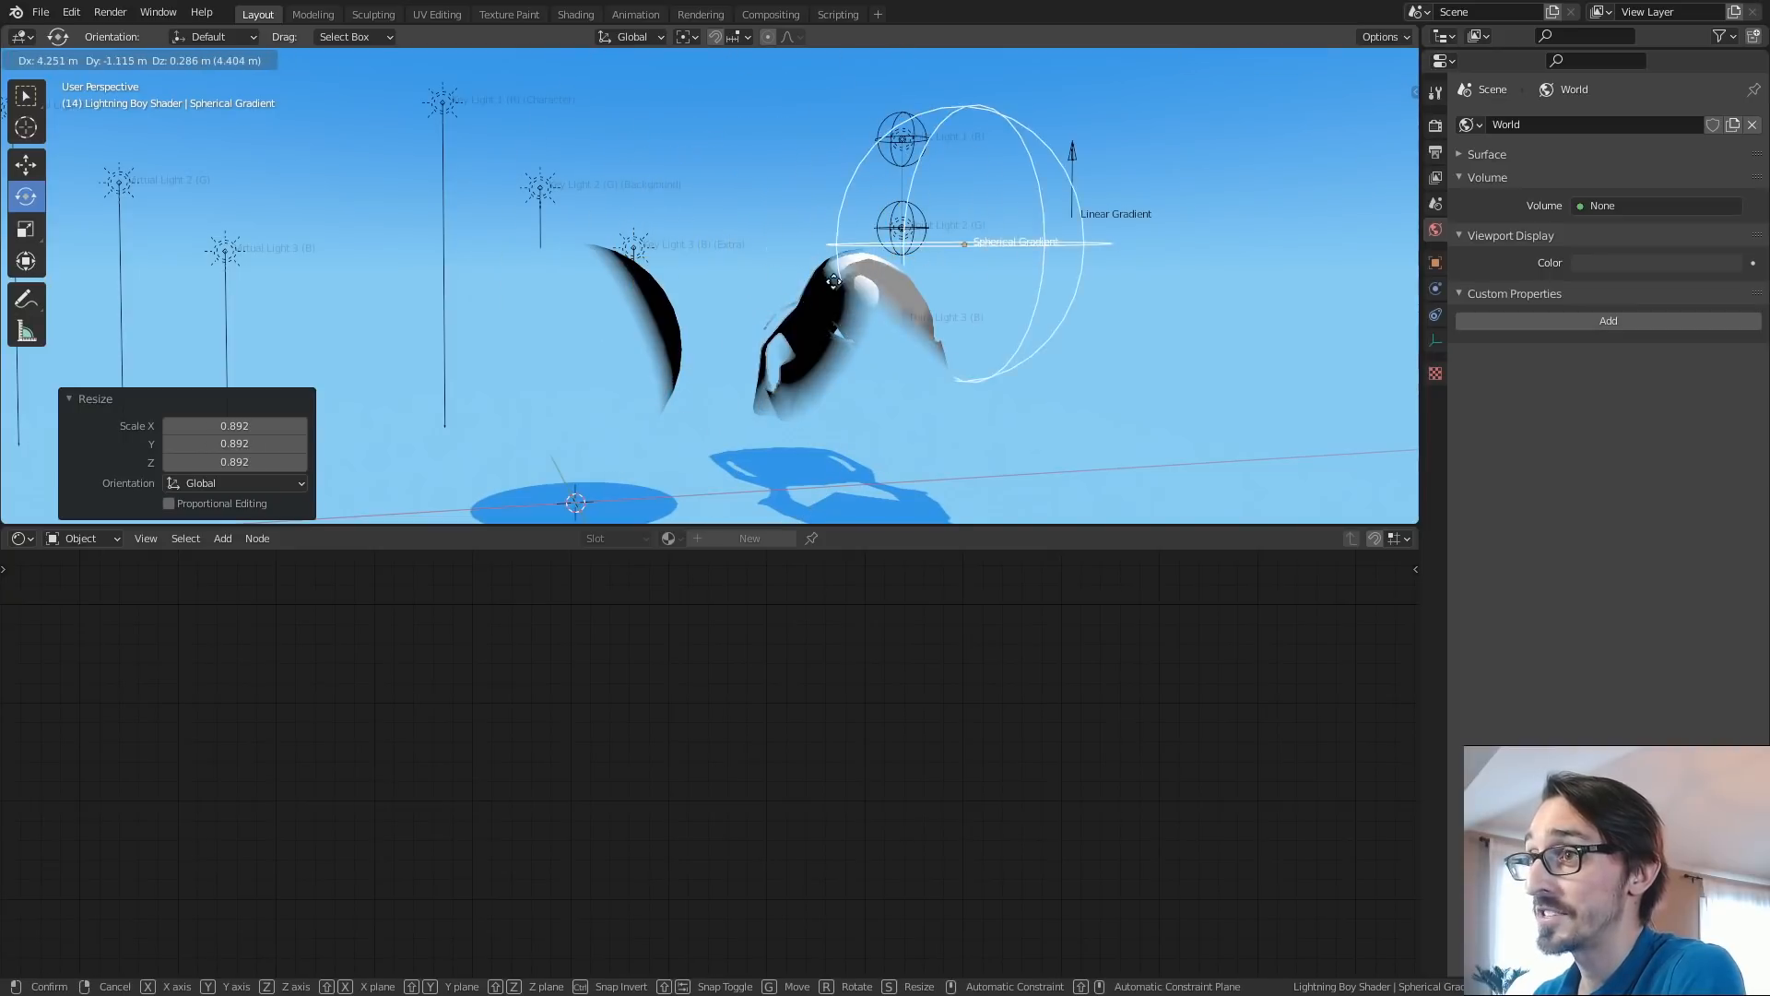
click(989, 257)
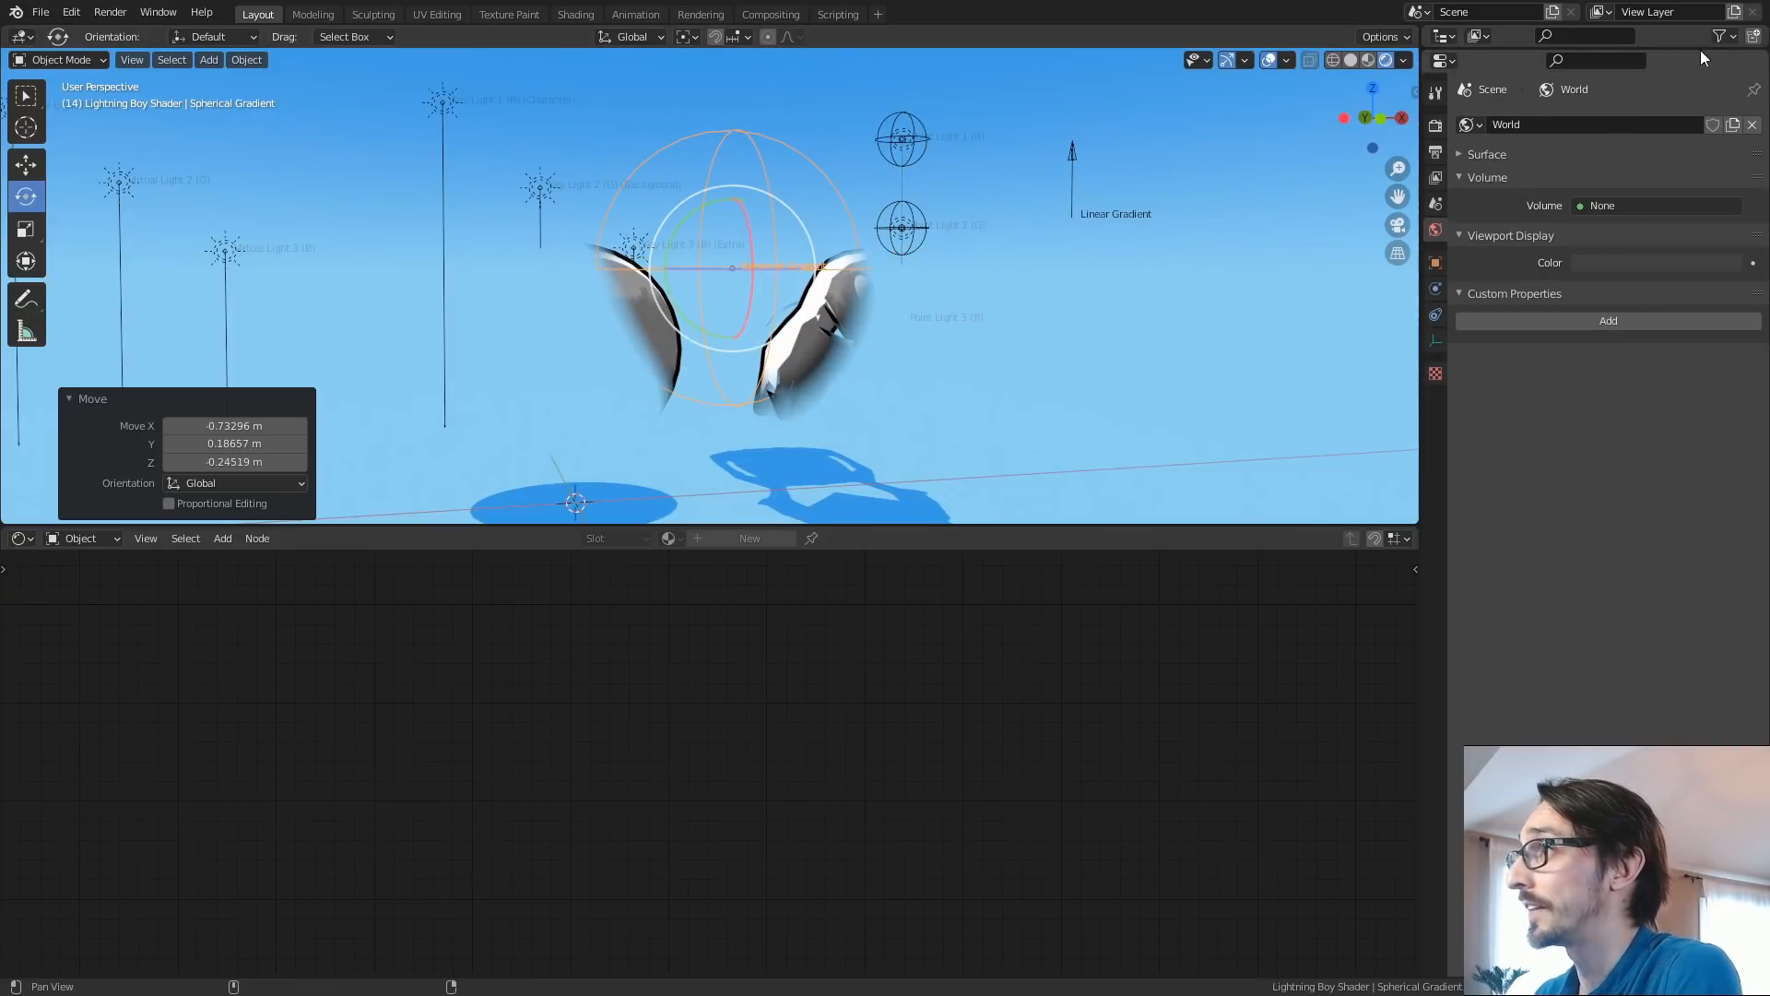
Enlarge the outliner, scale the Spherical Gradient by 1.569 and reposition it around the sphere and skull.
drag(1685, 48, 1684, 447)
drag(1547, 173, 1521, 136)
key(g)
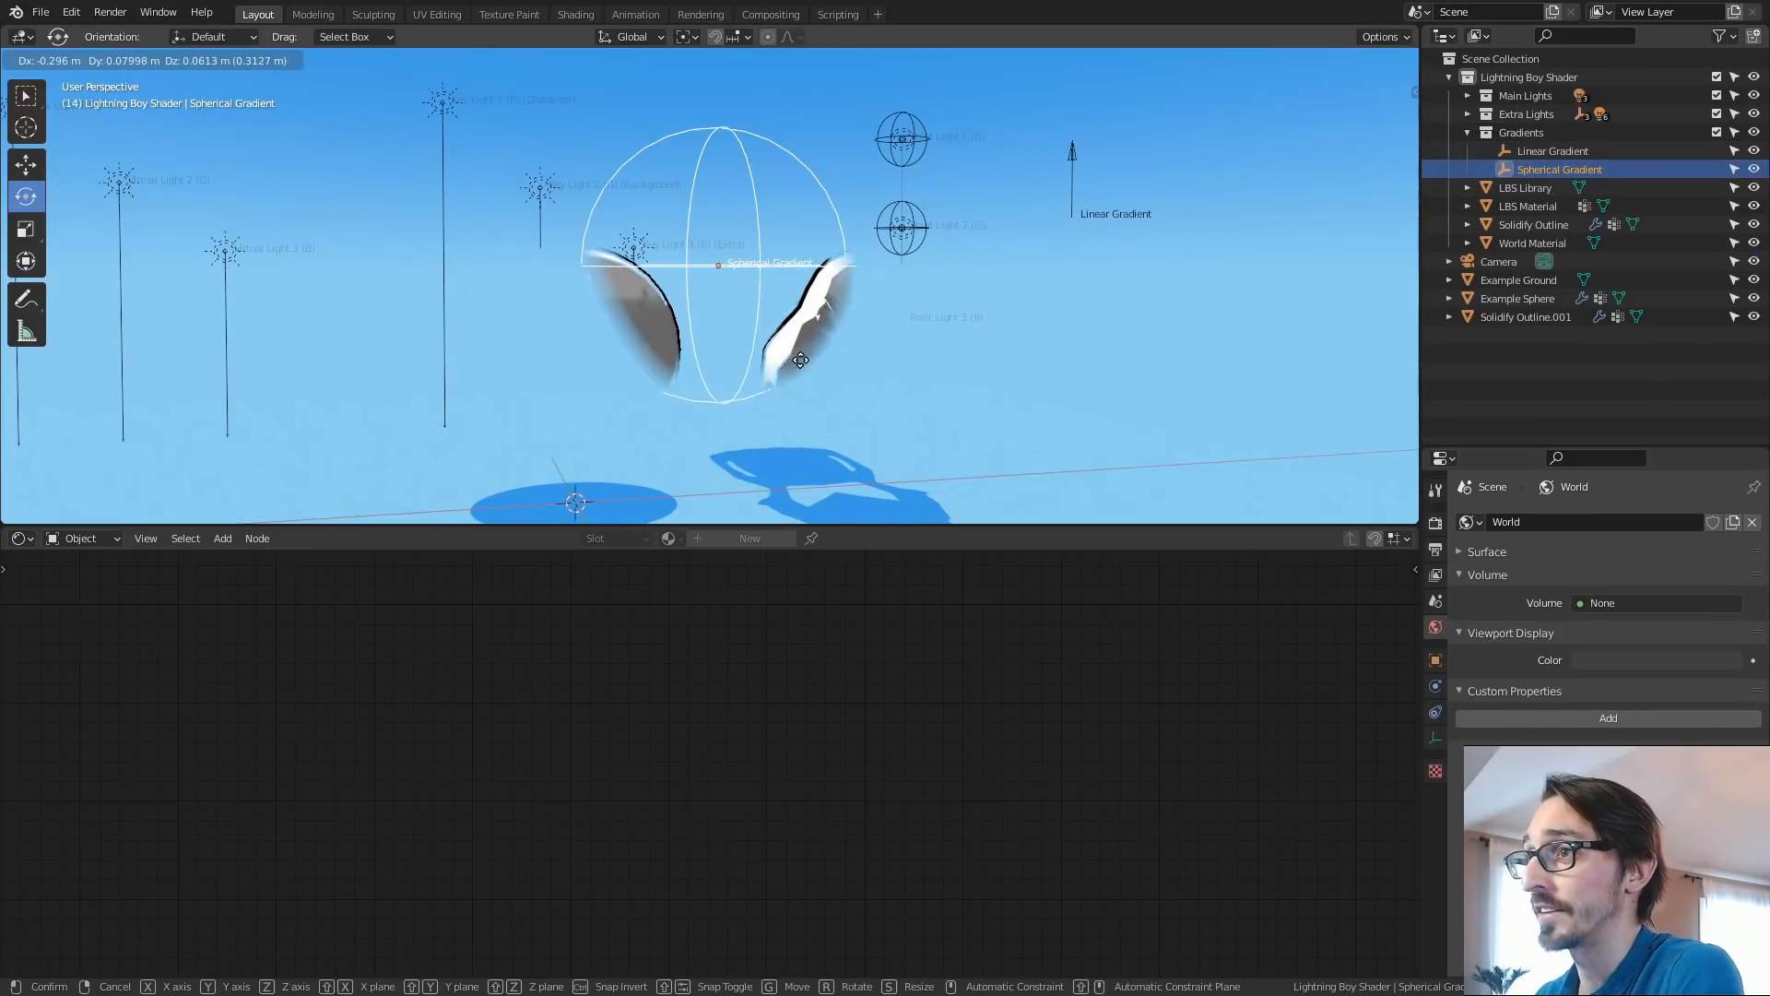
click(877, 356)
key(s)
click(869, 386)
middle_drag(869, 386, 964, 383)
key(g)
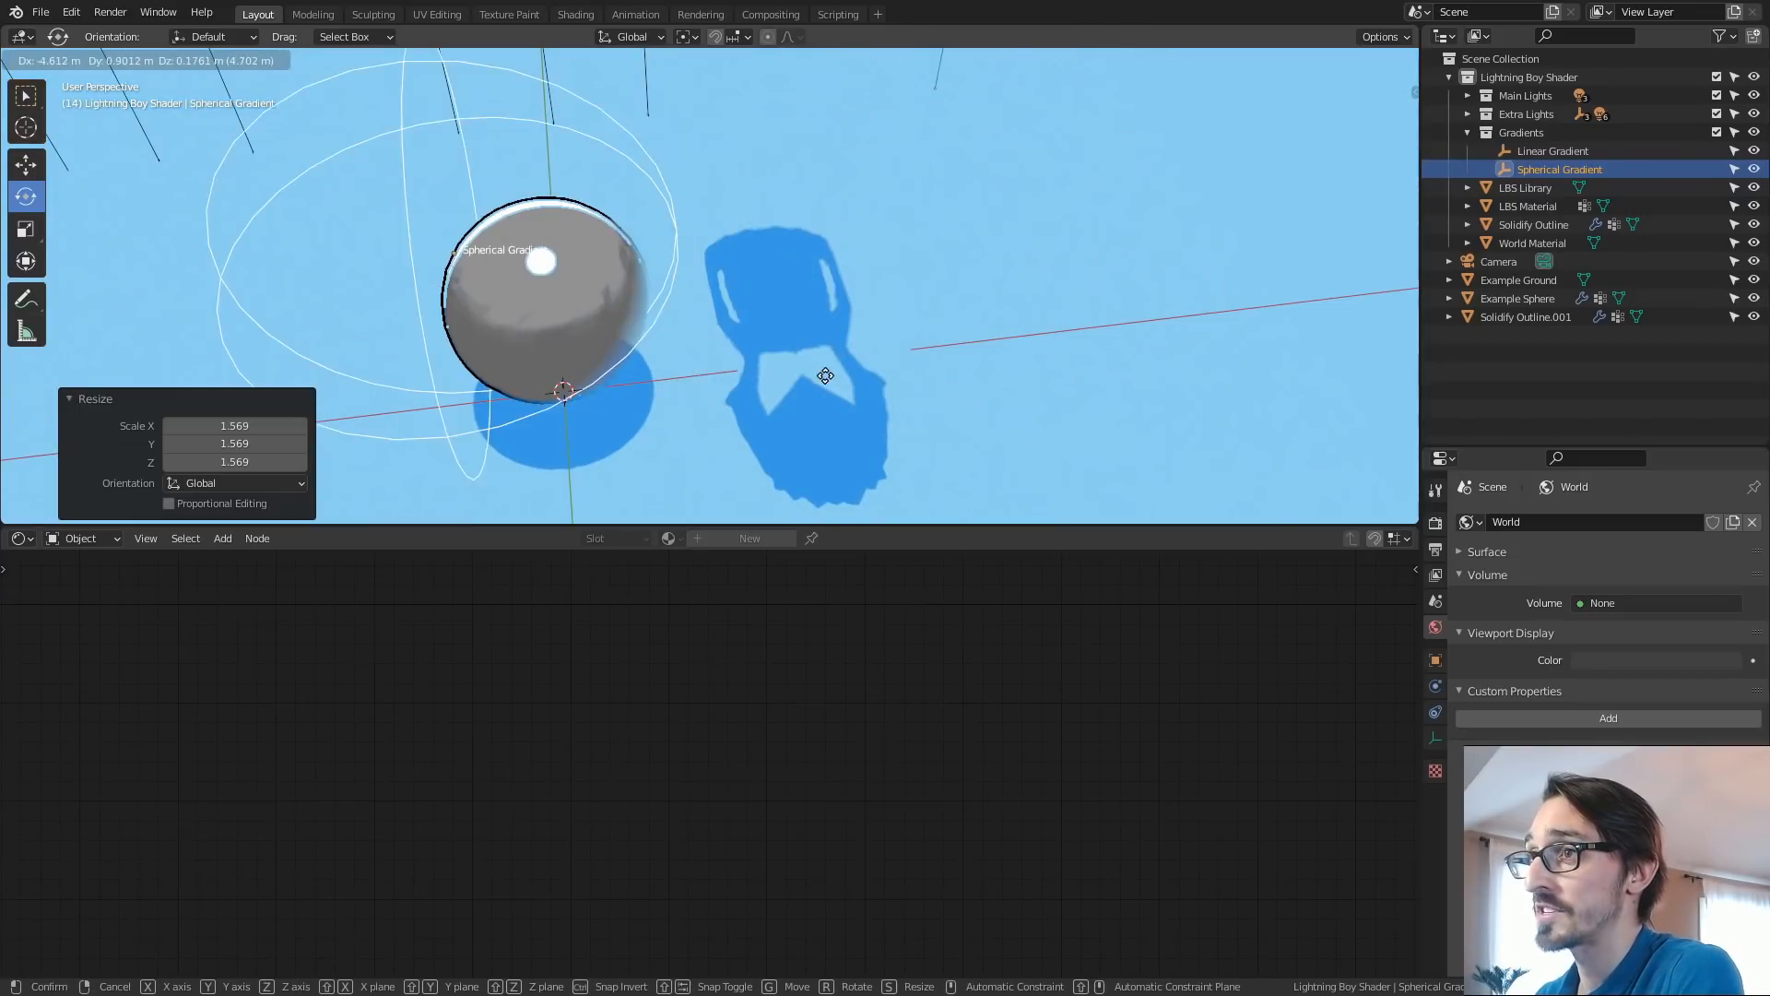
click(863, 385)
mouse_move(863, 385)
middle_down()
mouse_move(902, 300)
mouse_move(784, 365)
mouse_move(850, 389)
middle_up()
key(g)
click(821, 371)
Select the skull and set its LBS Material's Shadow Mode to Alpha Hashed.
click(849, 289)
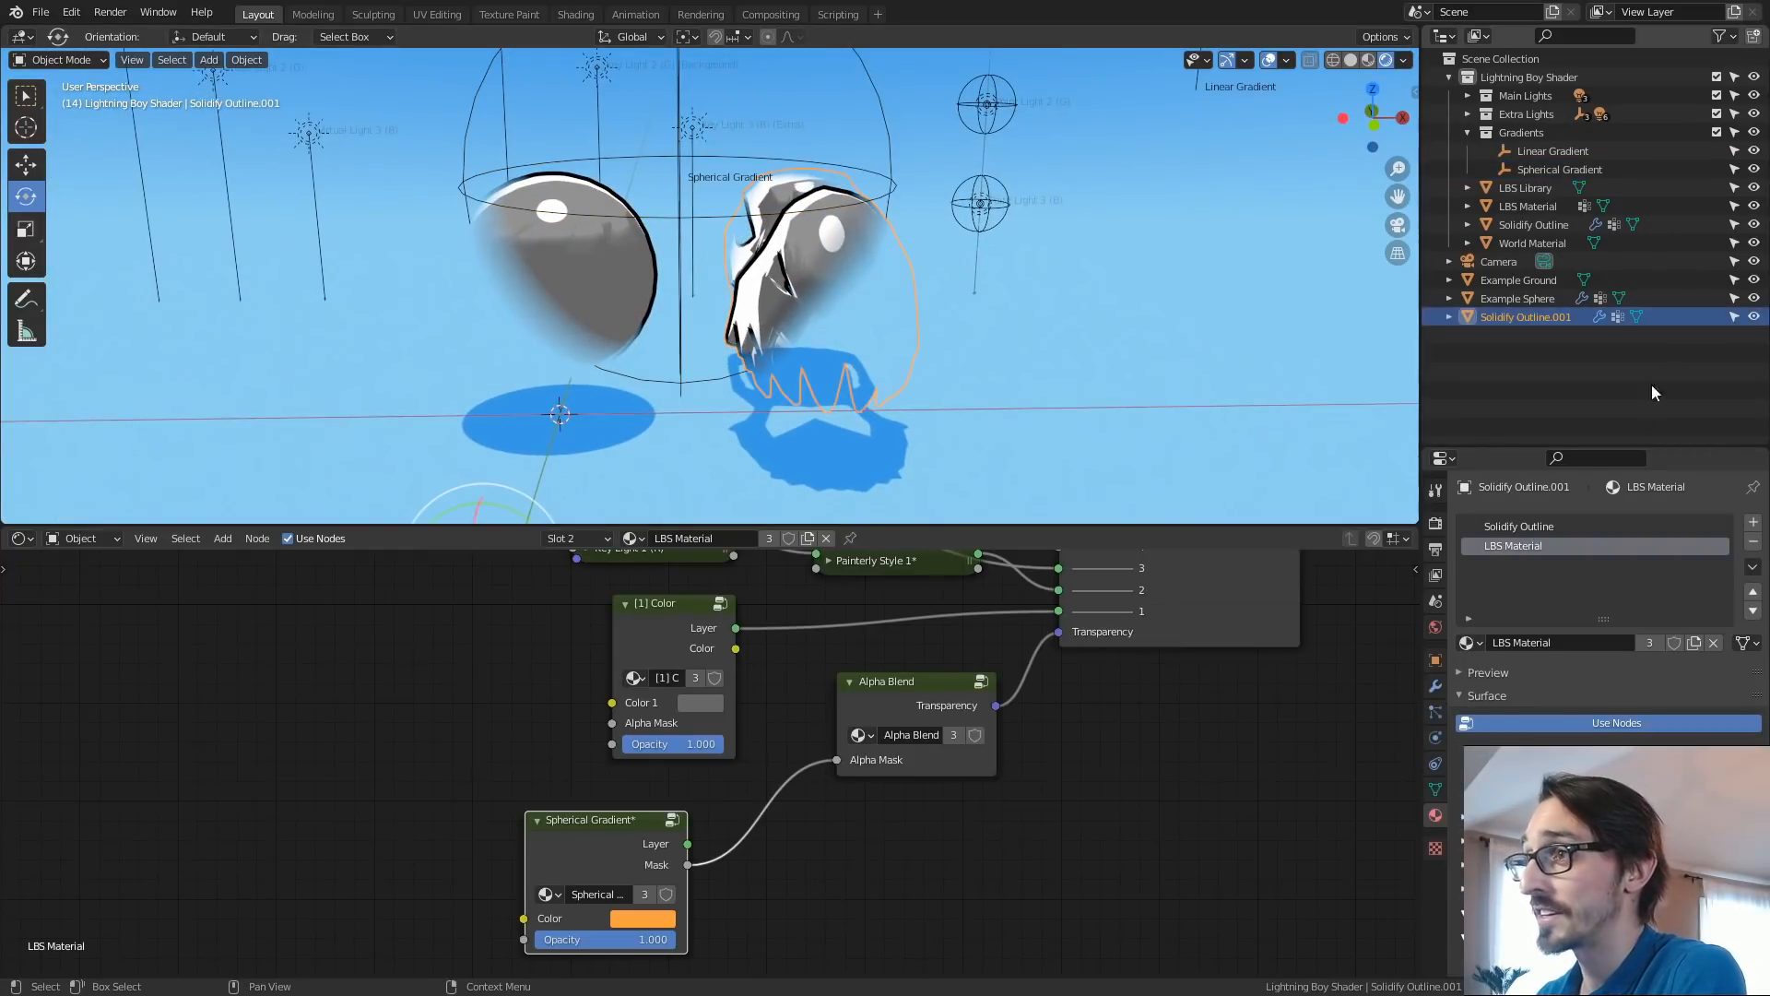
click(1678, 442)
drag(1678, 448, 1638, 136)
click(1464, 631)
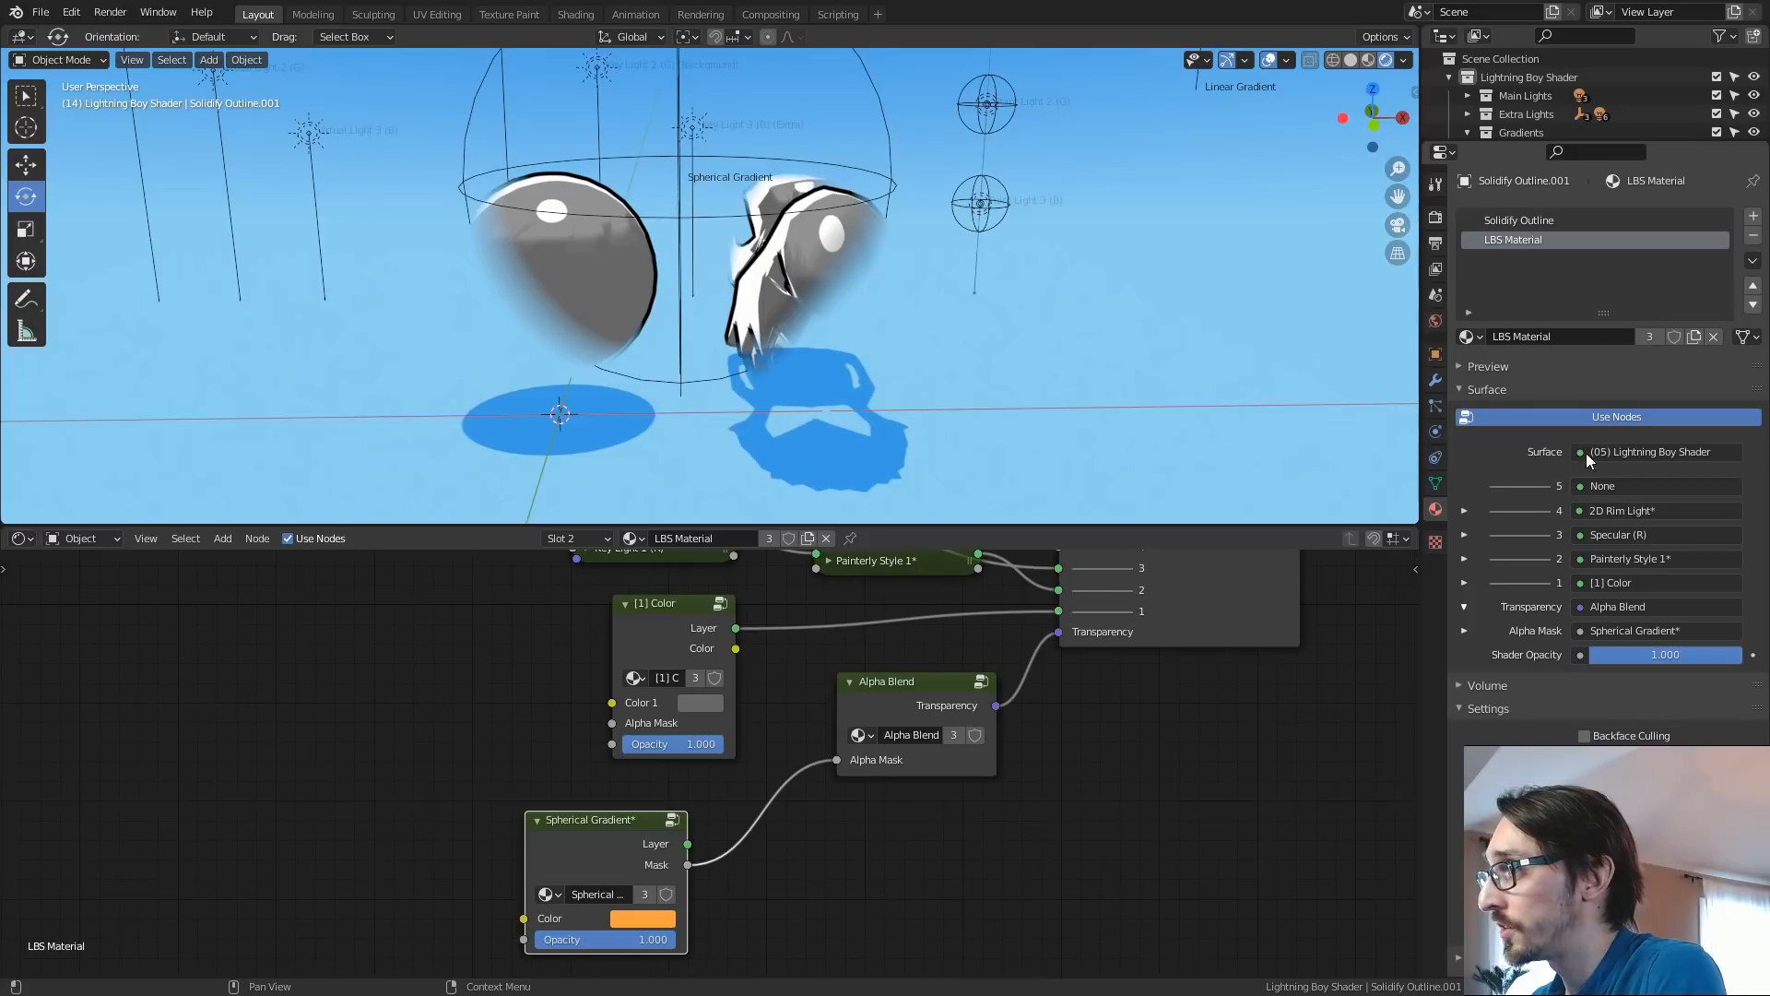
drag(1678, 136, 1678, 43)
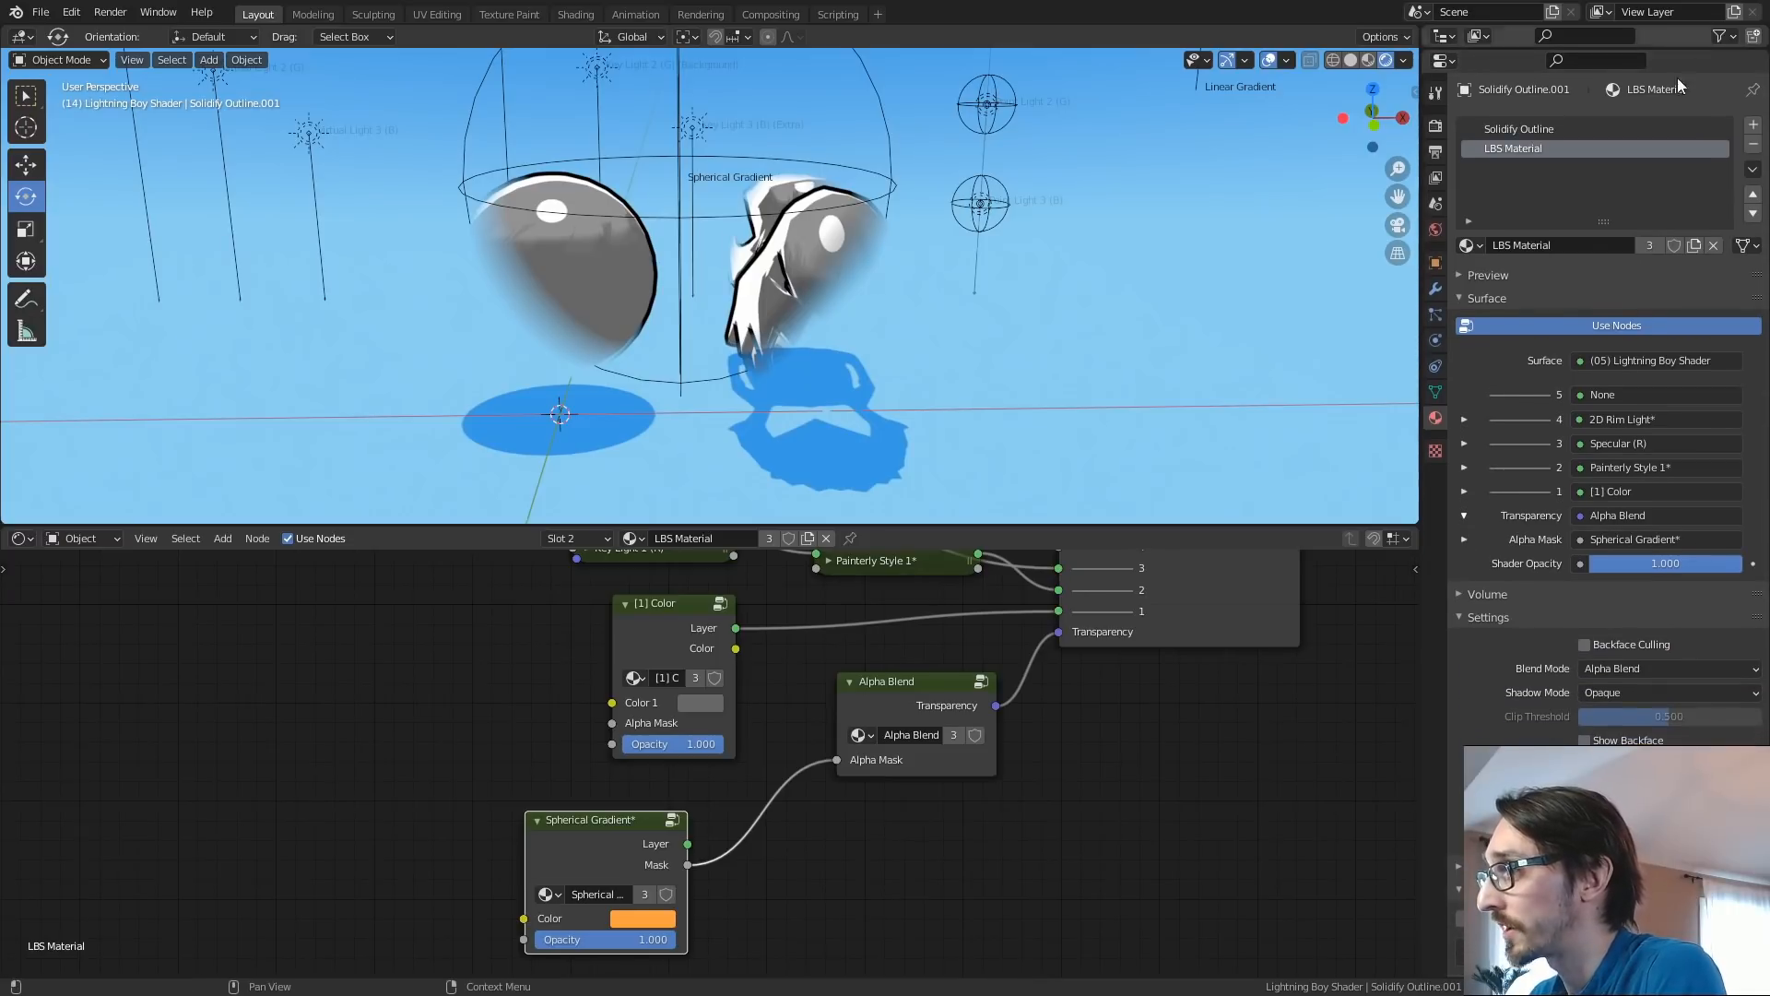
click(1604, 692)
click(1606, 733)
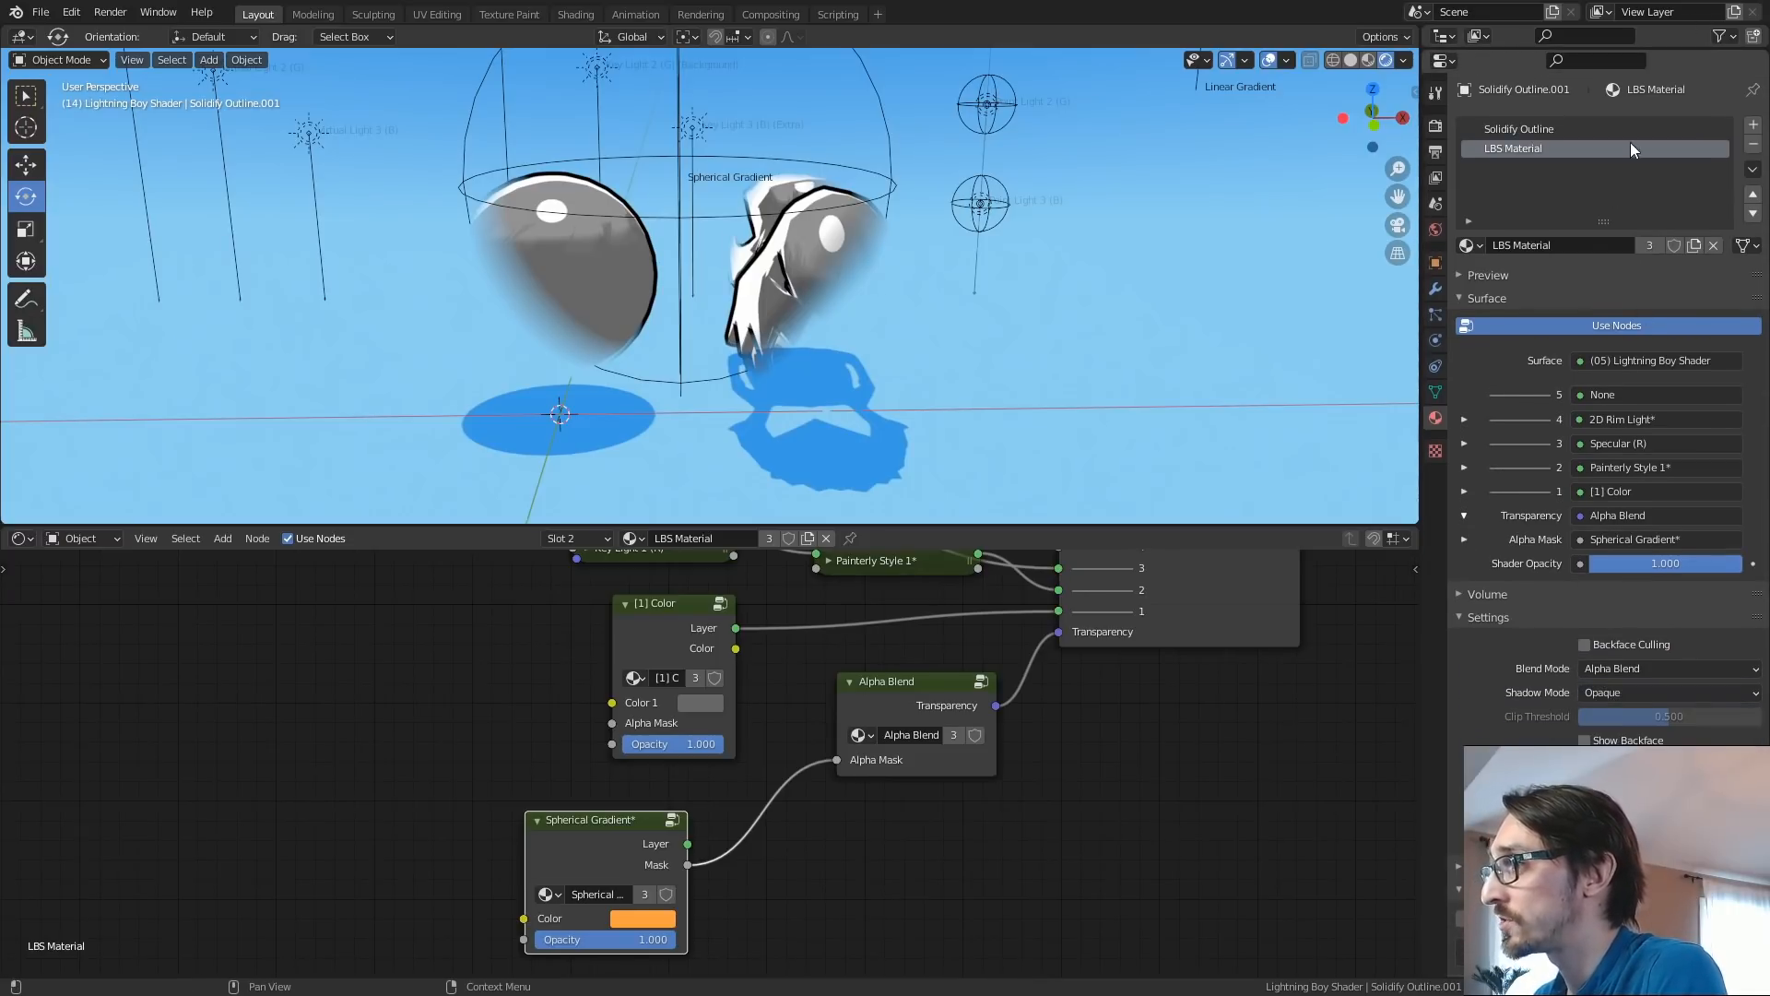
click(1512, 294)
click(1622, 421)
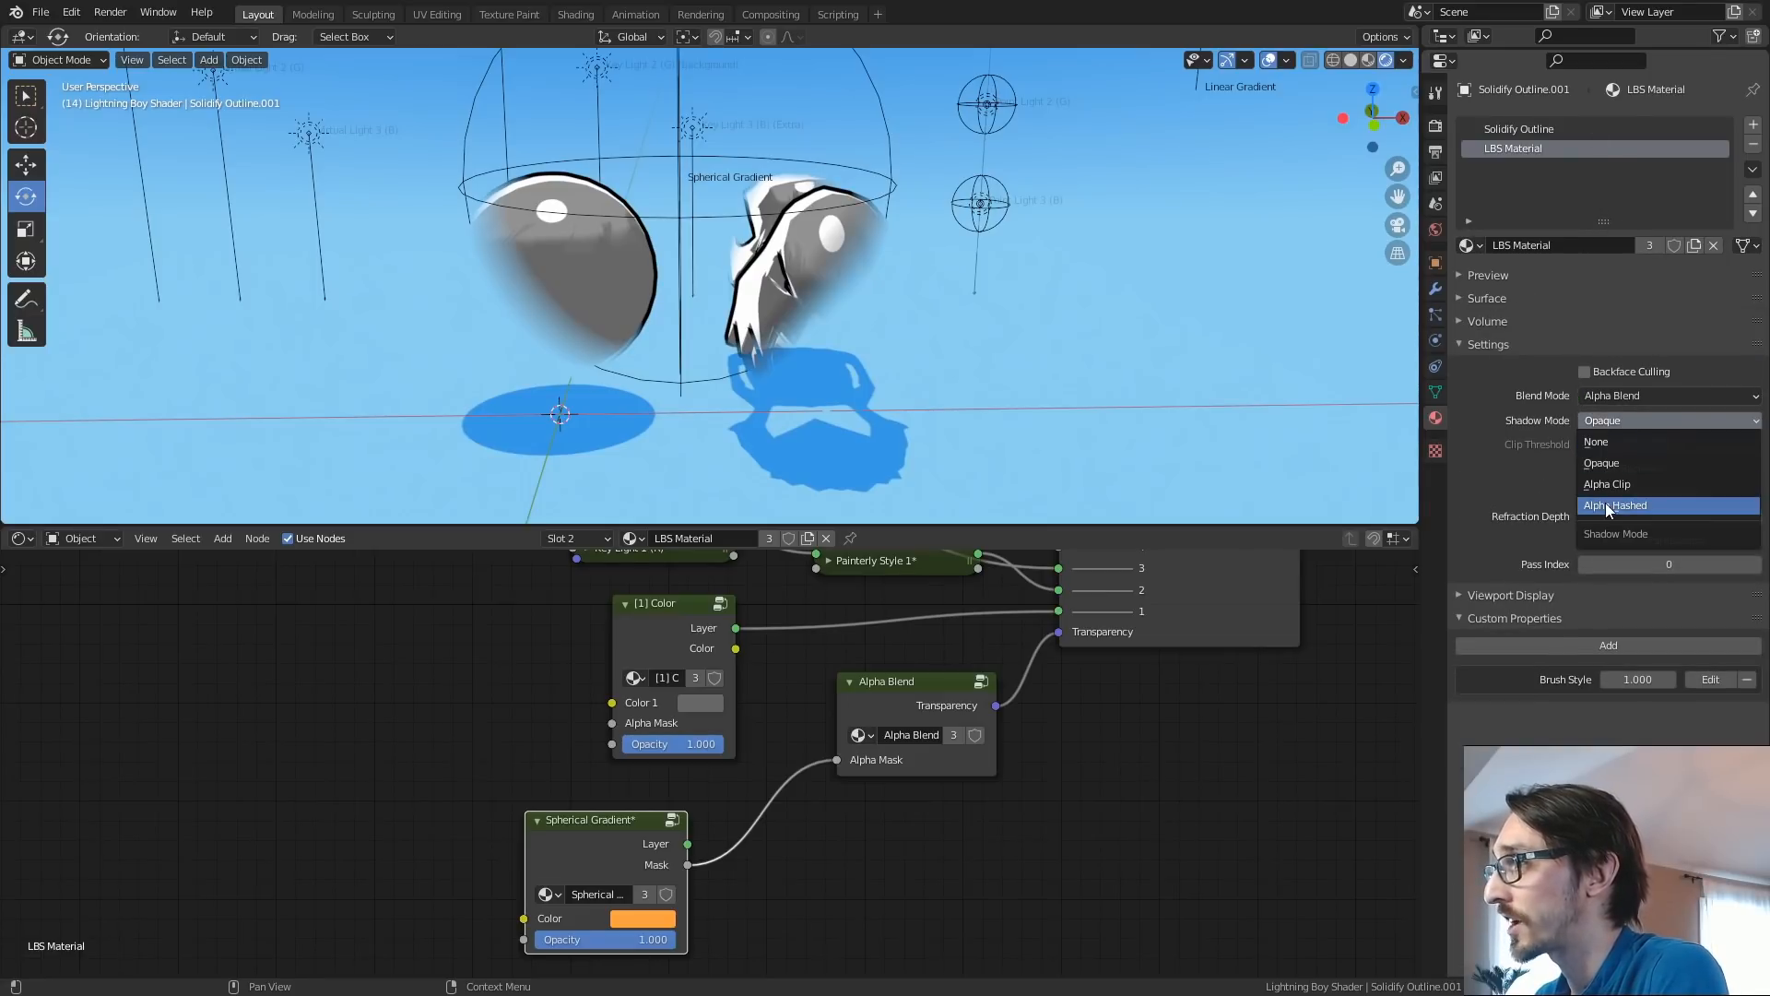
click(1607, 502)
Set the Solidify Outline material's Shadow Mode to Alpha Hashed.
mouse_move(1666, 51)
mouse_down()
mouse_move(1650, 443)
mouse_move(1623, 206)
mouse_move(1656, 49)
mouse_up()
click(1568, 281)
click(1621, 421)
click(1612, 503)
Move and enlarge the Spherical Gradient to test how the masked objects and their shadows respond.
click(889, 197)
key(g)
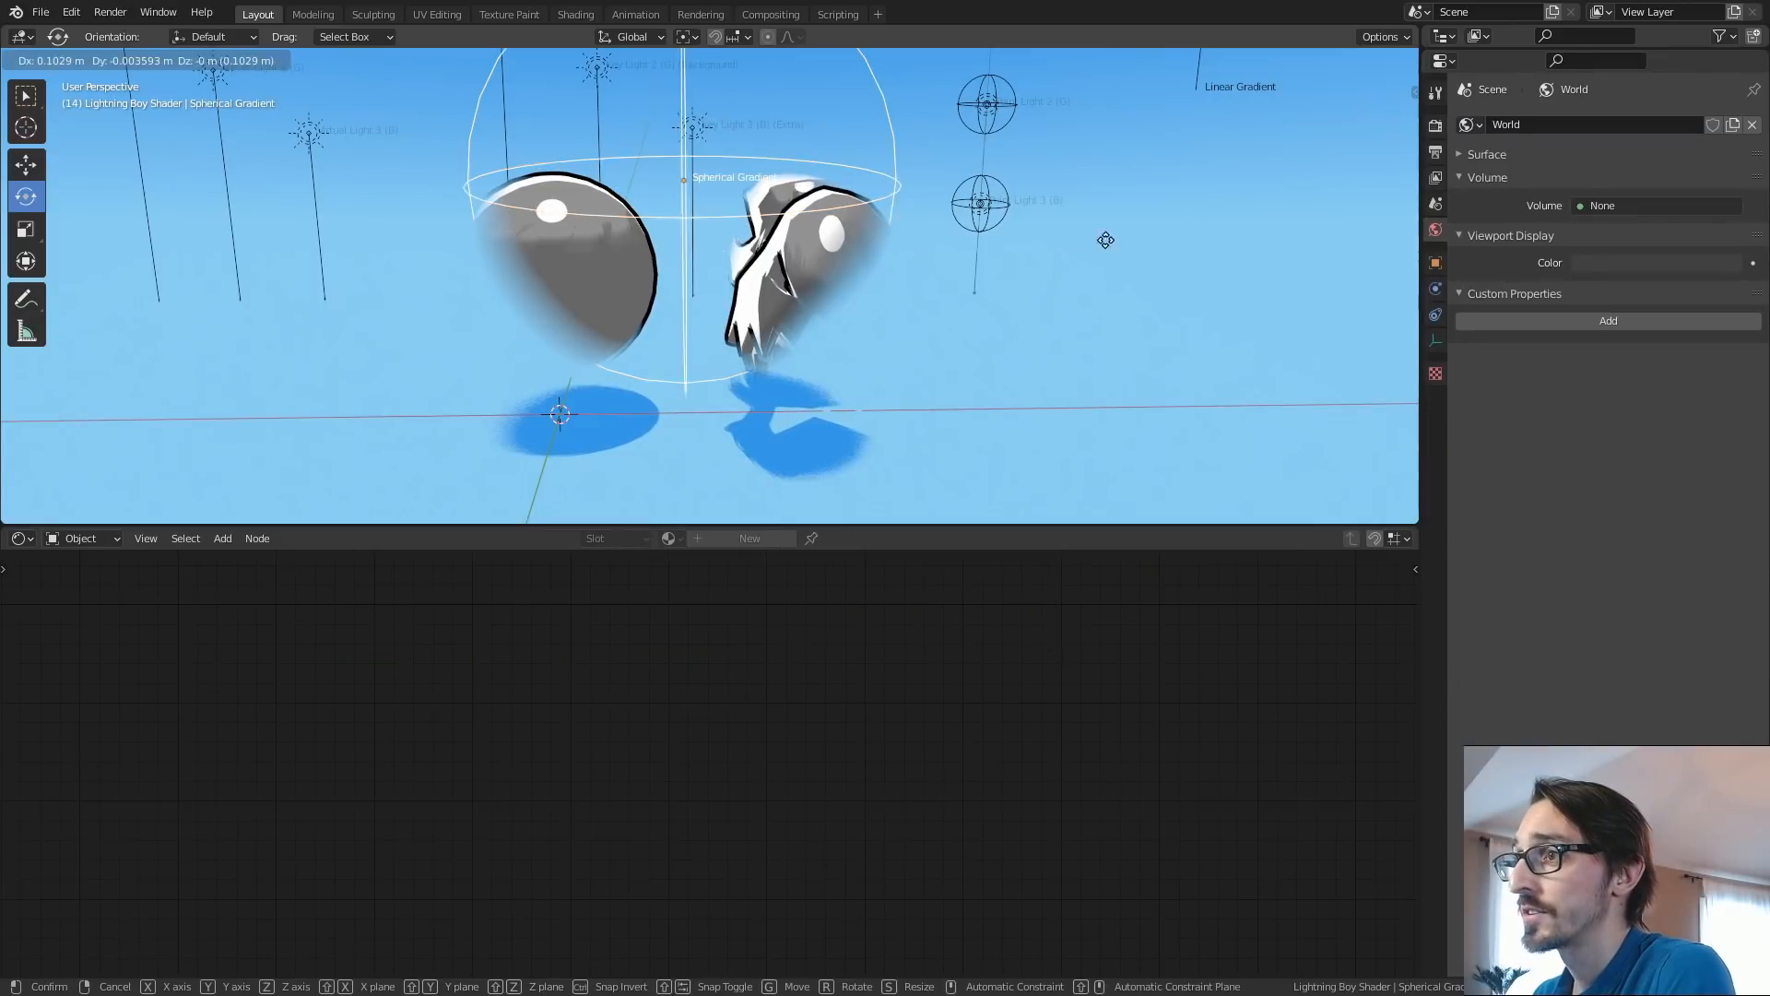
click(1103, 237)
key(s)
click(1337, 253)
key(g)
click(808, 293)
Scale up the Spherical Gradient until it encloses both the sphere and the skull.
mouse_move(808, 293)
middle_down()
mouse_move(834, 269)
mouse_move(817, 286)
middle_up()
key(s)
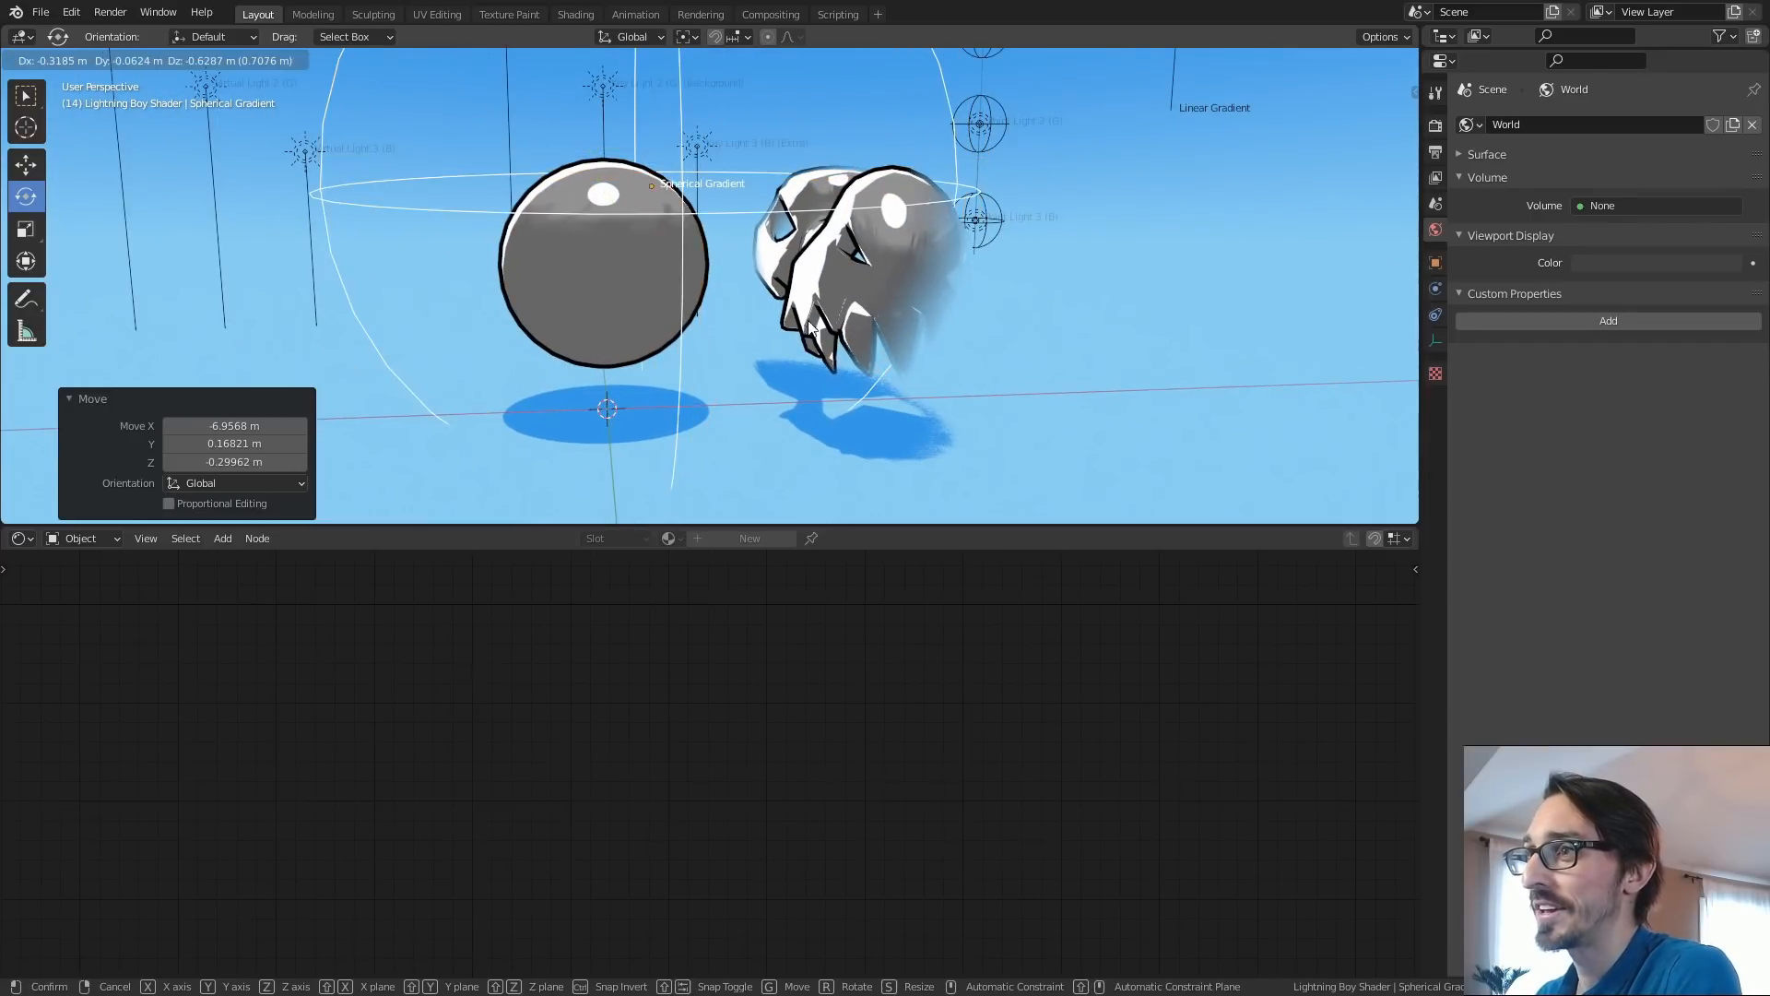
click(850, 333)
middle_drag(819, 270, 869, 287)
key(s)
click(860, 308)
Select the Example Sphere and adjust the brightness of Color 1 on the LBS Material's [1] Color node.
ctrl+alt+drag(860, 261, 699, 288)
click(699, 288)
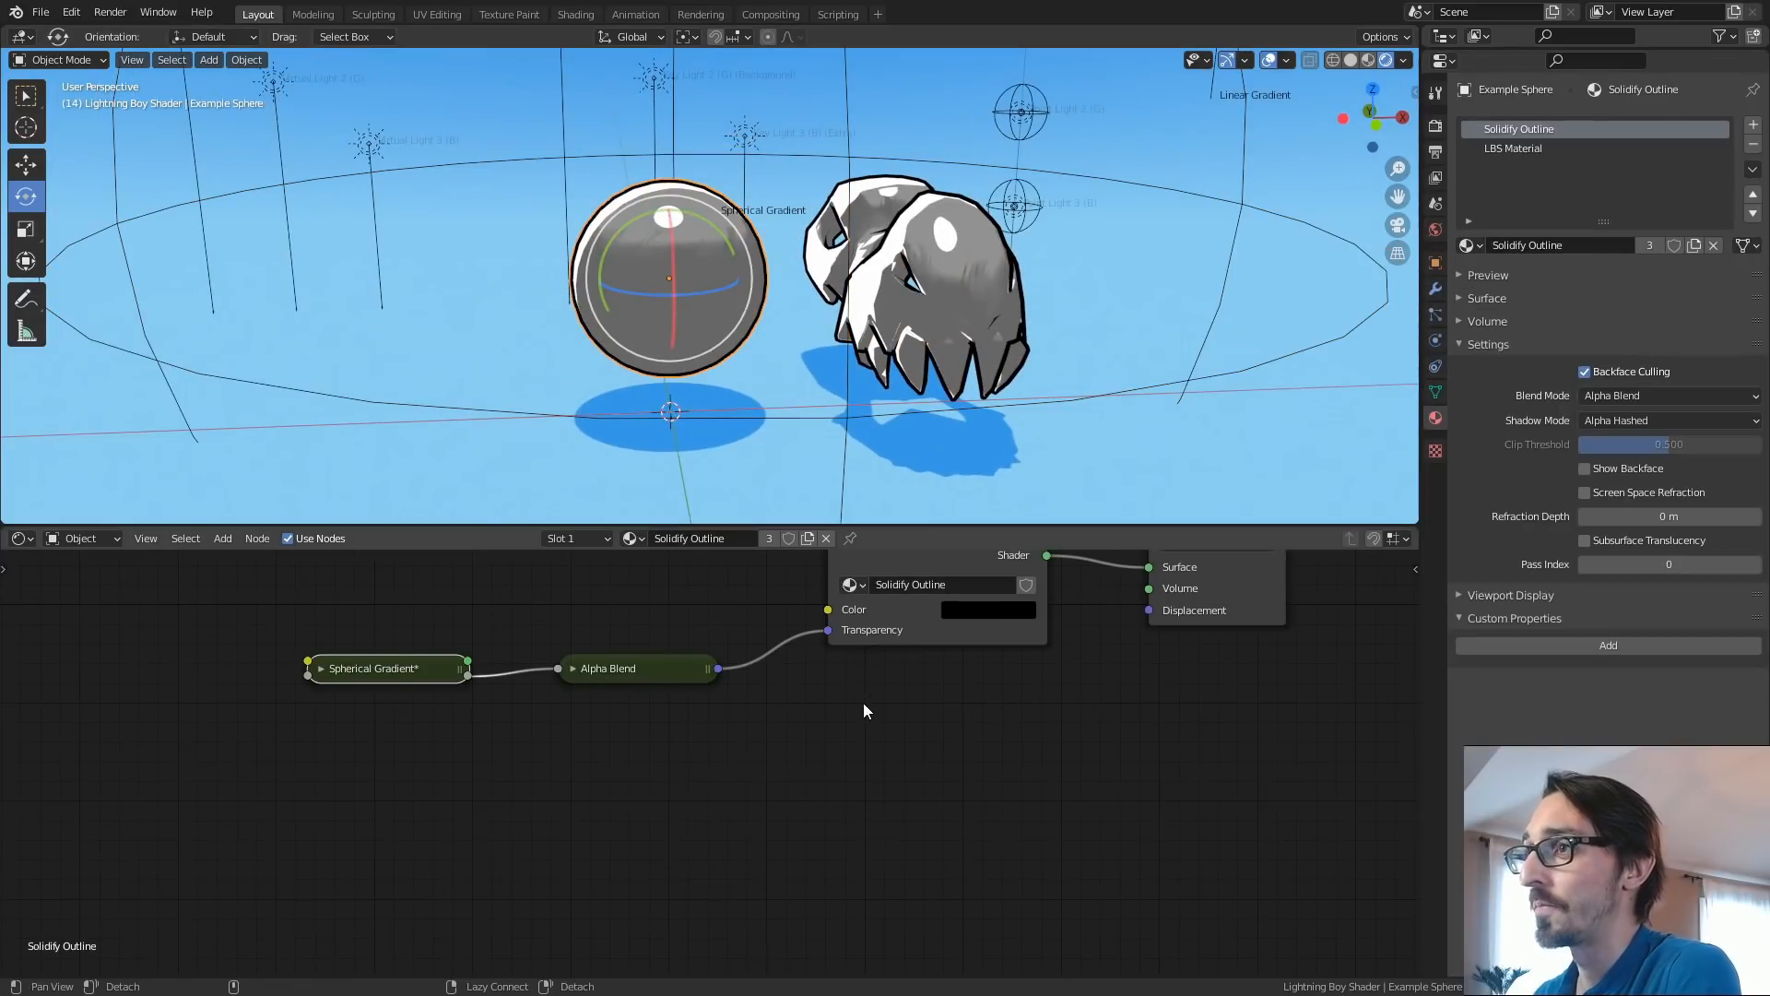
key(Home)
click(1531, 148)
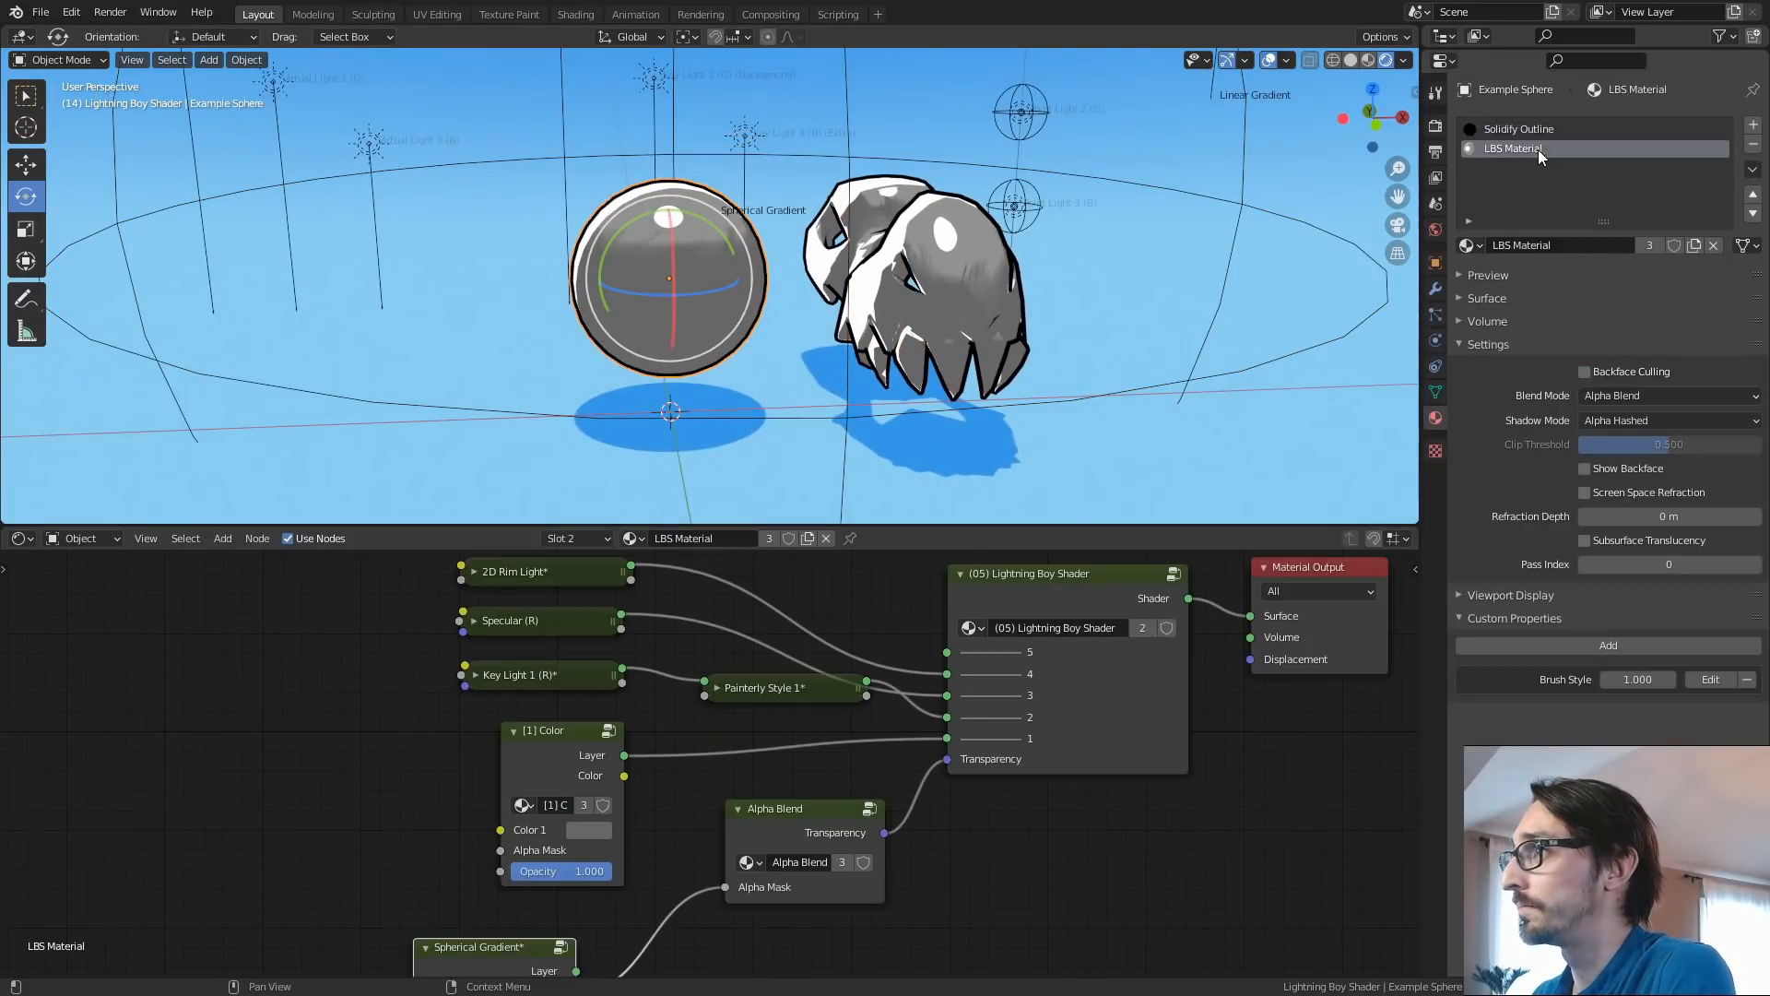
middle_drag(790, 762, 657, 716)
drag(474, 703, 464, 704)
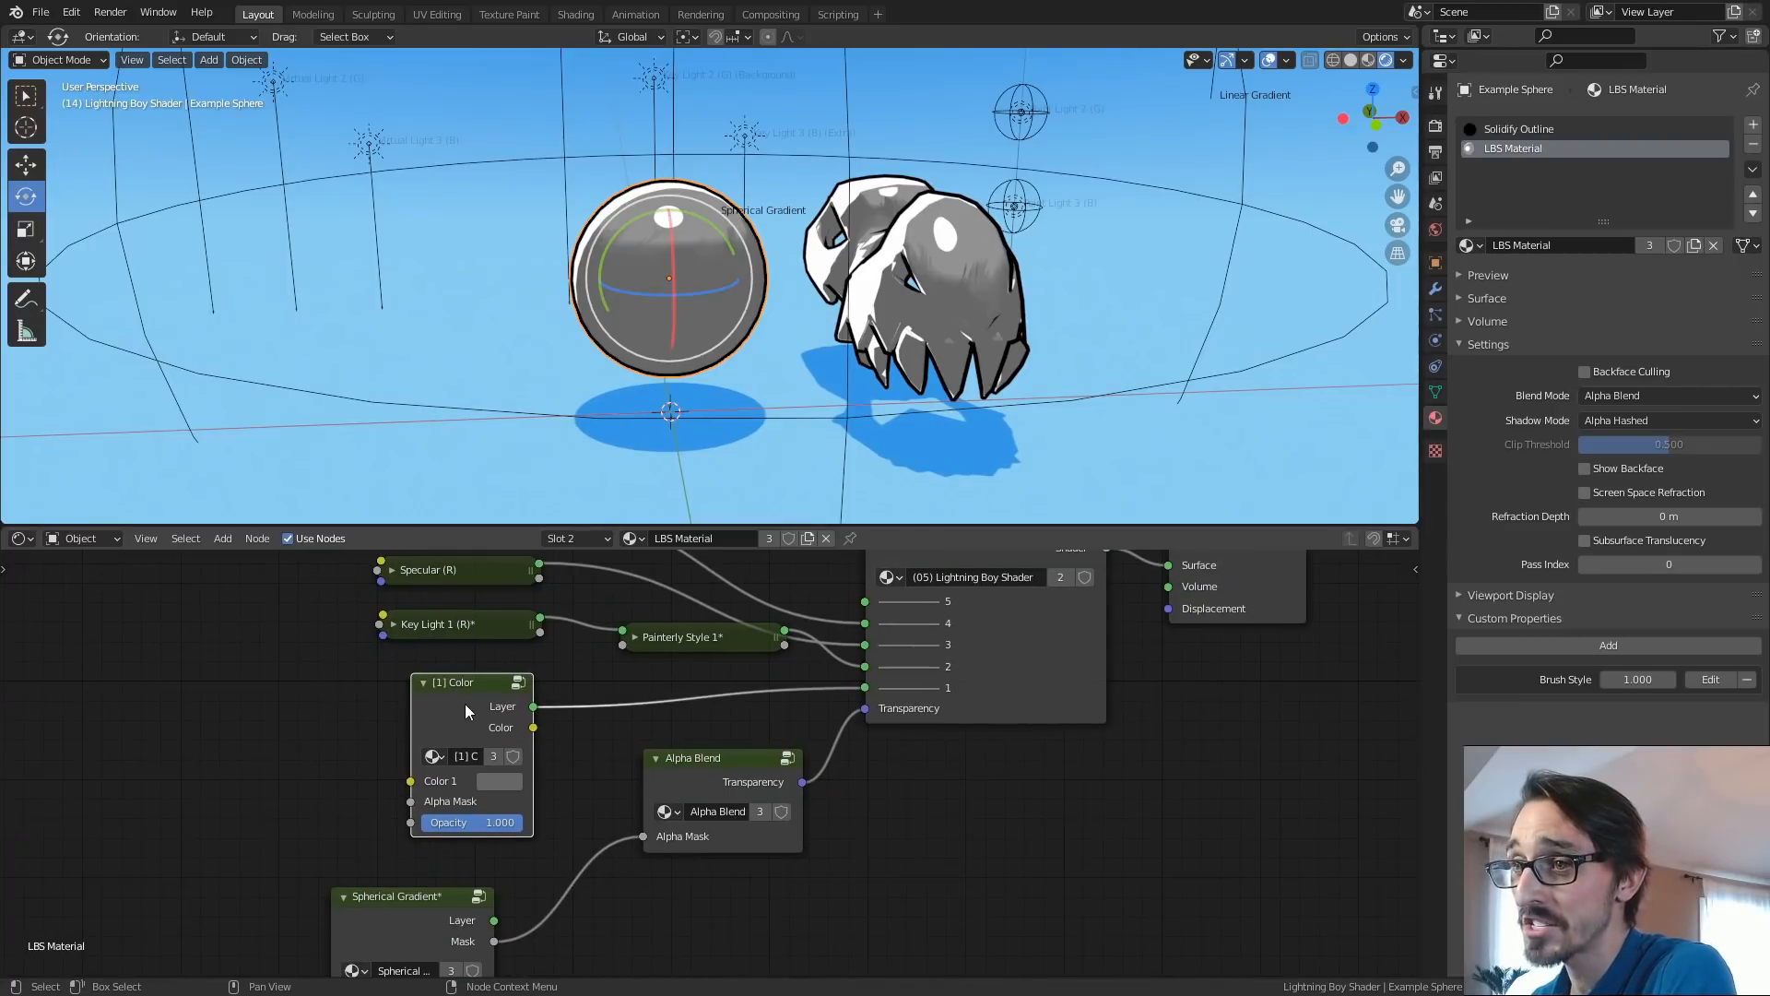
click(495, 782)
drag(635, 555, 653, 594)
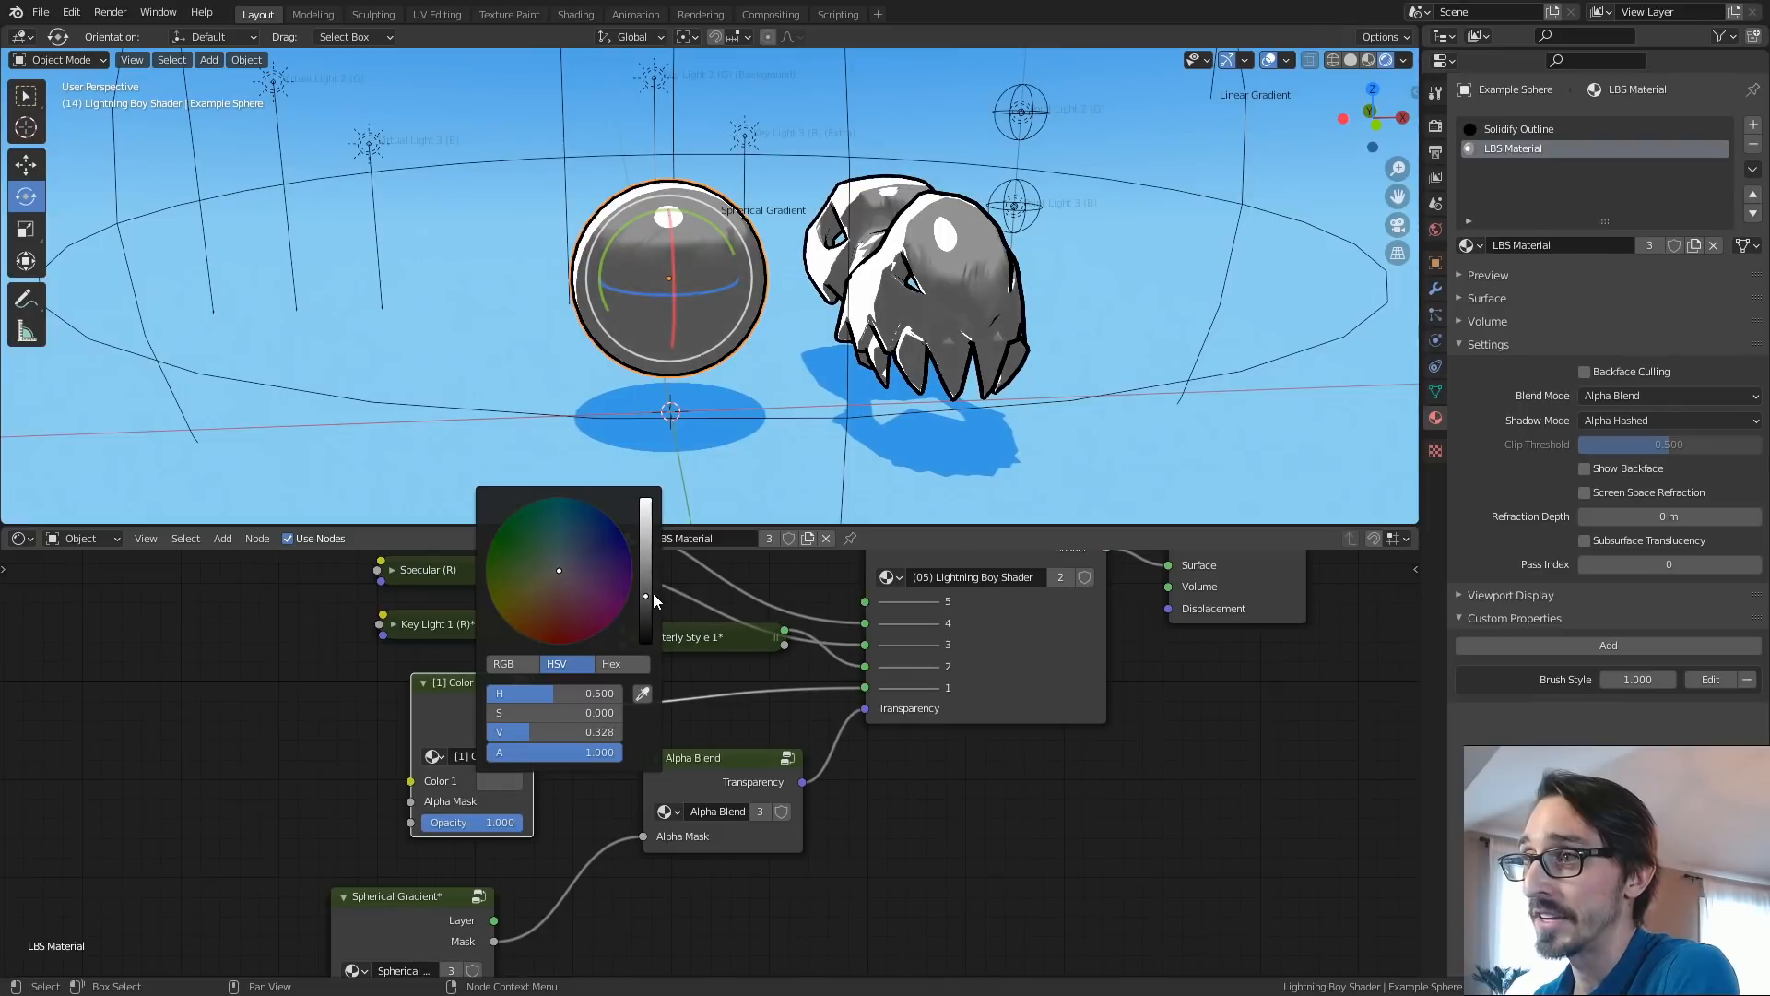
click(596, 734)
Nudge the Alpha Blend node and disconnect the [1] Color layer from the shader's layer 1 input.
middle_drag(580, 721, 537, 723)
drag(451, 723, 453, 705)
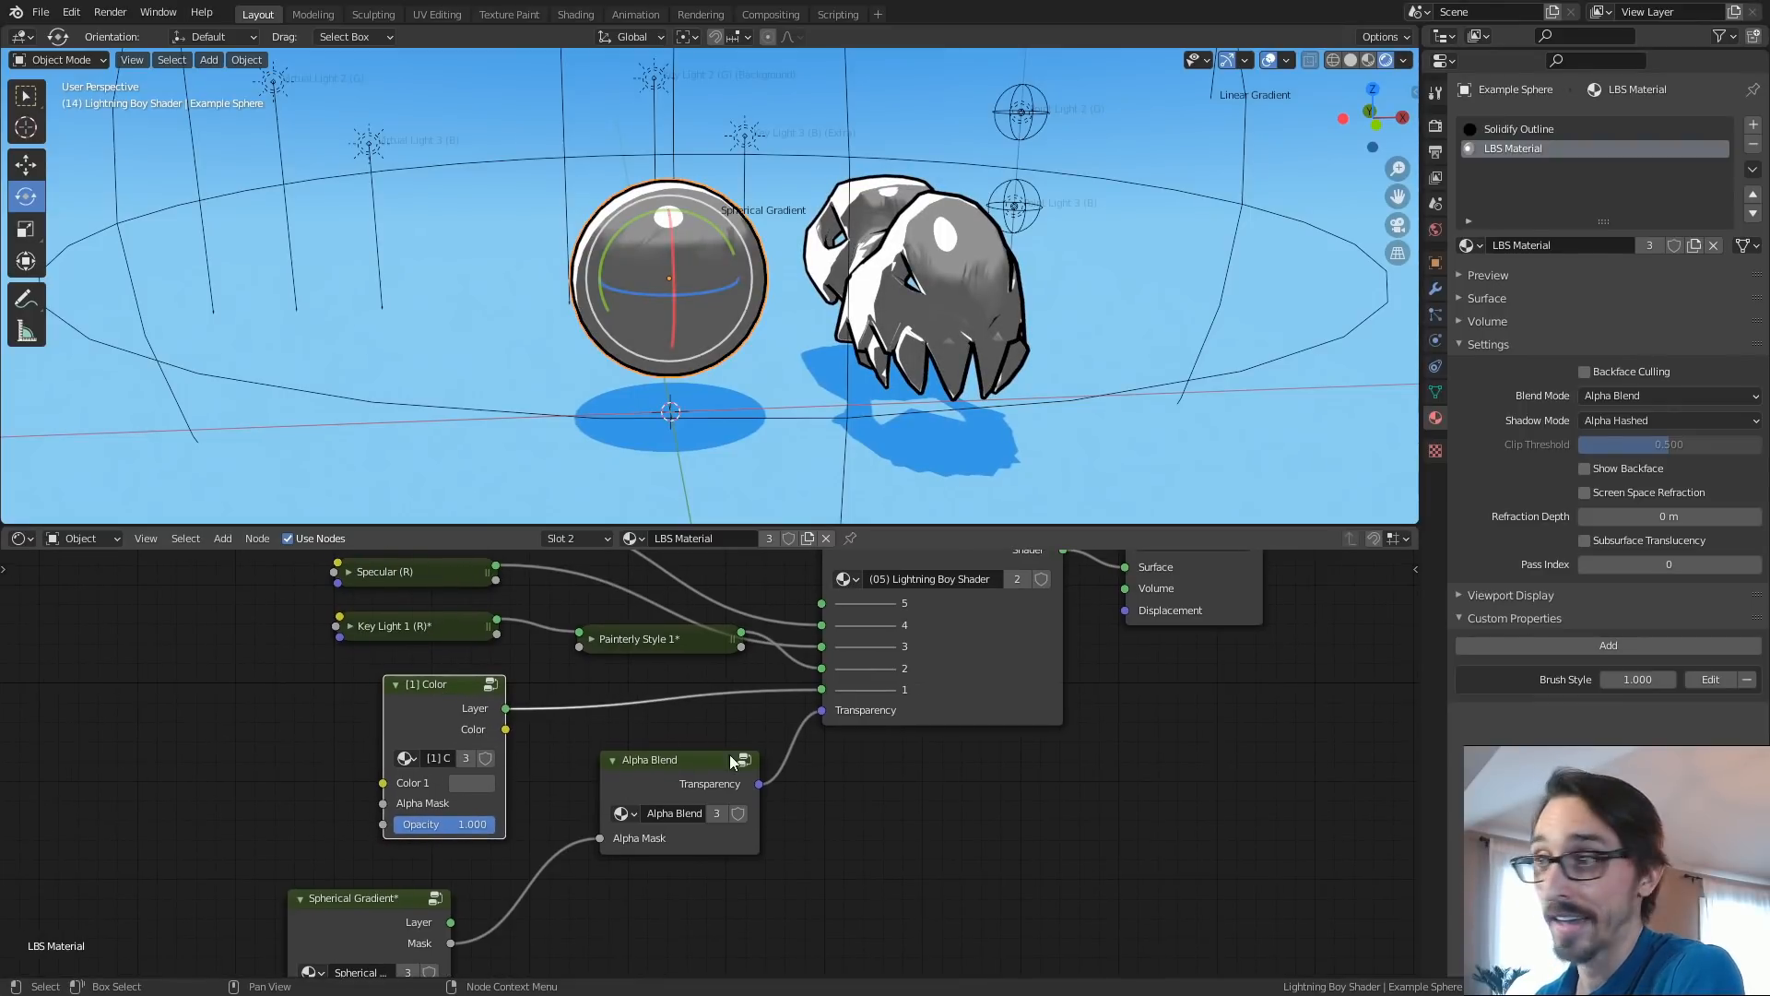
drag(736, 773, 742, 763)
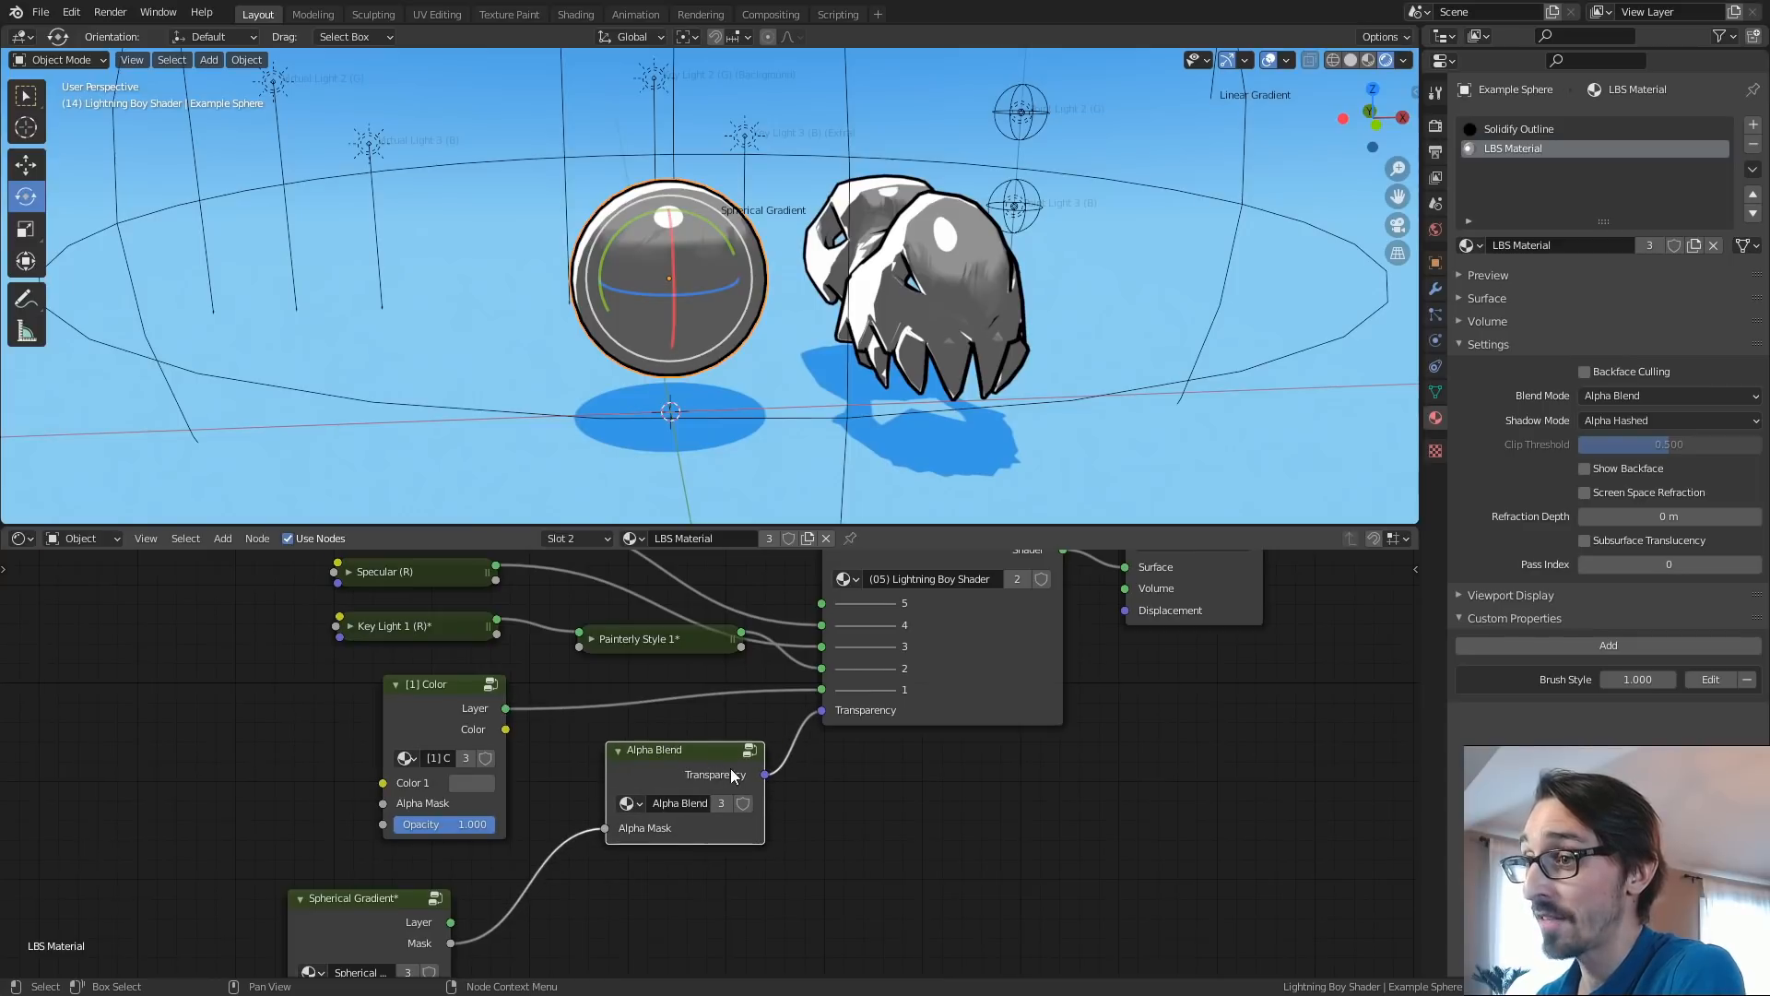
drag(822, 690, 673, 706)
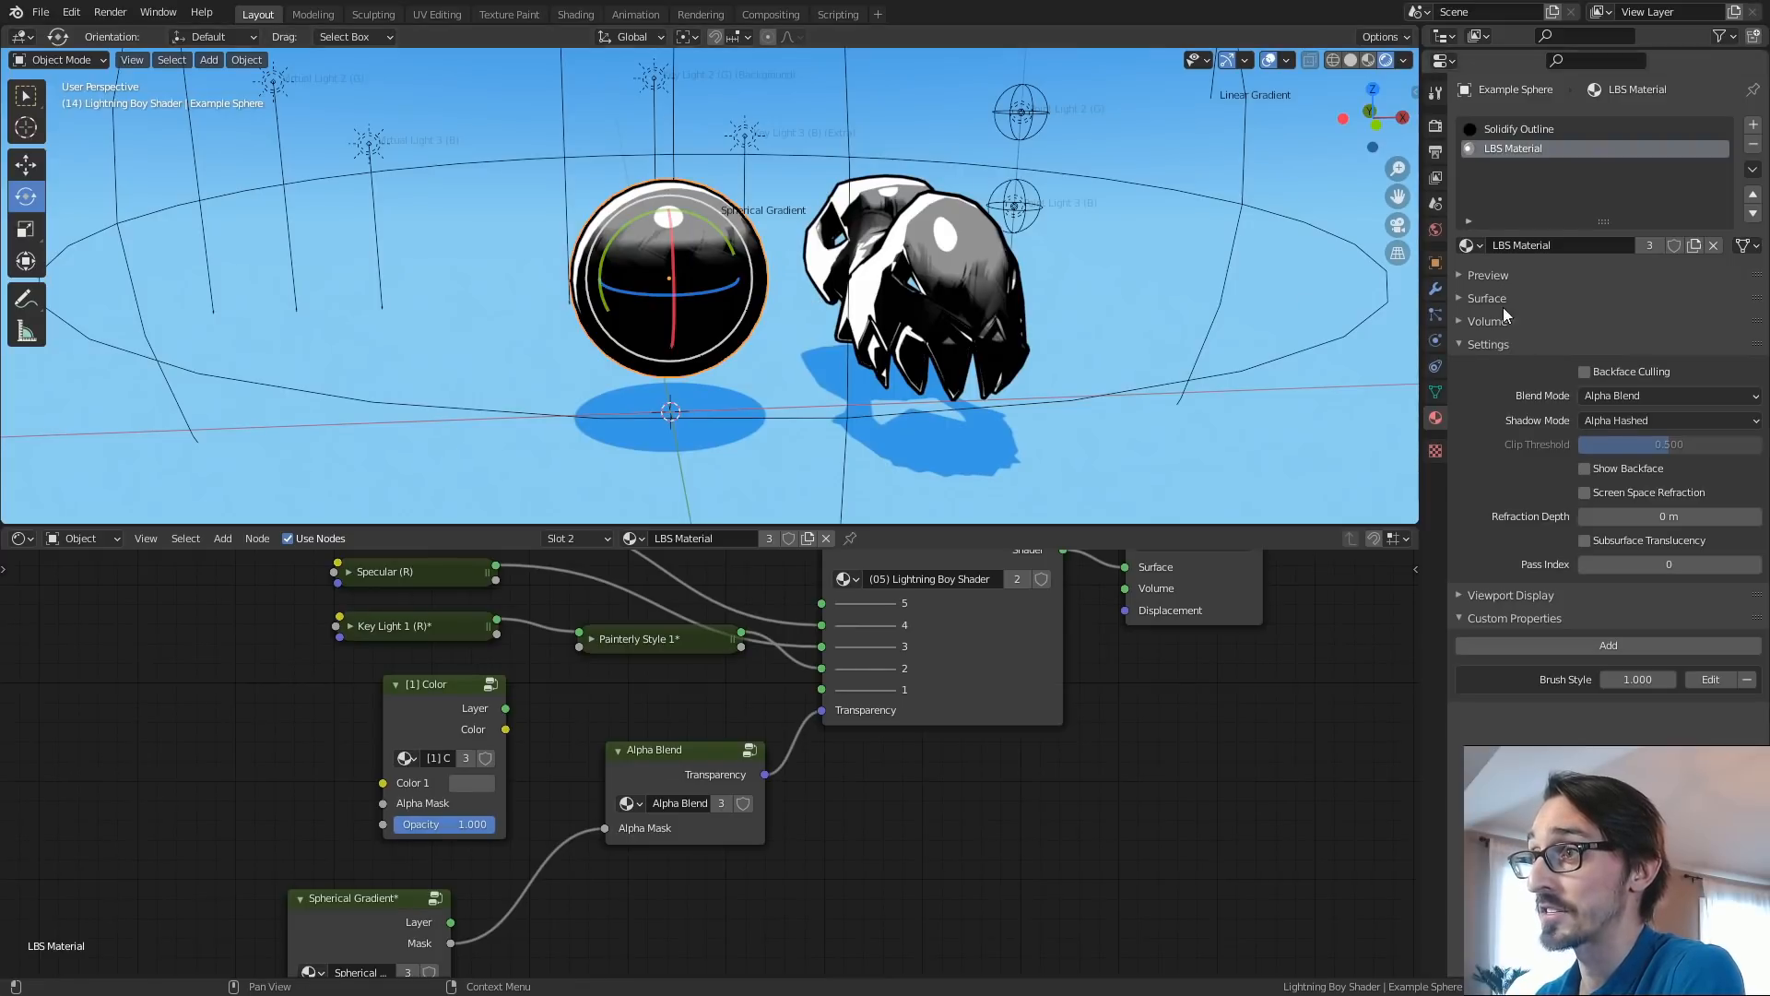
Disable the Example Sphere's Solidify modifier in the viewport and inspect the see-through sphere from another angle.
click(1435, 289)
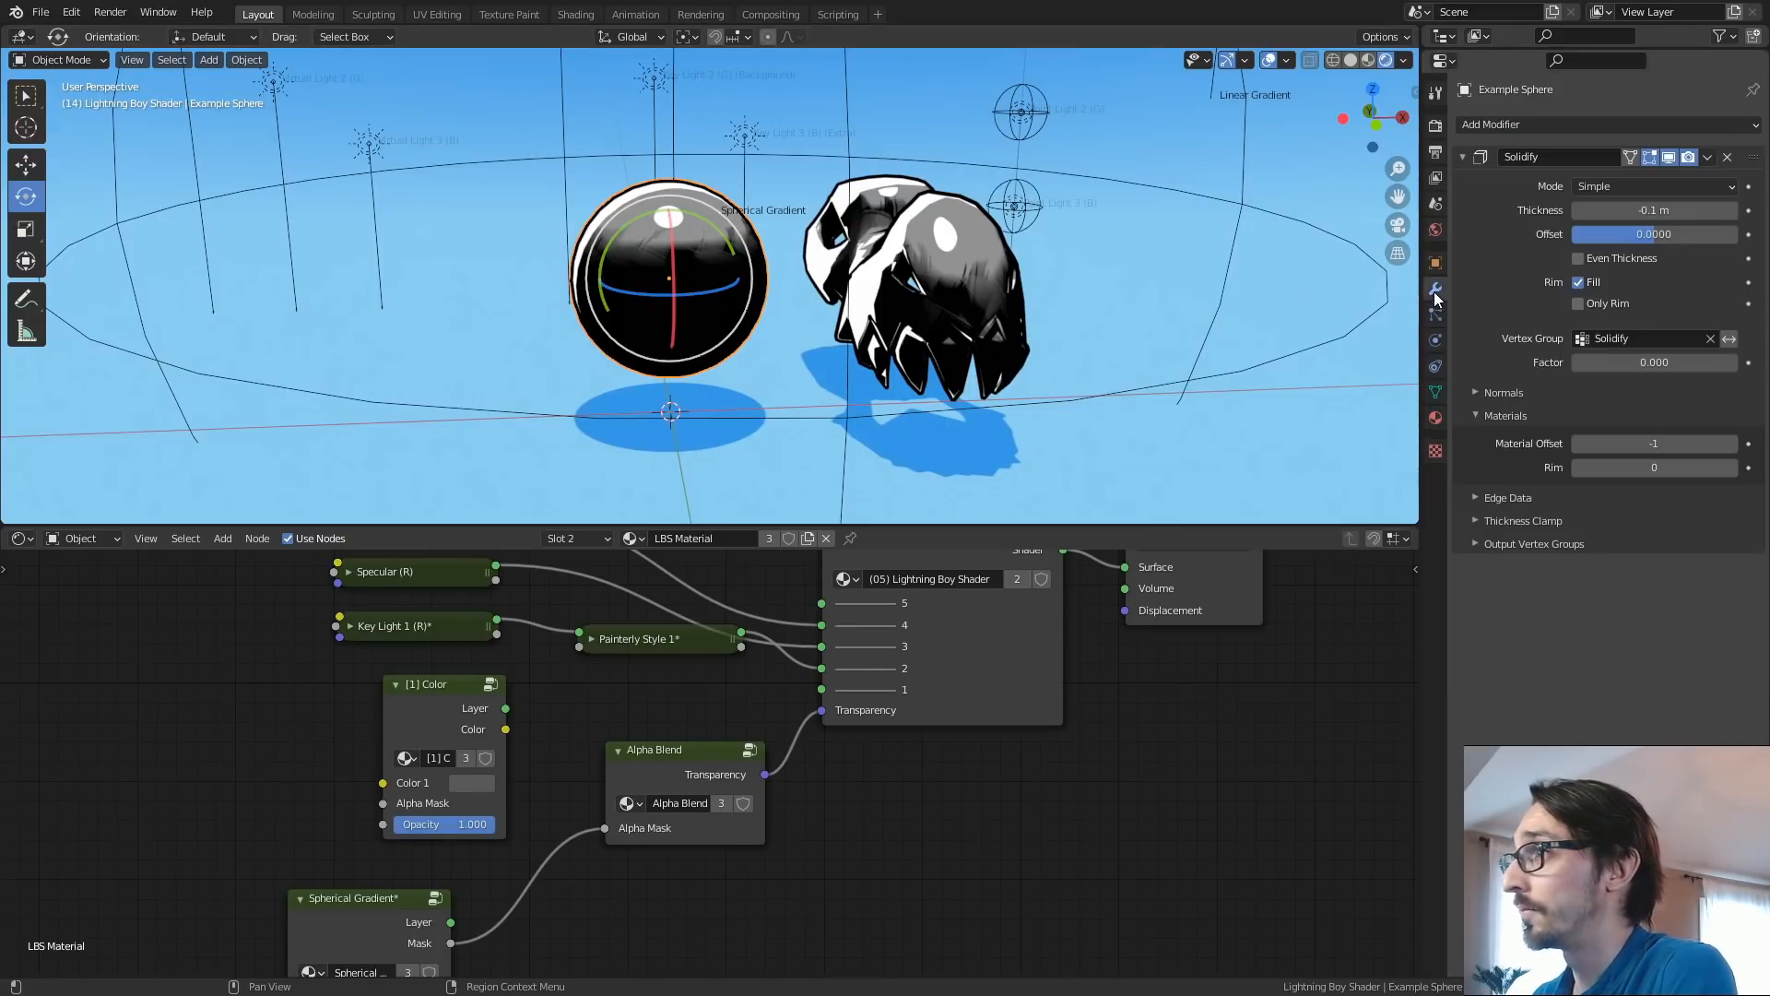
click(1669, 159)
middle_drag(1331, 231, 871, 268)
click(727, 316)
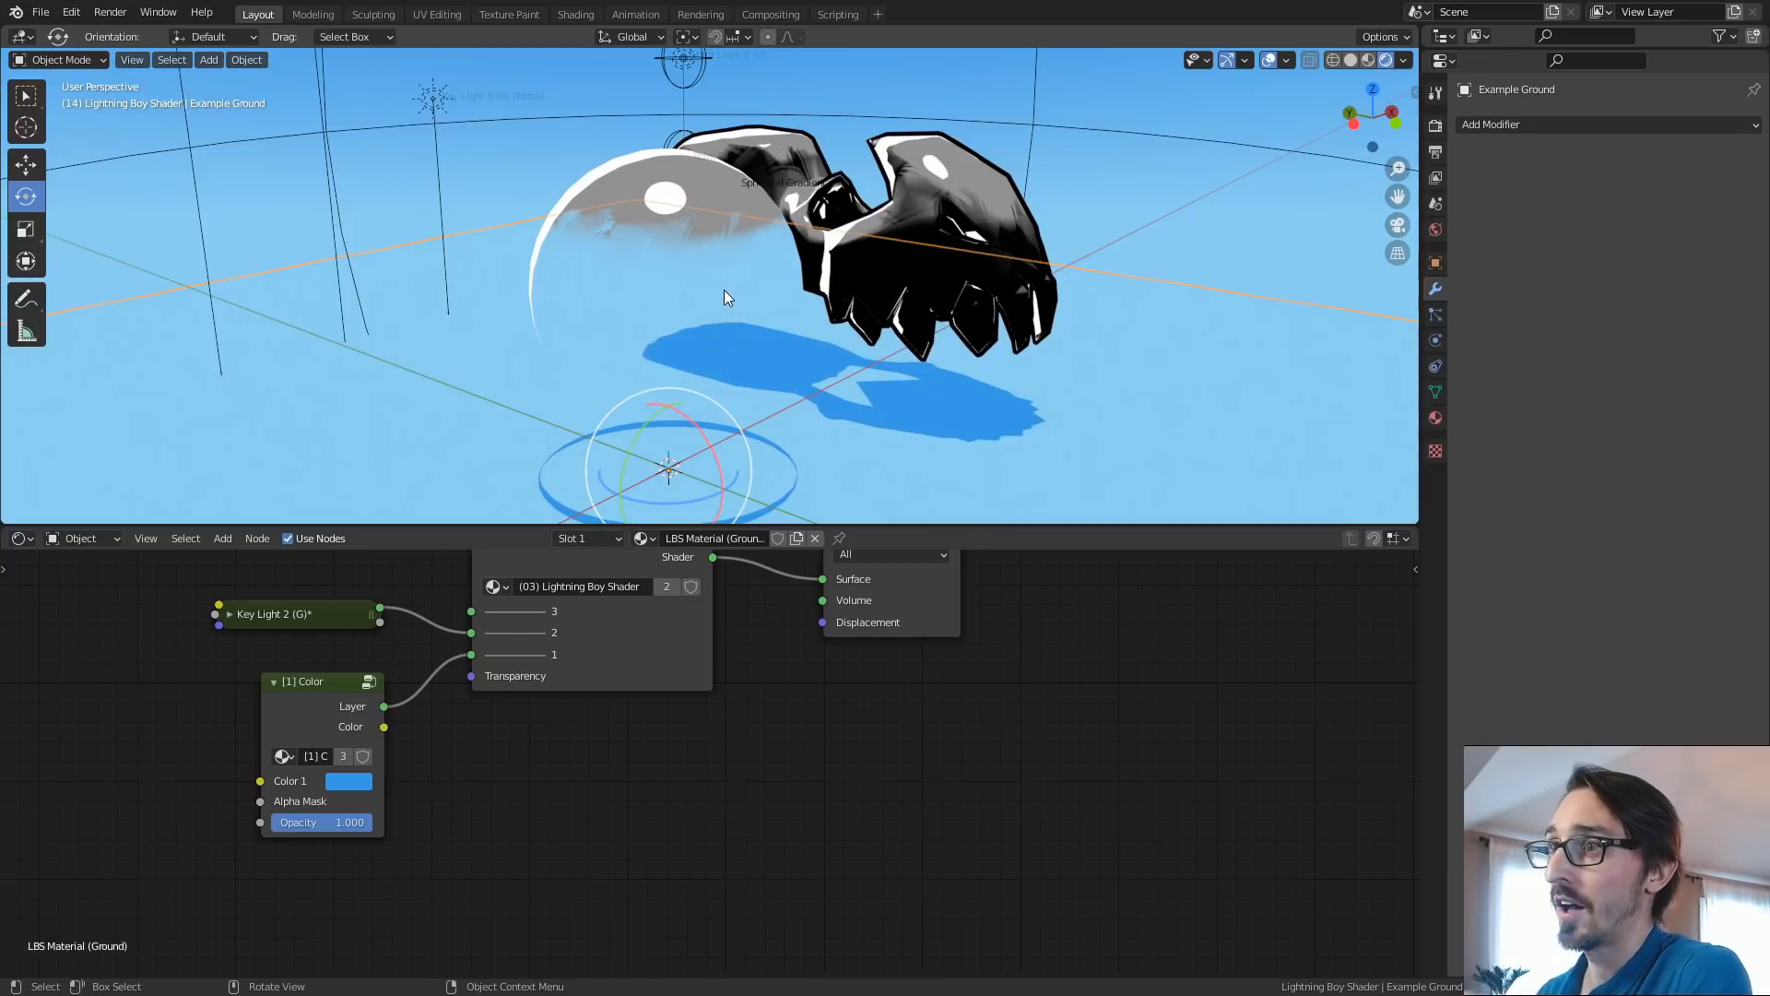
Select the skull and set its origin to its center of mass.
middle_drag(754, 299, 920, 214)
click(919, 217)
middle_drag(900, 285, 846, 293)
key(F3)
text(set orin)
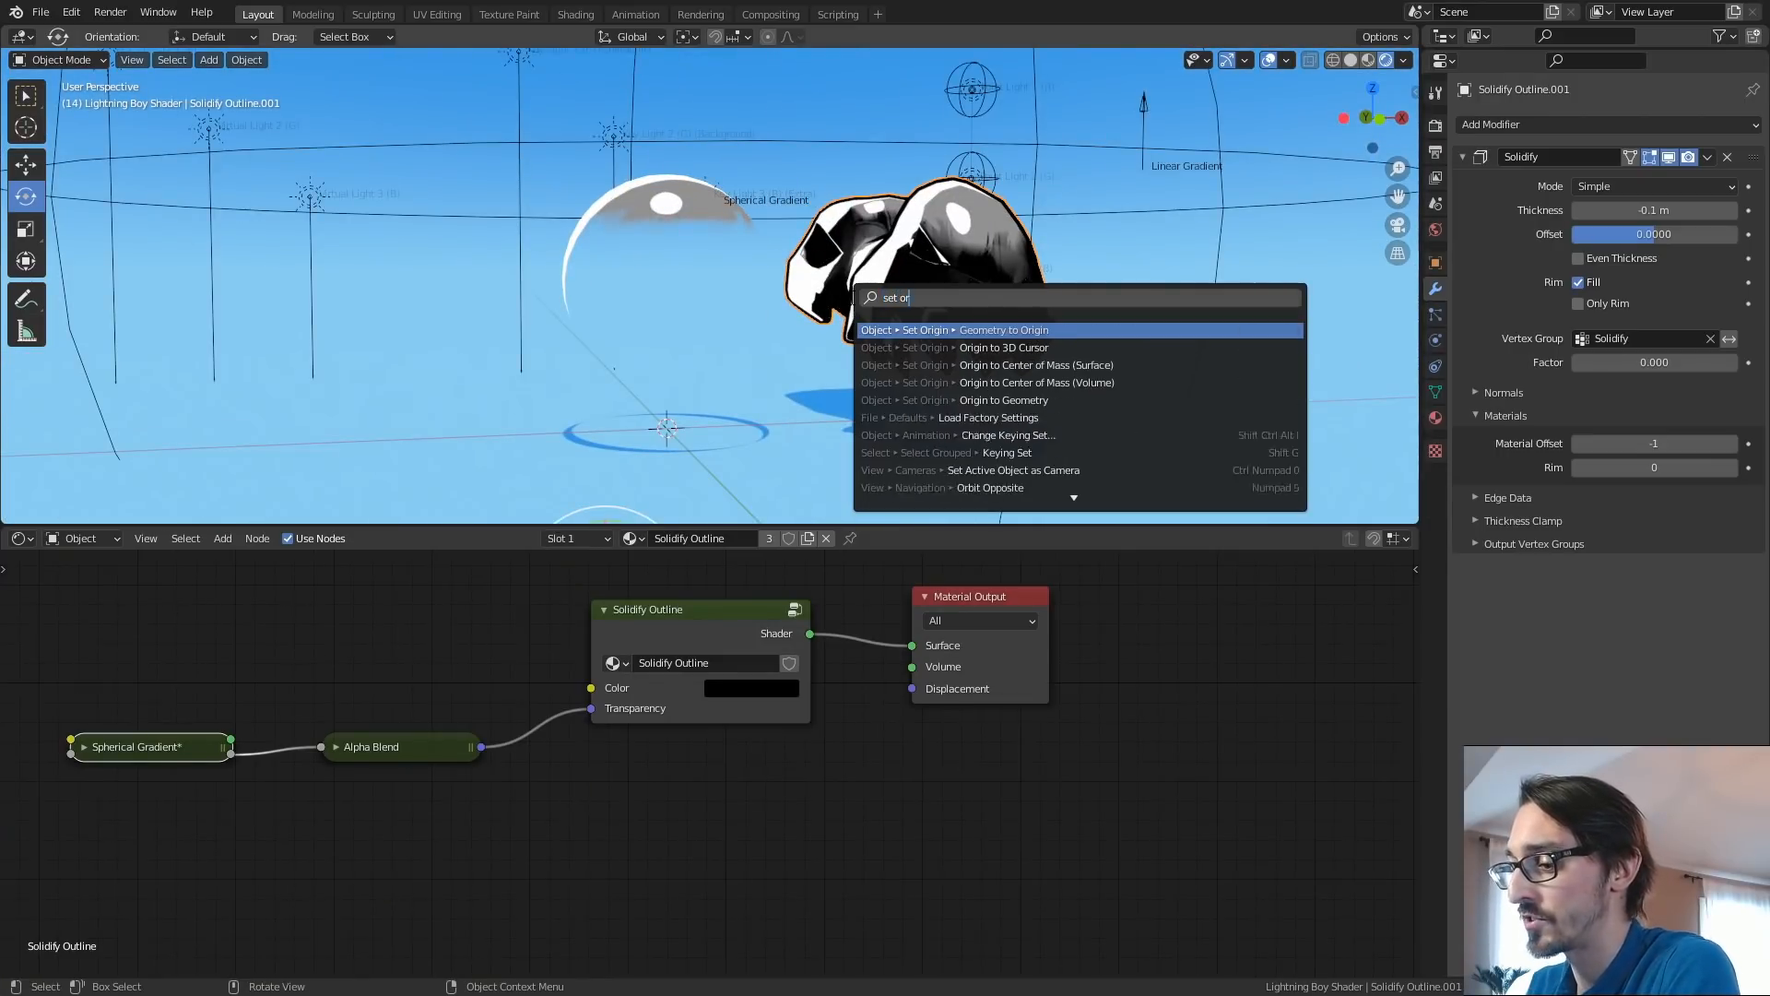
key(Down)
key(Down)
key(Down)
key(Return)
Open the Example Sphere's LBS Material settings, try the Opaque Shadow Mode, and set Shadow Mode to None.
middle_drag(849, 348, 719, 273)
click(682, 246)
drag(1683, 48, 1683, 249)
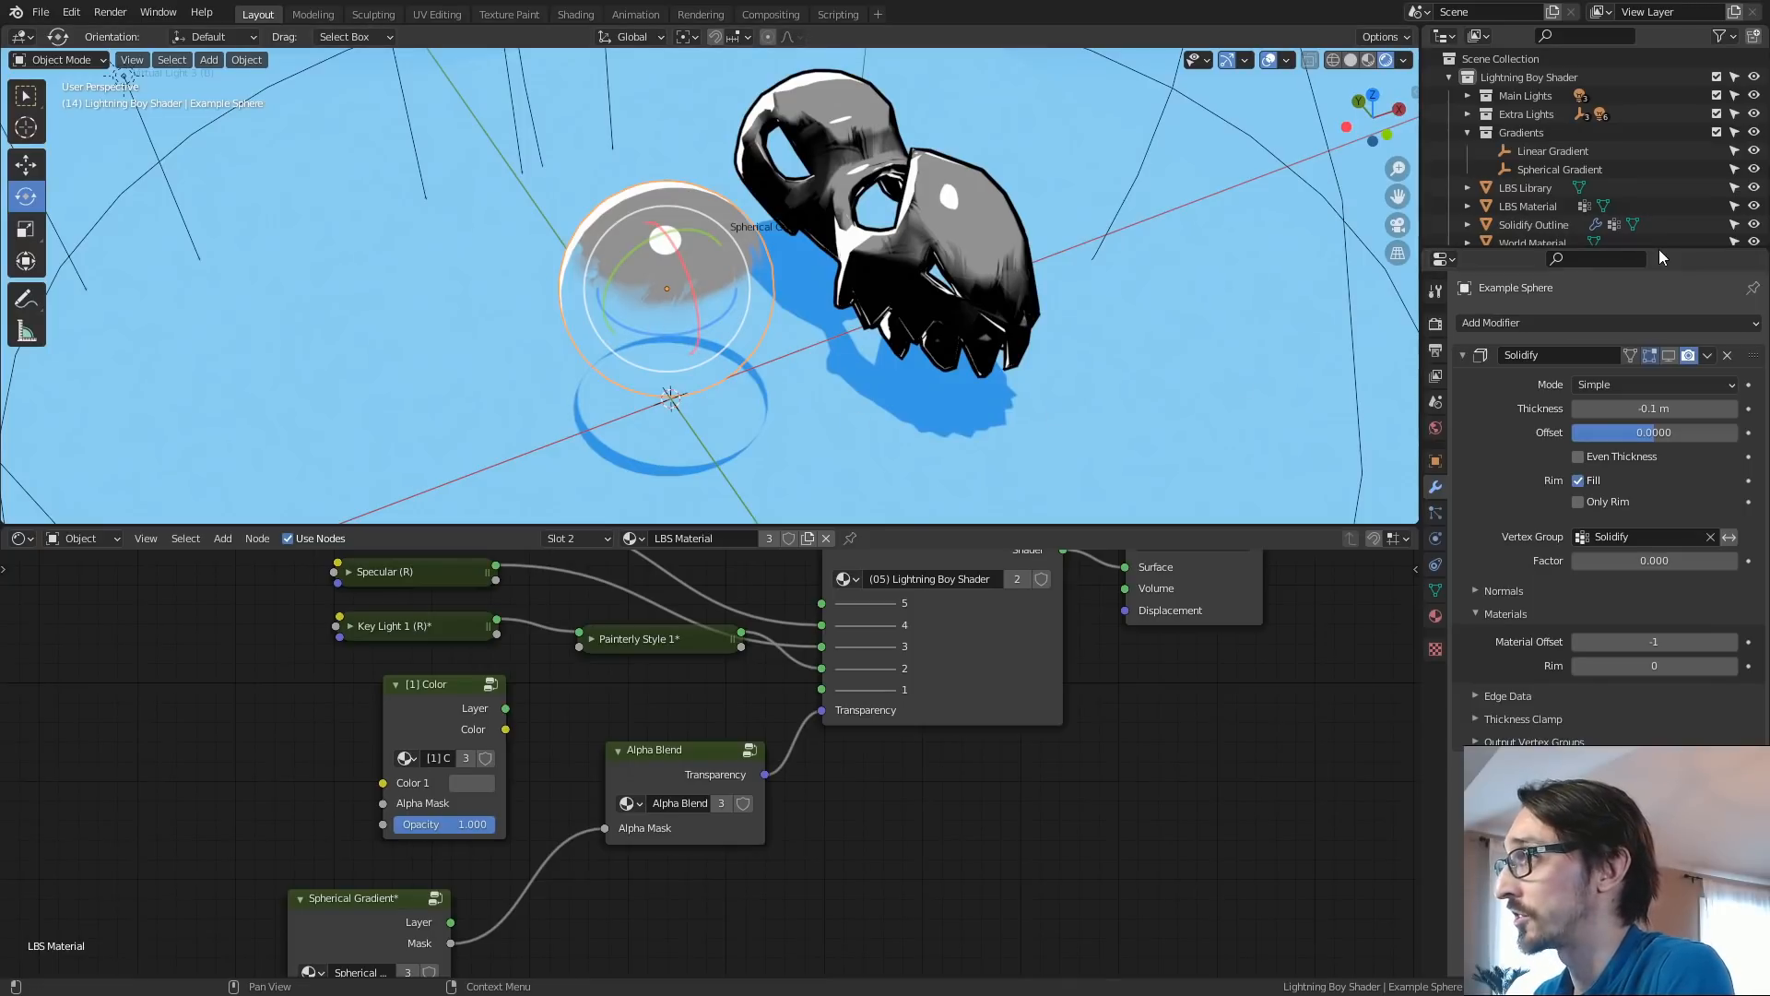
click(1436, 616)
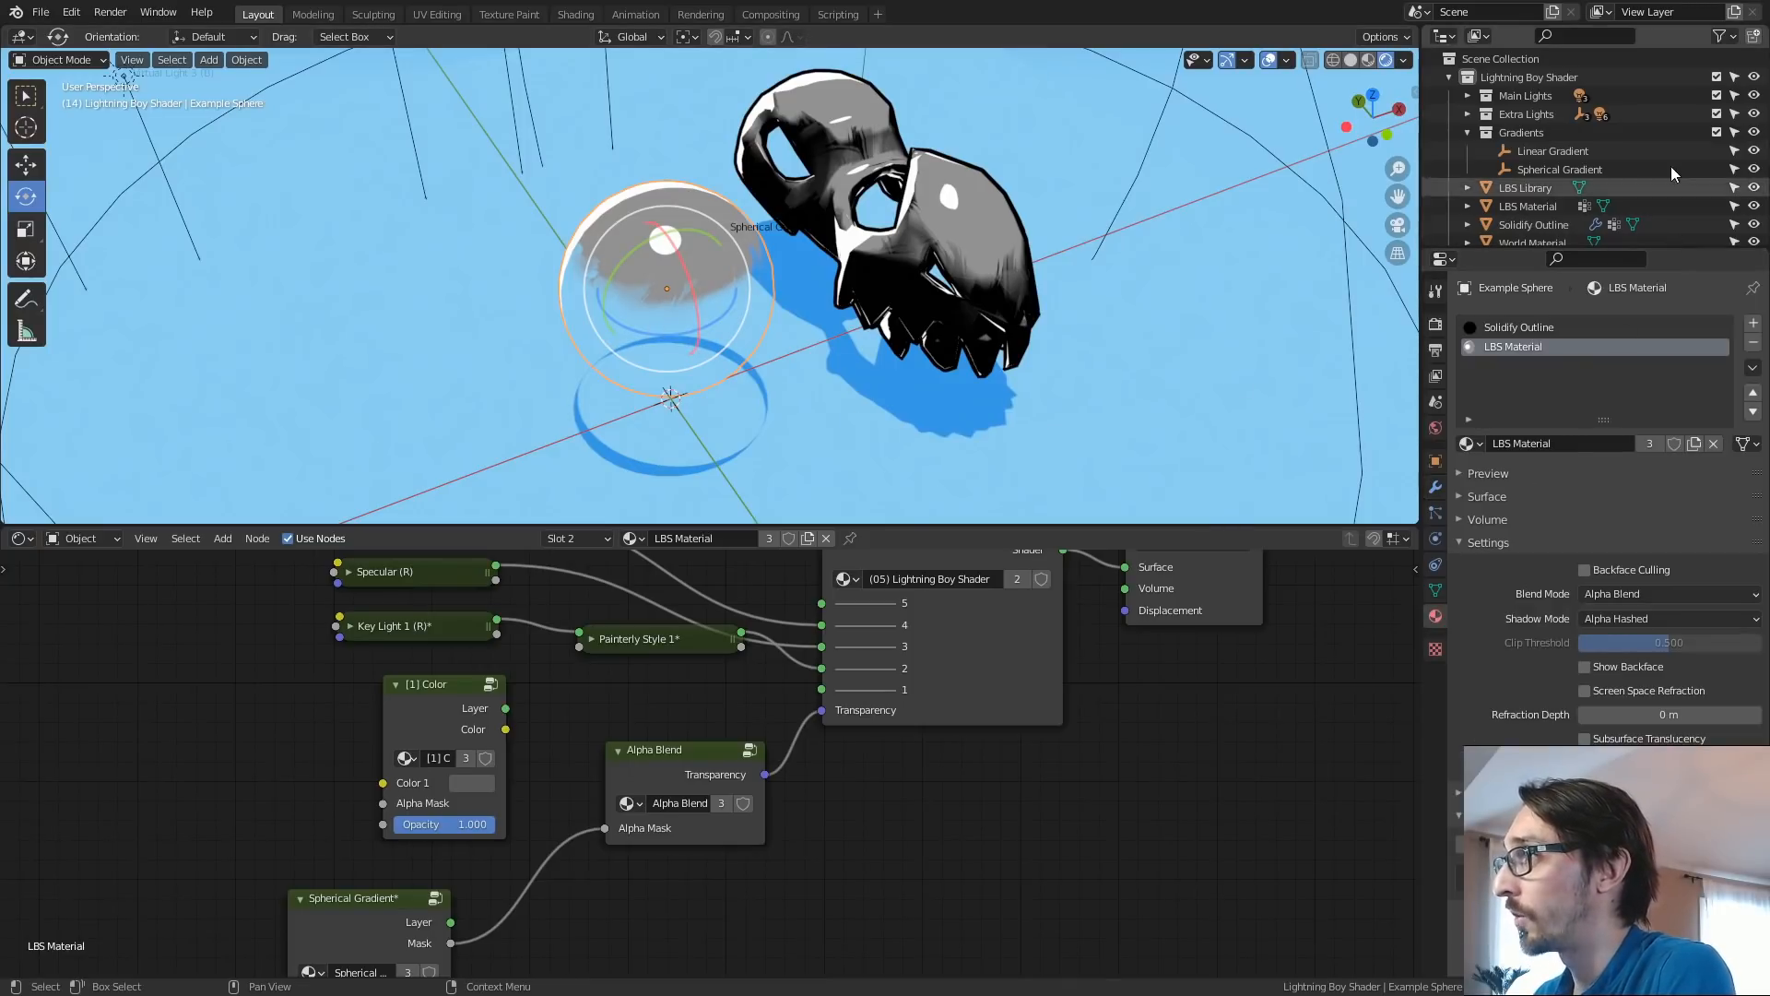
drag(1683, 248, 1682, 43)
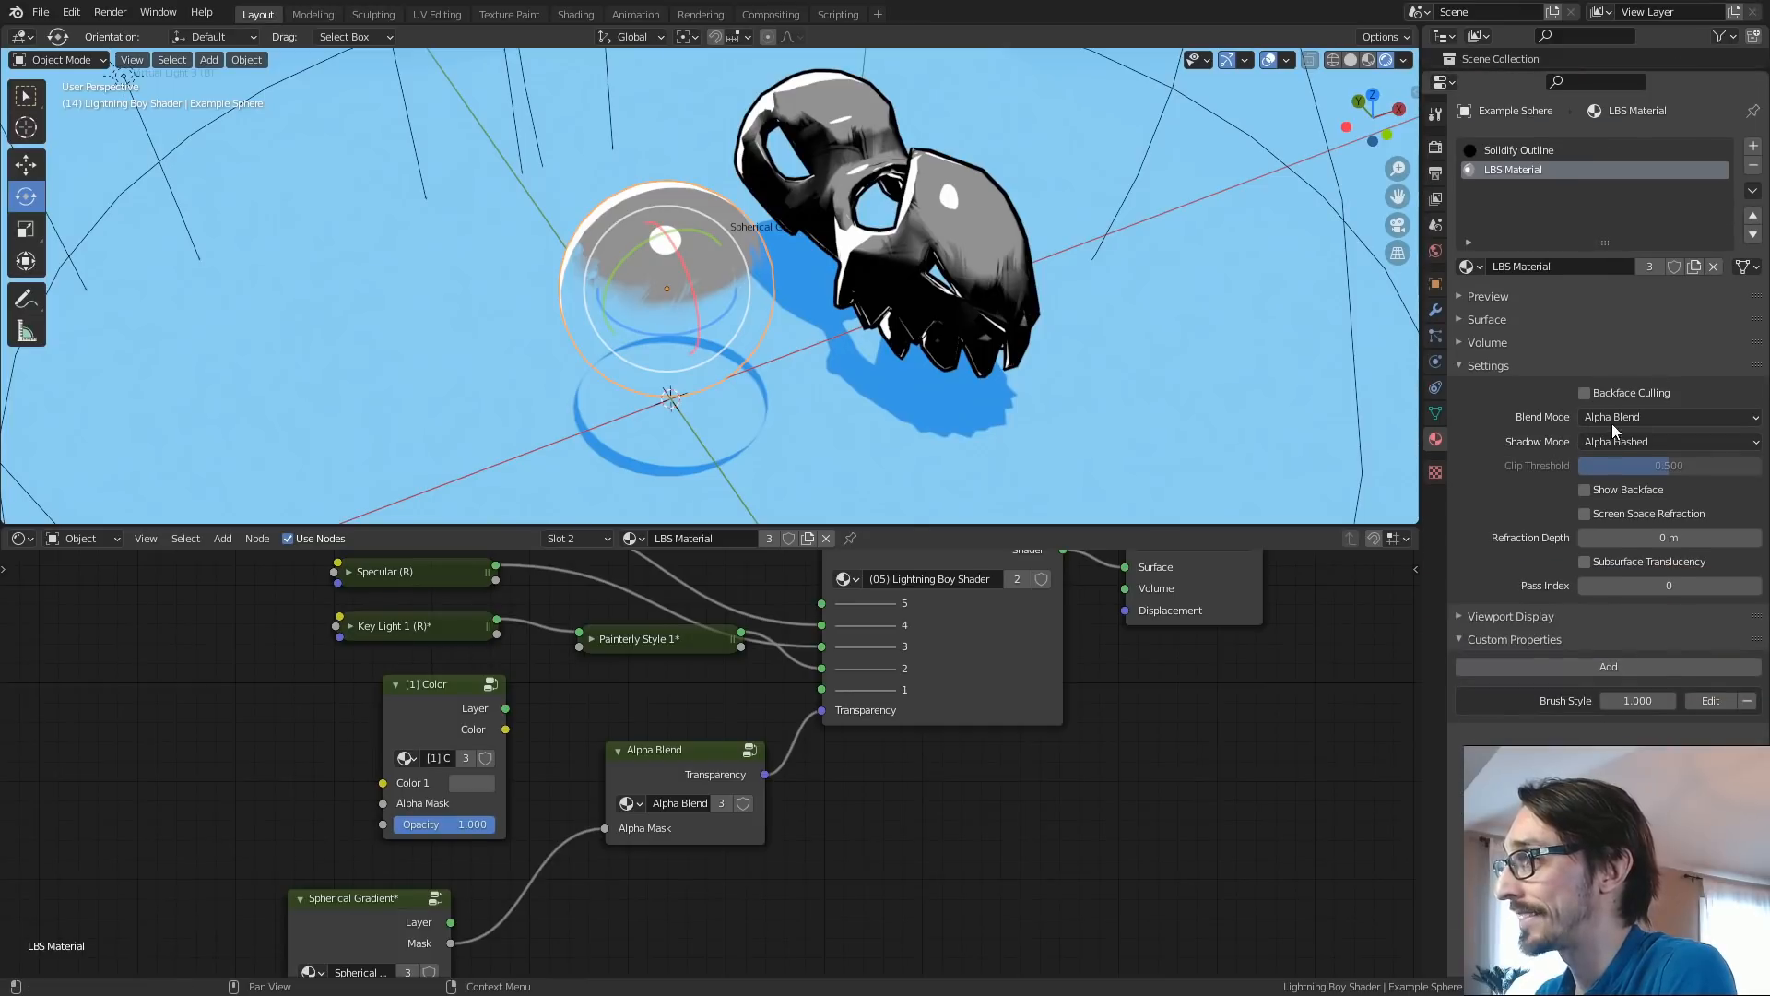
click(1606, 439)
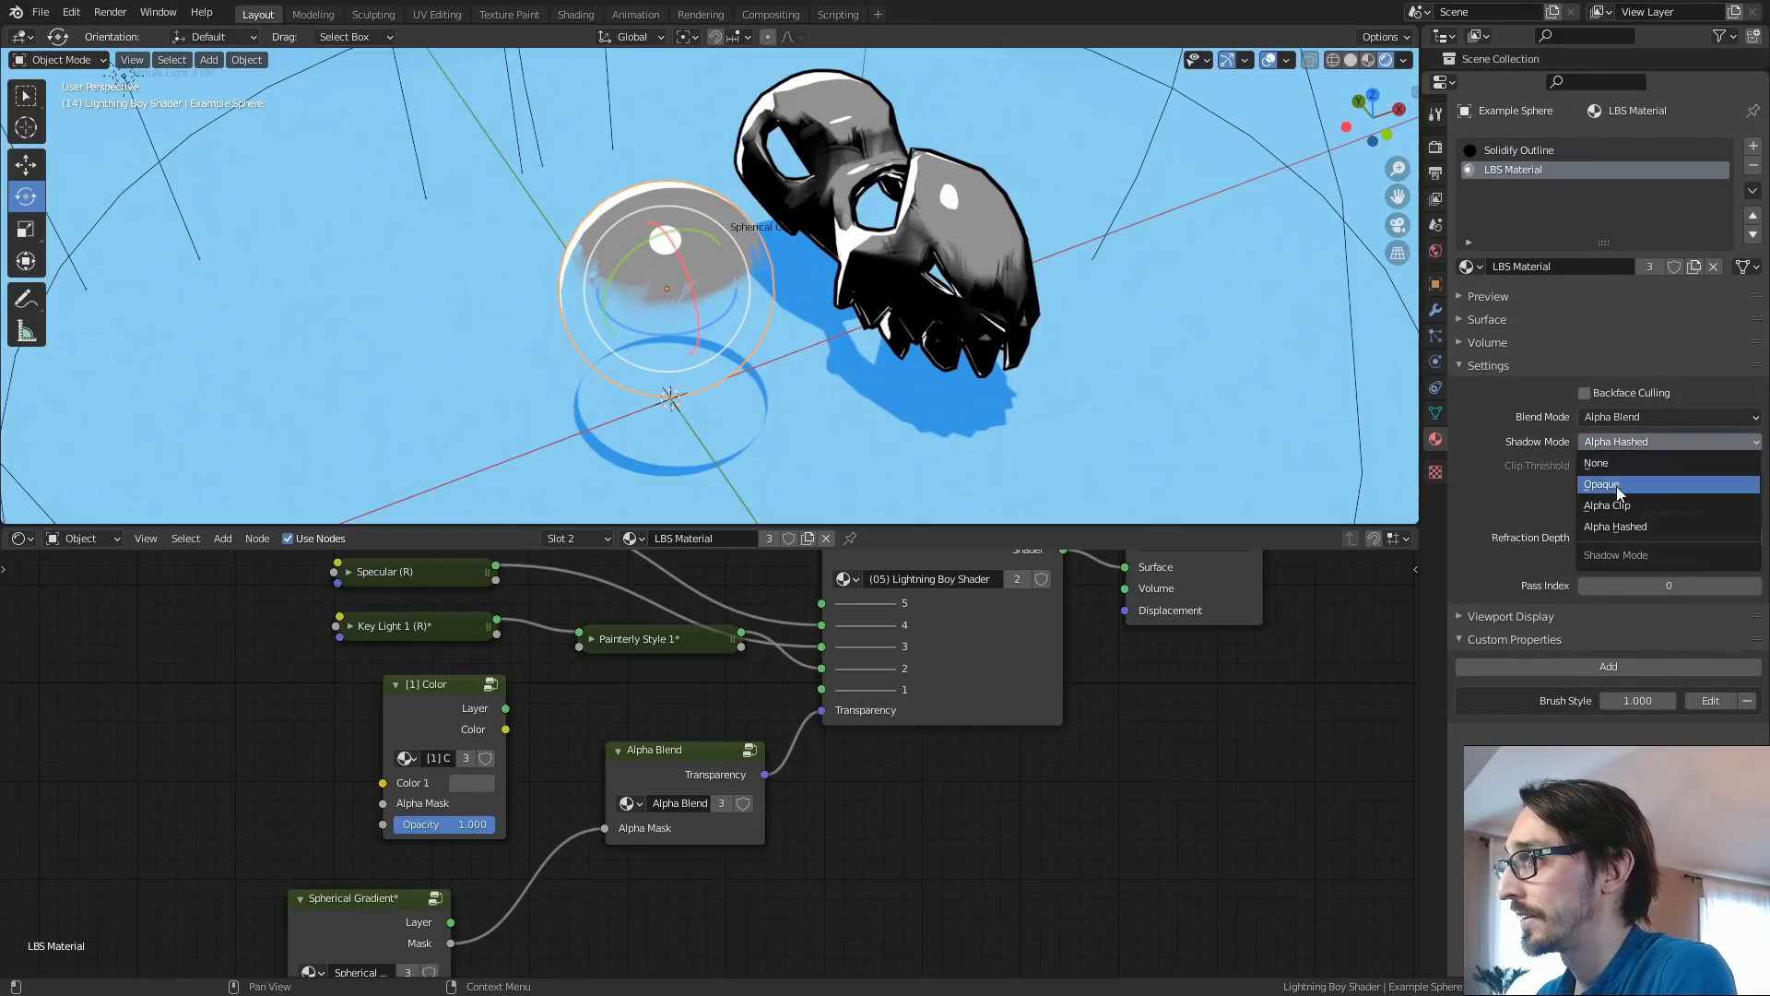
click(1605, 486)
click(1608, 446)
click(1597, 462)
alt+drag(1275, 424, 789, 334)
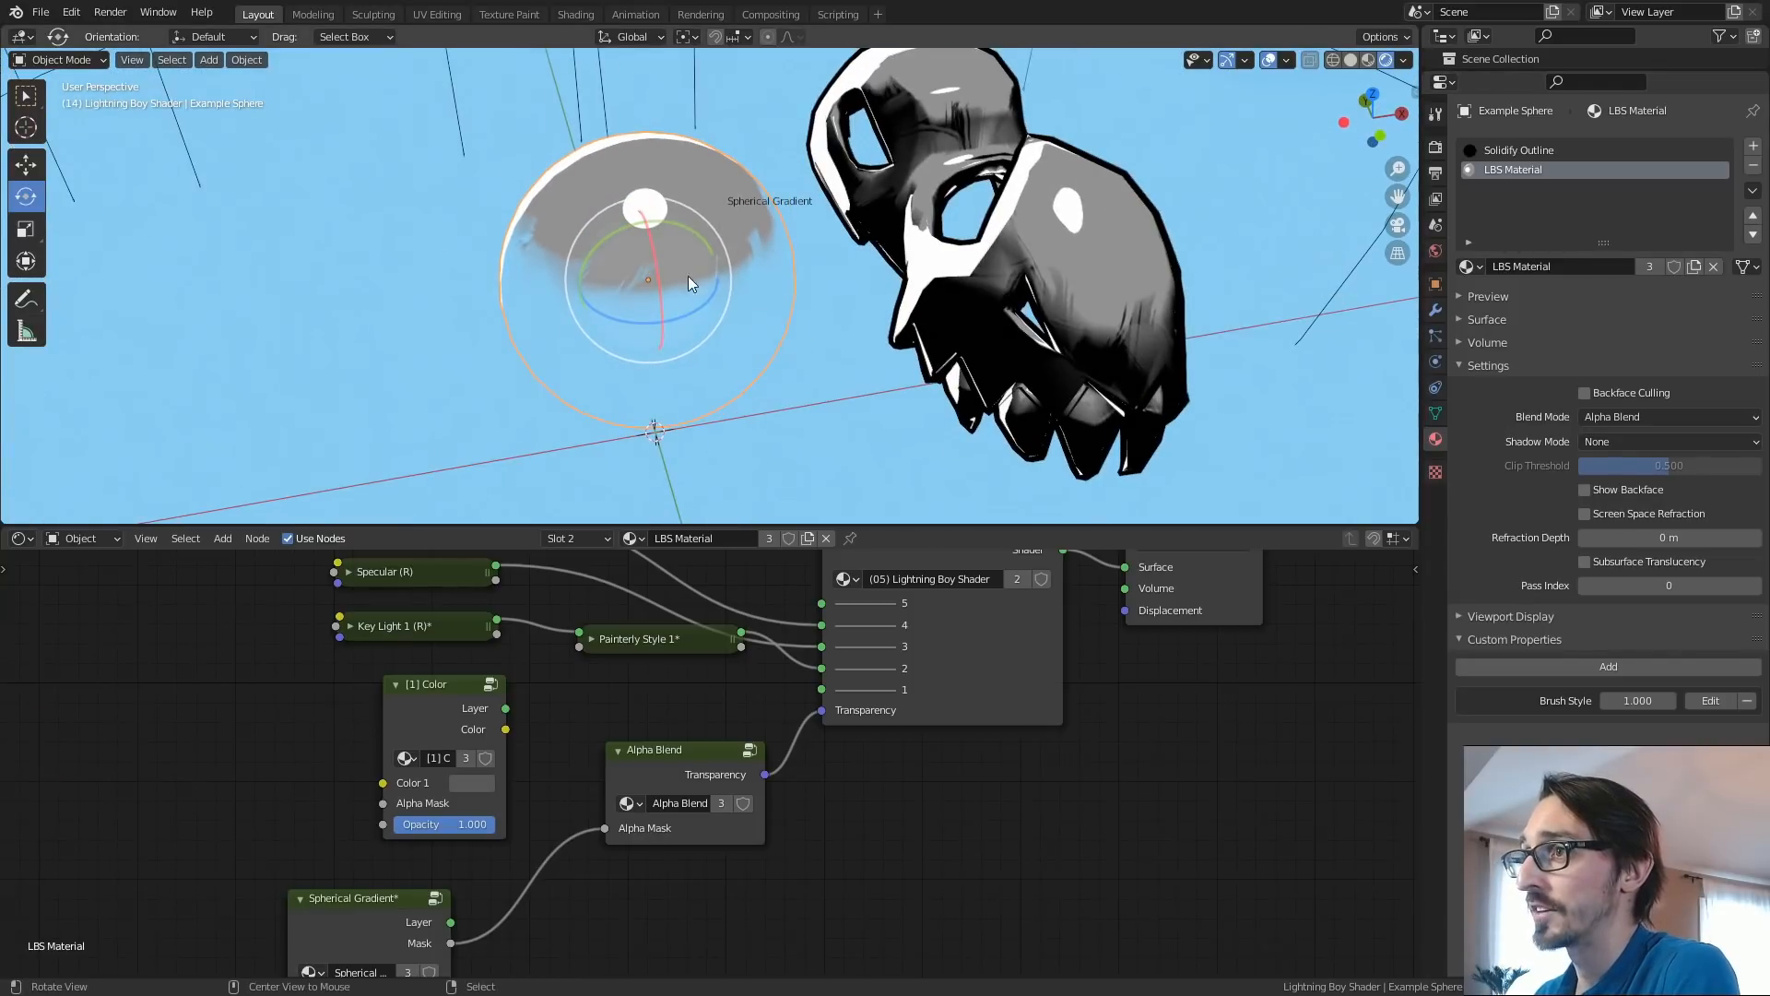
alt+drag(688, 275, 706, 272)
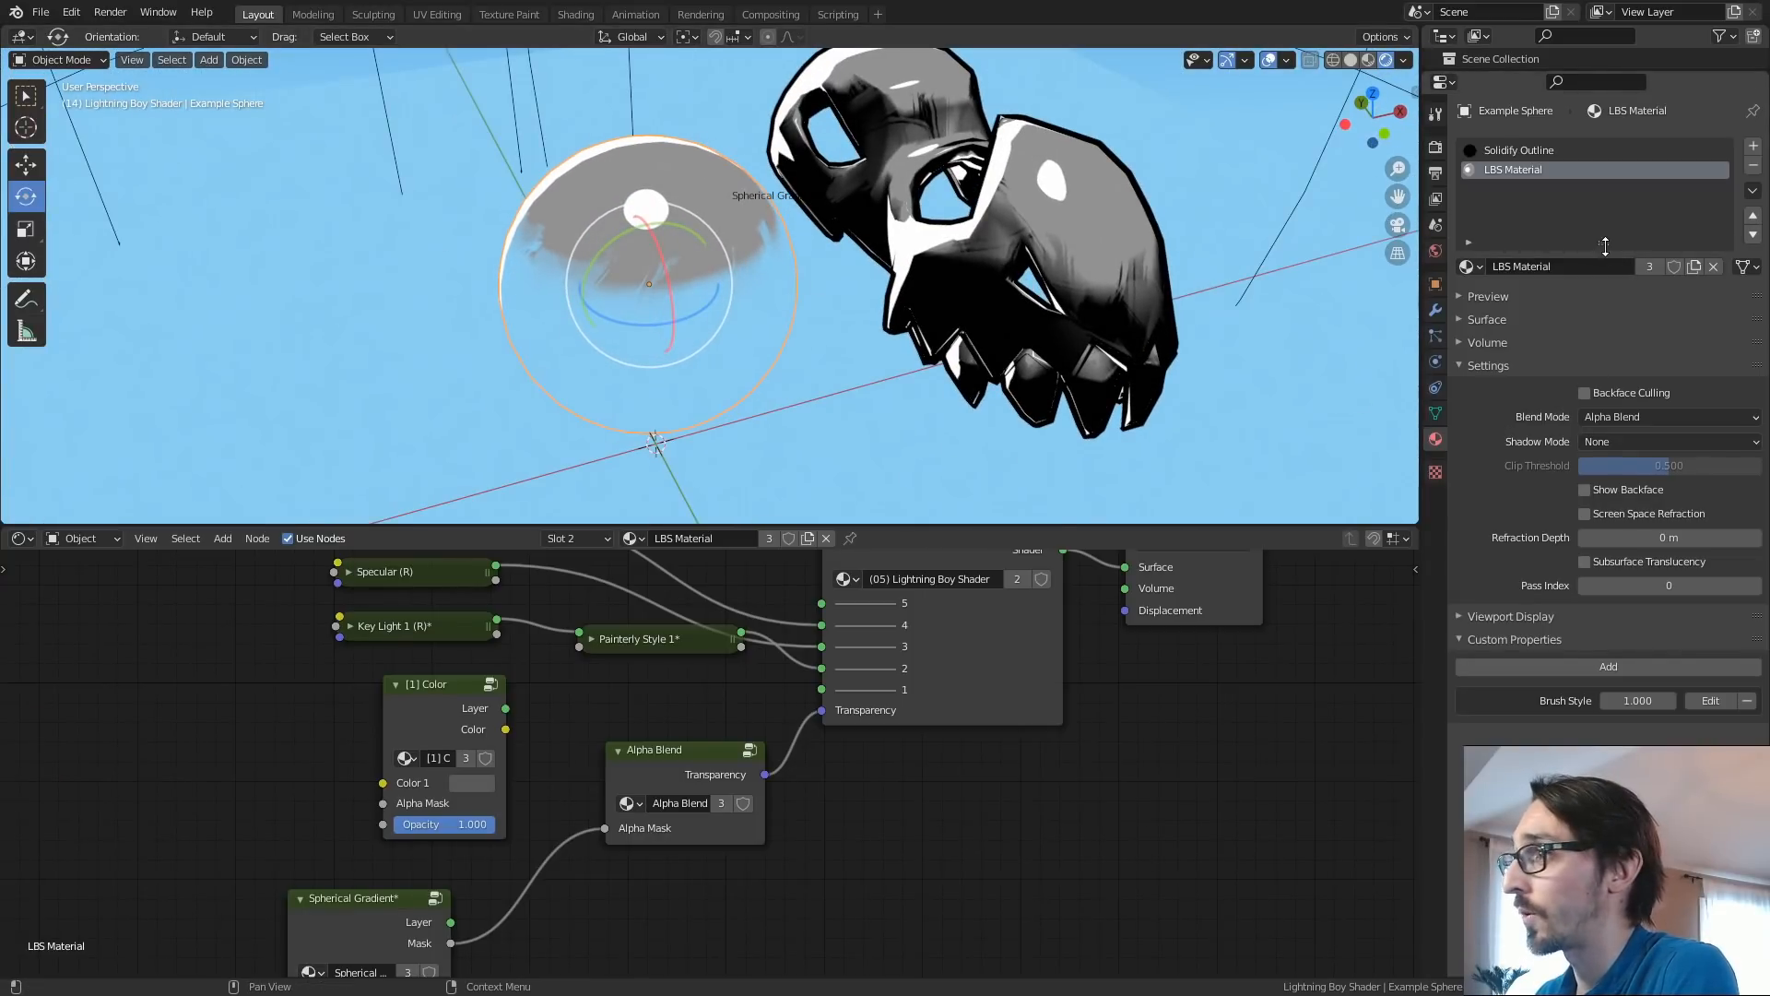
Expand the LBS Material's Surface settings and its layer 2 Painterly Style 1, and adjust one of its values.
click(1486, 320)
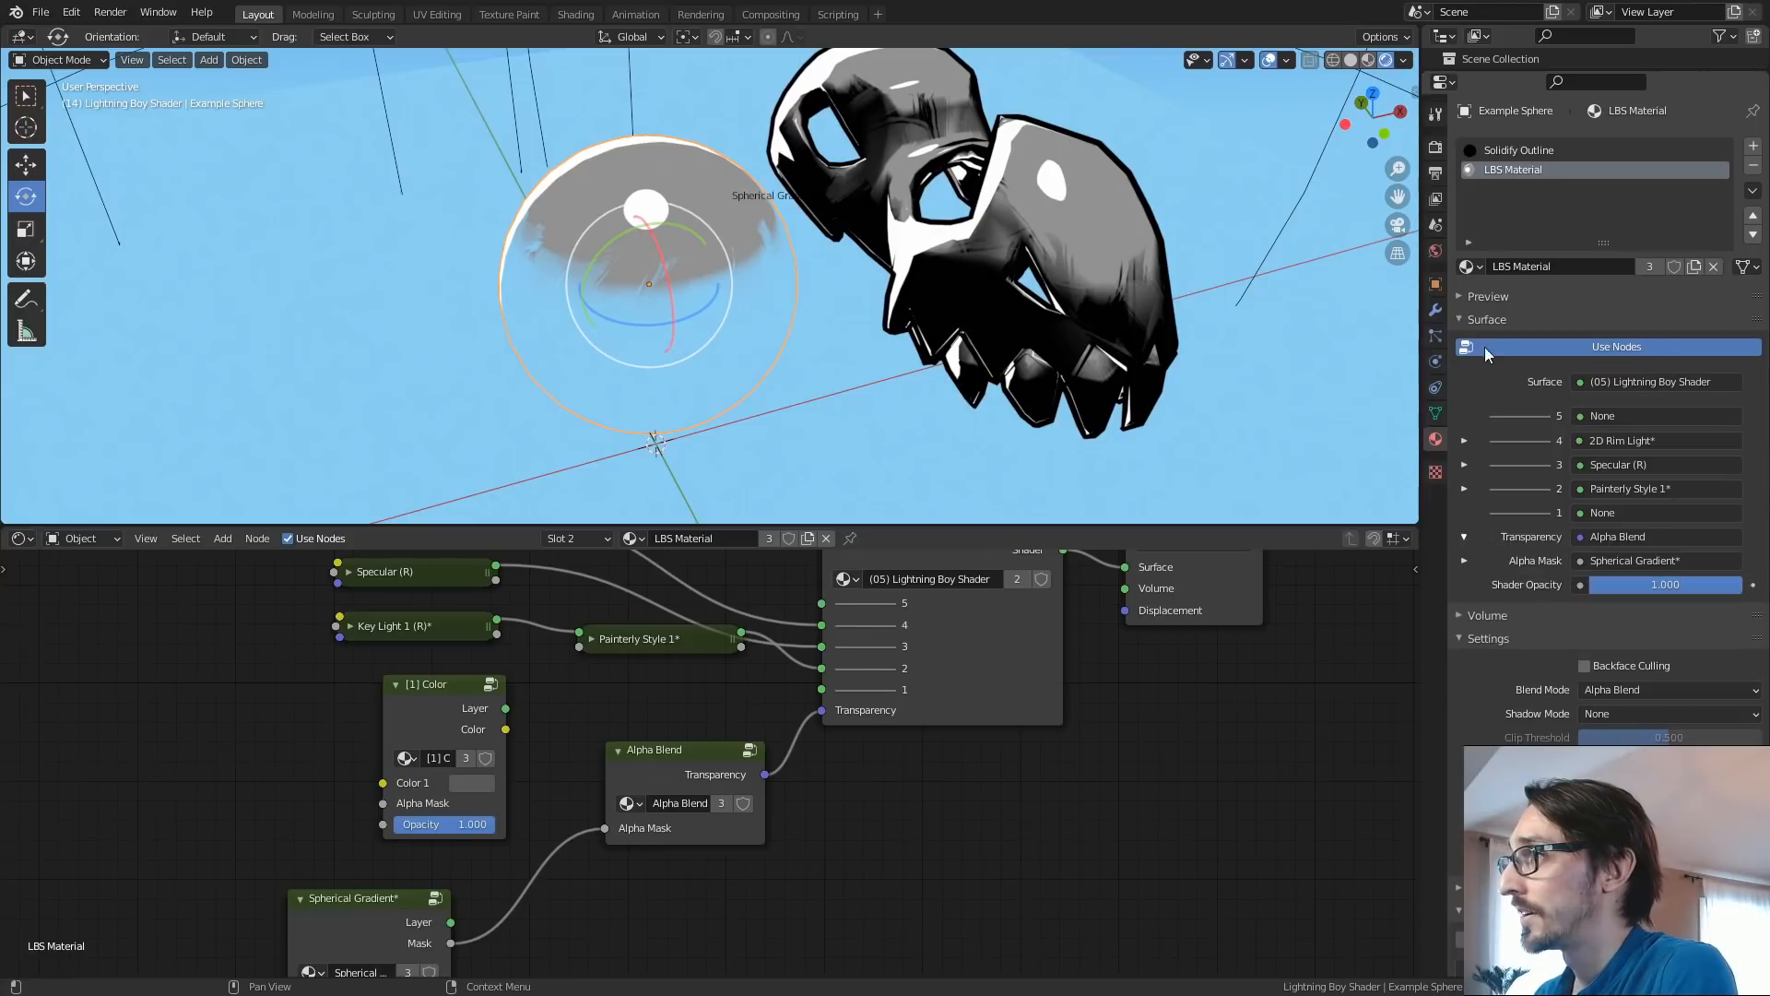
click(1466, 489)
drag(1651, 566, 1623, 566)
middle_drag(738, 313, 882, 312)
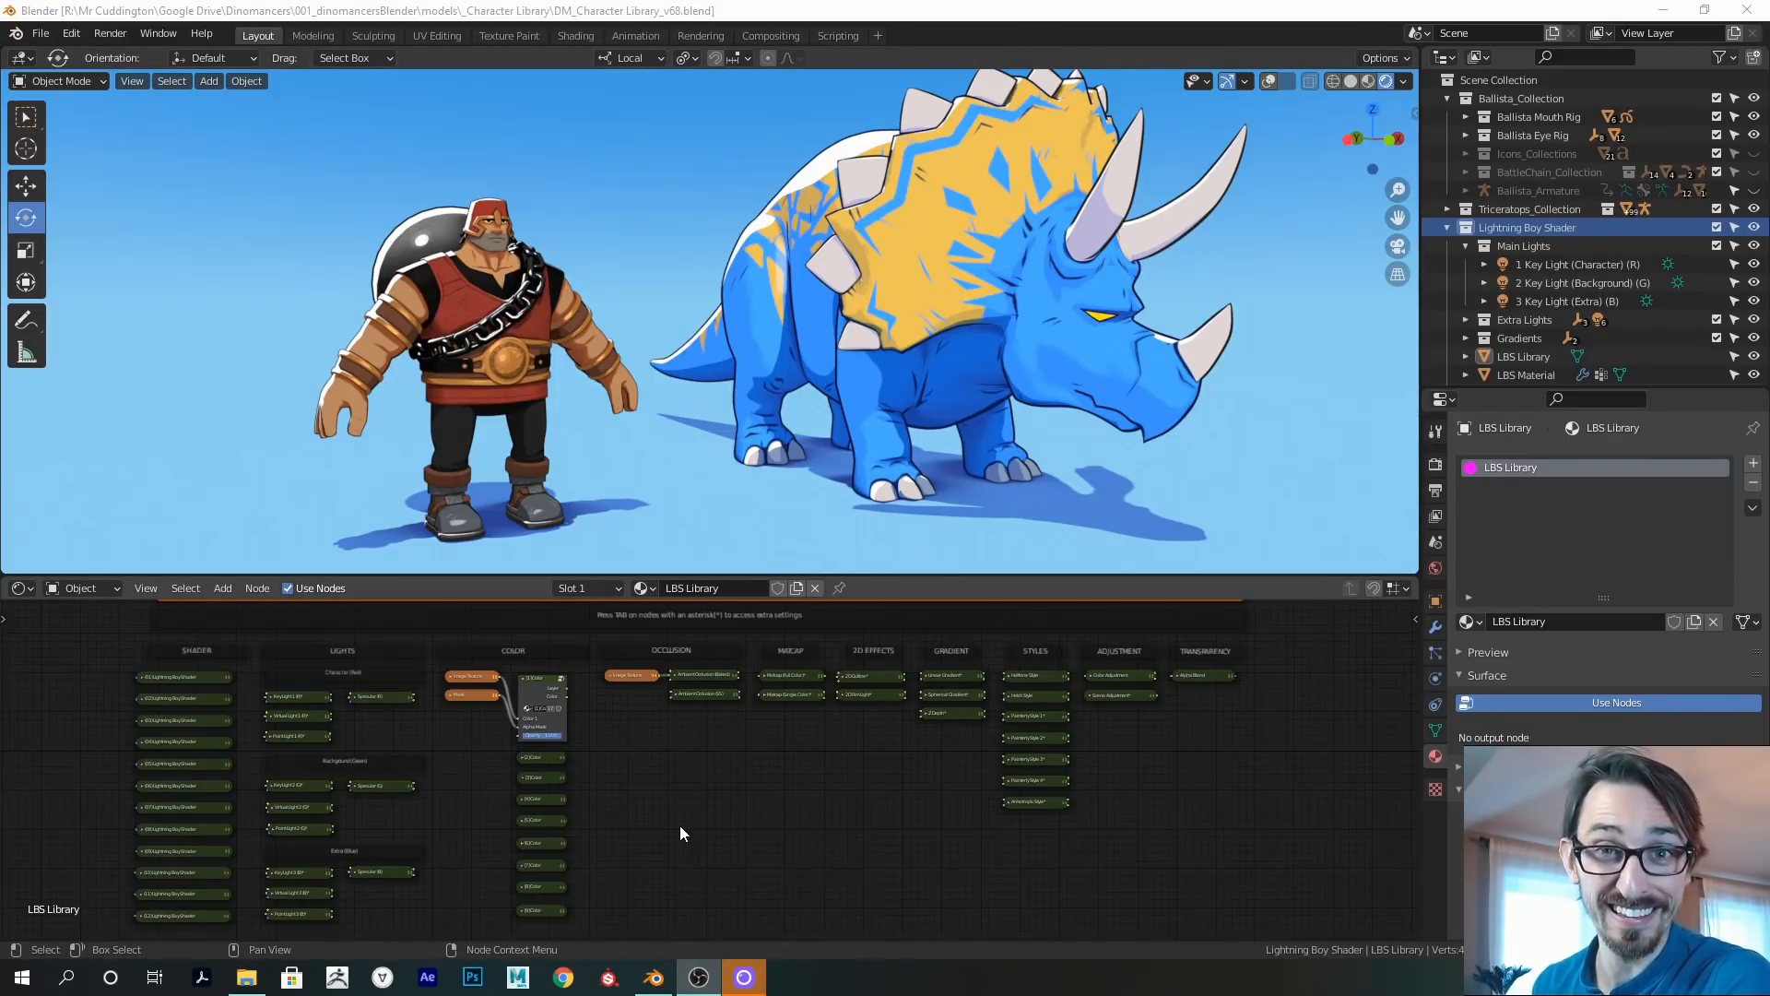
Examine the LBS Library's node groups in the character library file, including its shader, light and color nodes.
ctrl+middle_drag(666, 767, 500, 660)
drag(432, 638, 838, 817)
middle_drag(849, 821, 805, 667)
drag(391, 693, 738, 838)
ctrl+alt+drag(723, 721, 765, 907)
mouse_move(701, 767)
ctrl+alt+mouse_down()
mouse_move(699, 802)
mouse_move(771, 797)
mouse_move(725, 756)
ctrl+alt+mouse_up()
drag(434, 708, 808, 814)
ctrl+alt+drag(650, 834, 653, 813)
alt+drag(713, 813, 713, 624)
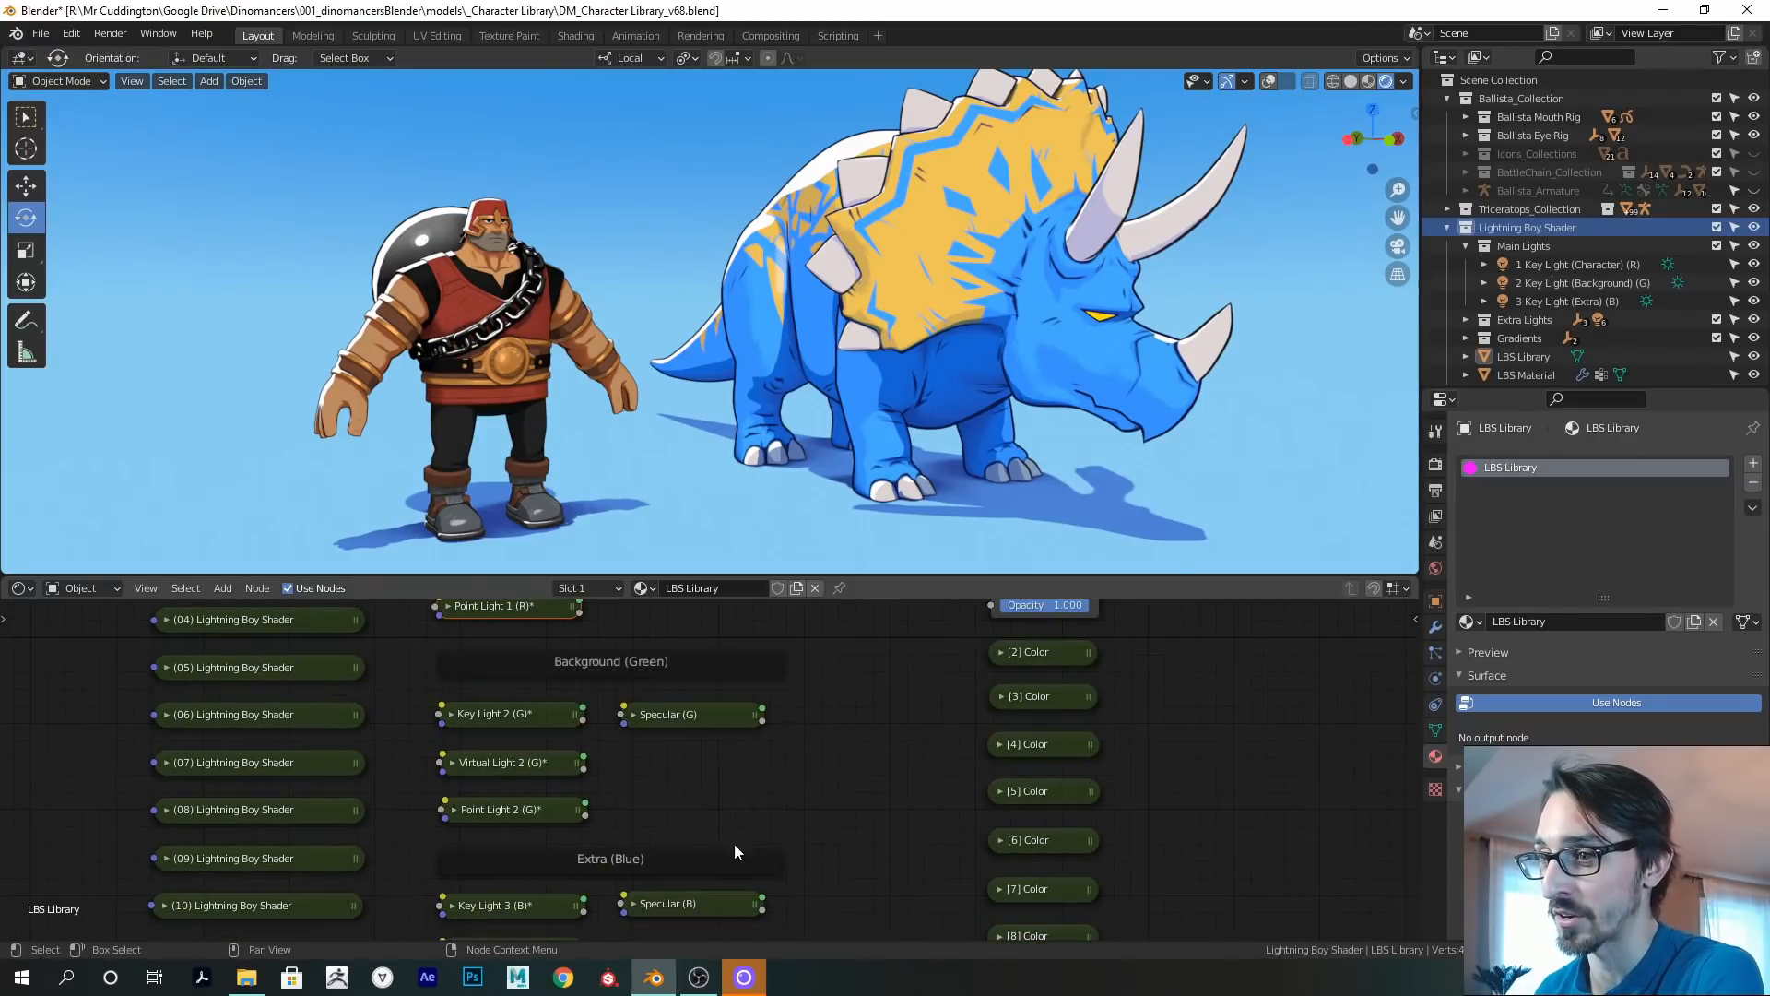
Show the viewport overlays and trackball-rotate 1 Key Light (Character) by about 6.9° and 10.9°.
alt+drag(666, 424, 686, 412)
key(shift+alt+z)
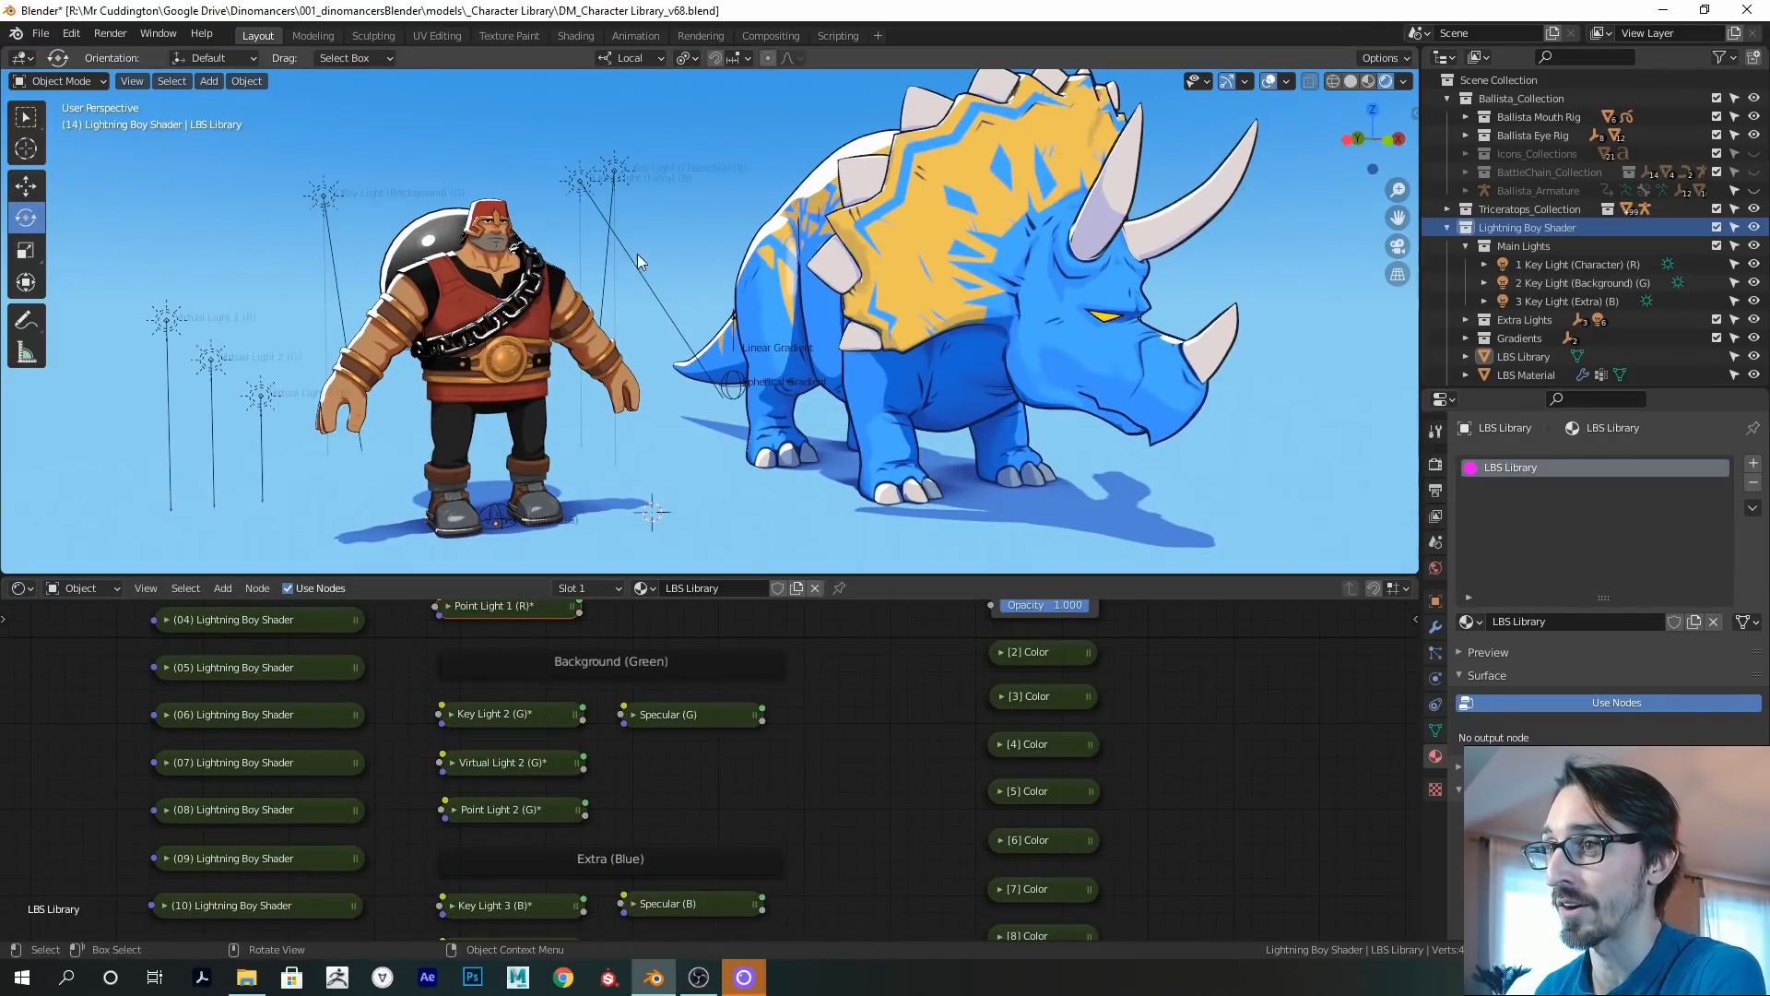
click(619, 182)
scroll(666, 262, up, 6)
alt+drag(709, 267, 710, 131)
drag(705, 69, 715, 122)
scroll(646, 205, down, 2)
scroll(646, 205, up, 3)
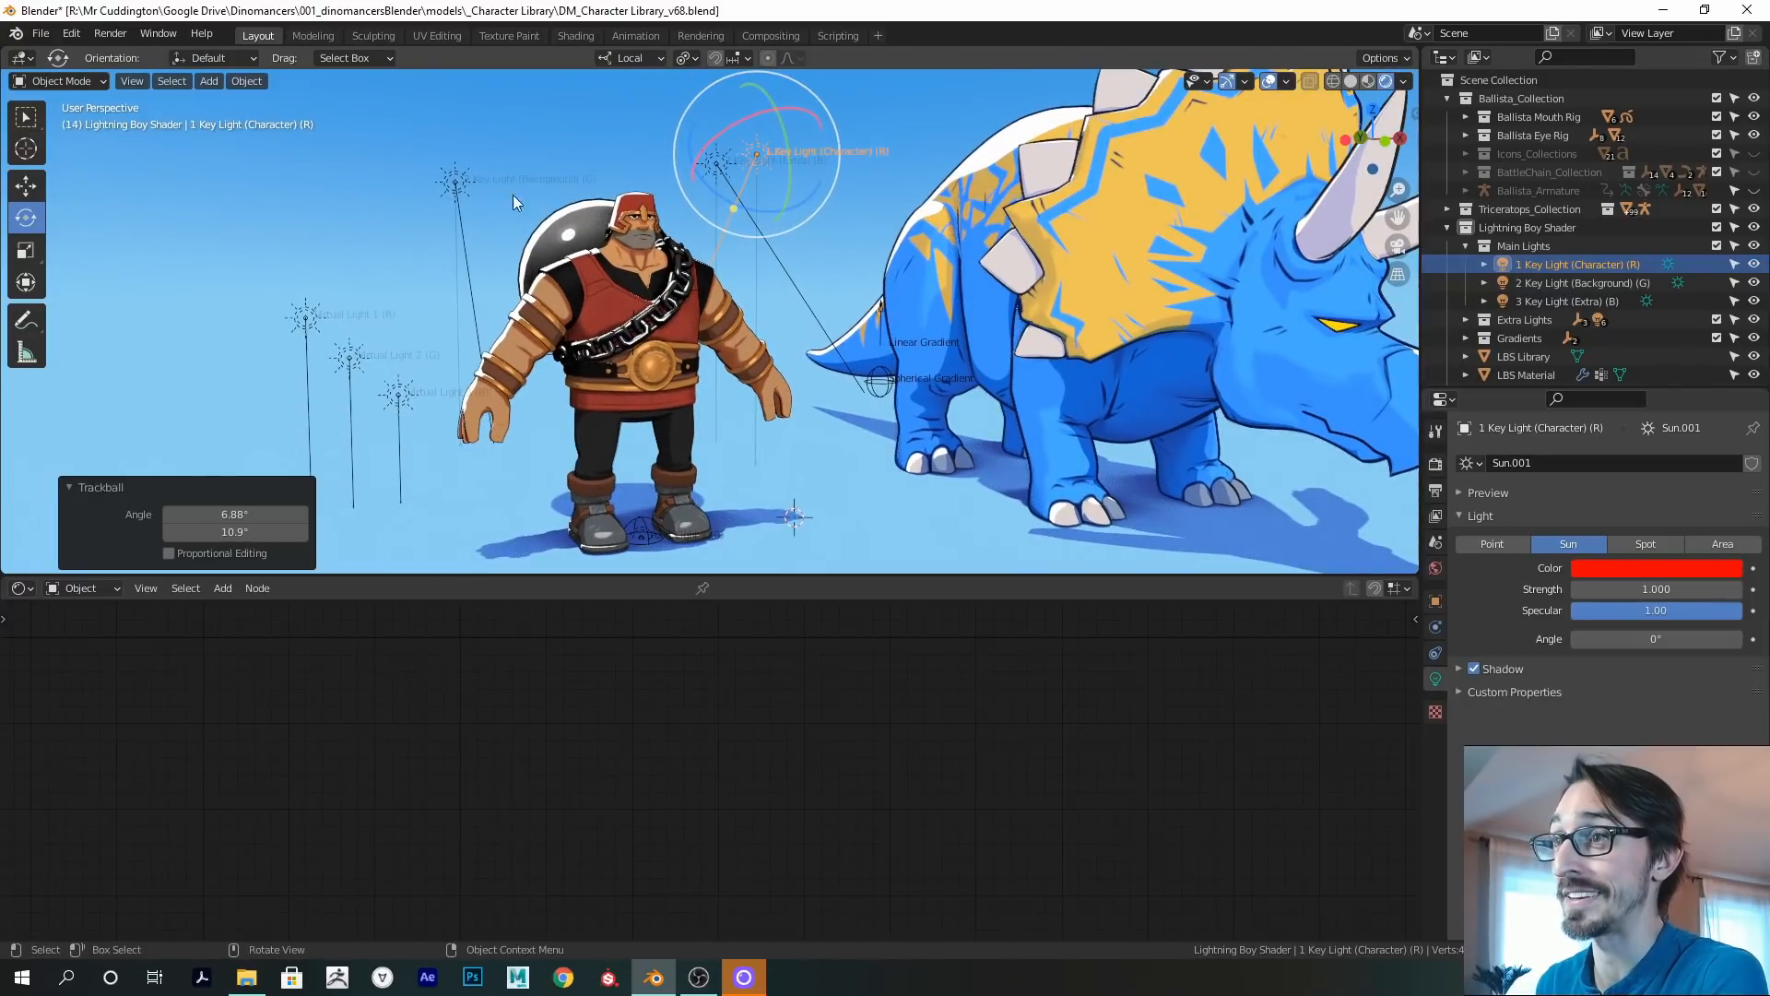
Rotate 2 Key Light (Background) by about -5.8° around the view axis, and trackball-rotate it by about -1.7° and -9.2°.
click(457, 183)
scroll(563, 219, down, 1)
drag(578, 233, 562, 247)
key(r)
key(r)
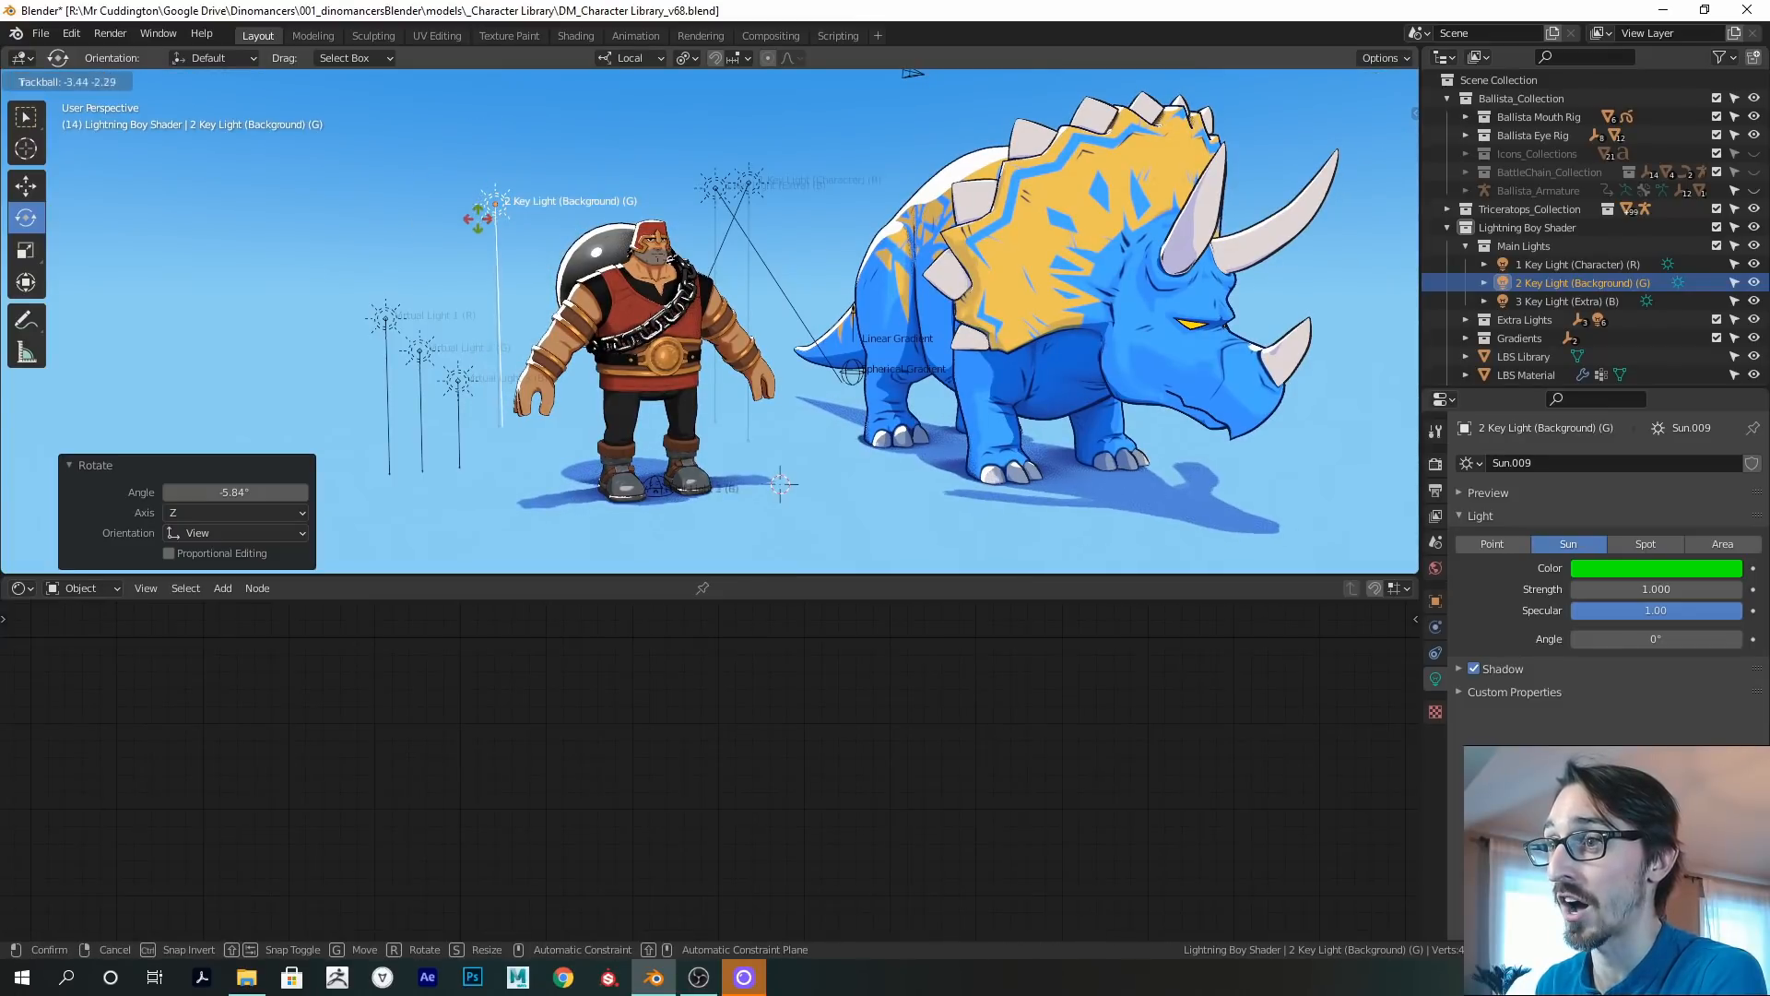
click(489, 227)
scroll(619, 219, up, 2)
middle_drag(619, 219, 781, 289)
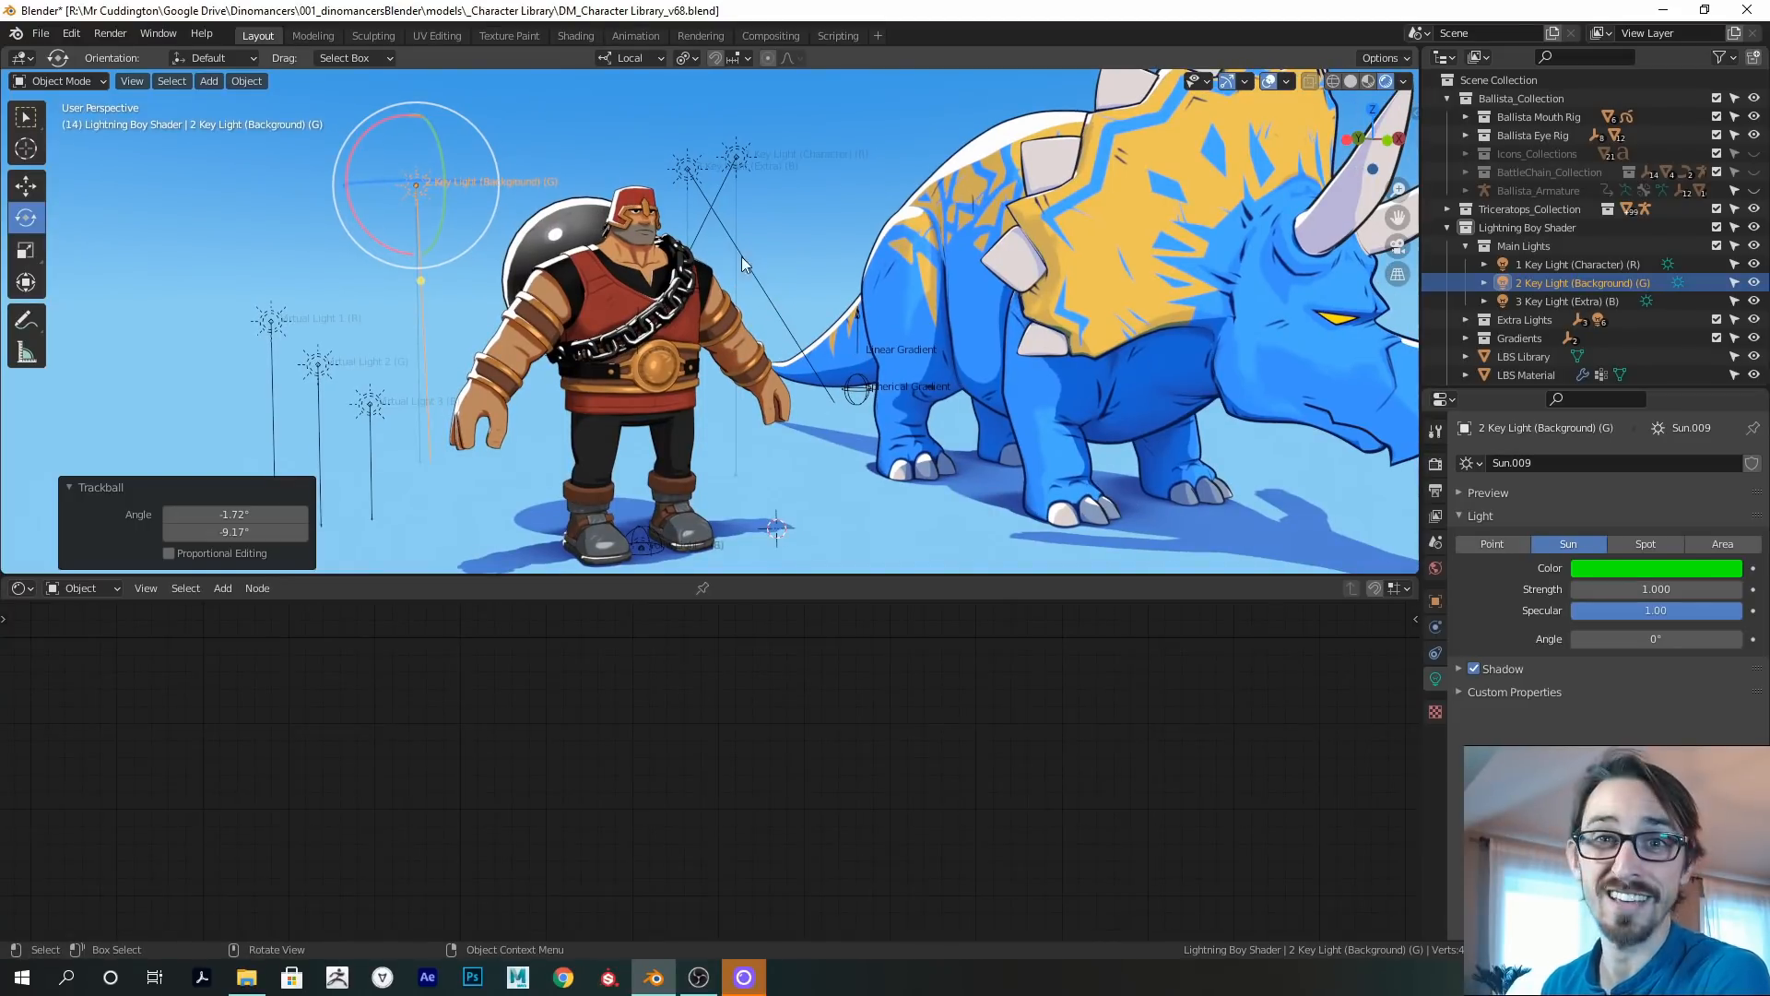
Hide the Boulder and ChaineNew objects behind the Ballista character in the viewport.
click(586, 229)
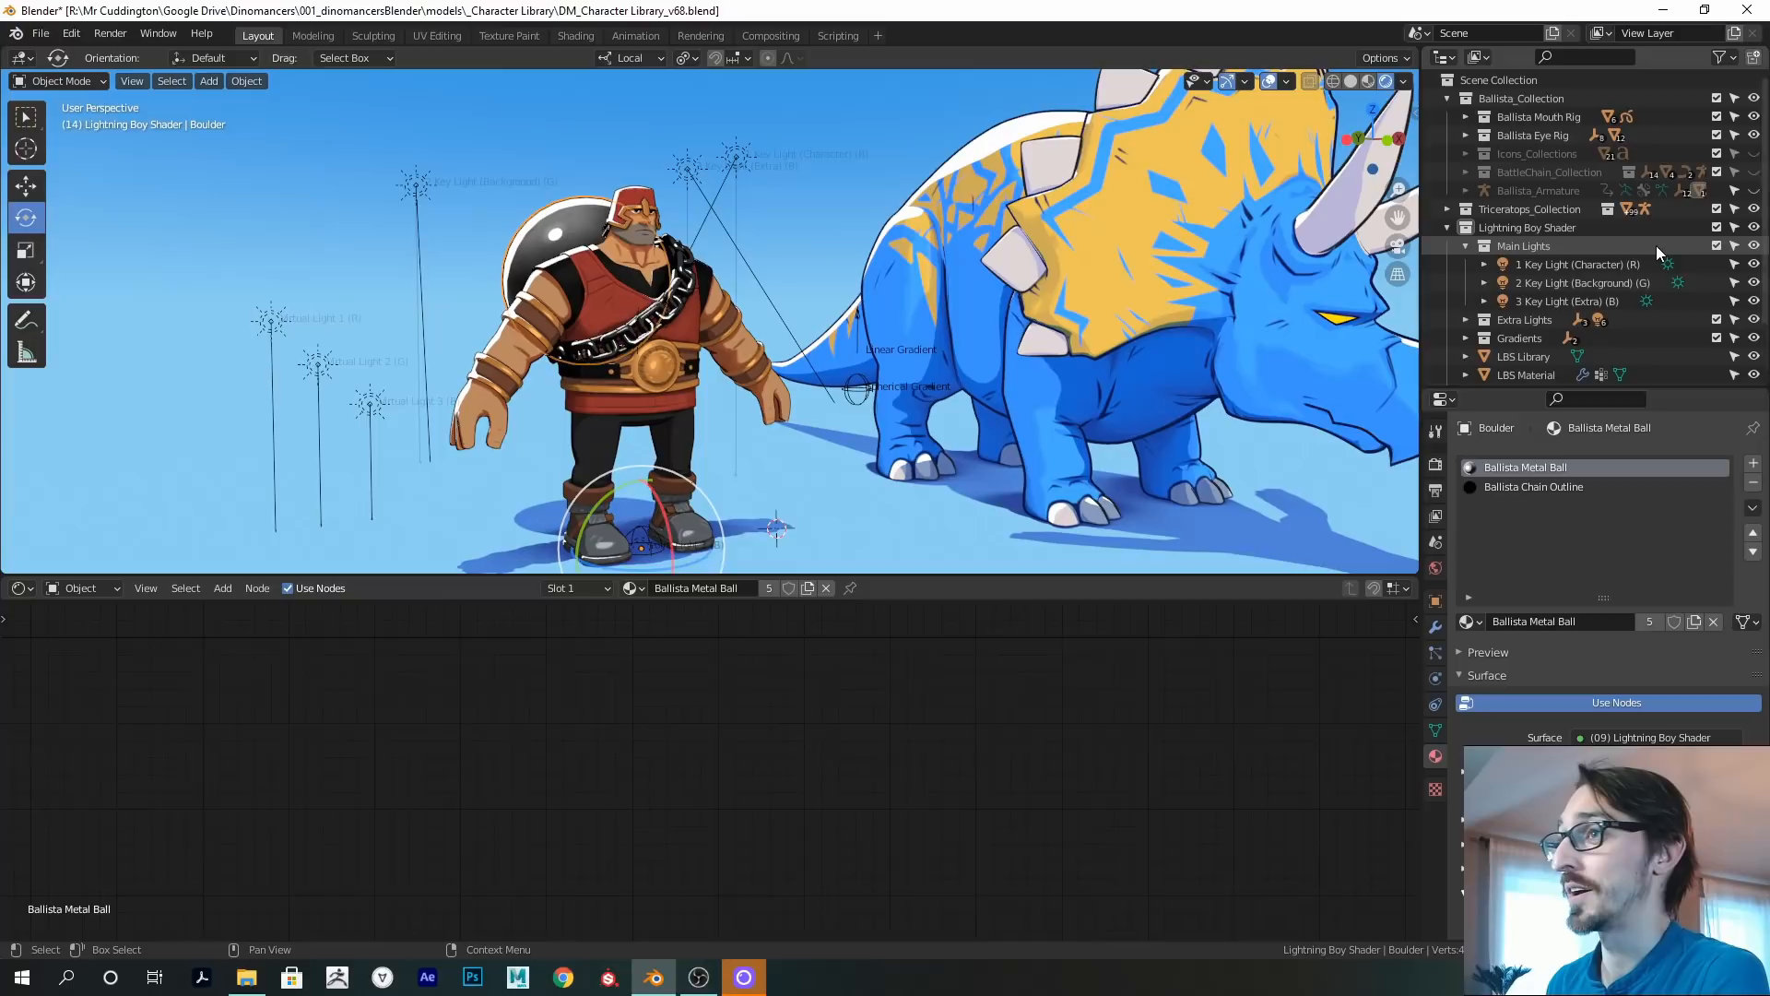
key(KP_Decimal)
click(1754, 219)
click(1754, 238)
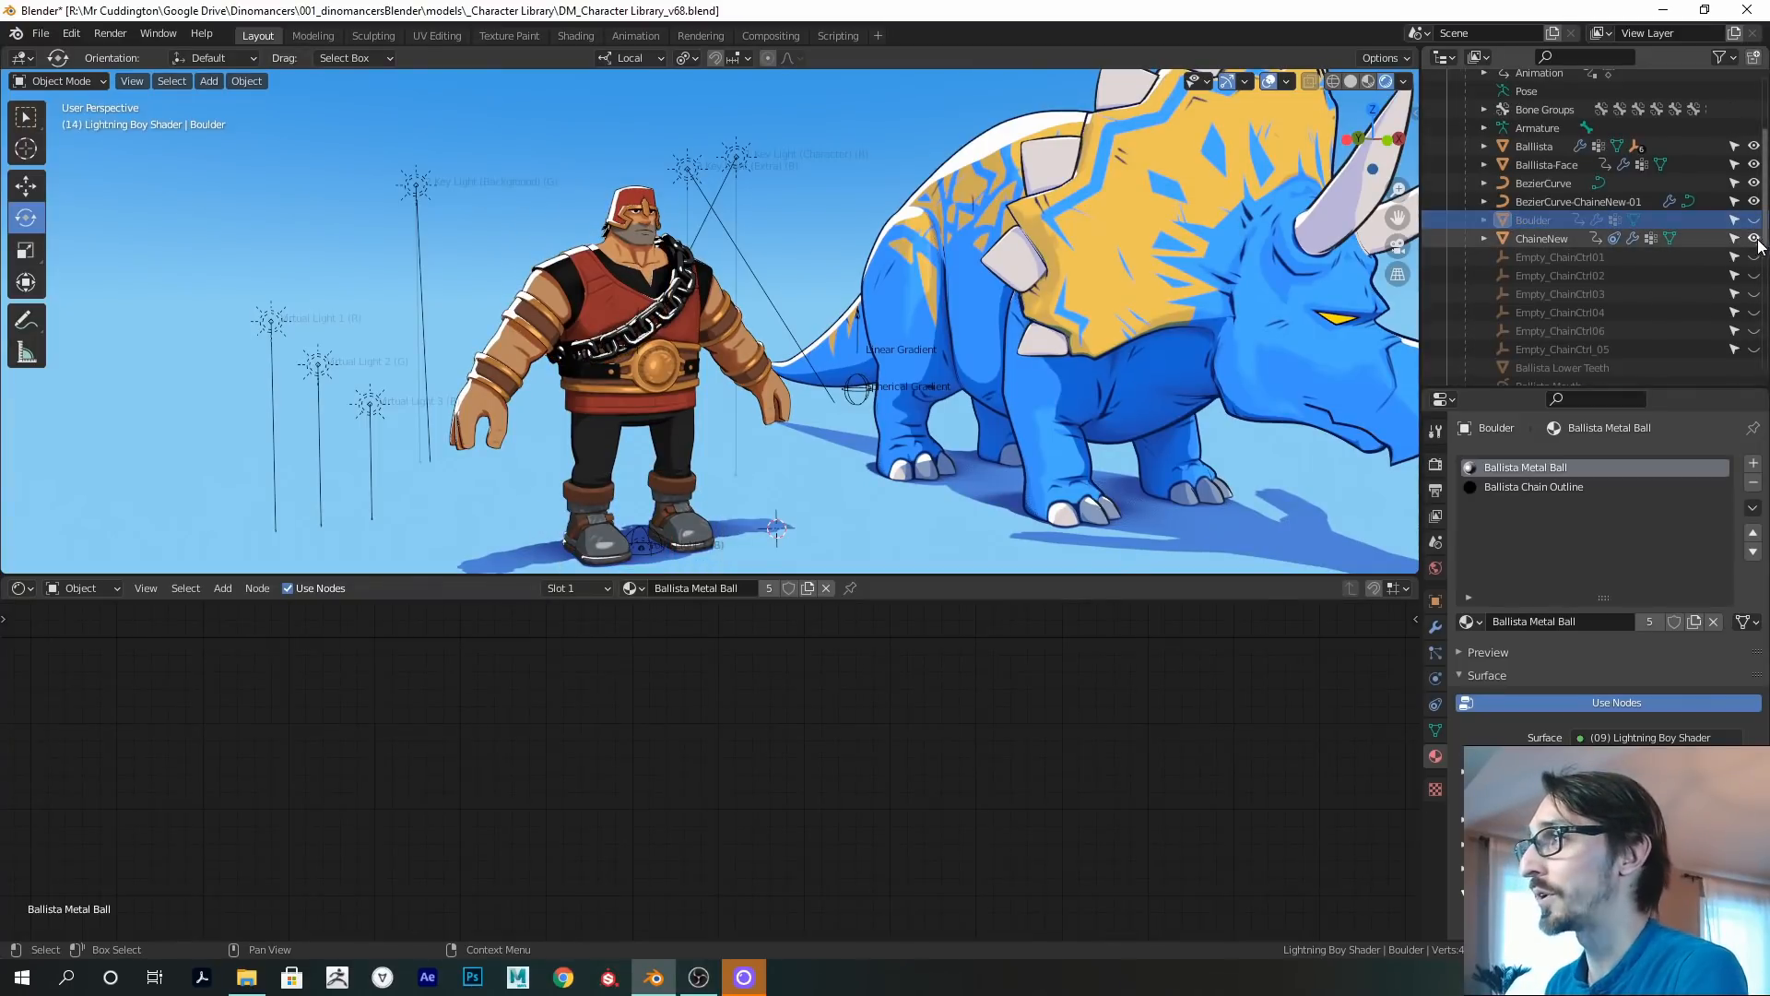
Rotate 1 Key Light (Character) about 57.6° around the view axis and turn it further to light the Ballista character from behind.
alt+drag(678, 251, 529, 172)
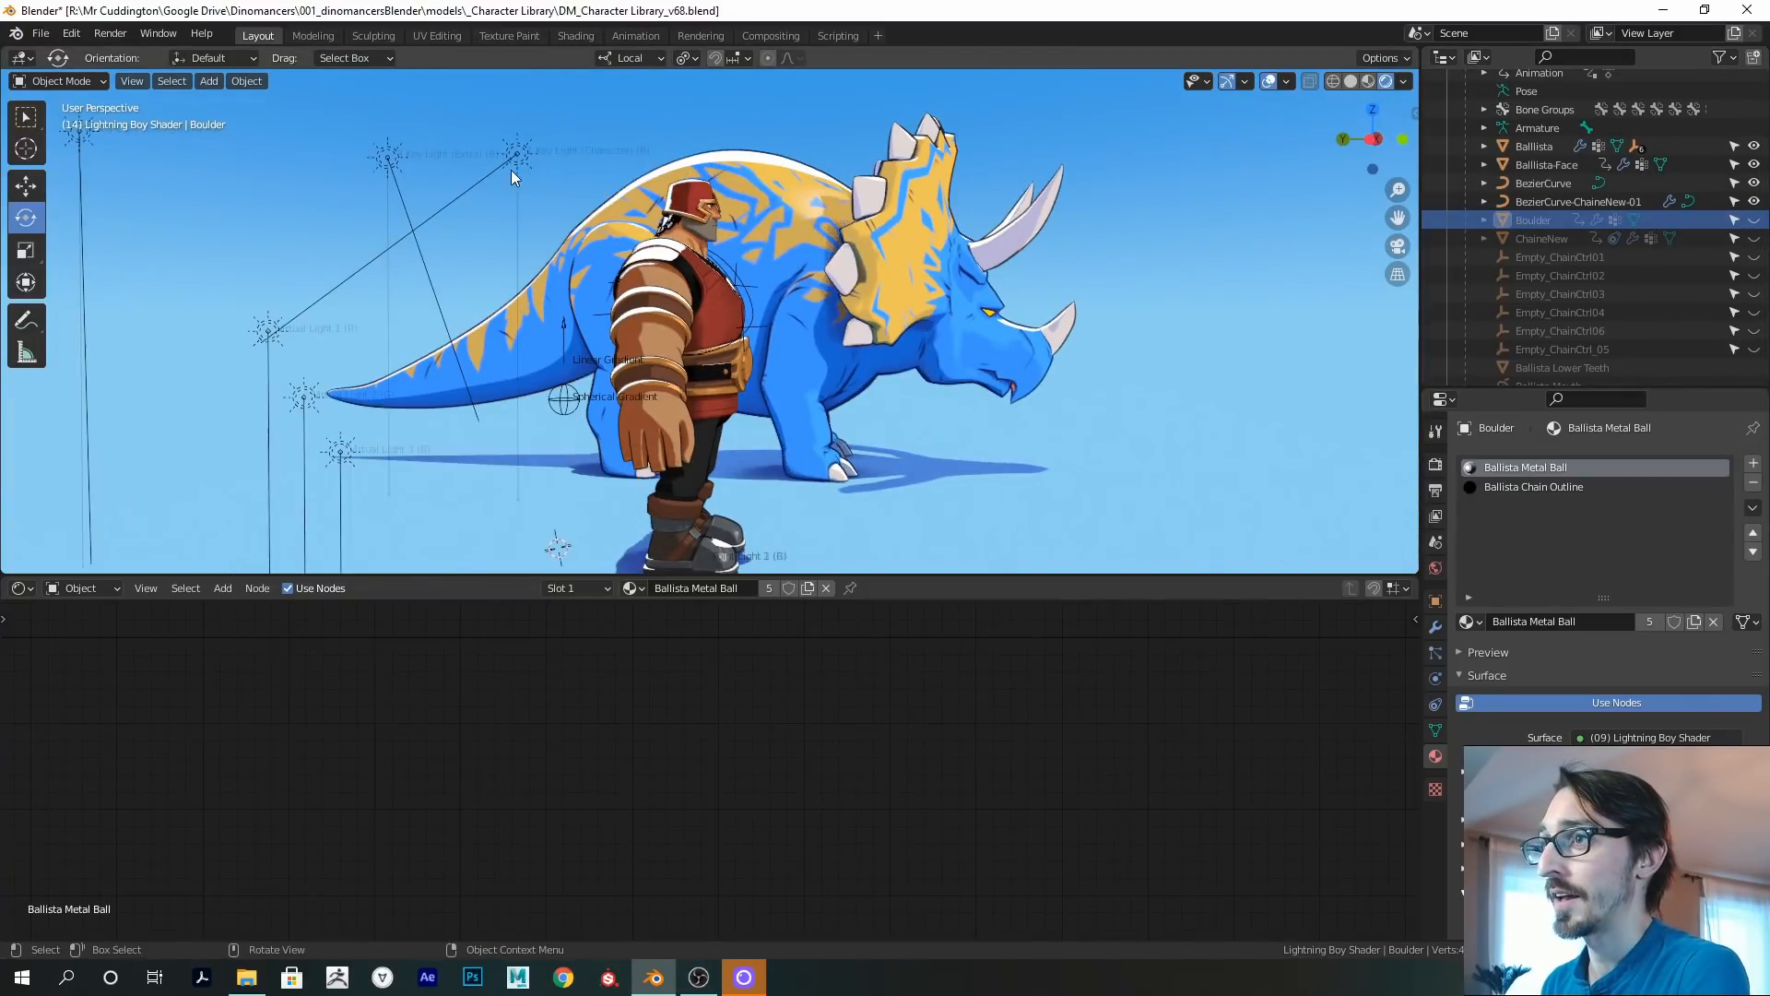
click(518, 153)
key(r)
click(889, 89)
key(r)
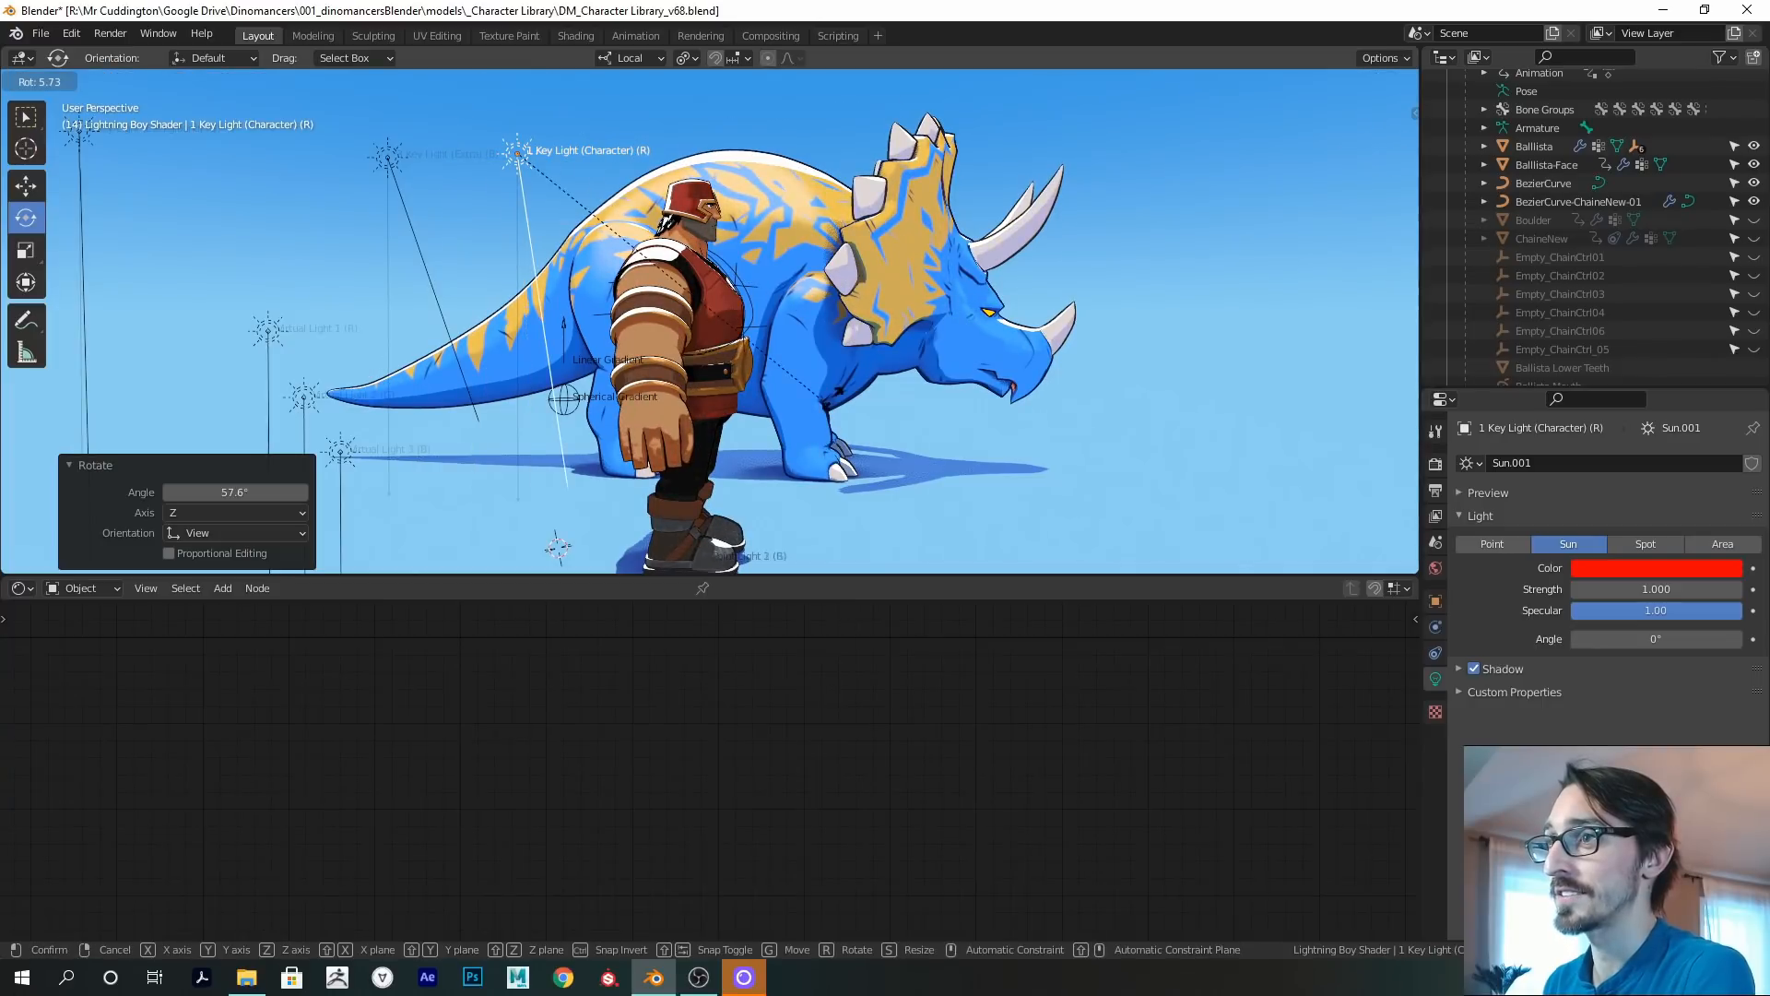
click(743, 242)
Set the Ballista Hair material's Anisotropic Style Thickness to 0.270, Stripes to 0.116 and Deform to 0.156.
alt+drag(742, 241, 1010, 309)
scroll(720, 290, up, 8)
scroll(770, 276, up, 3)
alt+shift+drag(767, 210, 781, 276)
click(715, 274)
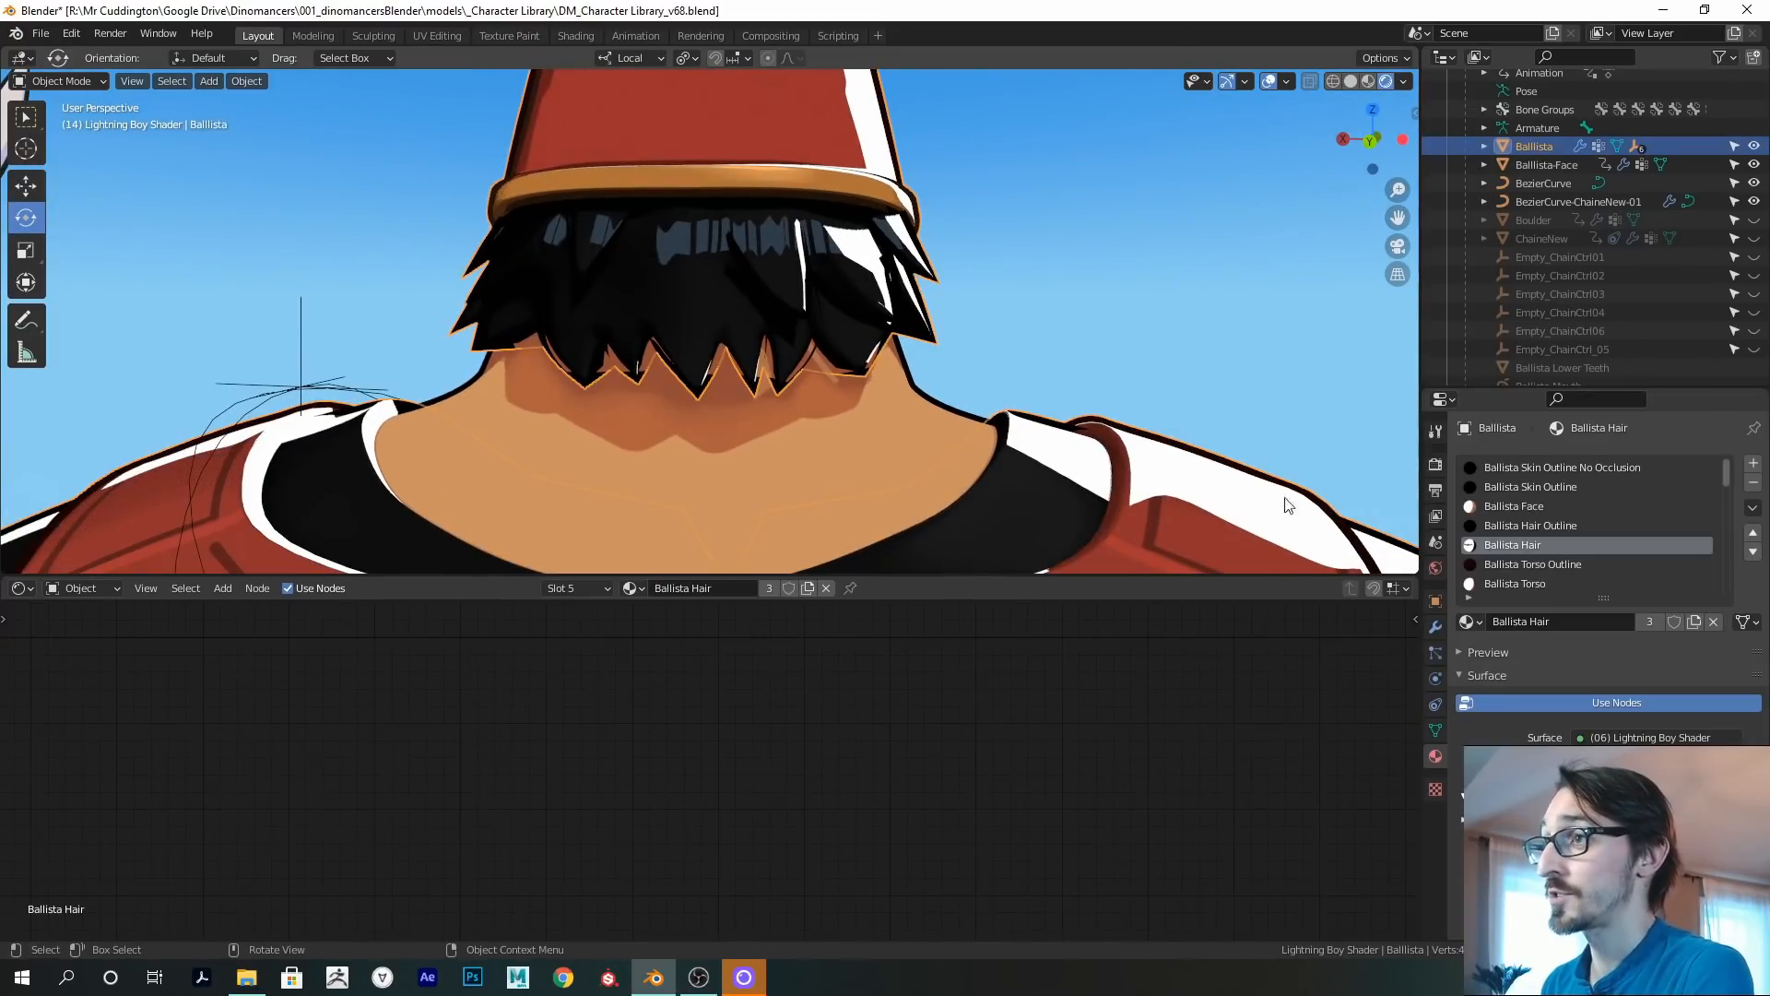
drag(1637, 391, 1636, 284)
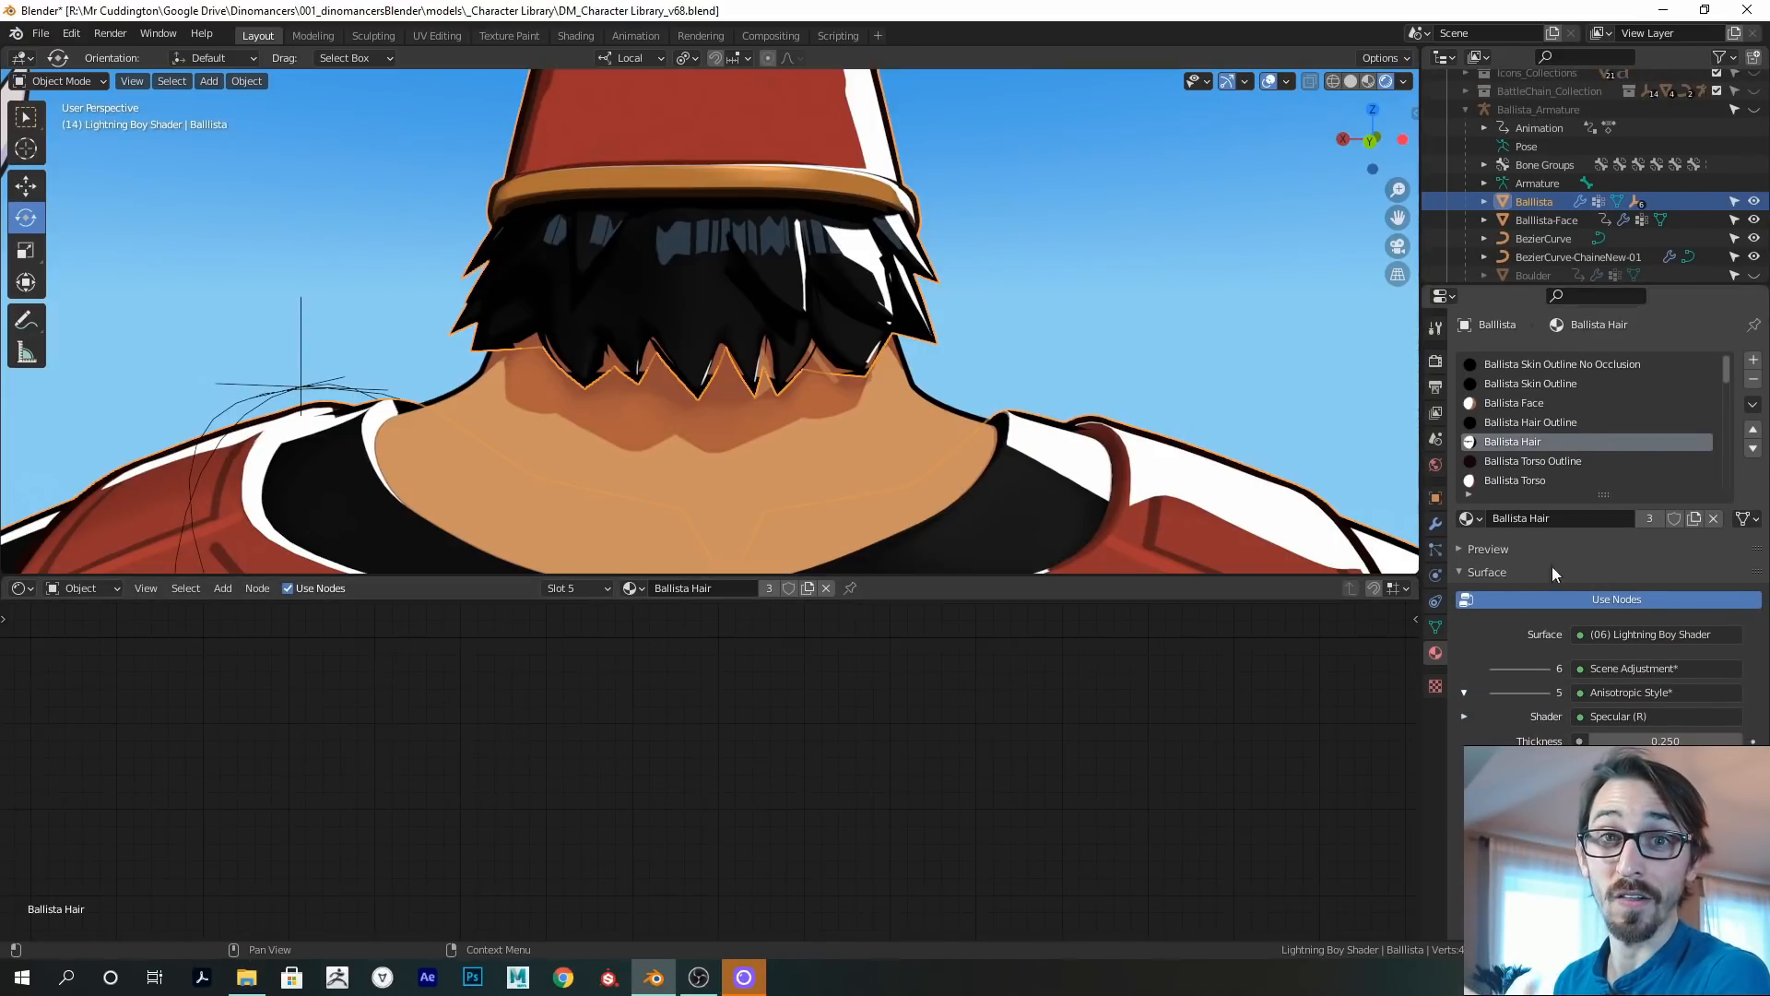
drag(1582, 285, 1582, 151)
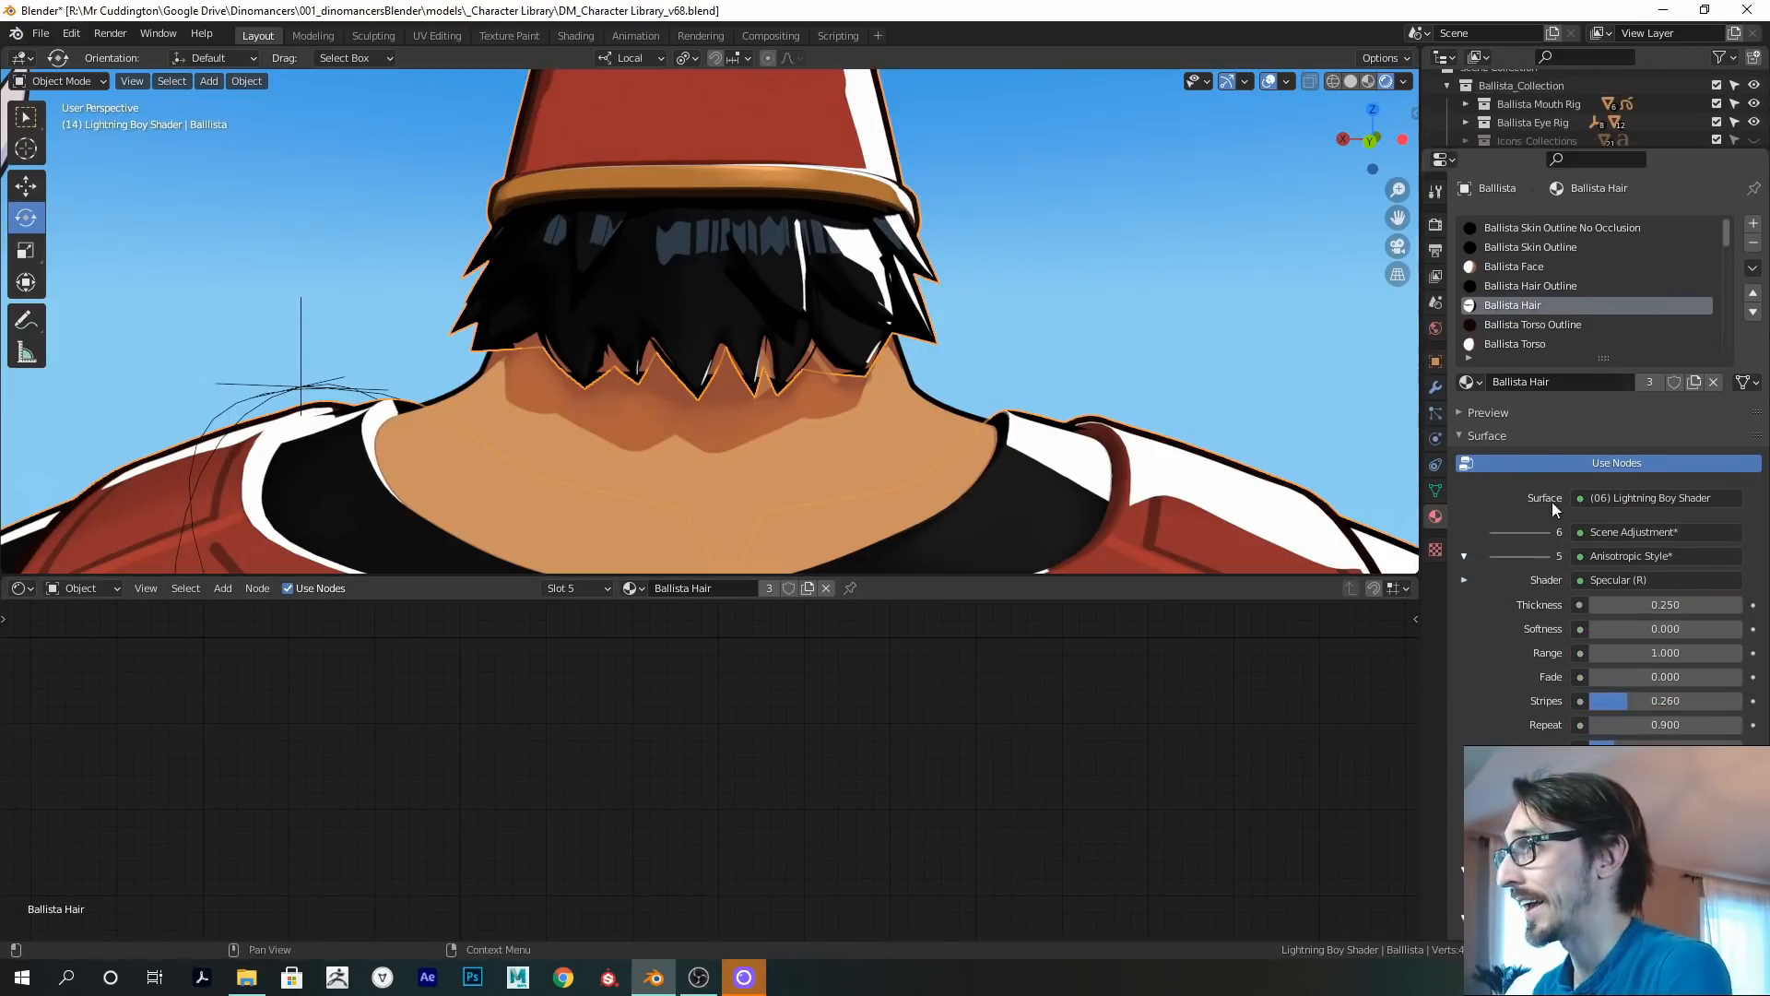
scroll(1614, 414, down, 3)
drag(1640, 470, 1649, 471)
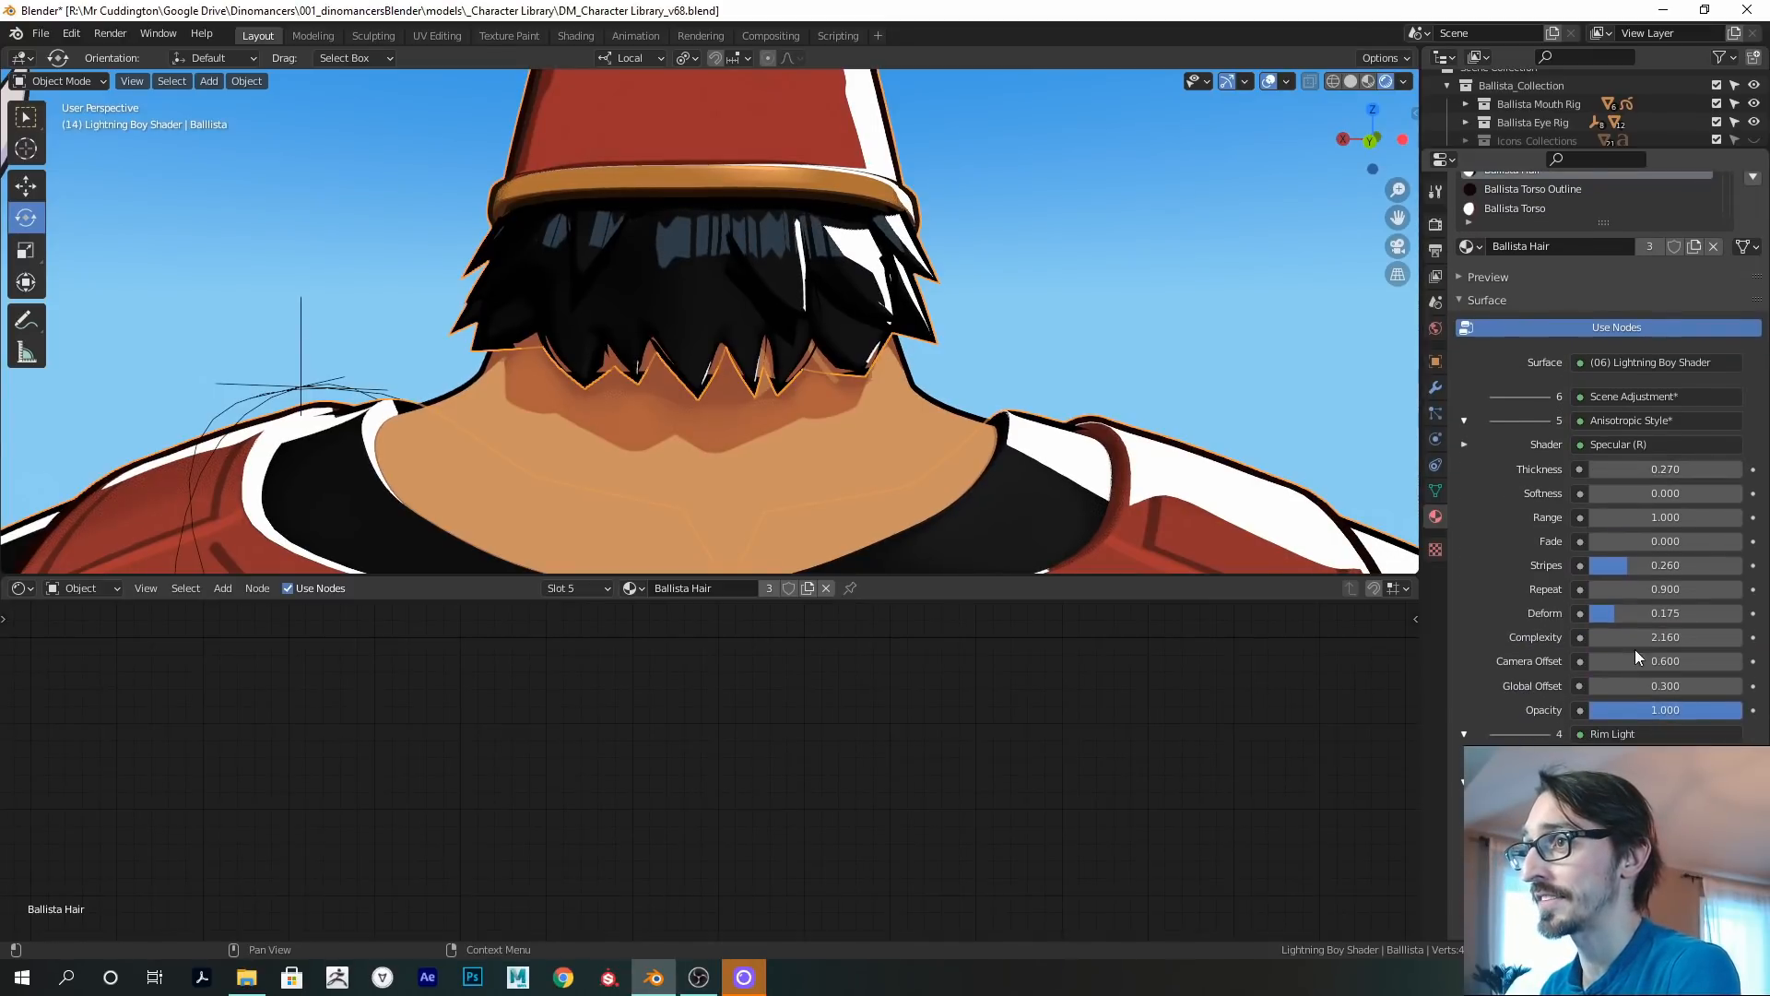
mouse_move(1617, 612)
mouse_down()
mouse_move(1707, 611)
mouse_move(1636, 612)
mouse_move(1697, 565)
mouse_move(1606, 568)
mouse_move(1671, 569)
mouse_move(1622, 568)
mouse_up()
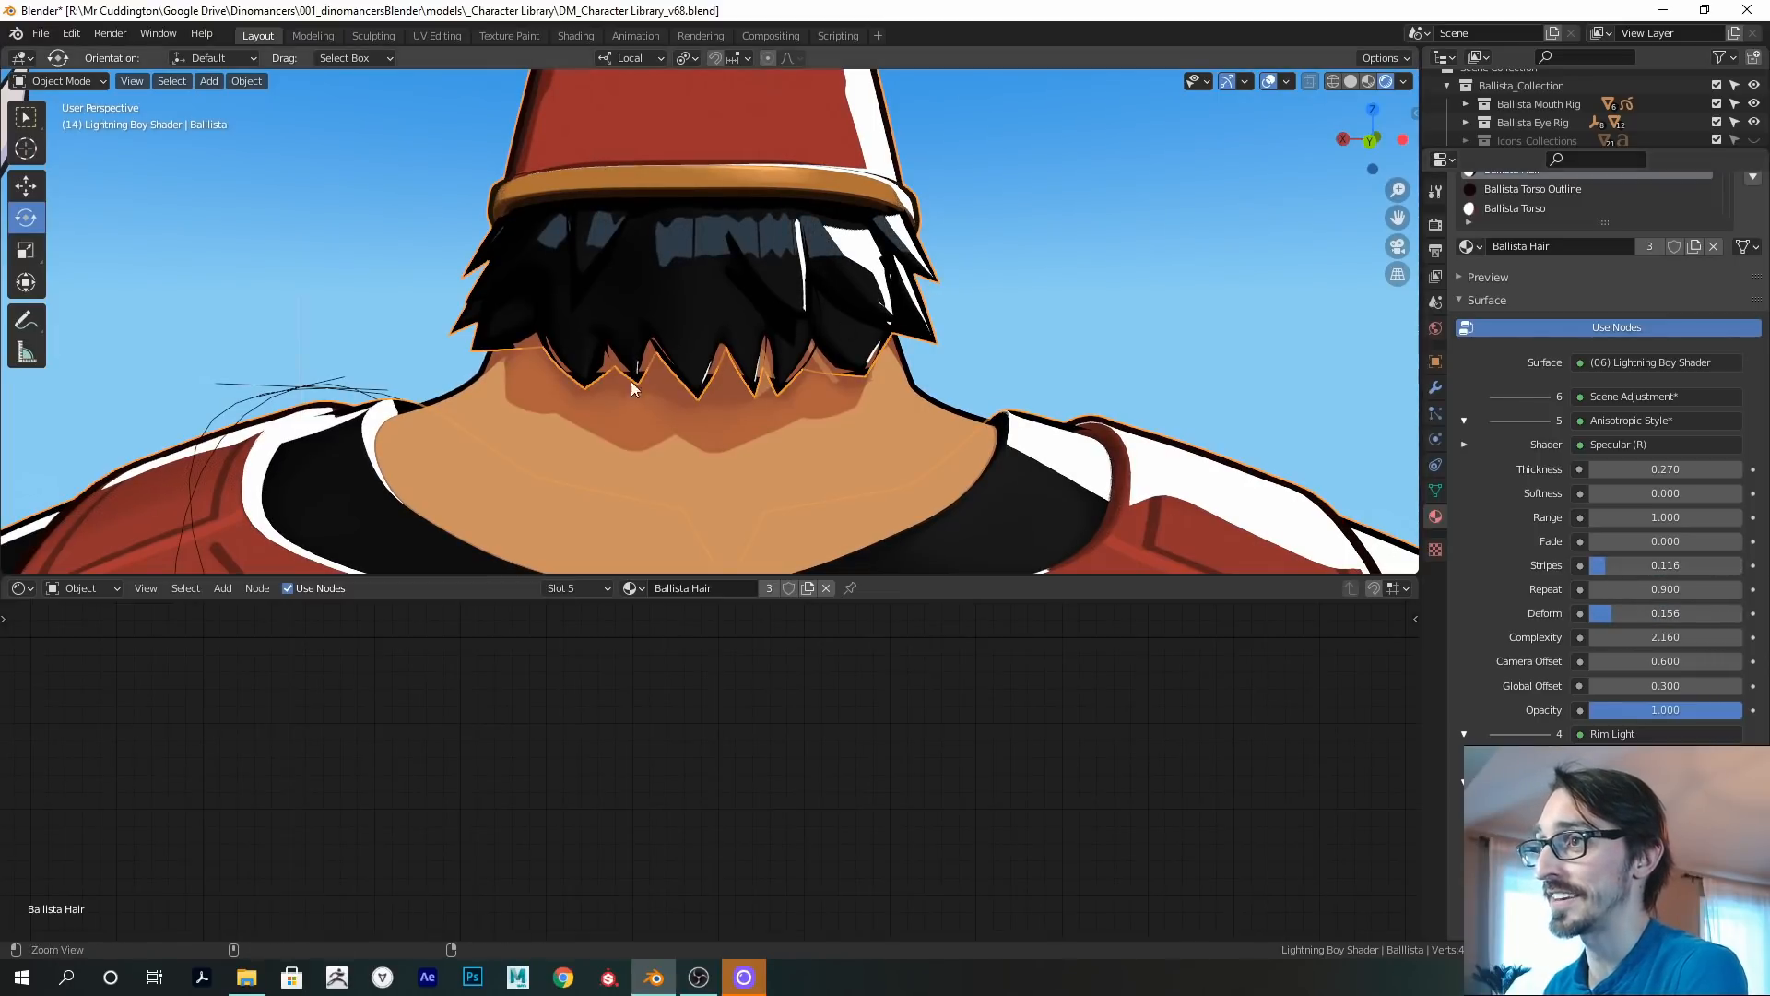
Rotate 1 Key Light (Character) by -91° around the view axis to light the characters from the front again.
scroll(760, 337, down, 5)
middle_drag(760, 338, 445, 231)
click(406, 163)
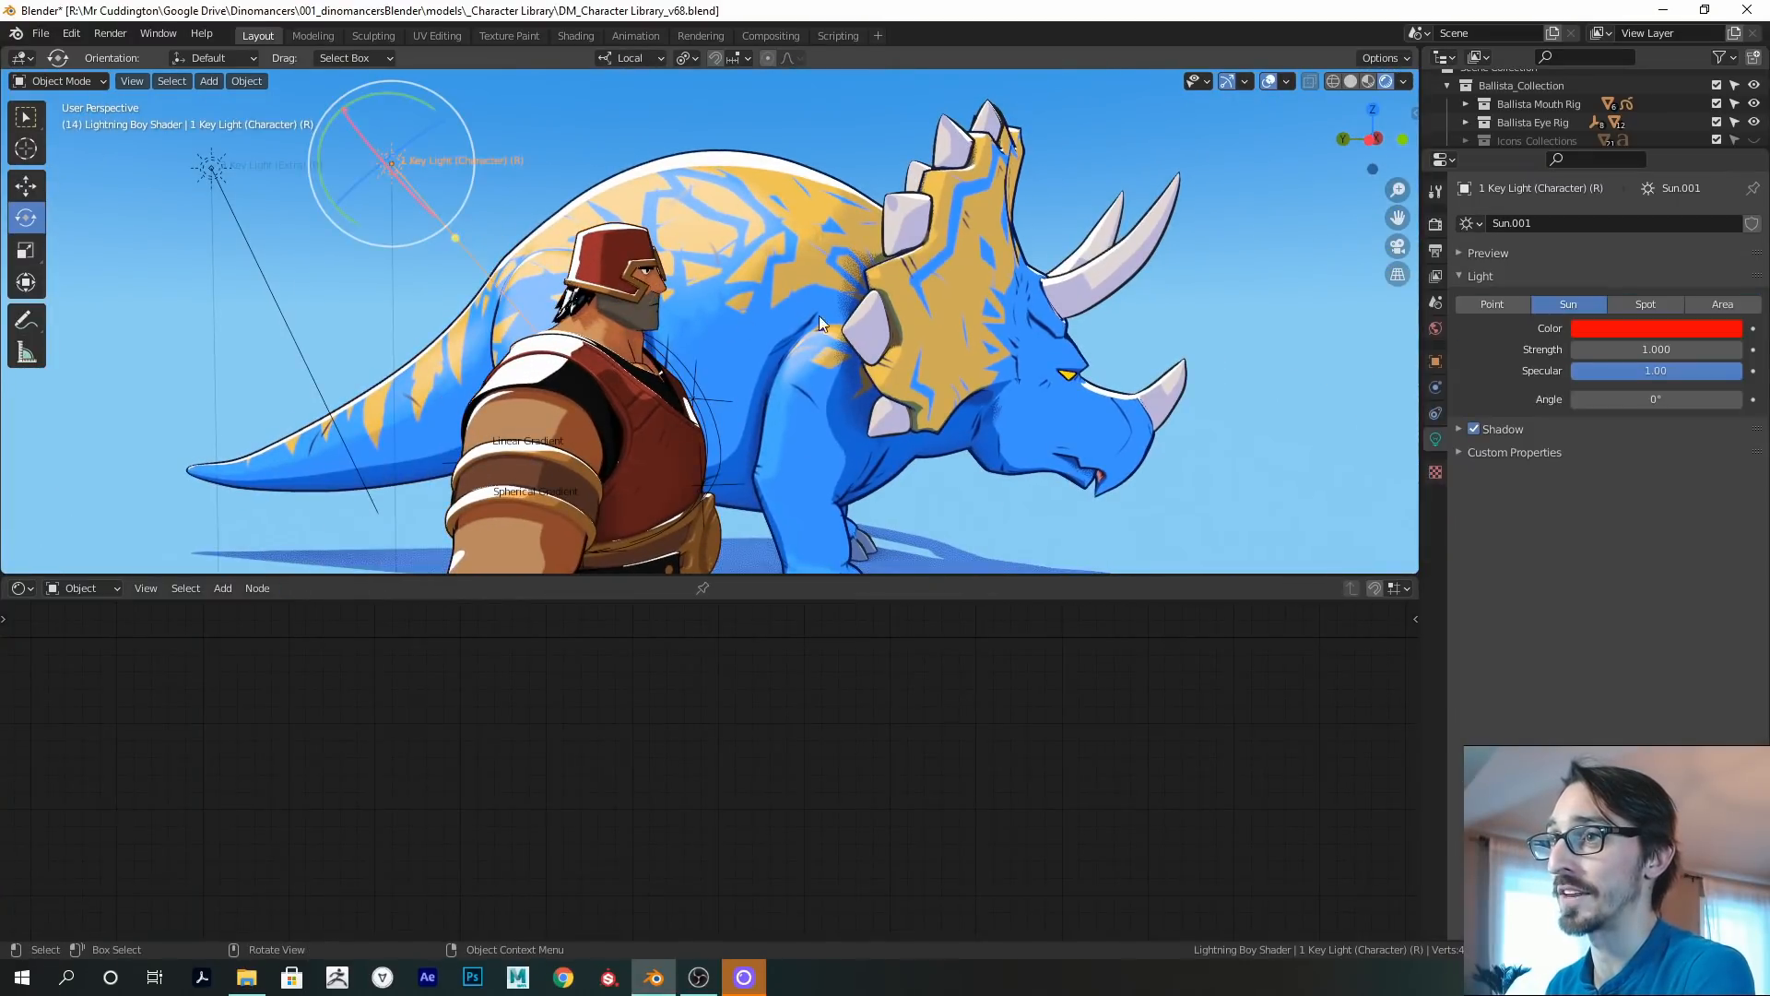
key(r)
click(293, 439)
middle_drag(743, 367, 667, 307)
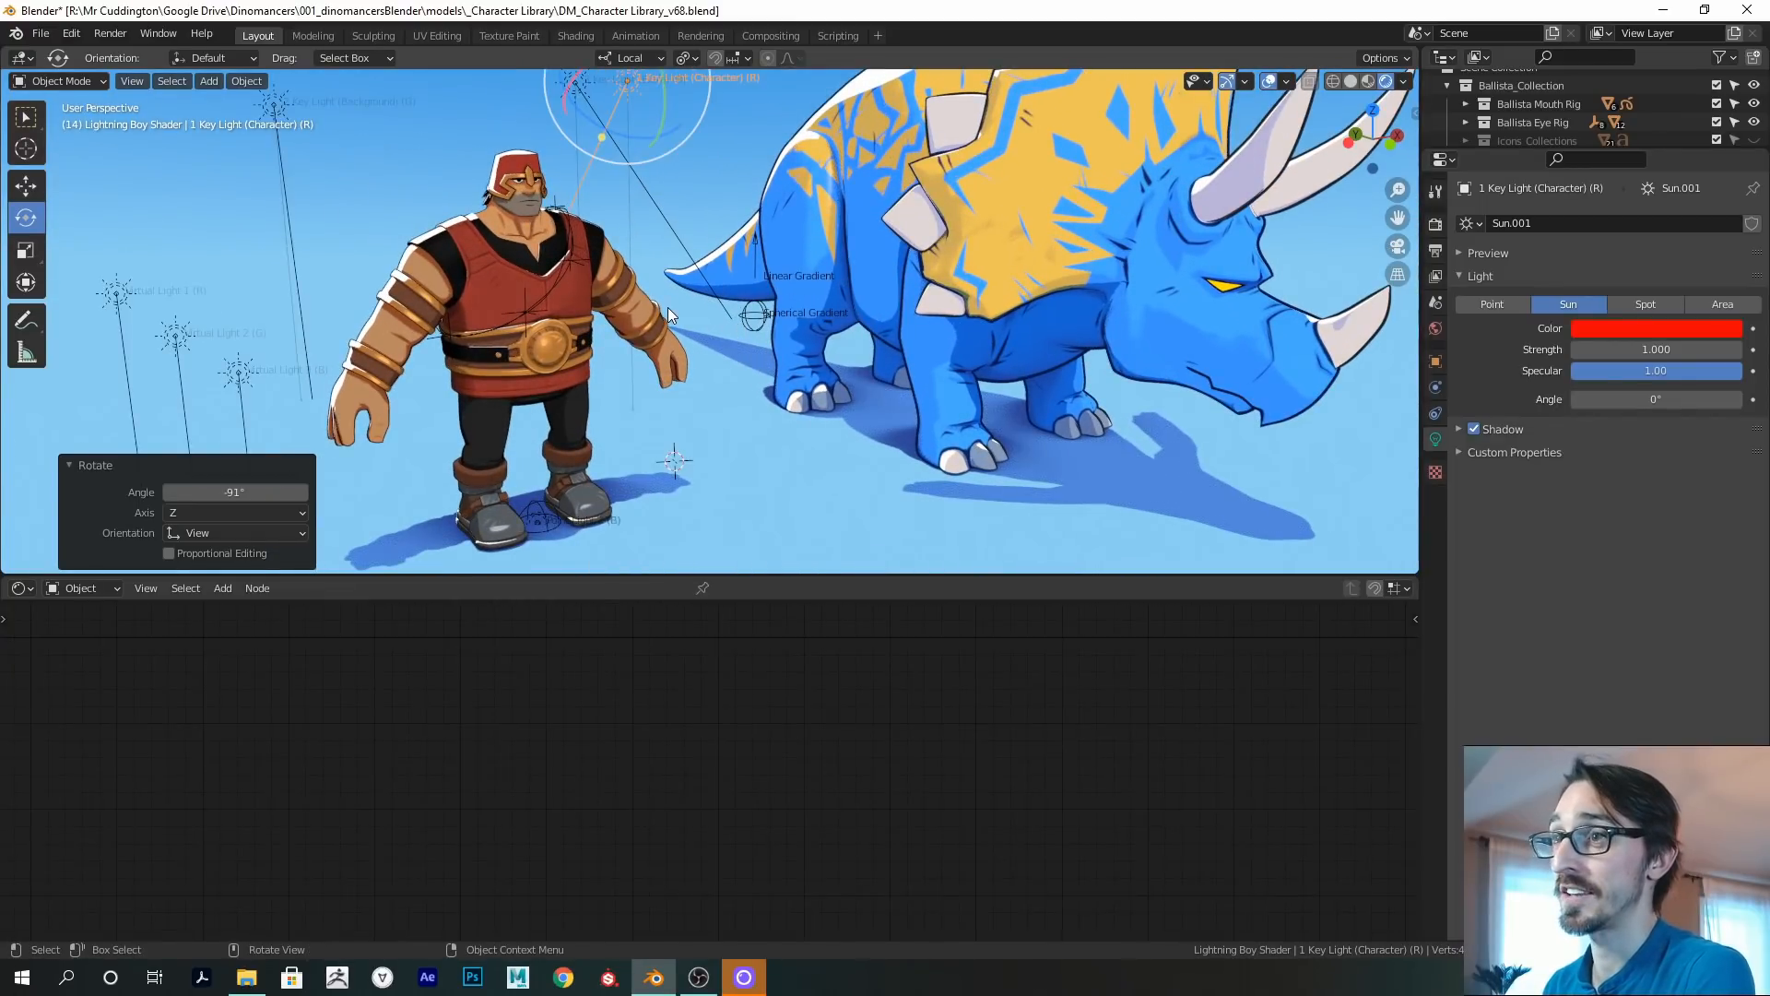
scroll(706, 367, up, 4)
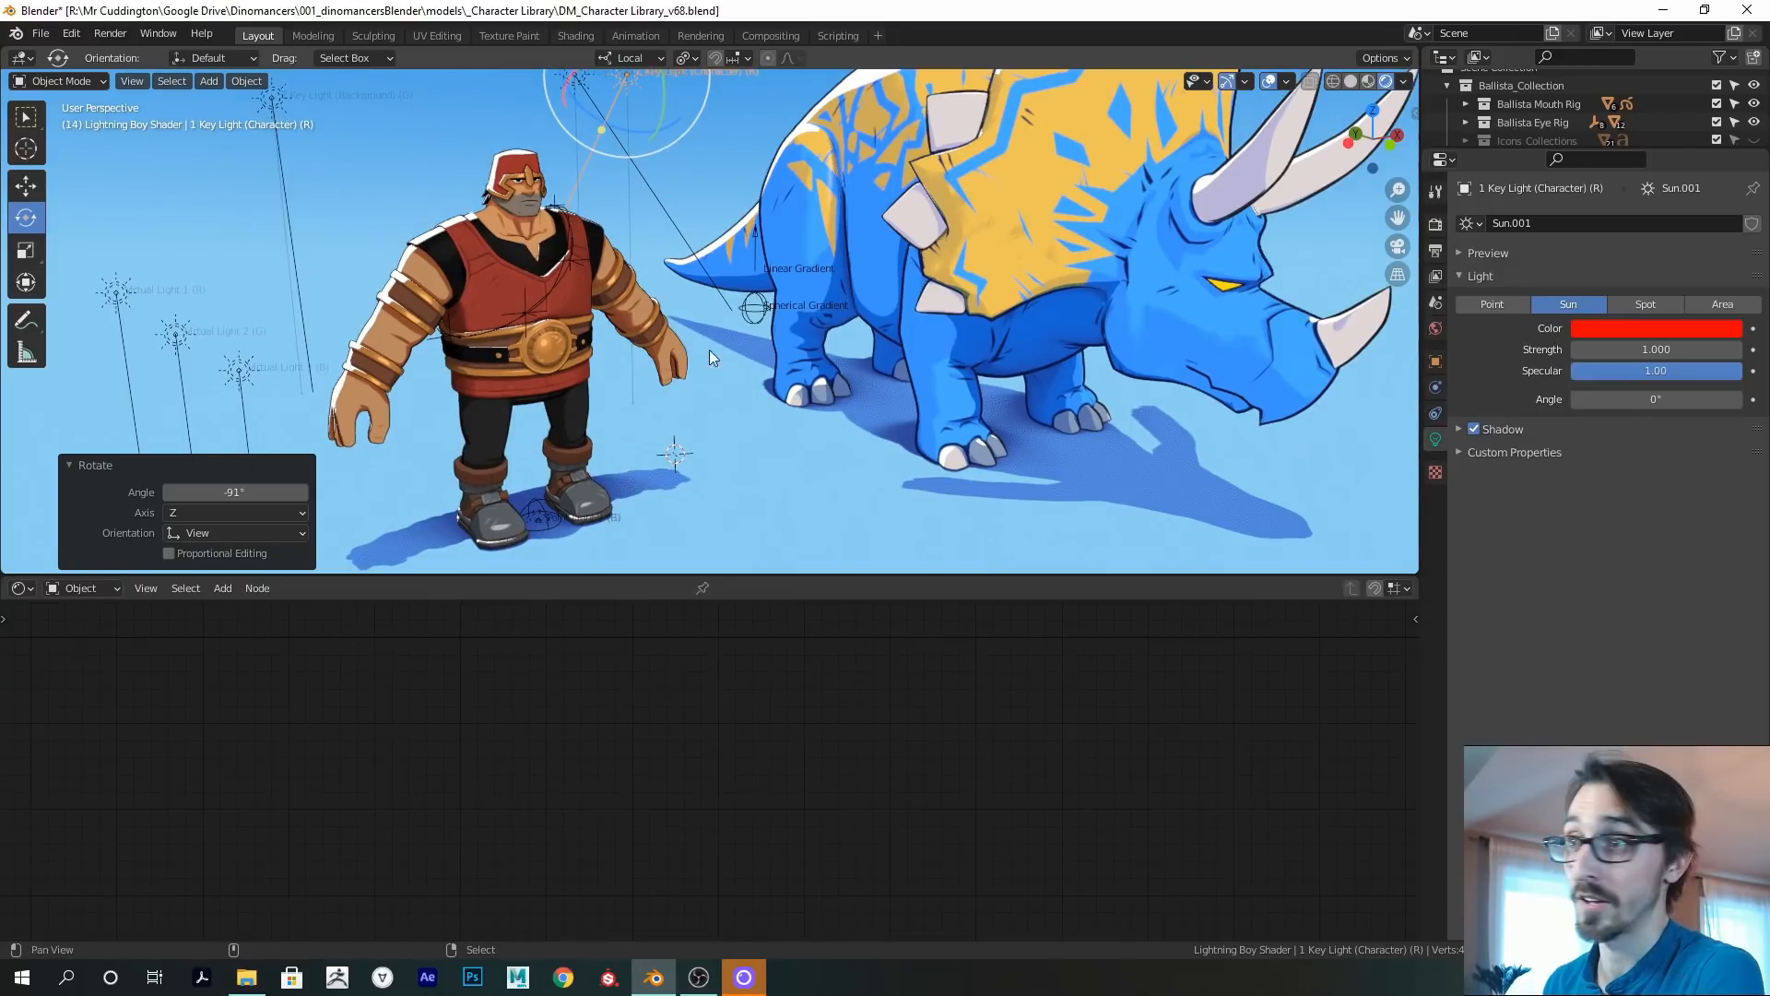
middle_drag(692, 449, 542, 394)
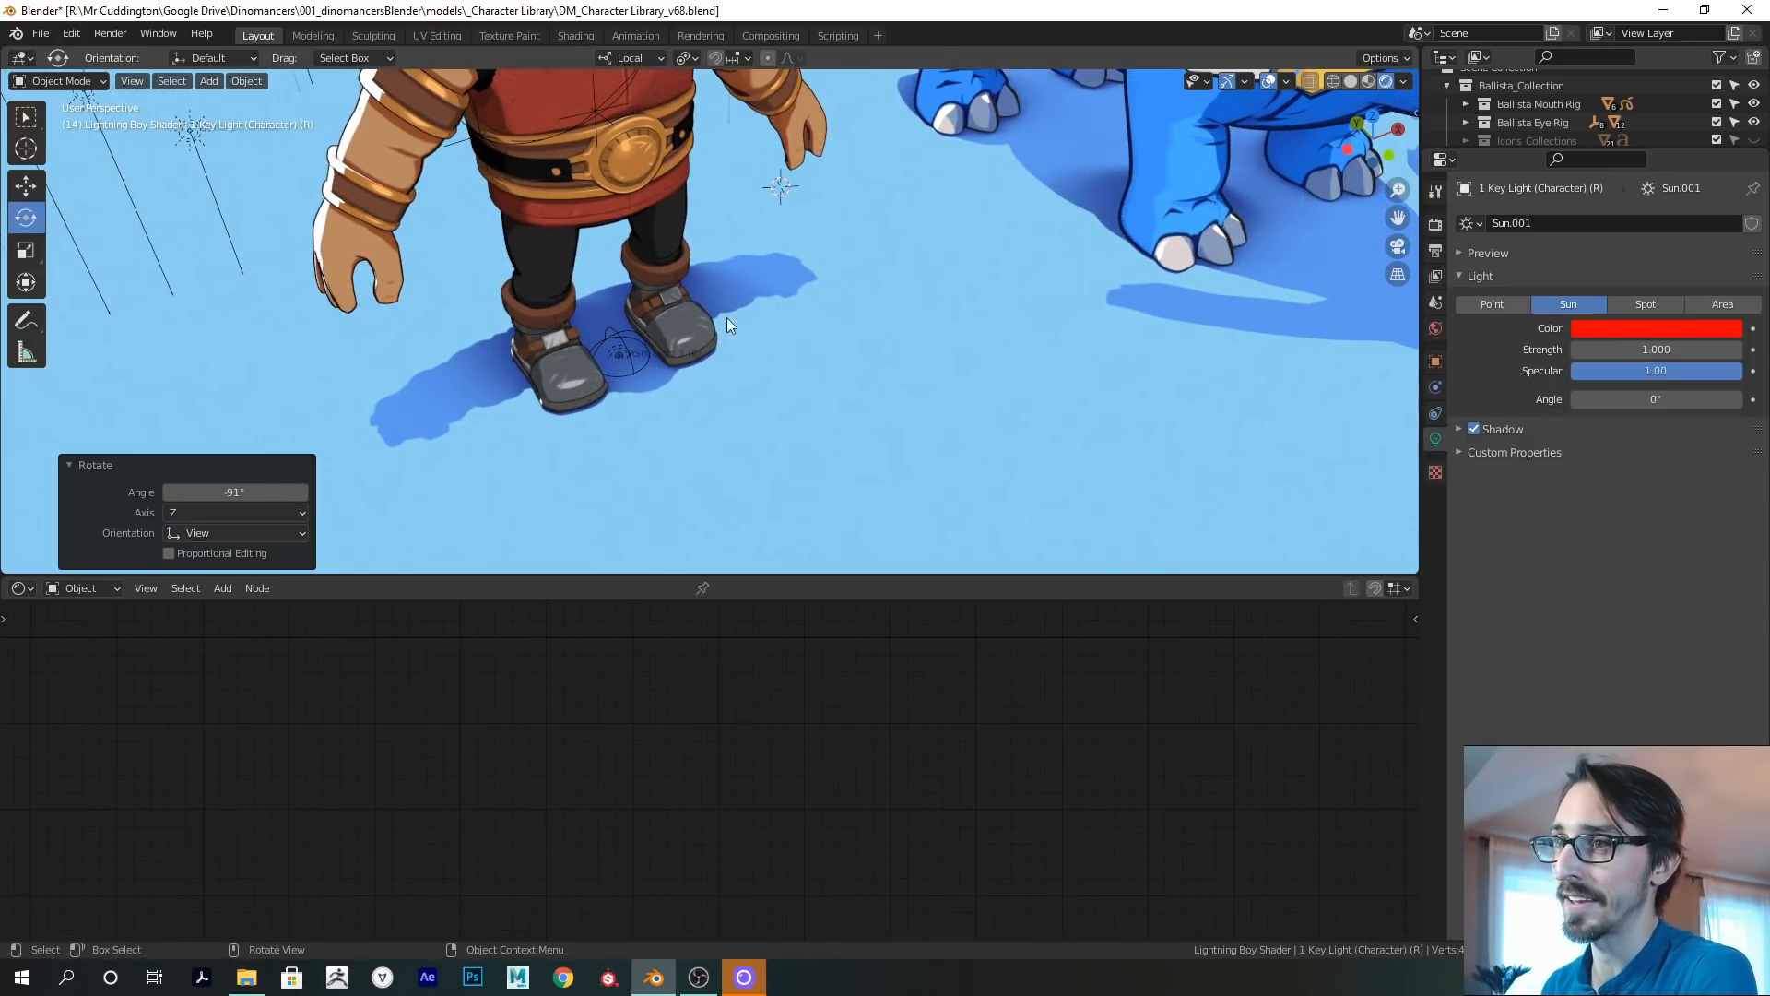
ctrl+middle_drag(808, 308, 757, 305)
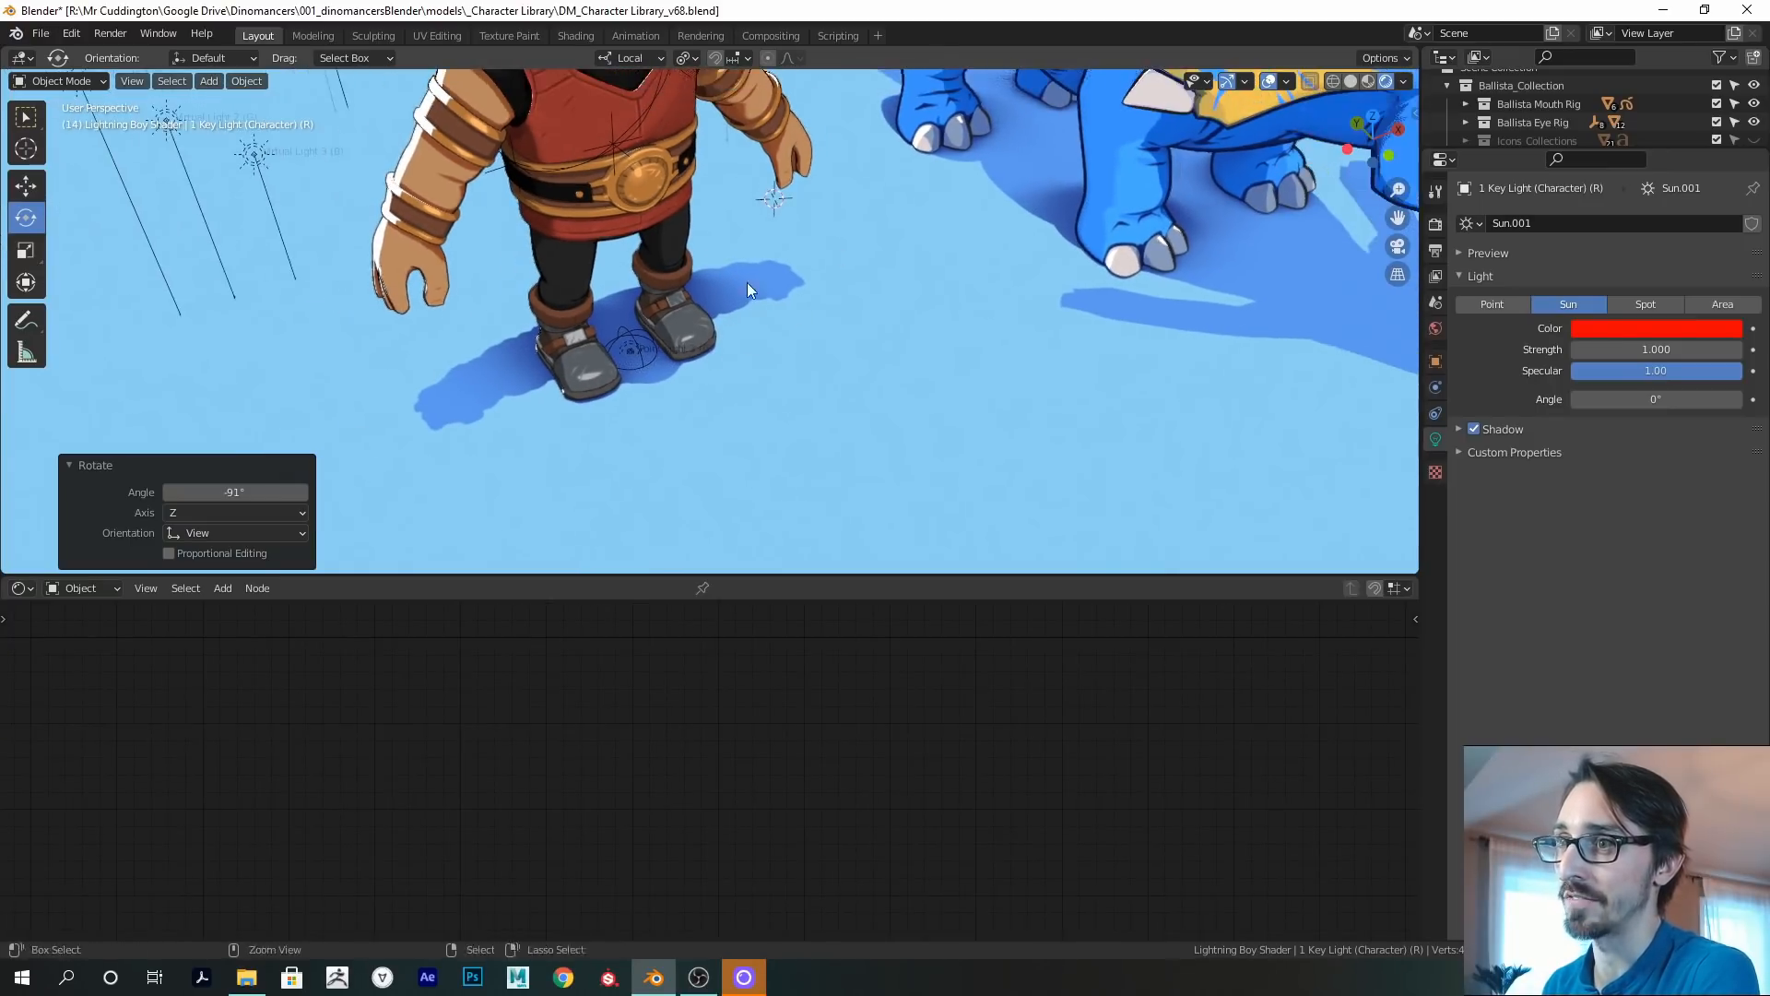
Select the triceratops and expand the layer 3 Ambient Occlusion (Baked) settings of its Triceratops Body material.
middle_drag(701, 369, 823, 317)
scroll(863, 319, down, 2)
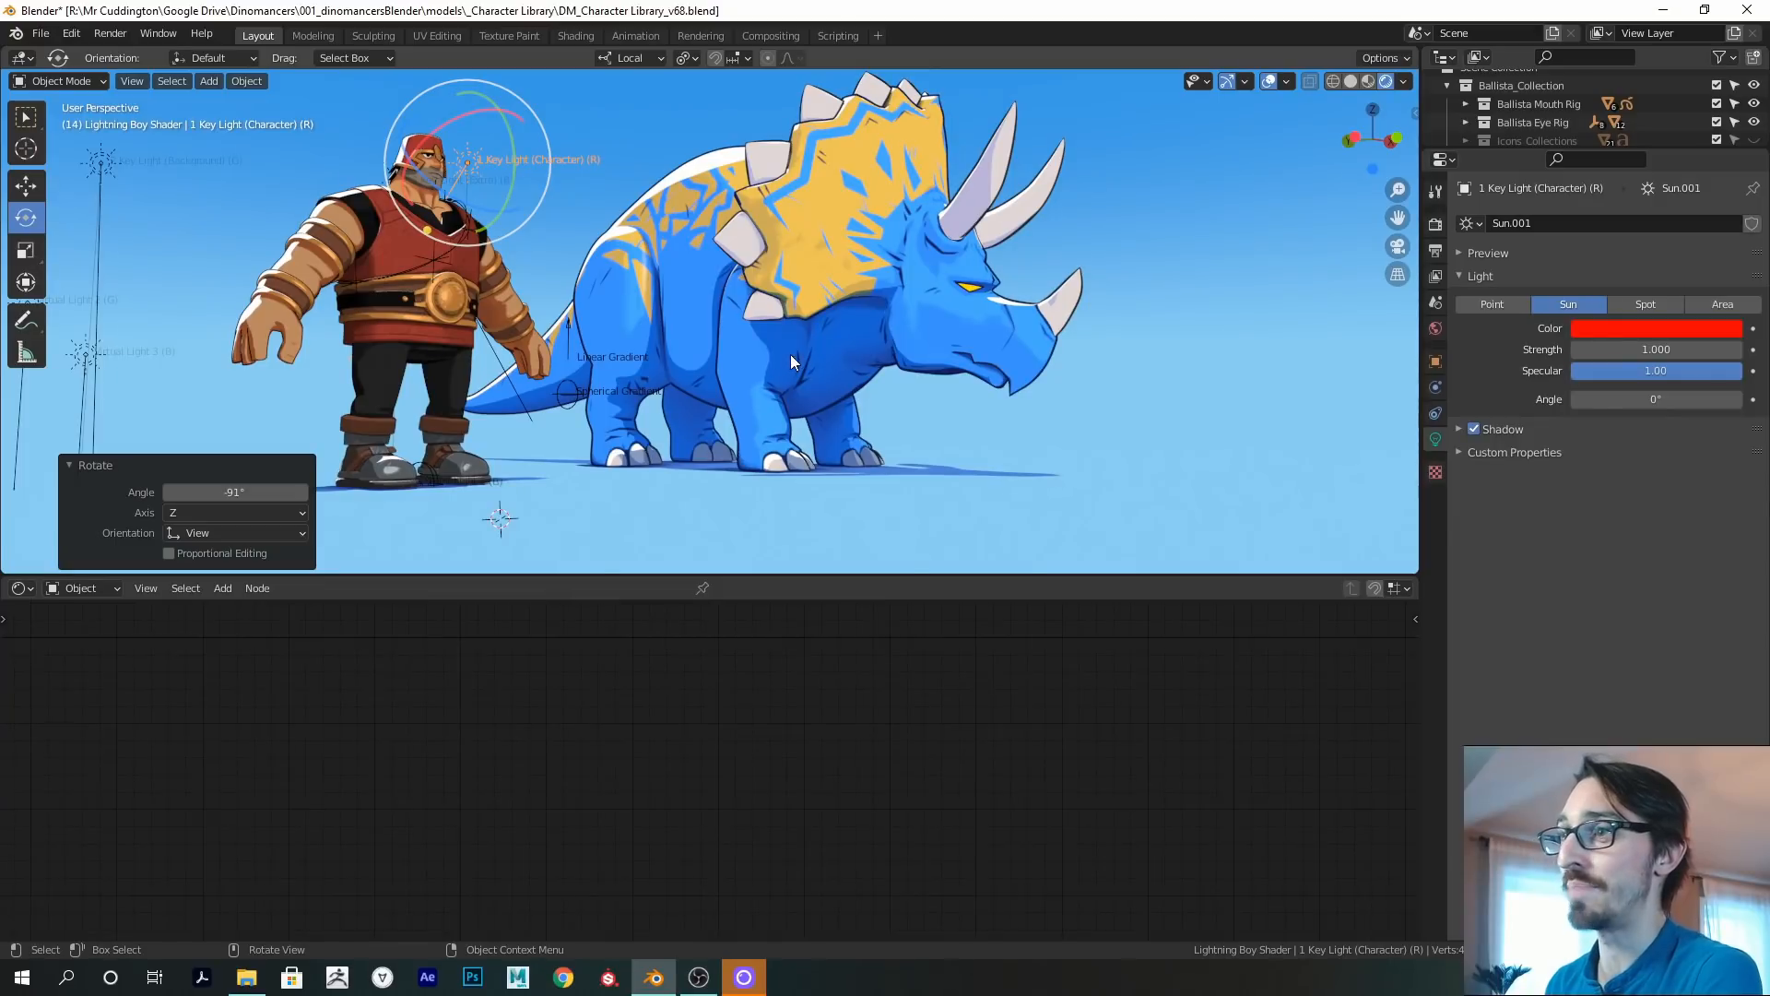
click(791, 359)
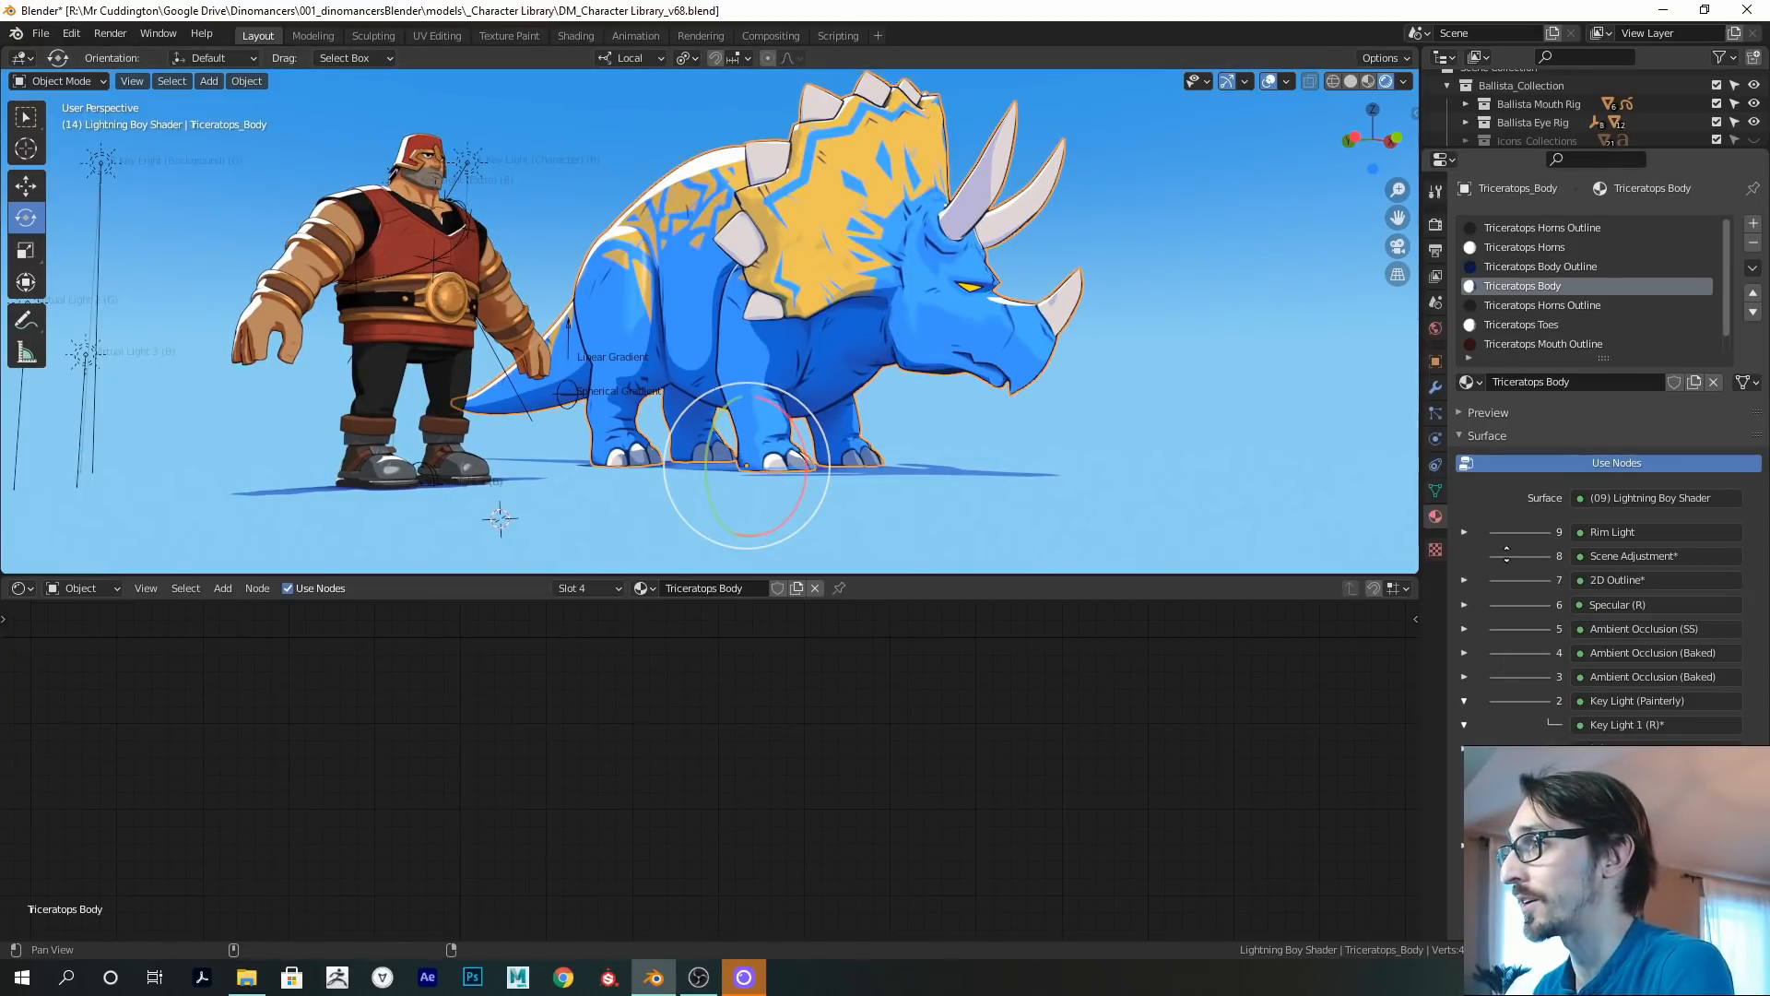
scroll(1507, 551, down, 5)
click(1464, 431)
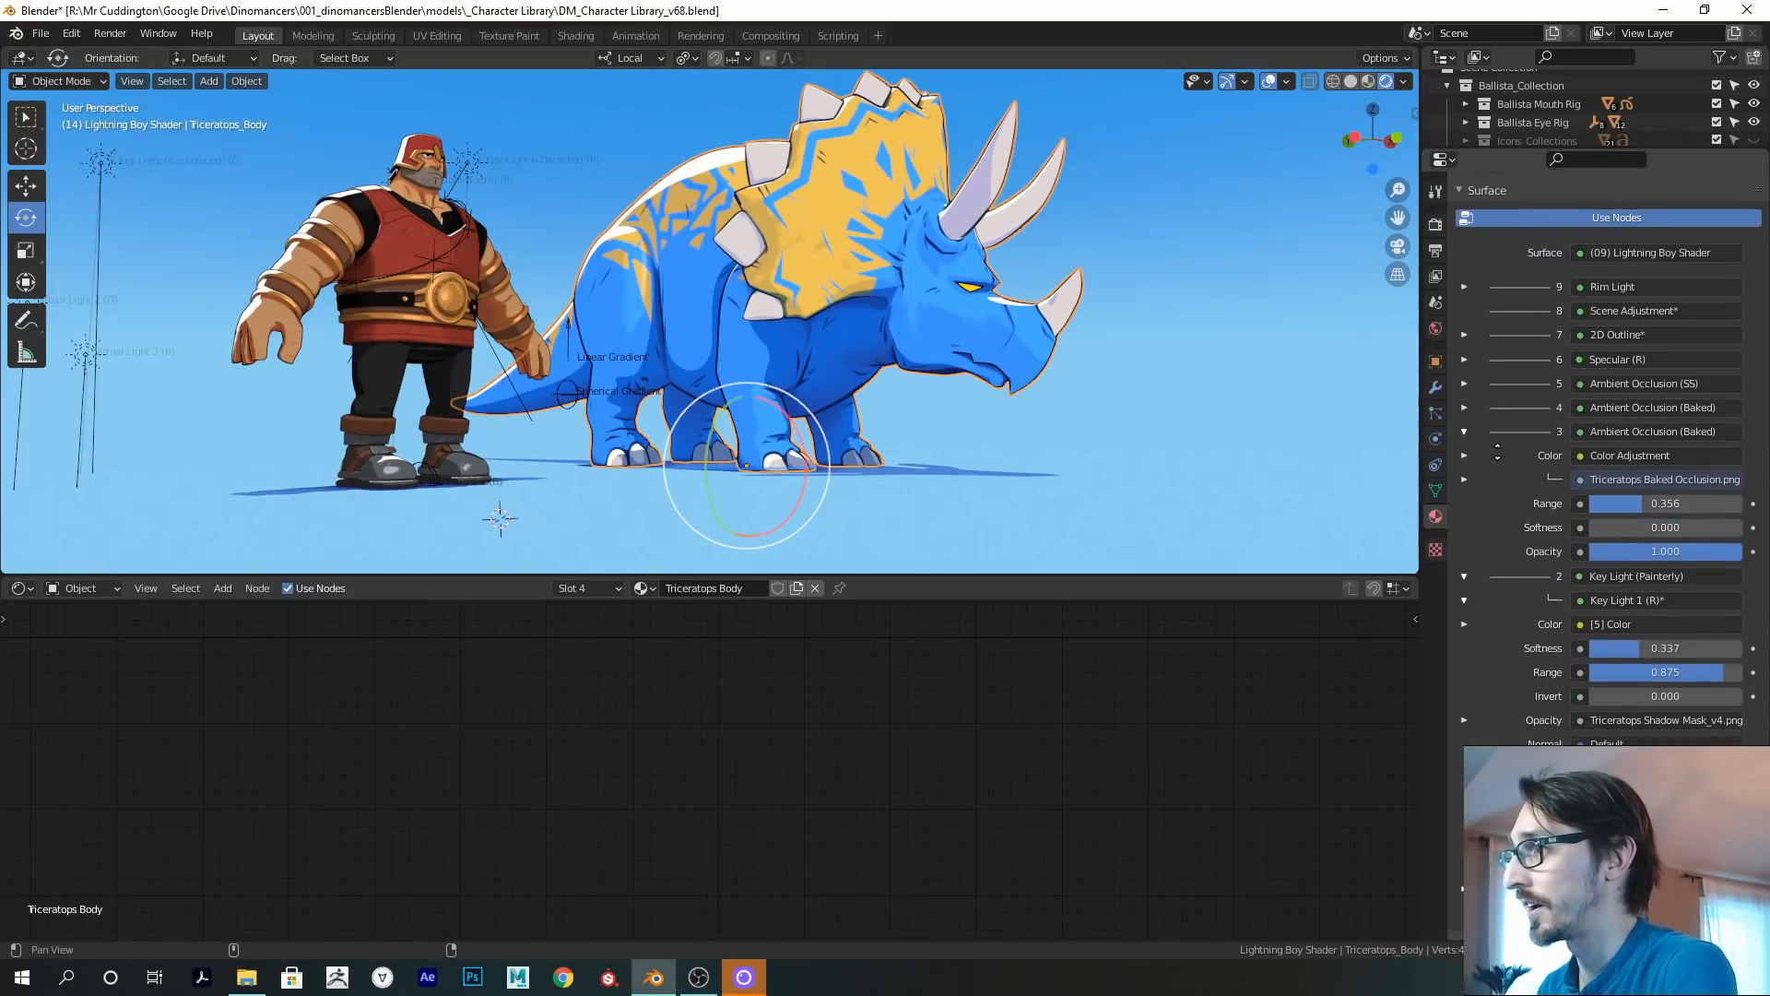
alt+drag(1498, 452, 1497, 387)
ctrl+alt+drag(980, 424, 970, 392)
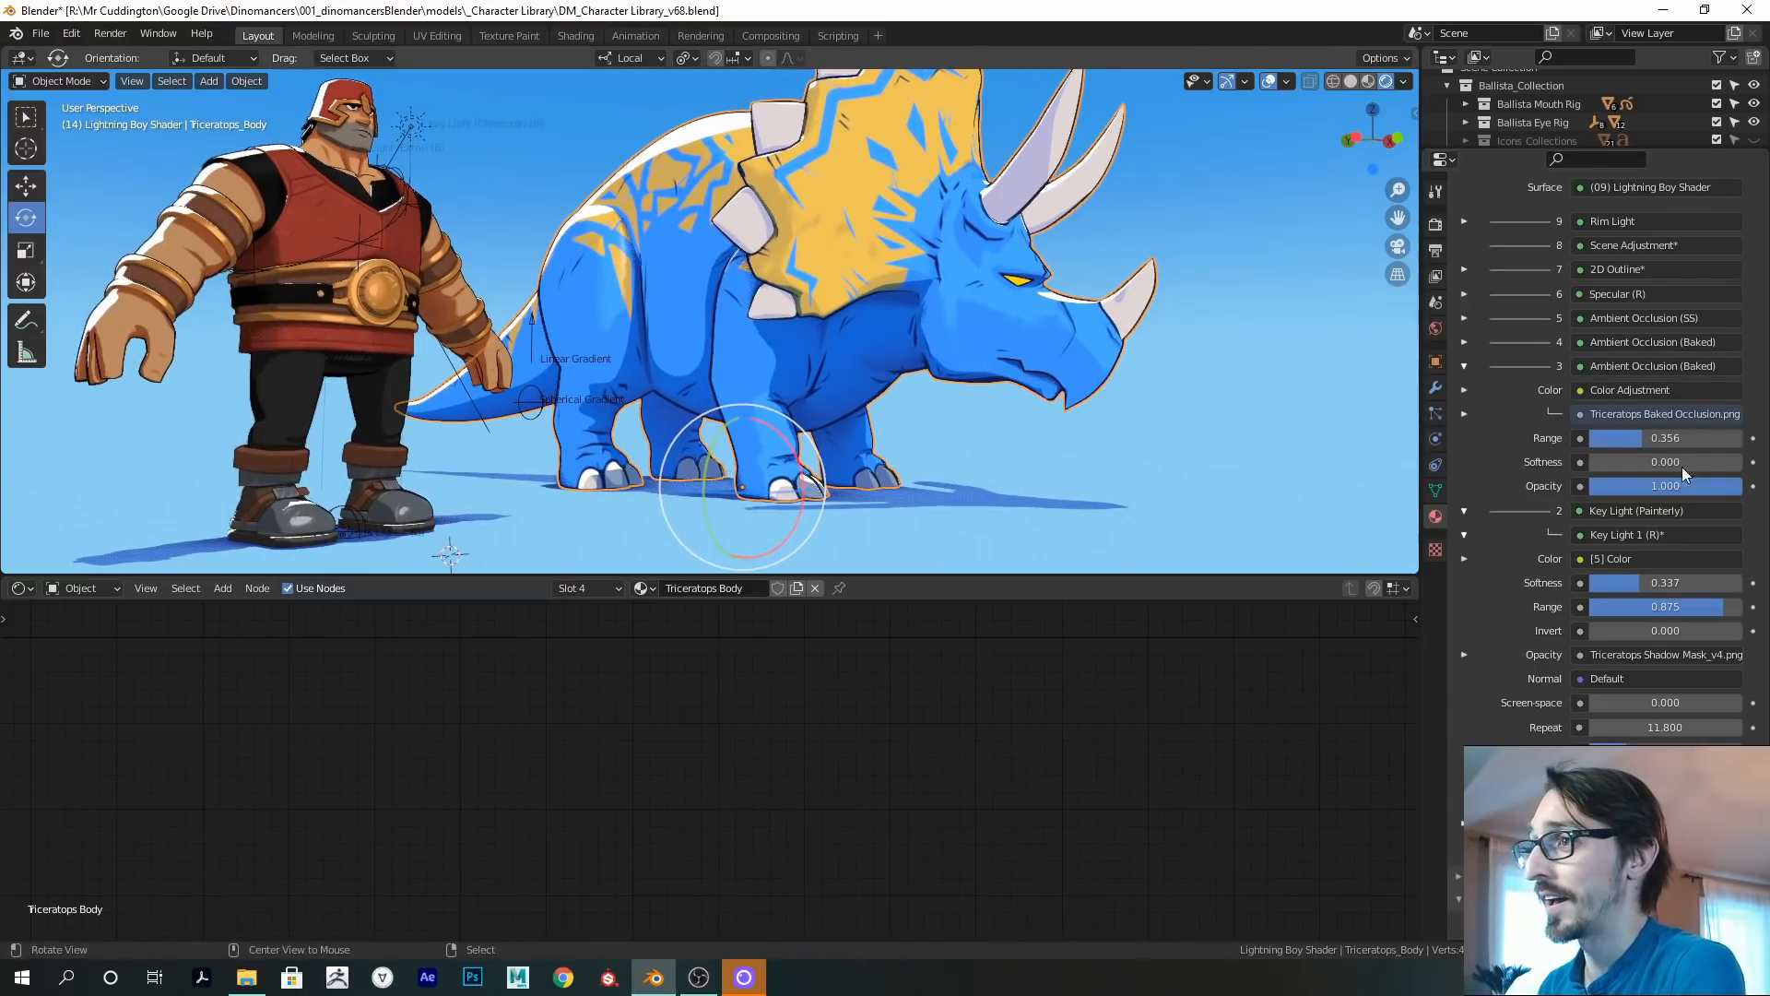
Try Range and Softness at 1.000 on the layer 3 Ambient Occlusion (Baked), and set Range to 0.294 and Softness to 0.200.
drag(1727, 439, 1743, 464)
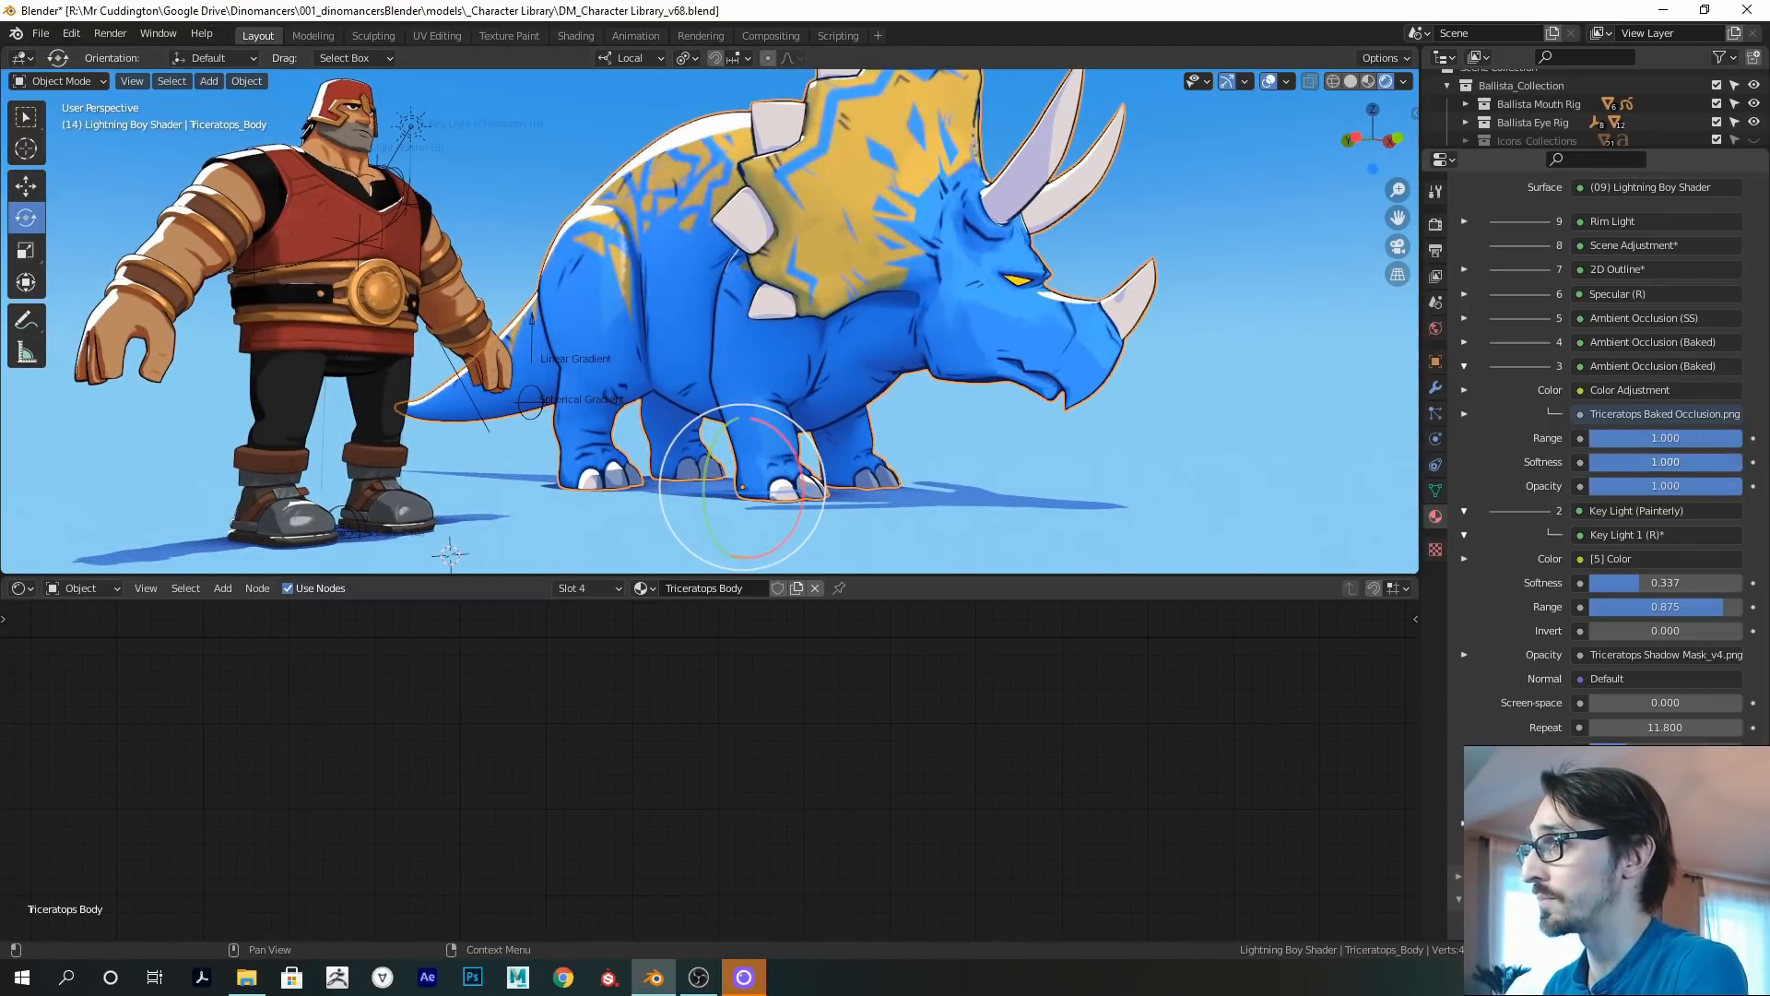
alt+drag(1101, 359, 1112, 359)
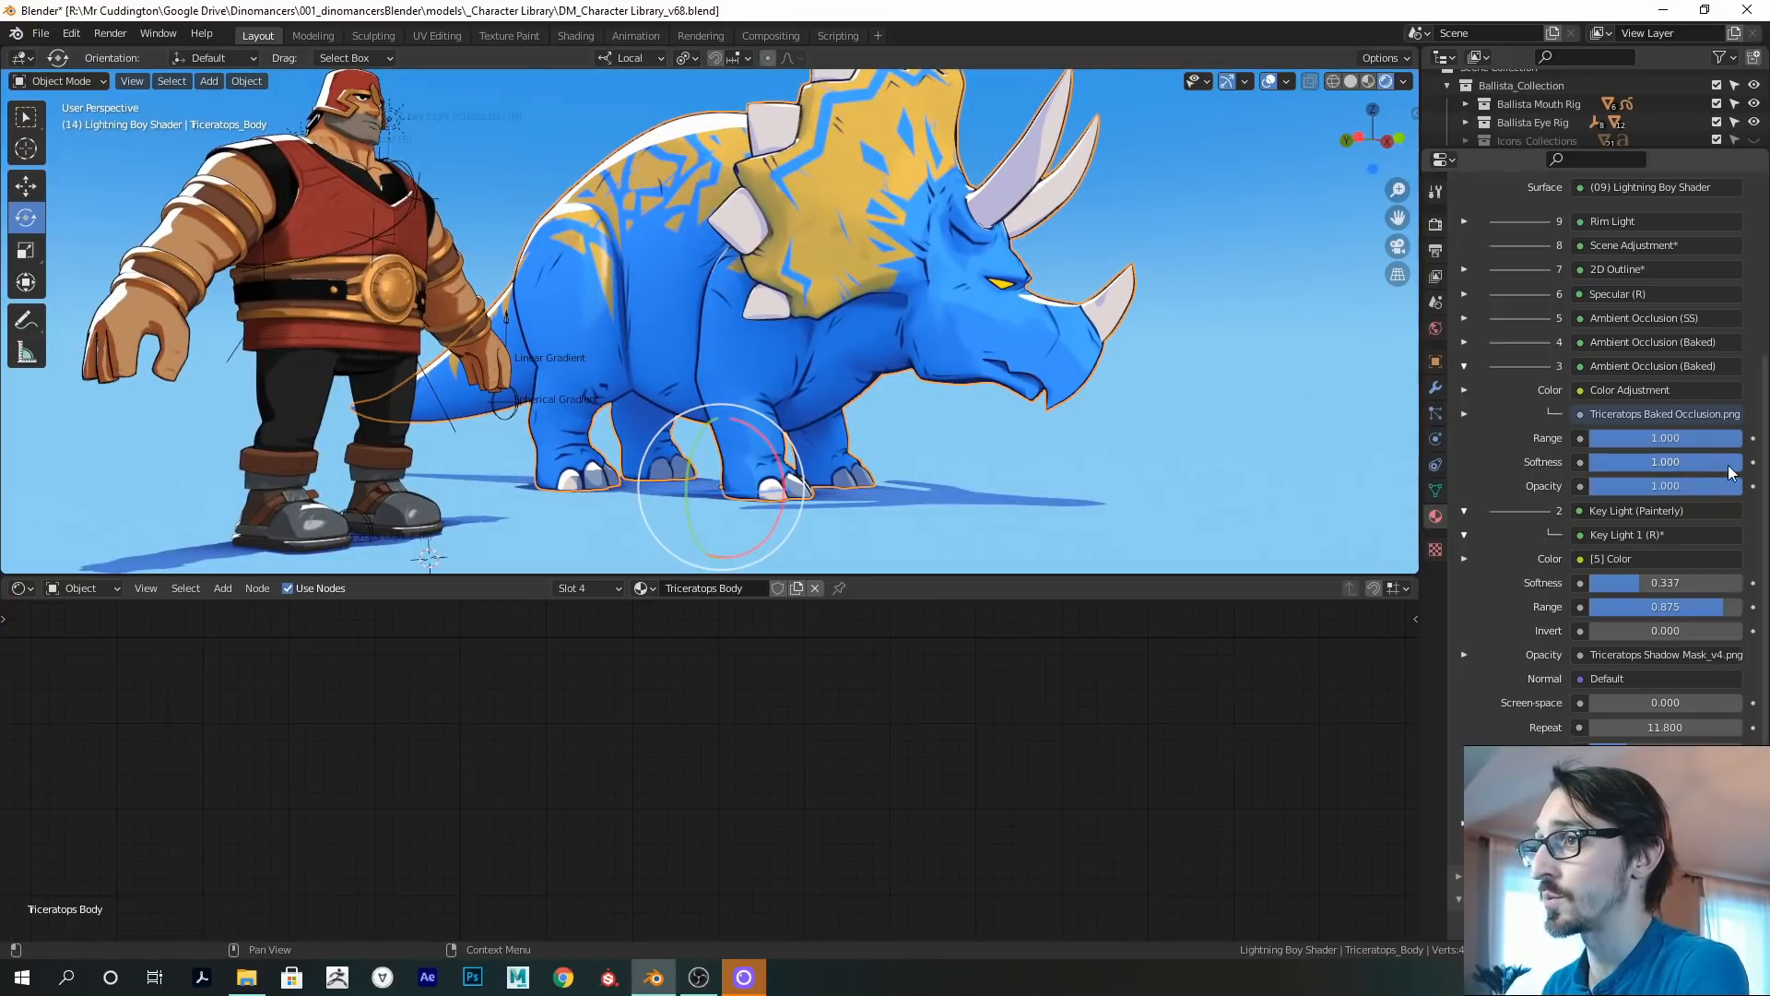
mouse_move(1681, 465)
mouse_down()
mouse_move(1632, 468)
mouse_move(1610, 445)
mouse_up()
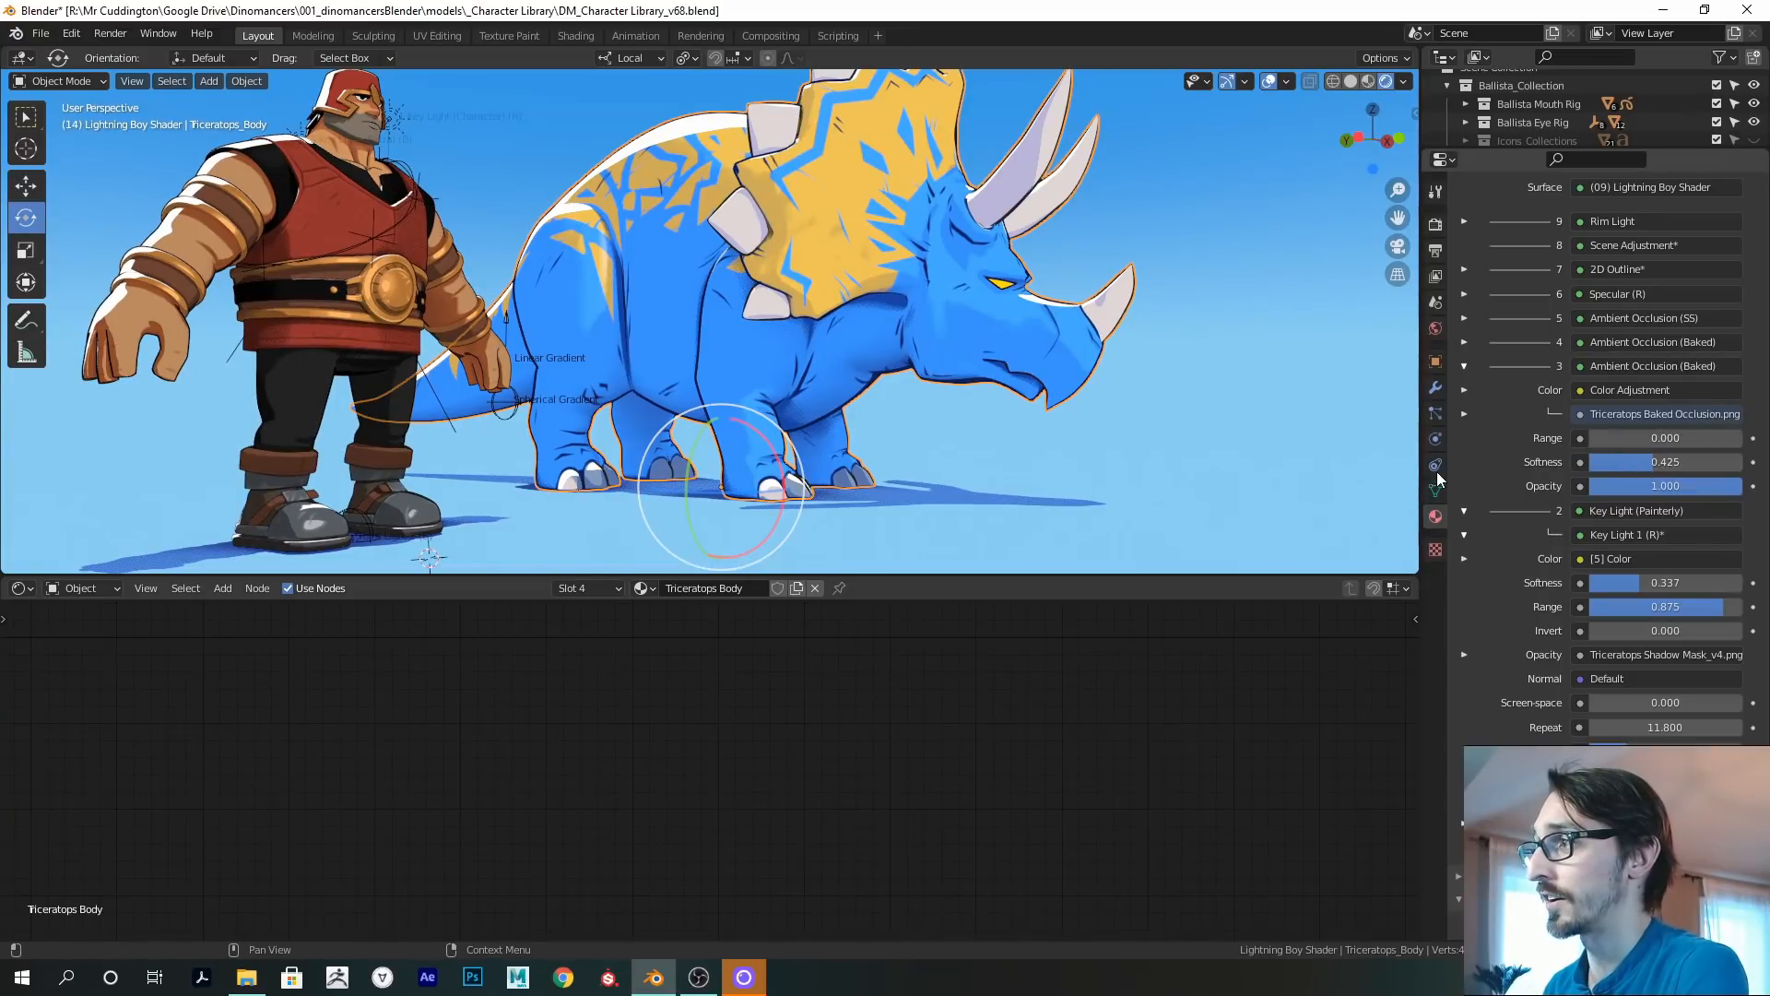
drag(1641, 464, 1385, 486)
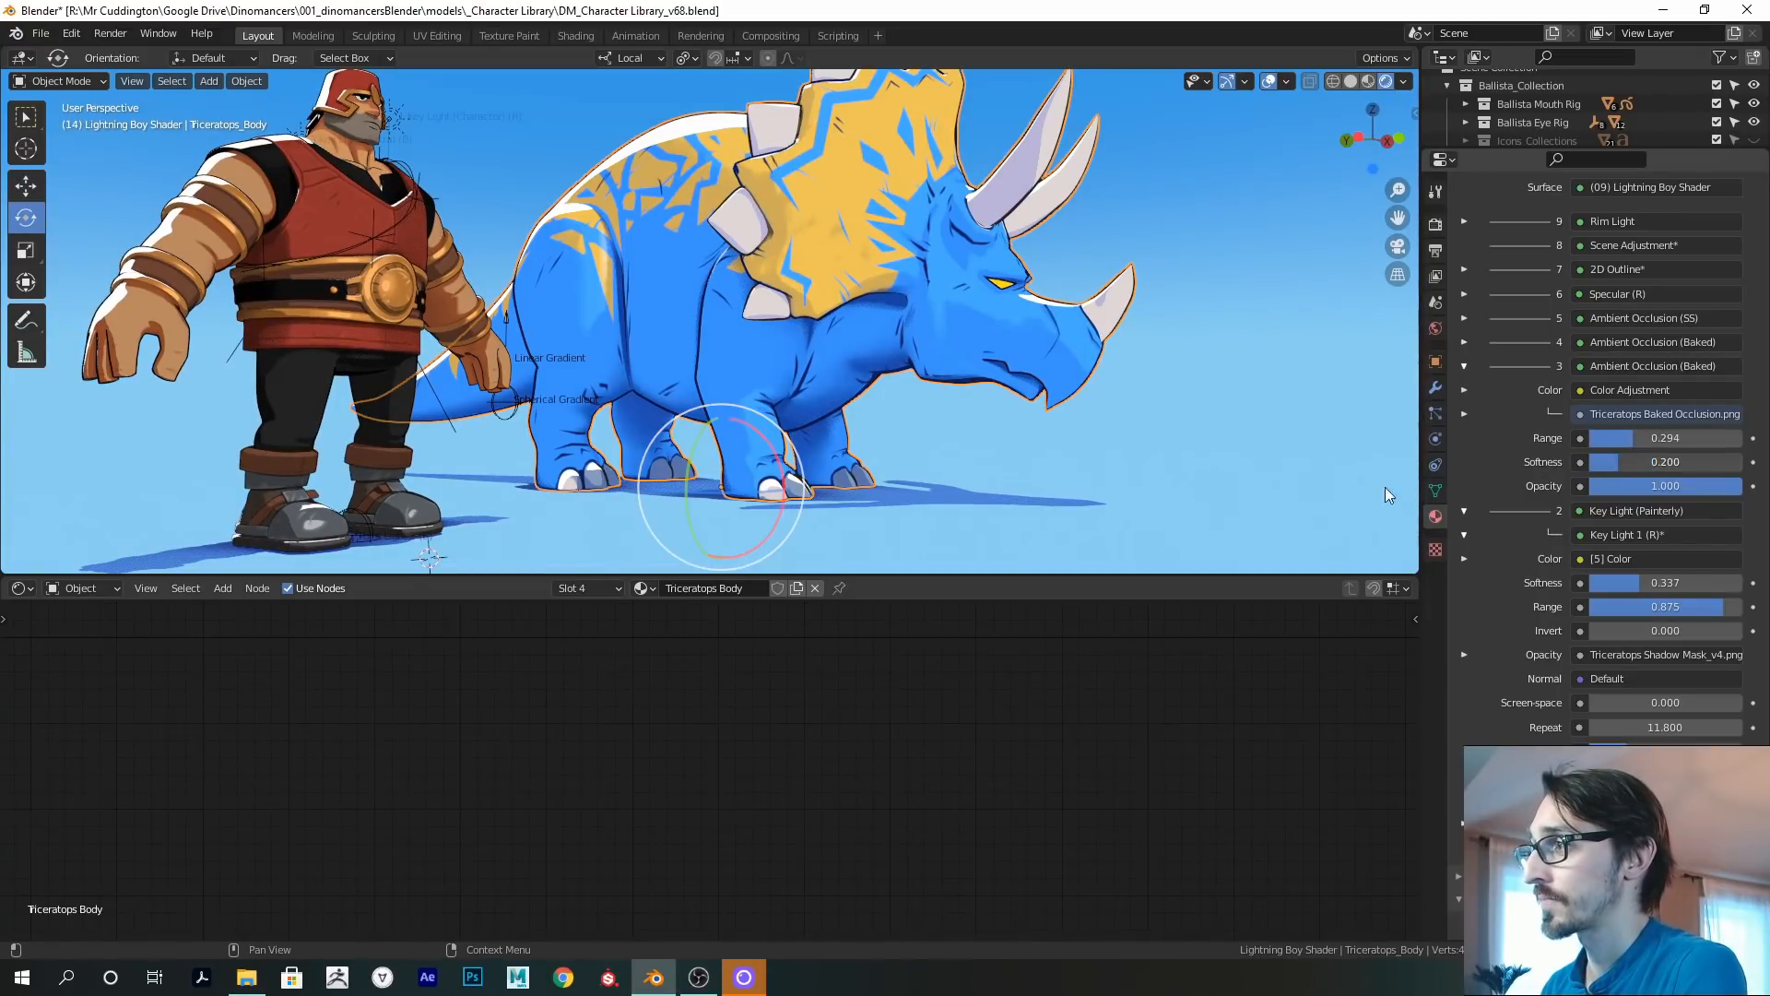
Set Range to 0.275 and Softness to 0.000 on the triceratops body's layer 3 Ambient Occlusion (Baked).
mouse_move(1682, 435)
mouse_down()
mouse_move(1705, 434)
mouse_move(1656, 437)
mouse_move(1678, 439)
mouse_up()
mouse_move(780, 387)
middle_down()
mouse_move(688, 351)
mouse_move(773, 356)
middle_up()
middle_drag(704, 292, 794, 397)
Select Ballista's face and bring the Ballista Face material's full node network into view.
shift+middle_drag(779, 213, 733, 369)
ctrl+alt+drag(734, 369, 766, 294)
shift+middle_drag(693, 314, 734, 308)
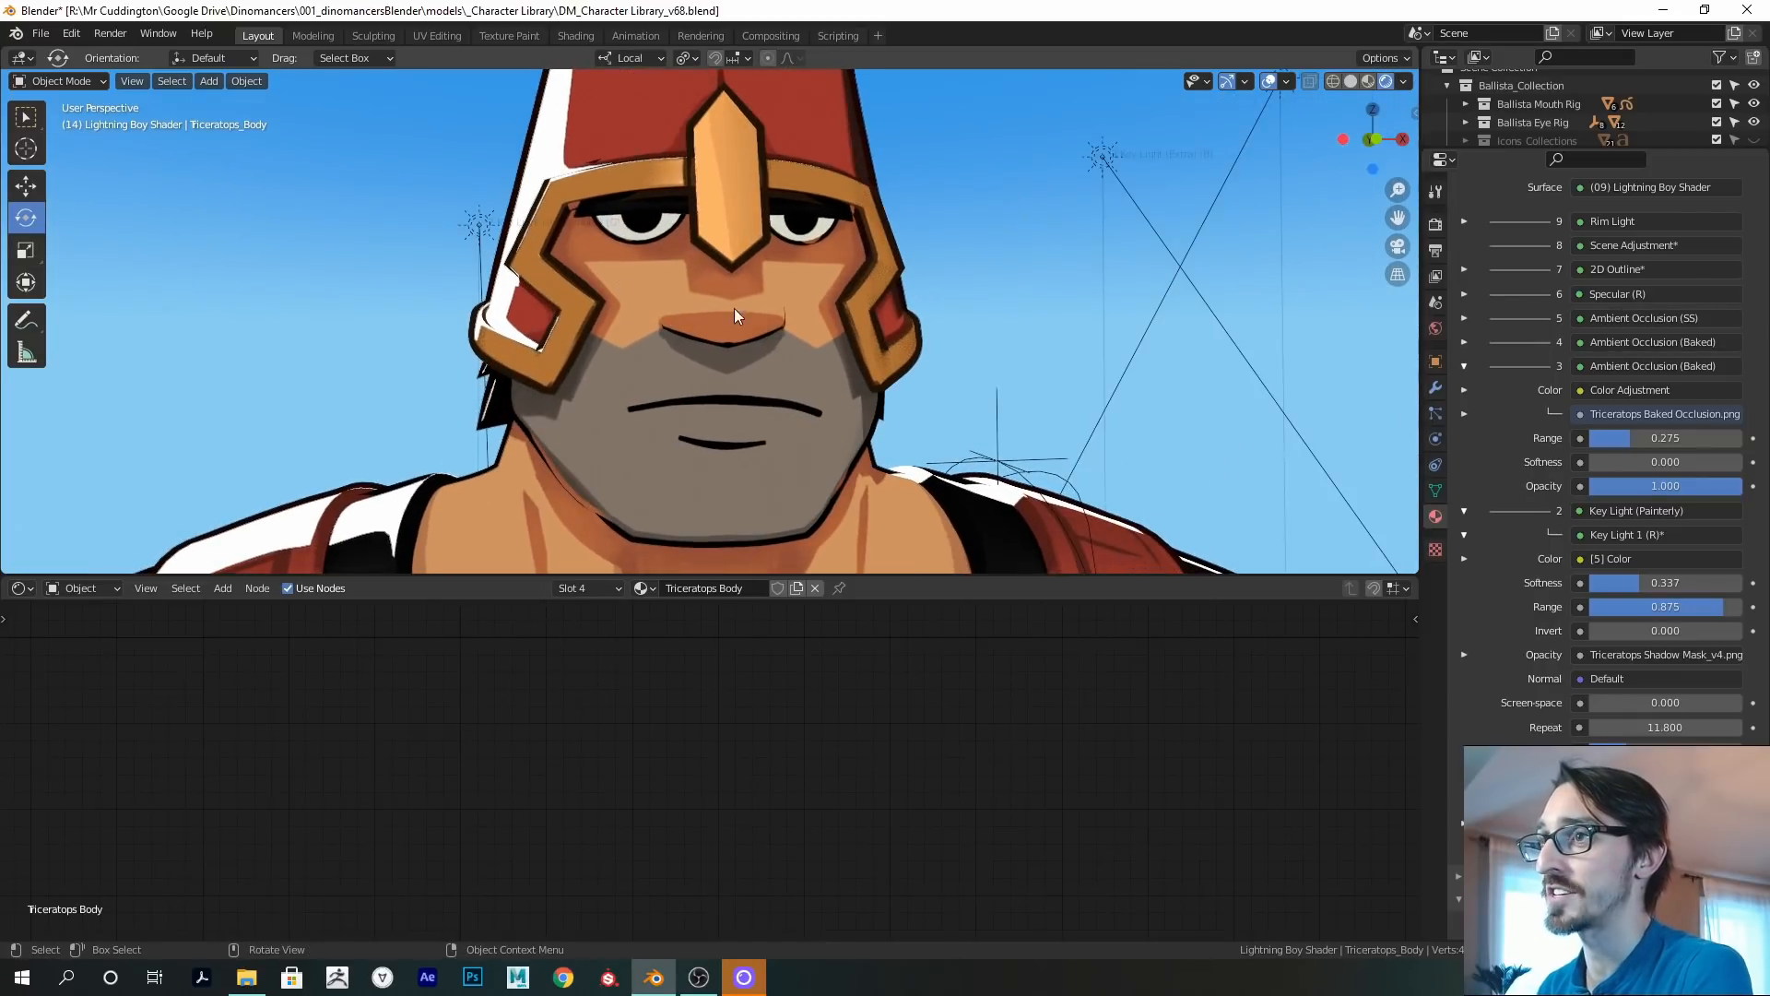
click(649, 300)
key(Home)
scroll(905, 758, up, 5)
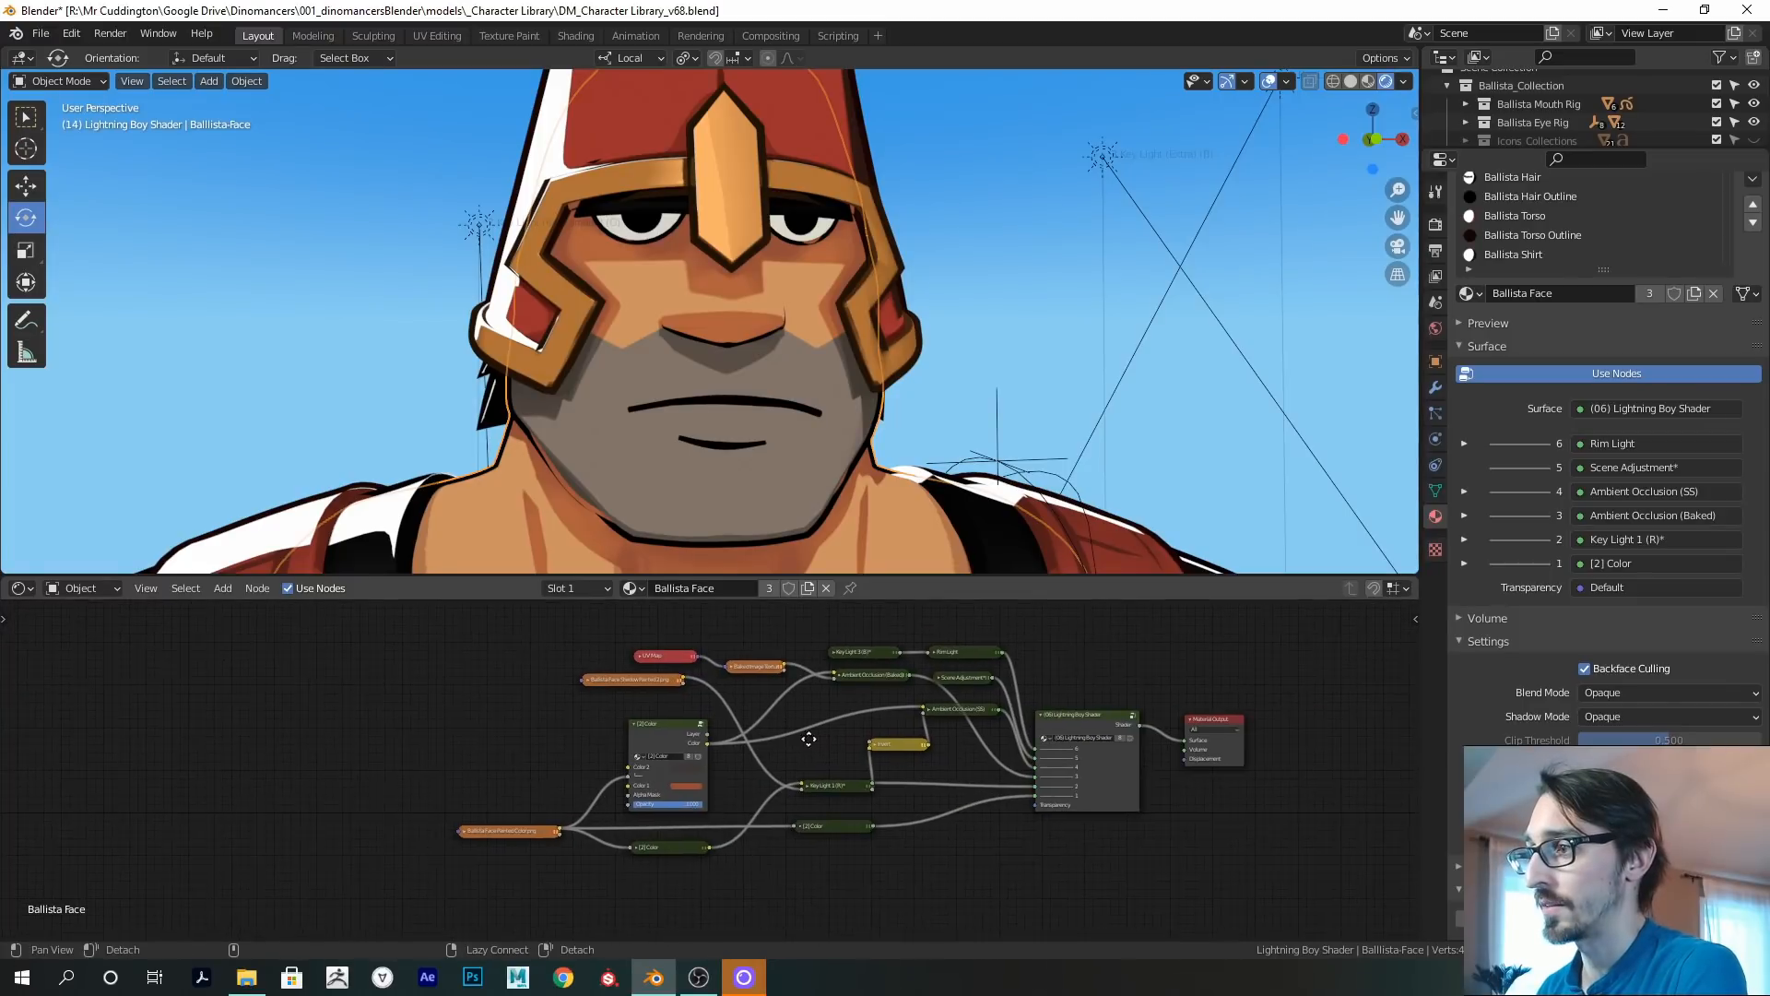
scroll(900, 719, up, 1)
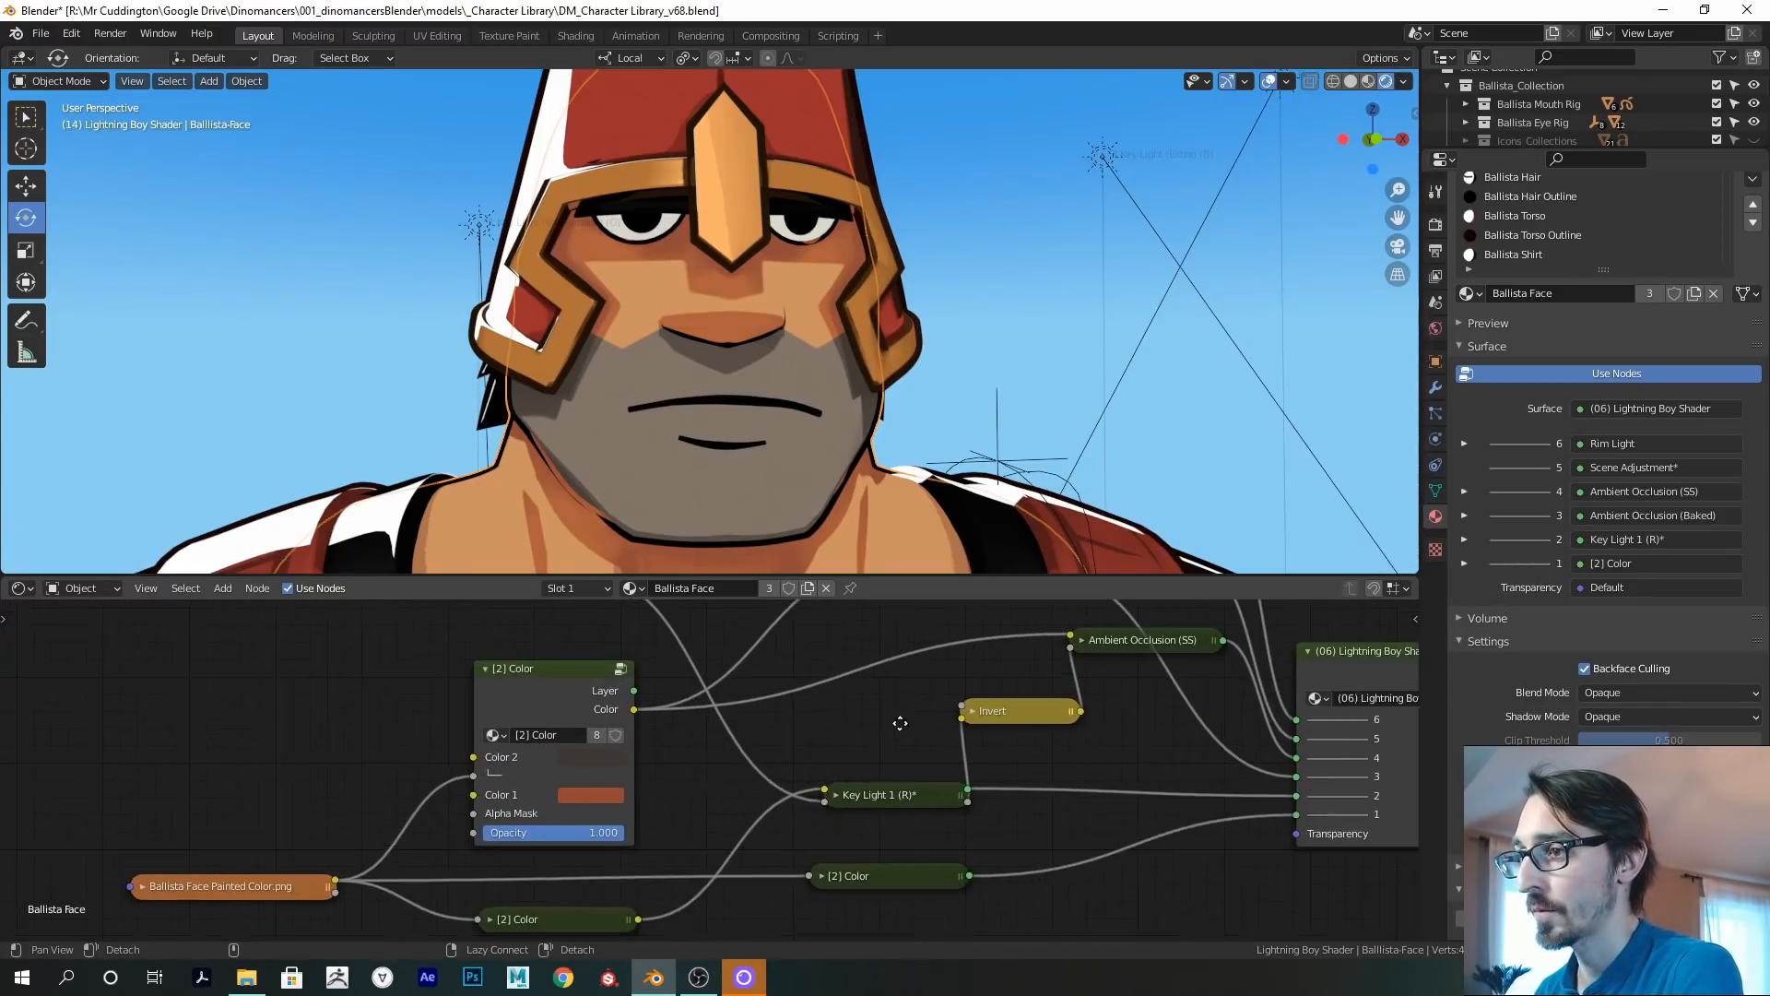
Expand the Key Light 1 (R)* node and select the Ballista Face Shadow Painted 2.png node that feeds its Opacity.
click(800, 783)
middle_drag(843, 796, 840, 781)
drag(840, 780, 837, 757)
middle_drag(729, 678, 738, 706)
drag(516, 624, 527, 641)
middle_drag(632, 698, 615, 689)
mouse_move(776, 872)
mouse_down()
mouse_move(706, 837)
mouse_move(708, 821)
mouse_up()
mouse_move(564, 638)
mouse_down()
mouse_move(794, 878)
mouse_move(776, 872)
mouse_up()
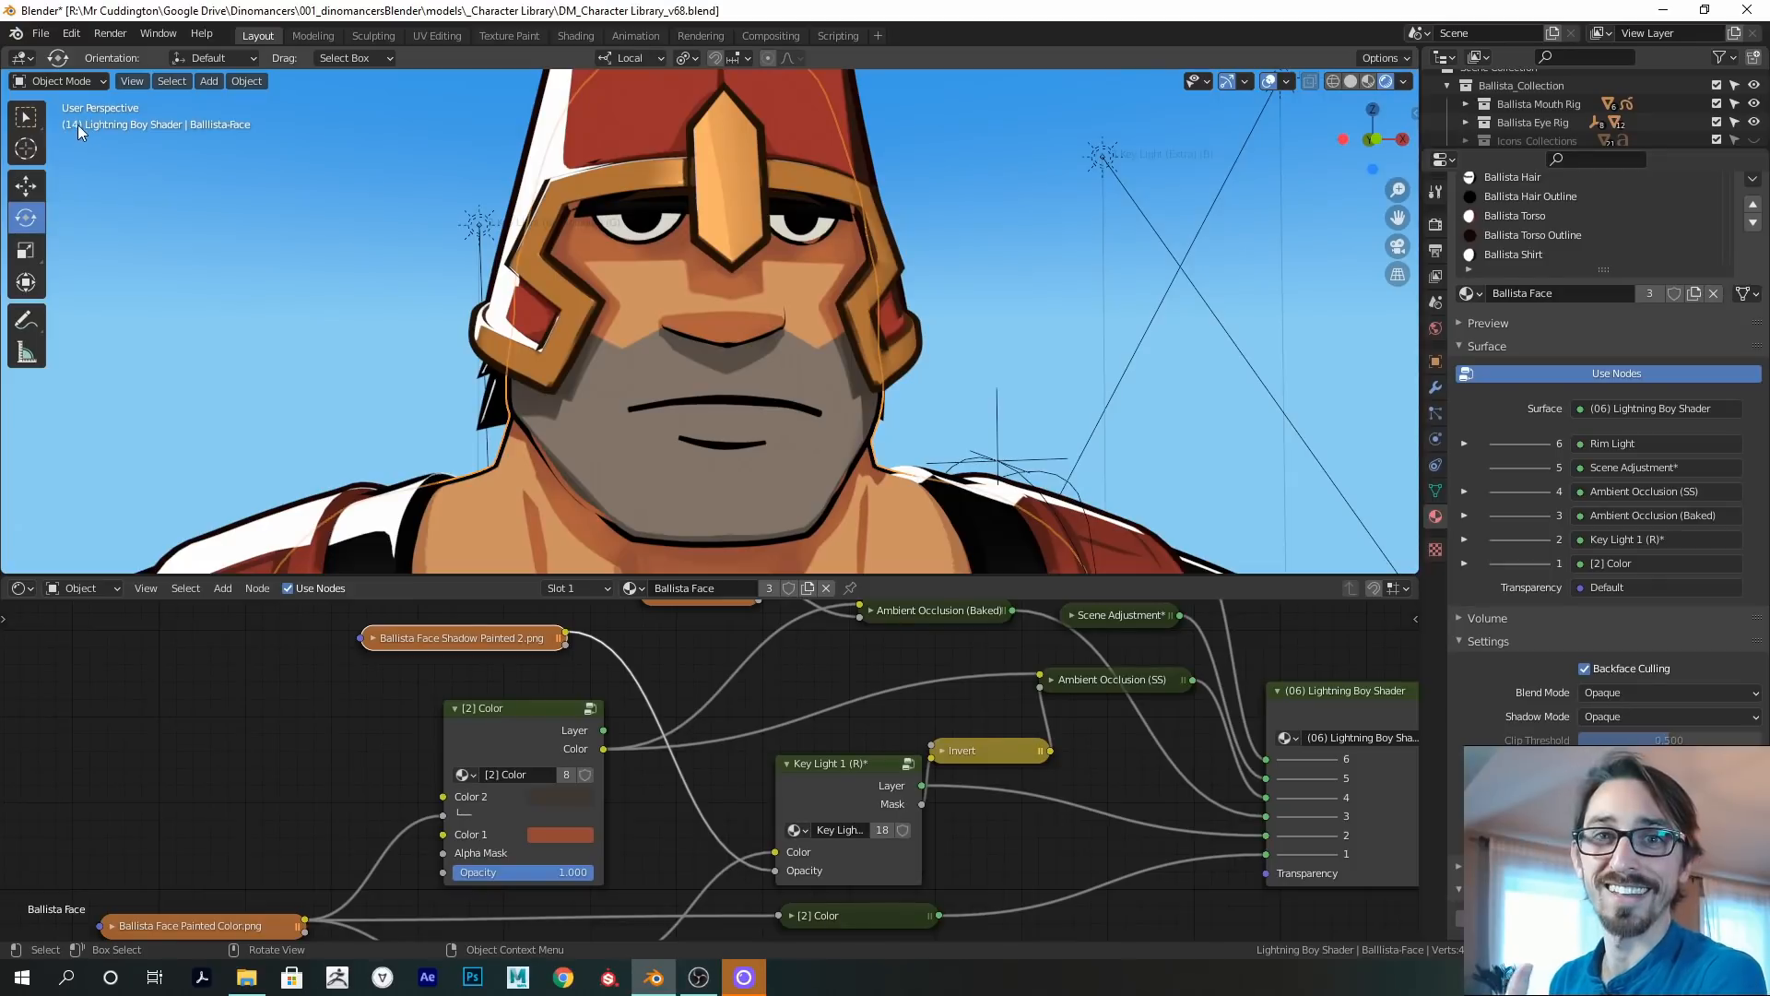
Switch Ballista's face to Texture Paint mode and display its texture slots and brush settings for painting Ballista Face Shadow Painted 2.png.
click(80, 82)
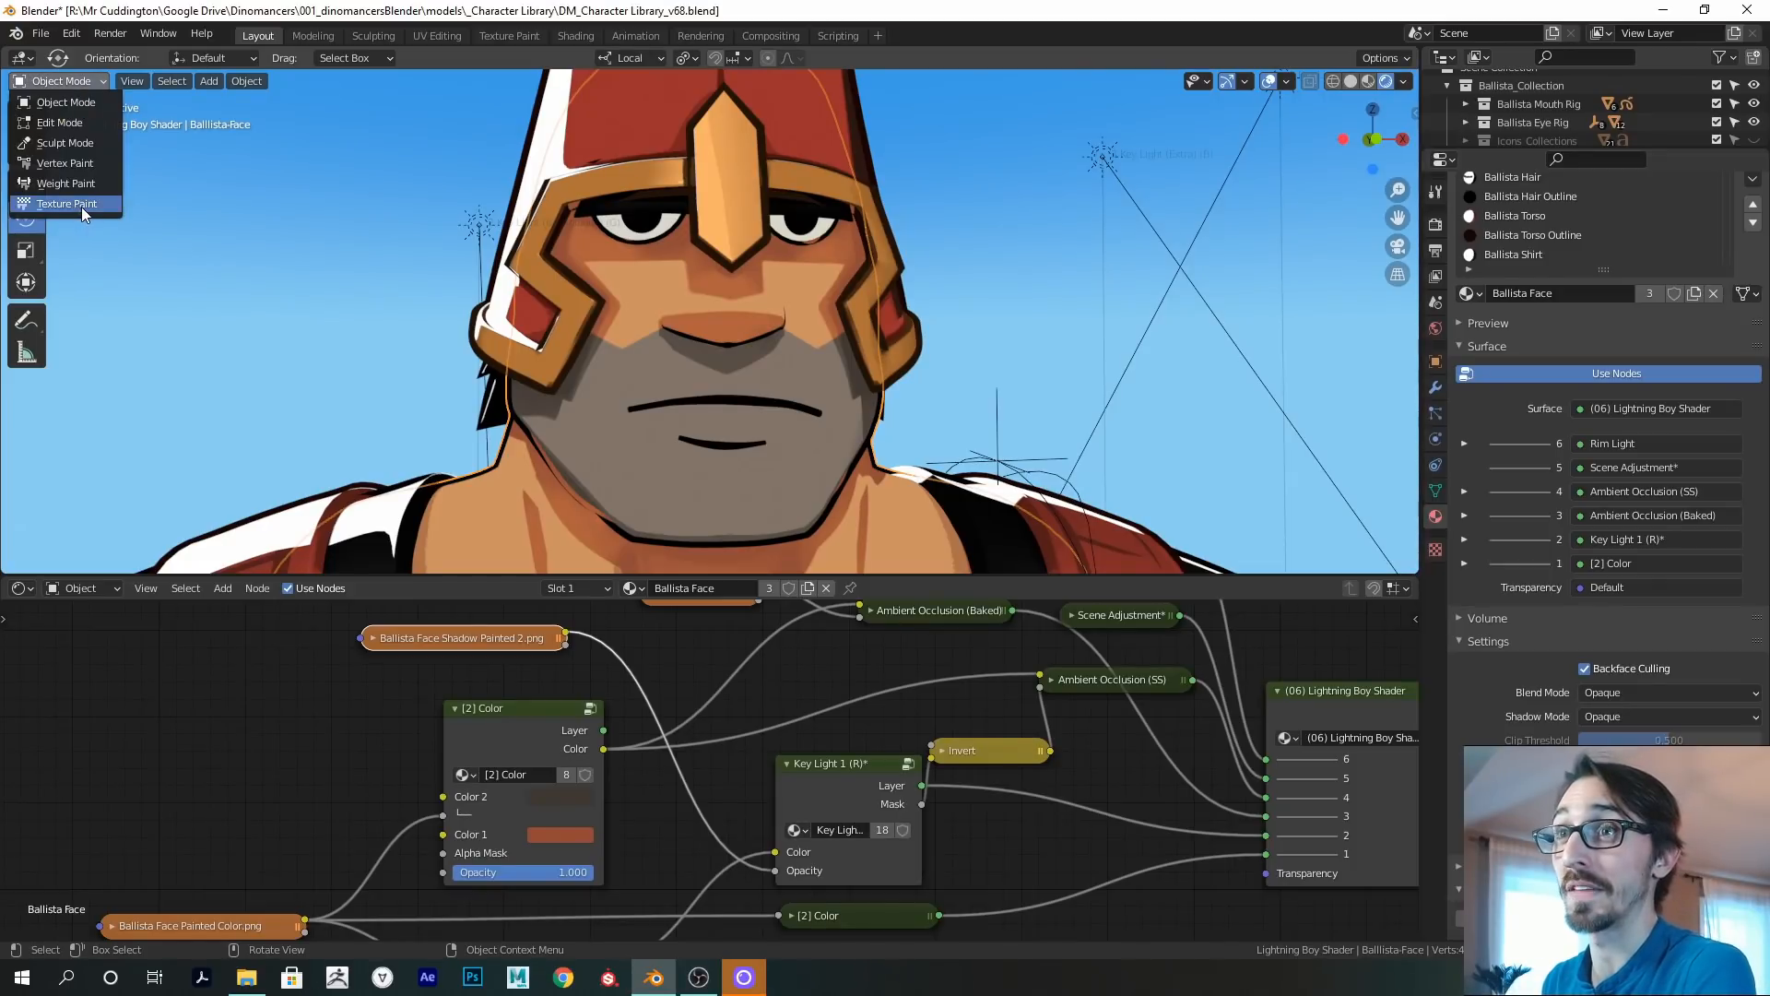
click(79, 205)
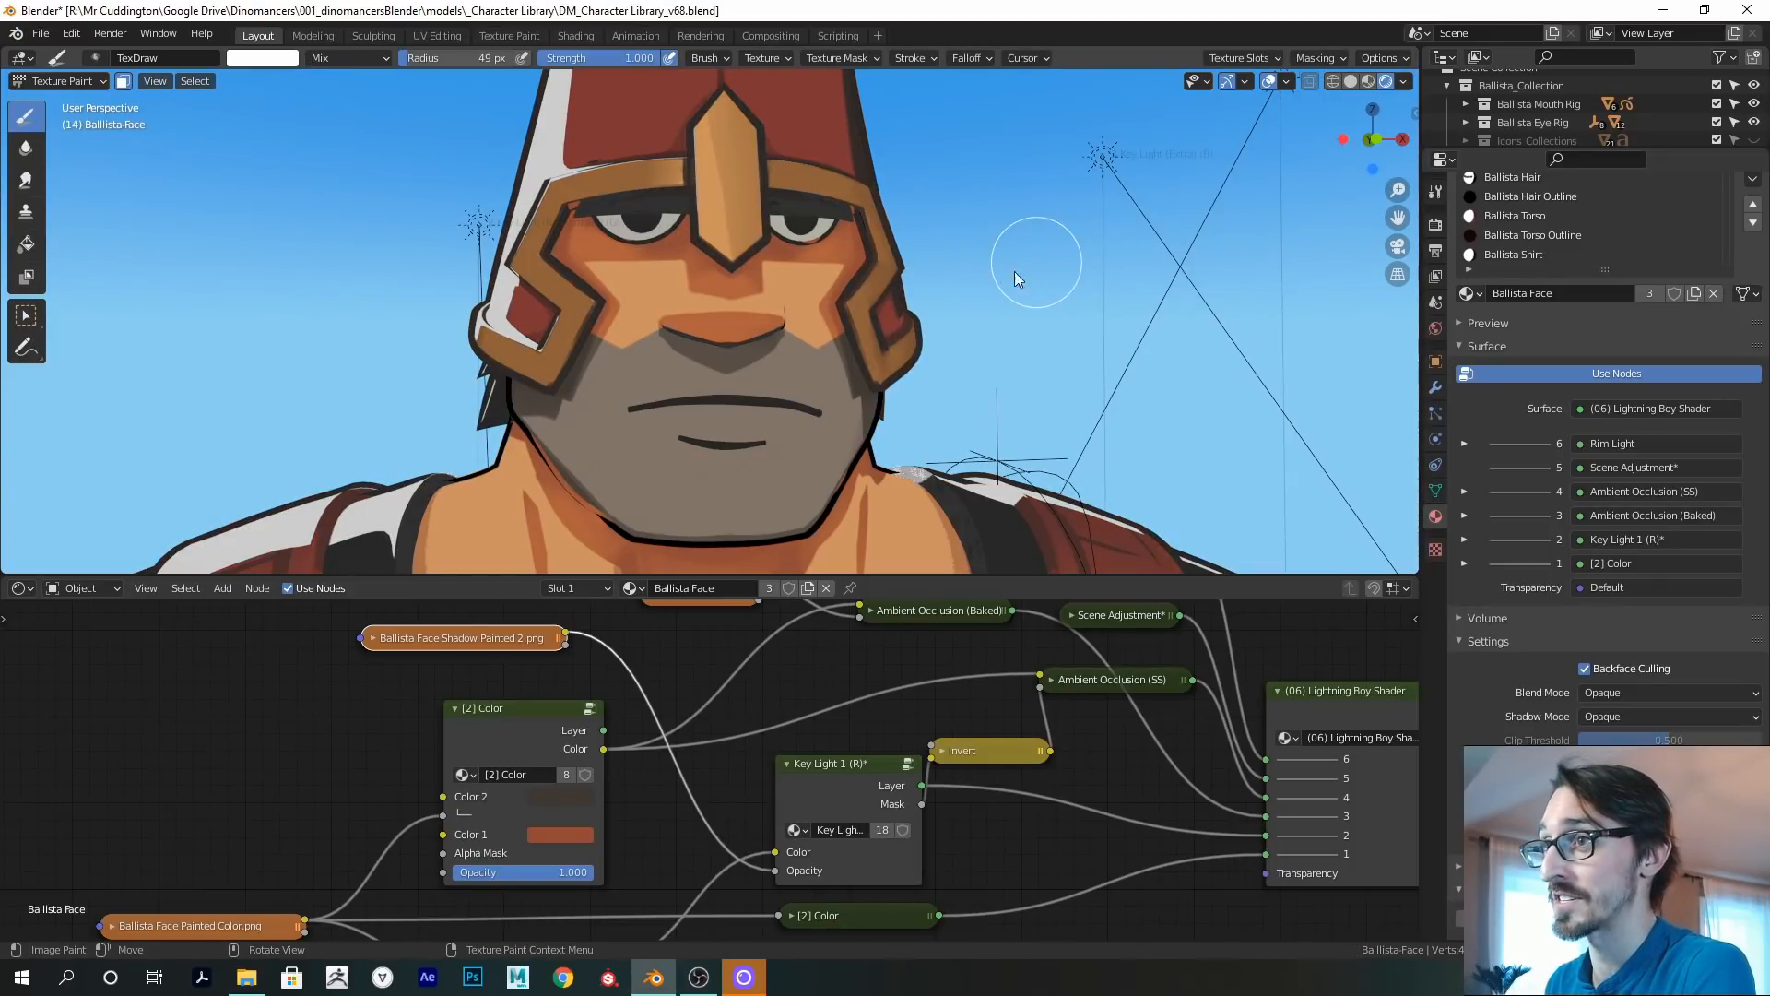
key(n)
key(n)
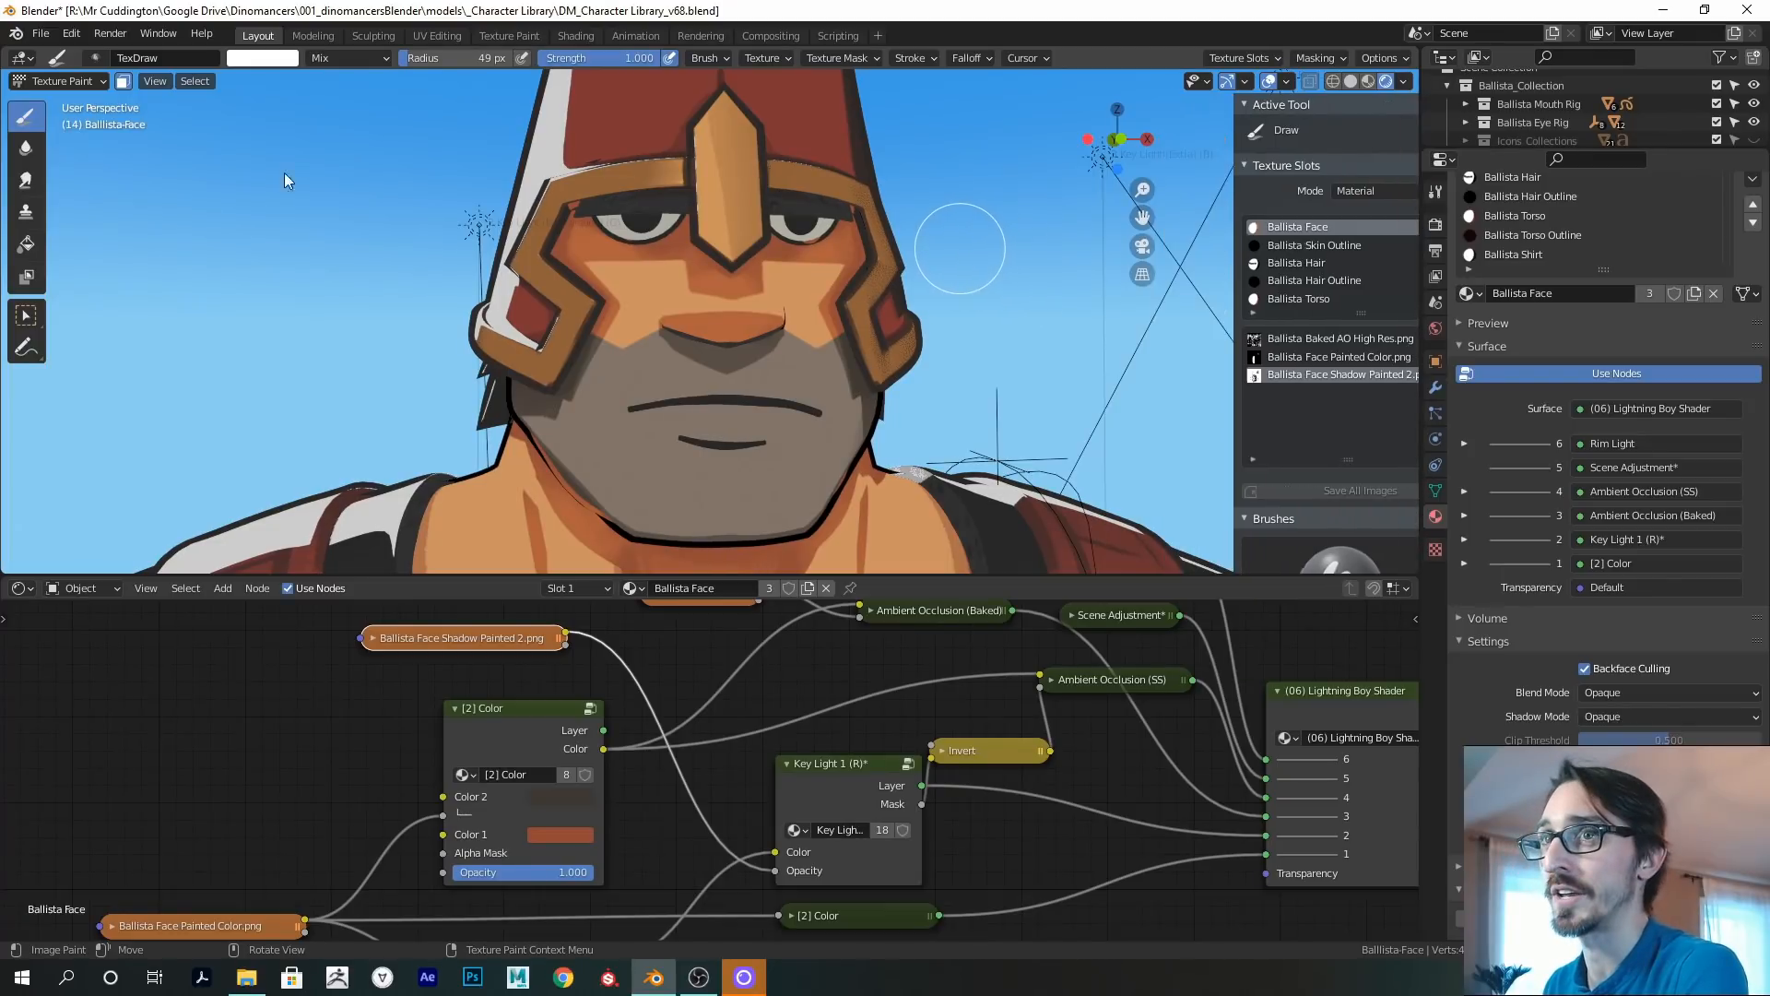
click(81, 81)
key(n)
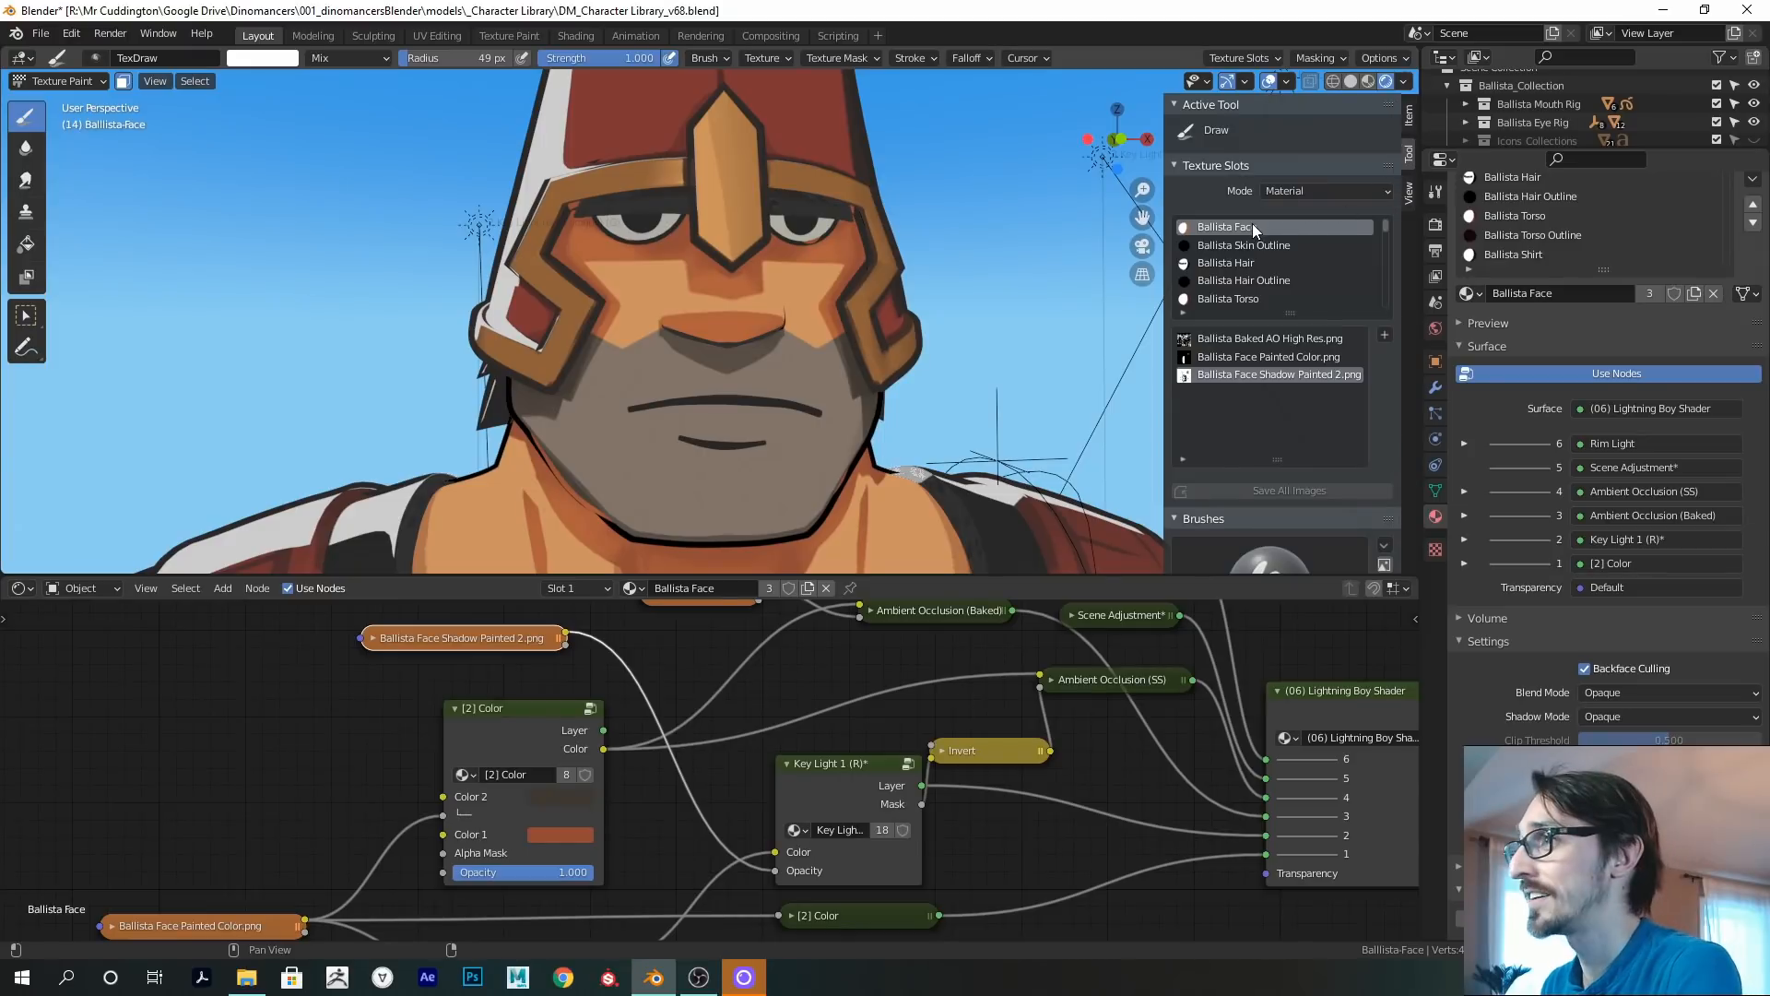
scroll(1331, 384, down, 3)
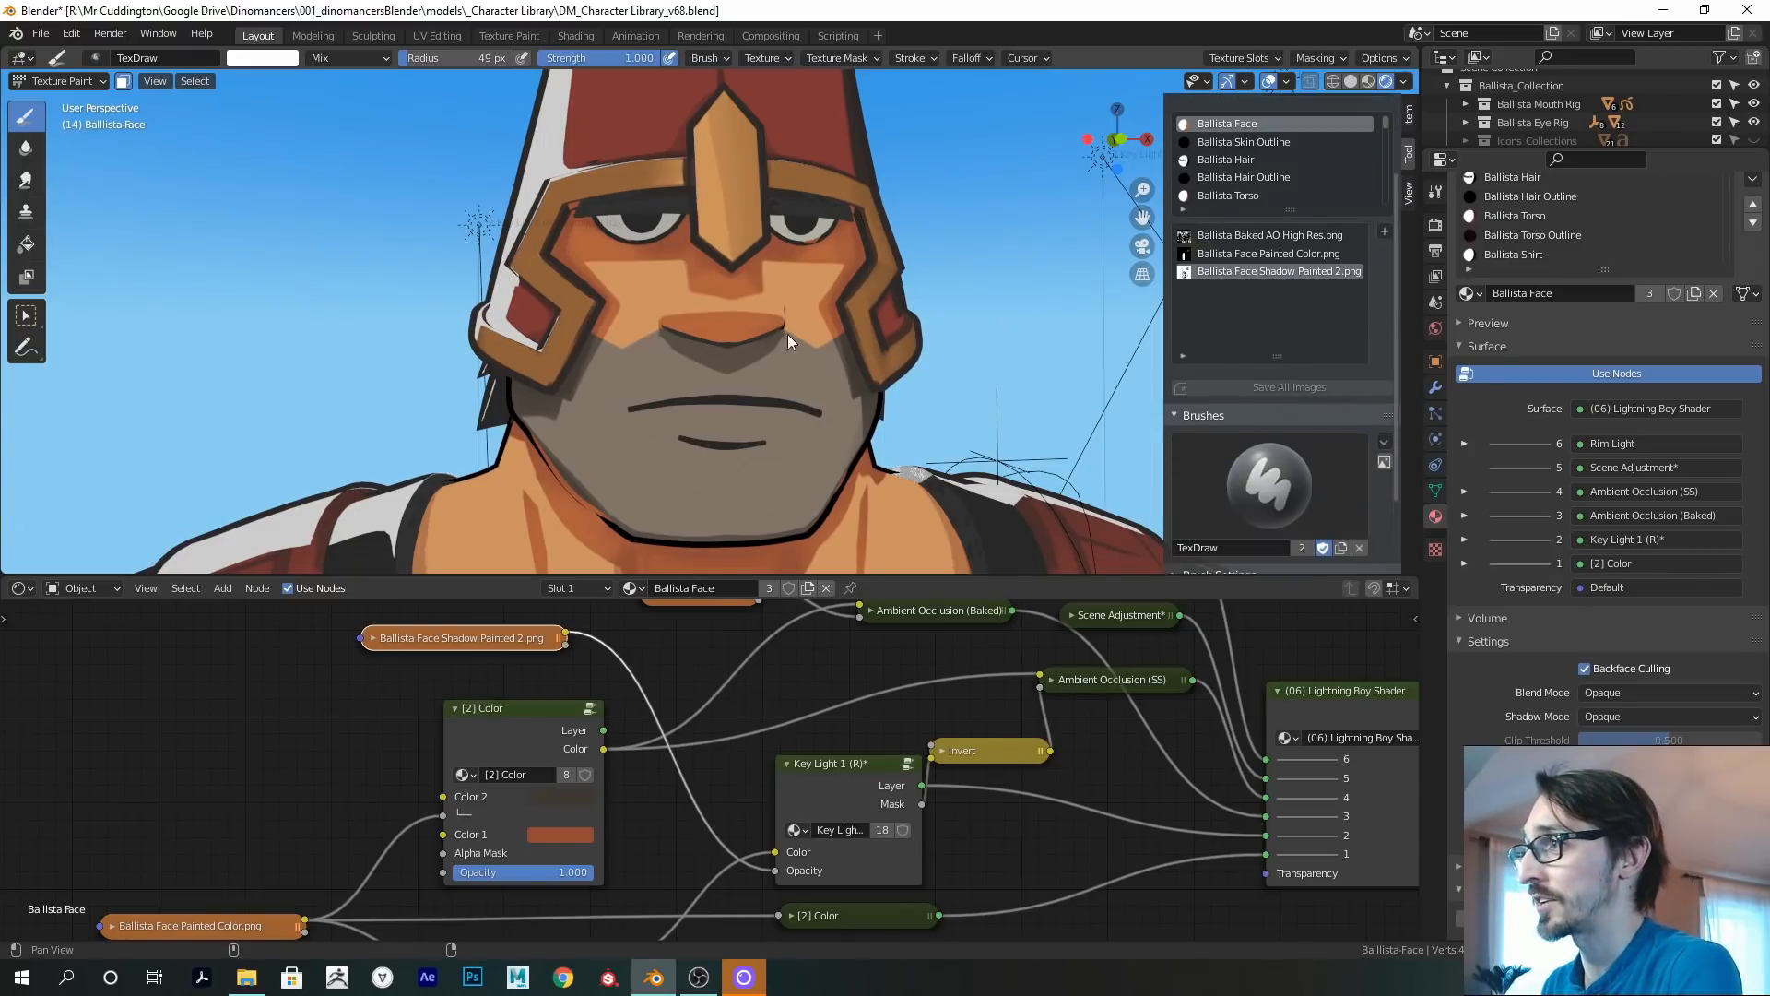
Set the TexDraw brush radius to 13 px and paint a short white stroke on the nose in Ballista Face Shadow Painted 2.png.
key(f)
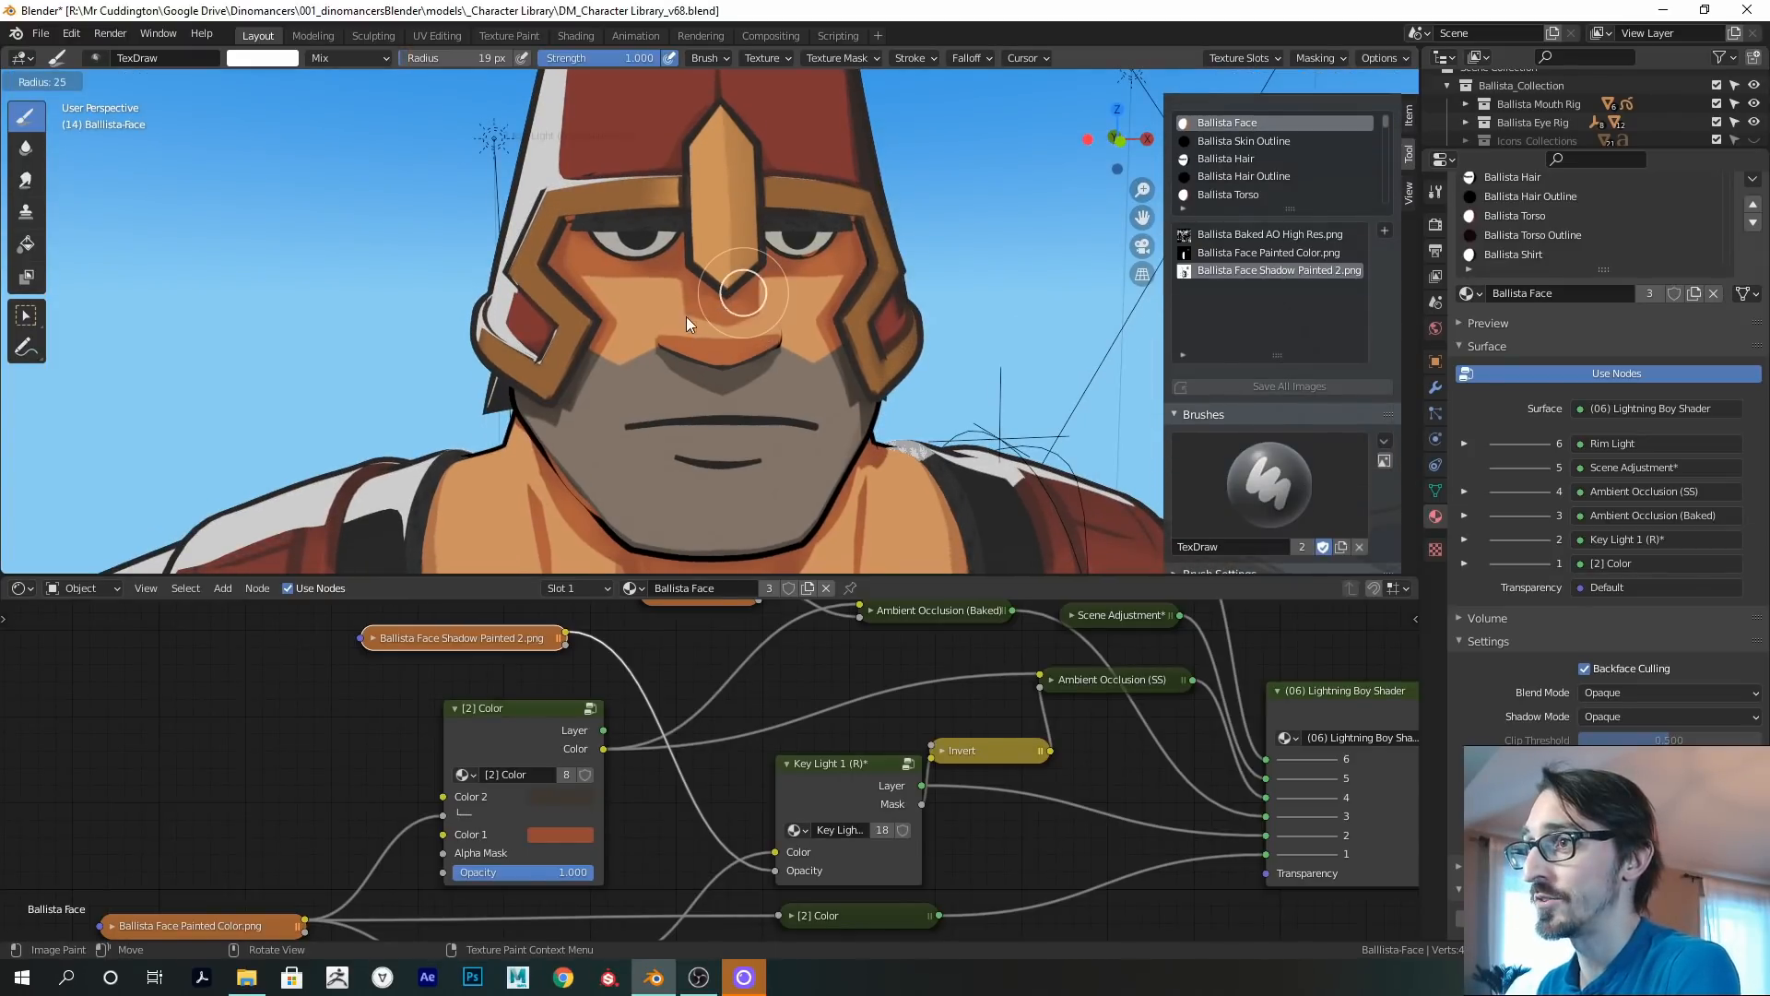
click(723, 304)
key(f)
click(708, 323)
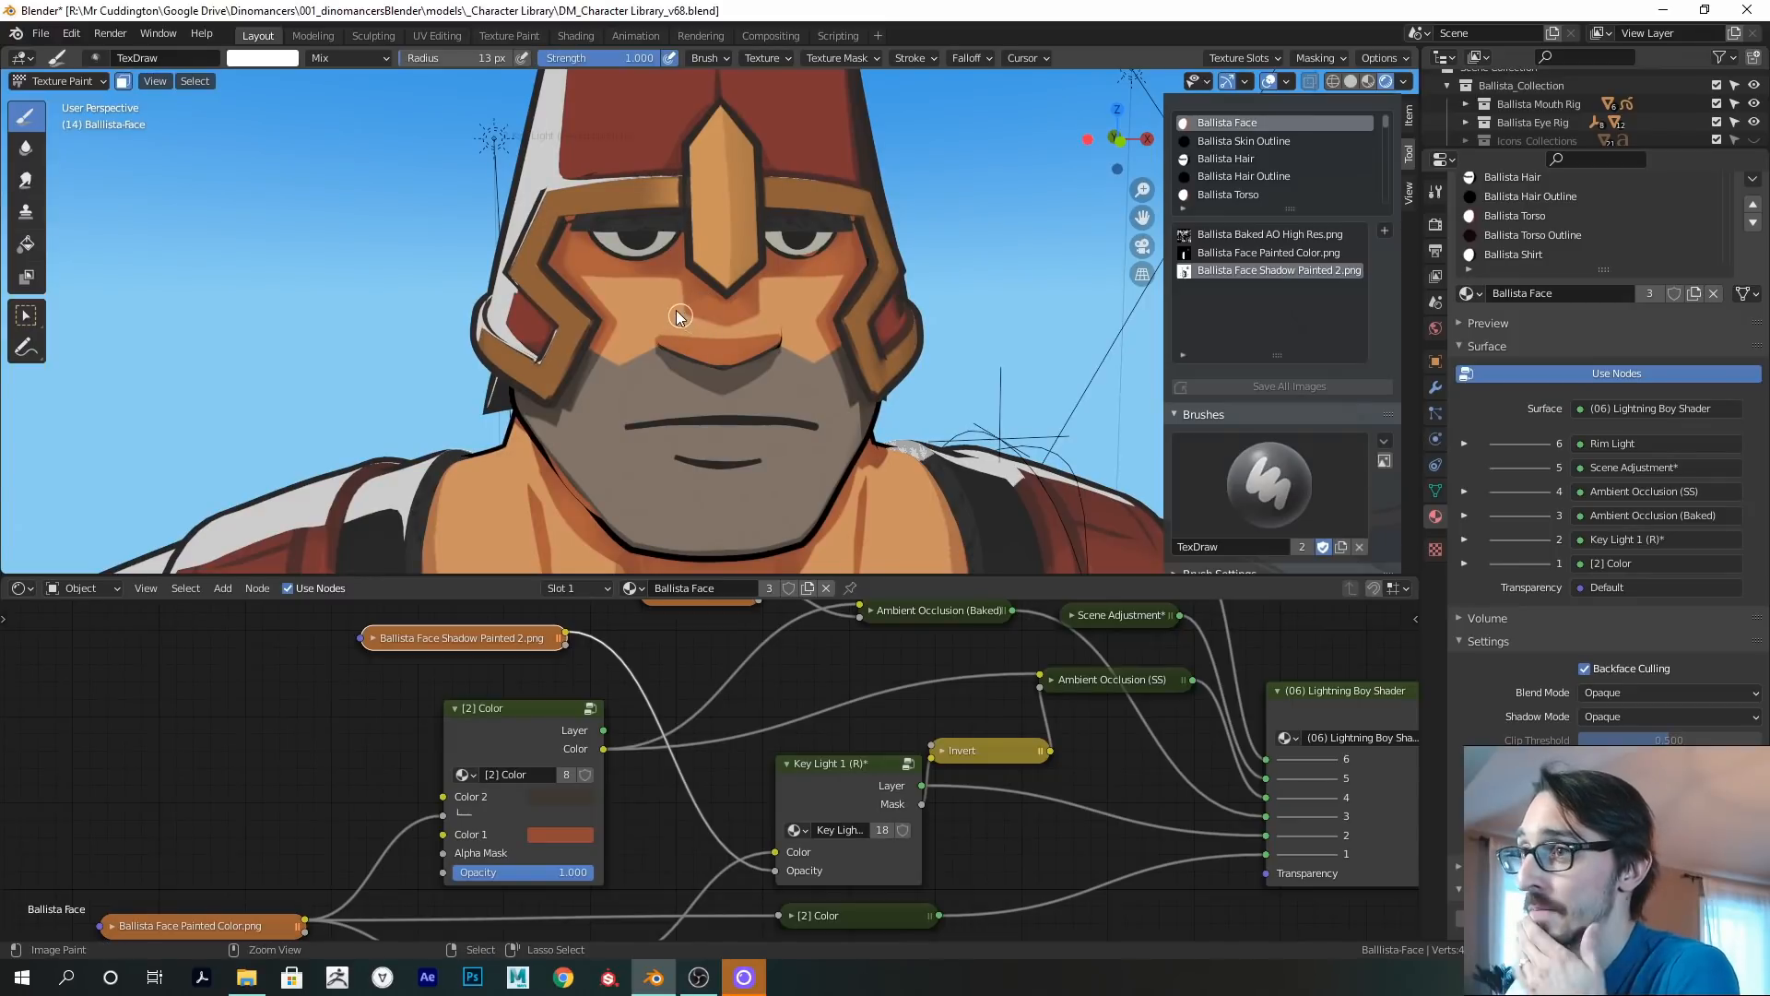
drag(719, 333, 723, 329)
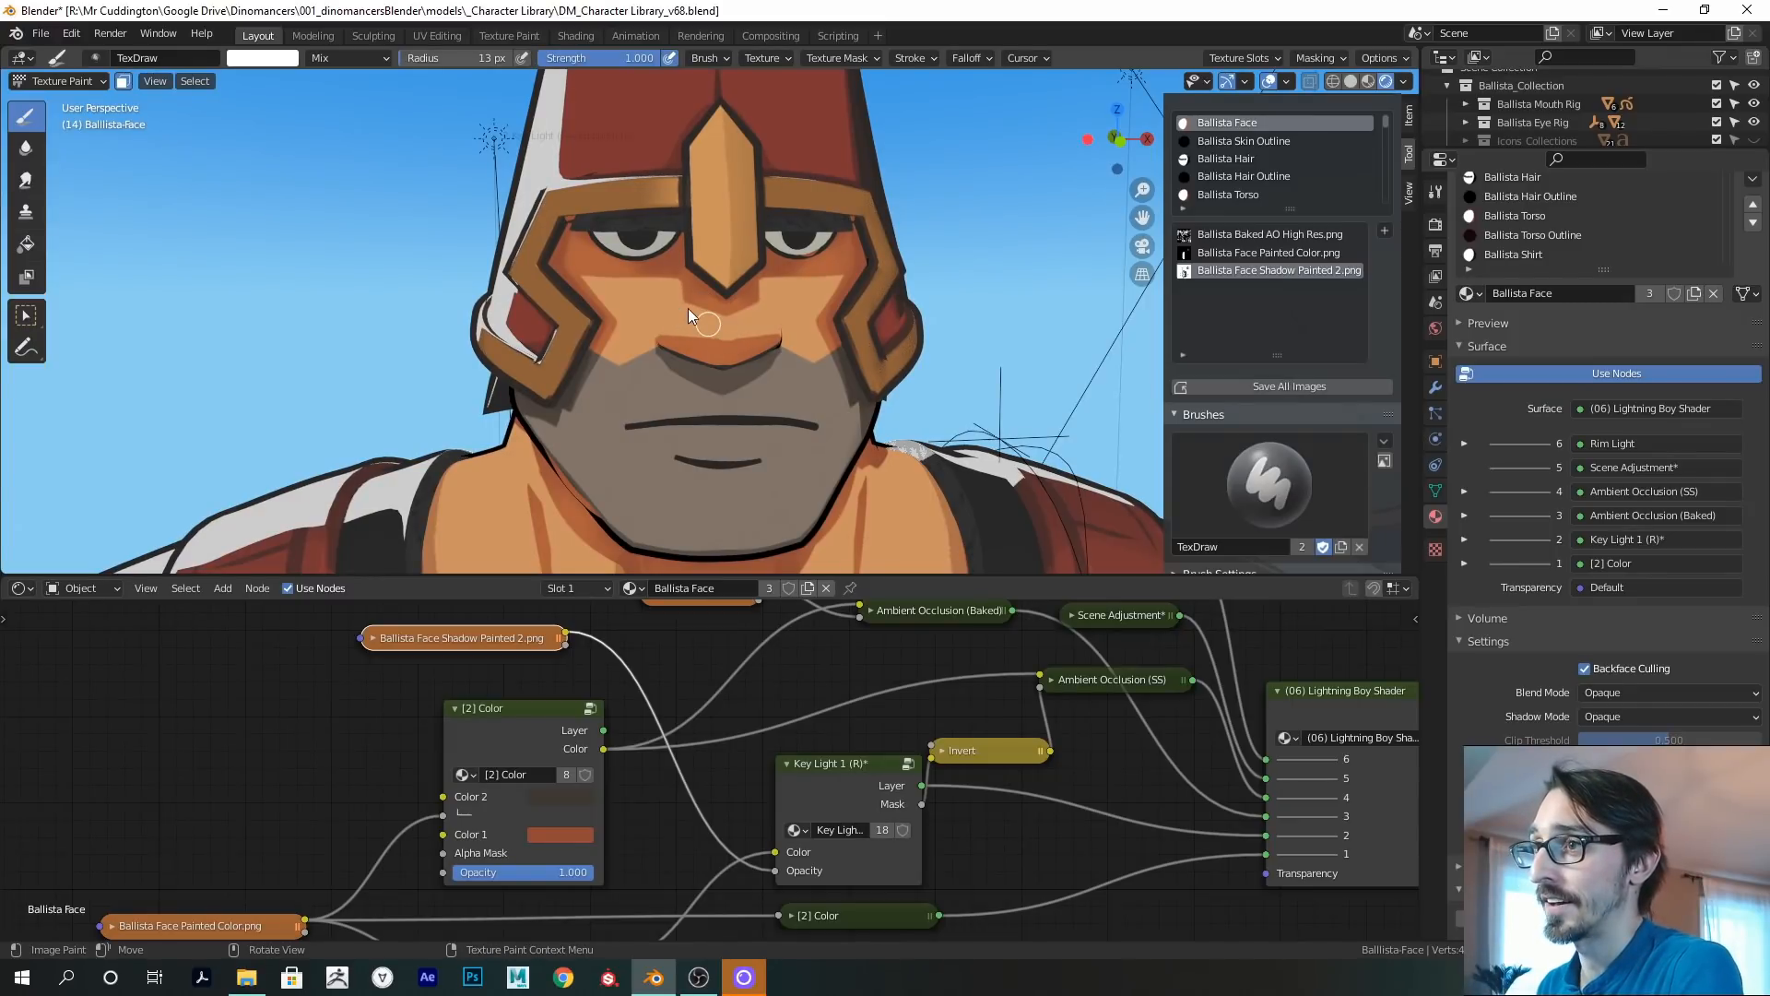
mouse_move(732, 324)
middle_down()
mouse_move(872, 295)
mouse_move(528, 422)
mouse_move(672, 319)
middle_up()
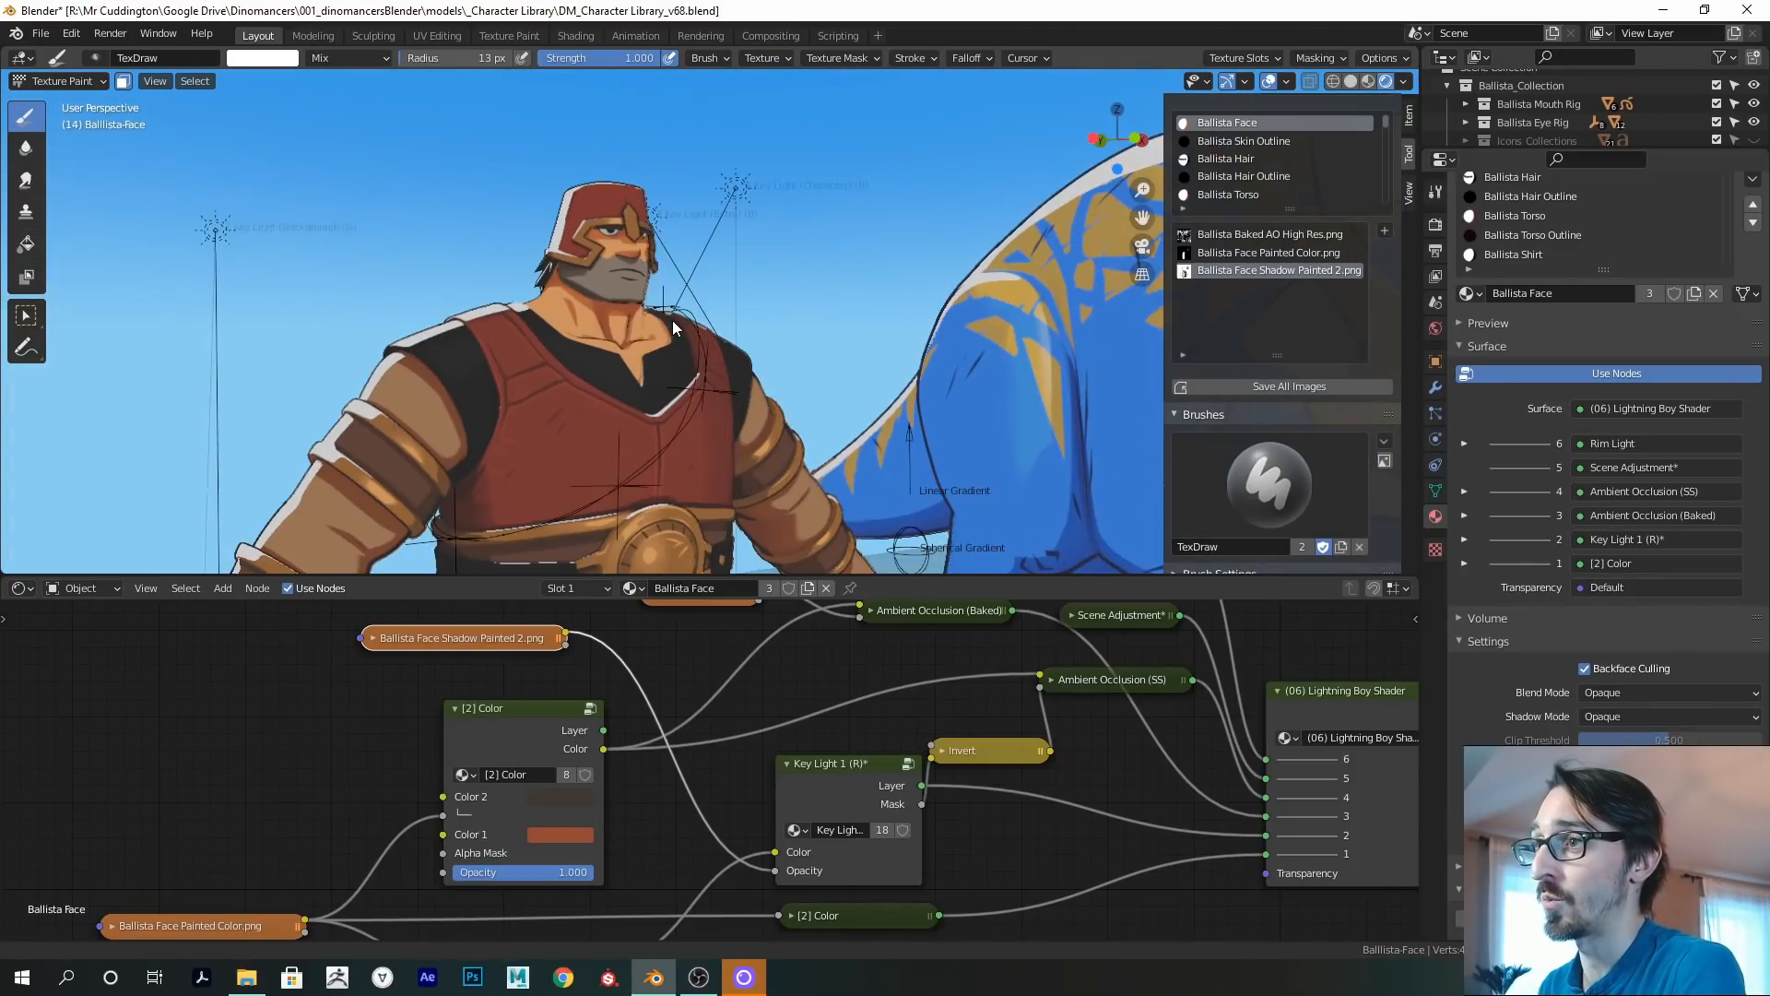
Return to Object Mode, frame both characters and select the ground.
key(n)
click(62, 81)
ctrl+middle_drag(933, 247, 763, 328)
click(706, 478)
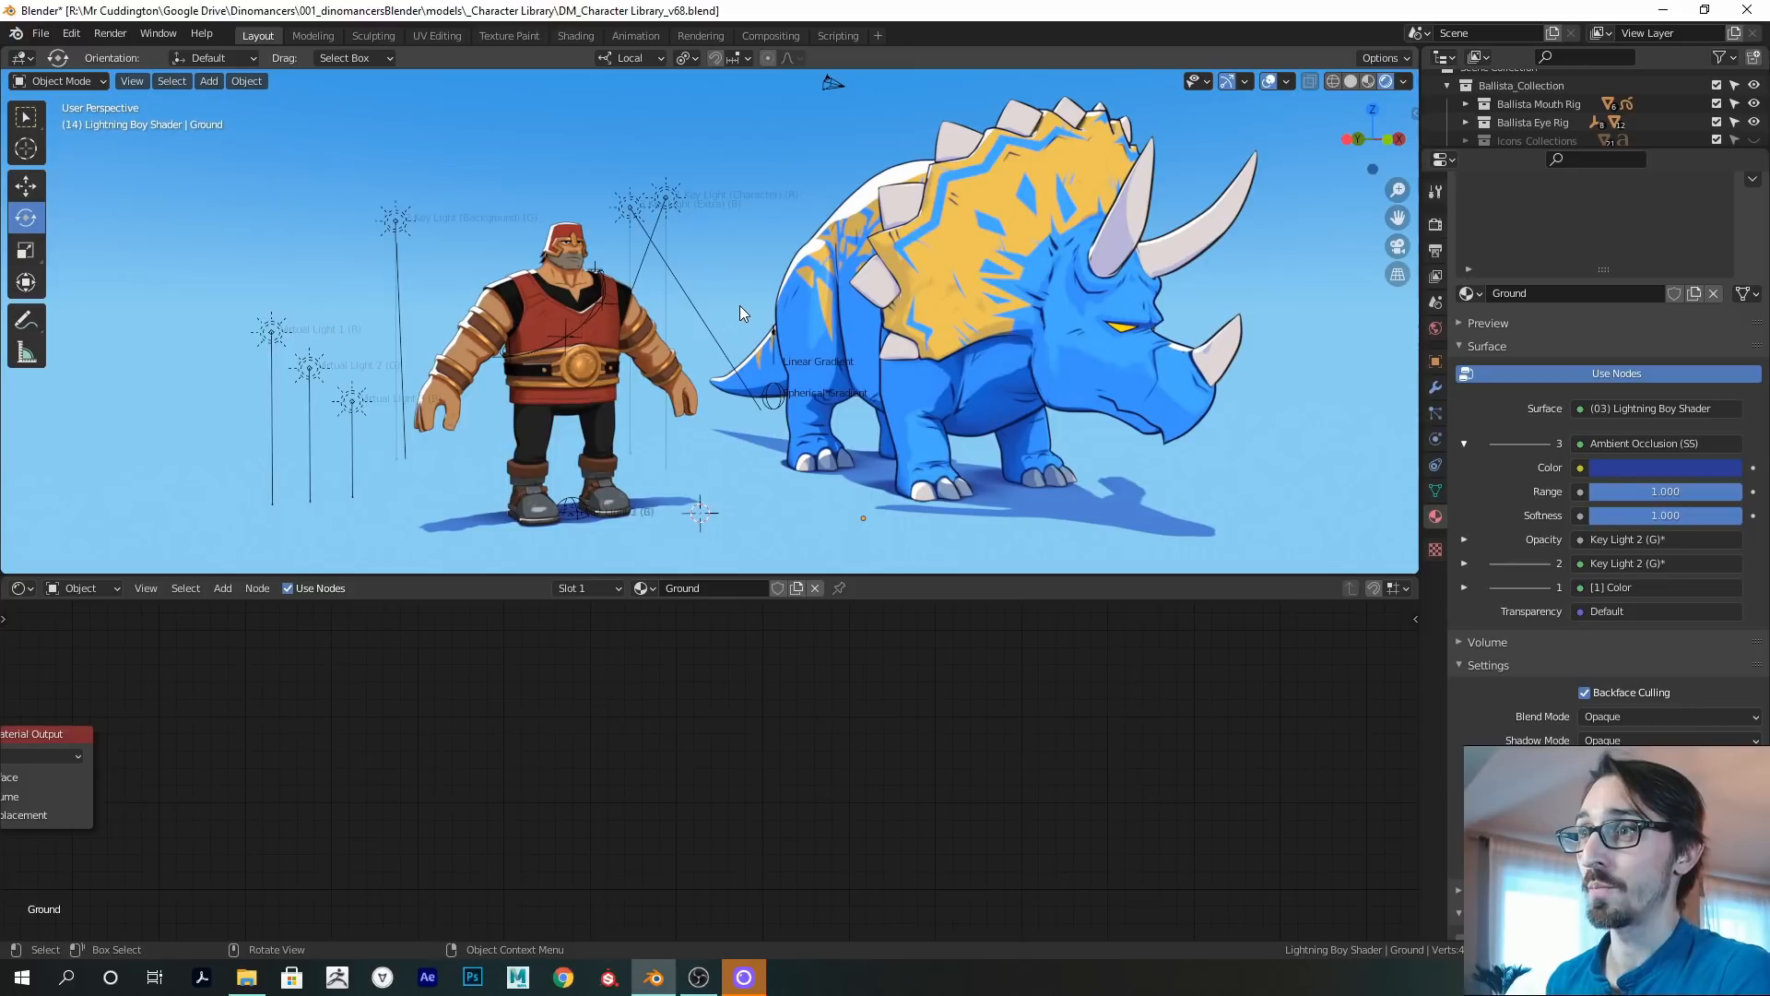
Move the selected bone of Ballista's armature to adjust the facial pose.
key(g)
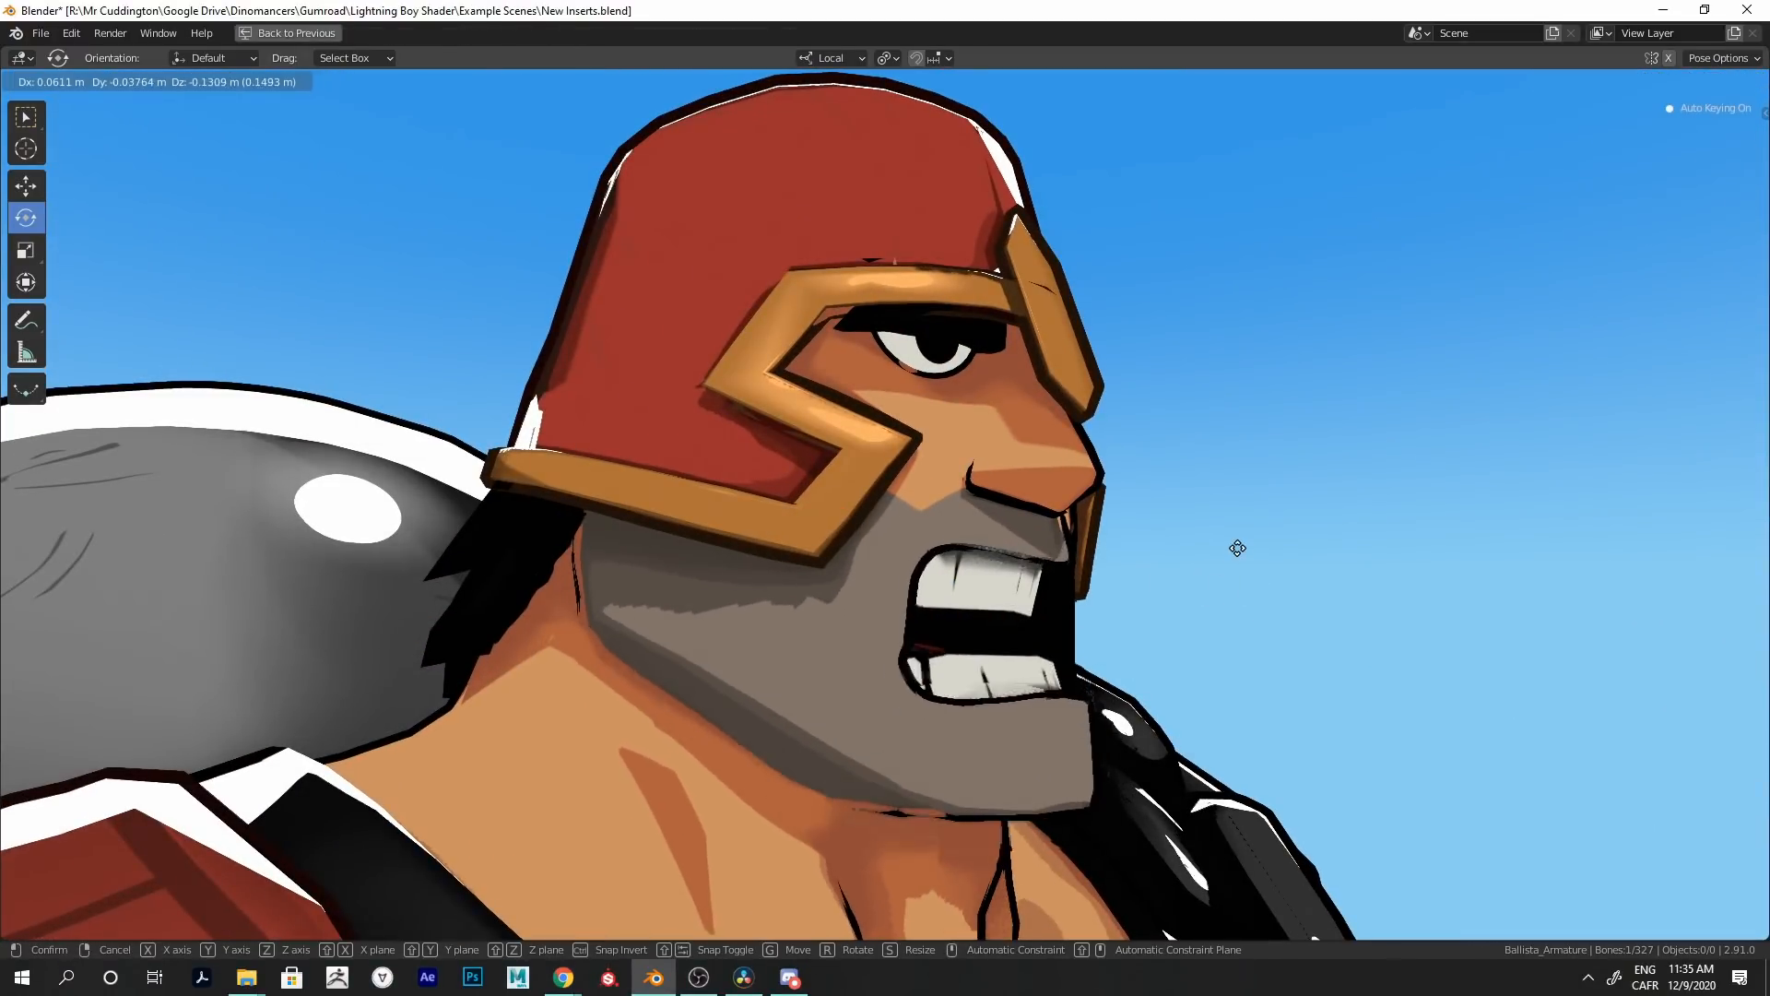
click(1148, 574)
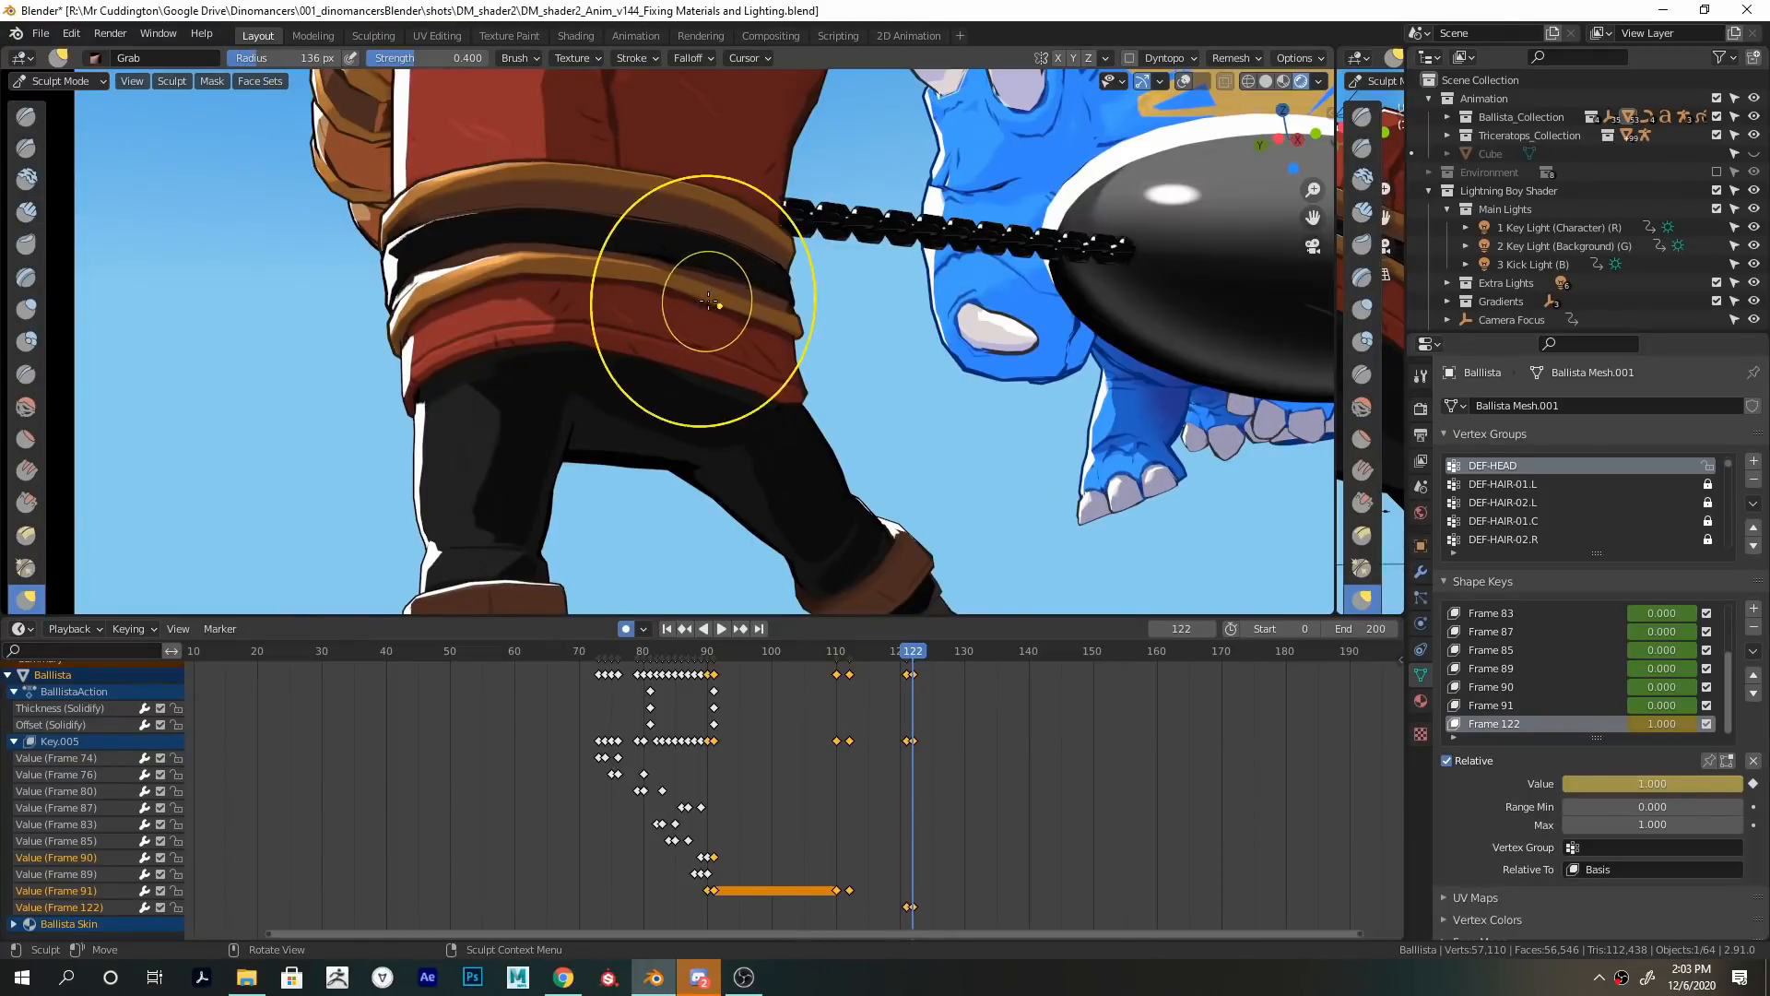
Enlarge the Grab brush radius to 243 px and lower the Value of the Frame 122 shape key.
key(f)
click(590, 180)
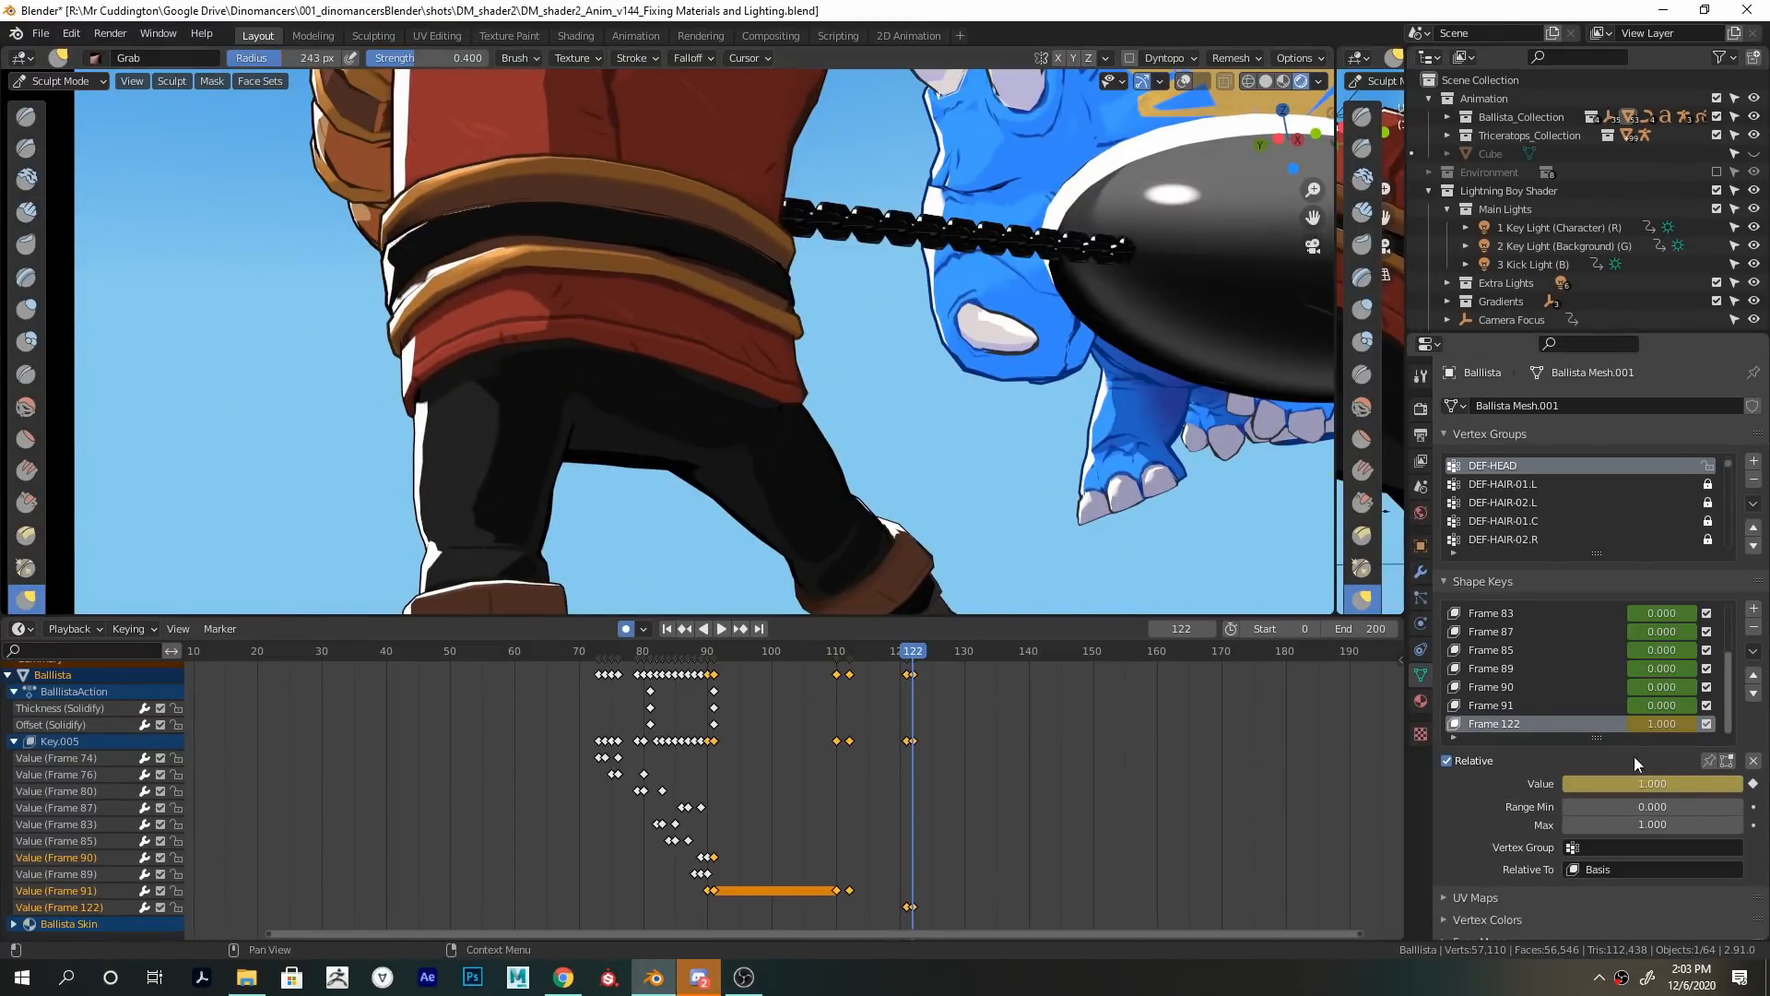
drag(1638, 783, 1496, 792)
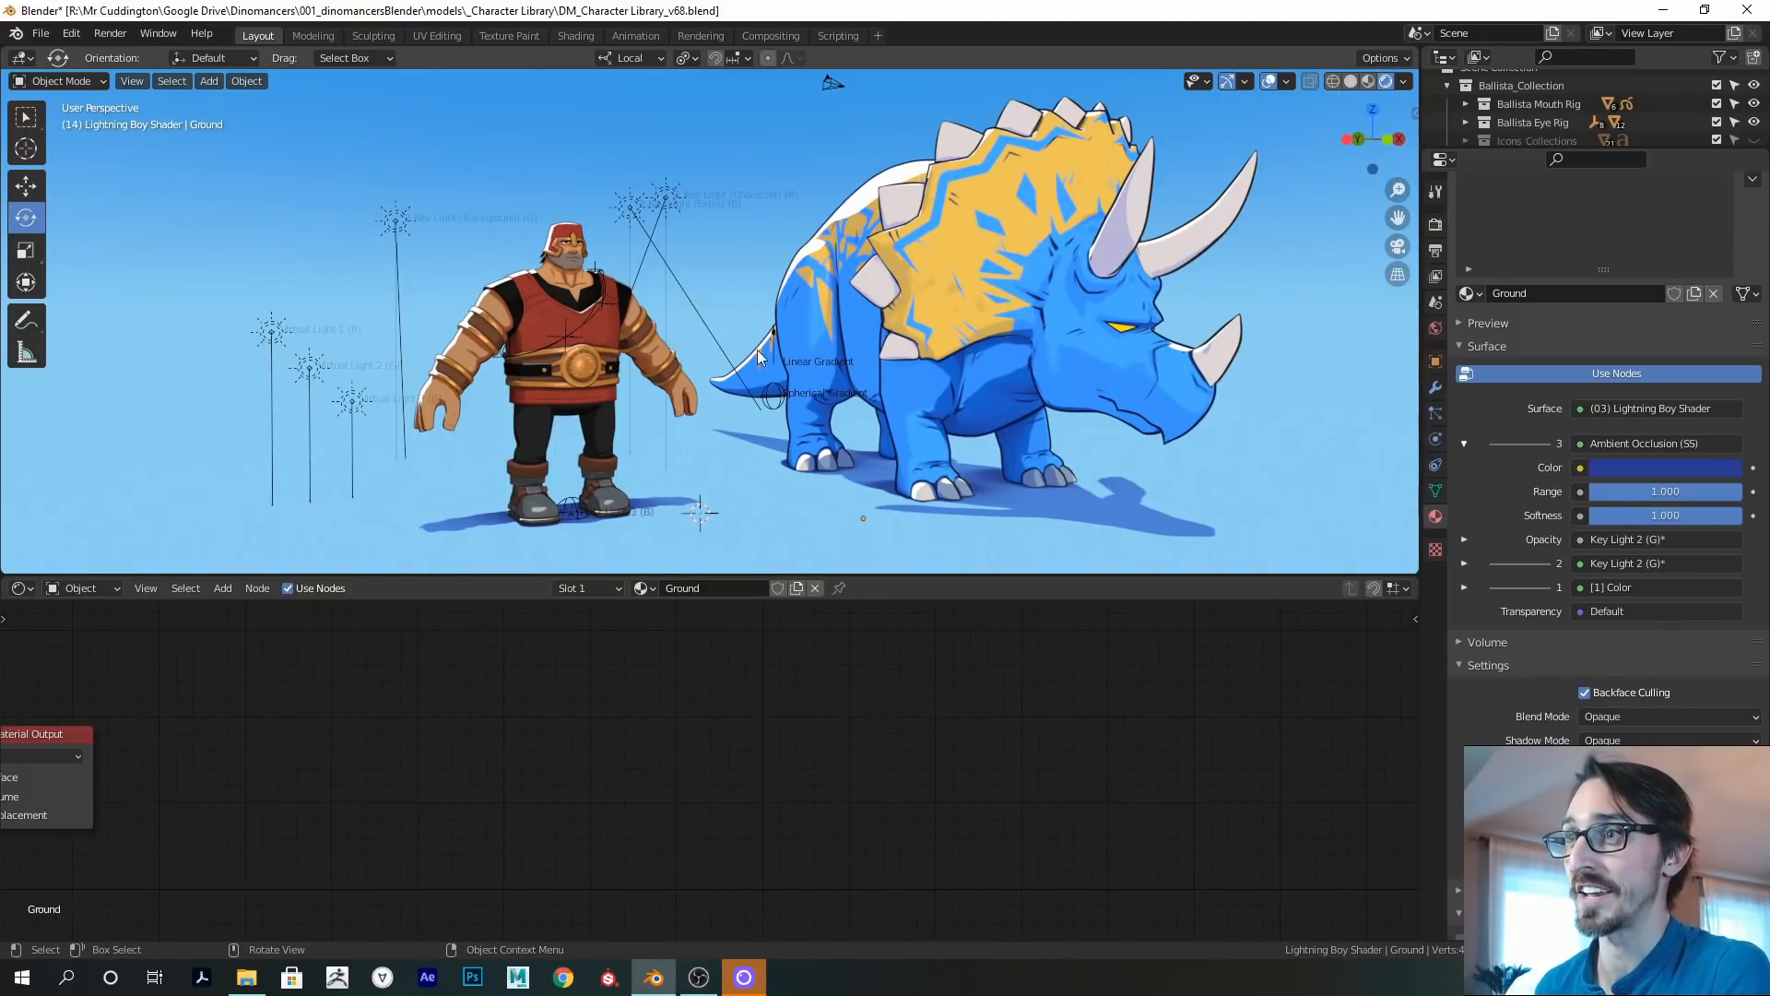
middle_drag(723, 332, 833, 356)
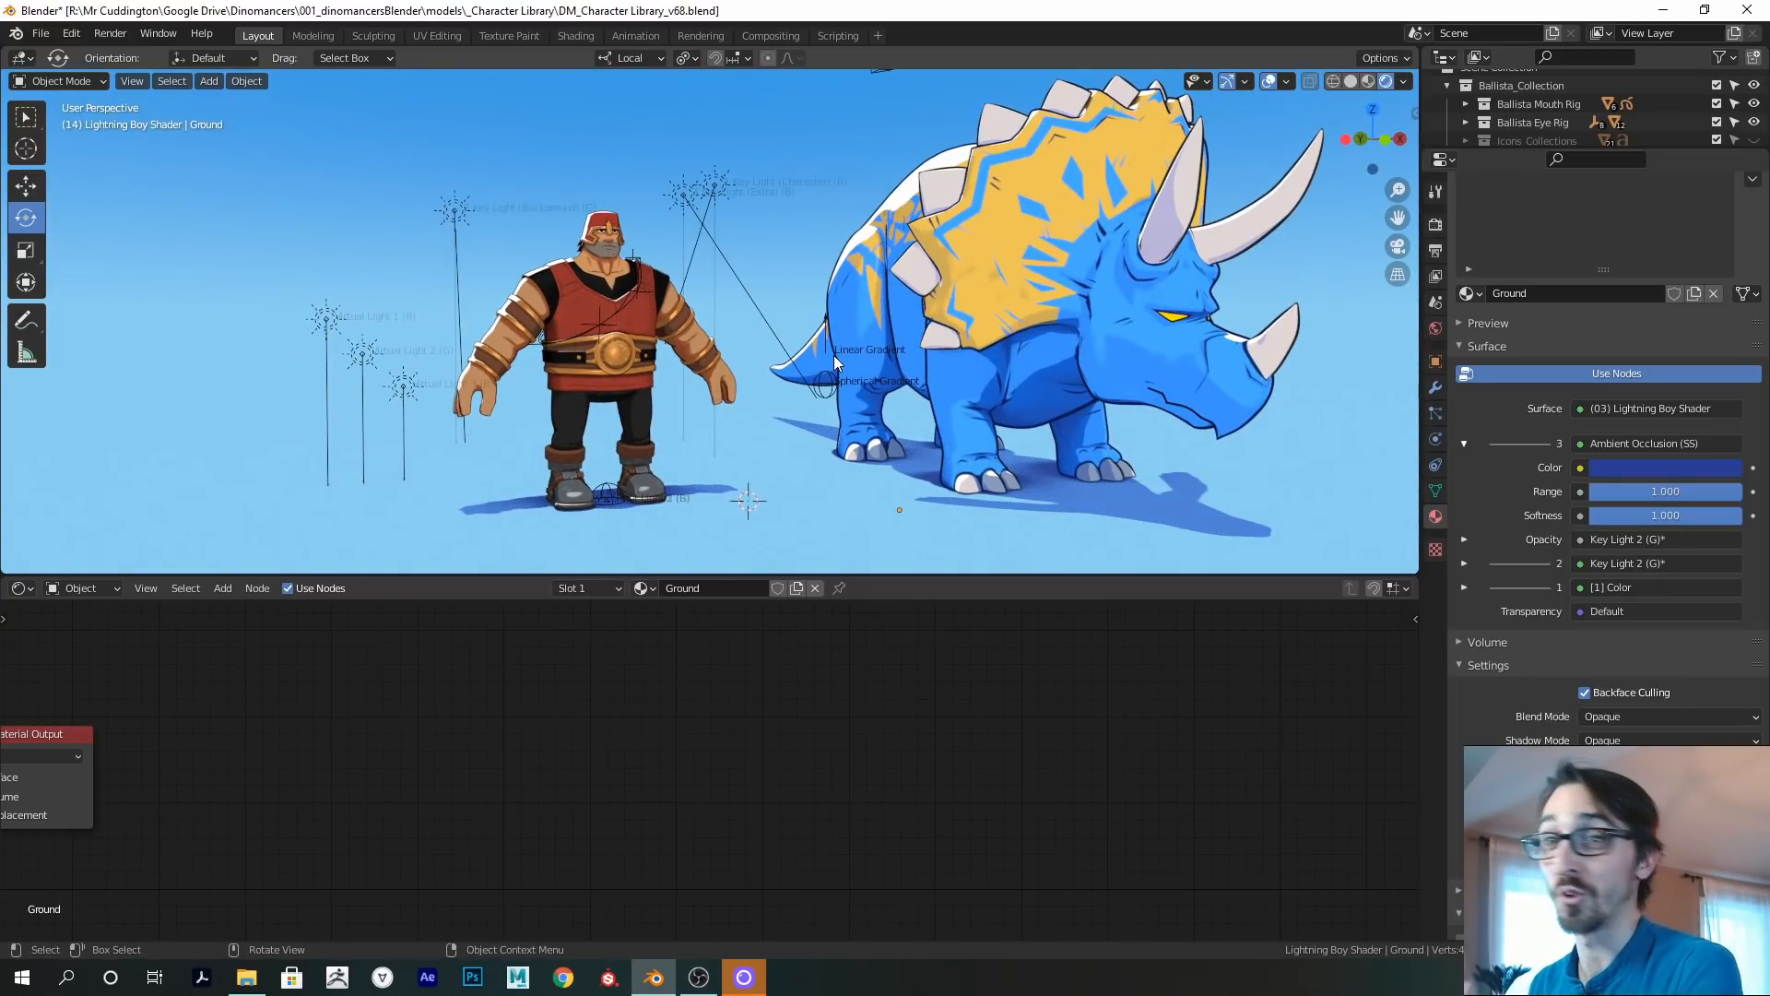
middle_drag(833, 356, 758, 304)
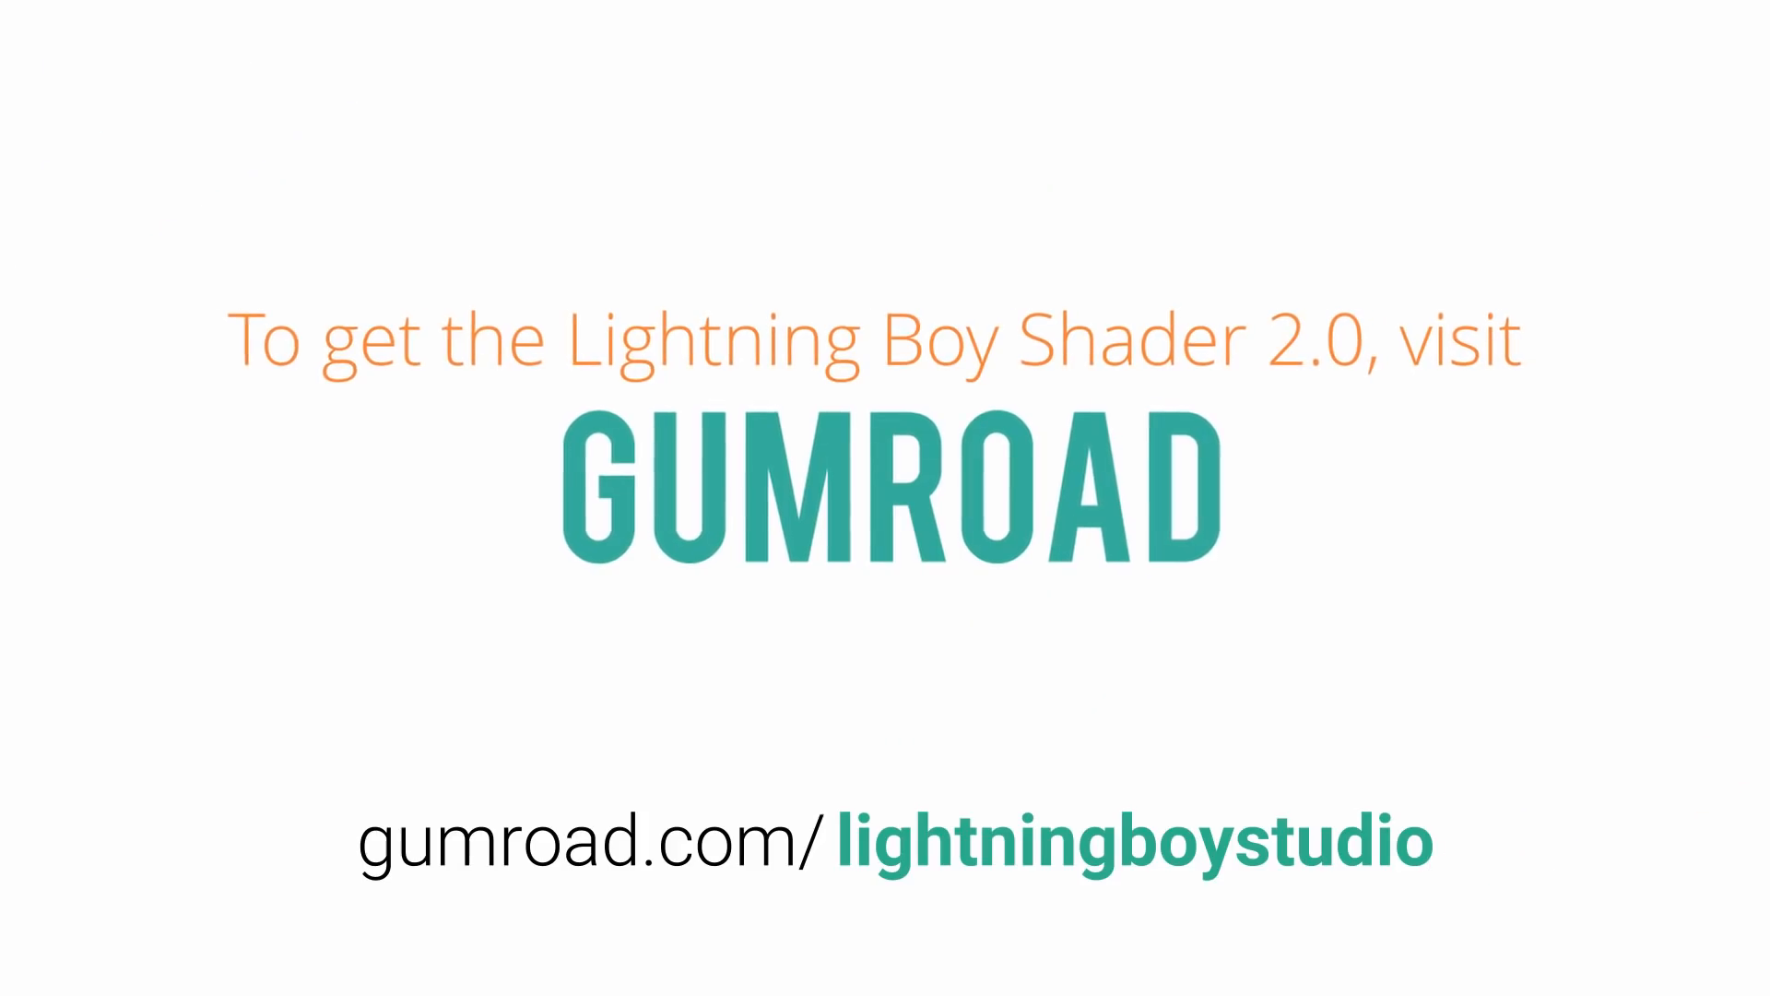